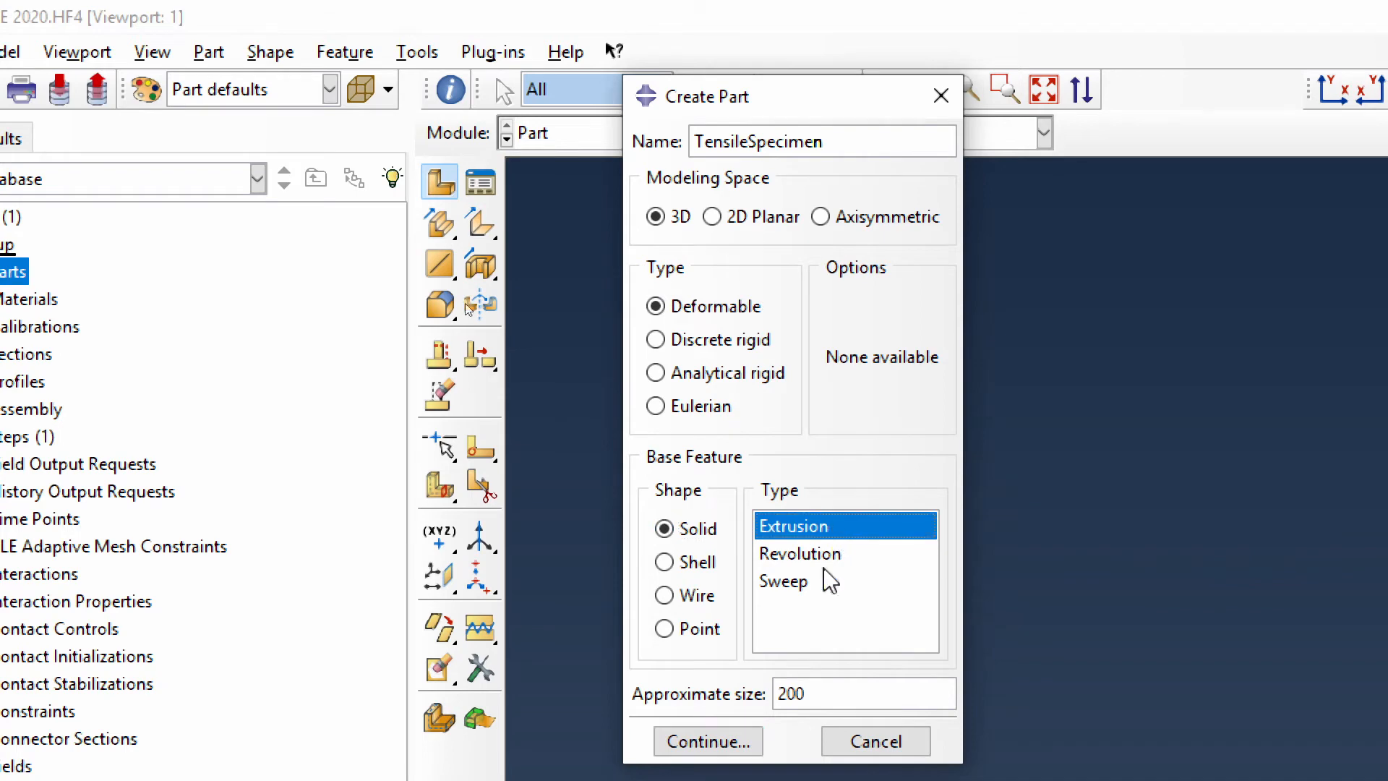
Create the TensileSpecimen part as a 3D deformable solid extrusion and start sketching its section.
left_click_drag(787, 692, 773, 693)
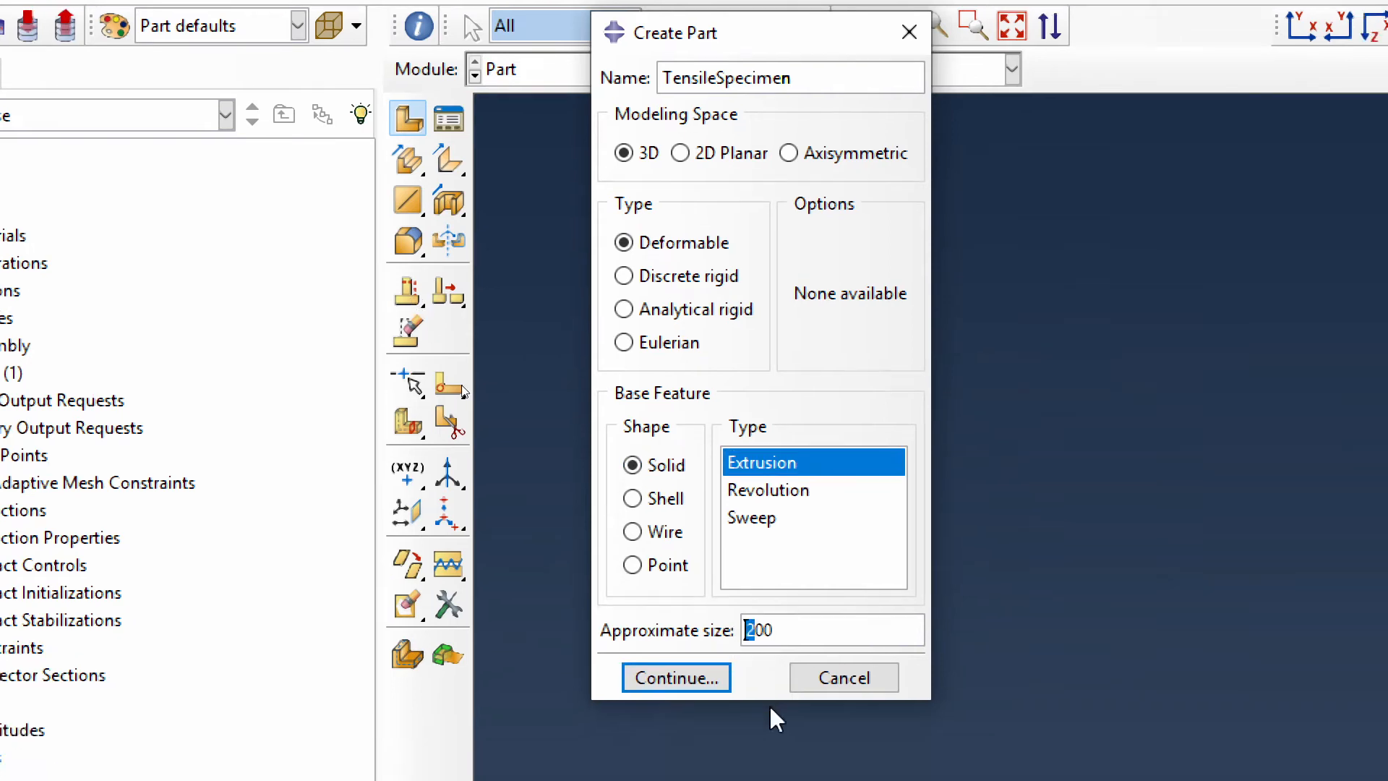
type("6")
left_click(664, 683)
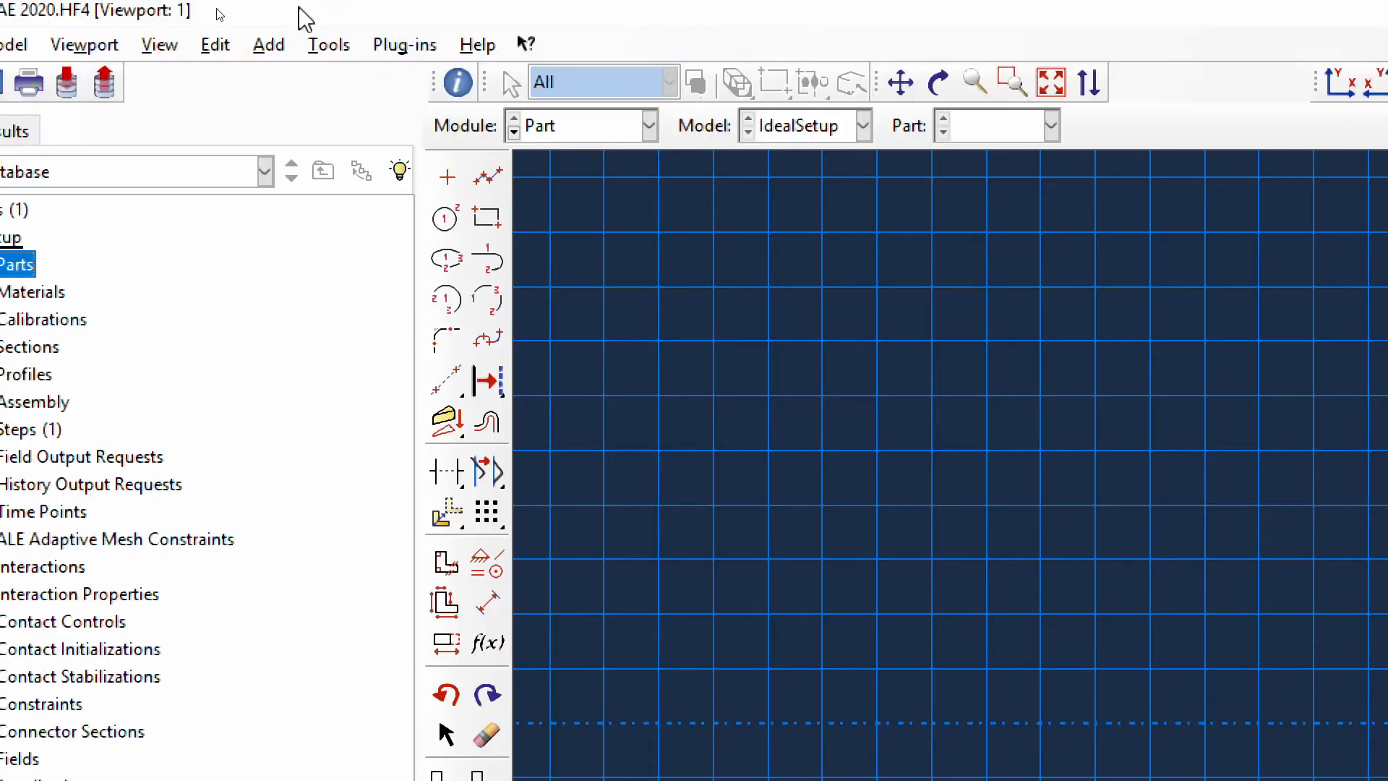
Sketch connected lines for the specimen's lower edge from 0,0 through 33,0 and 54,3 to 57.5,3.
left_click(488, 177)
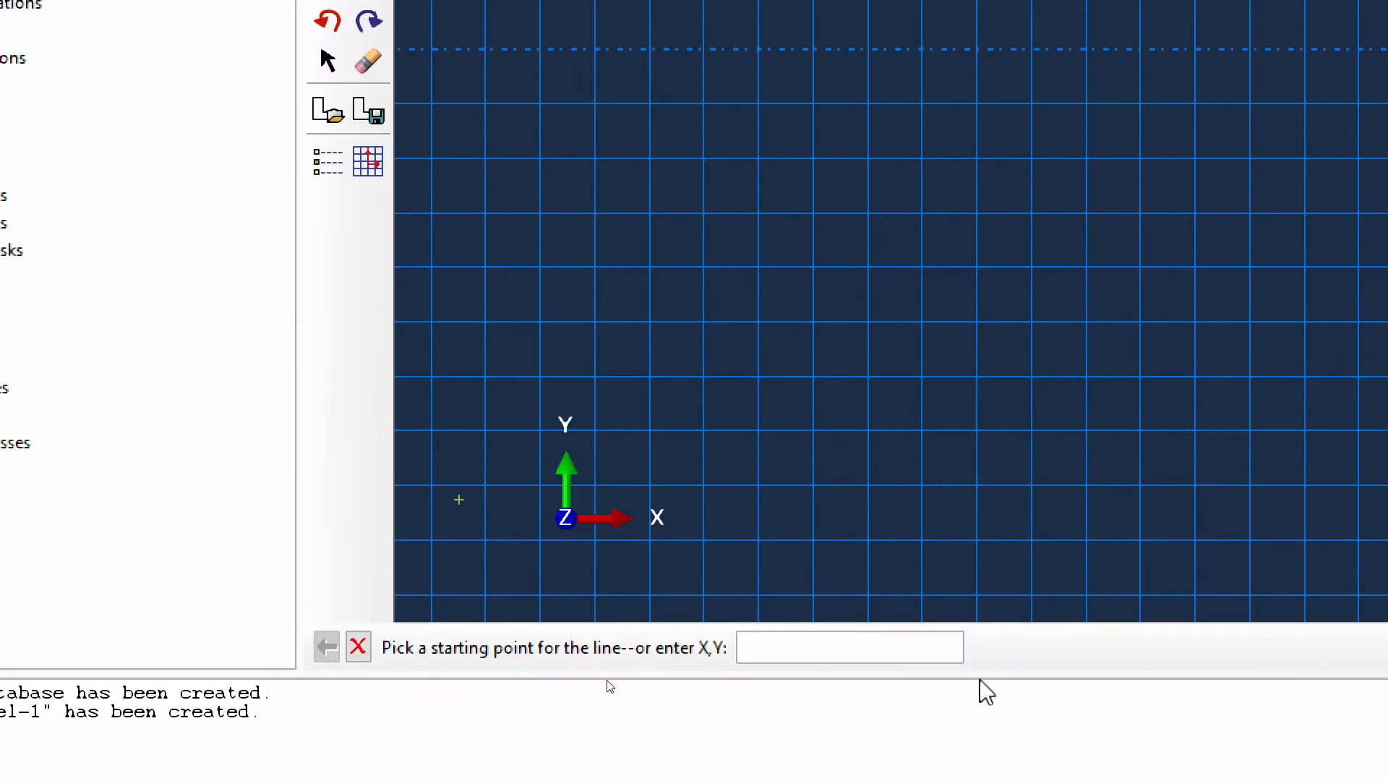
type("0,0")
key("Return")
type("33,0")
key("Return")
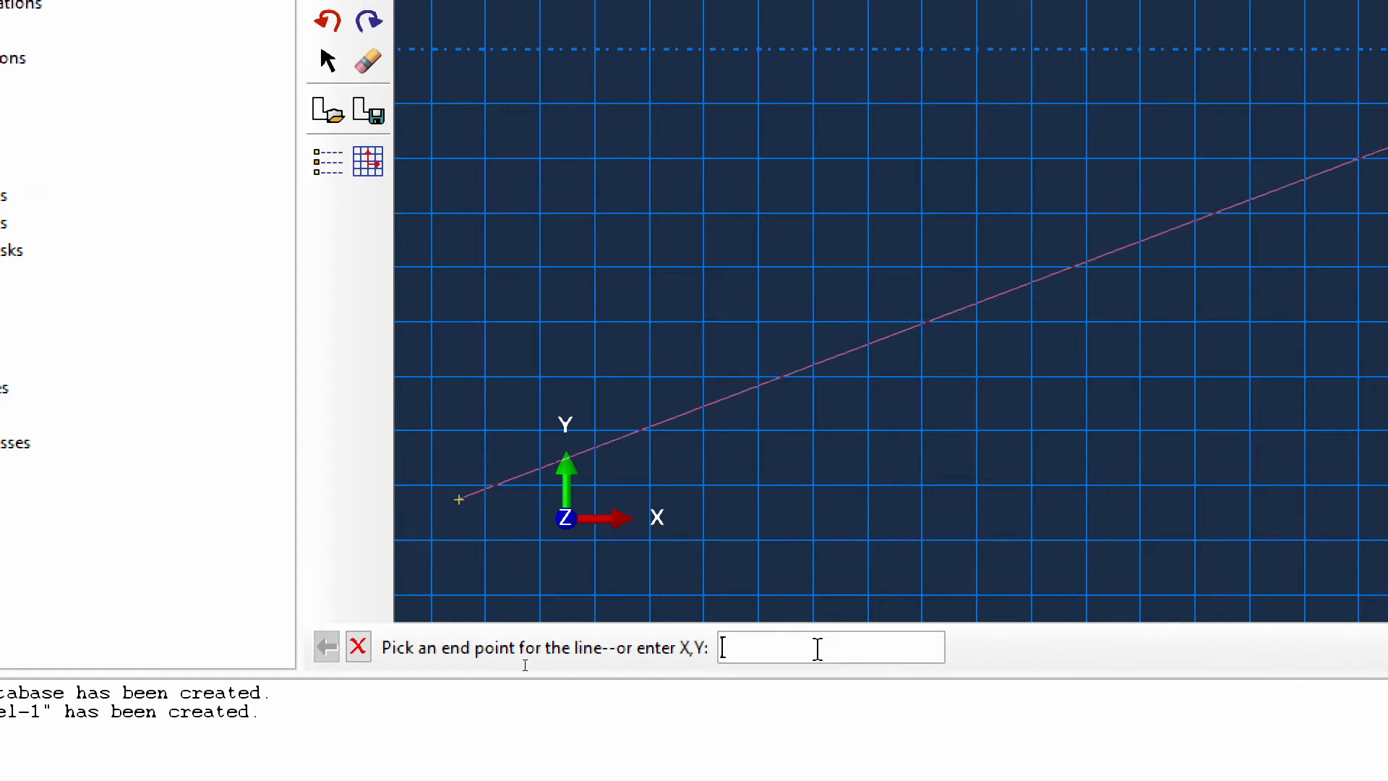
type("54.")
type(",3")
key("Return")
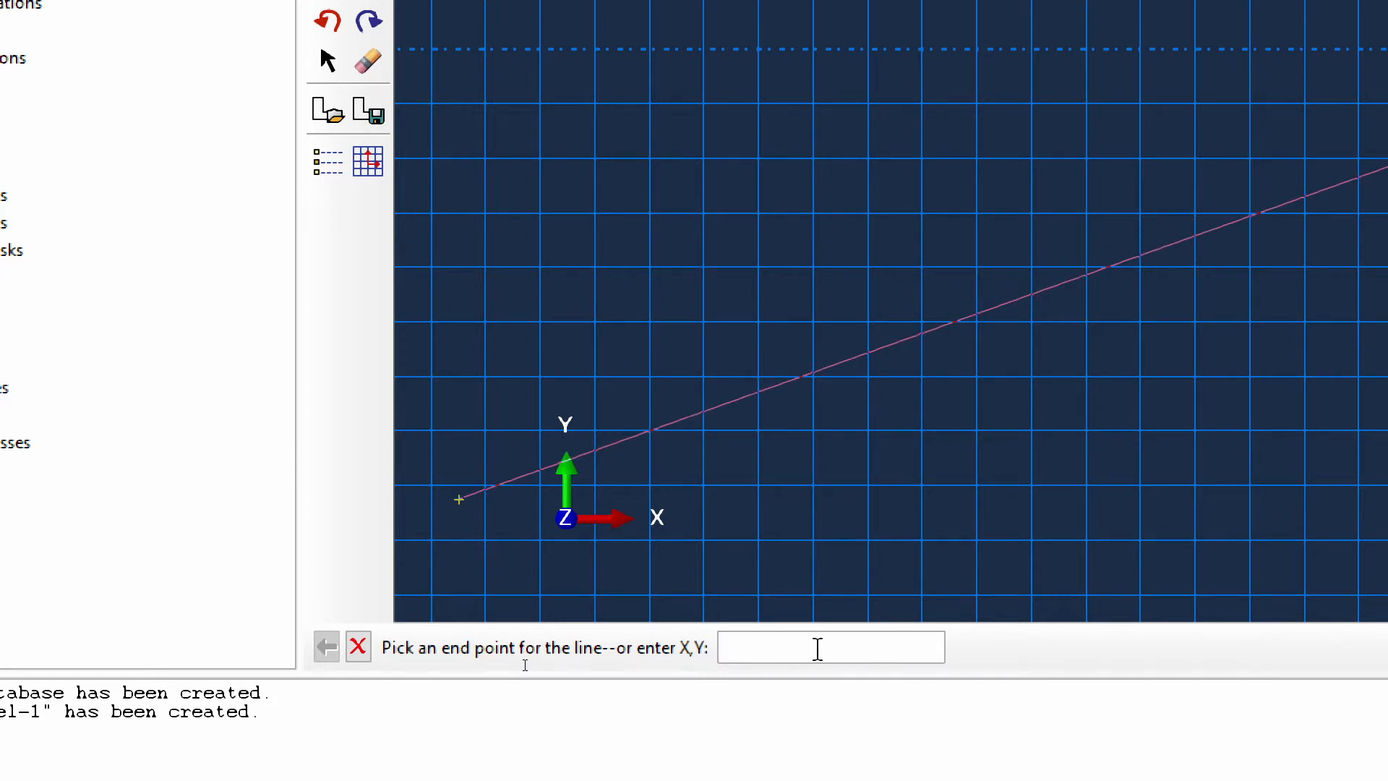
type("57.5,3")
key("Return")
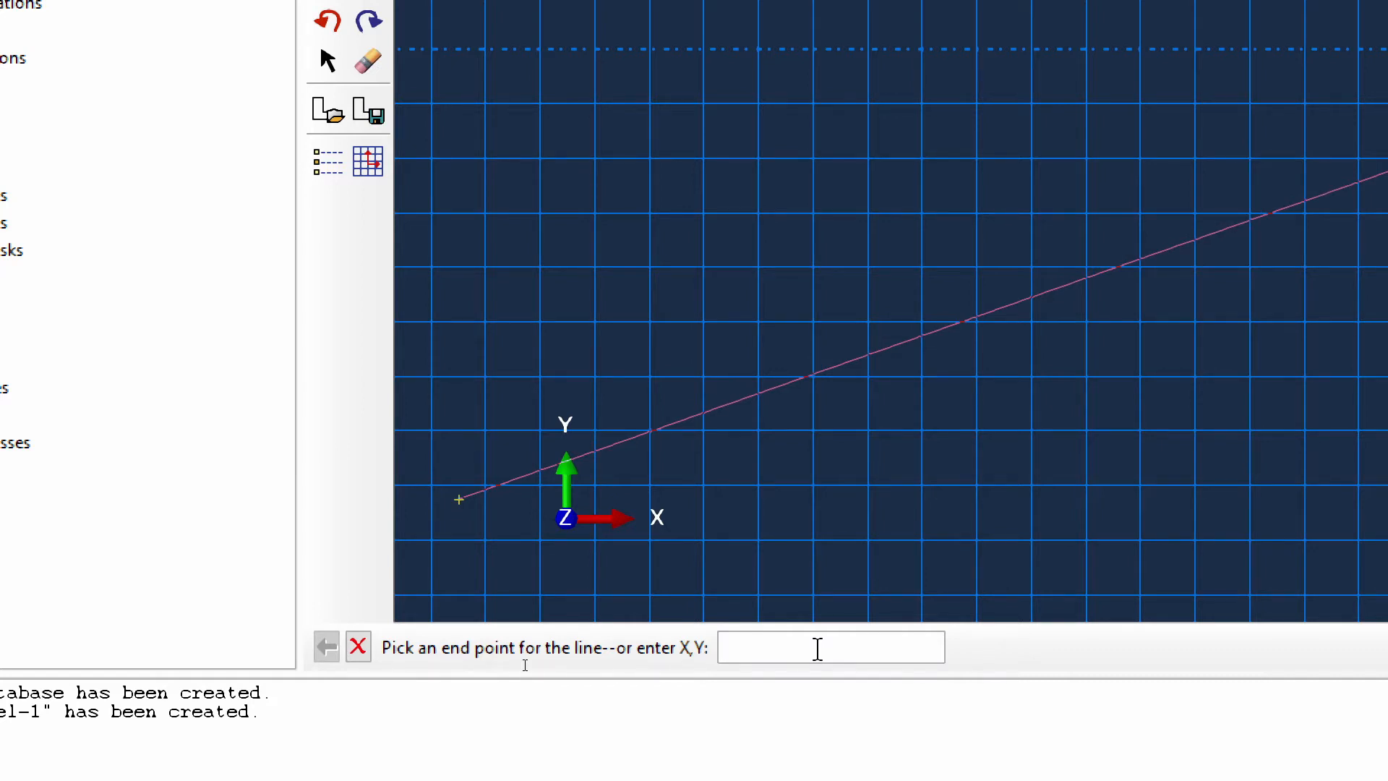
Continue the connected lines through 107.5,3, 111,3 and 132,0 to the end point 165,0.
type("107.5,3")
key("Return")
type("111,3")
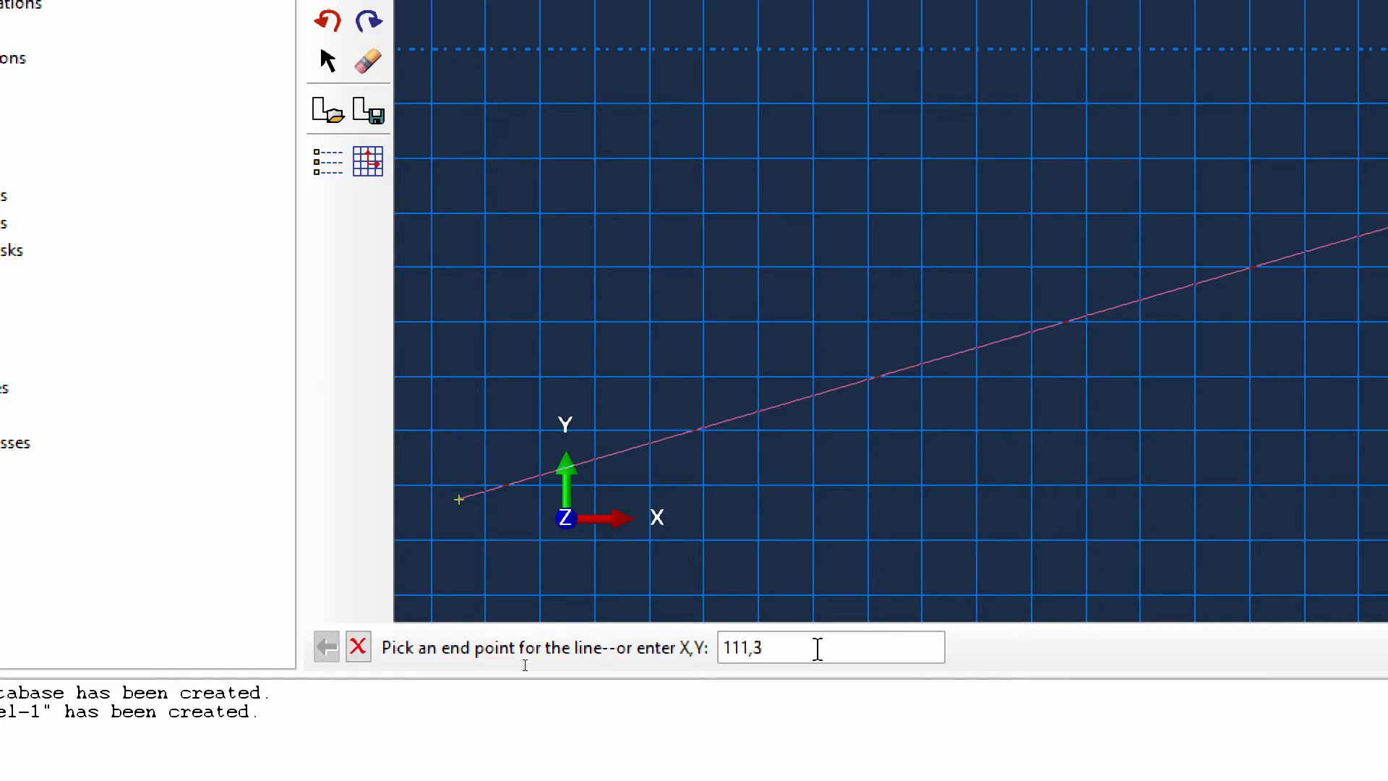
key("Return")
type("132,")
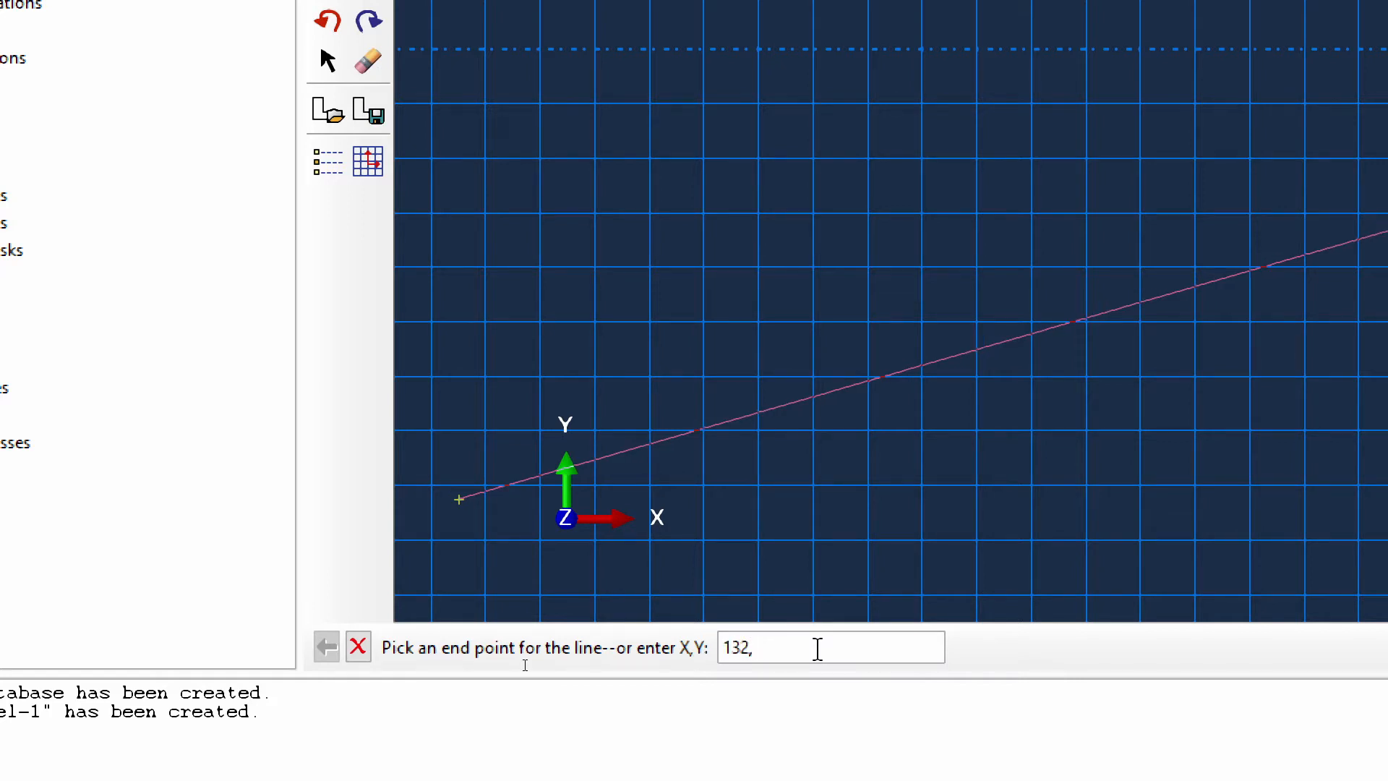
type("-")
key("Return")
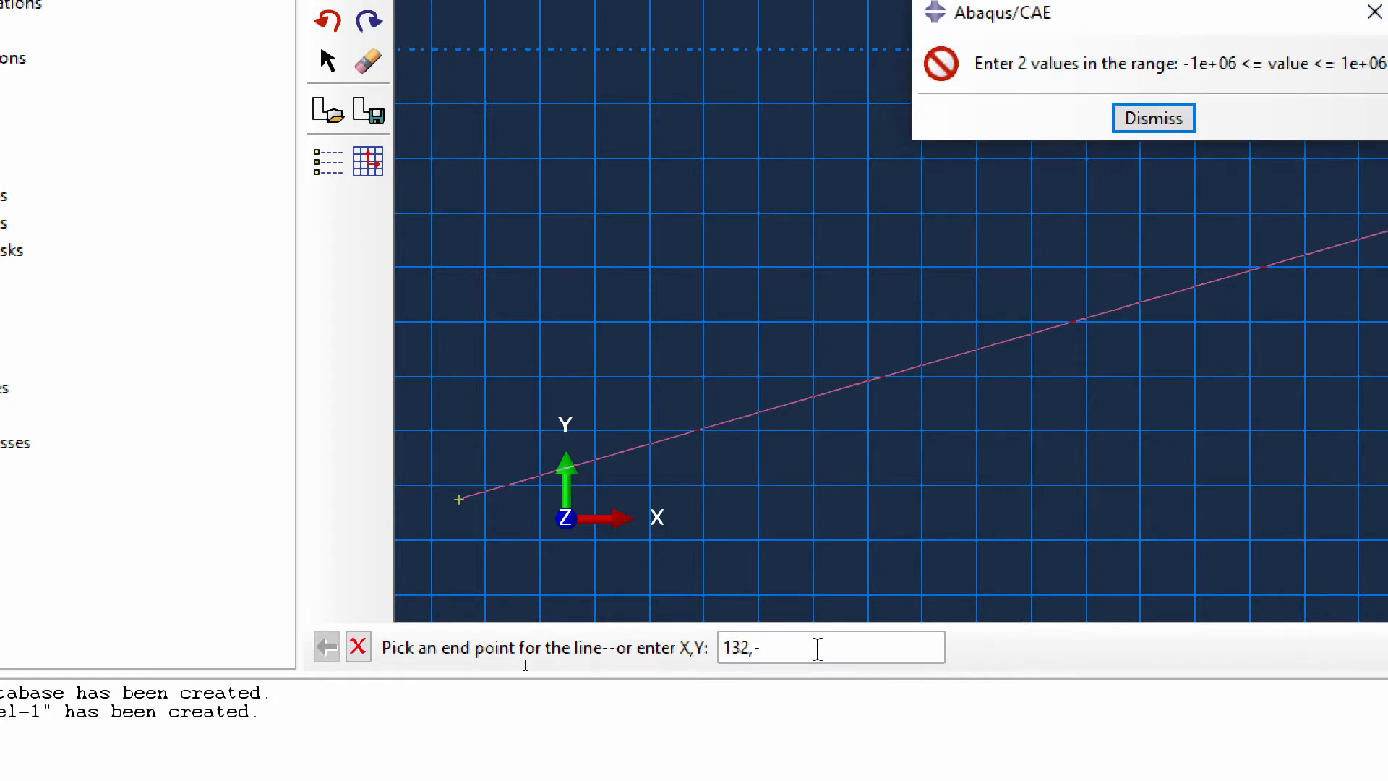
key("Return")
key("BackSpace")
type("0")
key("Return")
type("165,0")
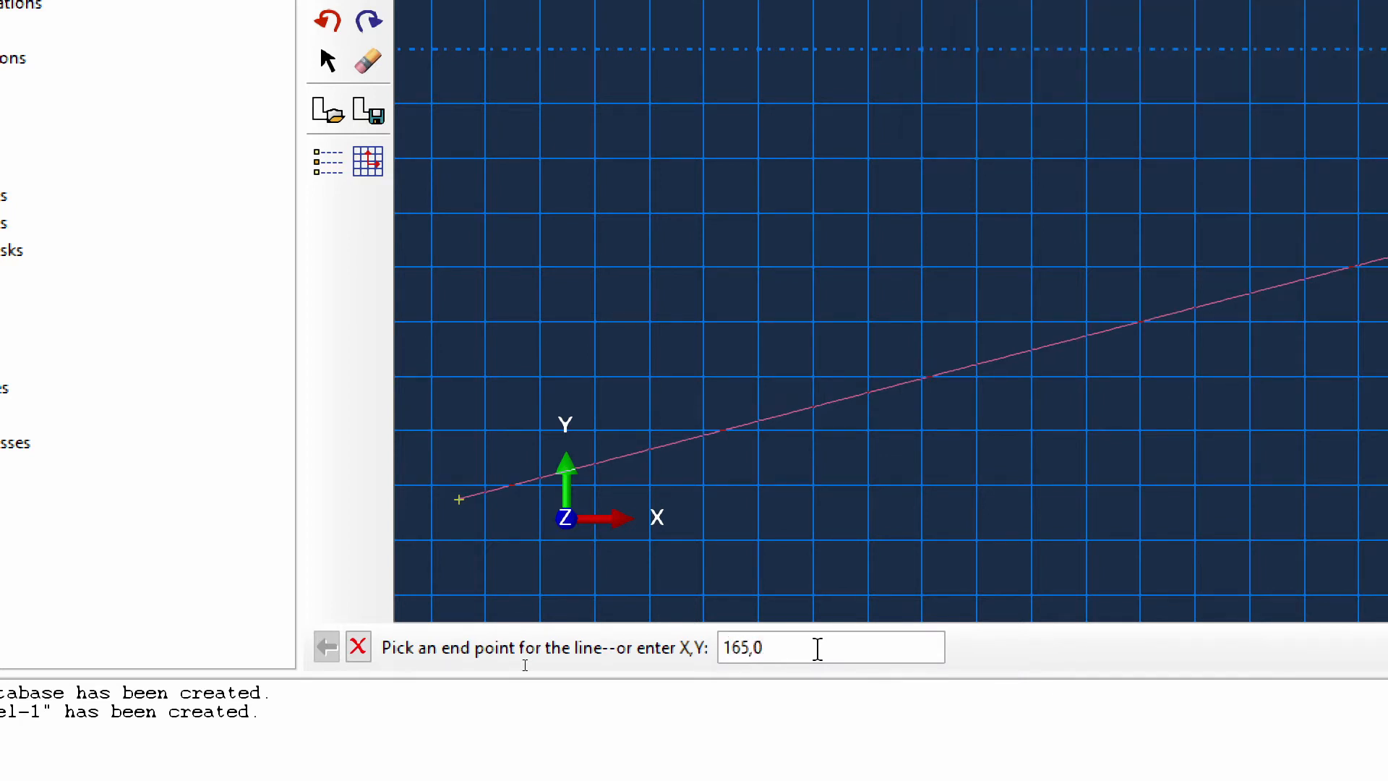
key("Return")
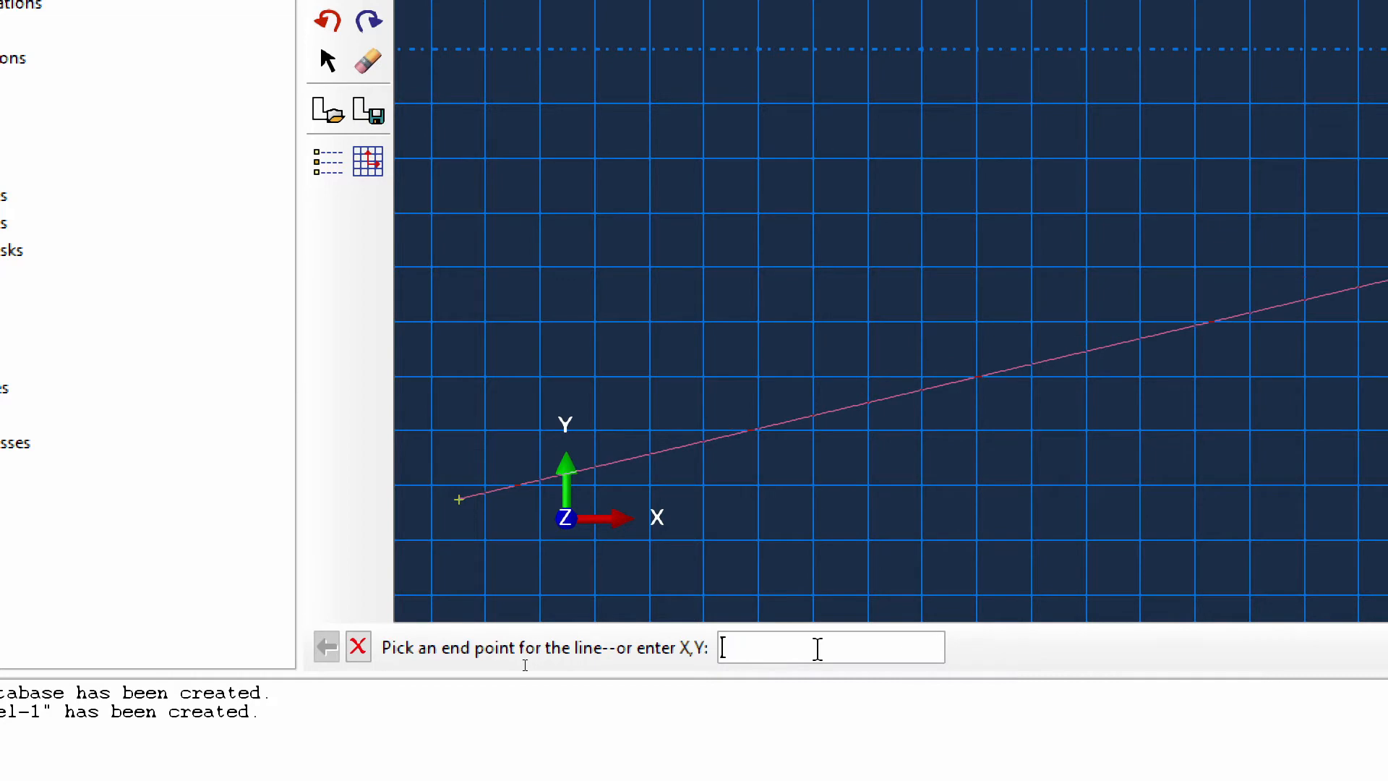
key("Escape")
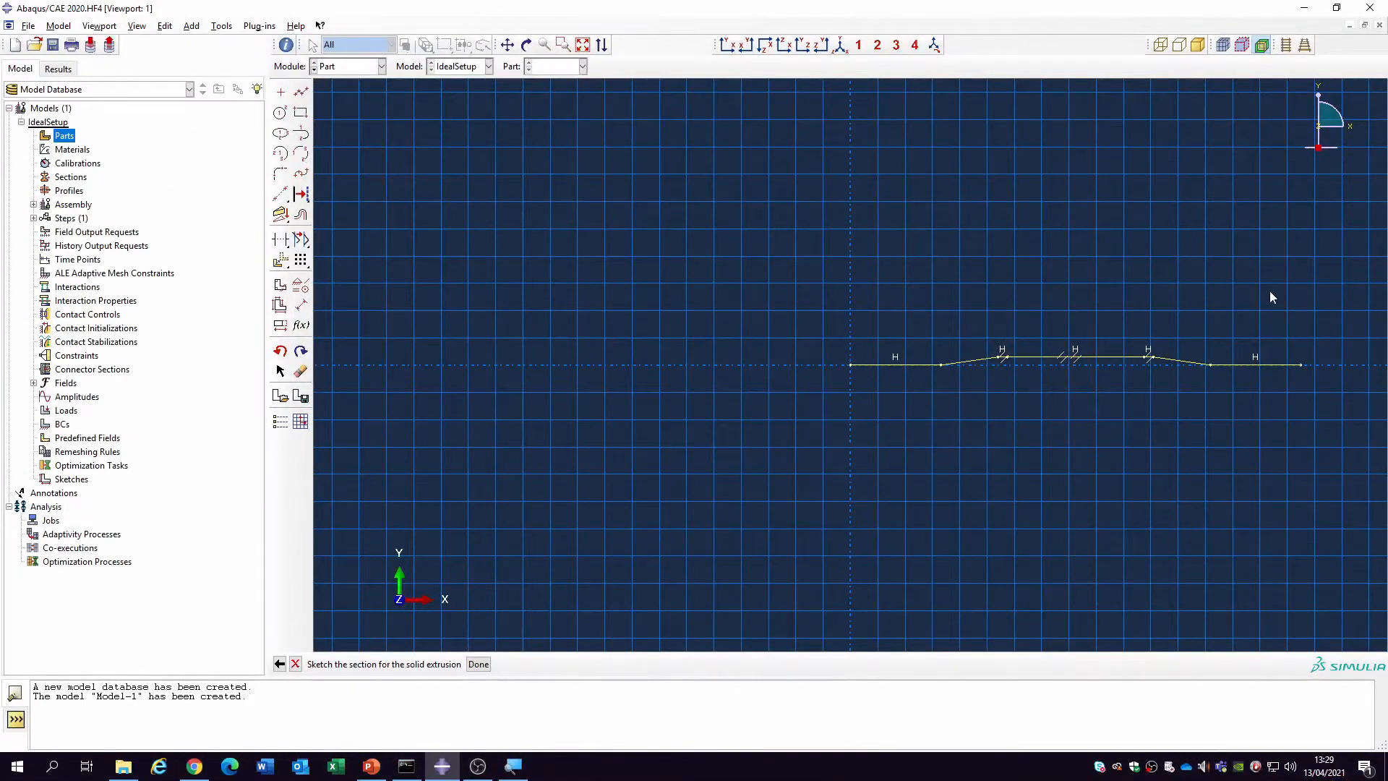
Delete the two sloped lines that join the raised middle section to the end segments.
scroll(1269, 290, "up", 5)
scroll(1185, 365, "up", 1)
scroll(930, 365, "down", 4)
scroll(731, 413, "up", 3)
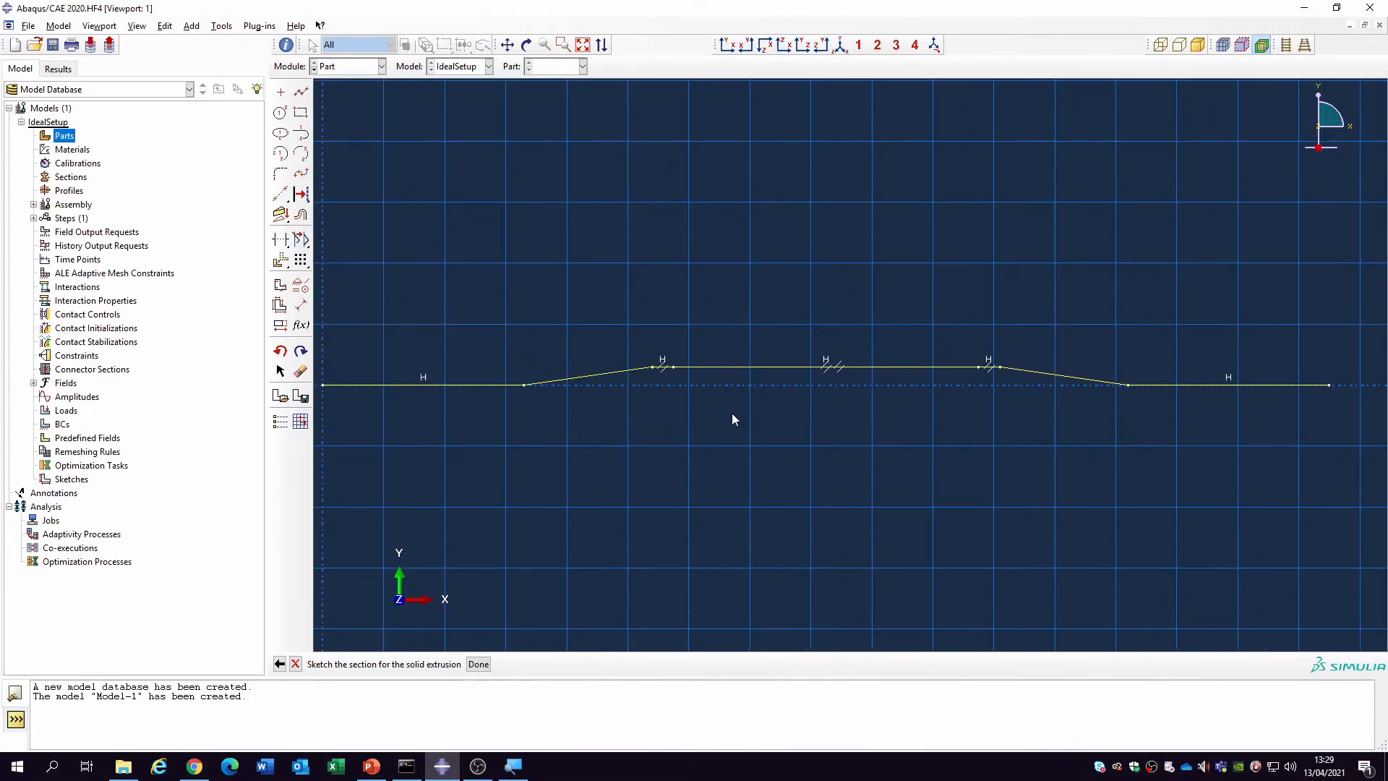
left_click(300, 371)
left_click(587, 374)
left_click(1066, 355)
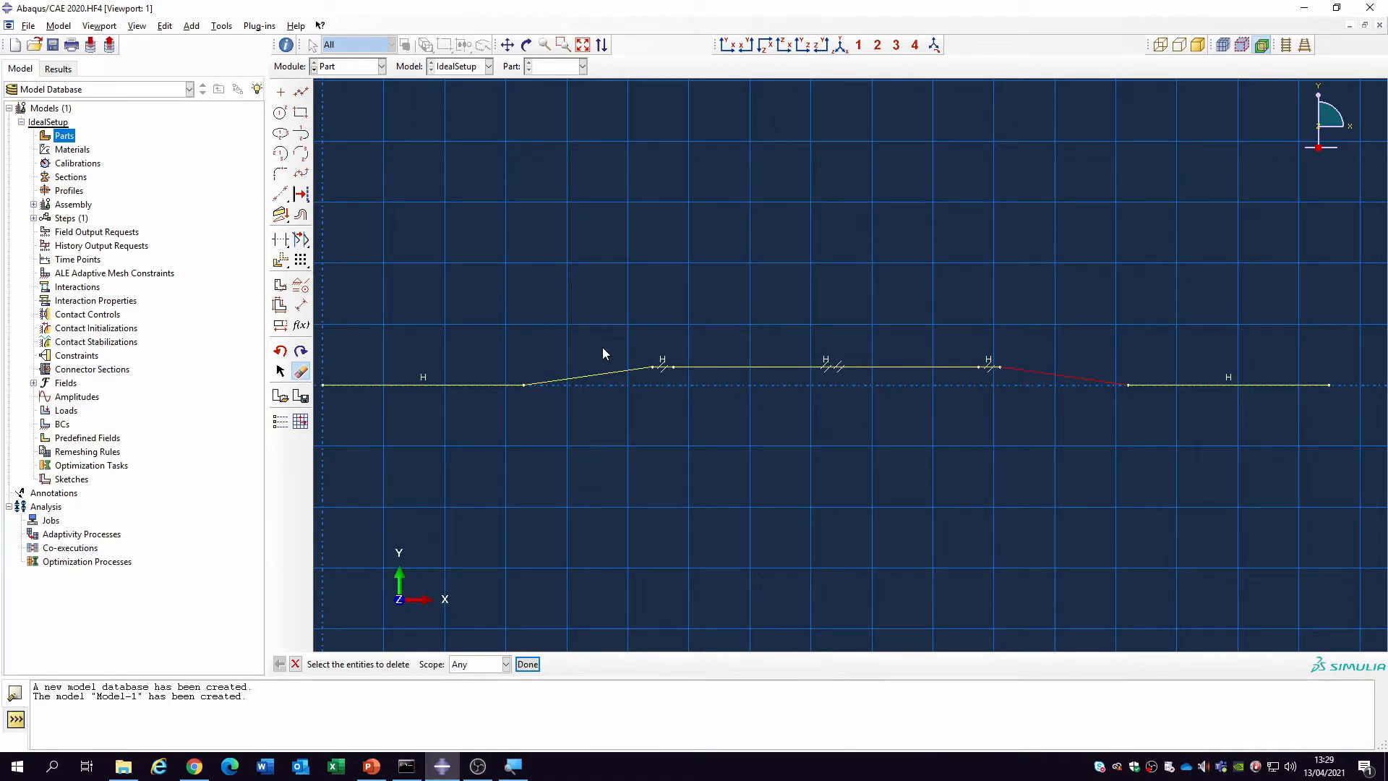
left_click(581, 376, "shift")
left_click(528, 664)
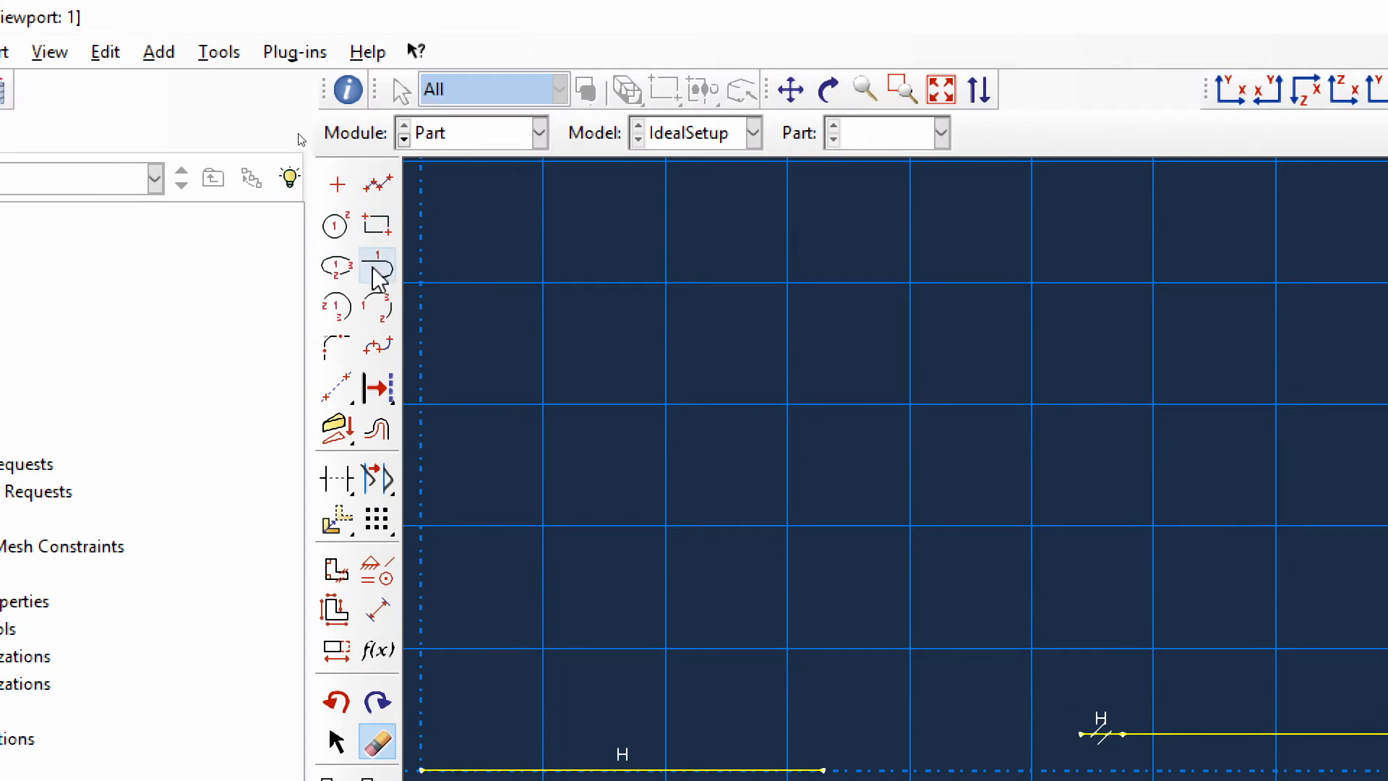
Draw tangent arcs from both ends of the raised middle section to the inner endpoints of the outer segments.
left_click(377, 271)
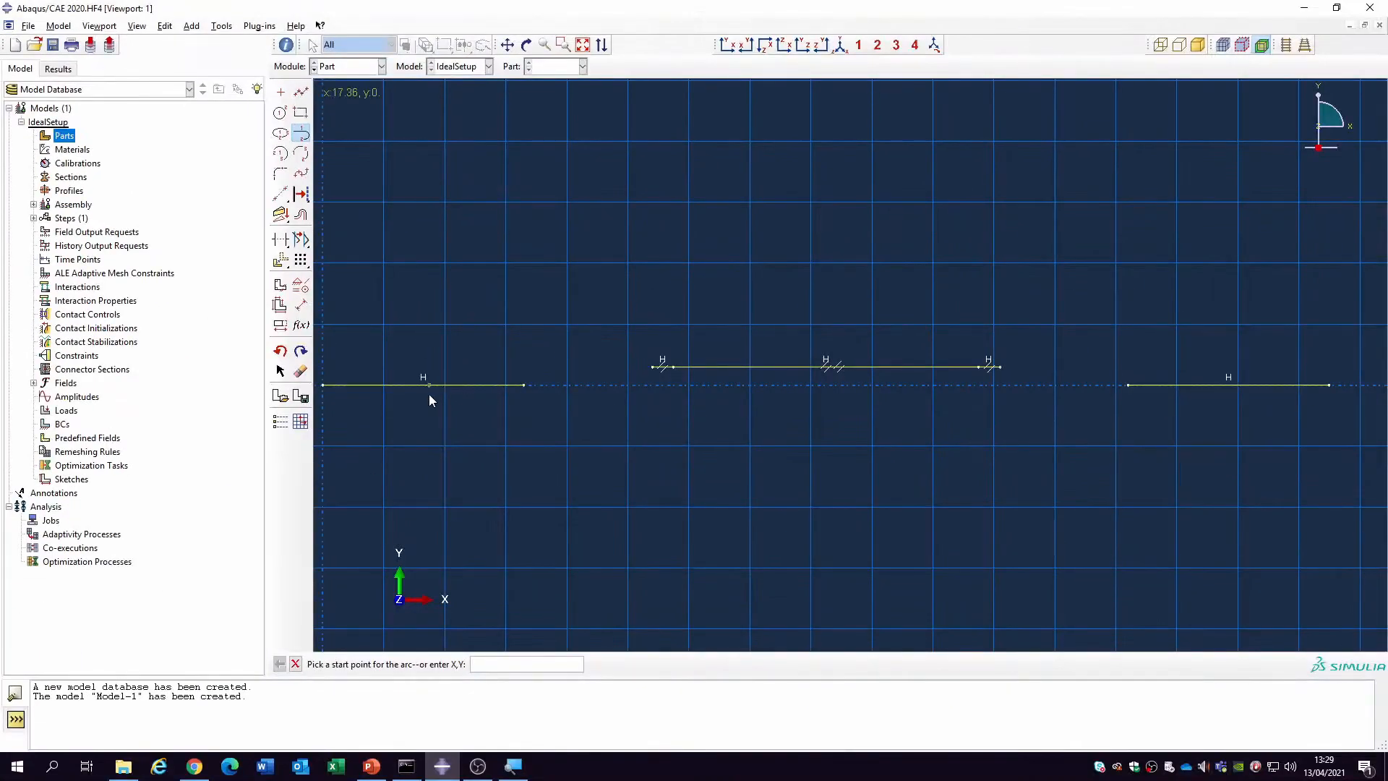
key("Escape")
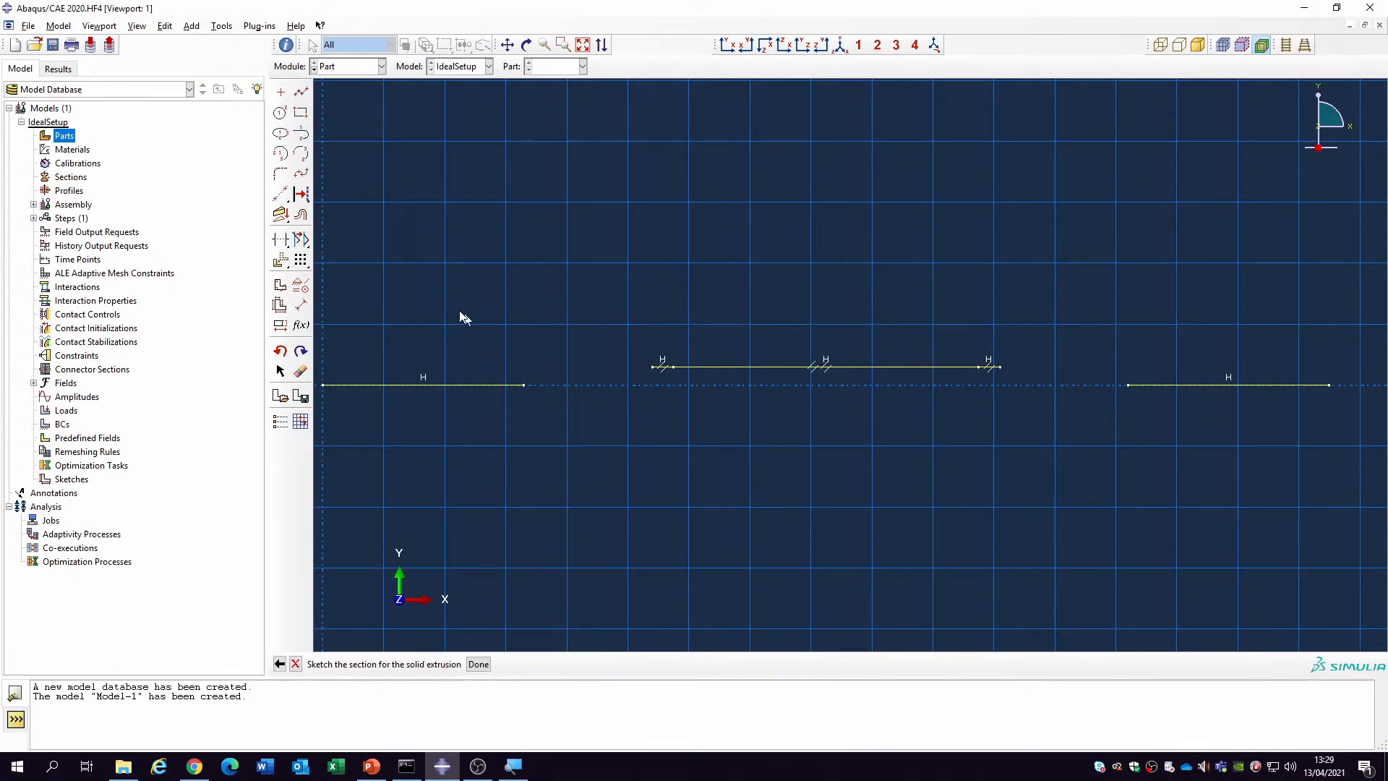
left_click(300, 133)
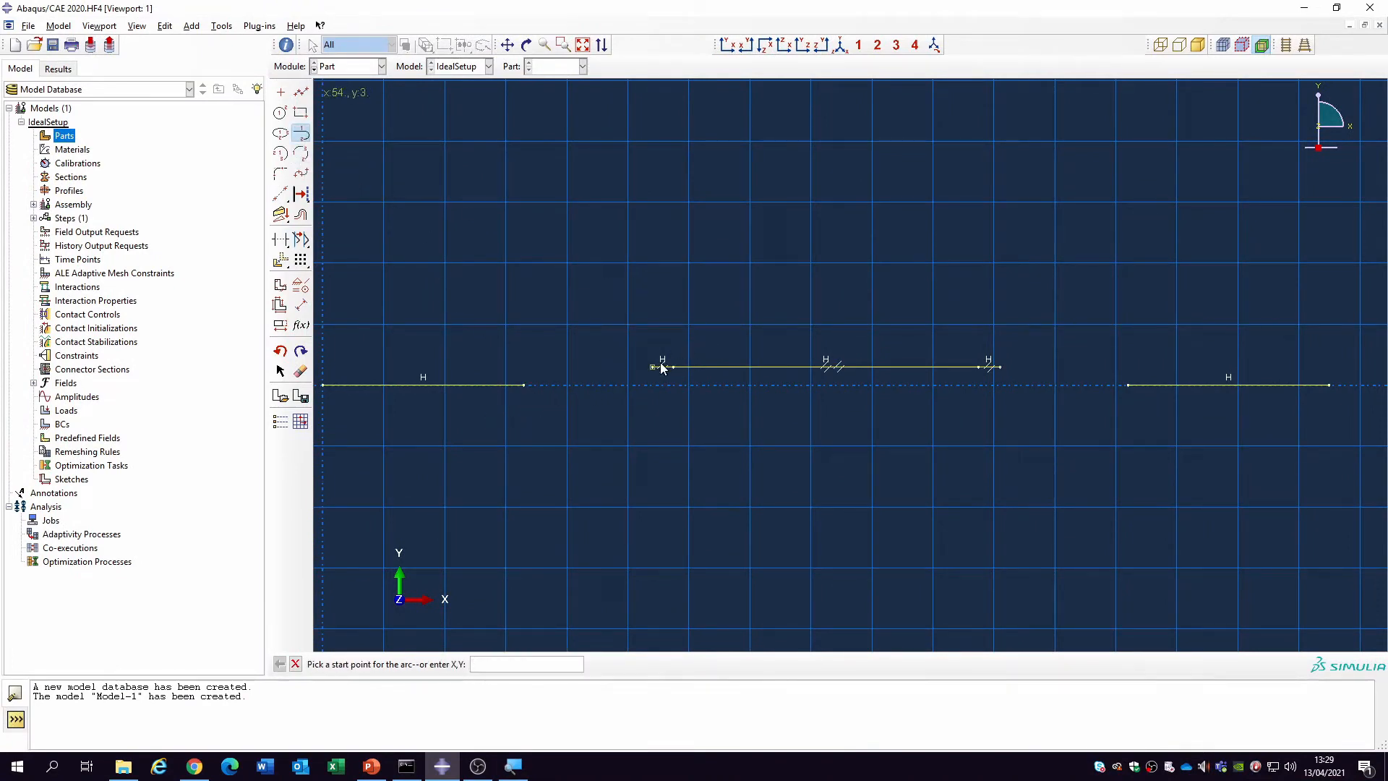
left_click(653, 367)
left_click(523, 386)
left_click(1000, 367)
left_click(1127, 385)
scroll(891, 444, "down", 3)
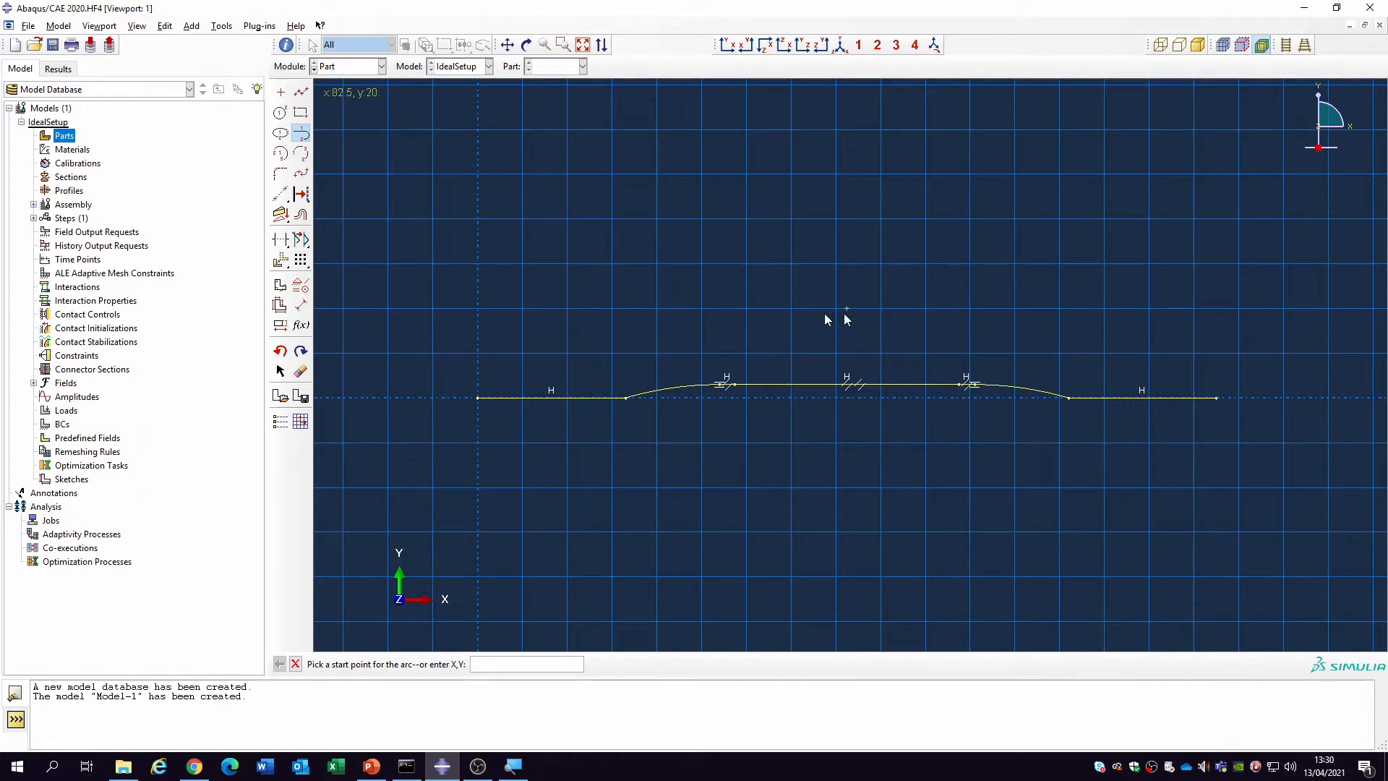
Add a horizontal construction line through 0,9 and 165,9.
left_click(280, 194)
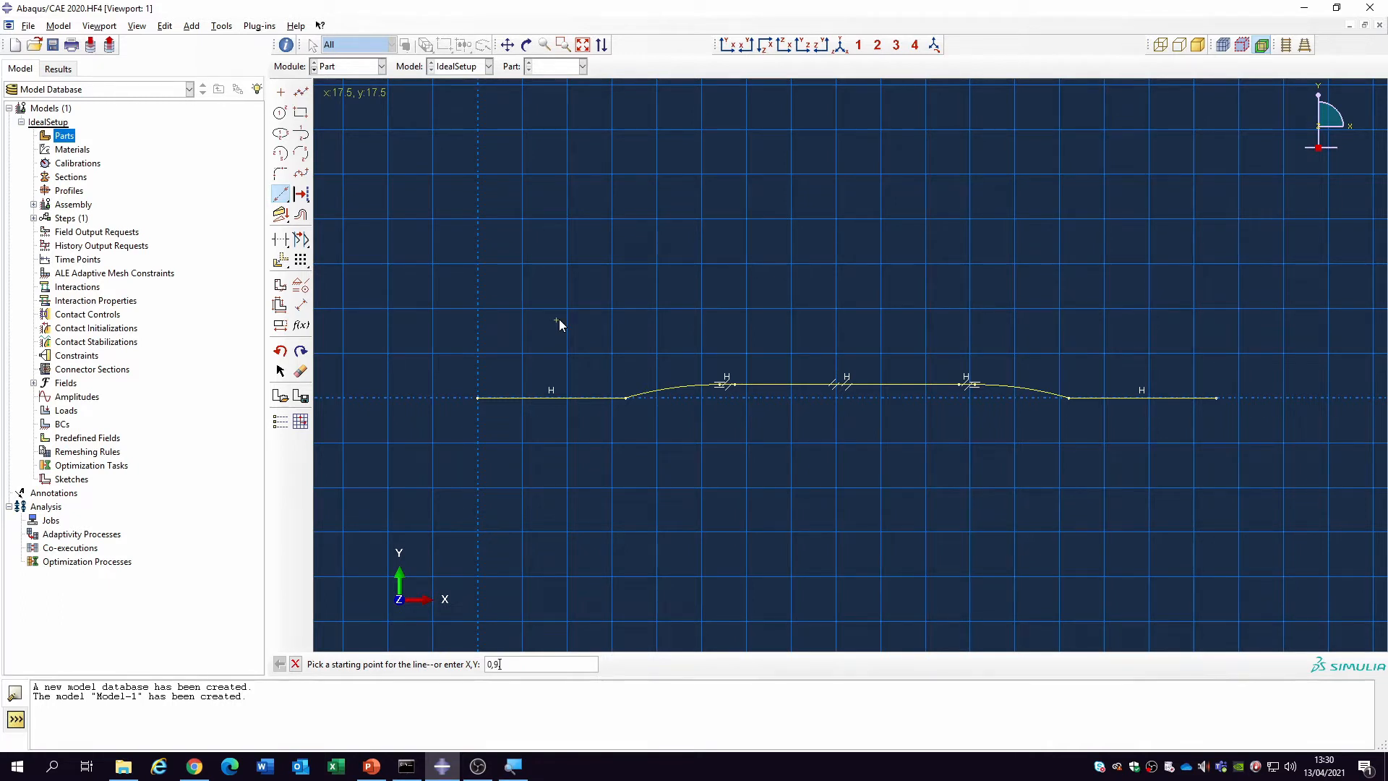
key("Return")
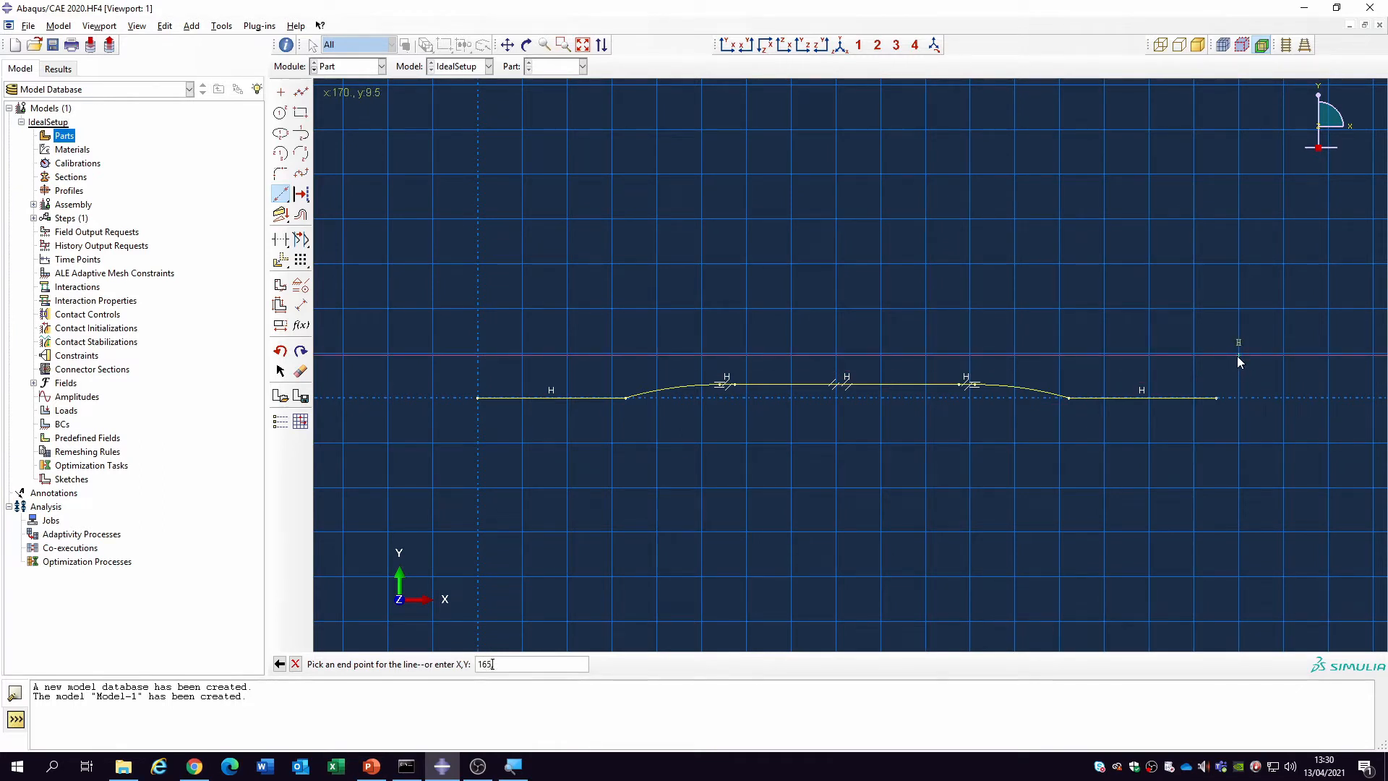
type("165,9")
key("Return")
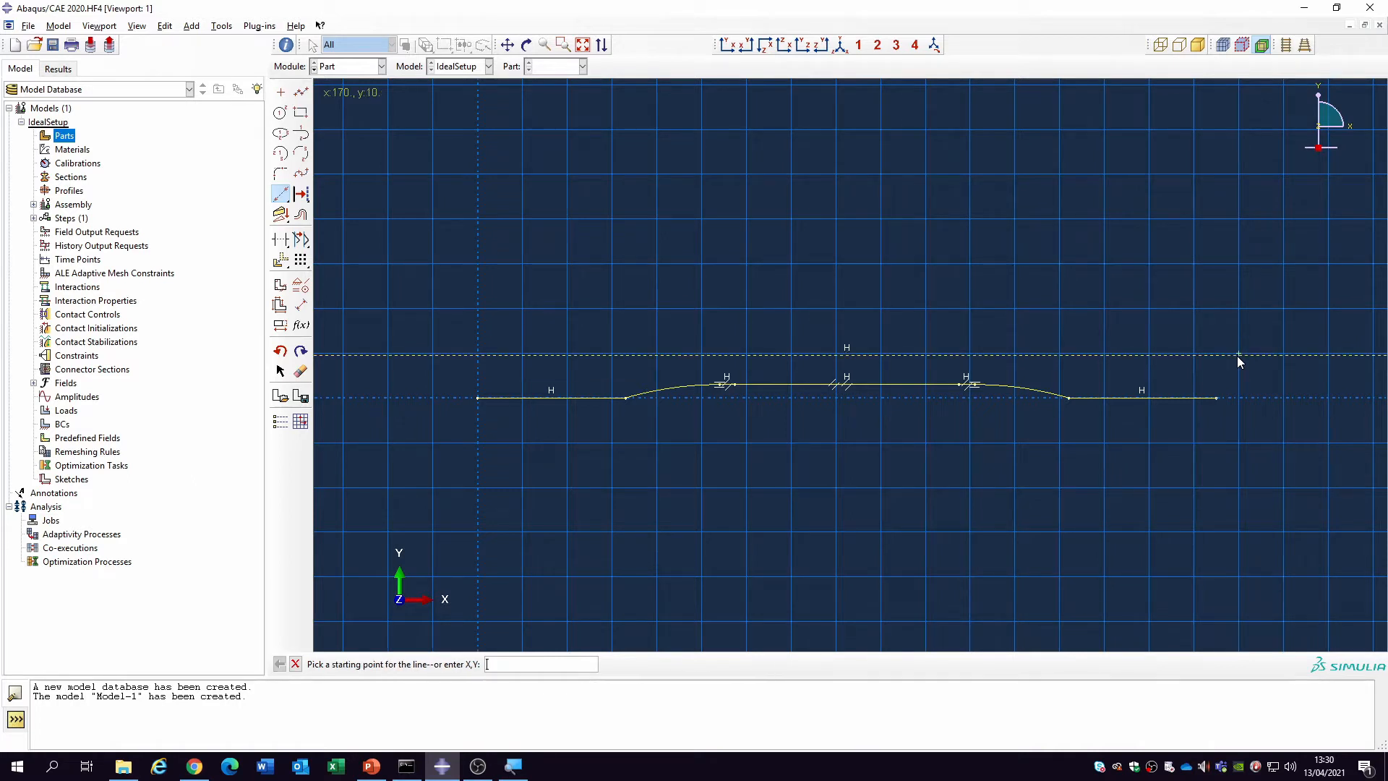
right_click(799, 463)
left_click(843, 529)
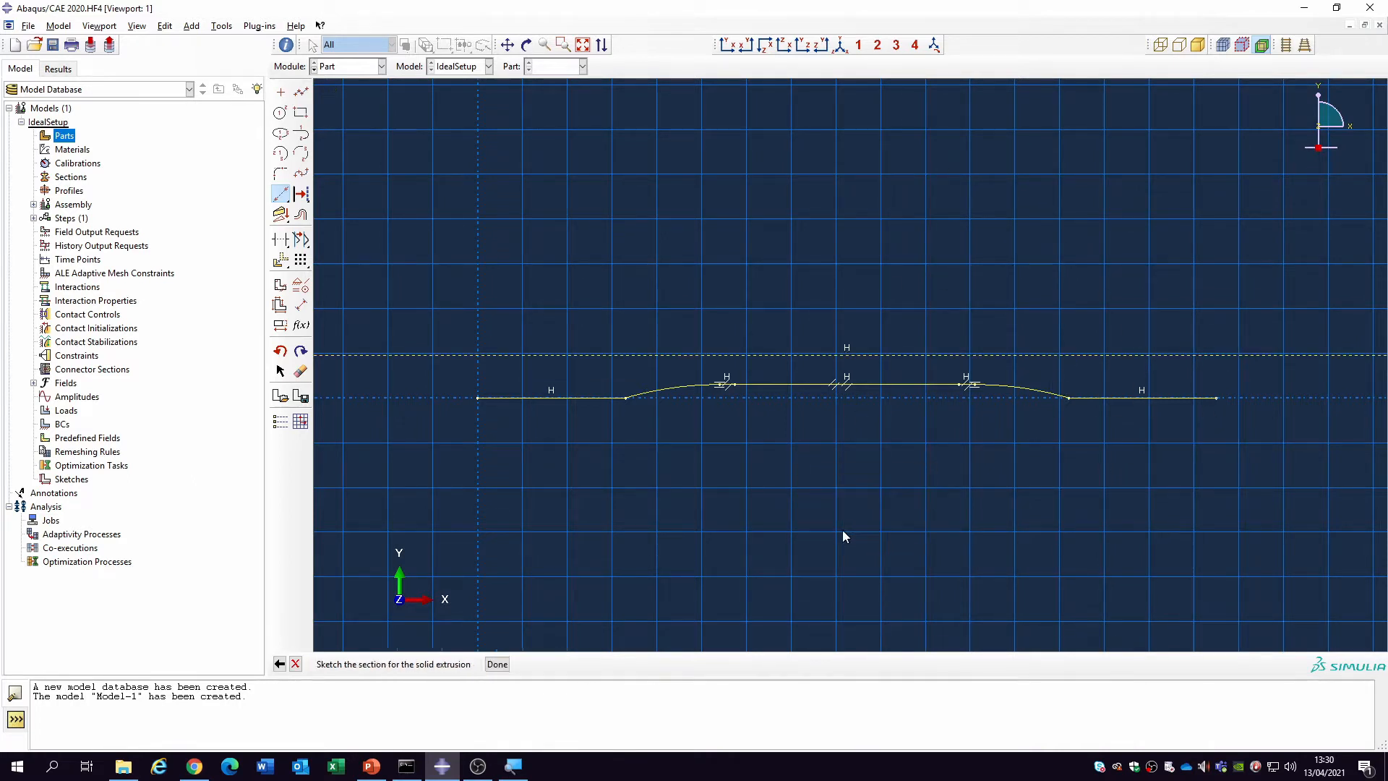
Mirror a copy of the entire lower edge profile about the horizontal construction line.
left_click(284, 263)
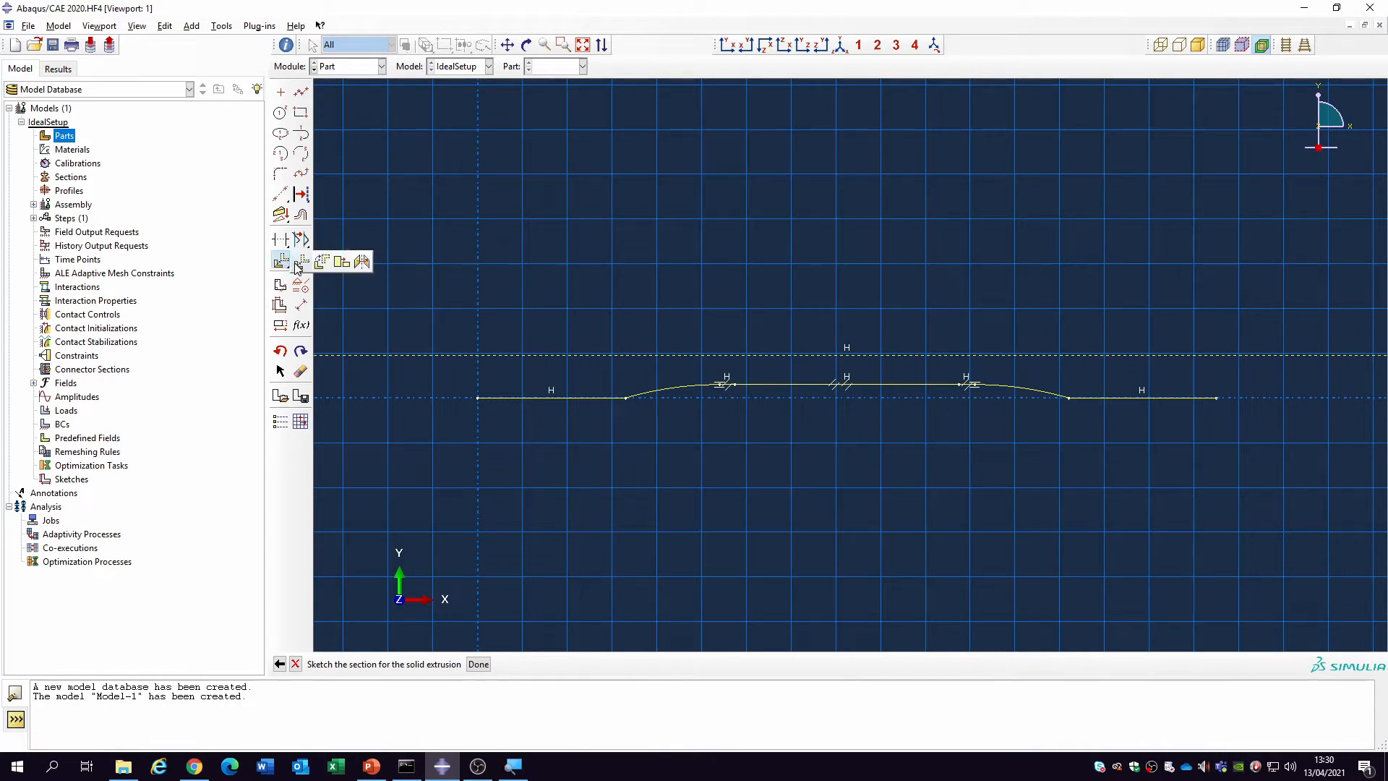
left_click(362, 262)
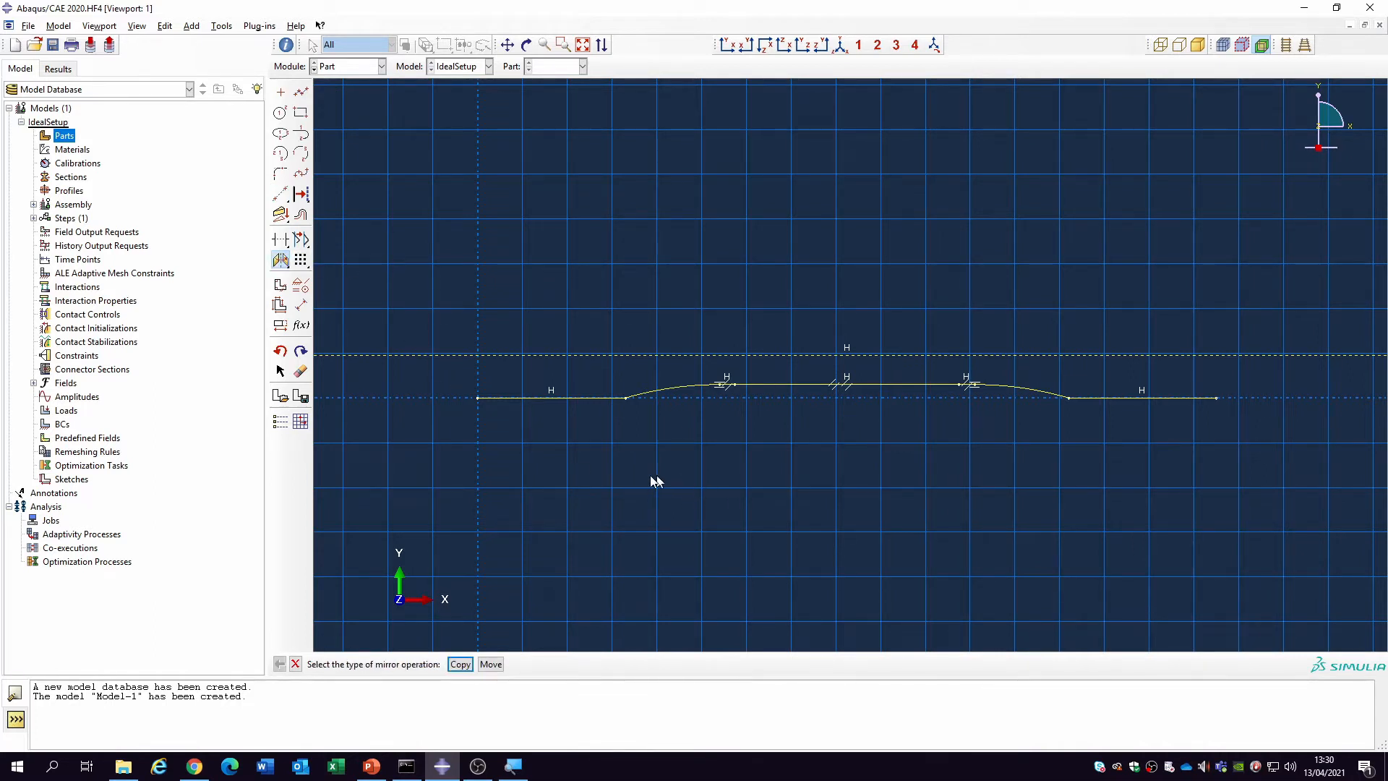
left_click(461, 664)
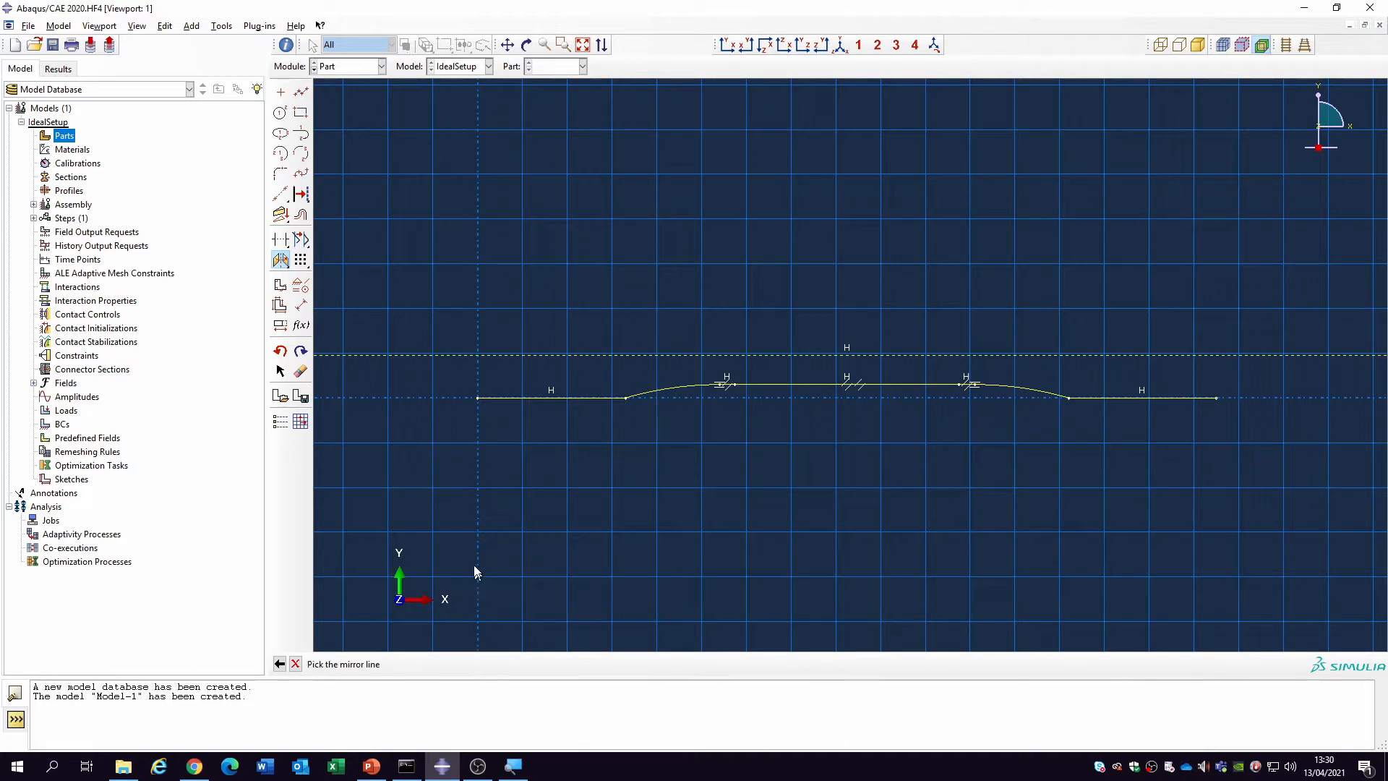
left_click(505, 355)
left_click_drag(459, 373, 1205, 472)
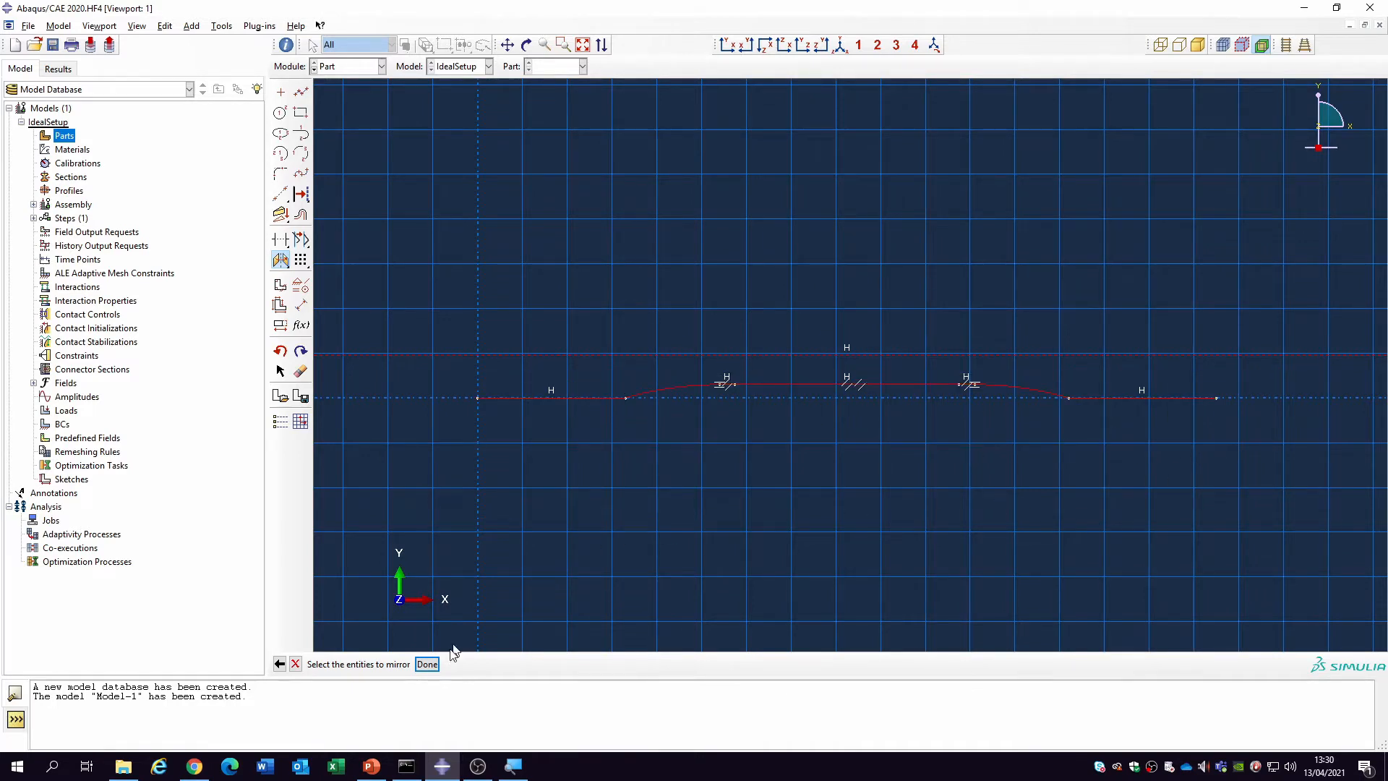
left_click(427, 664)
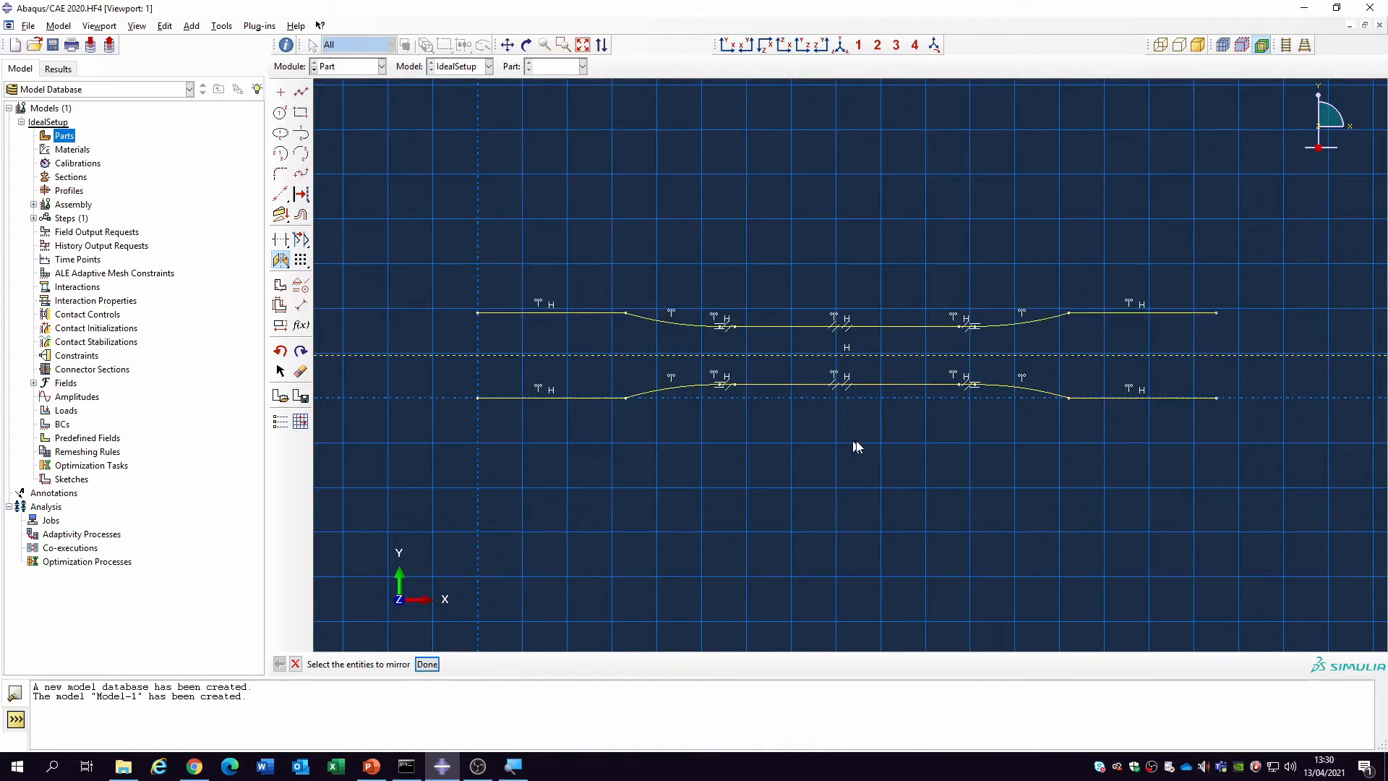
Close the specimen outline with vertical lines joining the upper and lower profiles at both ends.
left_click(300, 91)
left_click(477, 314)
left_click(477, 397)
left_click(303, 96)
left_click(303, 96)
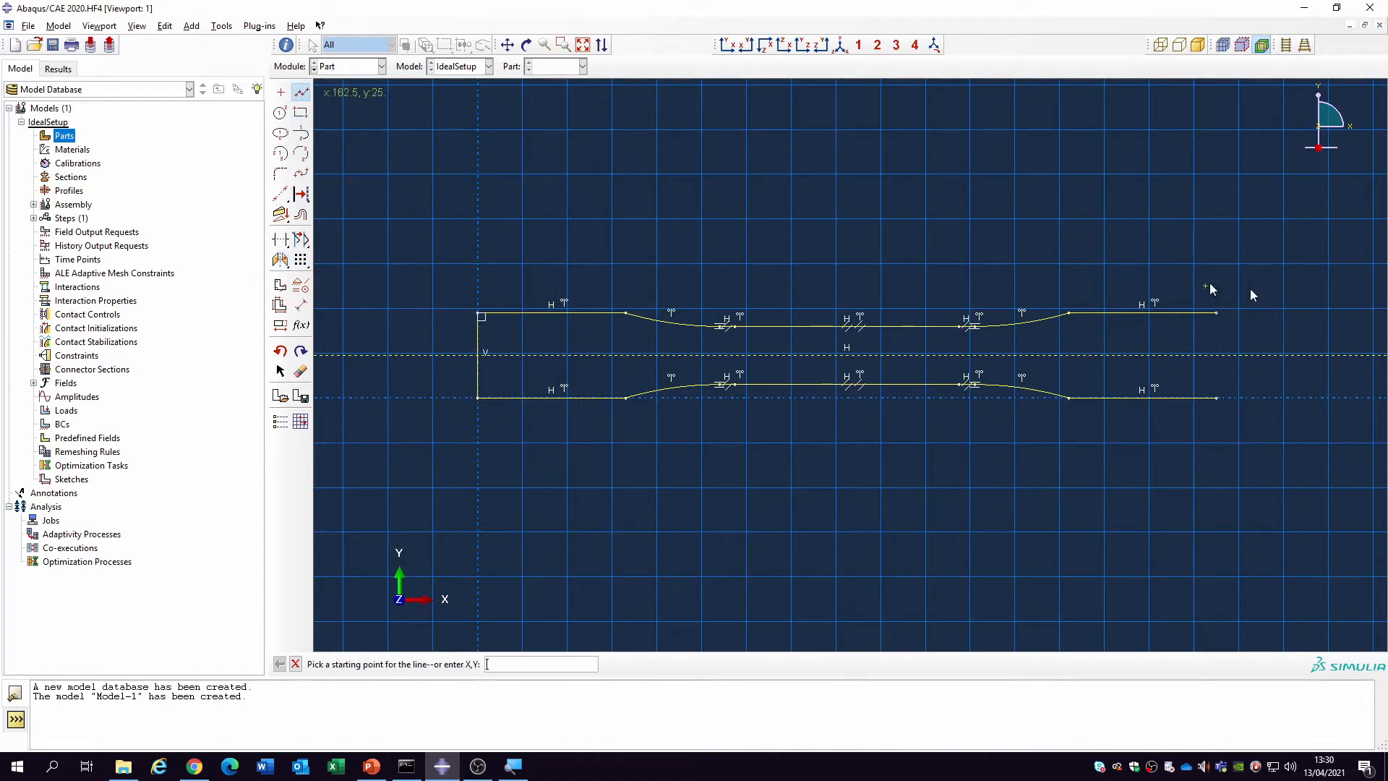
left_click(1216, 314)
left_click(1216, 398)
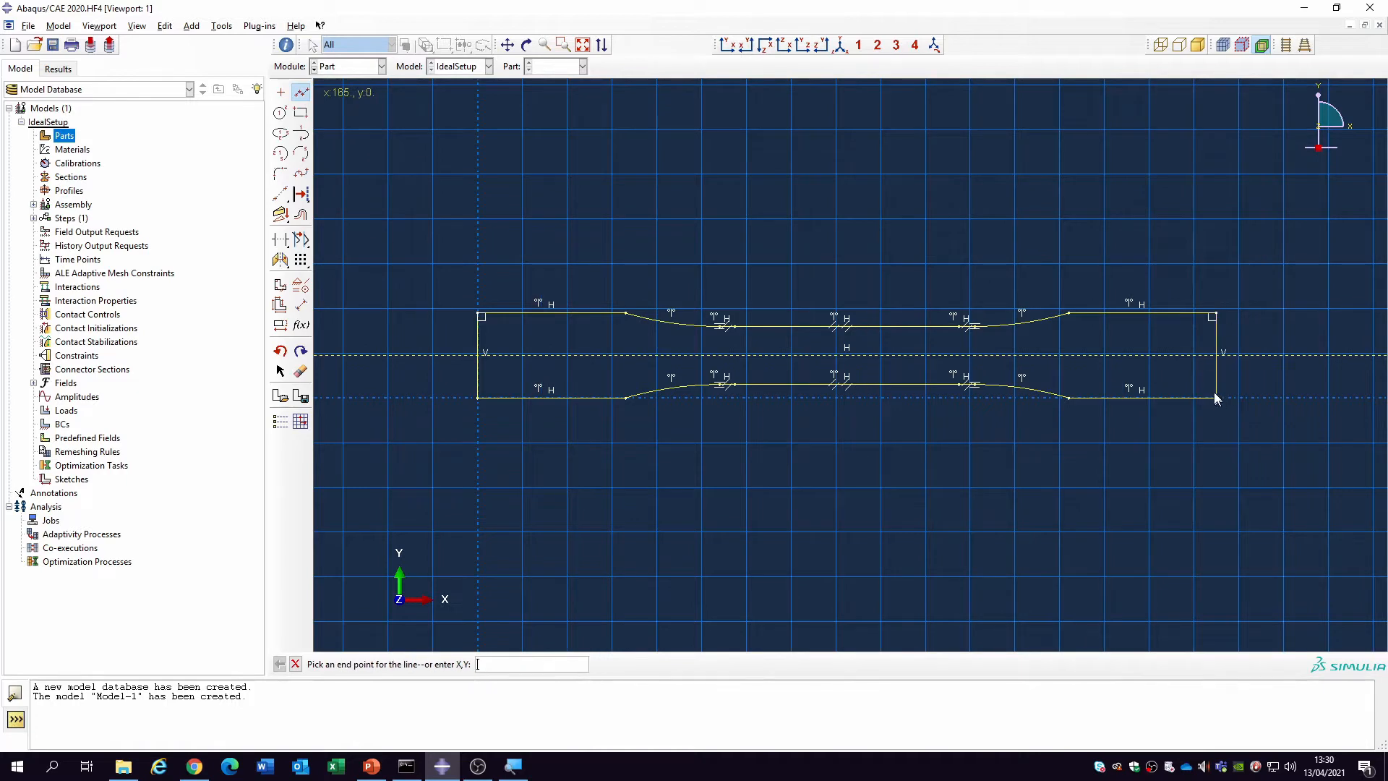
left_click(302, 93)
Dimension the radius of the upper-left transition arc, accepting the proposed value.
scroll(683, 323, "down", 3)
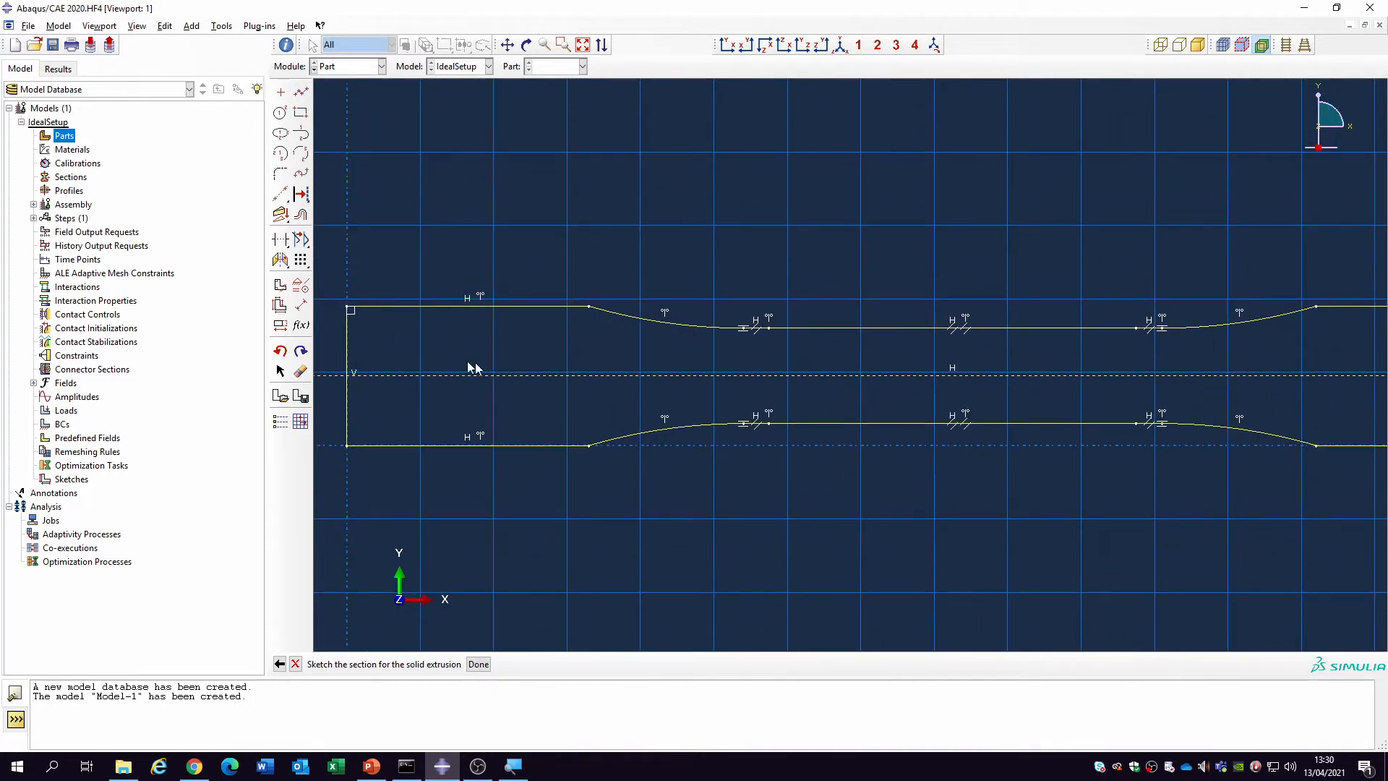
left_click(302, 305)
left_click(653, 318)
left_click(720, 226)
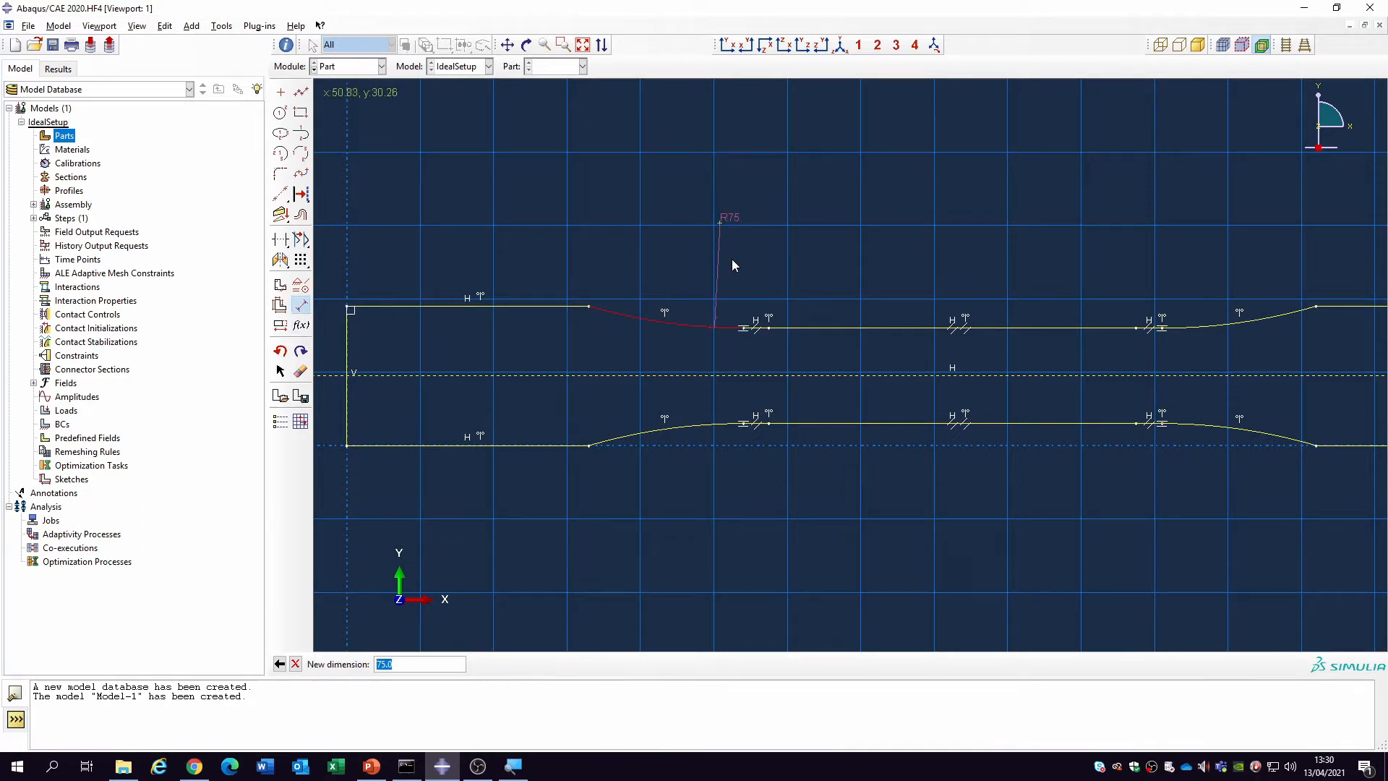
key("Return")
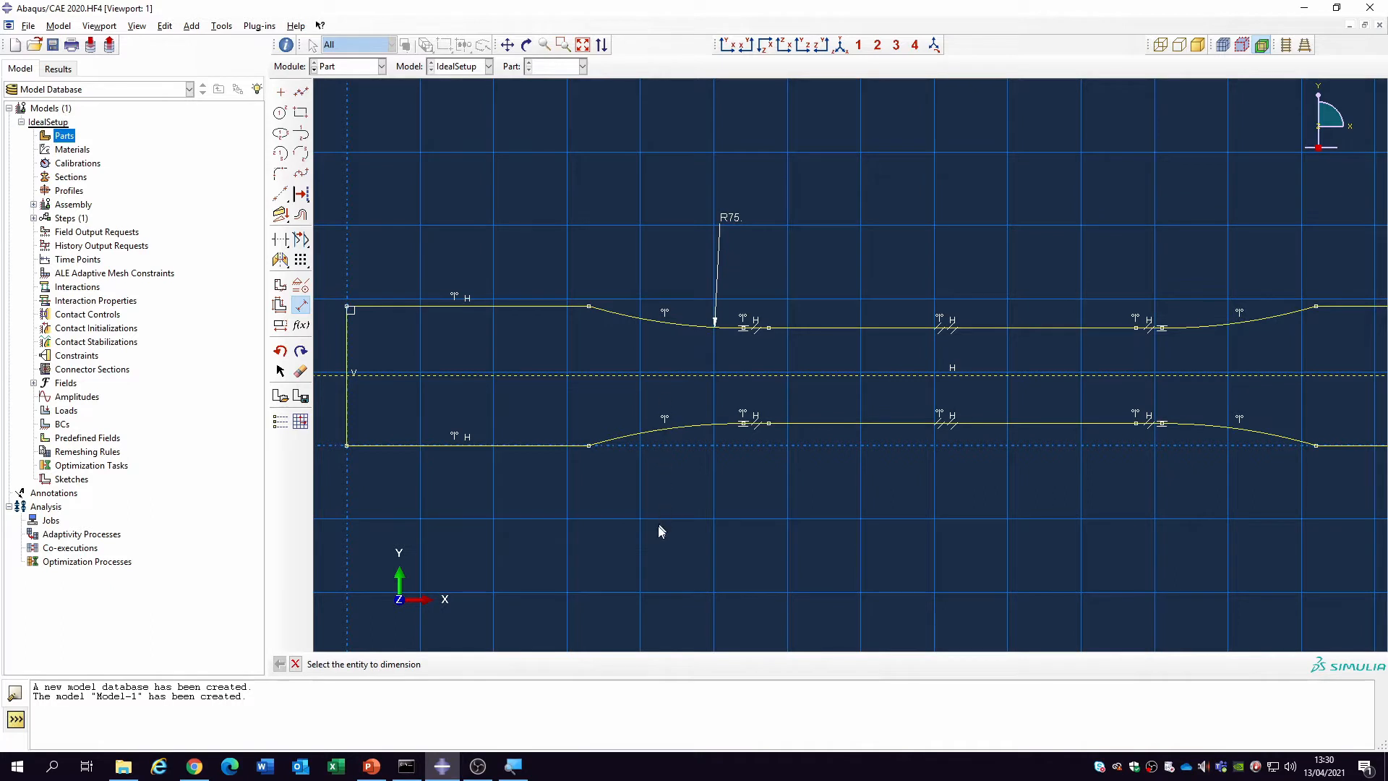
Dimension the left end edge's height and the length of the lower central gauge line, keeping the proposed values.
left_click(349, 349)
left_click(383, 357)
key("Return")
left_click(911, 425)
left_click(907, 460)
key("Return")
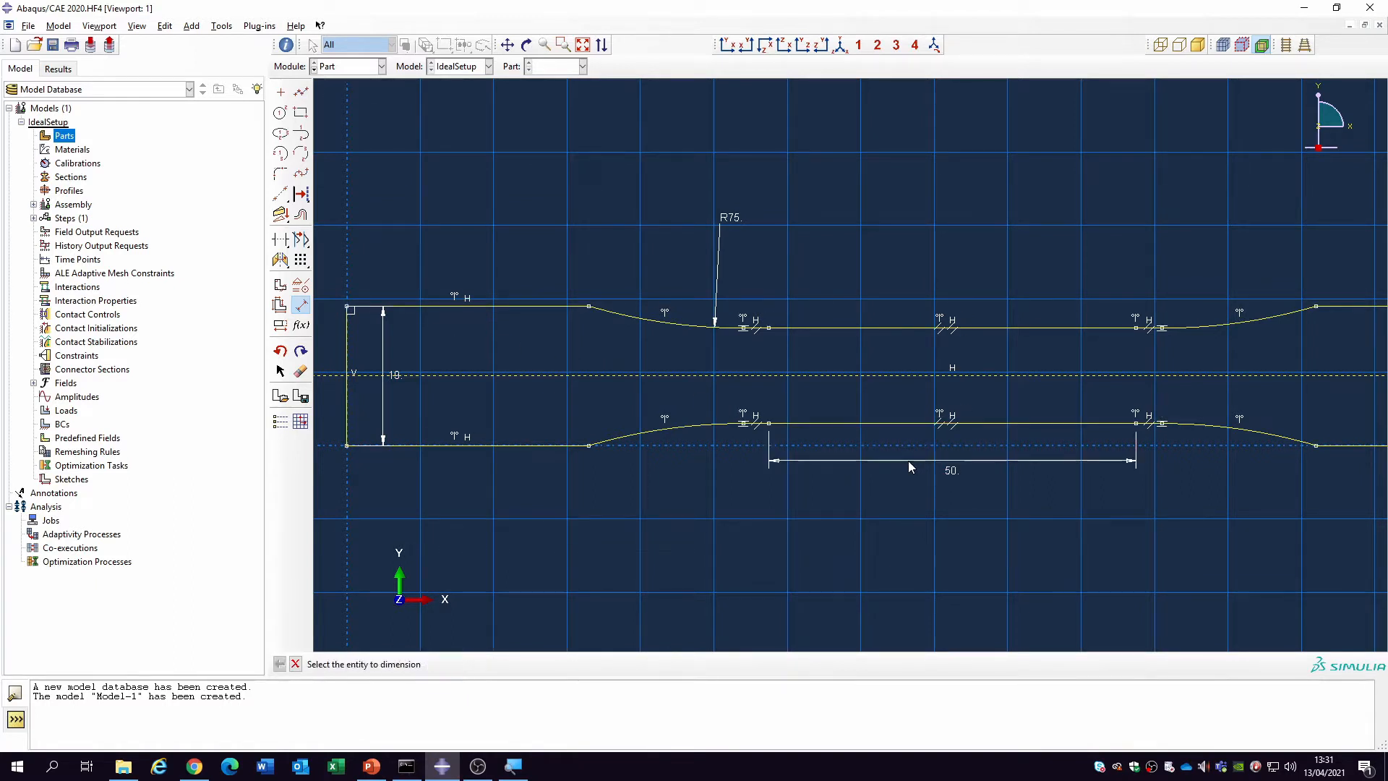
right_click(954, 509)
left_click(1013, 576)
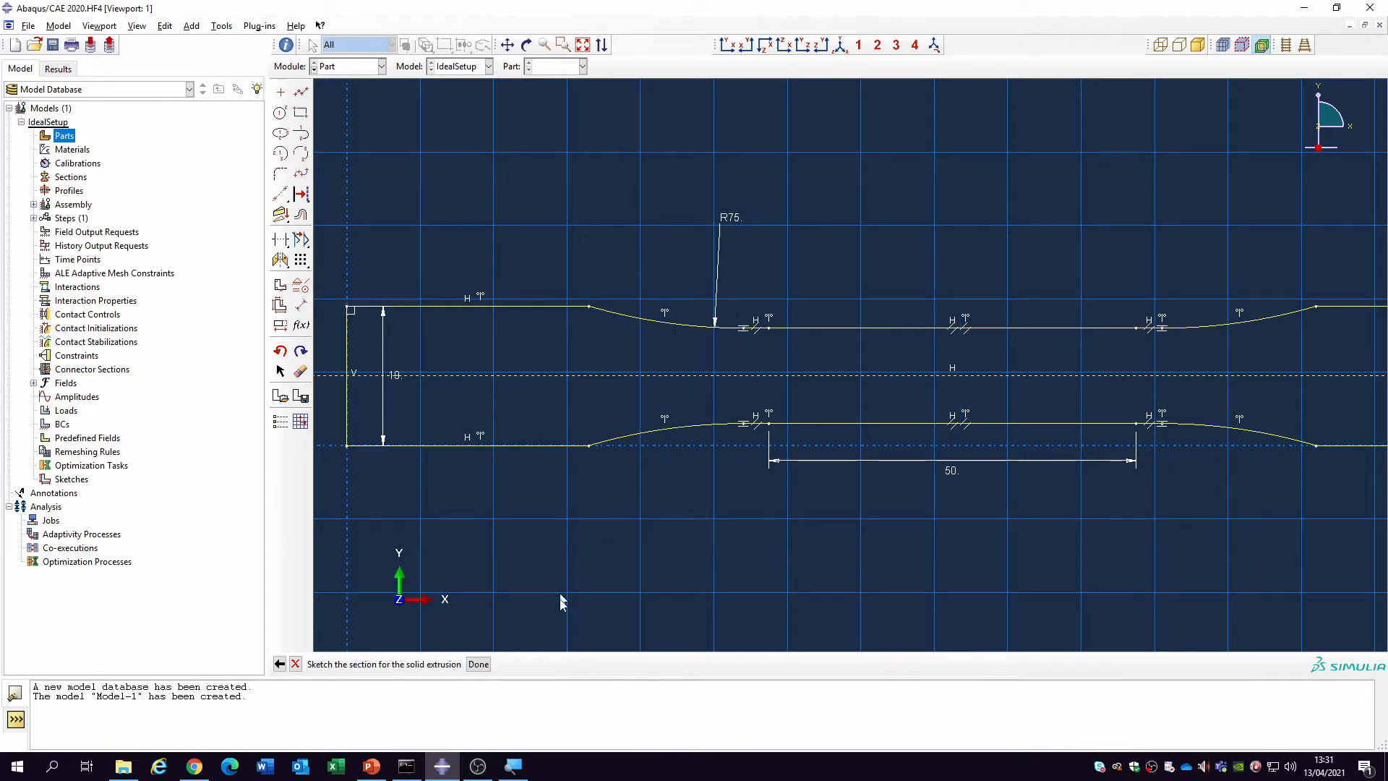
Finish the dog-bone section sketch and extrude it as a solid to a blind depth of 3.2.
left_click(478, 664)
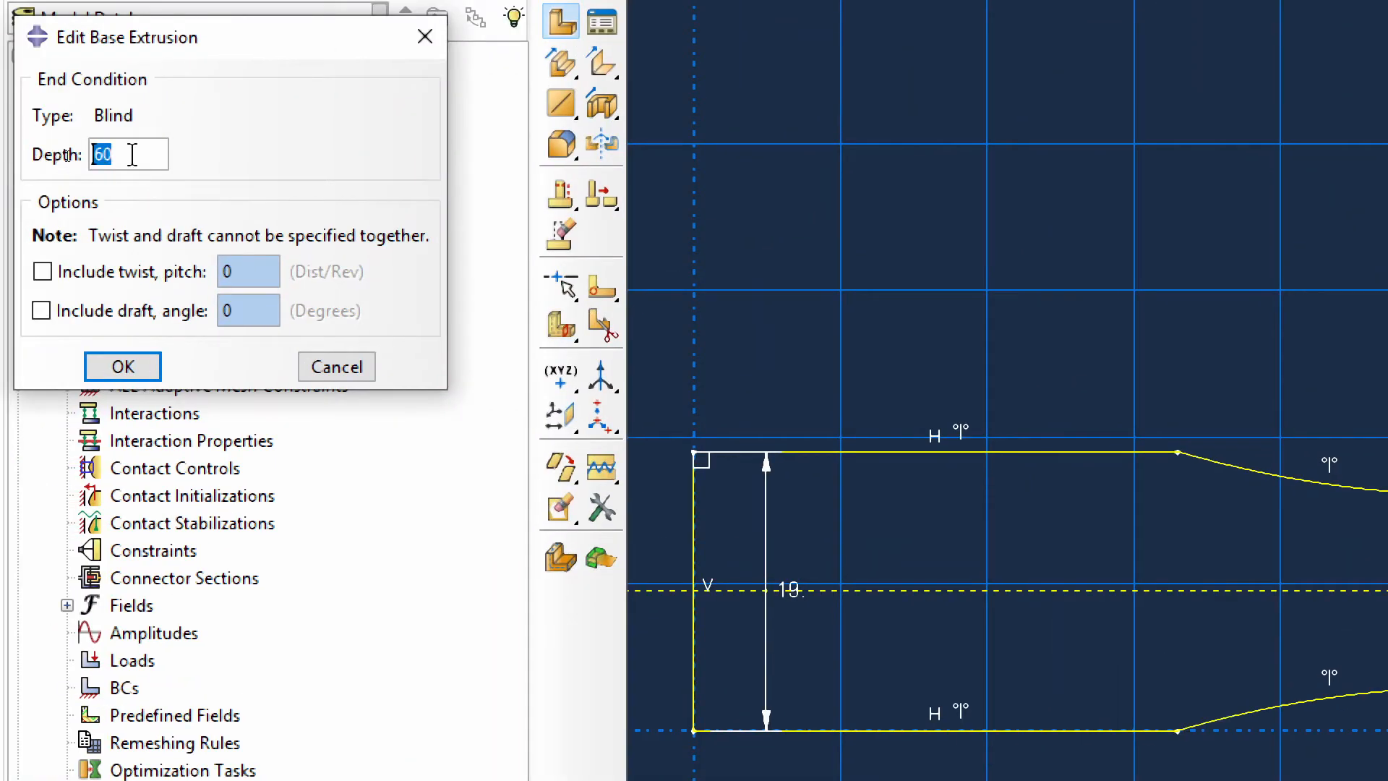
left_click_drag(230, 26, 1001, 152)
type("3.2")
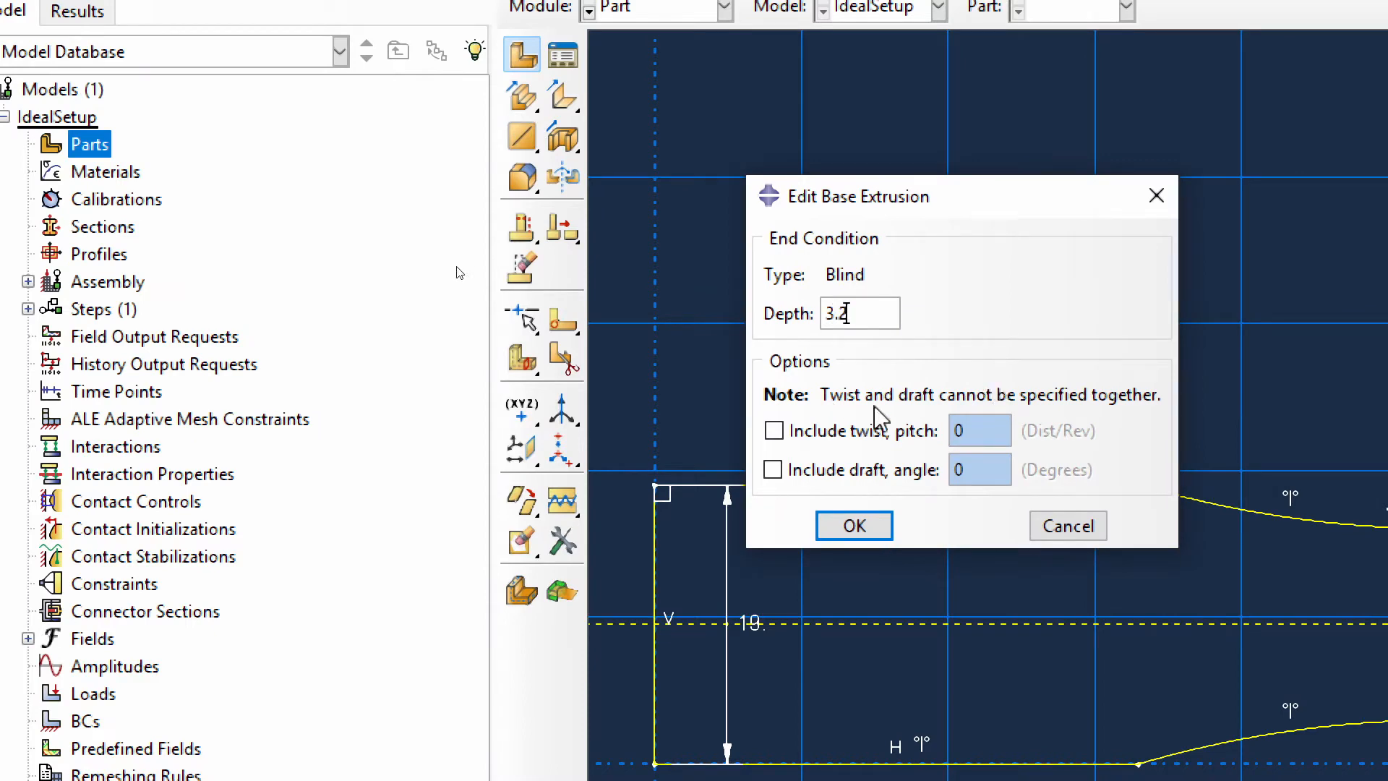
left_click(871, 527)
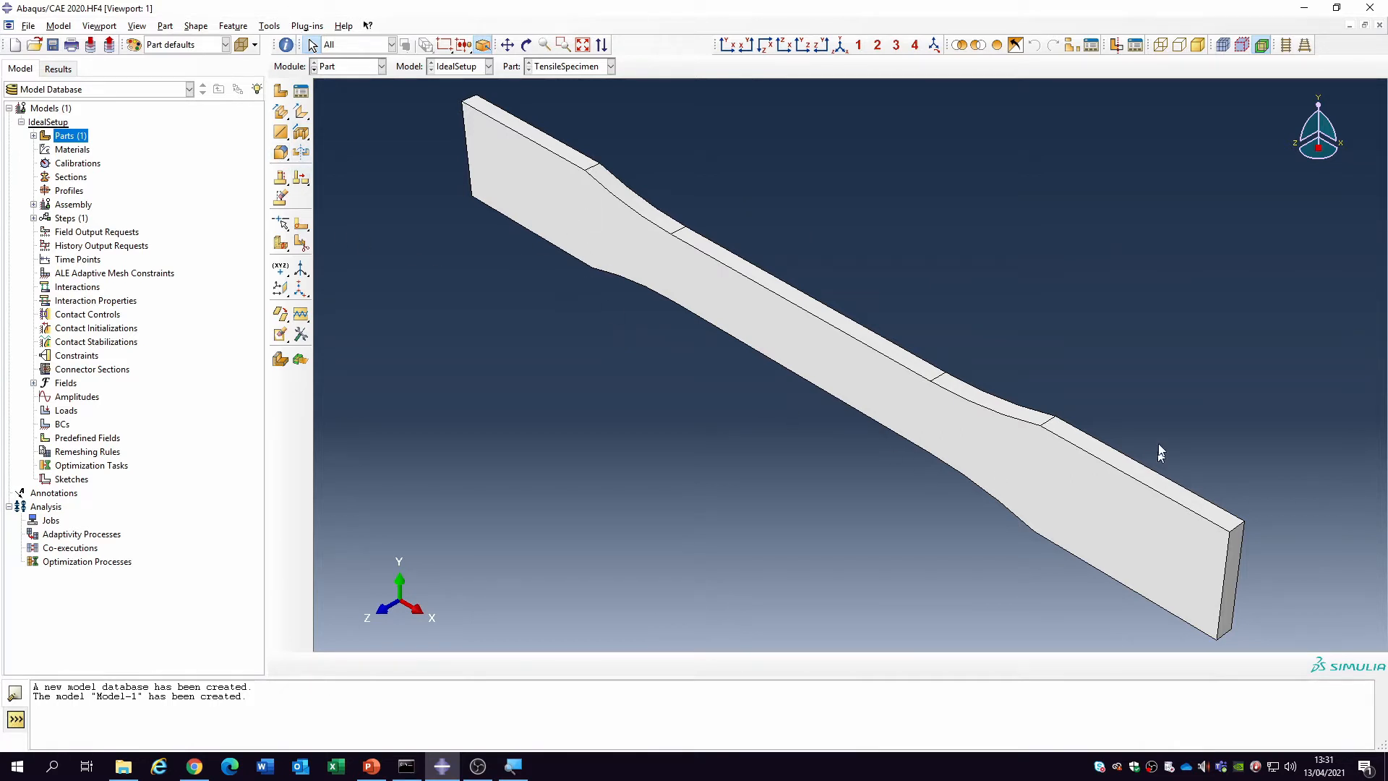
Partition the specimen where the left grip meets its transition arc, using a point-and-normal plane along the grip's straight upper edge.
left_click(283, 247)
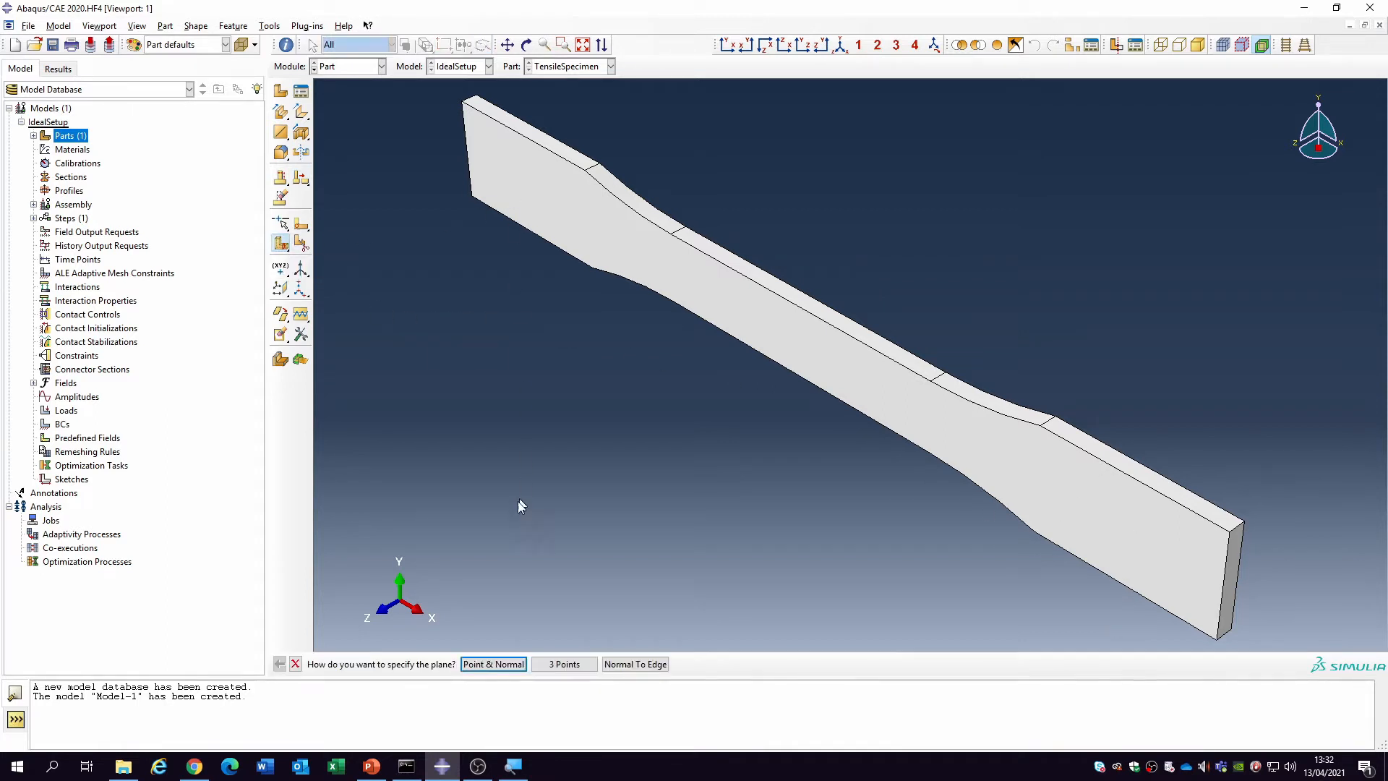
left_click(489, 665)
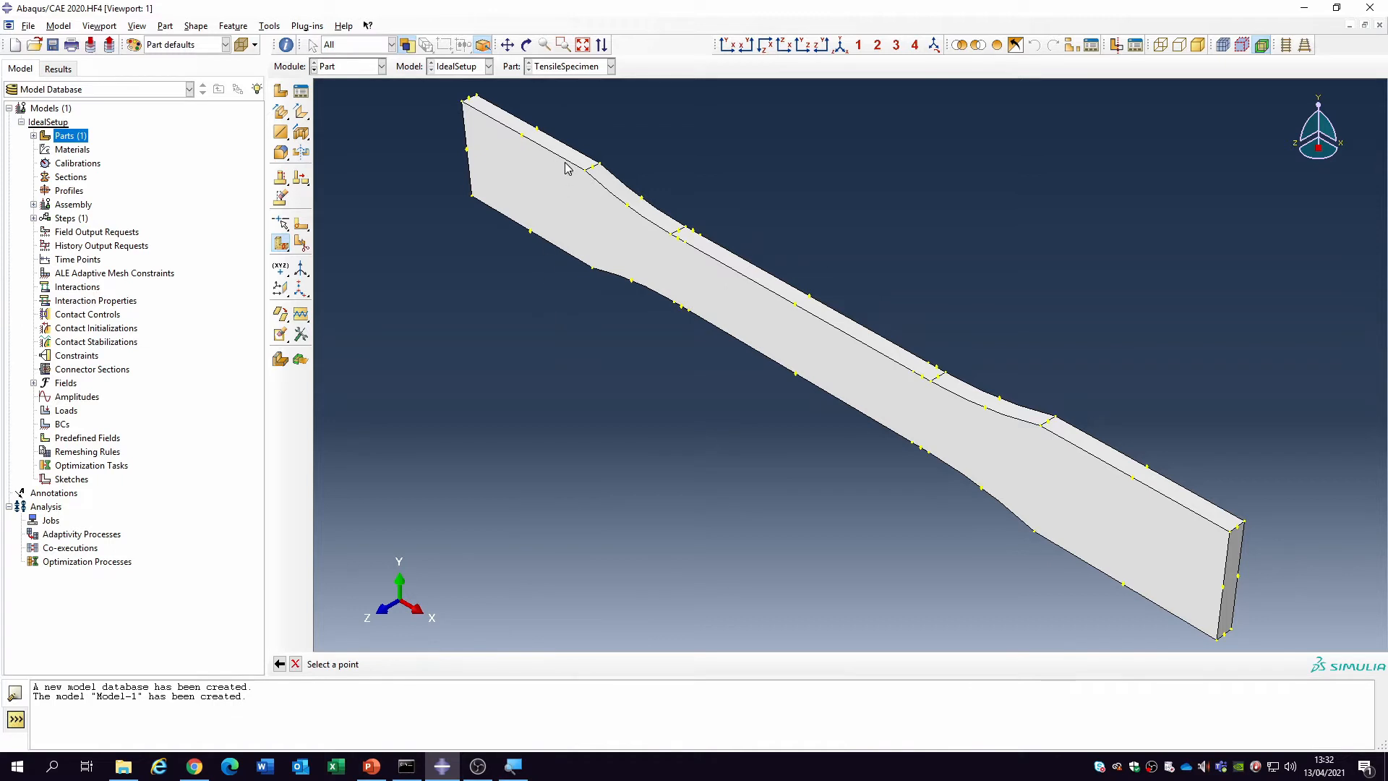
left_click(585, 171)
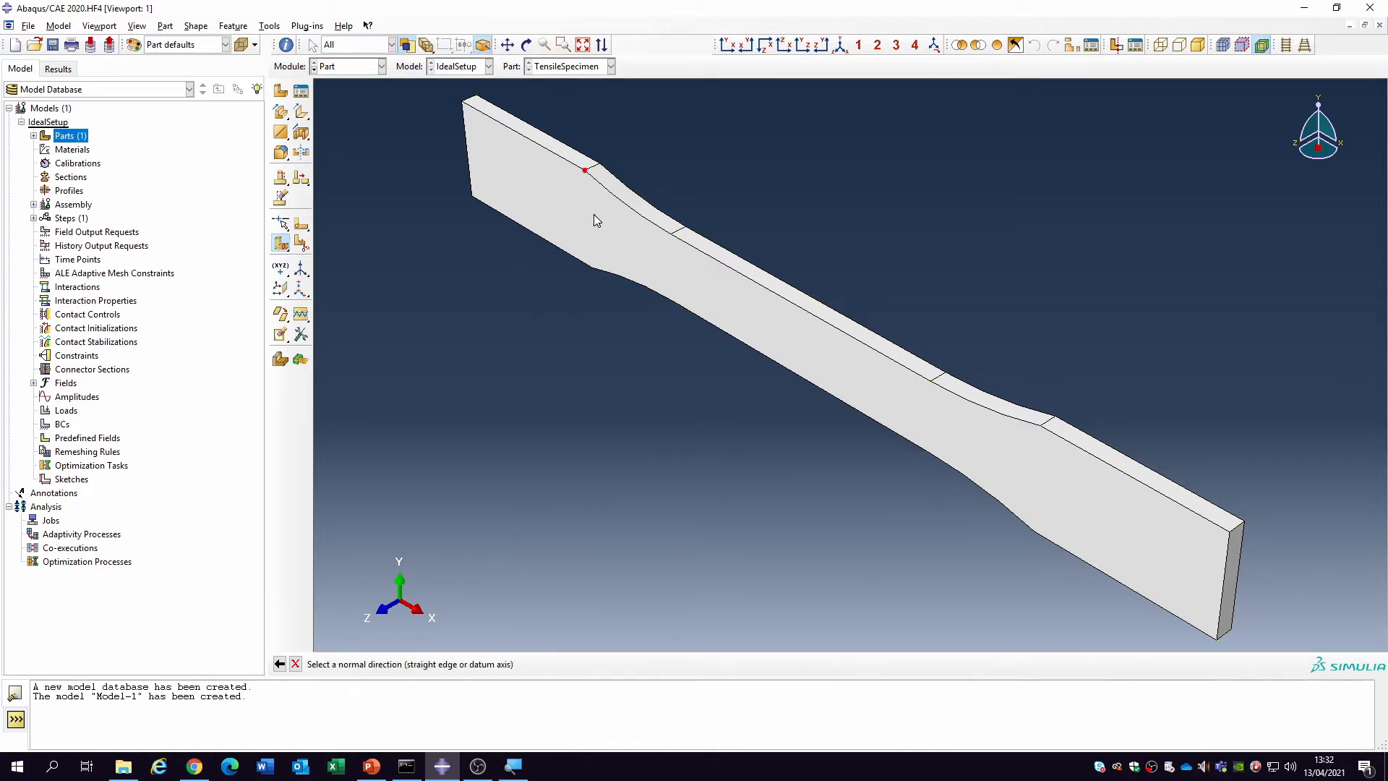
left_click(558, 154)
left_click(453, 664)
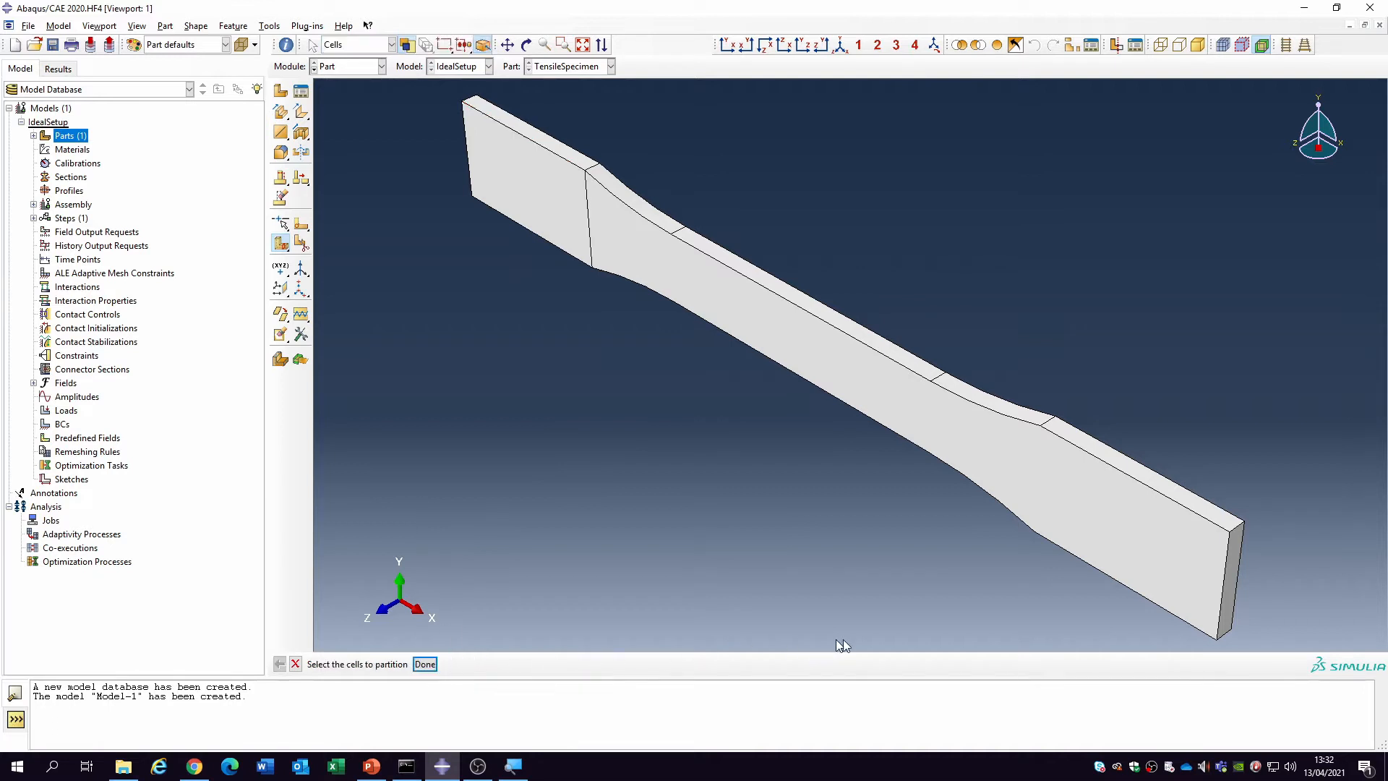
Partition the remaining large cell where the right transition arc meets the grip, using a point-and-normal plane along the grip's straight edge.
left_click(1093, 502)
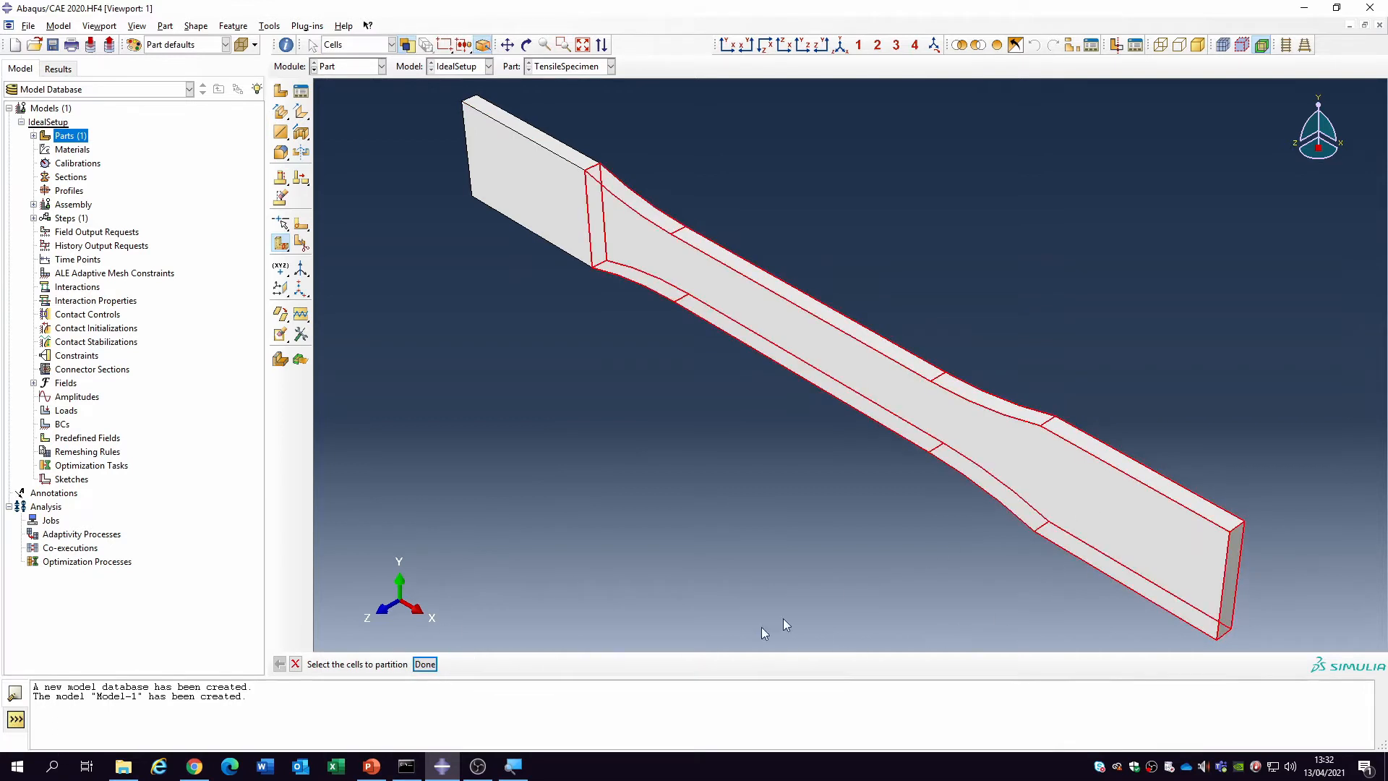
left_click(425, 663)
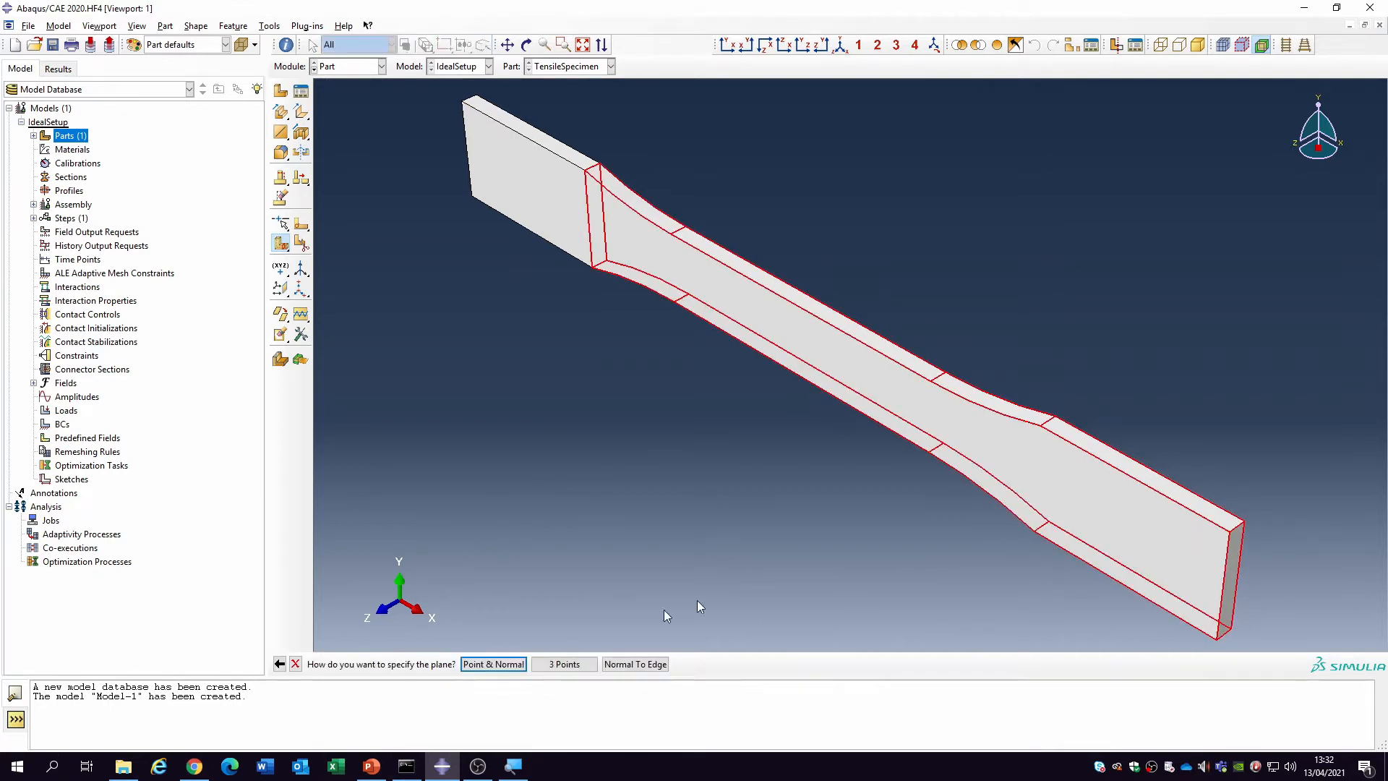
left_click(499, 664)
left_click(1042, 427)
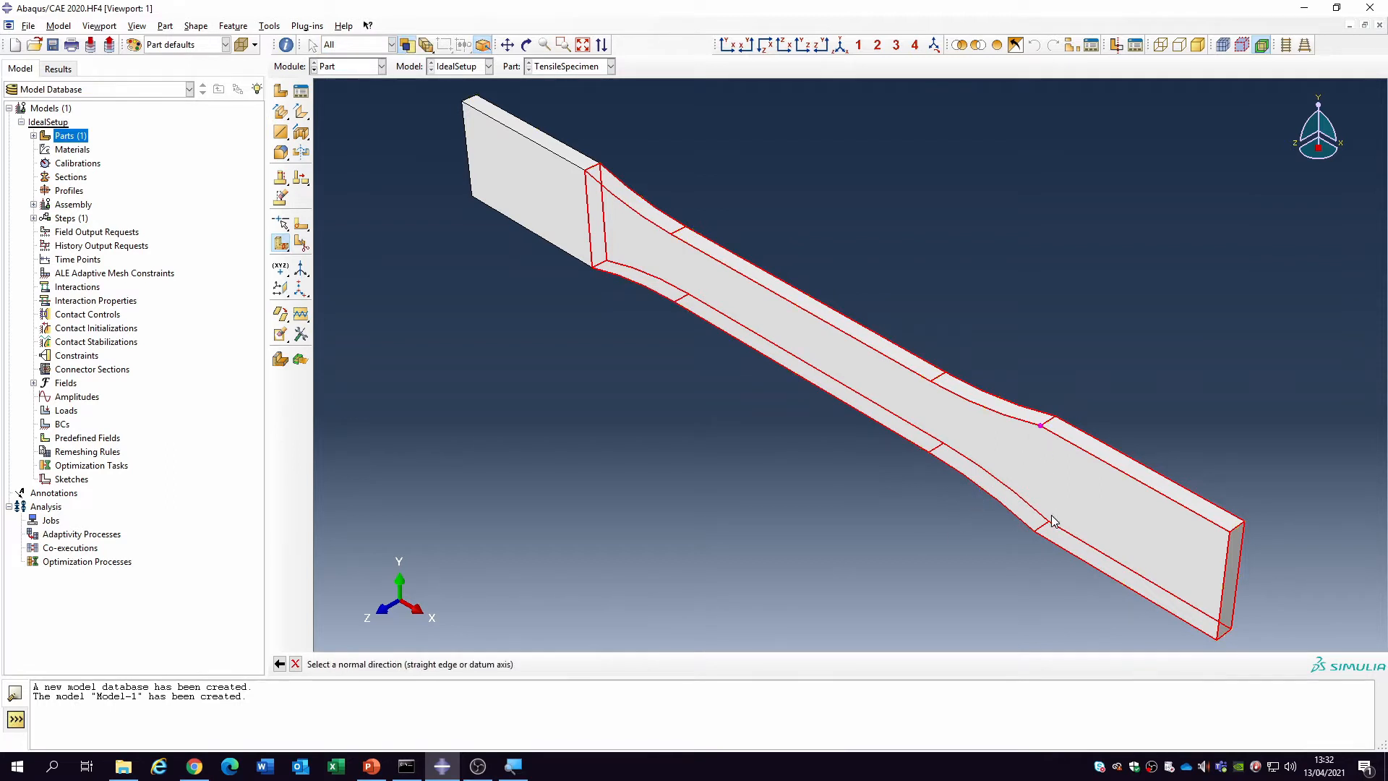
left_click(1098, 464)
left_click(473, 663)
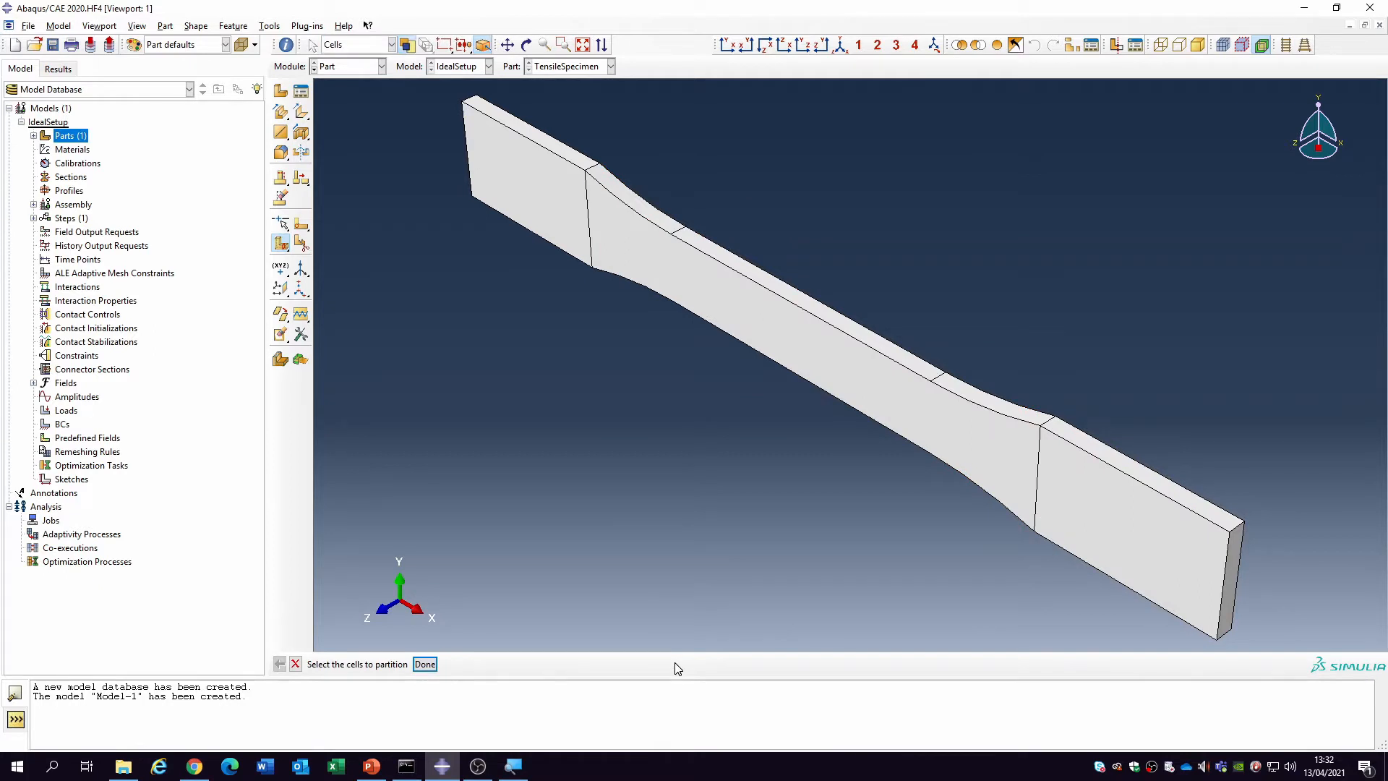
Create two datum points on the lower gauge edge at coordinates 57.5,3,0 and 107.5,3,0.
left_click(726, 45)
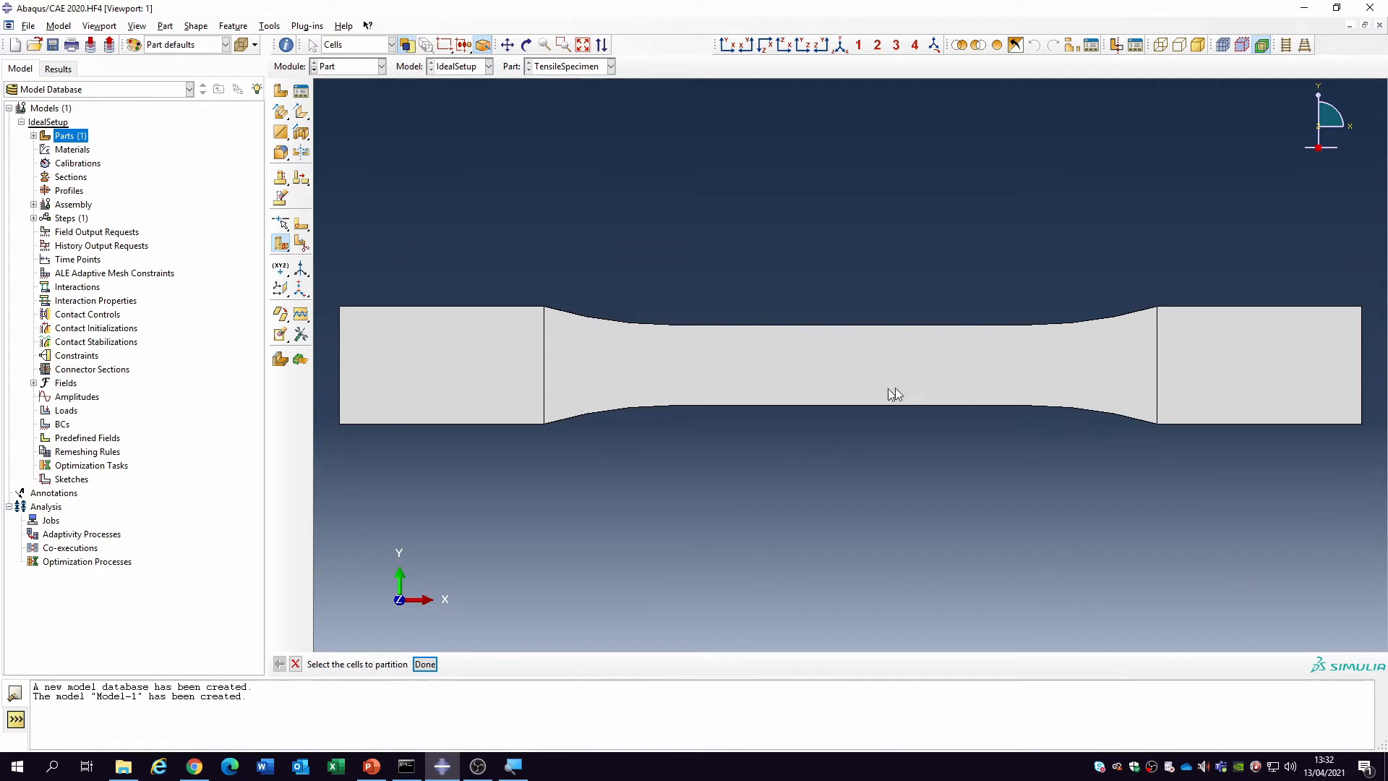
left_click(282, 269)
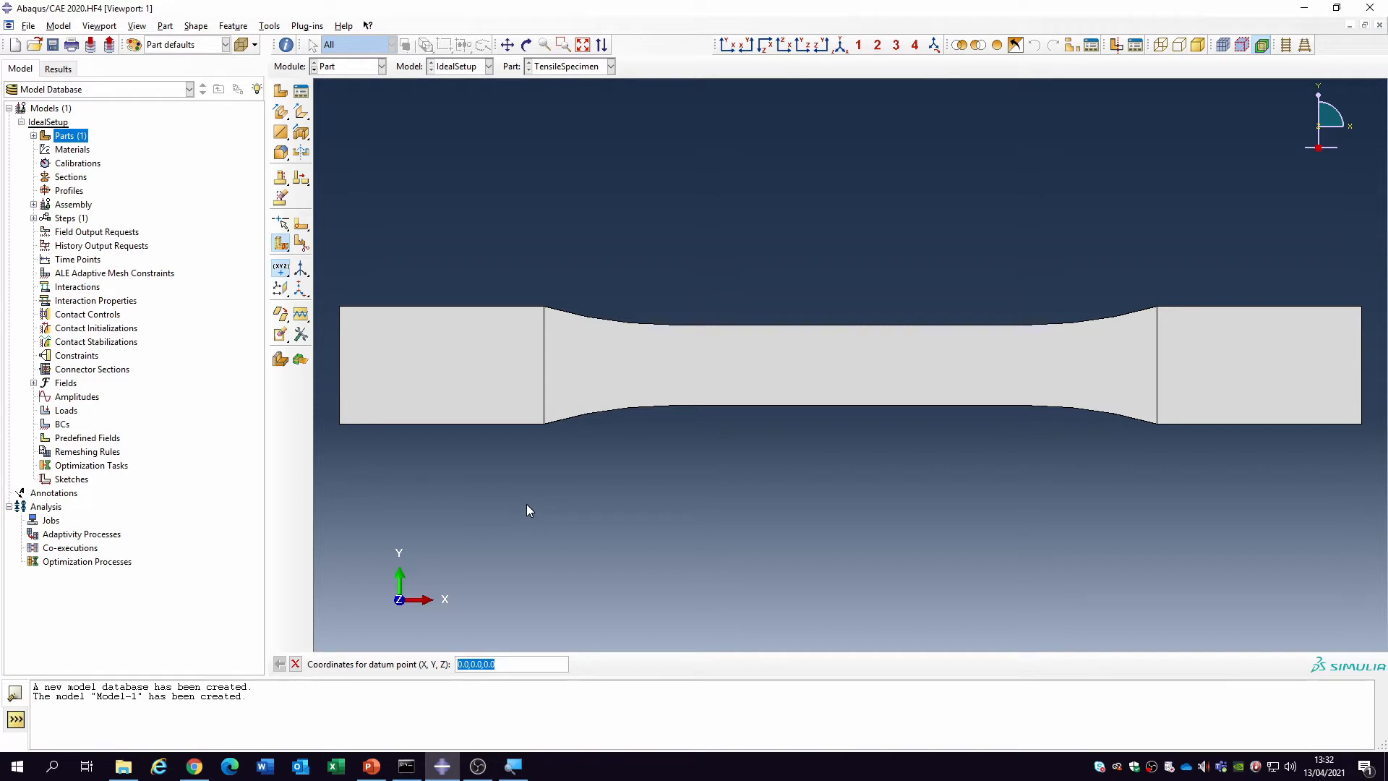
type("57.5,3,0")
key("Return")
type("107")
type(".5")
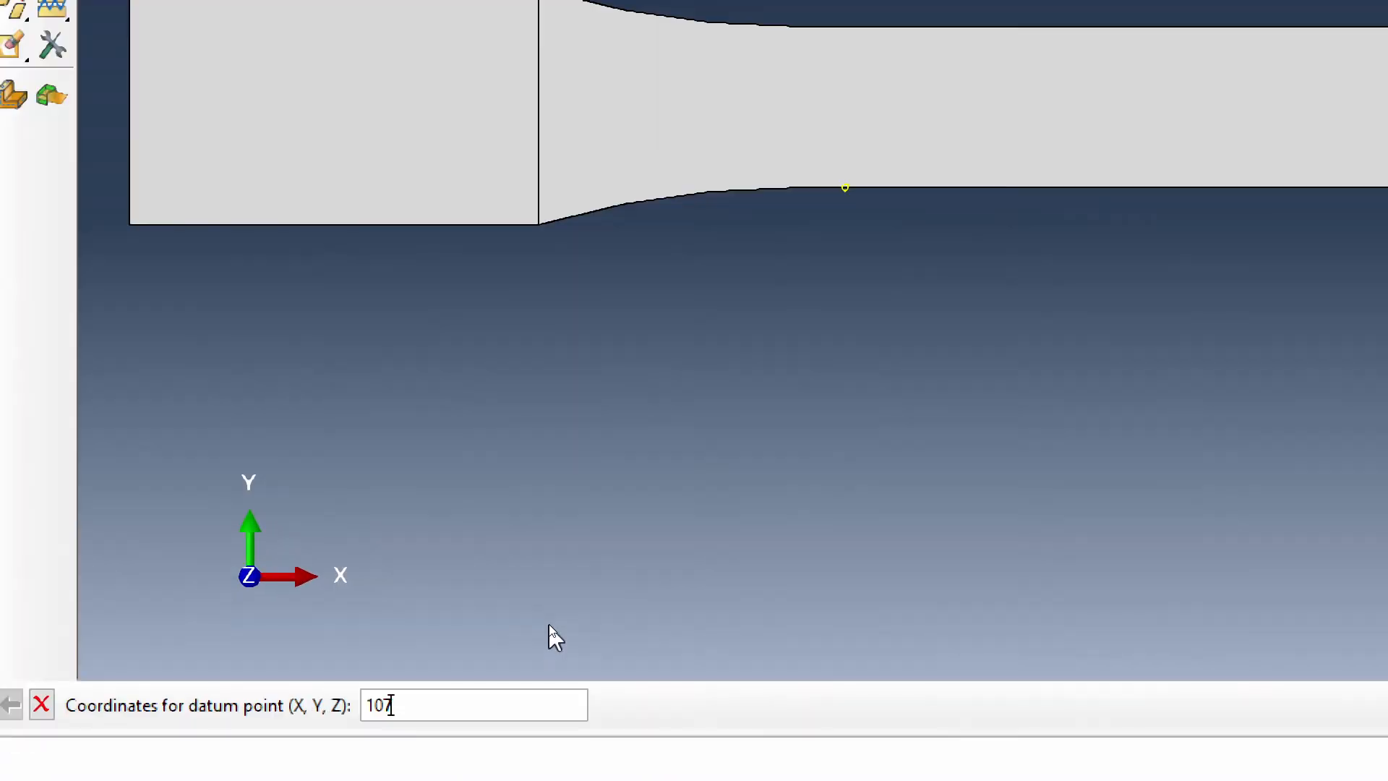
type(",3,0")
key("Return")
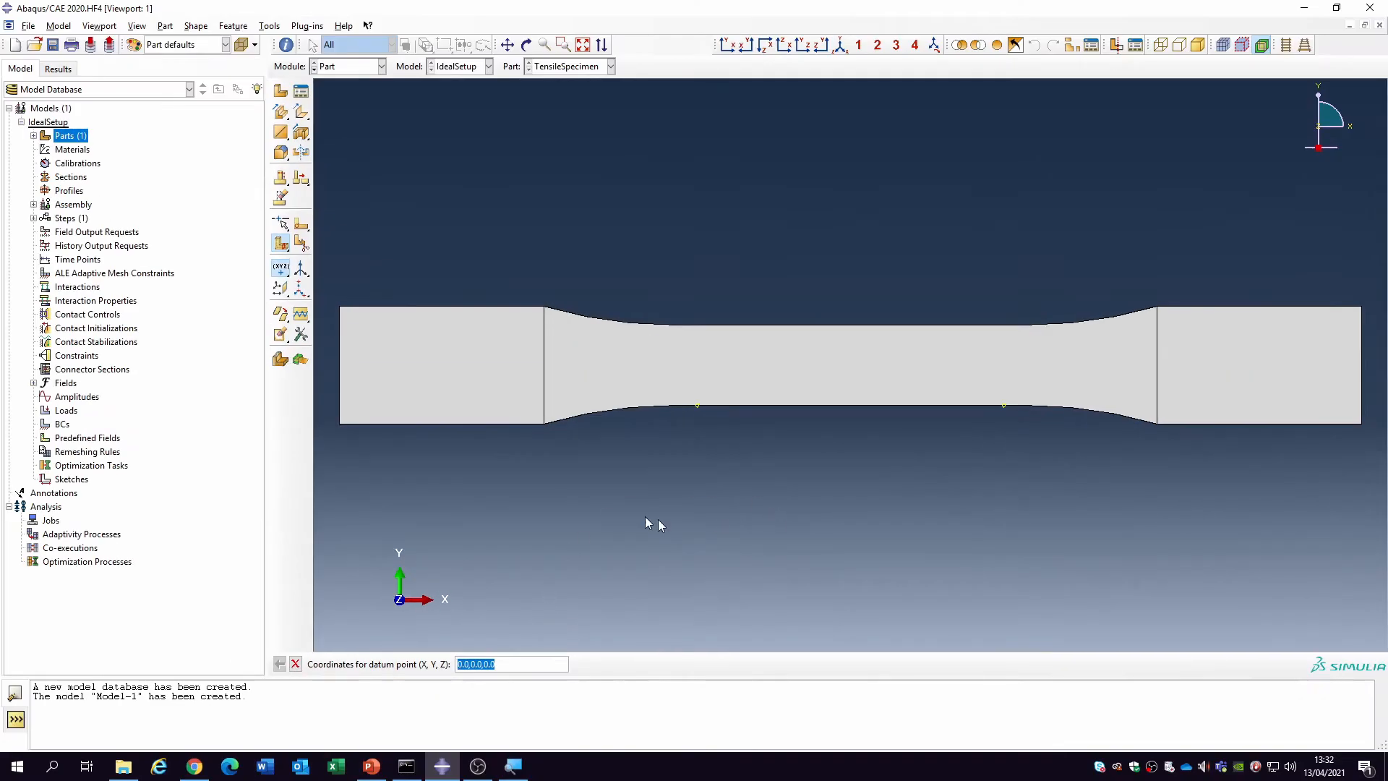
scroll(950, 436, "up", 1)
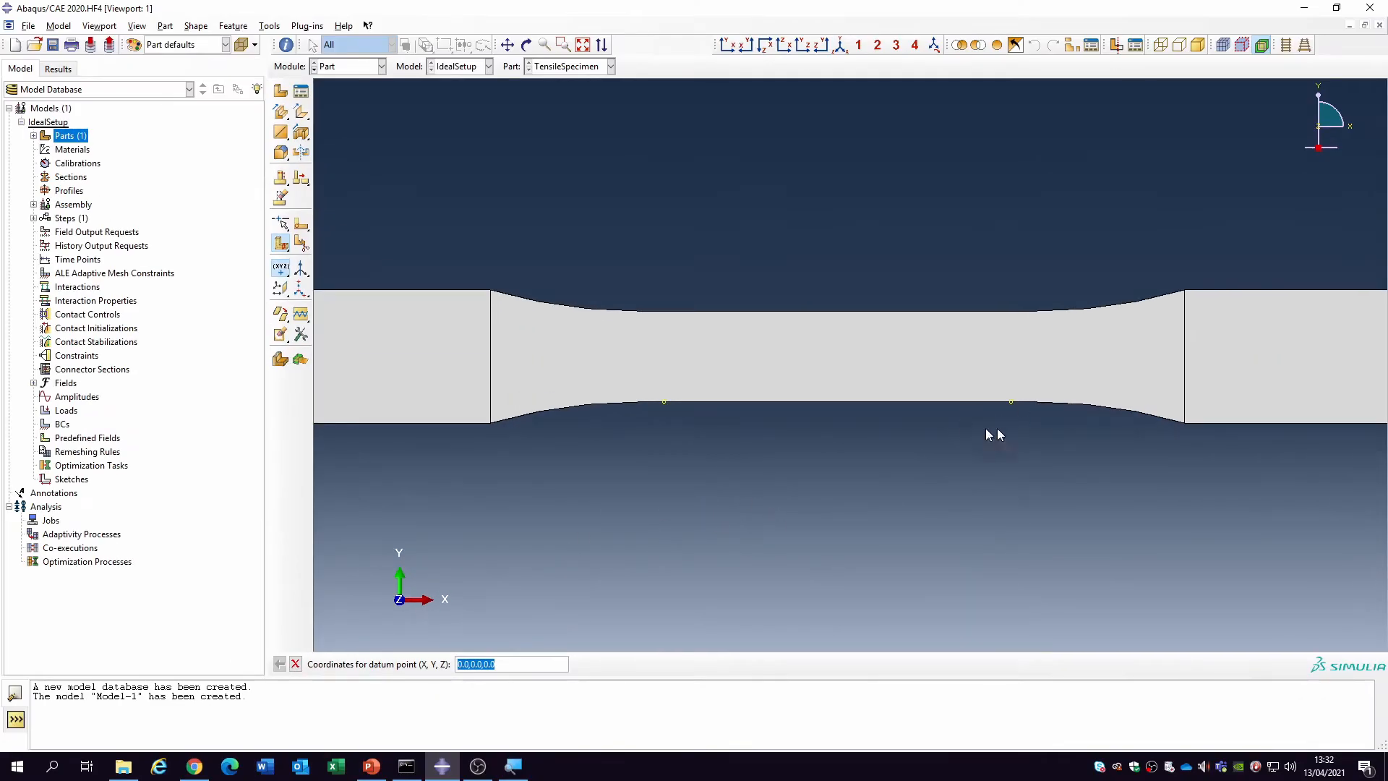
right_click(862, 453)
left_click(939, 552)
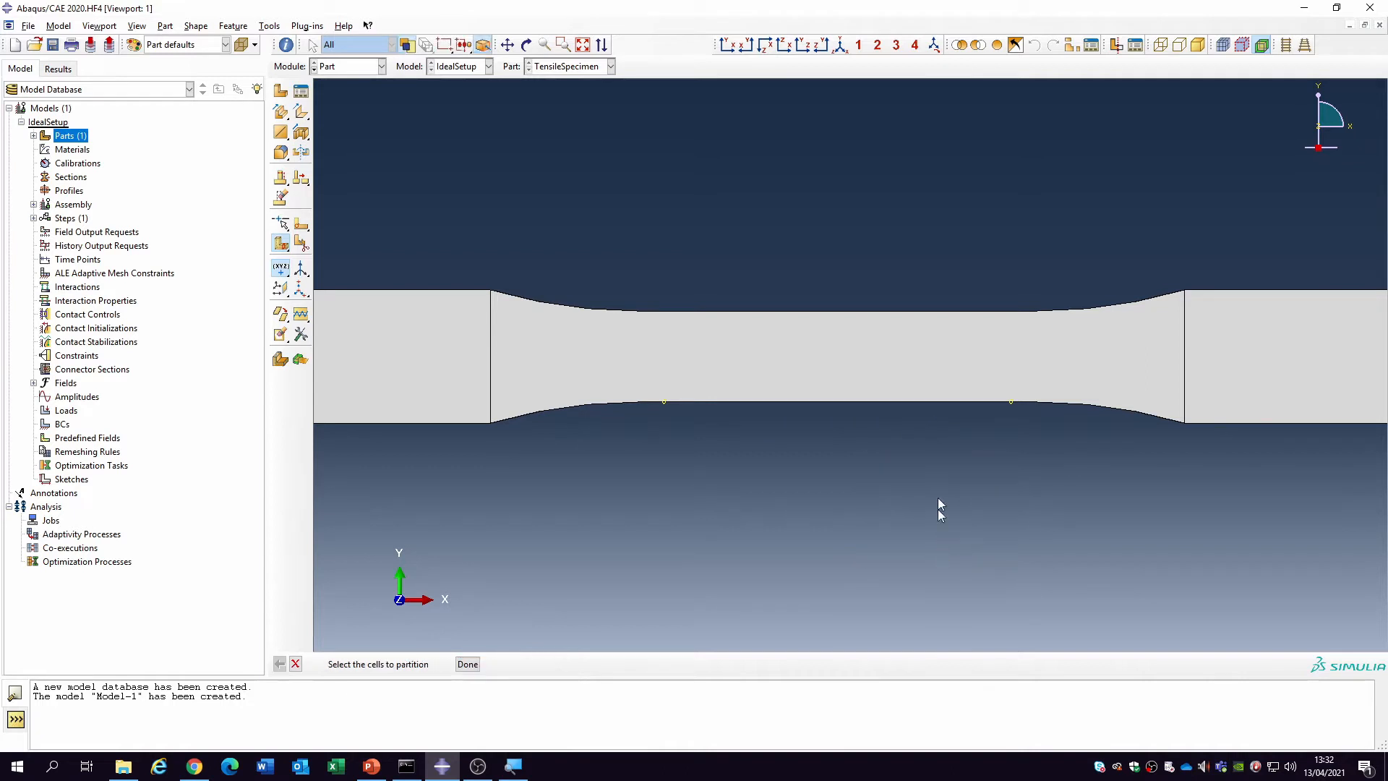
Partition the central cell at the left datum point with a point-and-normal plane perpendicular to the lower gauge edge.
left_click(525, 45)
mouse_move(799, 420)
left_mouse_down()
mouse_move(821, 260)
mouse_move(894, 276)
mouse_move(811, 404)
left_mouse_up()
right_click(815, 432)
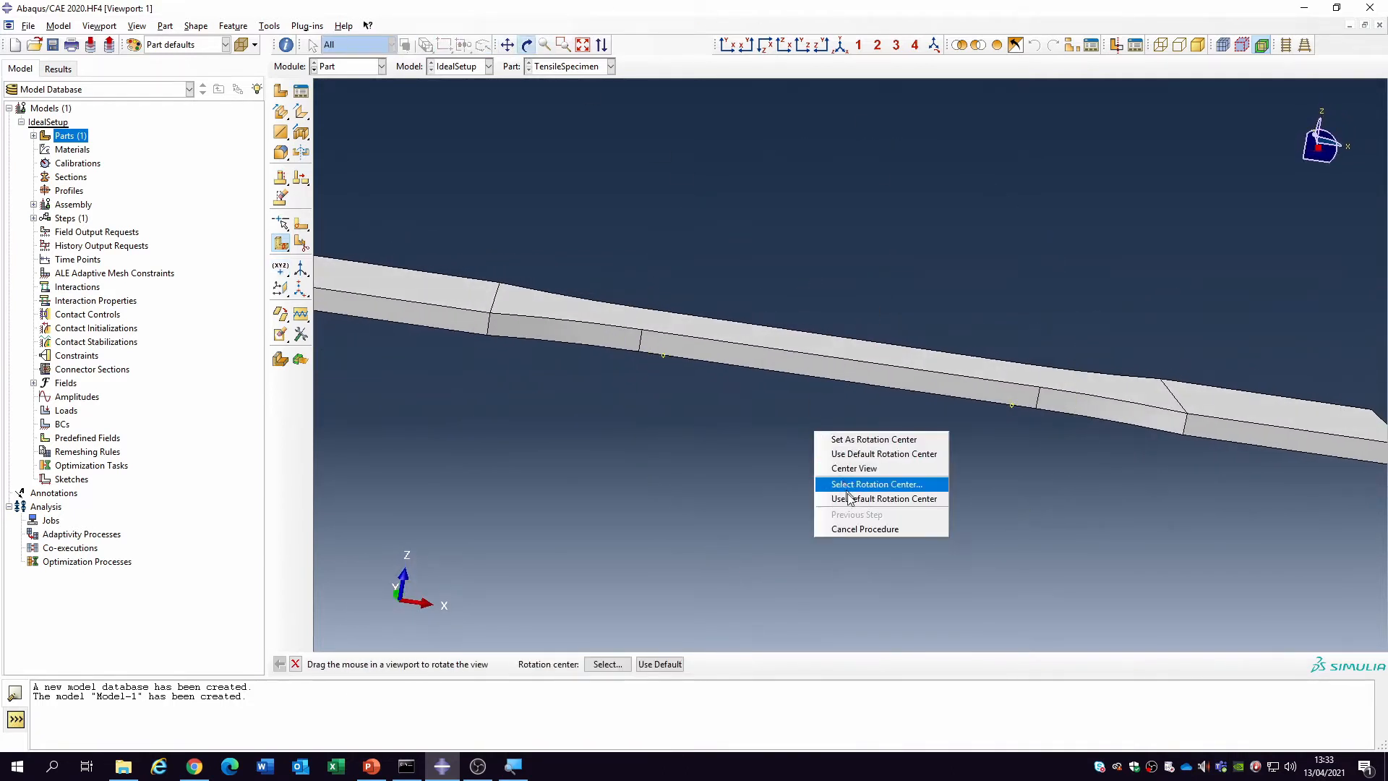
left_click(863, 529)
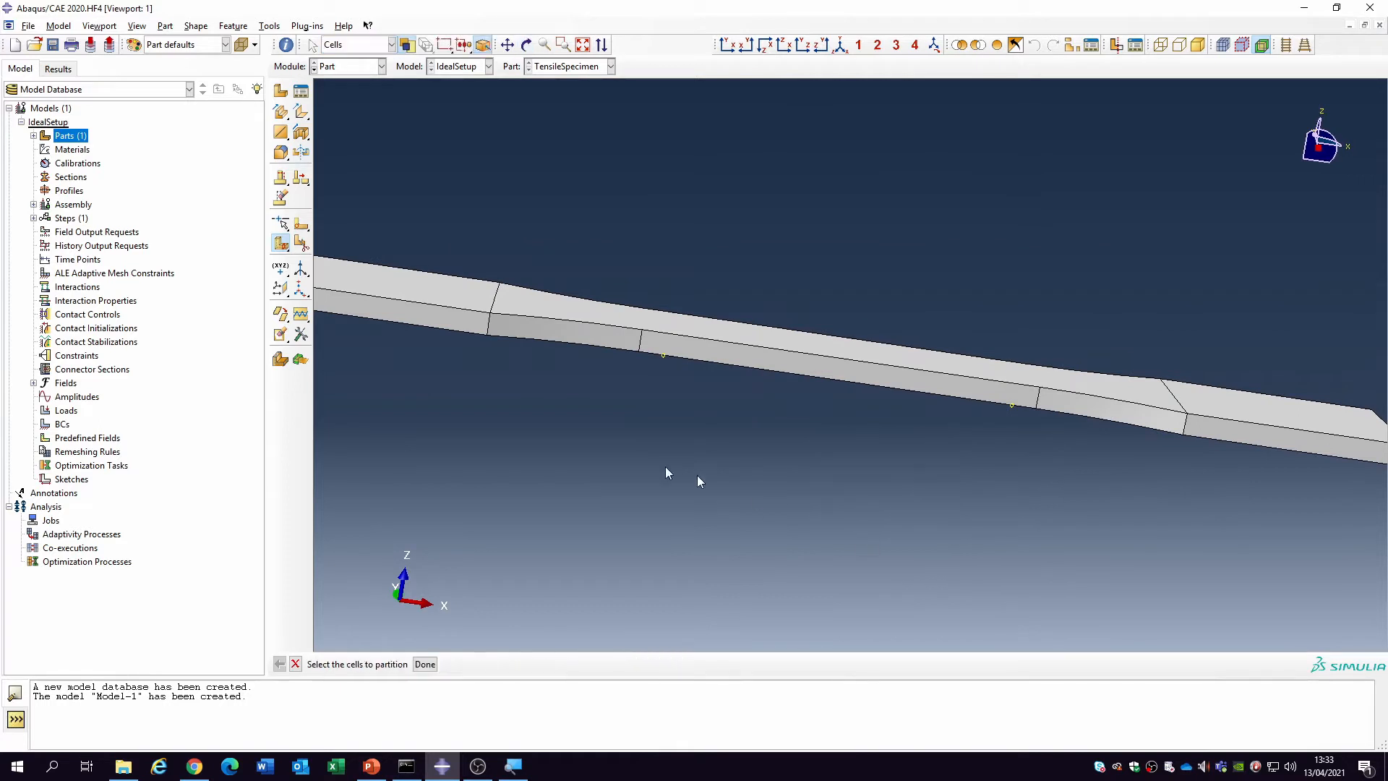
left_click(281, 244)
left_click(841, 352)
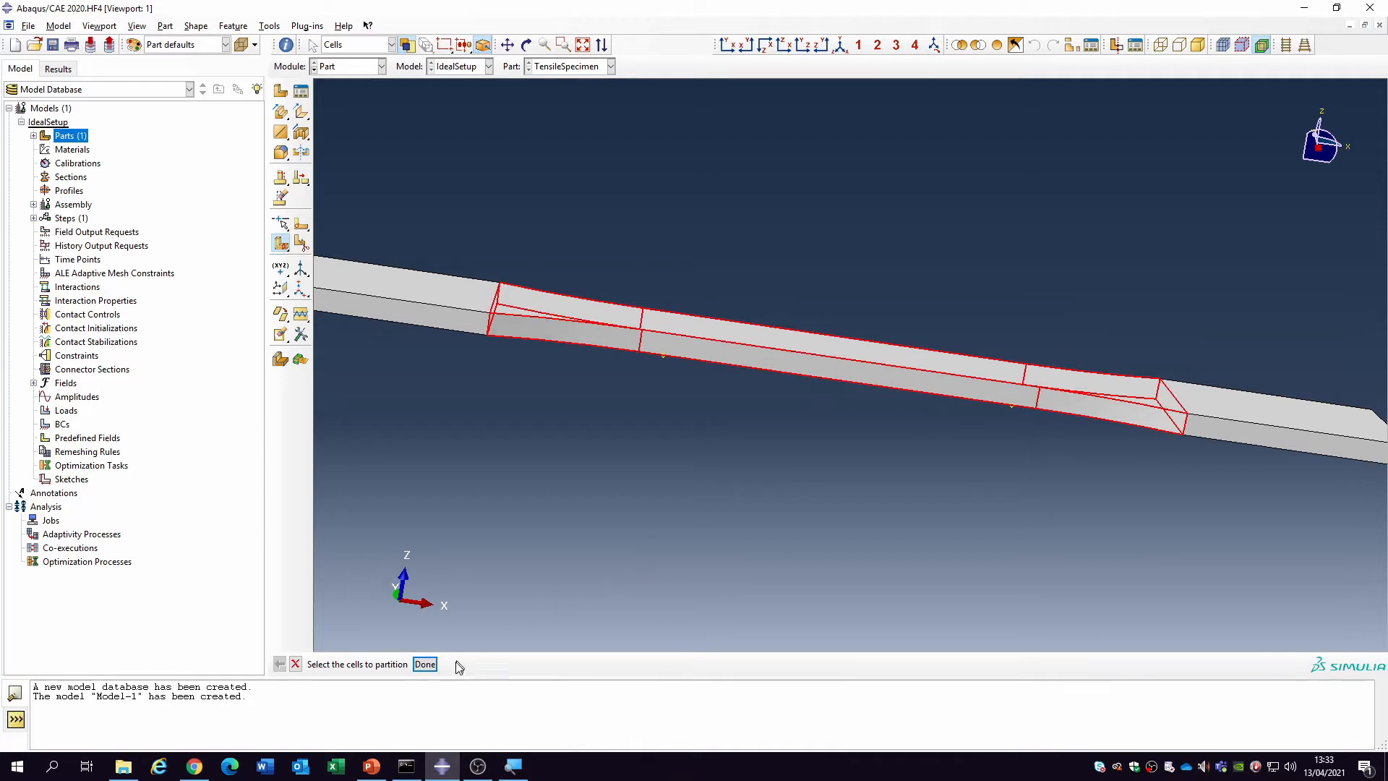
left_click(425, 665)
scroll(752, 390, "up", 3)
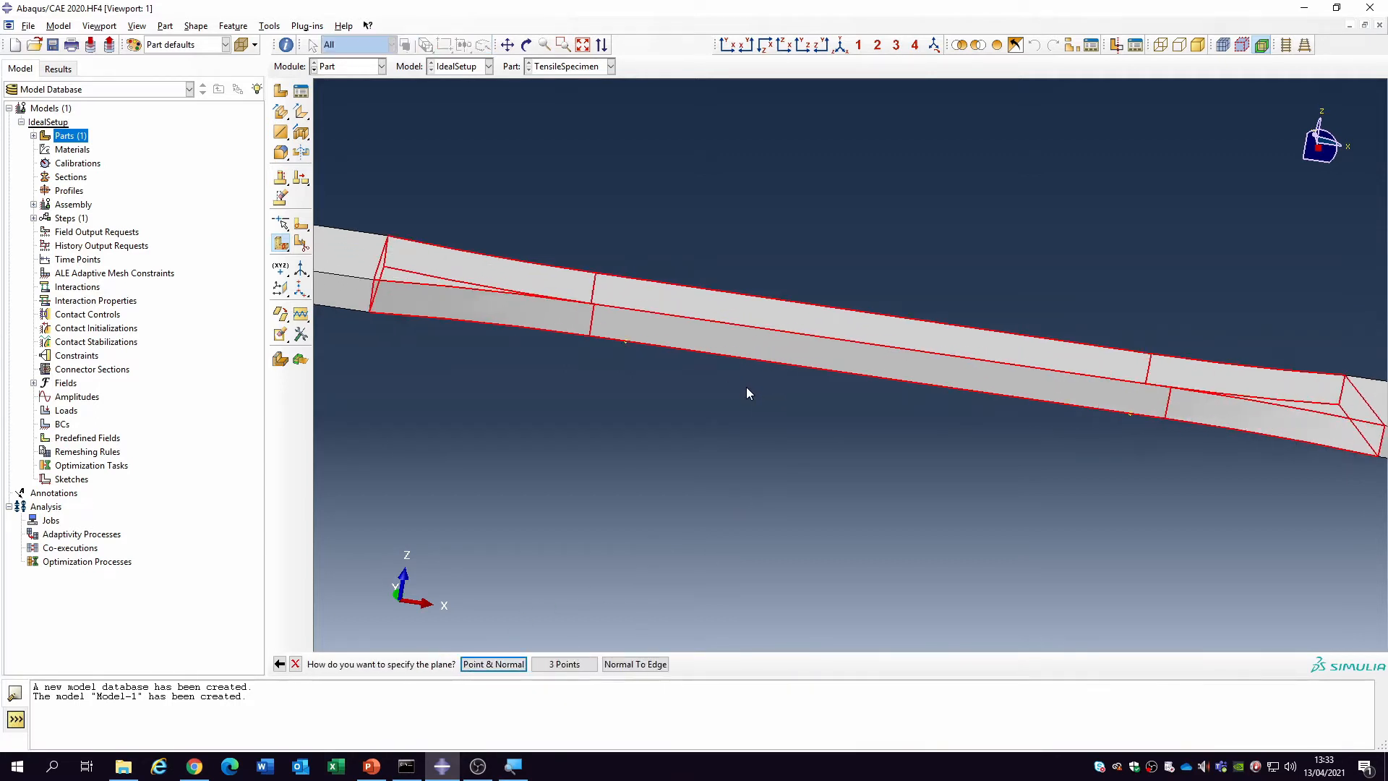
left_click(496, 664)
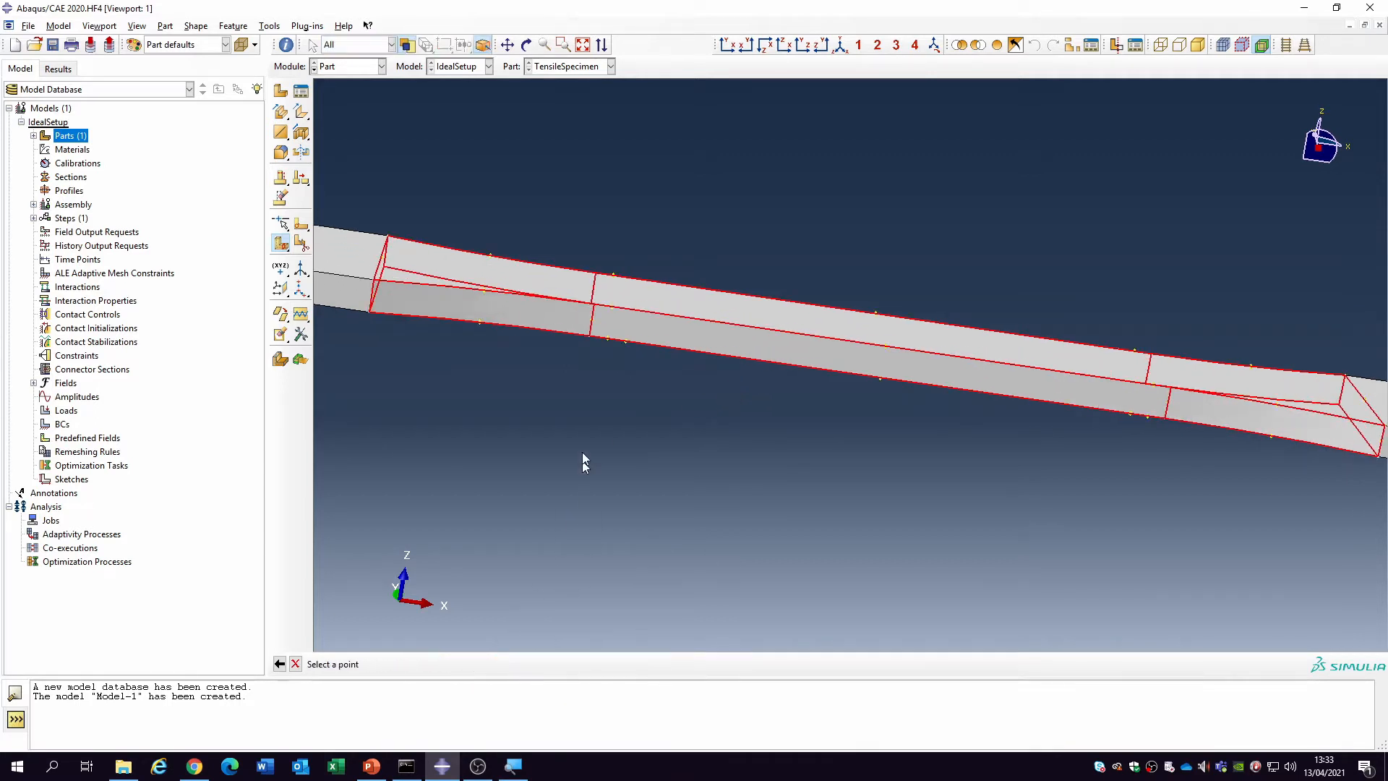
left_click(624, 343)
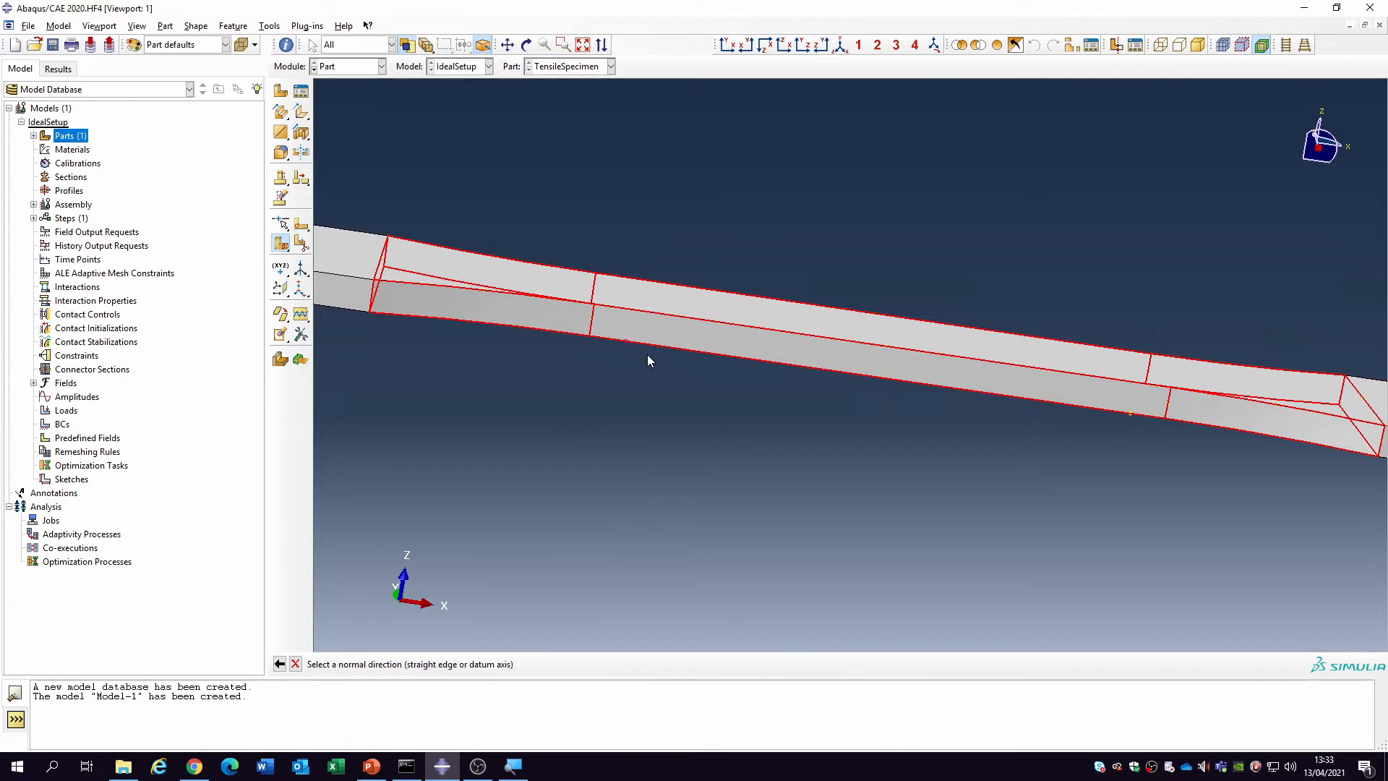
left_click(705, 352)
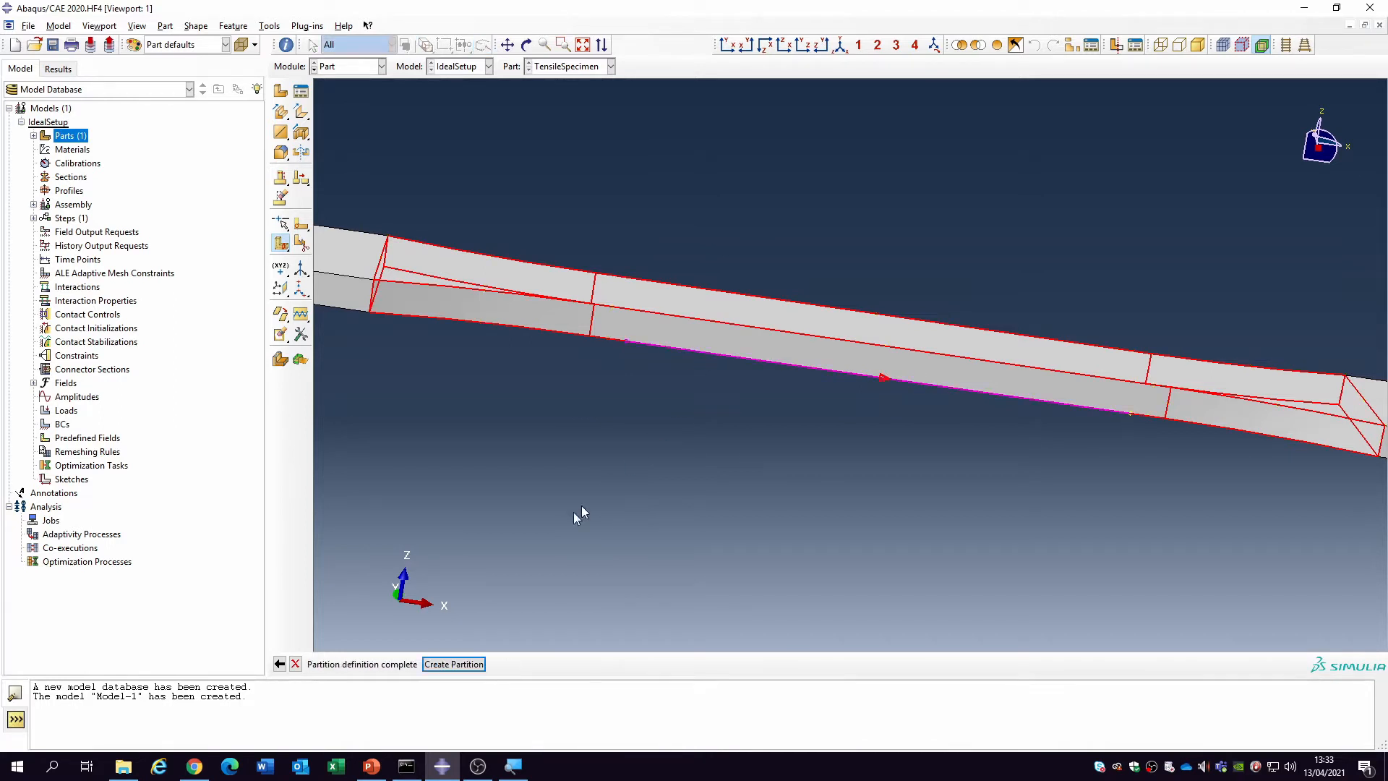
left_click(478, 665)
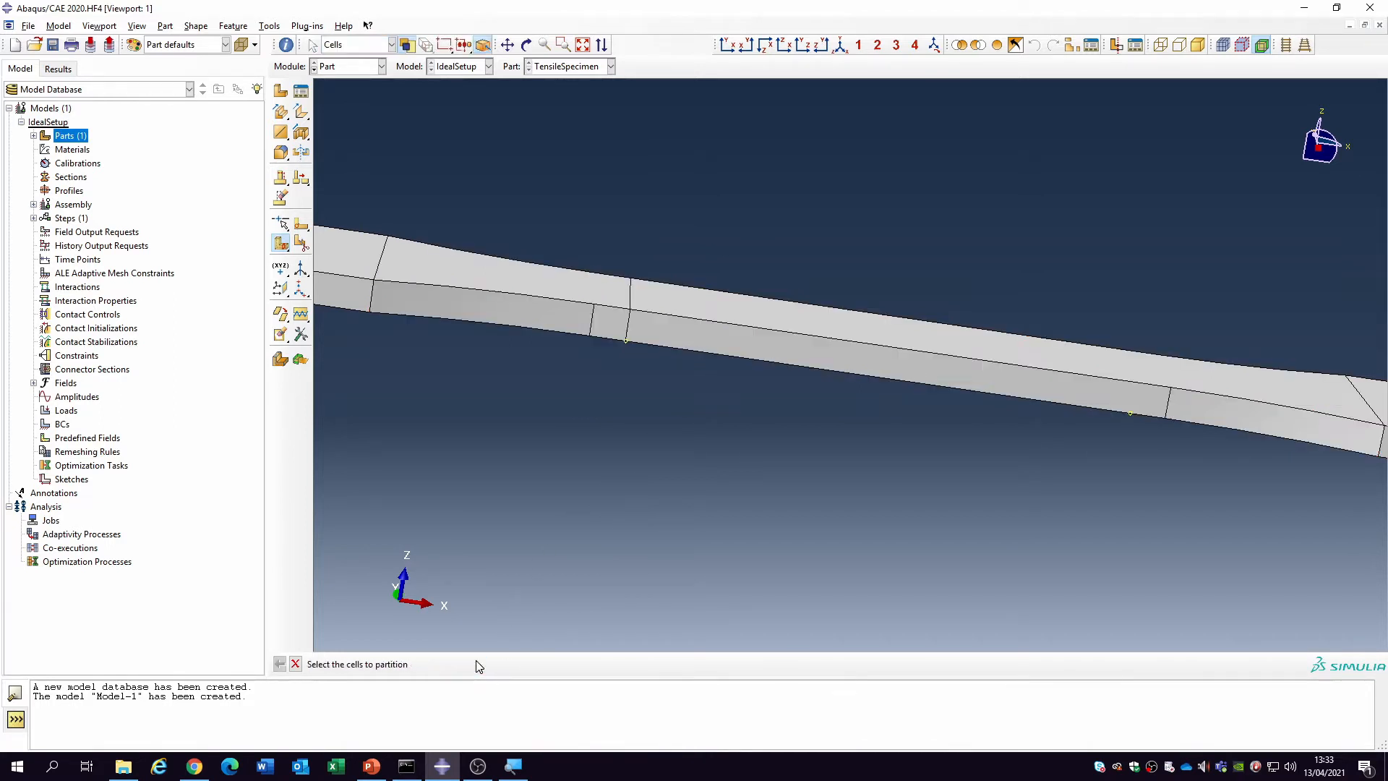
Partition the cell covering the gauge and right transition at the right datum point, with a plane normal to the lower gauge edge.
left_click(922, 376)
left_click(425, 663)
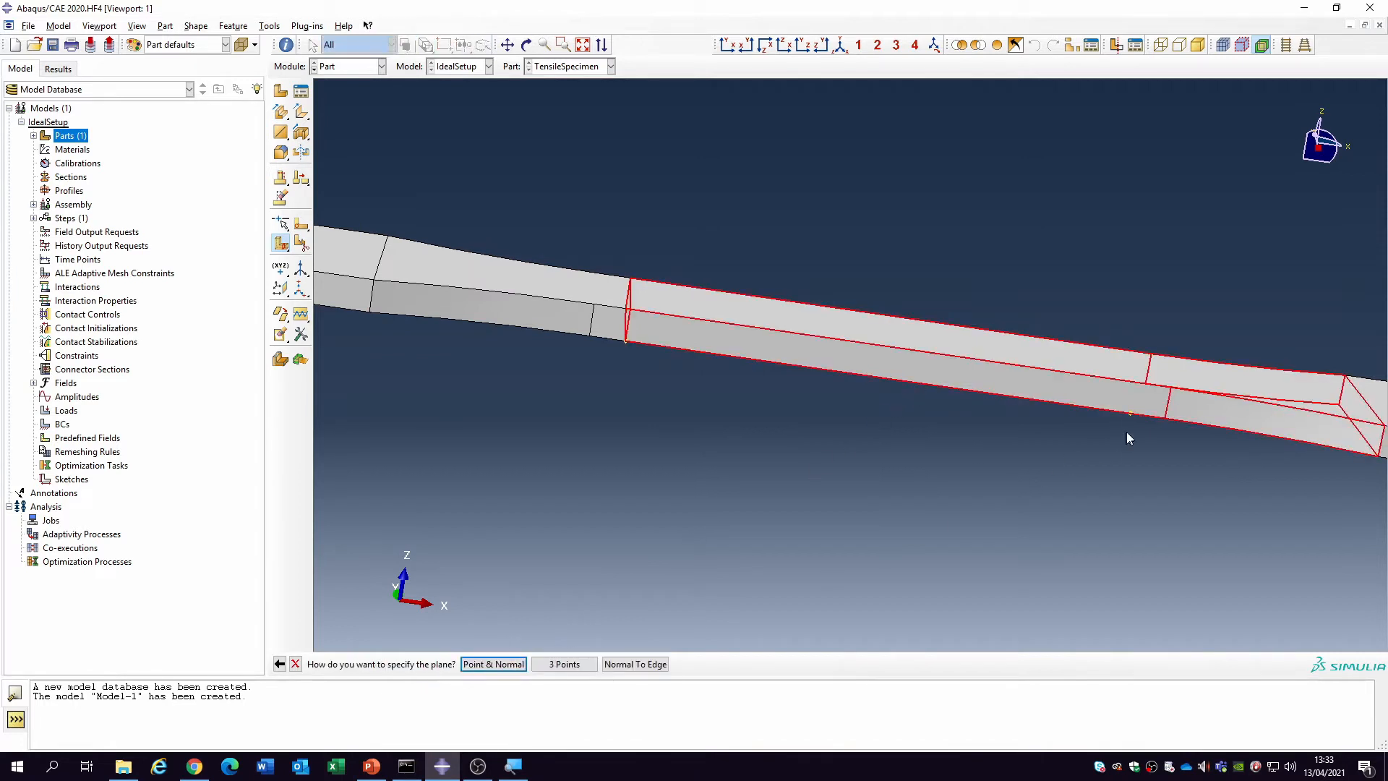
left_click(494, 664)
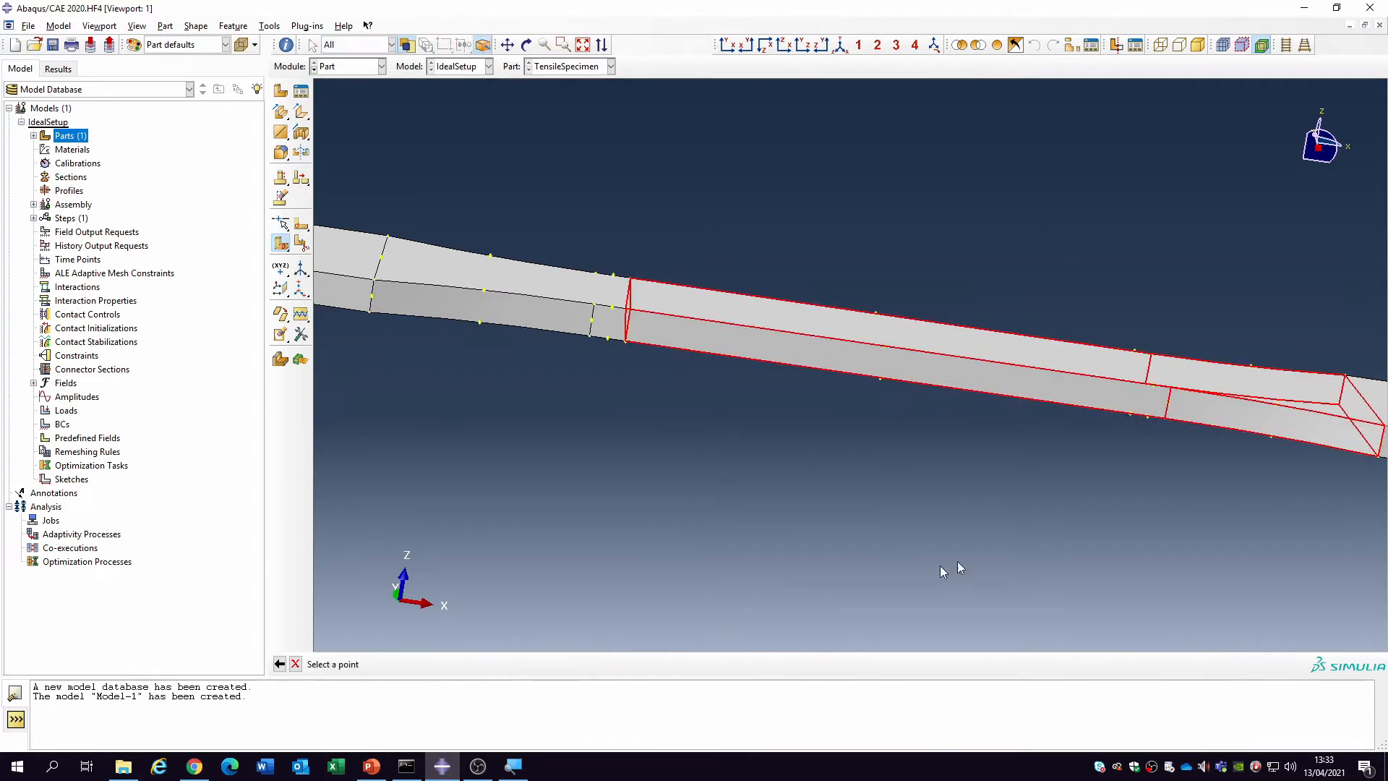
left_click(1130, 414)
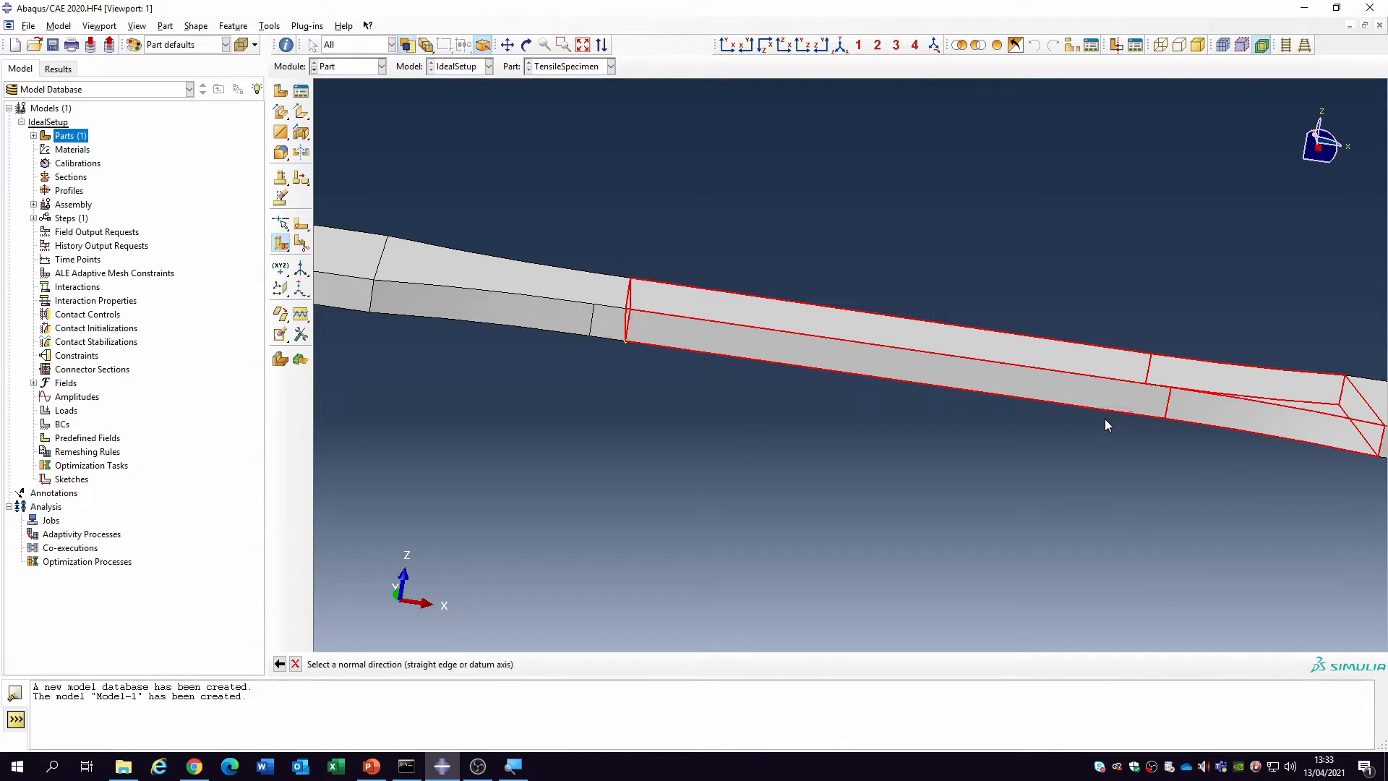
left_click(1104, 410)
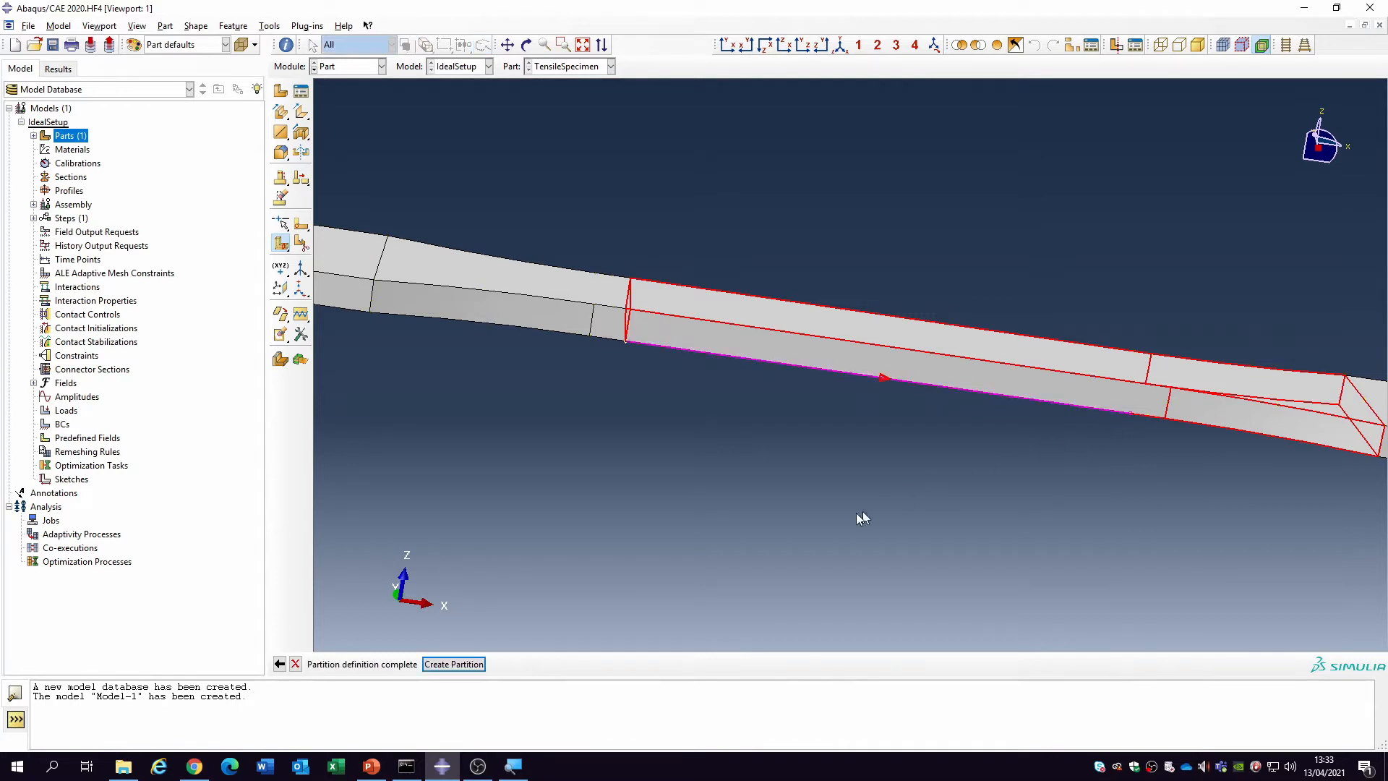
left_click(454, 664)
Start a geometry set named gaugeSectionSet on the TensileSpecimen part.
left_click(526, 45)
left_click_drag(792, 289, 787, 409)
left_click_drag(756, 455, 583, 319)
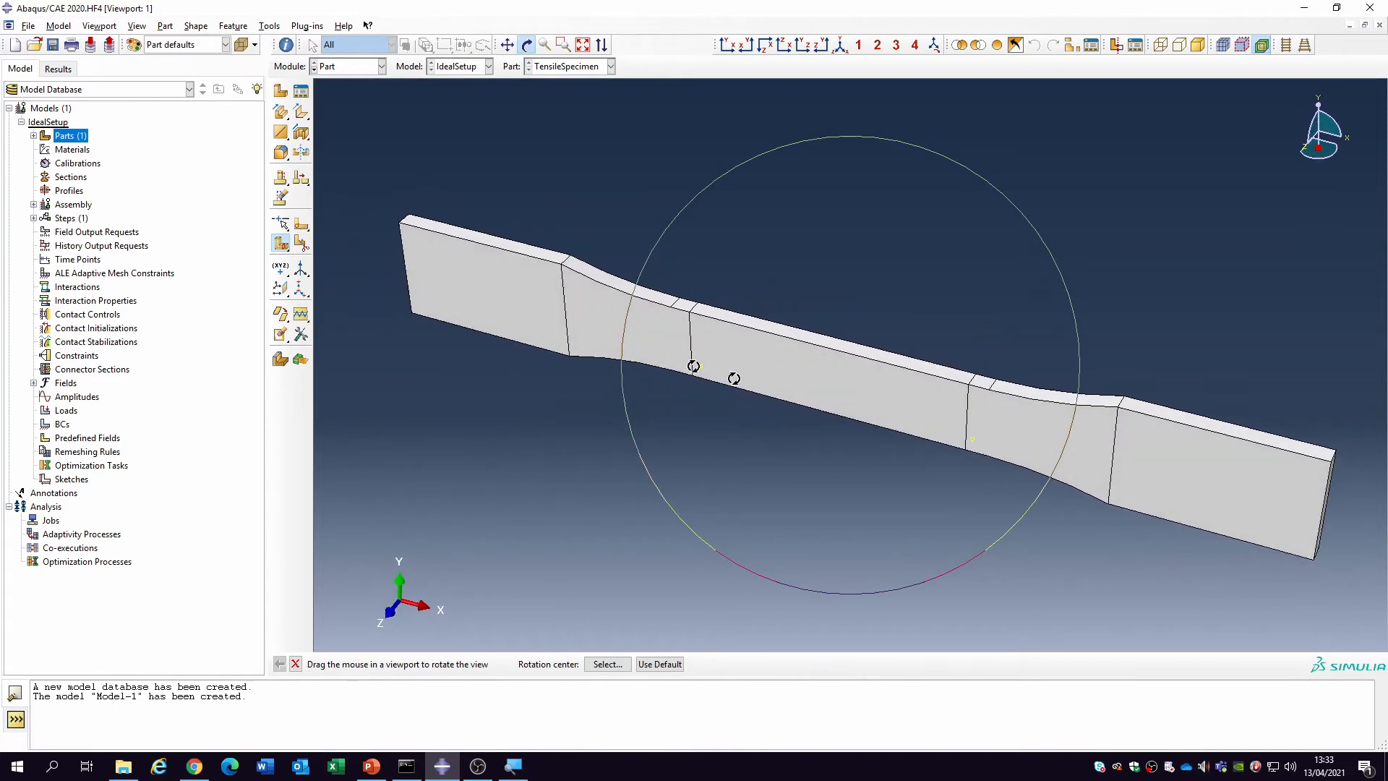
right_click(715, 466)
left_click(771, 567)
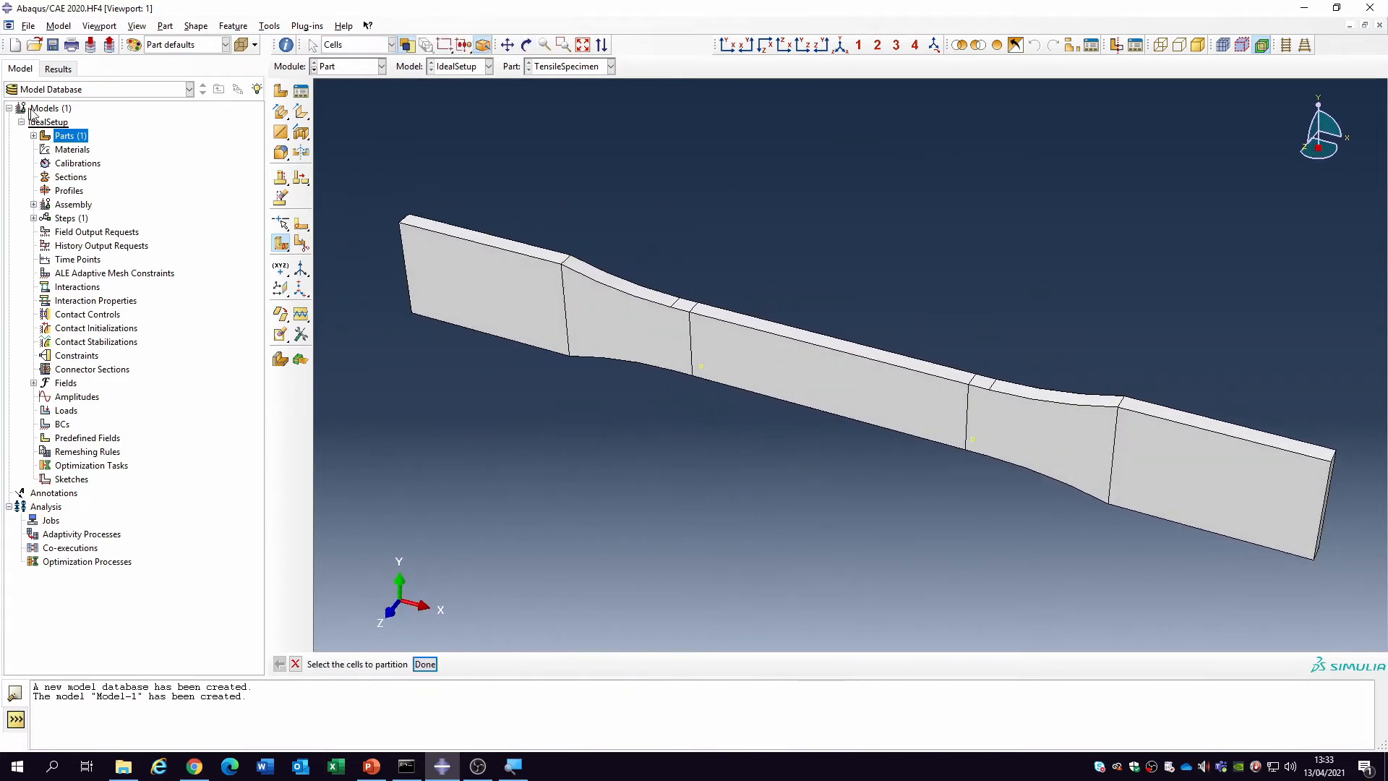
left_click(34, 135)
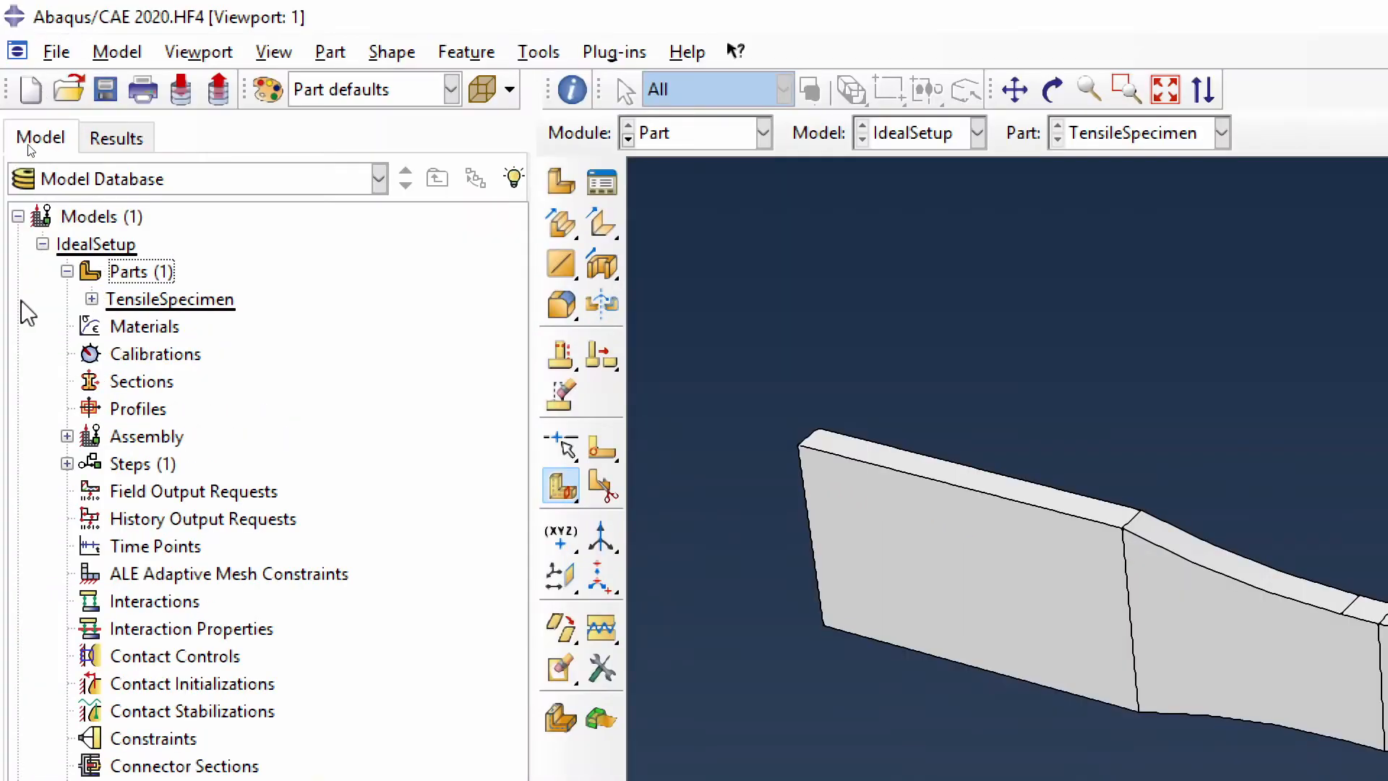
left_click(92, 300)
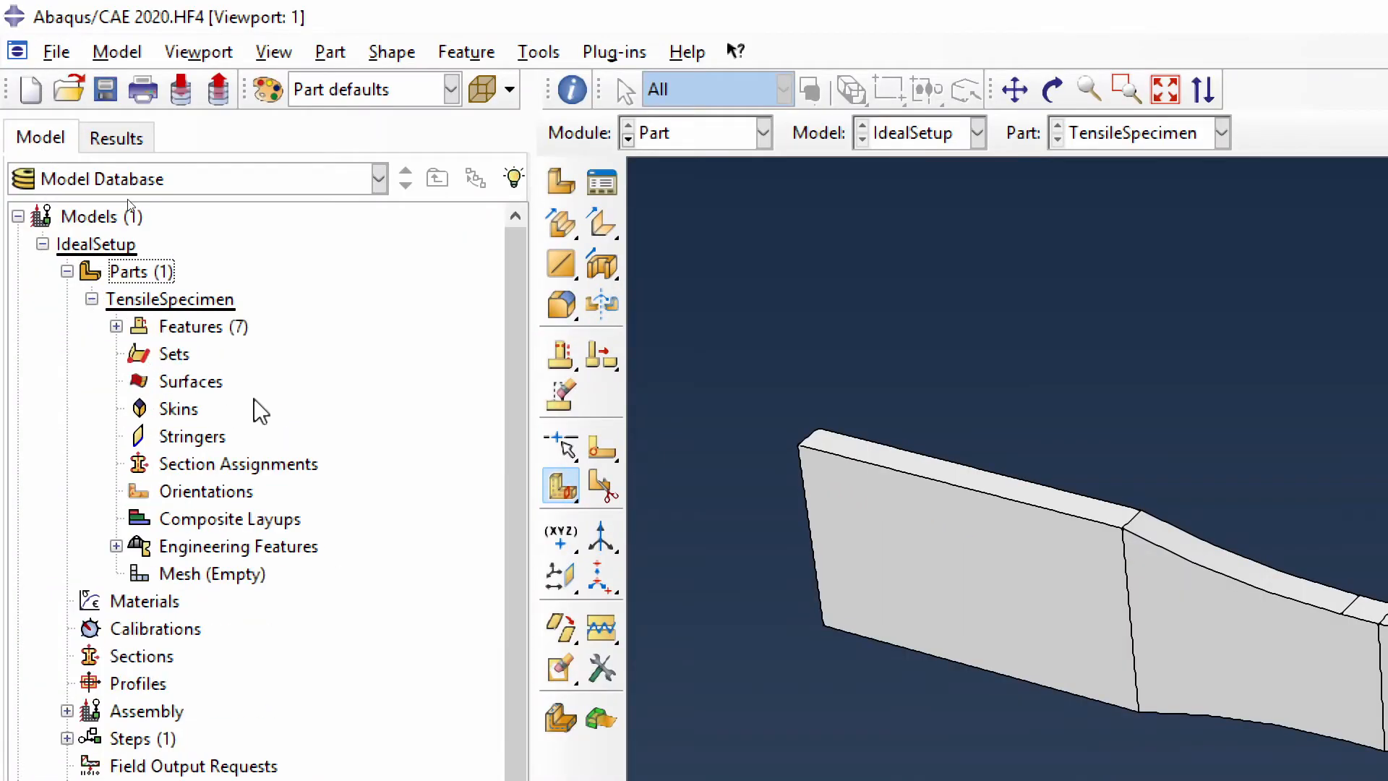
left_click(173, 354)
double_click(176, 363)
type("Ga")
key("BackSpace")
key("BackSpace")
type("gaugeSectionSet")
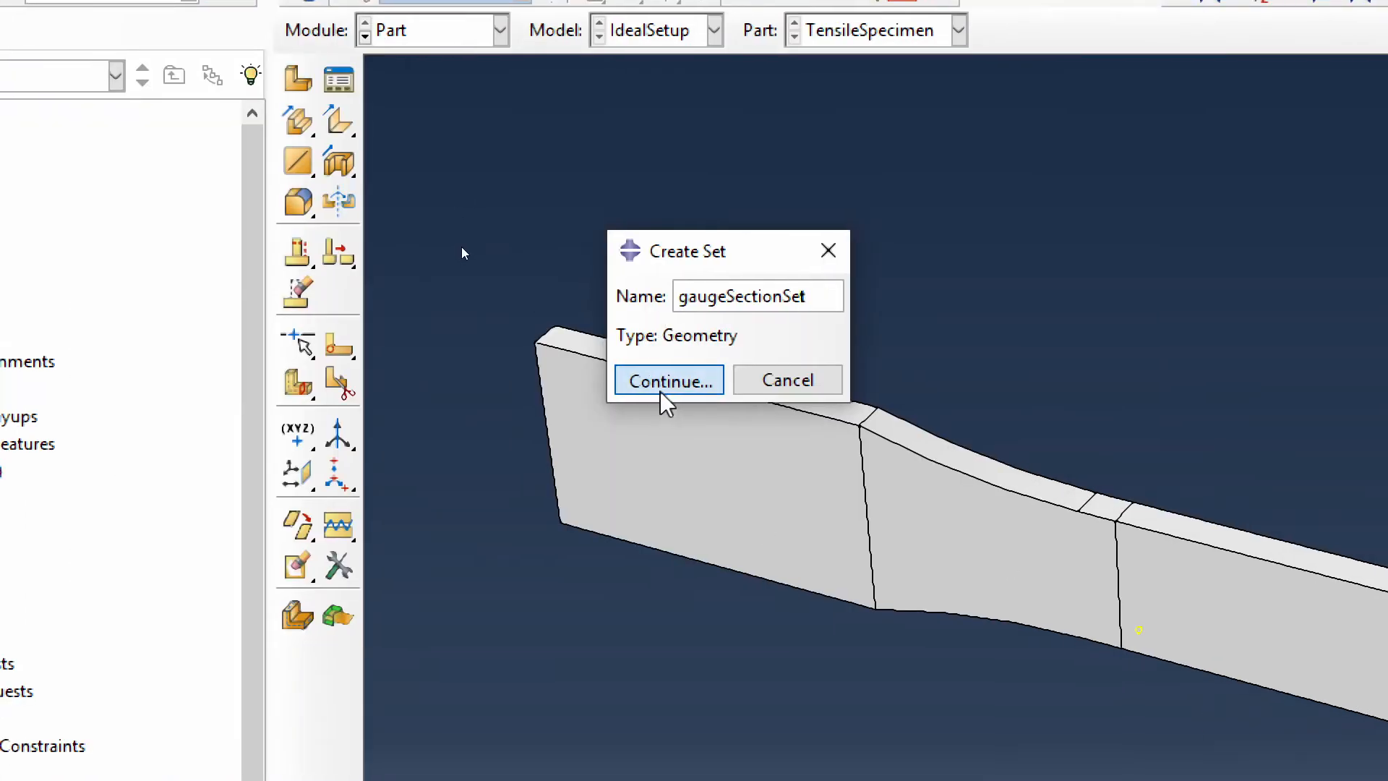
left_click(668, 380)
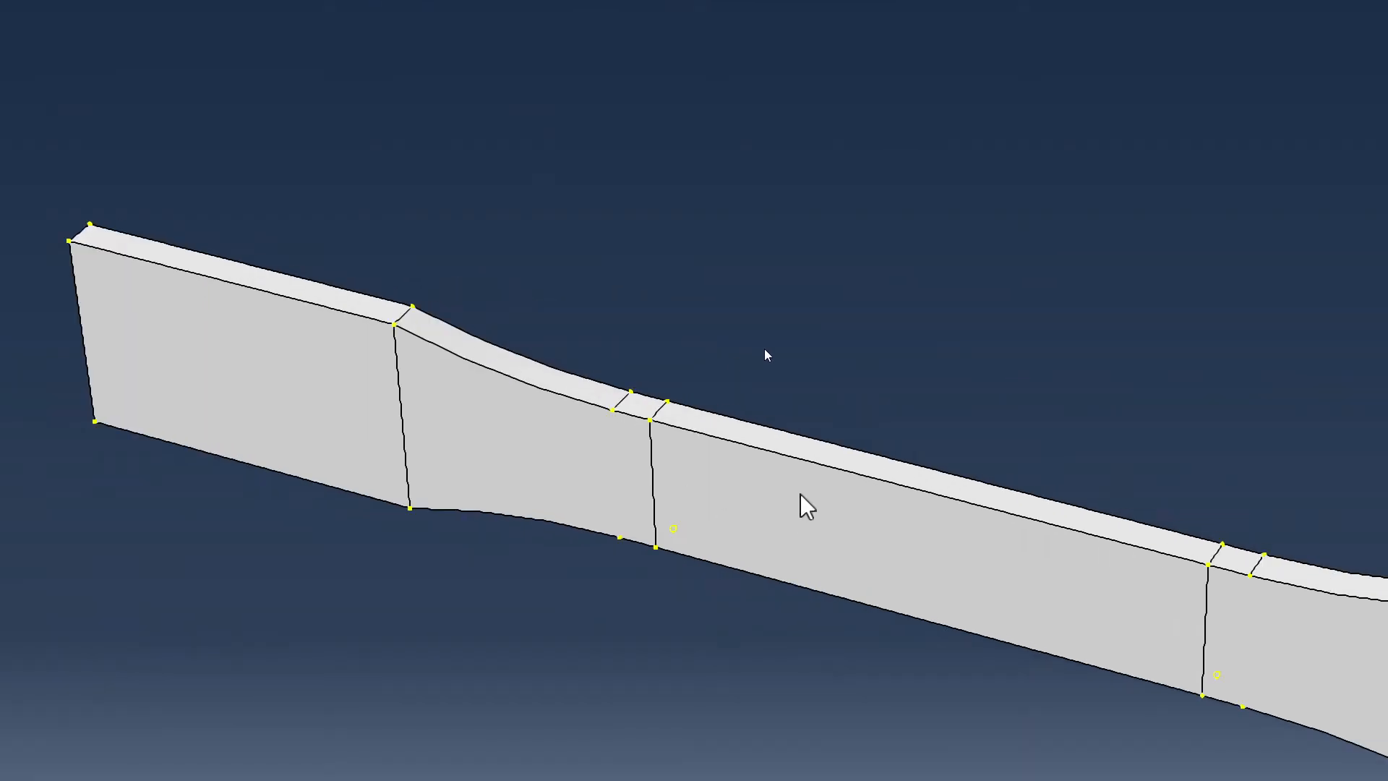
Assign the central gauge cell to the set and highlight gaugeSectionSet to check its region.
left_click(799, 494)
left_click_drag(895, 363, 822, 660)
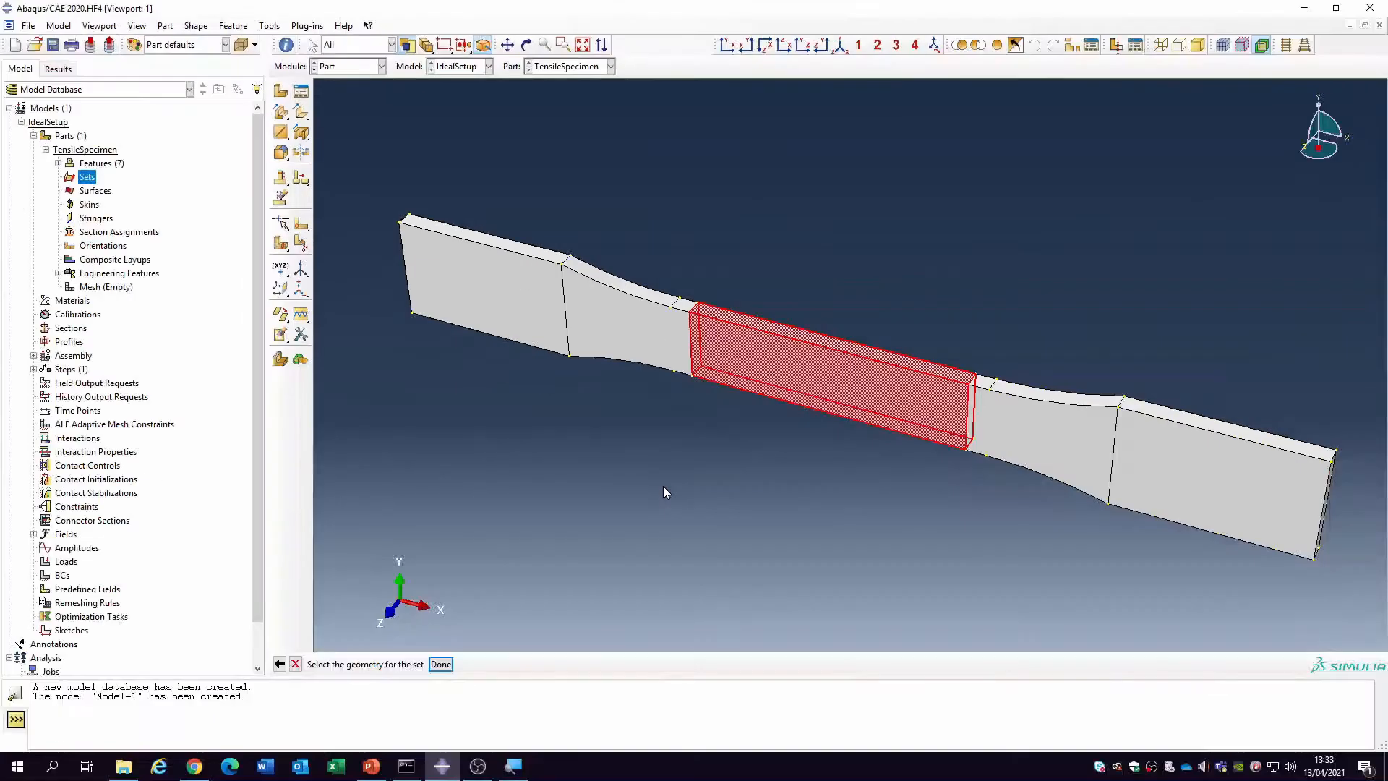
left_click(441, 664)
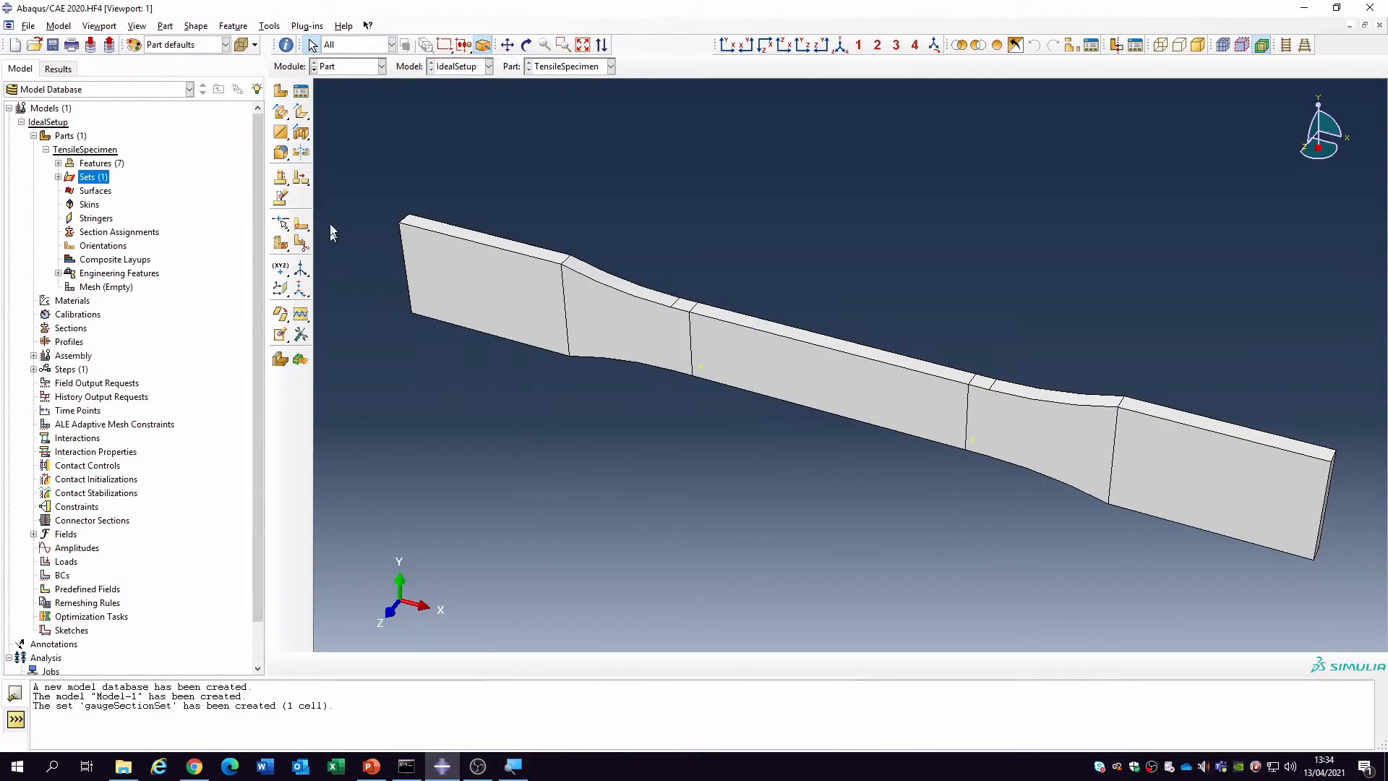
left_click(58, 176)
left_click(99, 193)
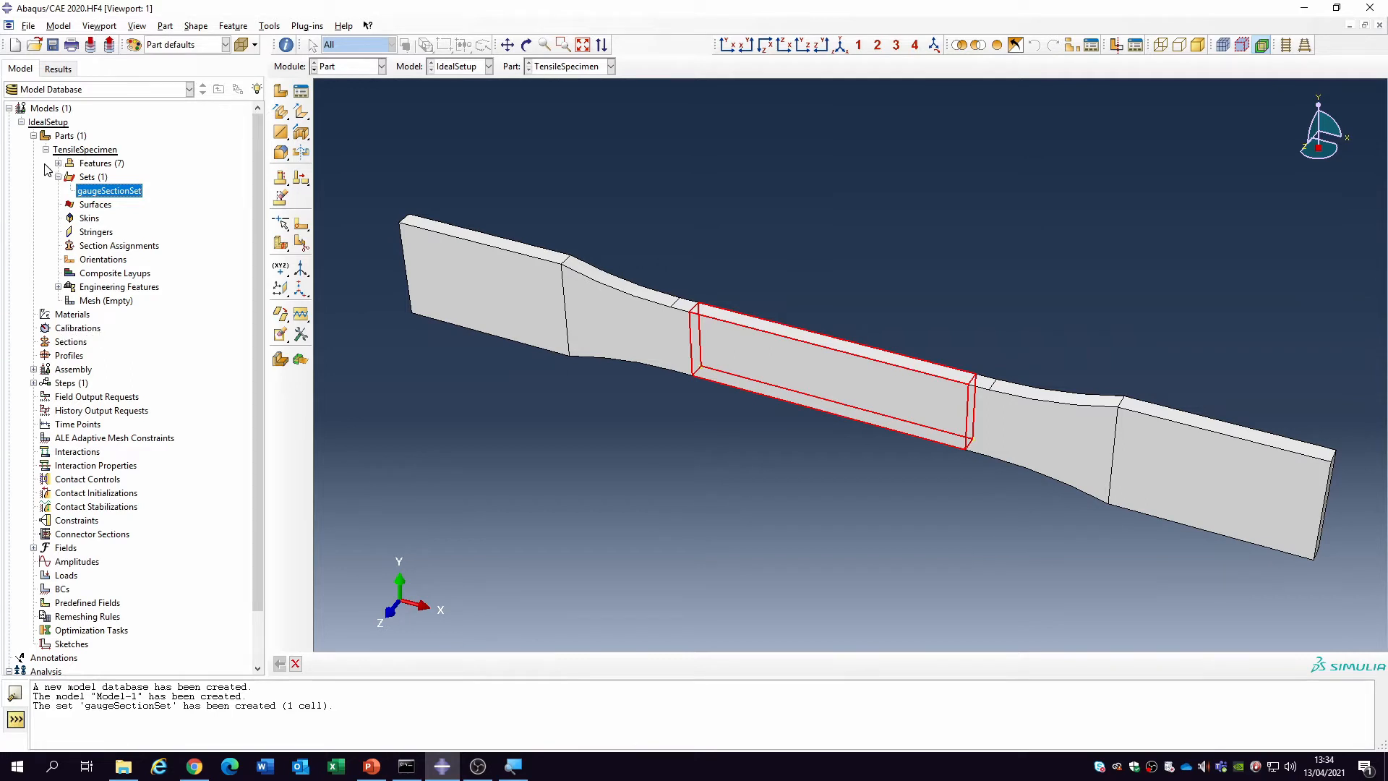
Create a new material named Polypropylene.
double_click(72, 315)
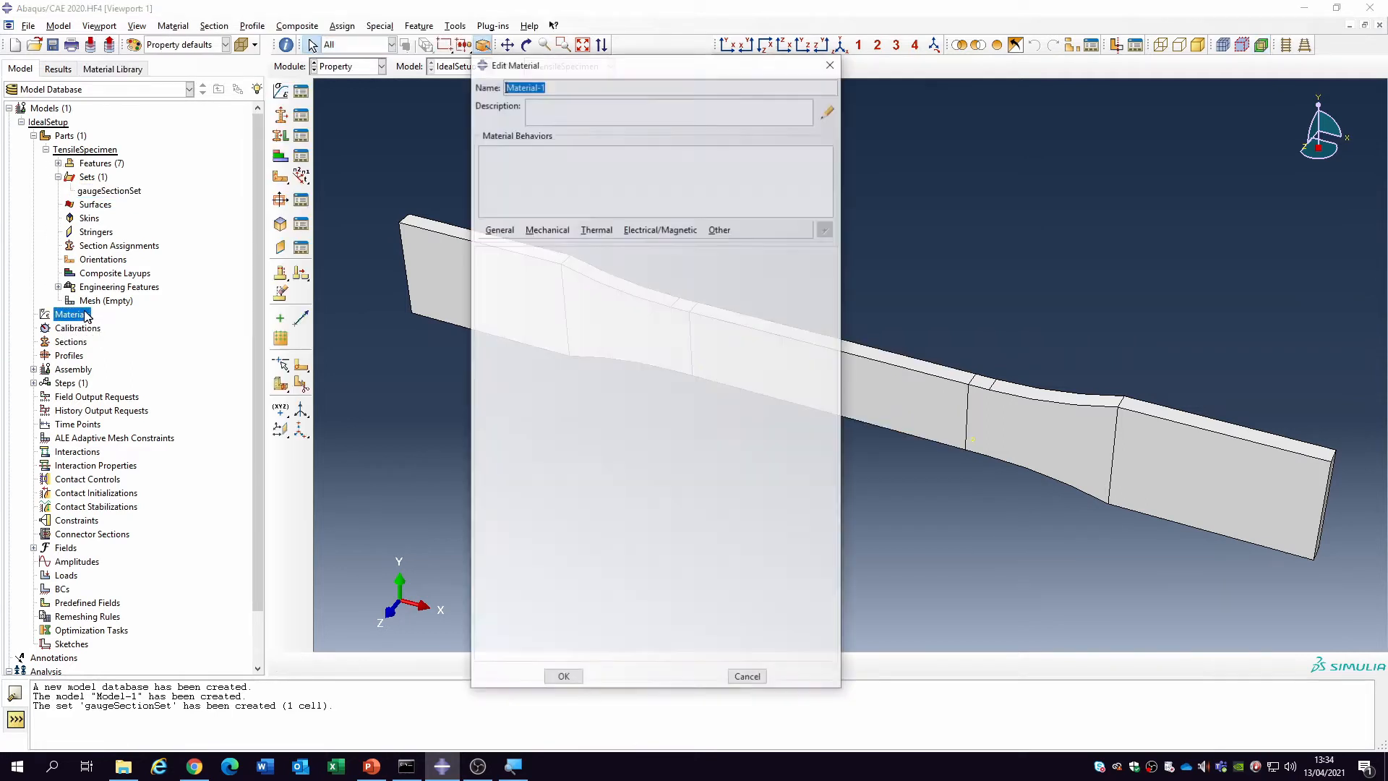
type("Polypropylene")
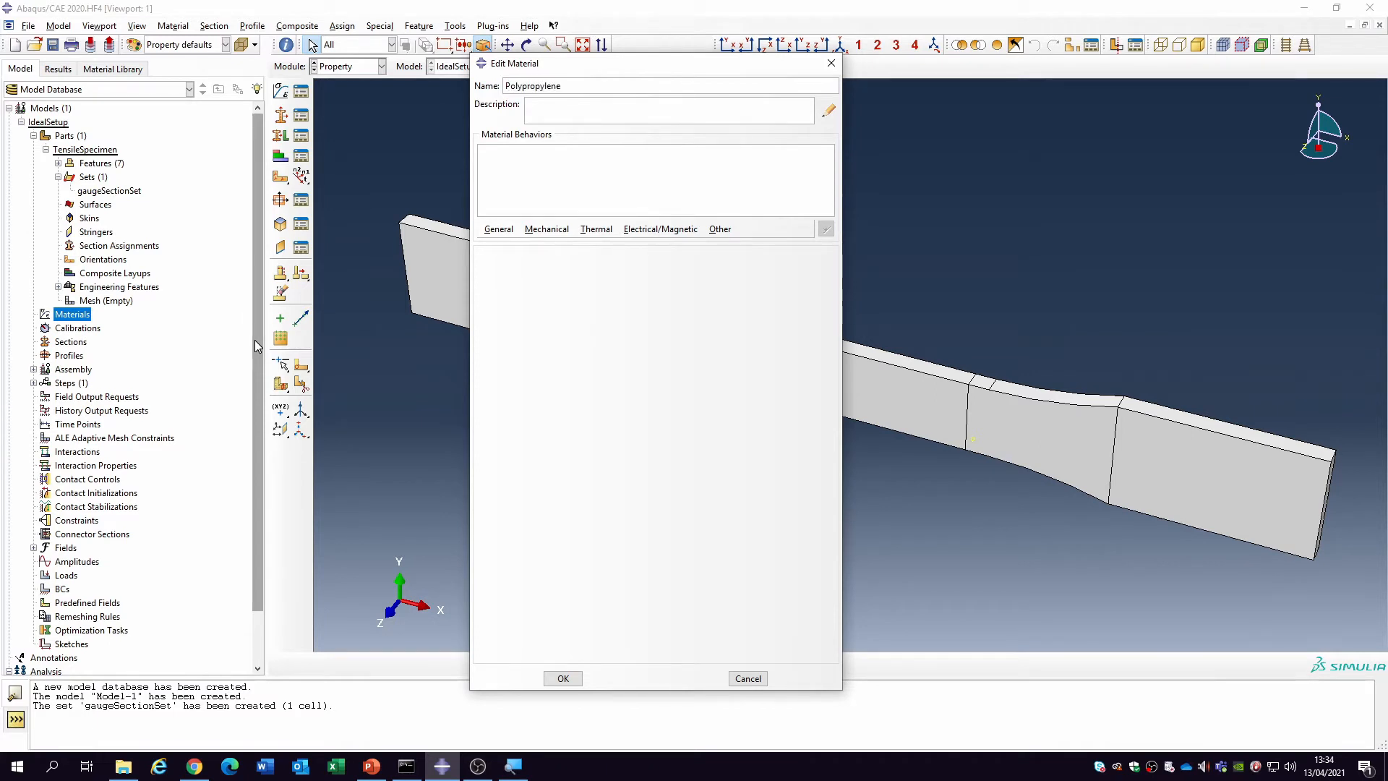
left_click_drag(612, 71, 609, 144)
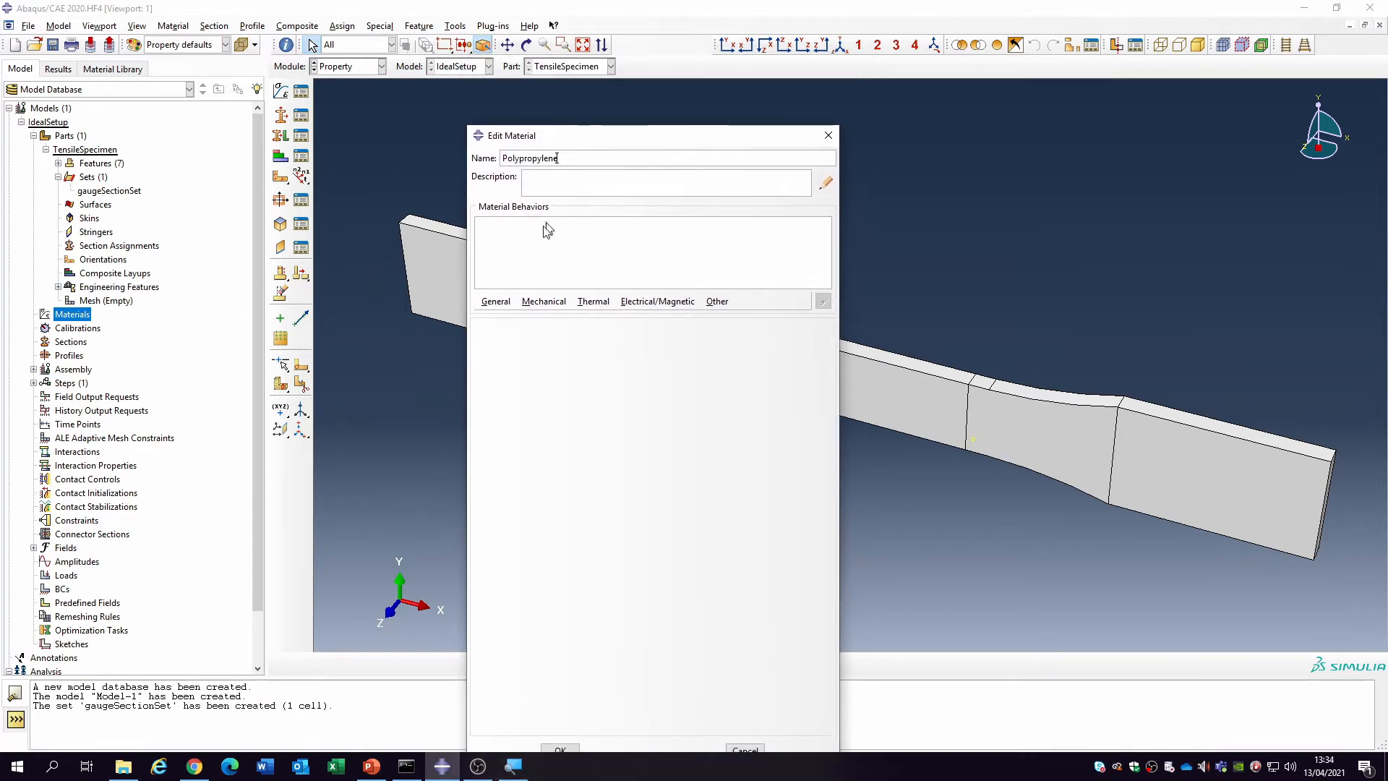
Add isotropic elastic behaviour to the material with Young's modulus 1.308e3 and Poisson's ratio 0.4.
left_click(544, 301)
mouse_move(556, 318)
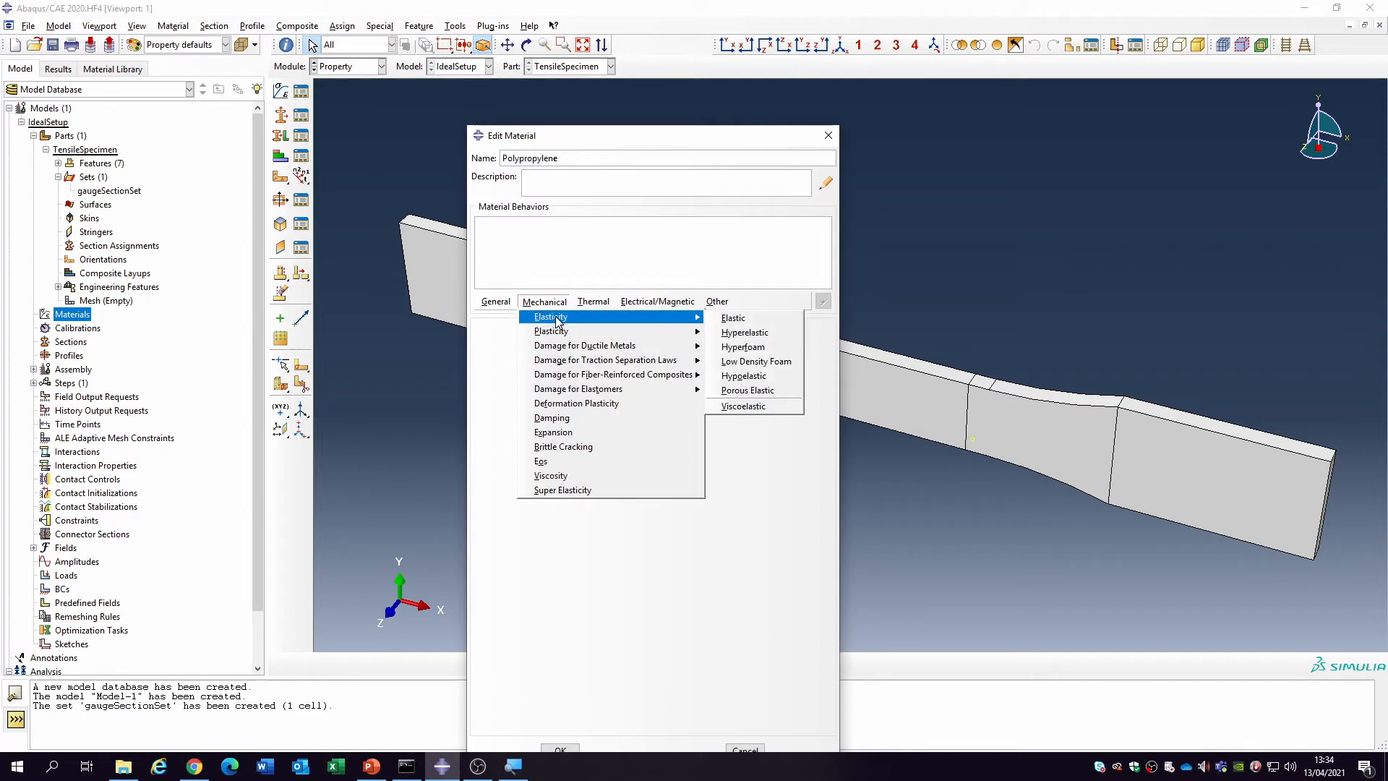
left_click(732, 318)
left_click(525, 497)
type("1.308e3")
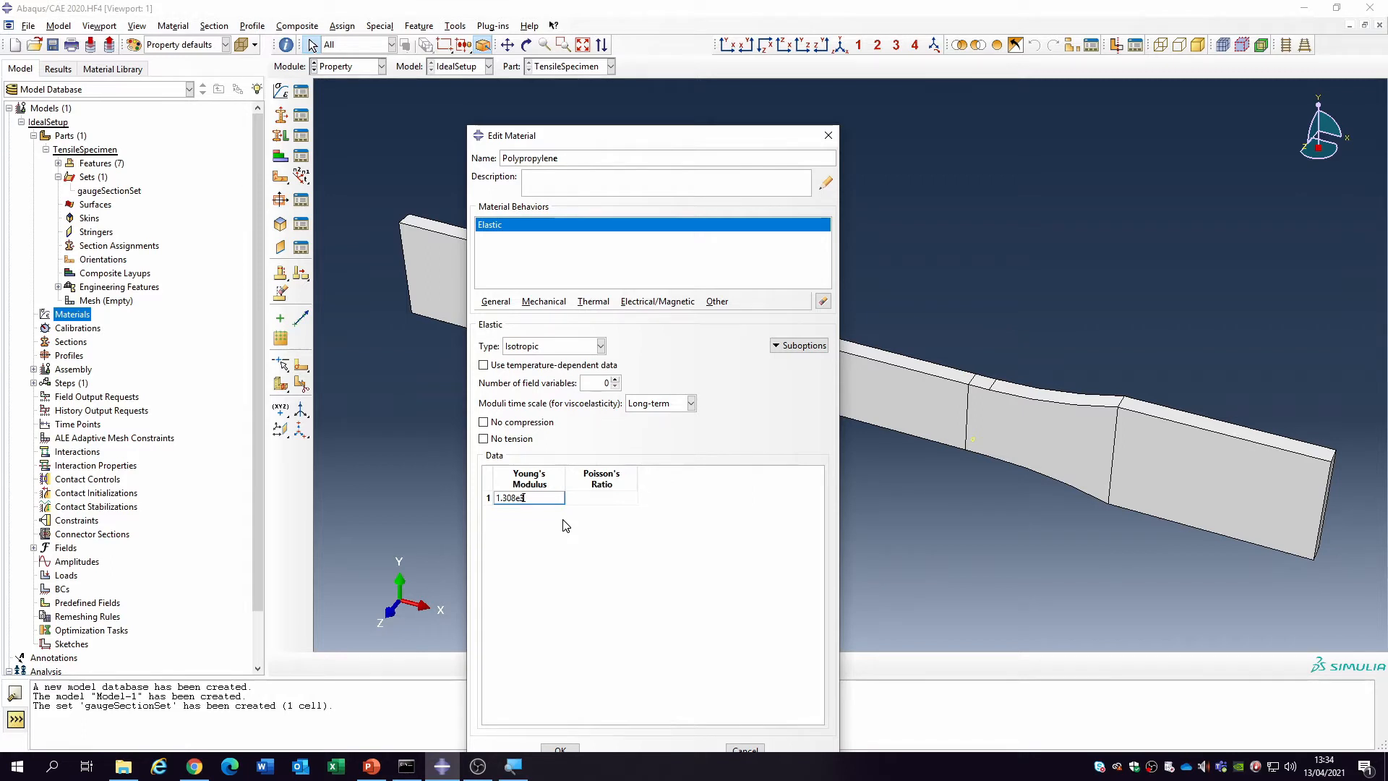
key("Tab")
Add isotropic plastic behaviour to Polypropylene, with a first data row of yield stress 40 at plastic strain 0.
left_click(544, 301)
mouse_move(680, 325)
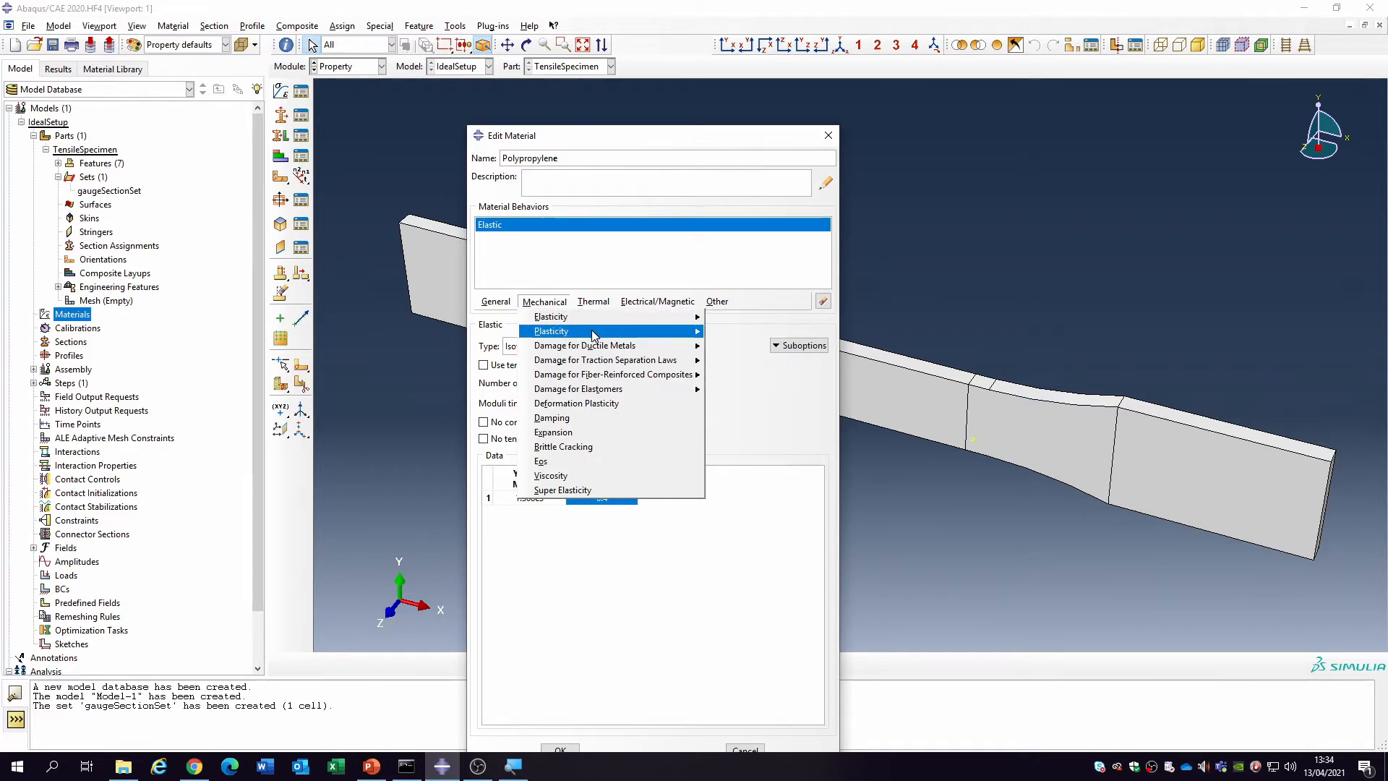
mouse_move(592, 334)
left_click(723, 331)
left_click(558, 482)
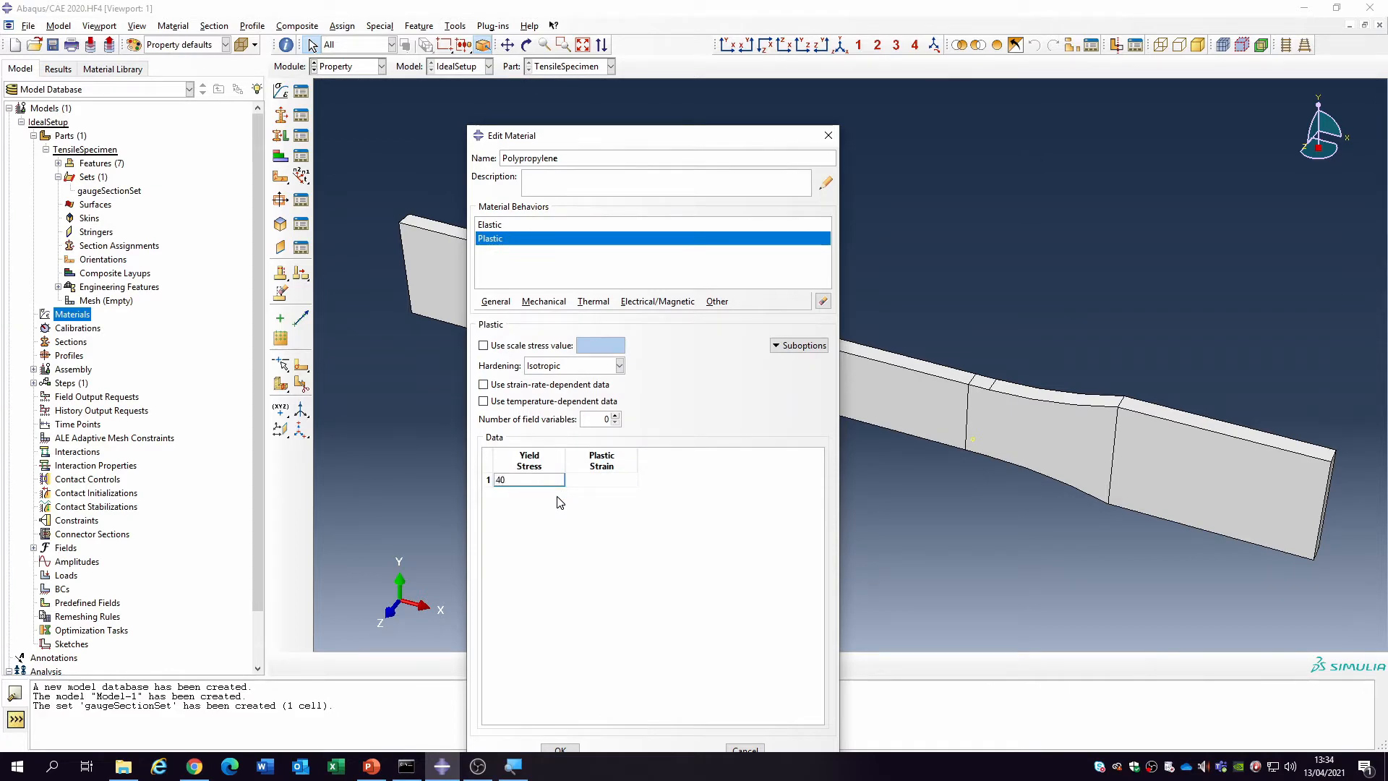
key("Tab")
type("0")
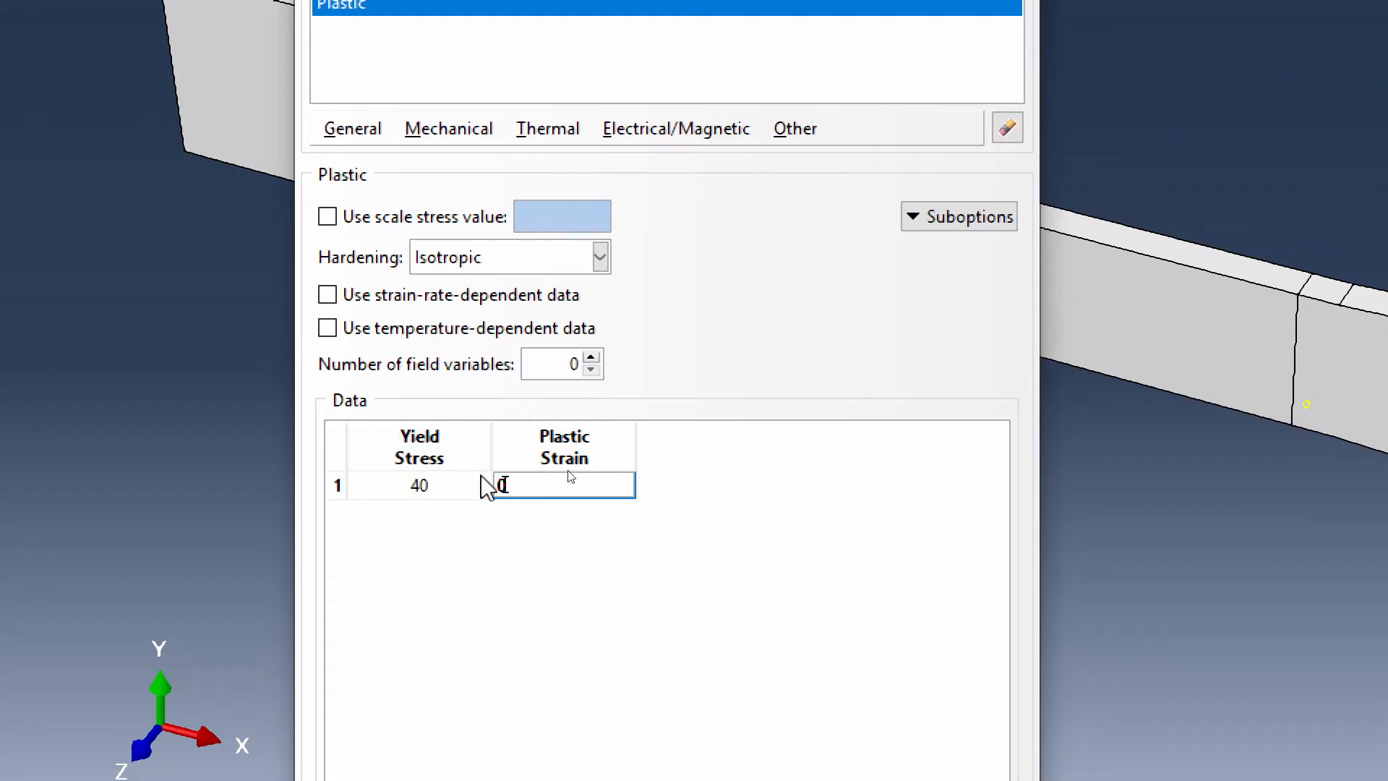
key("Return")
Complete the plastic data with yield stress 38 at strain 0.1, 35 at 0.5 and 30 at 1.5, and save the material.
type("38")
key("Tab")
type("0.1")
key("Return")
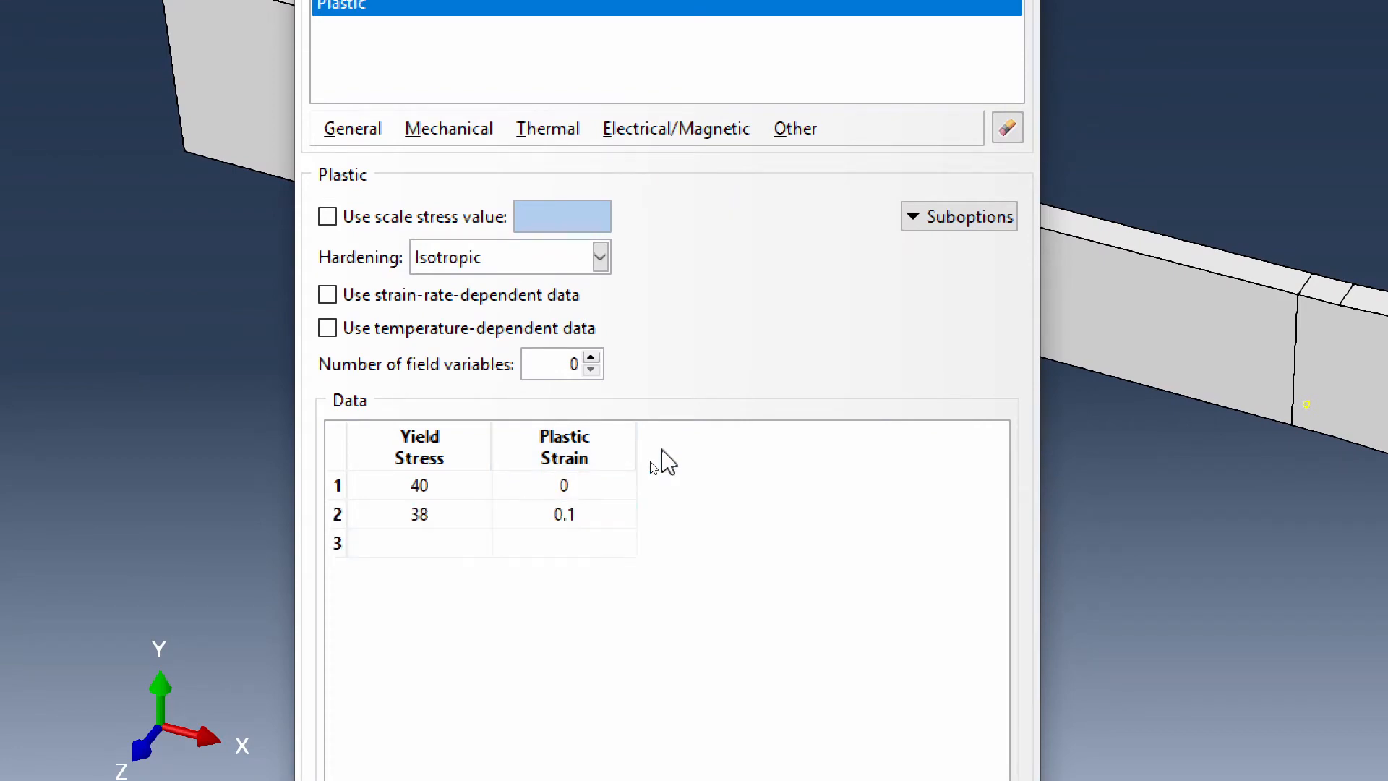
type("35")
key("Tab")
type("0.5")
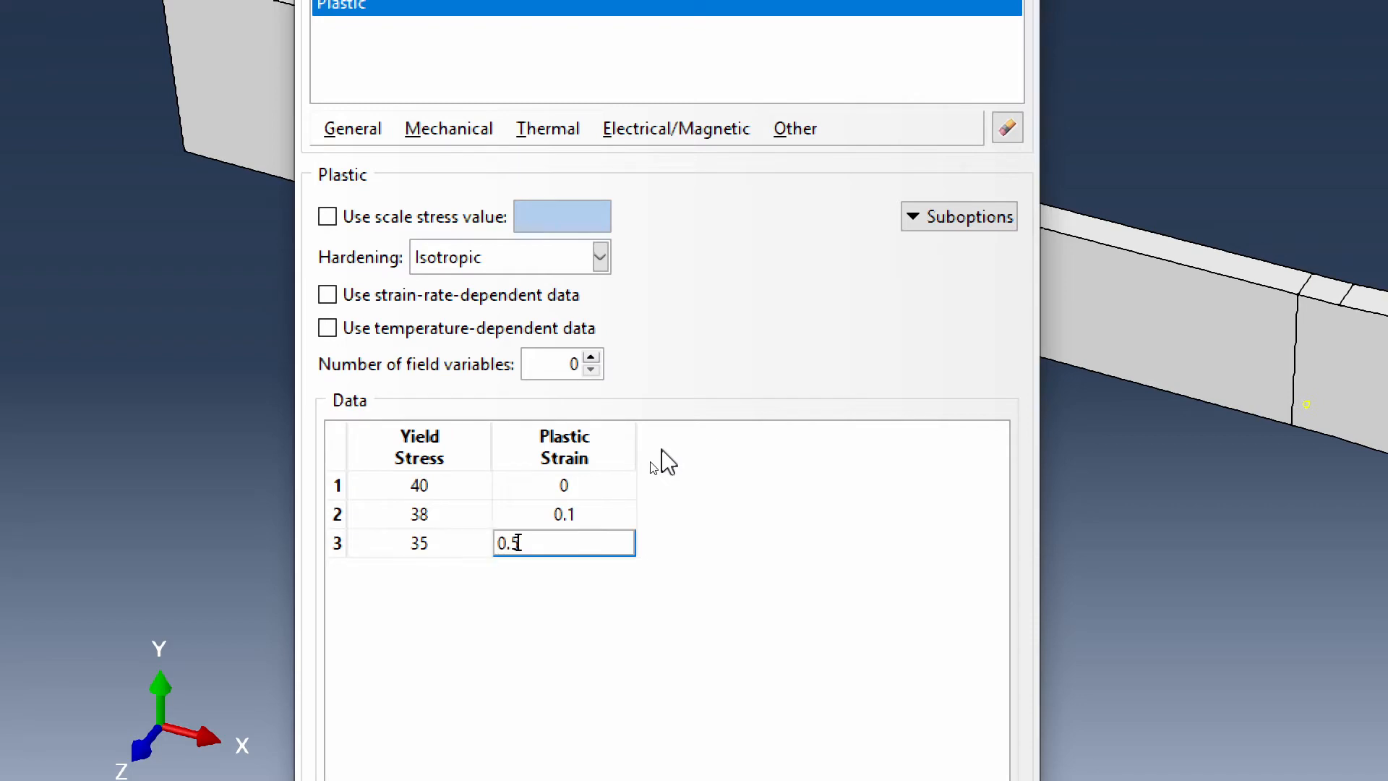
key("Return")
type("30")
key("Tab")
type("1.5")
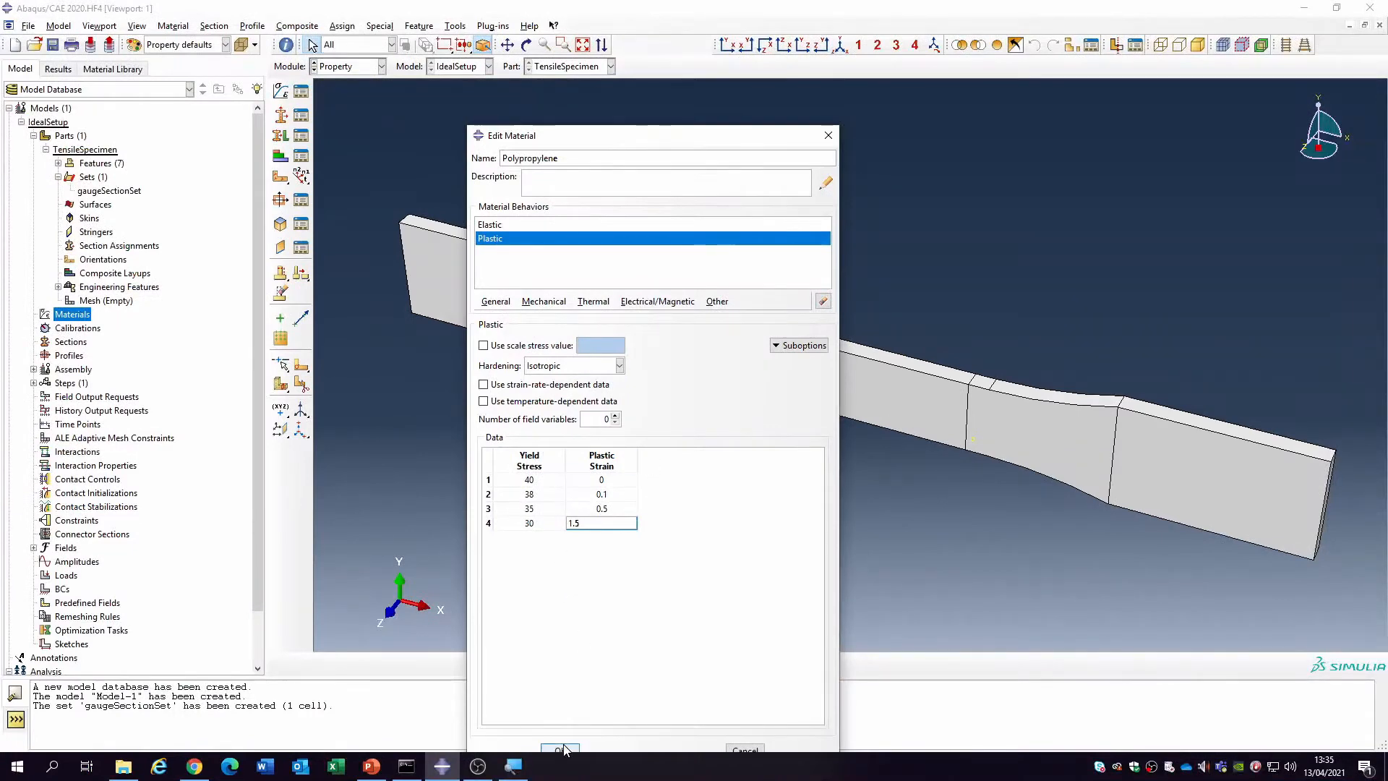
left_click(561, 749)
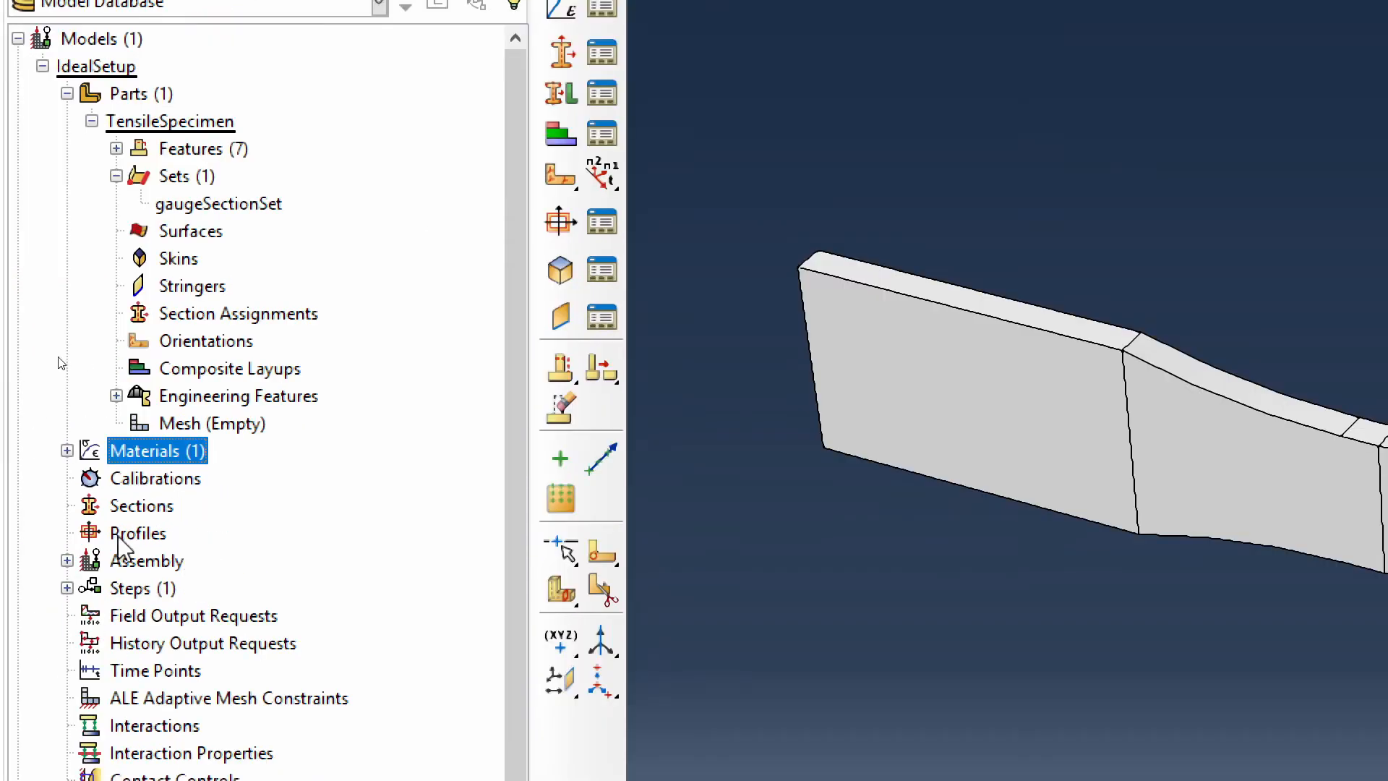
Create a solid homogeneous section named PPSection using the Polypropylene material.
left_click(65, 683)
double_click(141, 506)
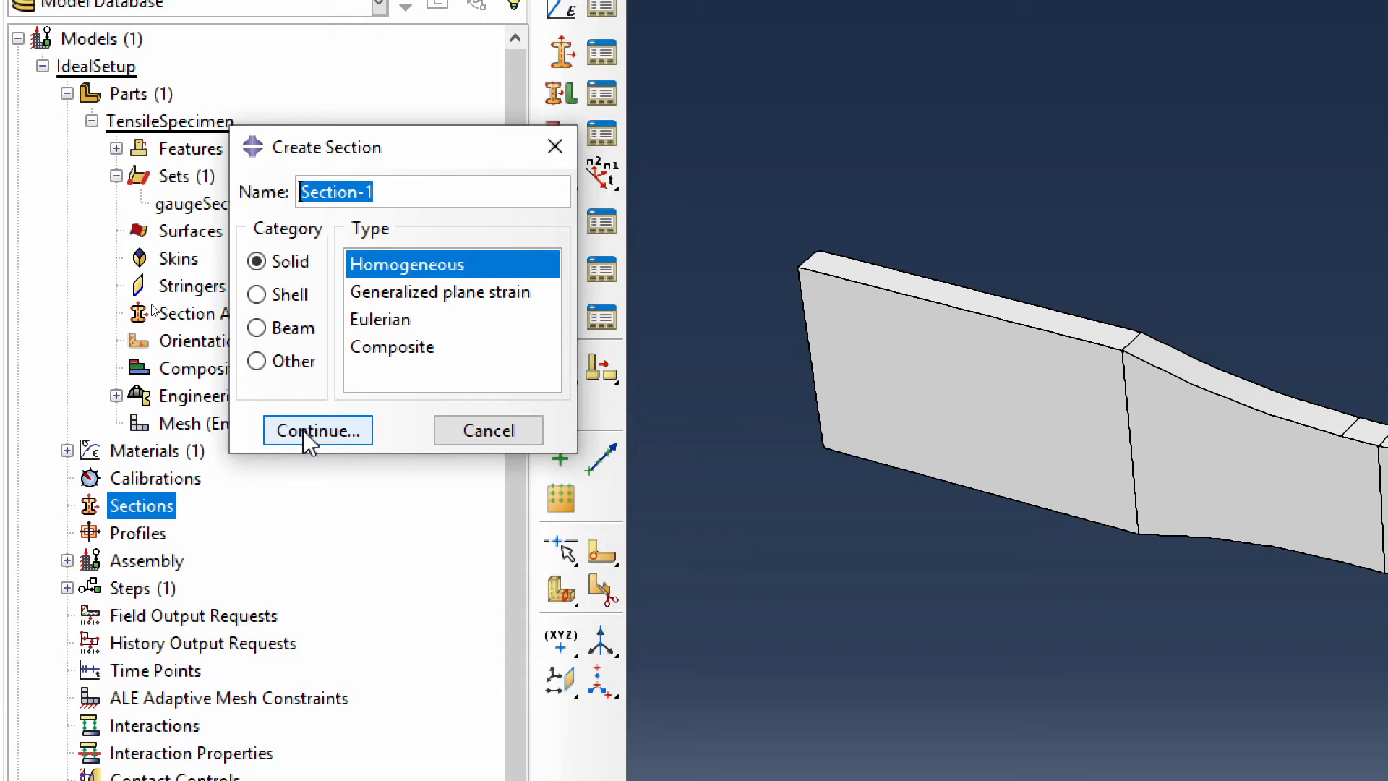
type("PPSection")
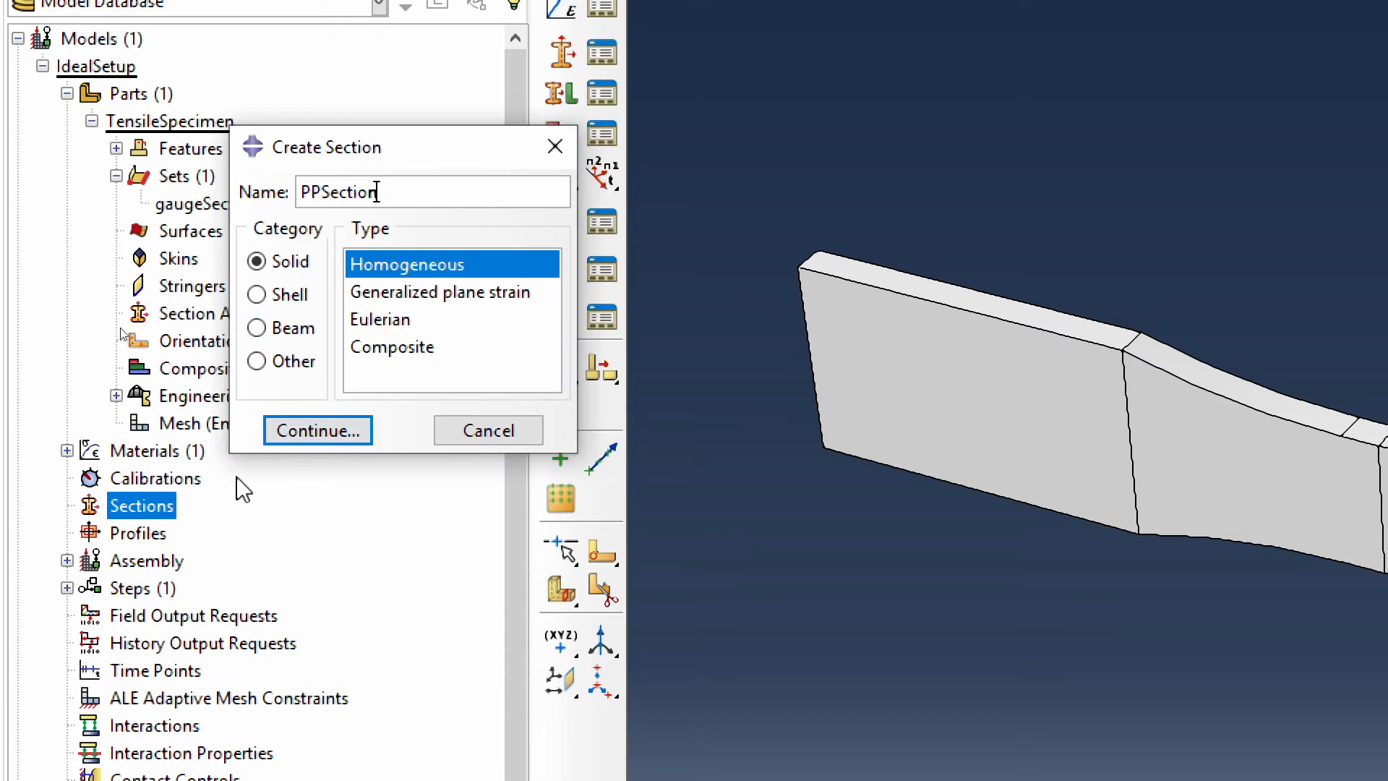
left_click(358, 431)
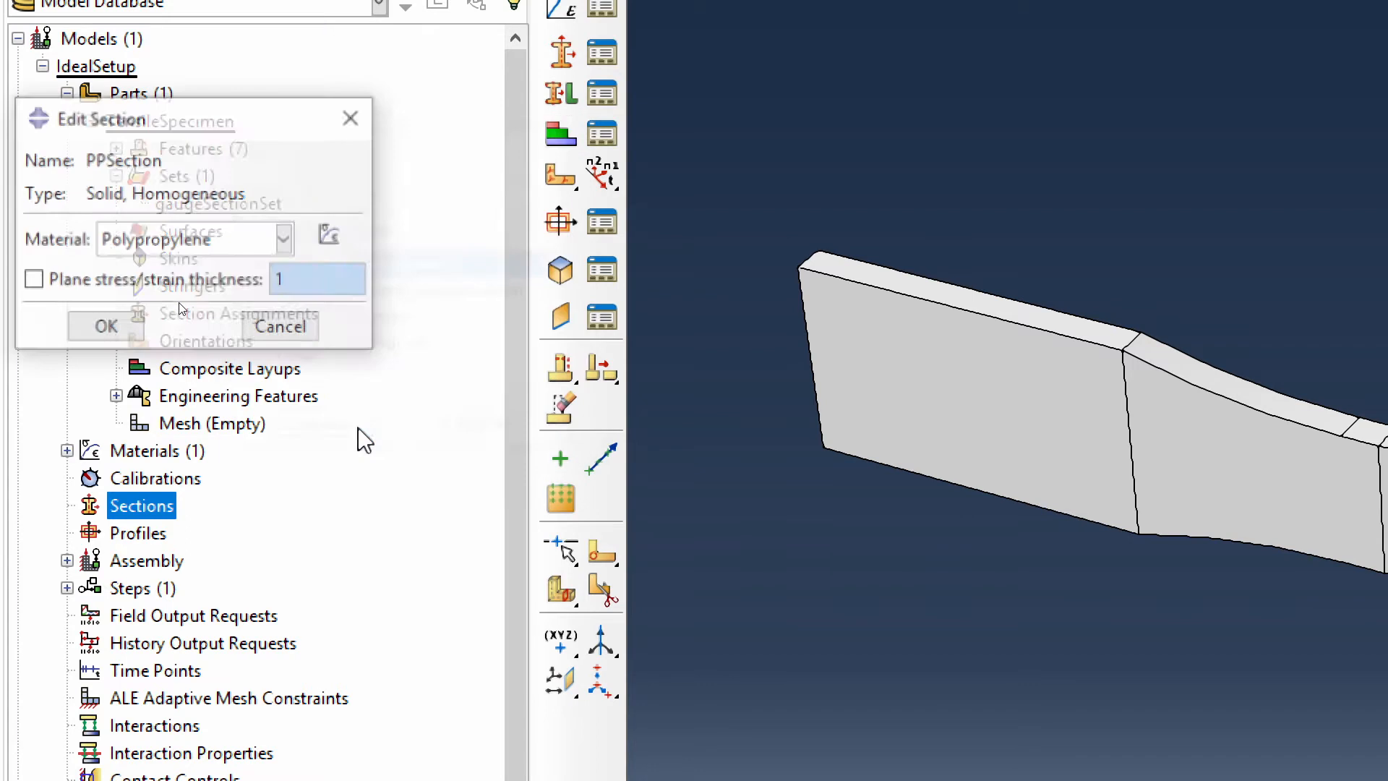
left_click(107, 327)
Assign PPSection to all cells of the tensile specimen without creating a set.
double_click(245, 316)
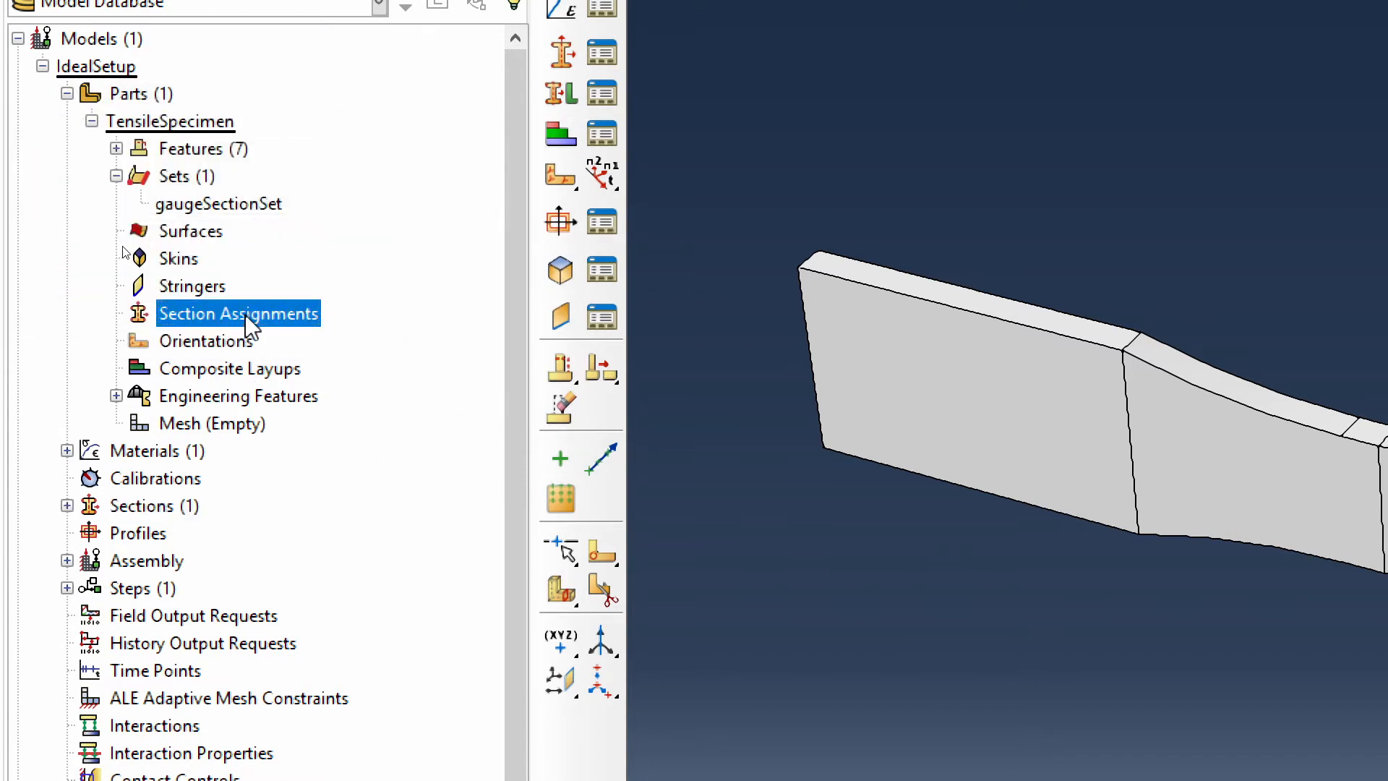
left_click(245, 315)
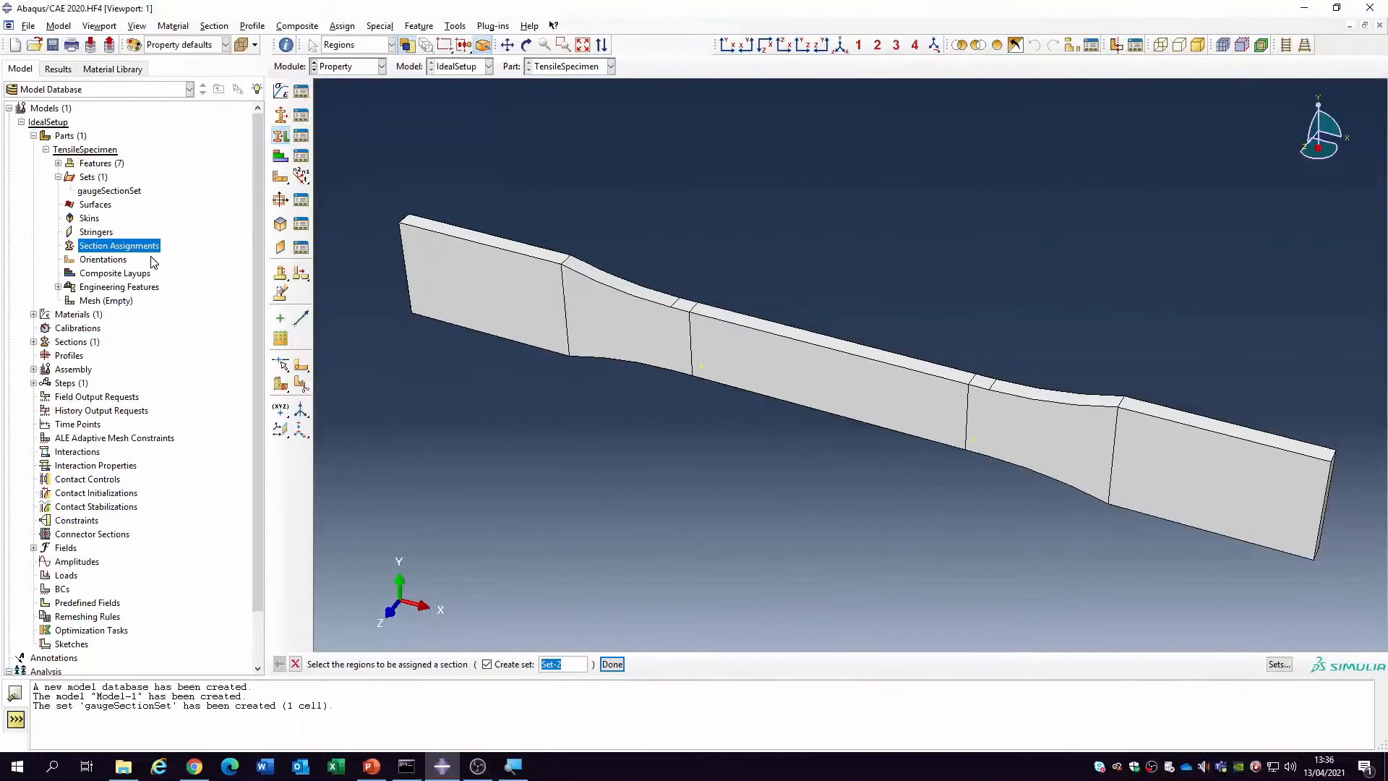
left_click(497, 667)
left_click(723, 354)
left_click_drag(403, 172, 1339, 522)
left_click(561, 664)
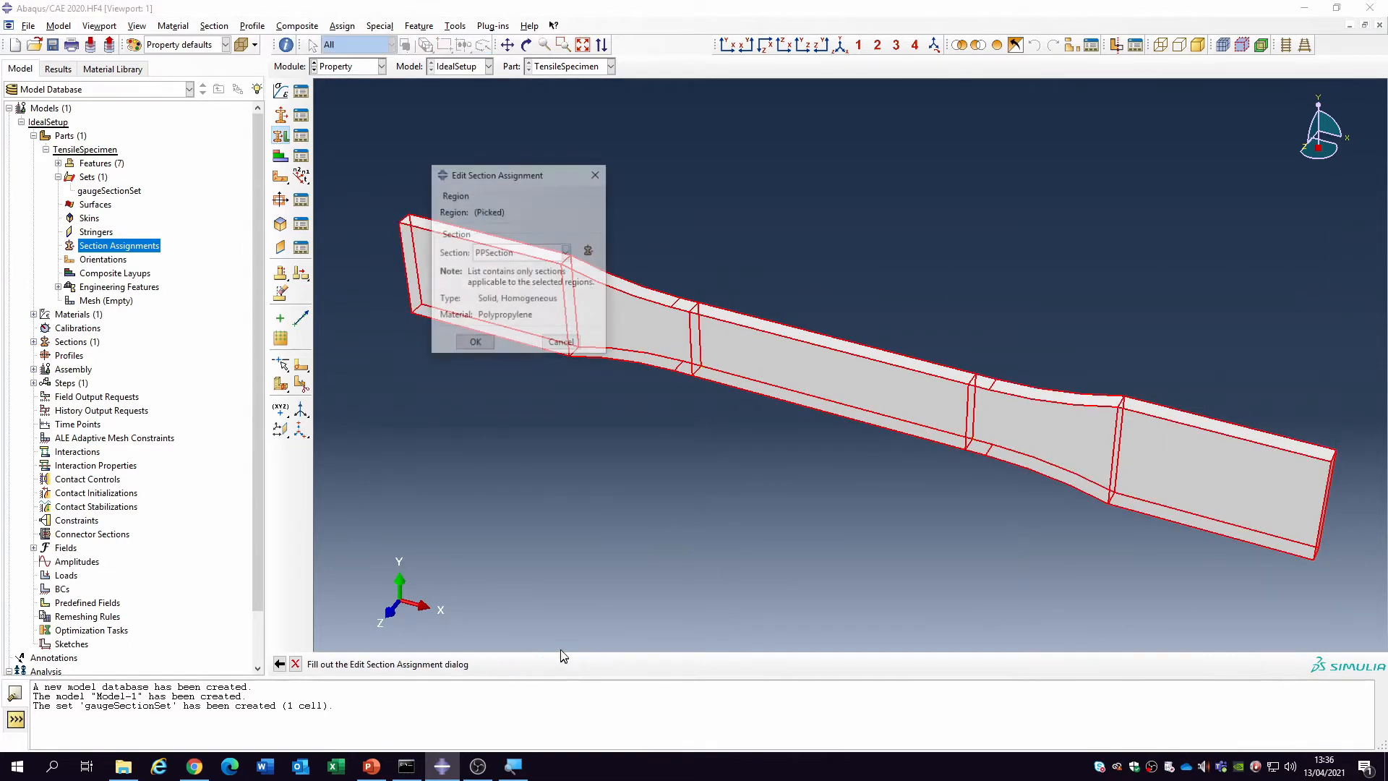
left_click(488, 347)
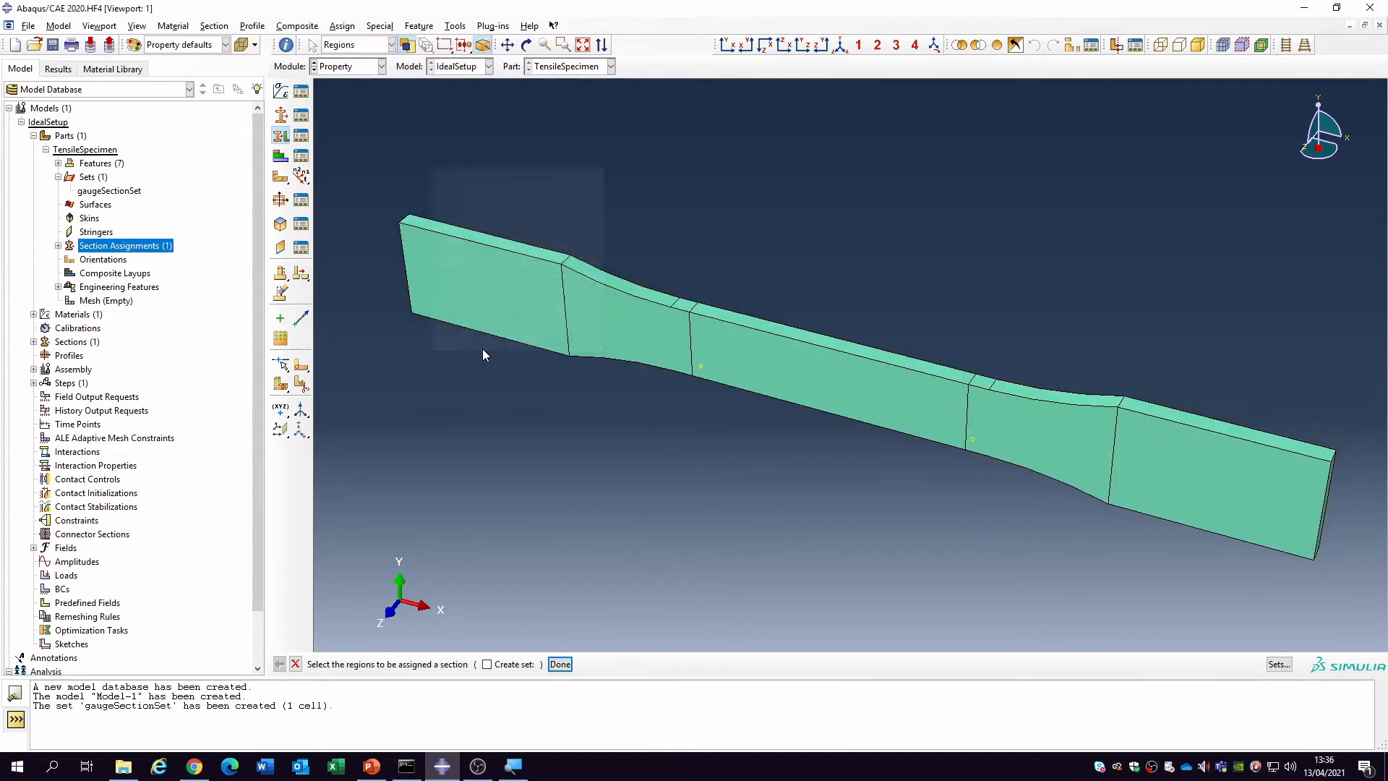
Seed the TensileSpecimen part for meshing with an approximate global size of 3.2, curvature control on and deviation factor 0.1.
double_click(107, 301)
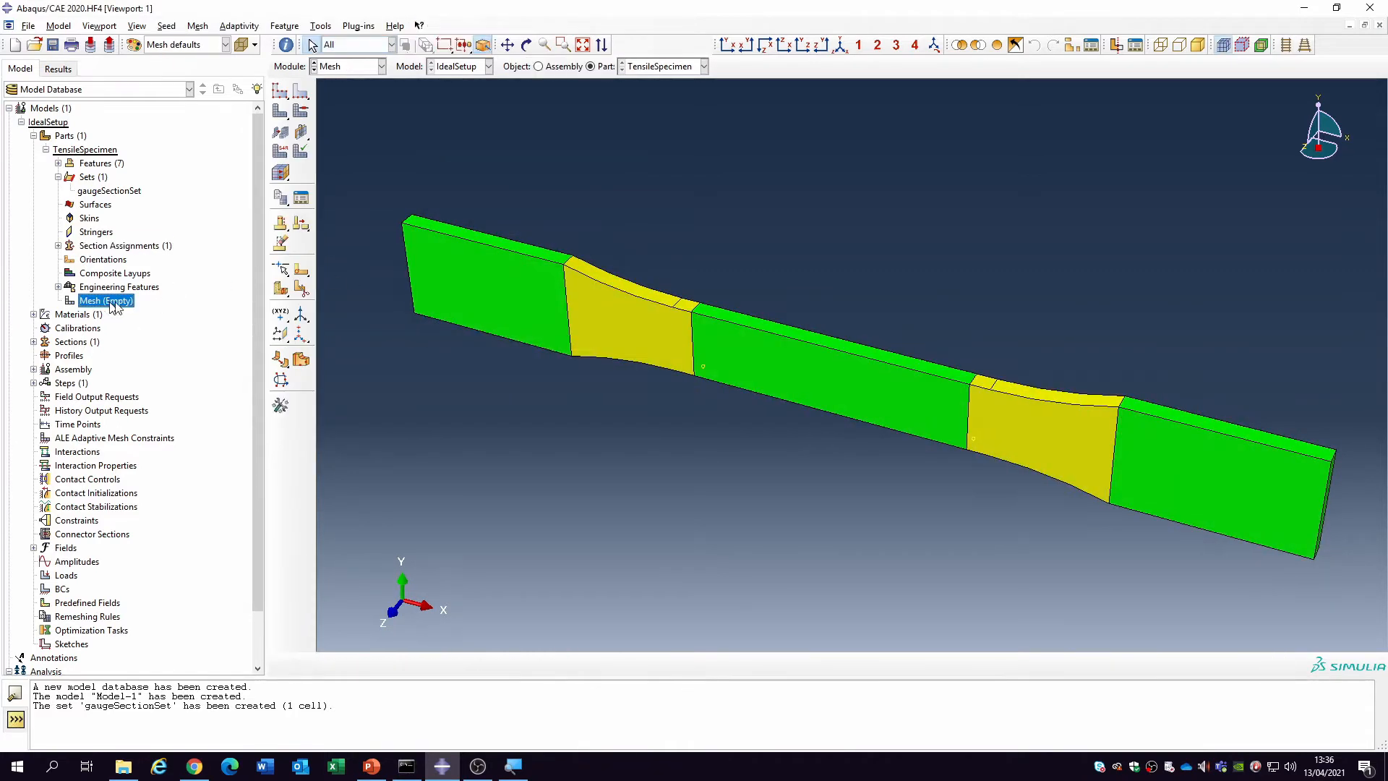
left_click(280, 91)
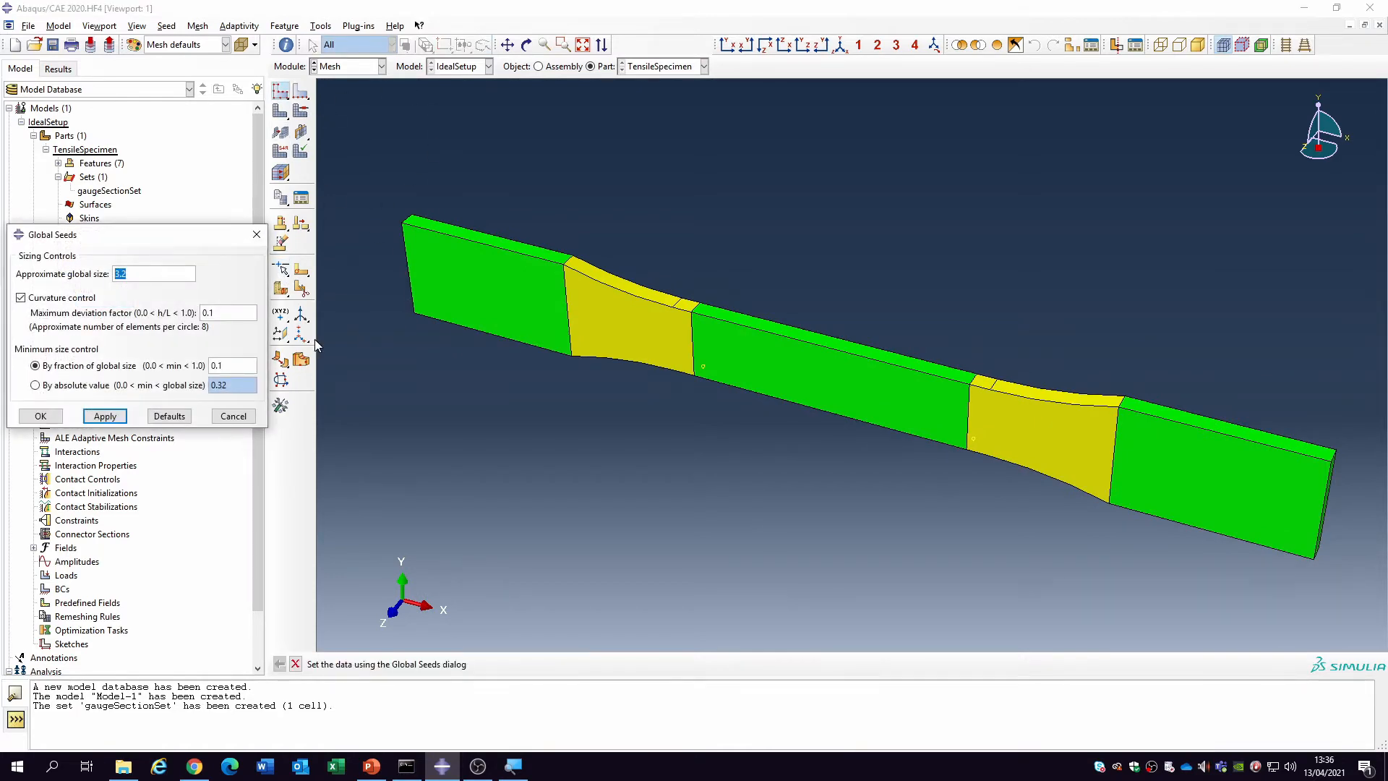
left_click_drag(189, 234, 775, 290)
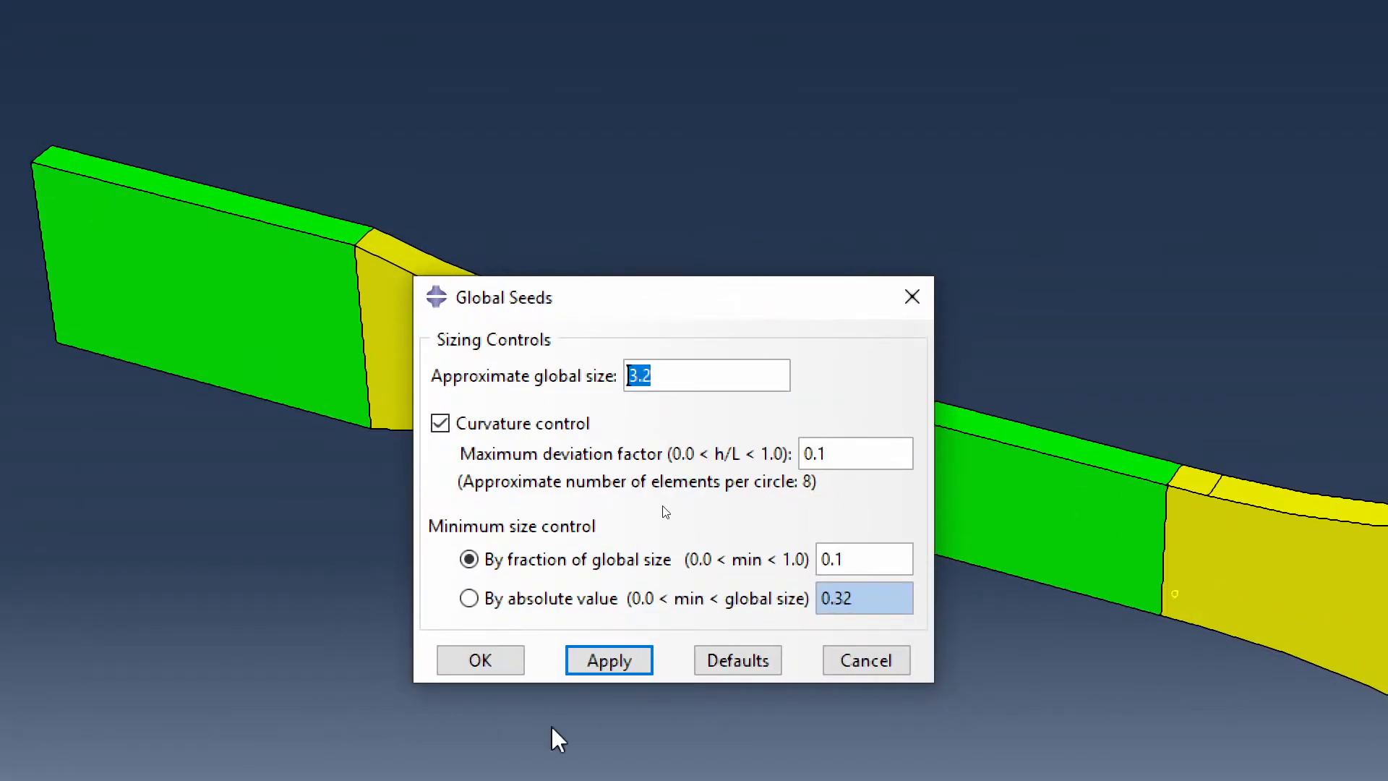
left_click(617, 657)
left_click(453, 660)
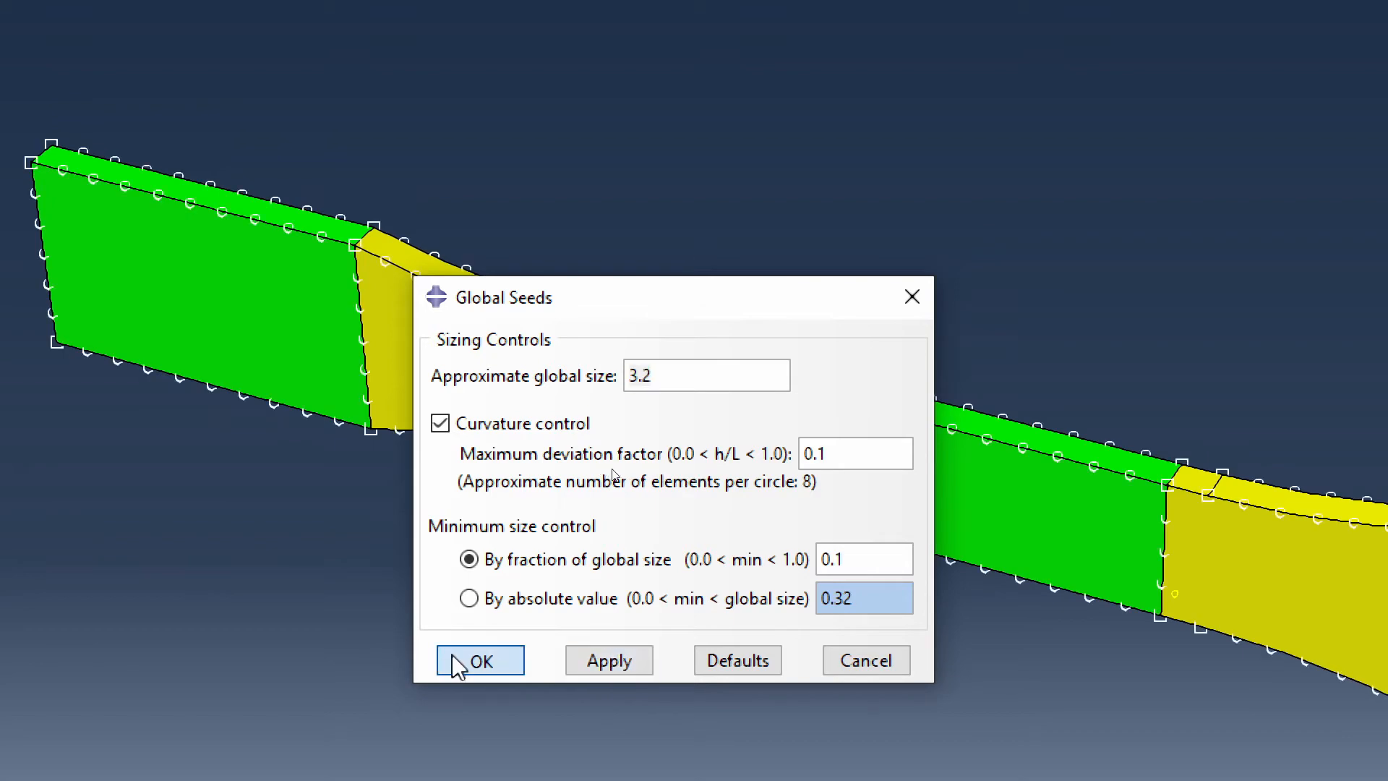
Seed the gauge section's long upper front edge by size with an approximate element size of 1.6.
scroll(894, 369, "up", 1)
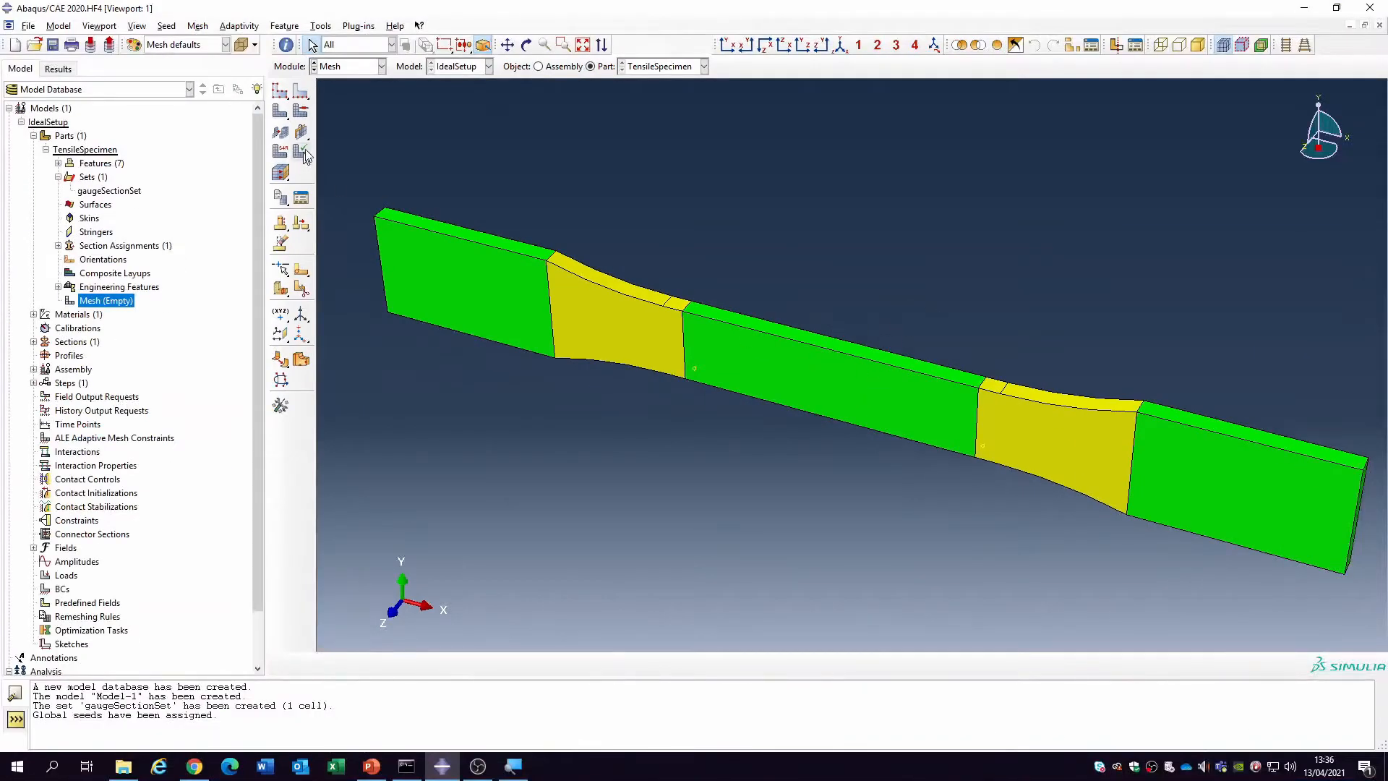
left_click(301, 90)
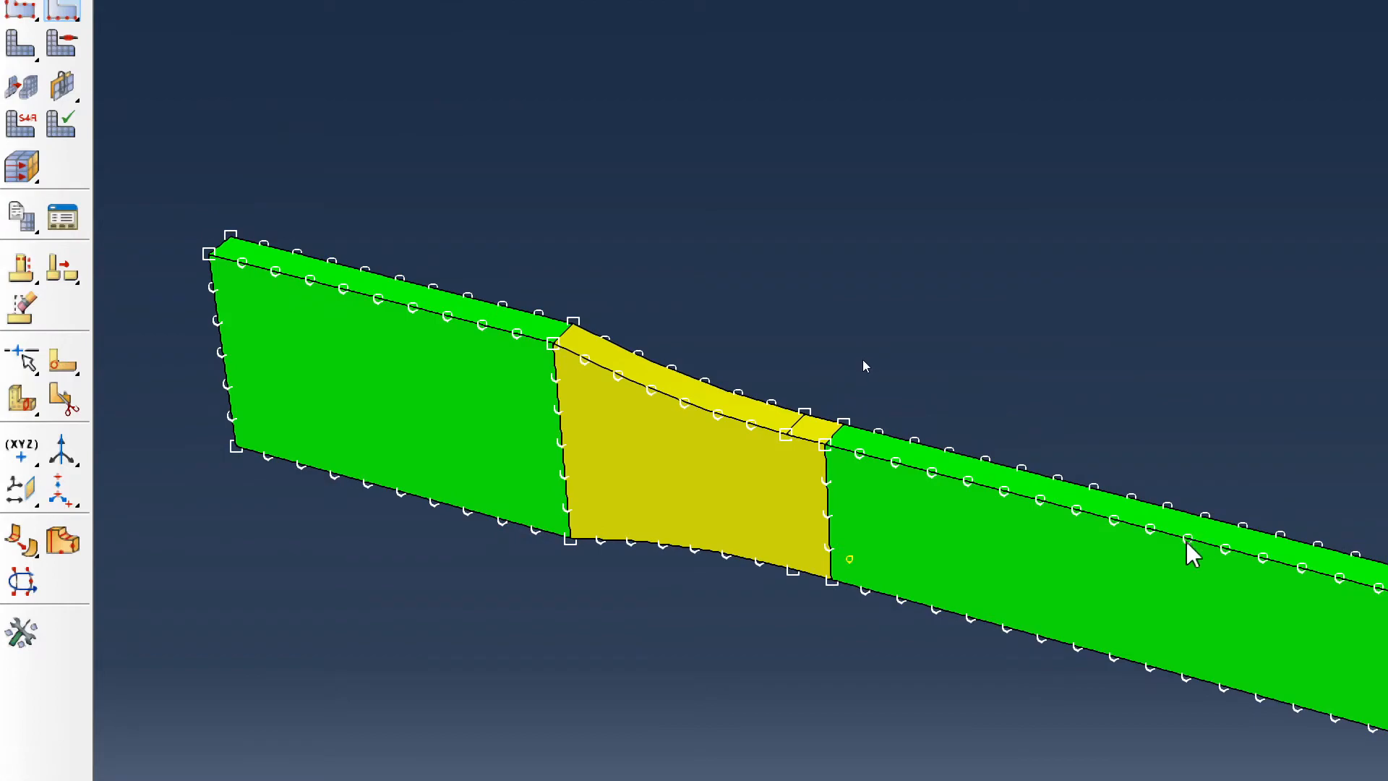
left_click(1188, 540)
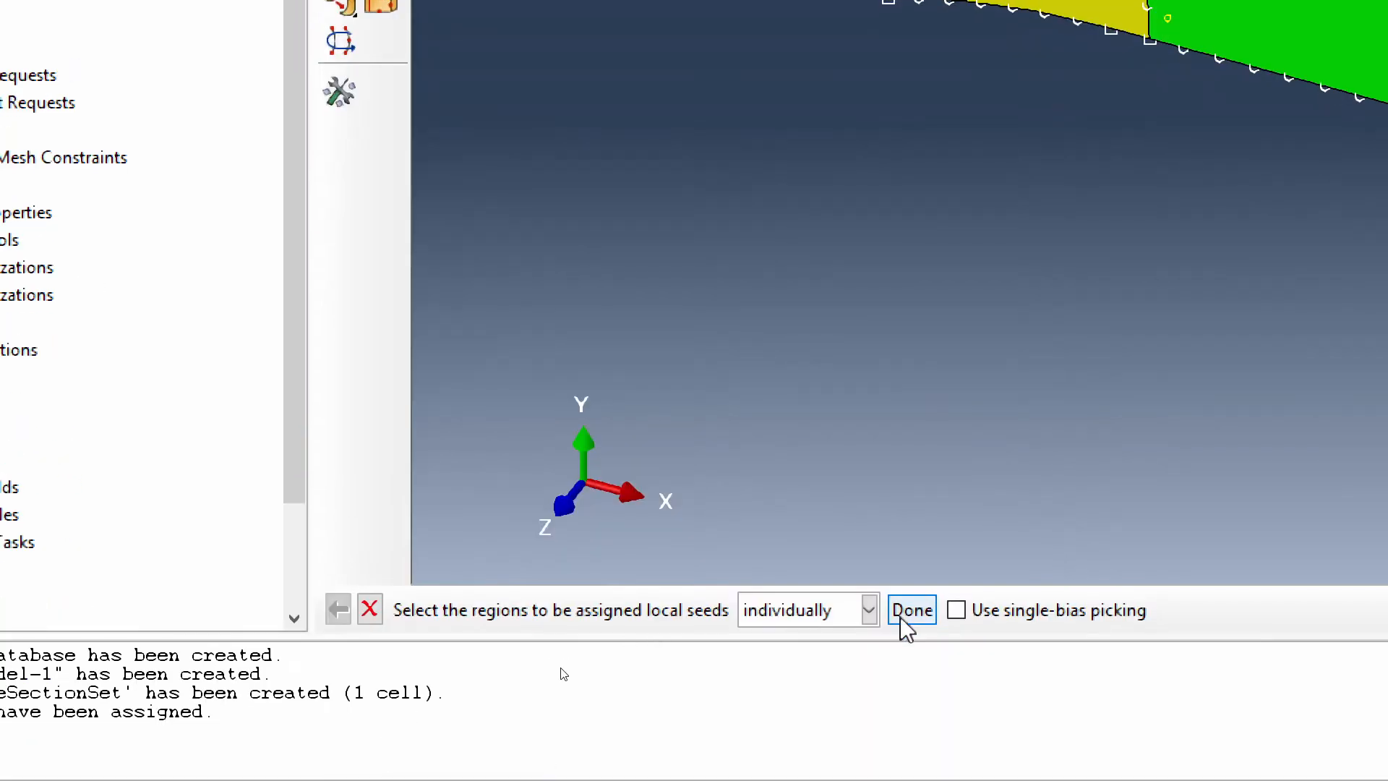
left_click(905, 614)
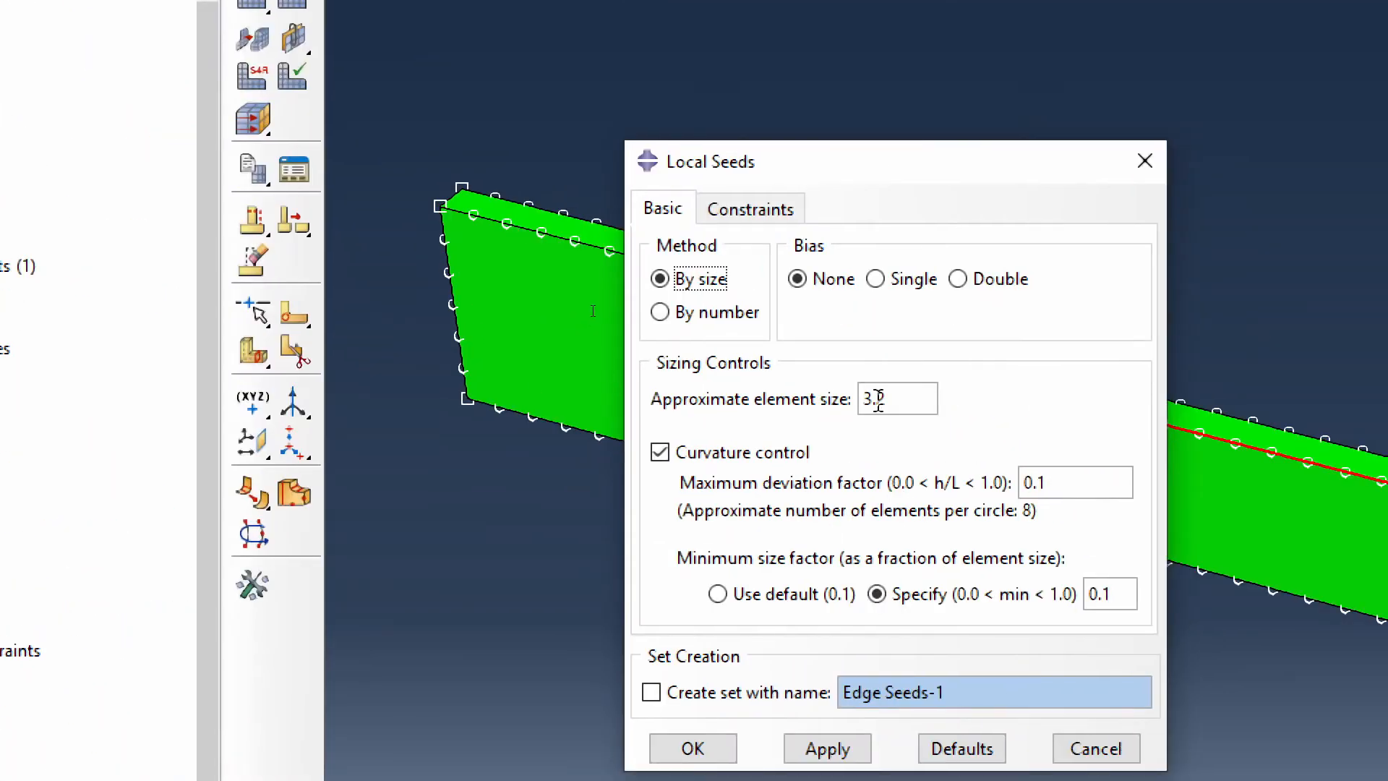
left_click_drag(997, 437, 979, 436)
left_click_drag(882, 389, 831, 391)
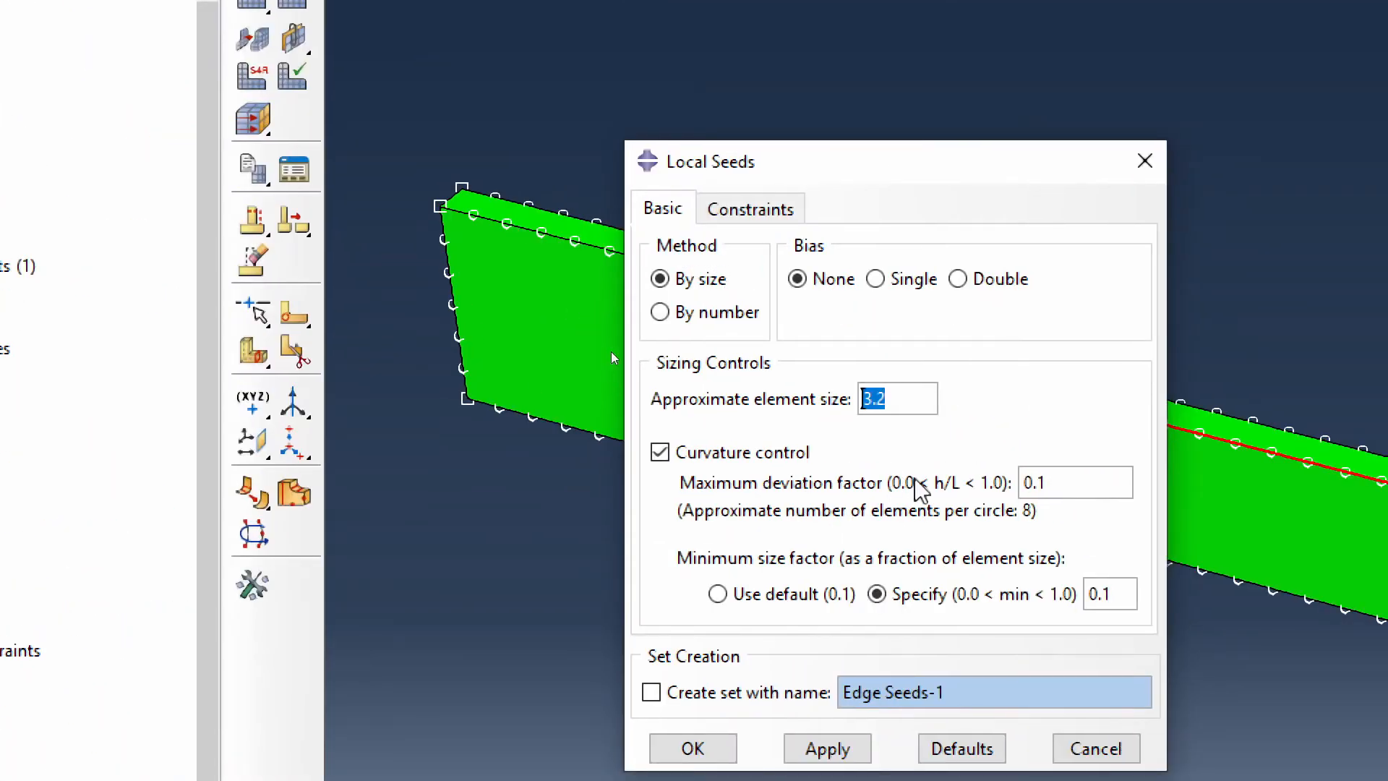
type("1.6")
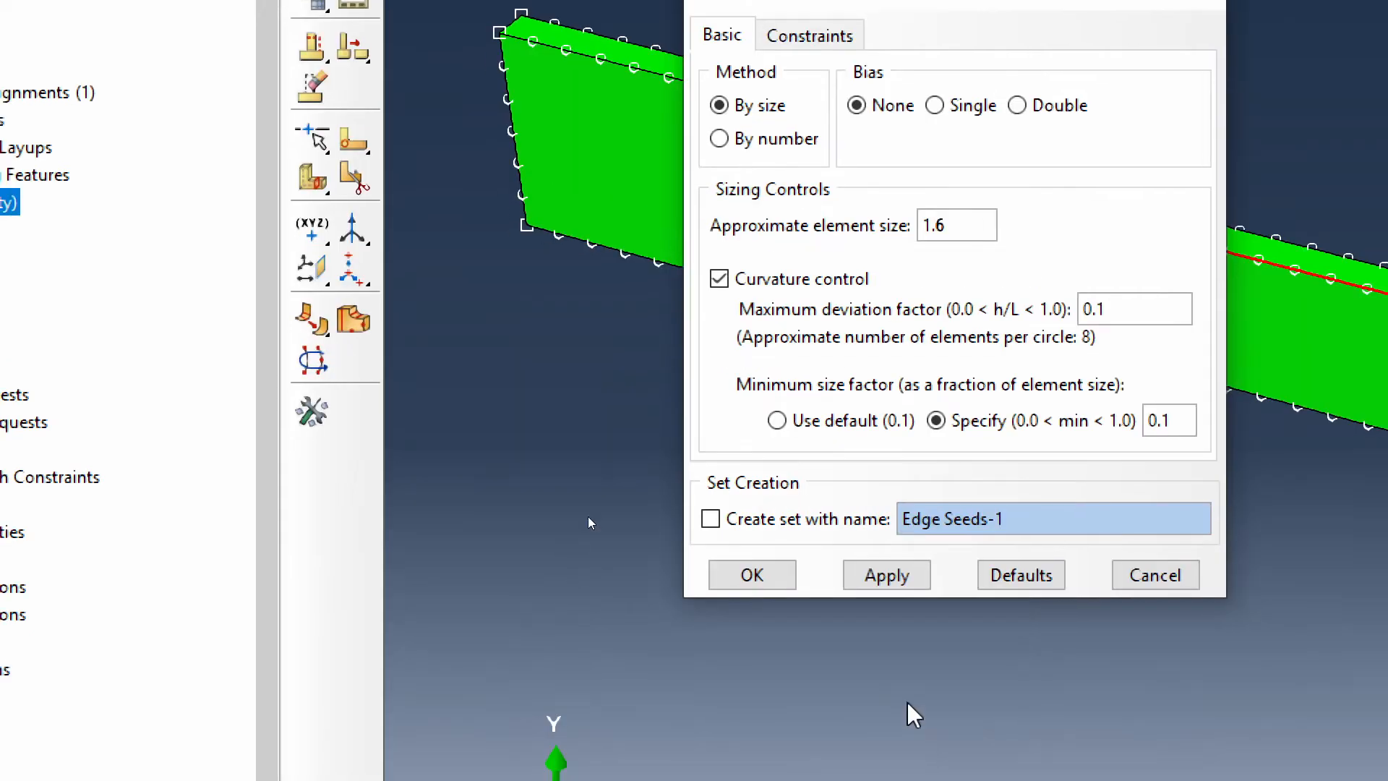
left_click(749, 577)
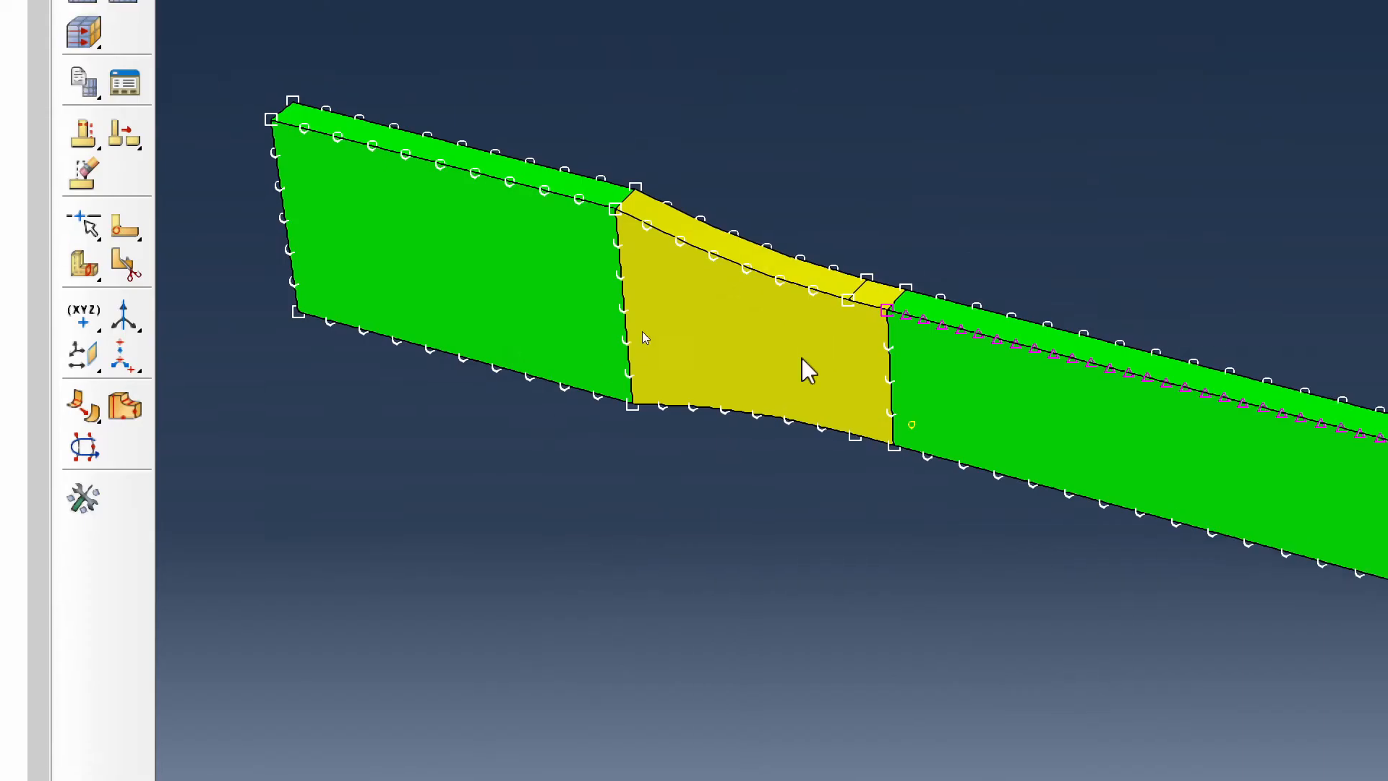
Seed the short thickness edges next to the gauge section by number with 2 elements and no bias.
left_click(898, 304)
left_click(696, 711)
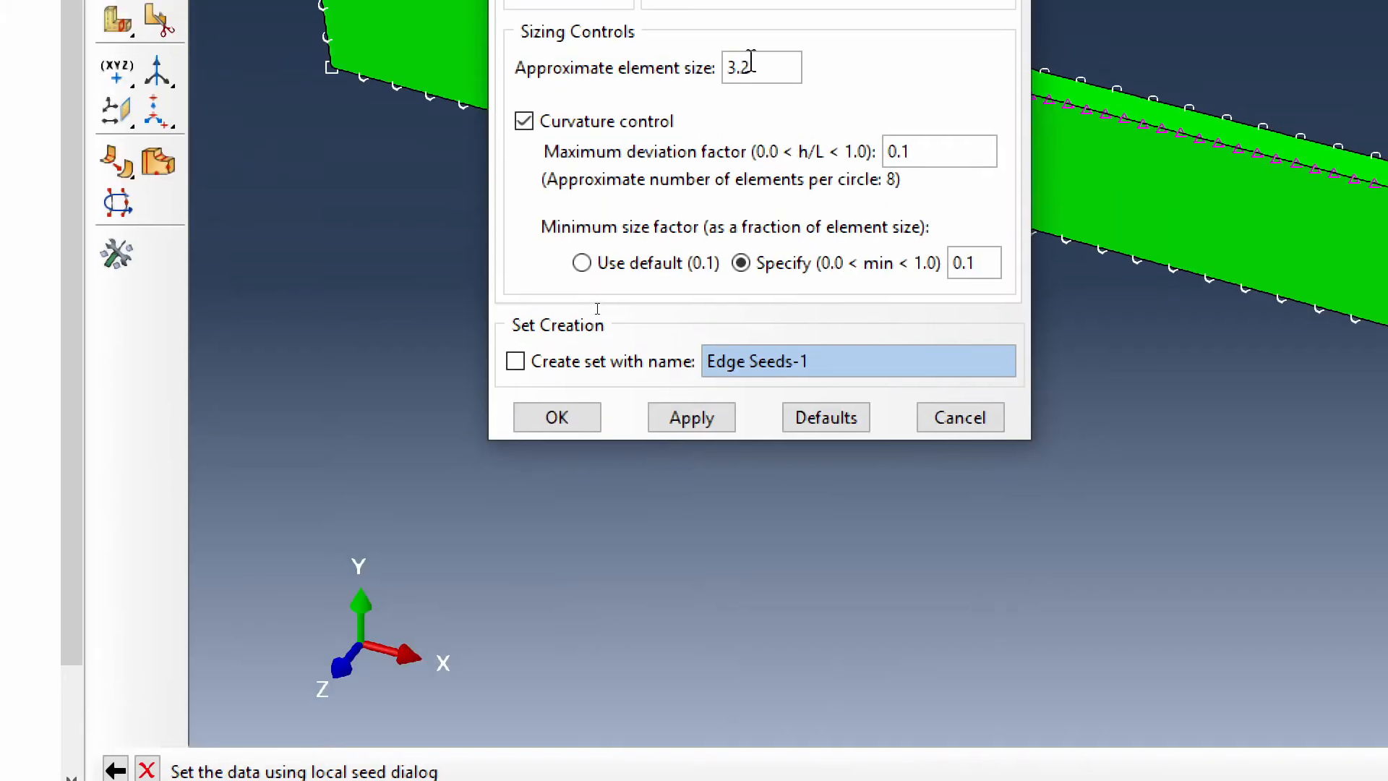
left_click_drag(752, 6, 667, 11)
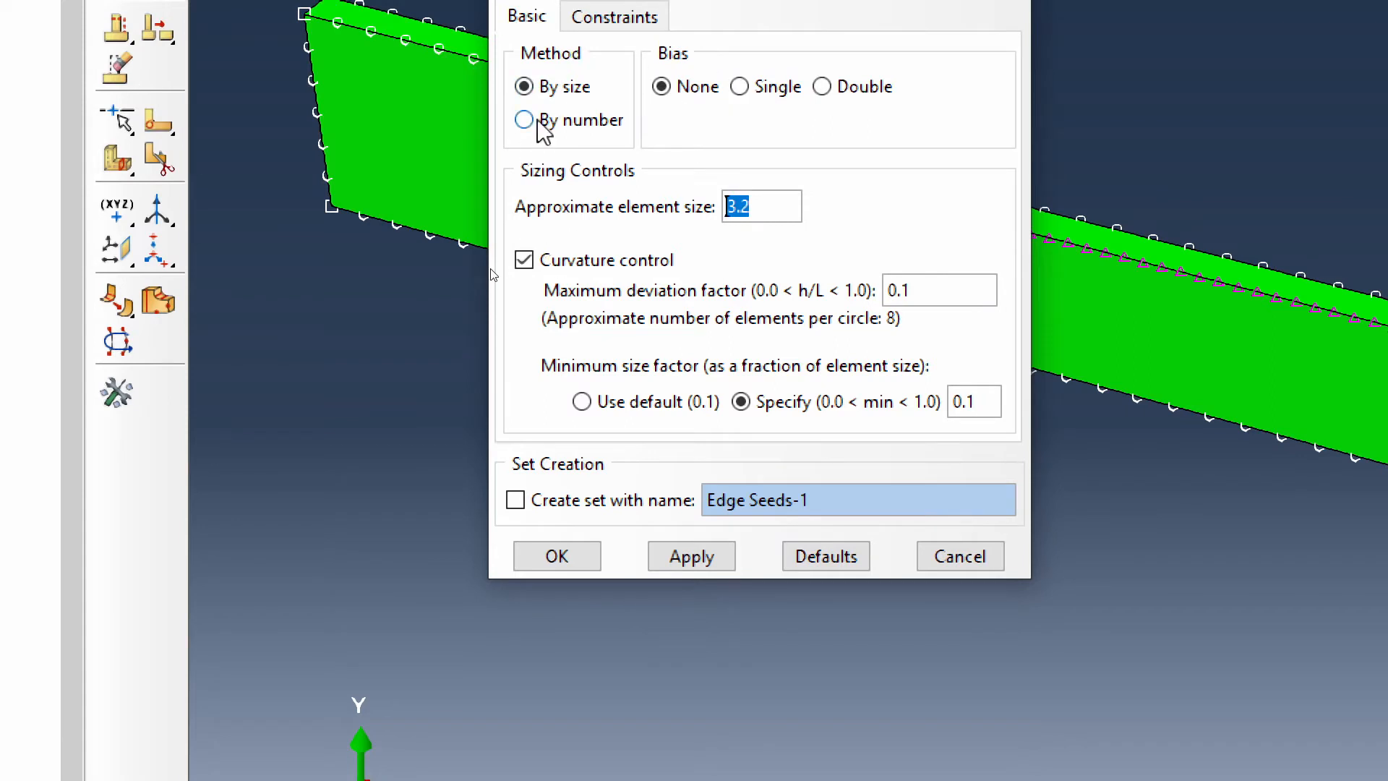
left_click(541, 122)
left_click(753, 201)
left_click(753, 201)
left_click(753, 201)
left_click(559, 415)
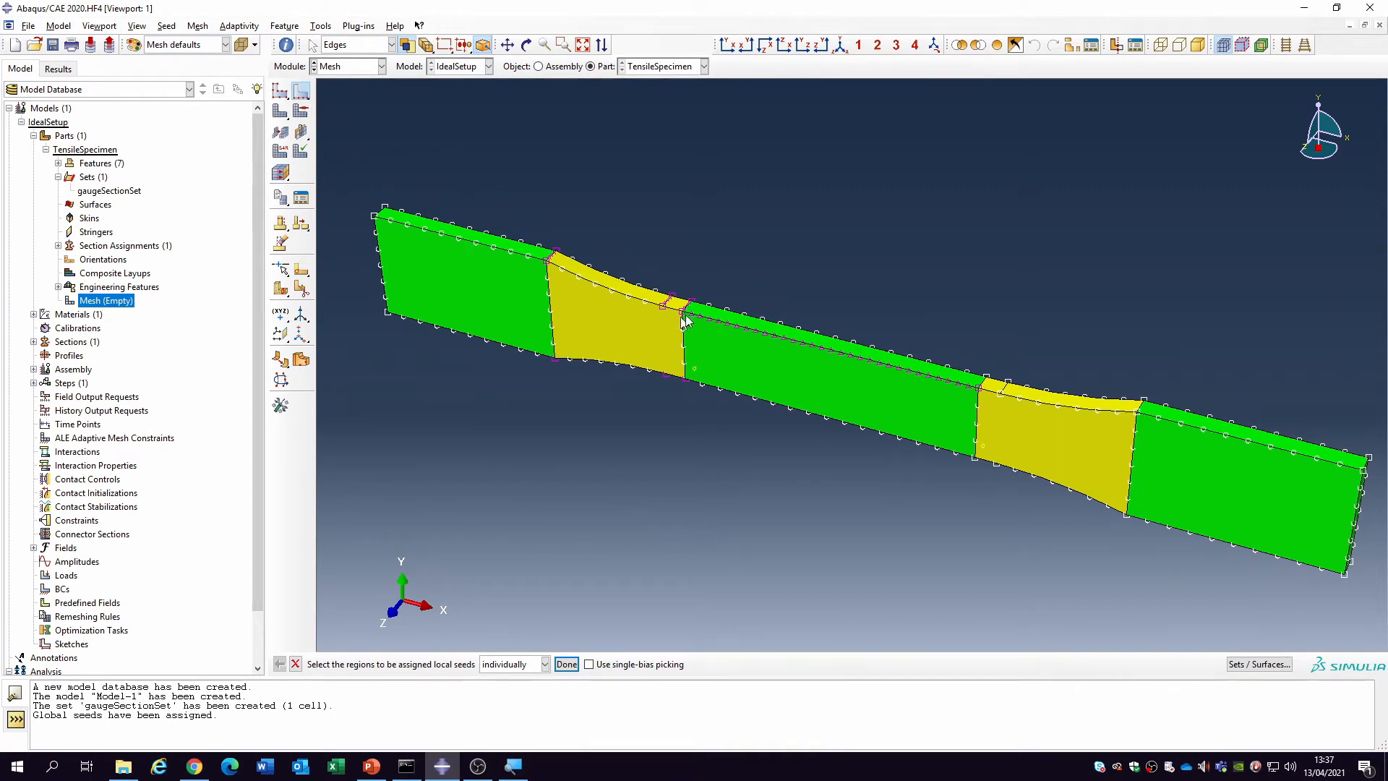
left_click(567, 663)
left_click(597, 316)
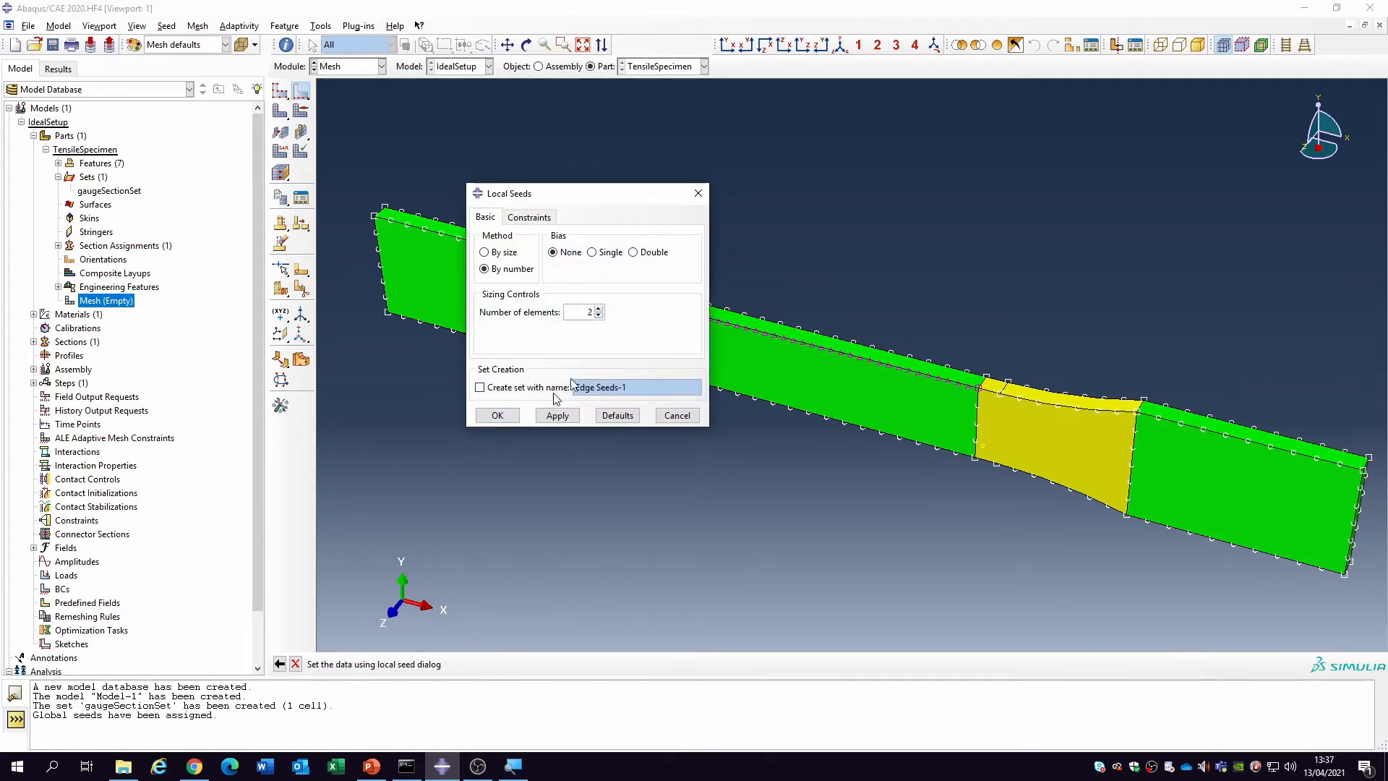
left_click(555, 416)
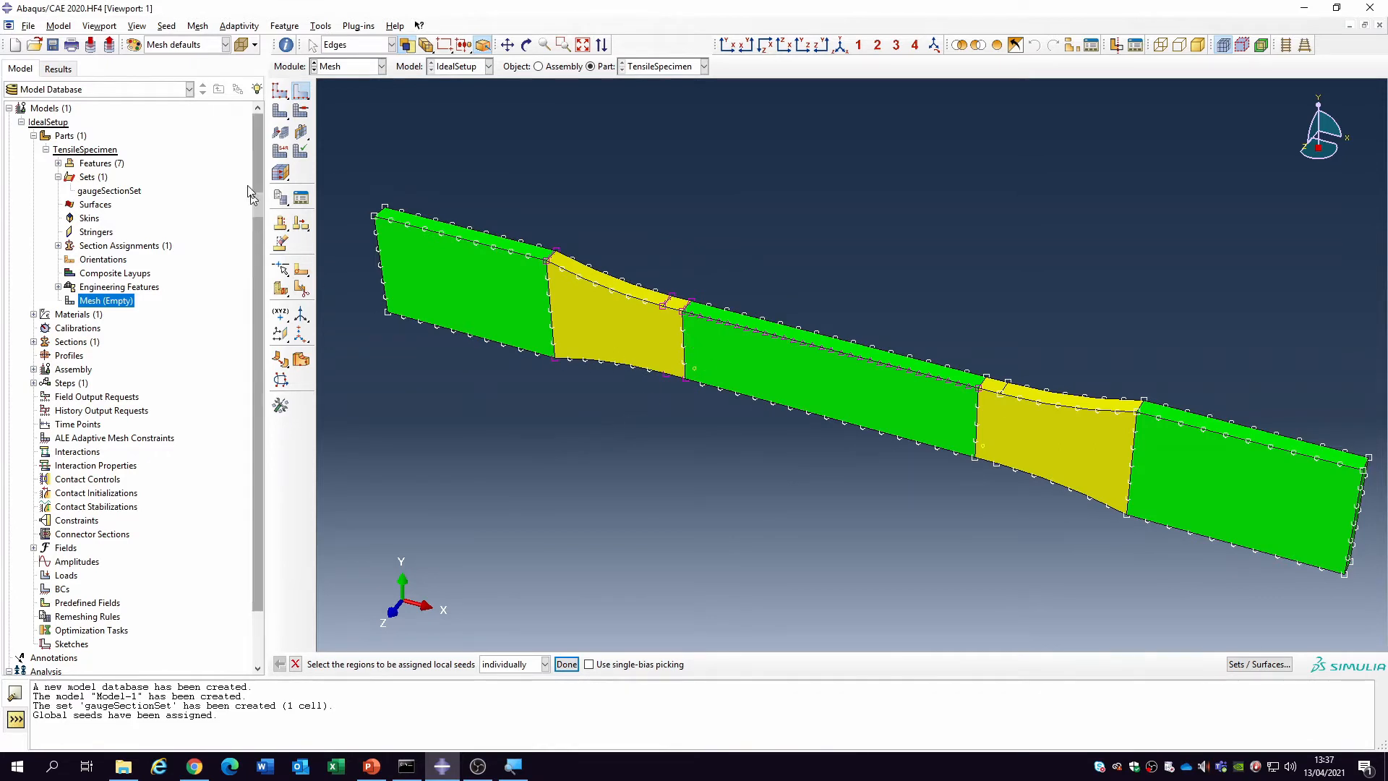
Select all cells of the tensile specimen for assigning mesh controls.
left_click(279, 131)
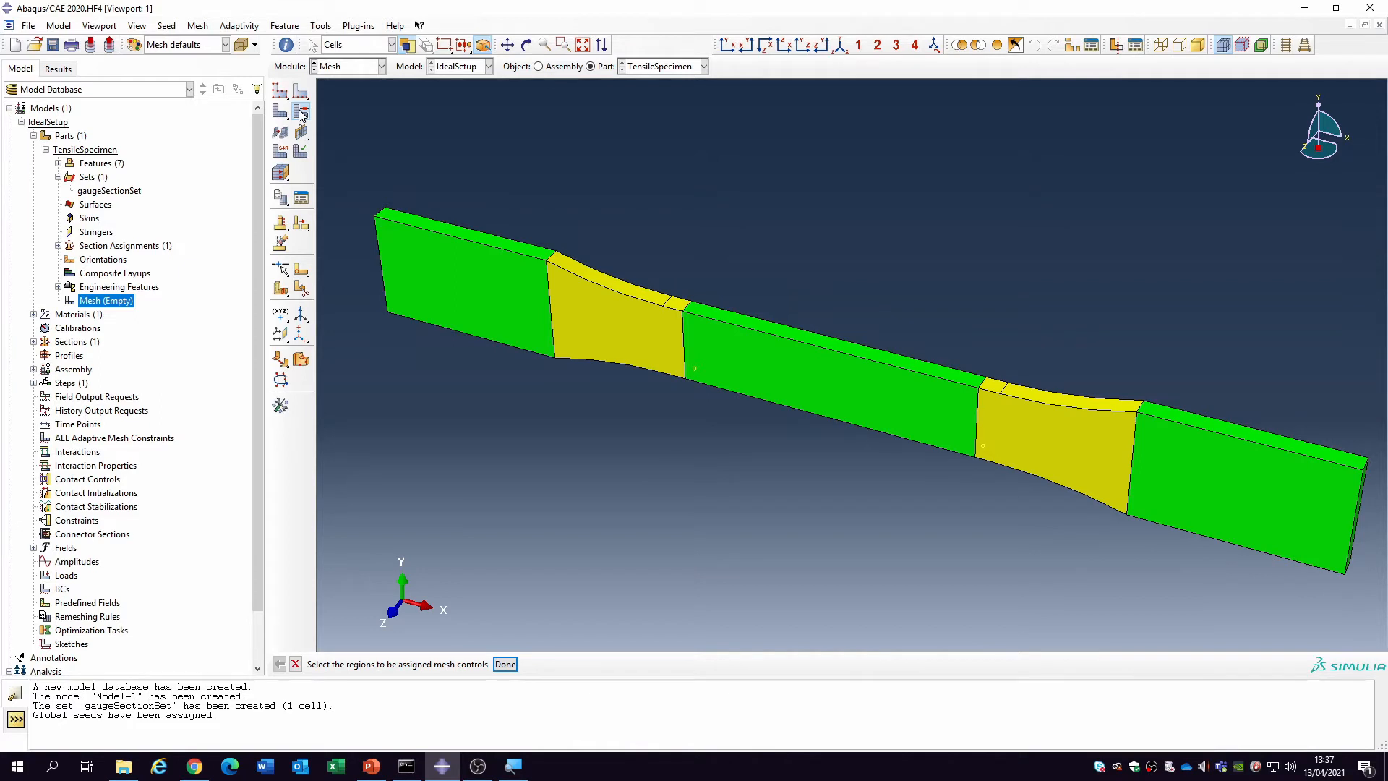
left_click_drag(334, 149, 1304, 613)
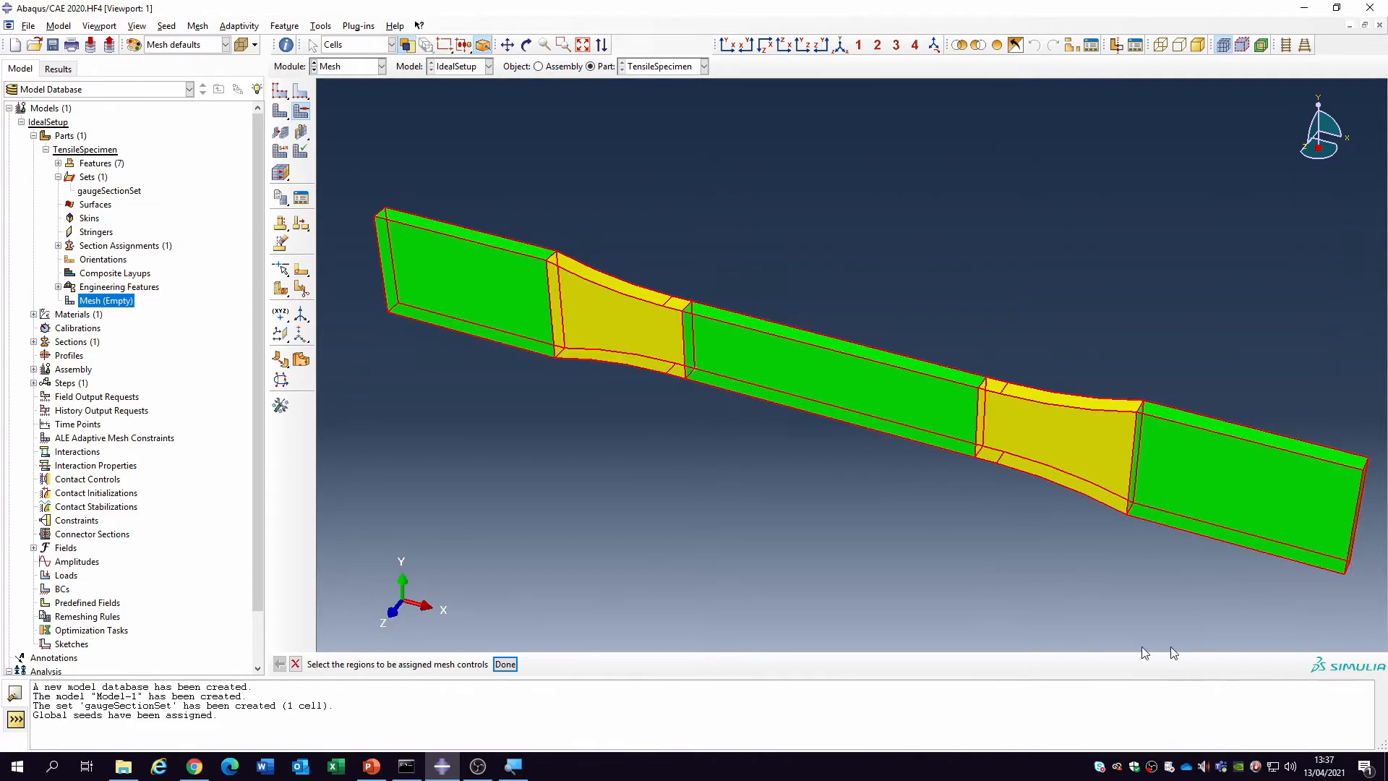
left_click(510, 664)
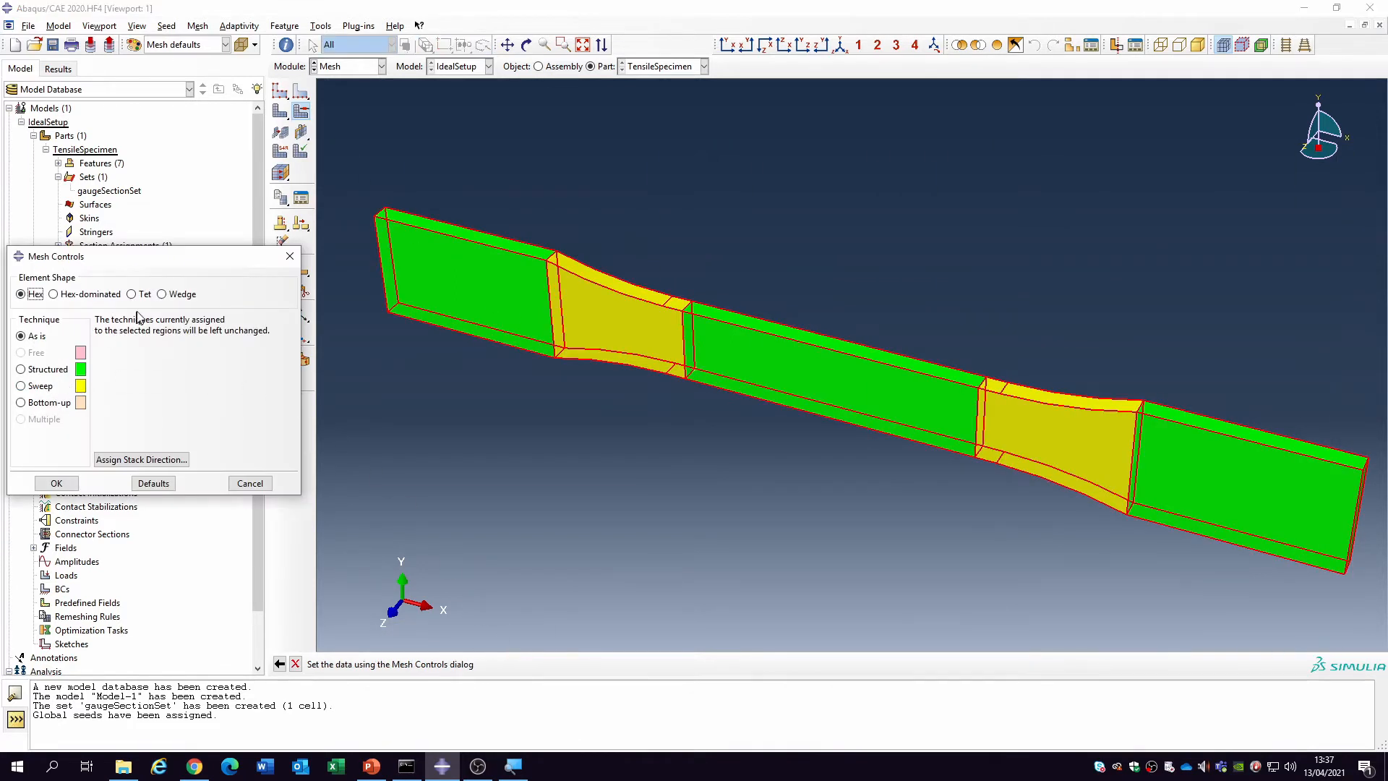
Try to assign the Structured meshing technique to all selected cells.
left_click(41, 370)
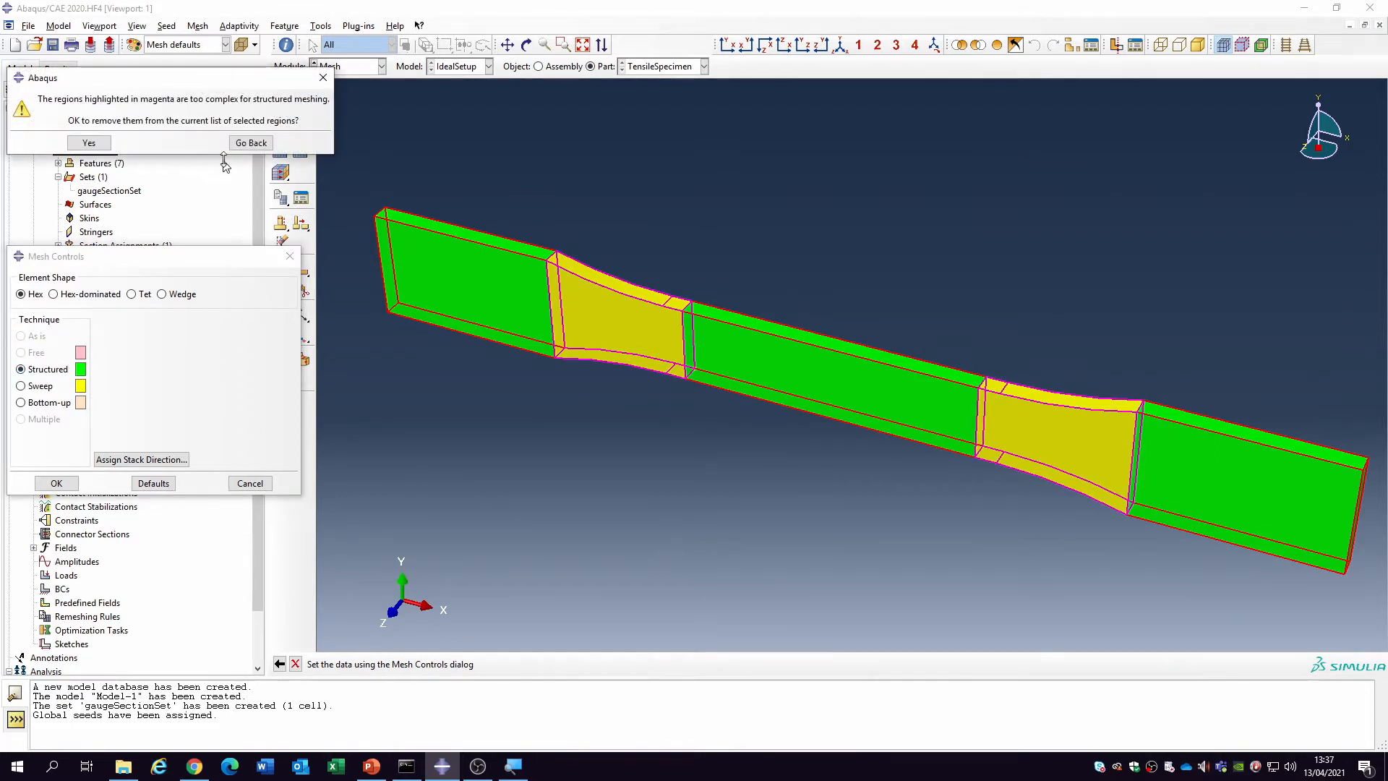
left_click(247, 145)
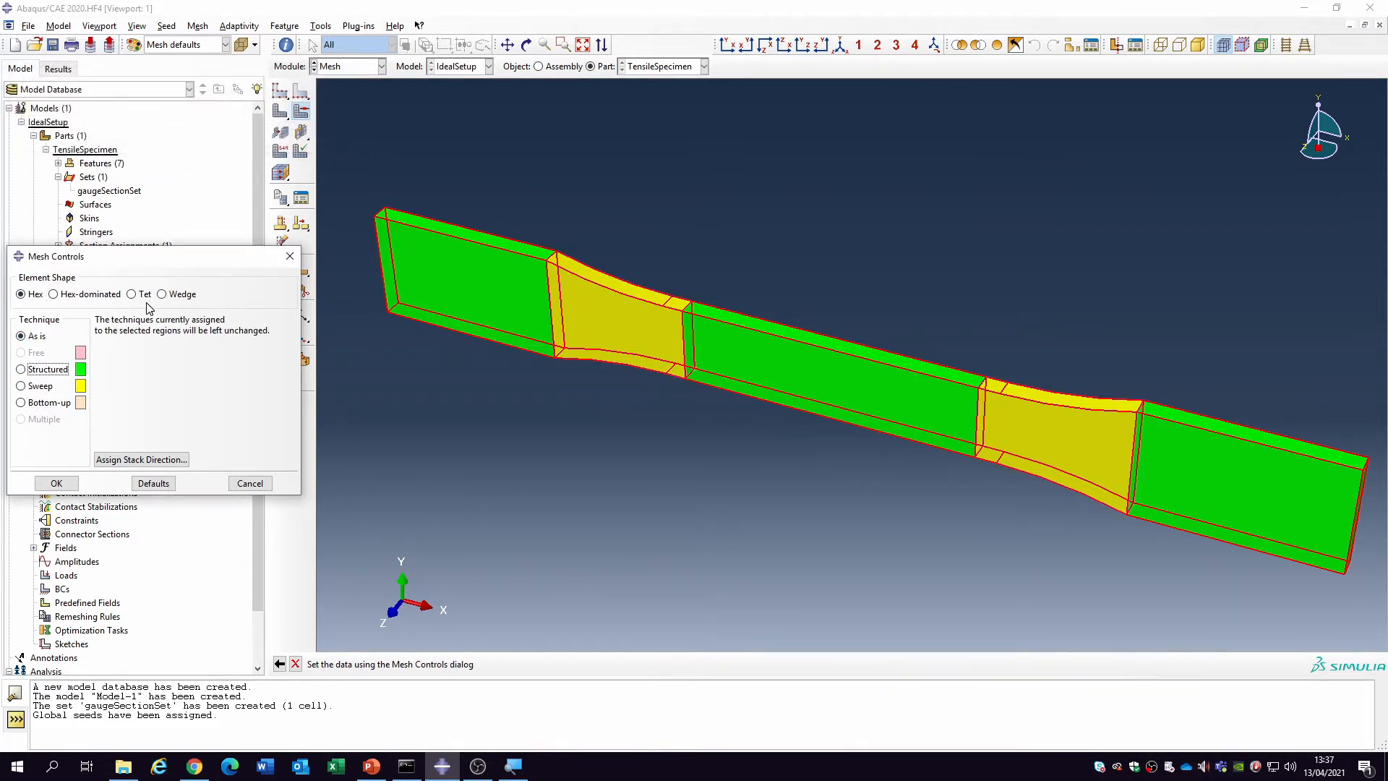
left_click(21, 370)
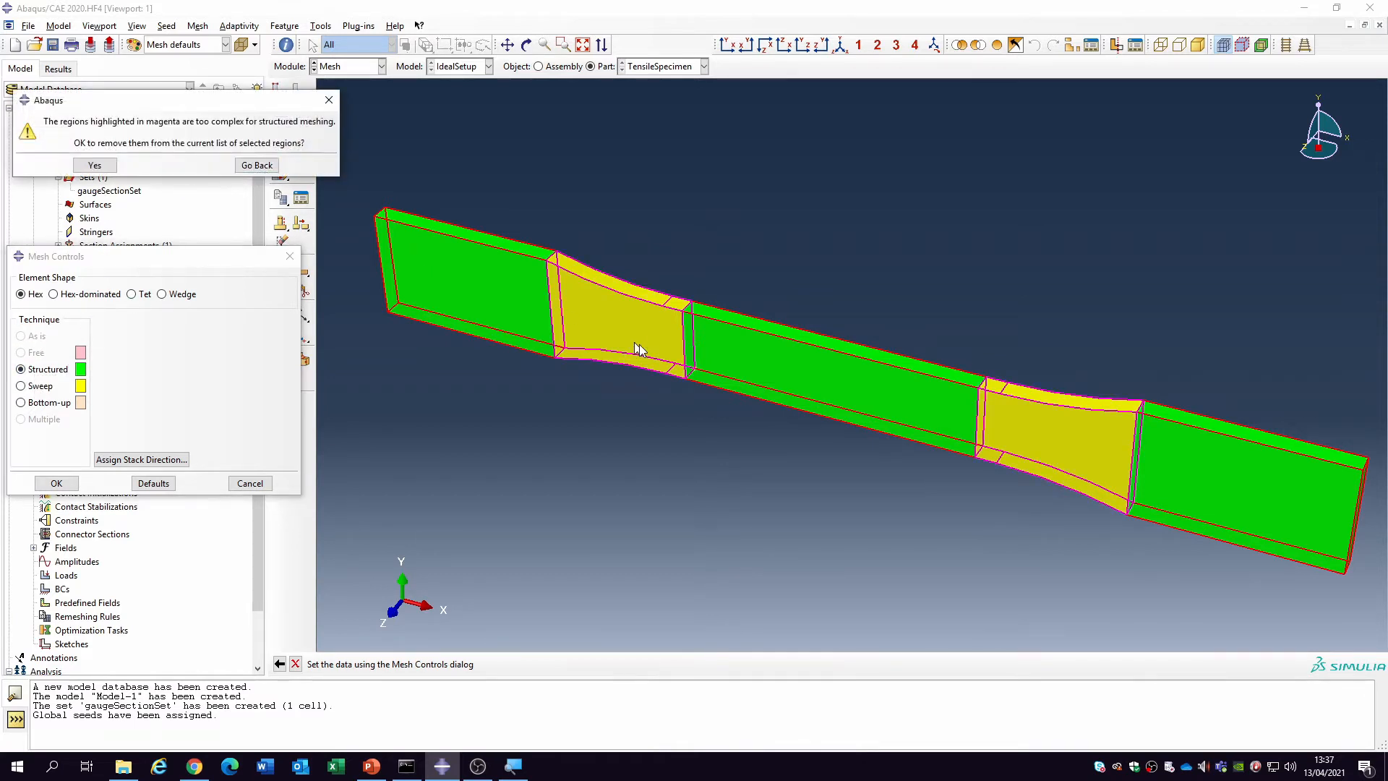
left_click(257, 164)
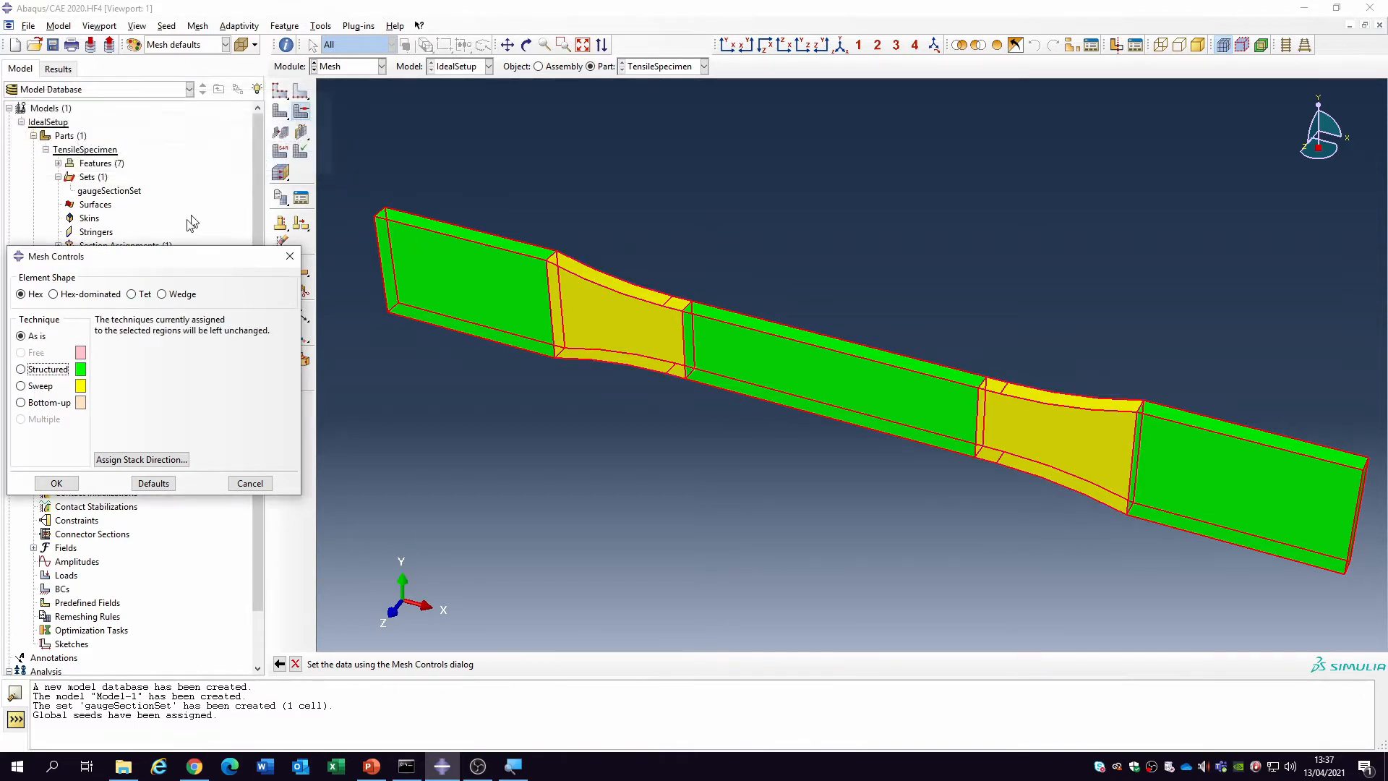
Assign the Sweep technique with hex elements and the medial axis algorithm to all cells.
left_click(41, 387)
left_click(134, 337)
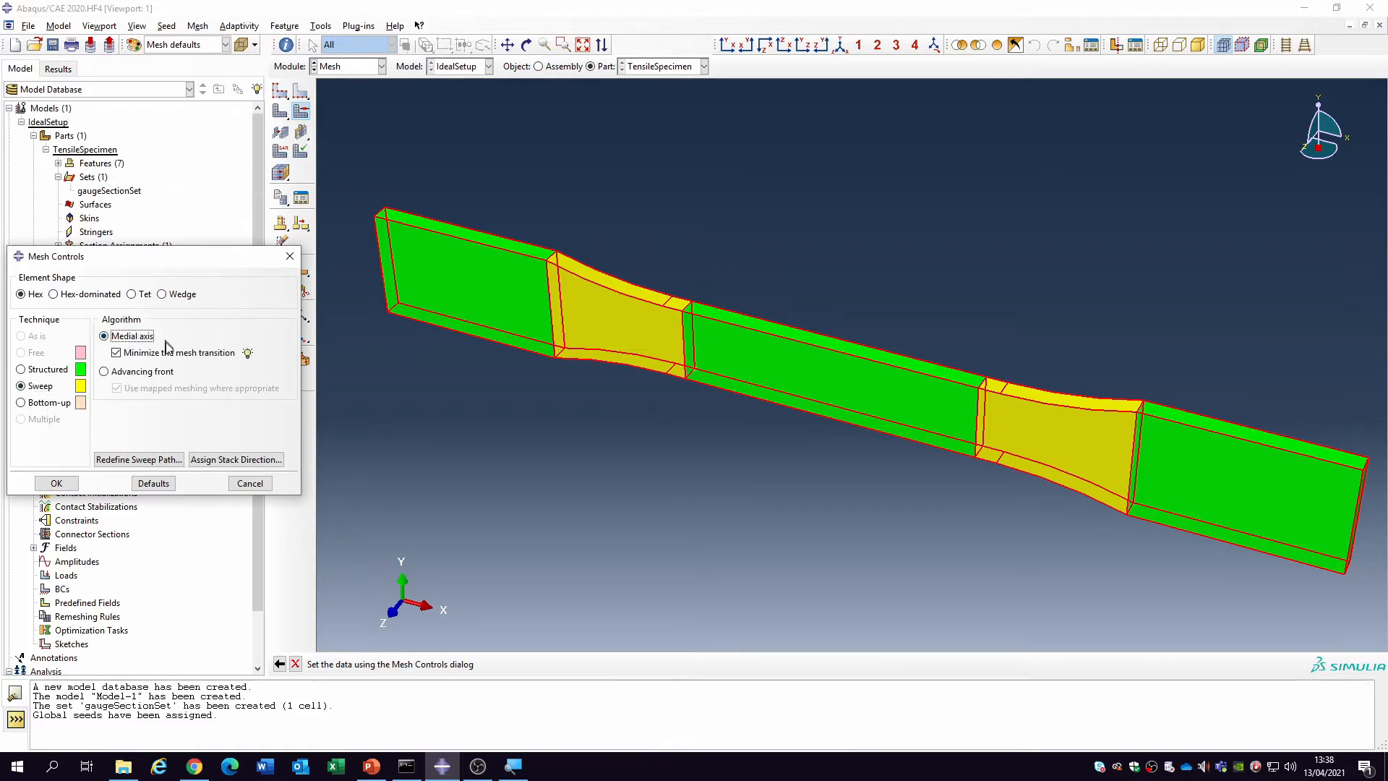
left_click(56, 483)
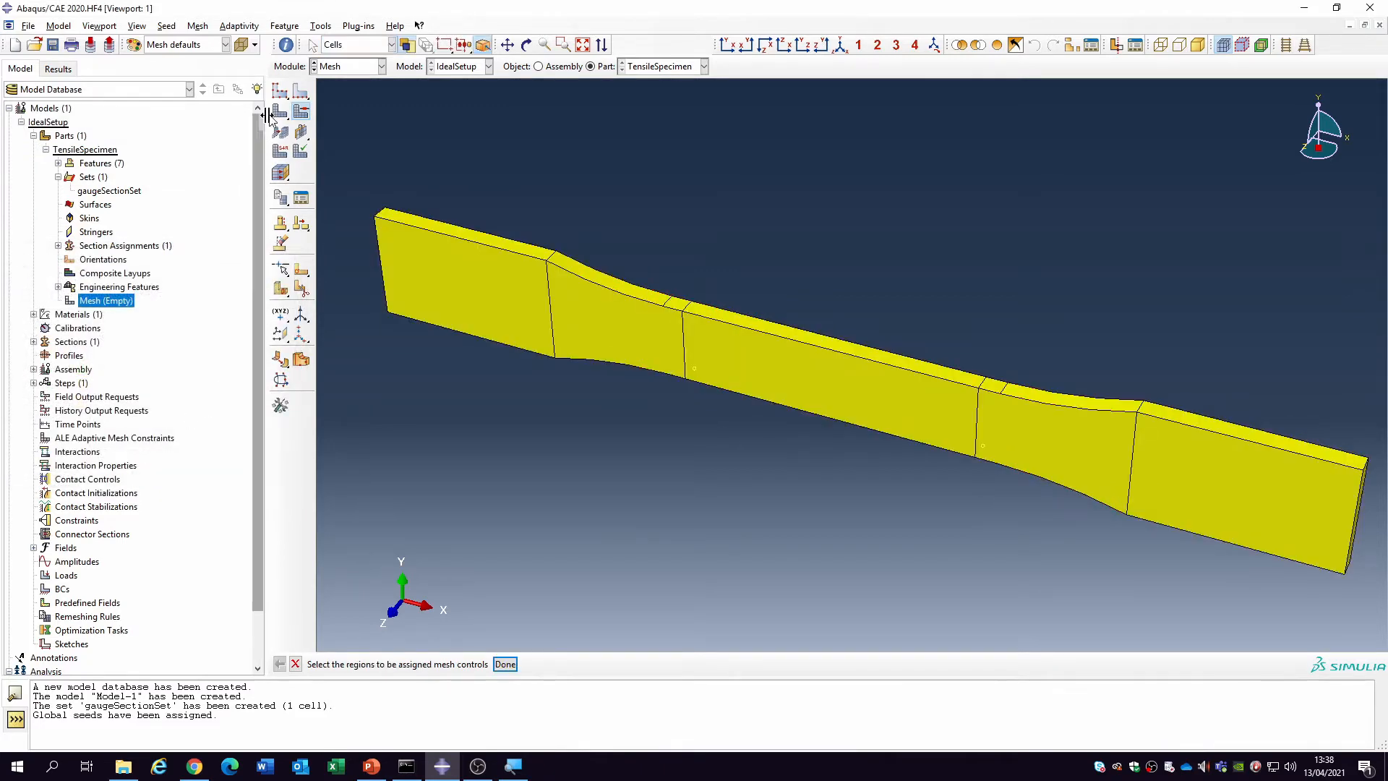
Generate the mesh on the whole TensileSpecimen part.
left_click(402, 664)
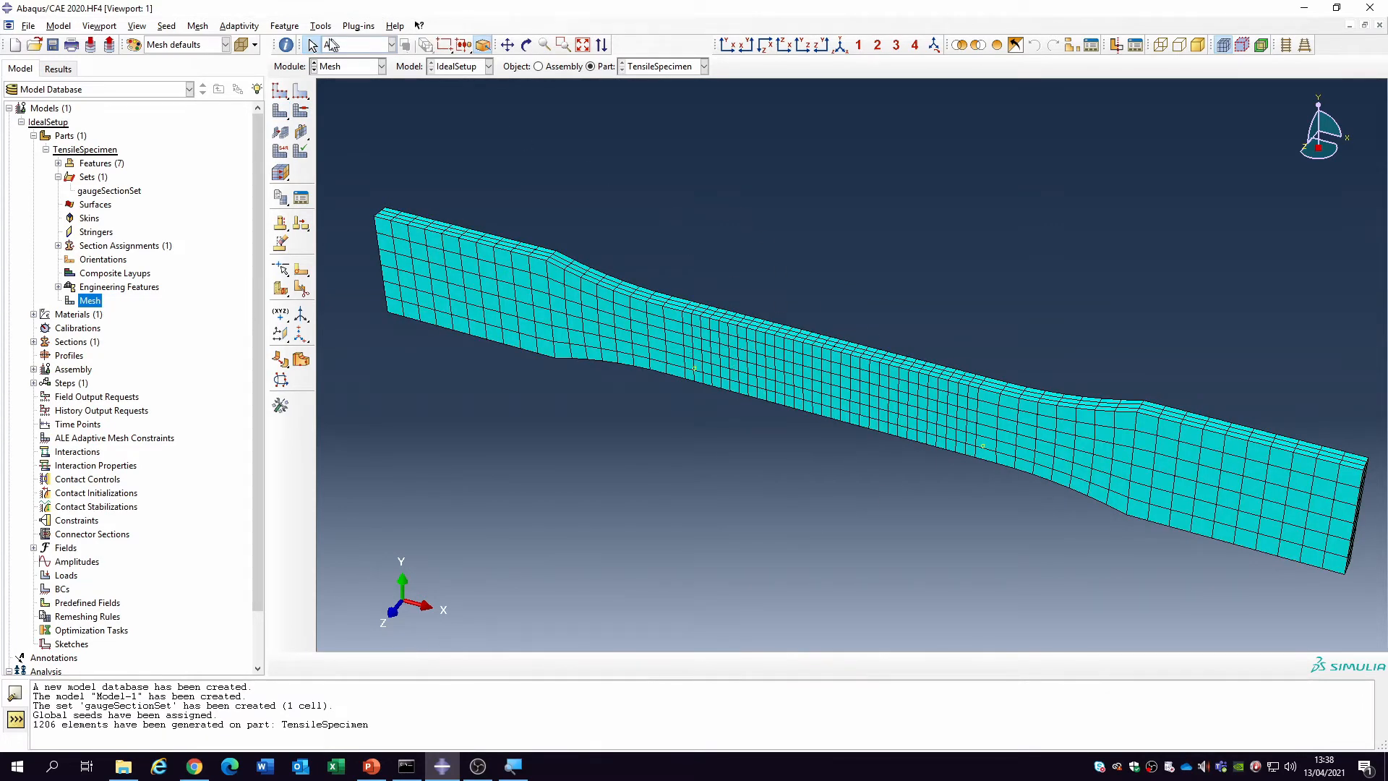
left_click(526, 45)
mouse_move(820, 363)
left_mouse_down()
mouse_move(793, 464)
mouse_move(830, 474)
mouse_move(861, 378)
mouse_move(796, 422)
mouse_move(812, 453)
mouse_move(847, 360)
mouse_move(824, 440)
mouse_move(836, 419)
mouse_move(802, 416)
mouse_move(800, 371)
mouse_move(783, 538)
mouse_move(784, 373)
mouse_move(622, 402)
mouse_move(816, 289)
mouse_move(855, 446)
mouse_move(845, 359)
mouse_move(831, 362)
left_mouse_up()
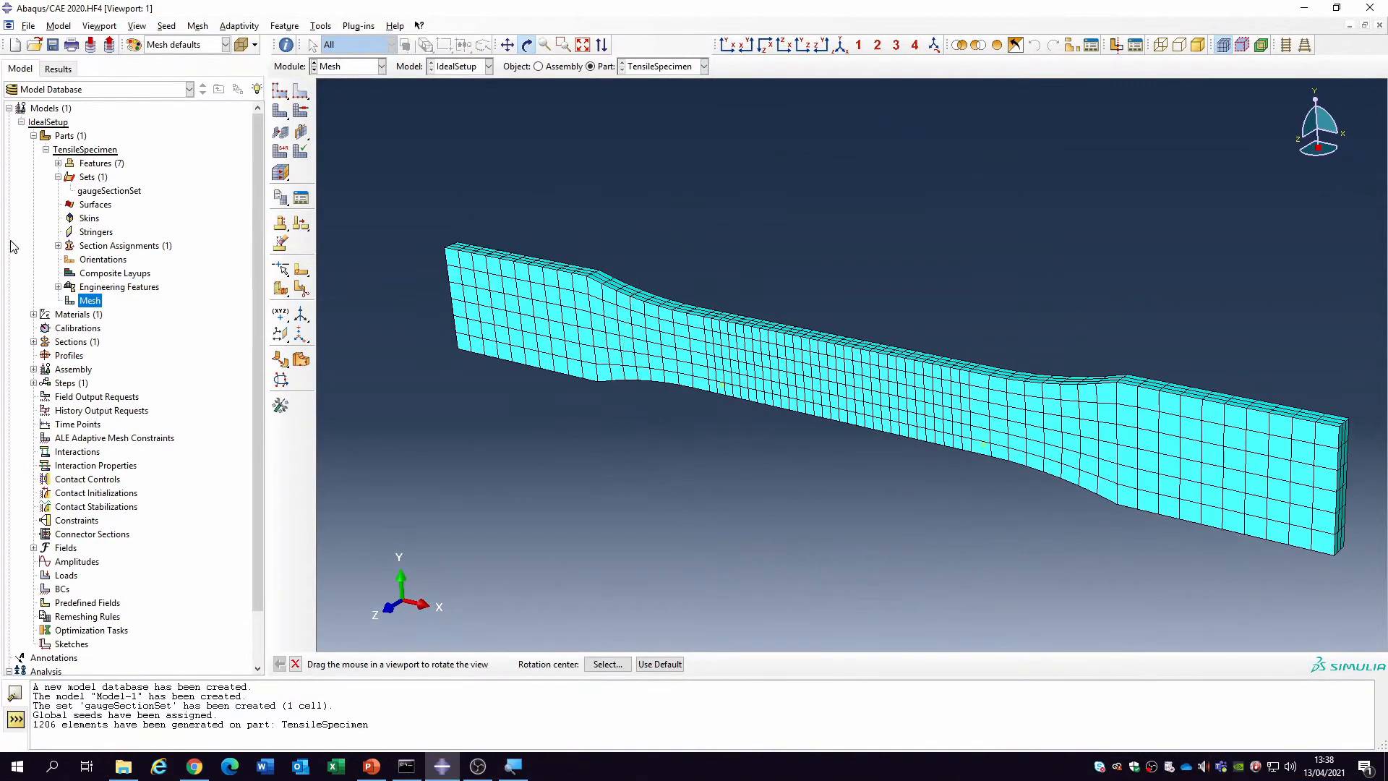
Create a dependent instance of the TensileSpecimen part in the assembly.
left_click(46, 150)
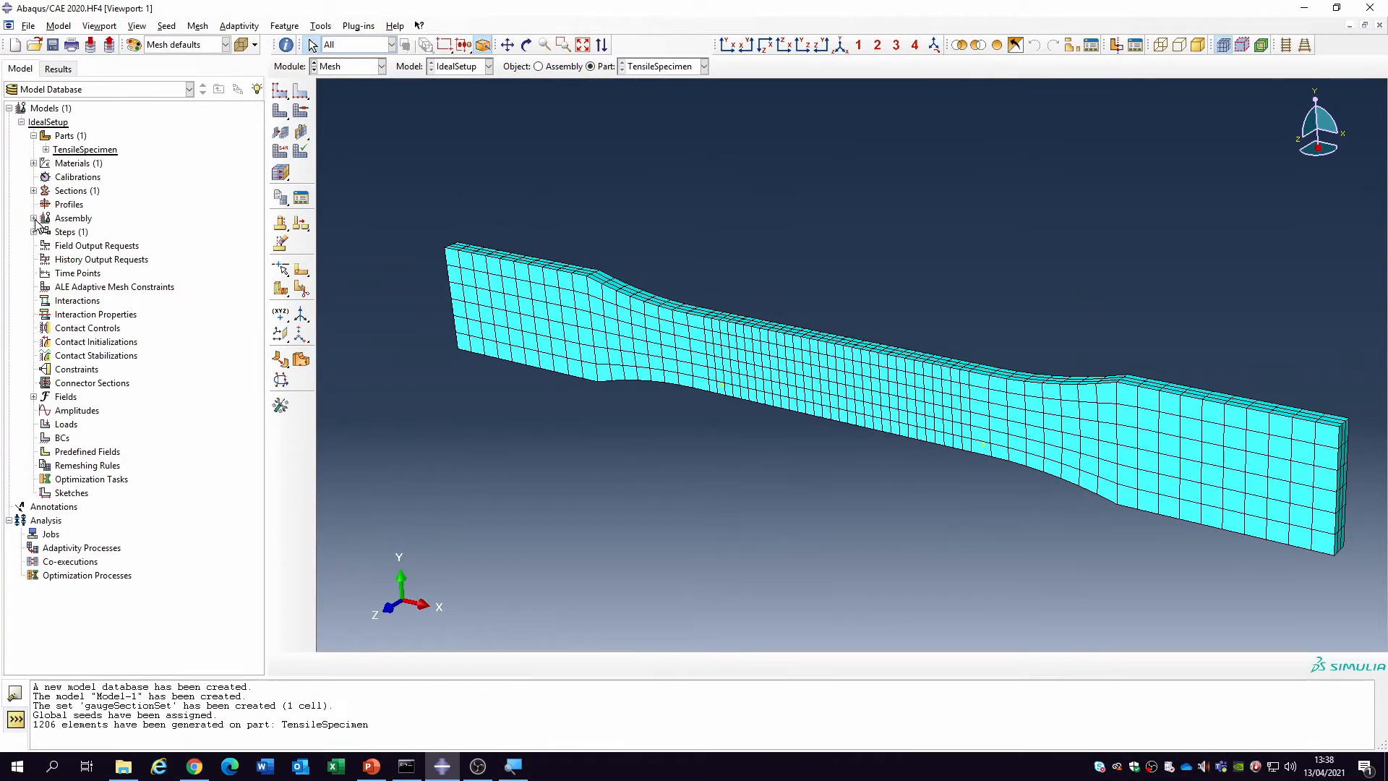
left_click(33, 219)
double_click(72, 232)
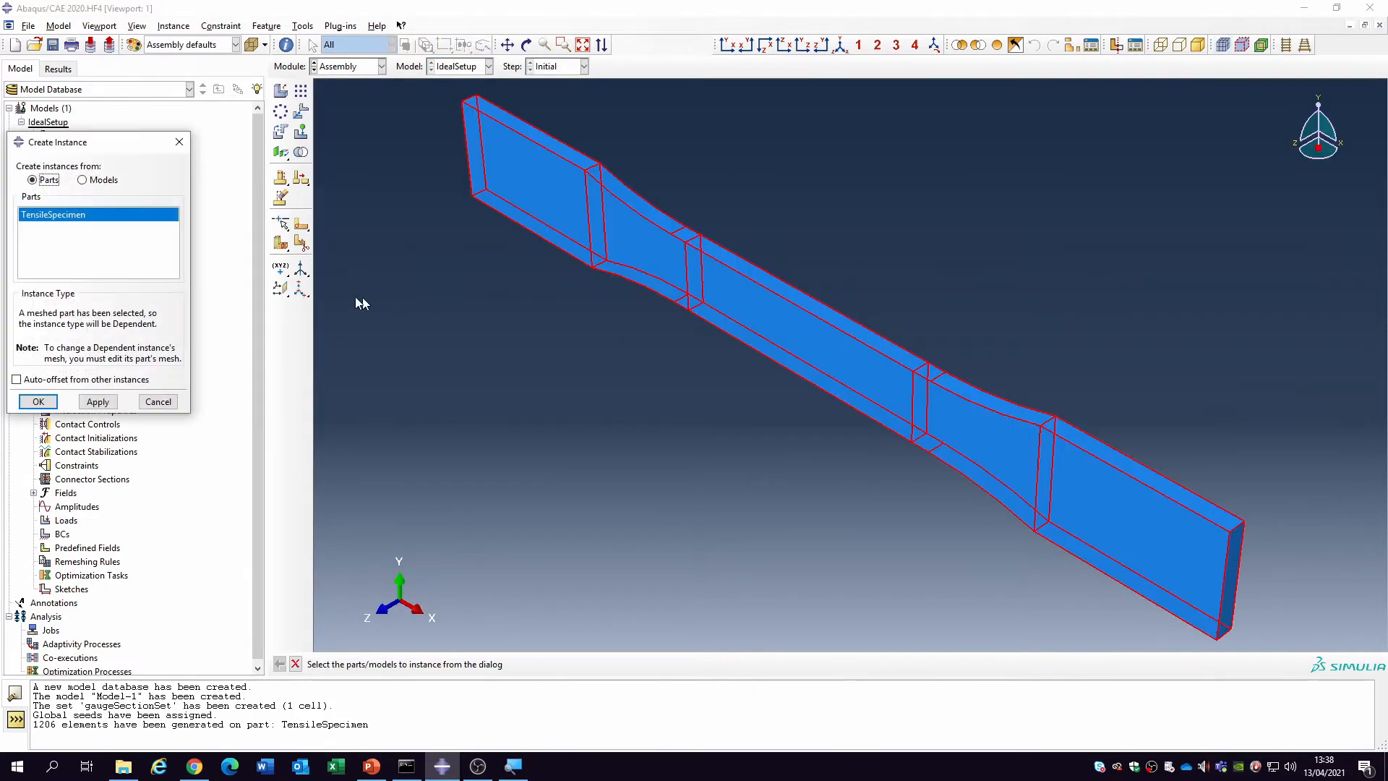
left_click(38, 402)
left_click(33, 219)
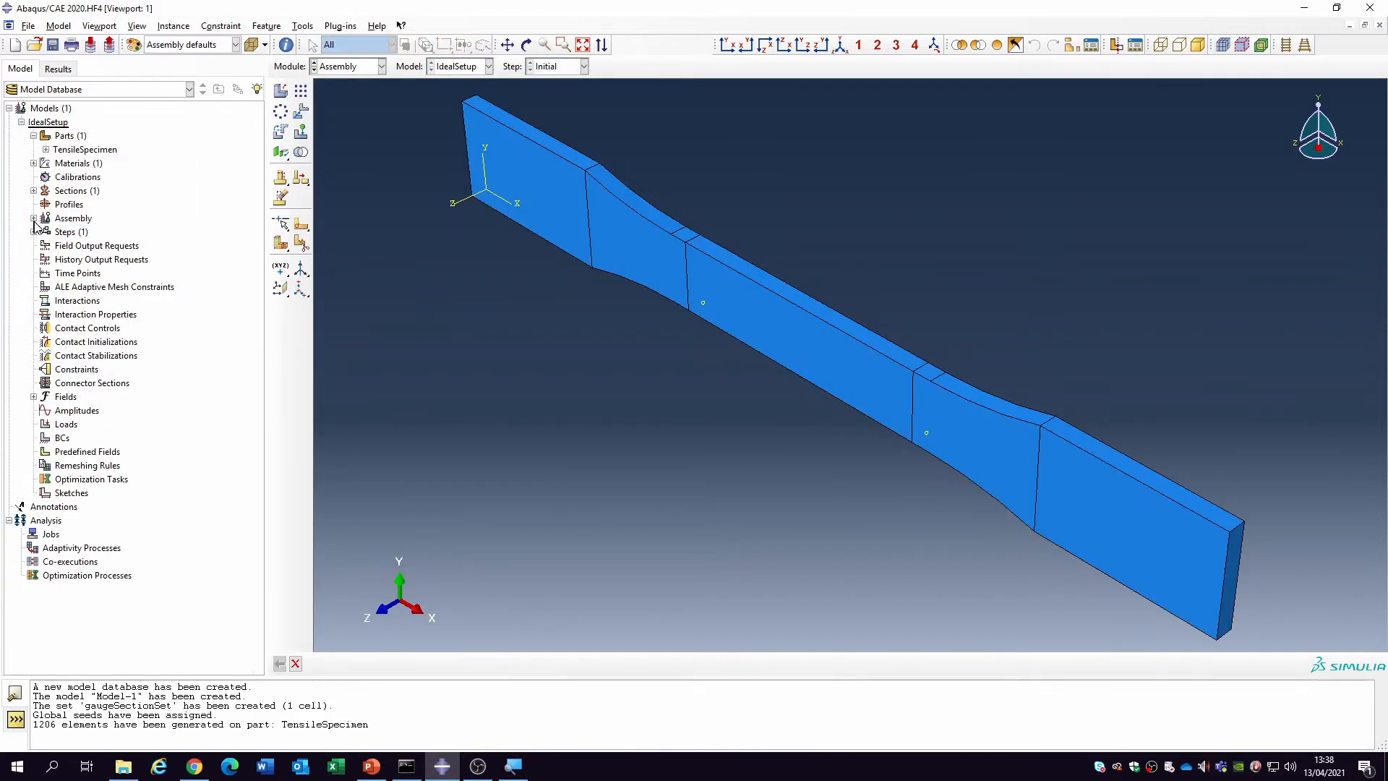
double_click(91, 259)
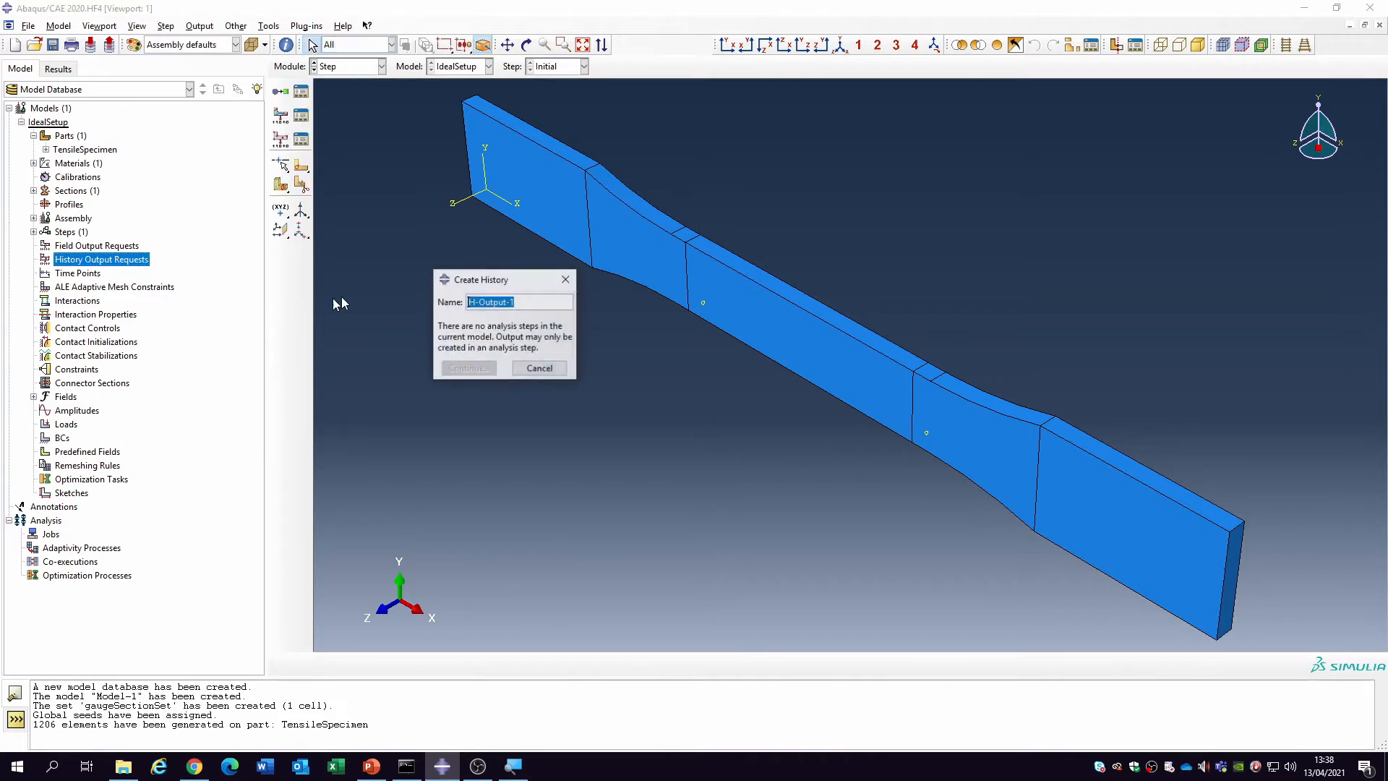
type("G")
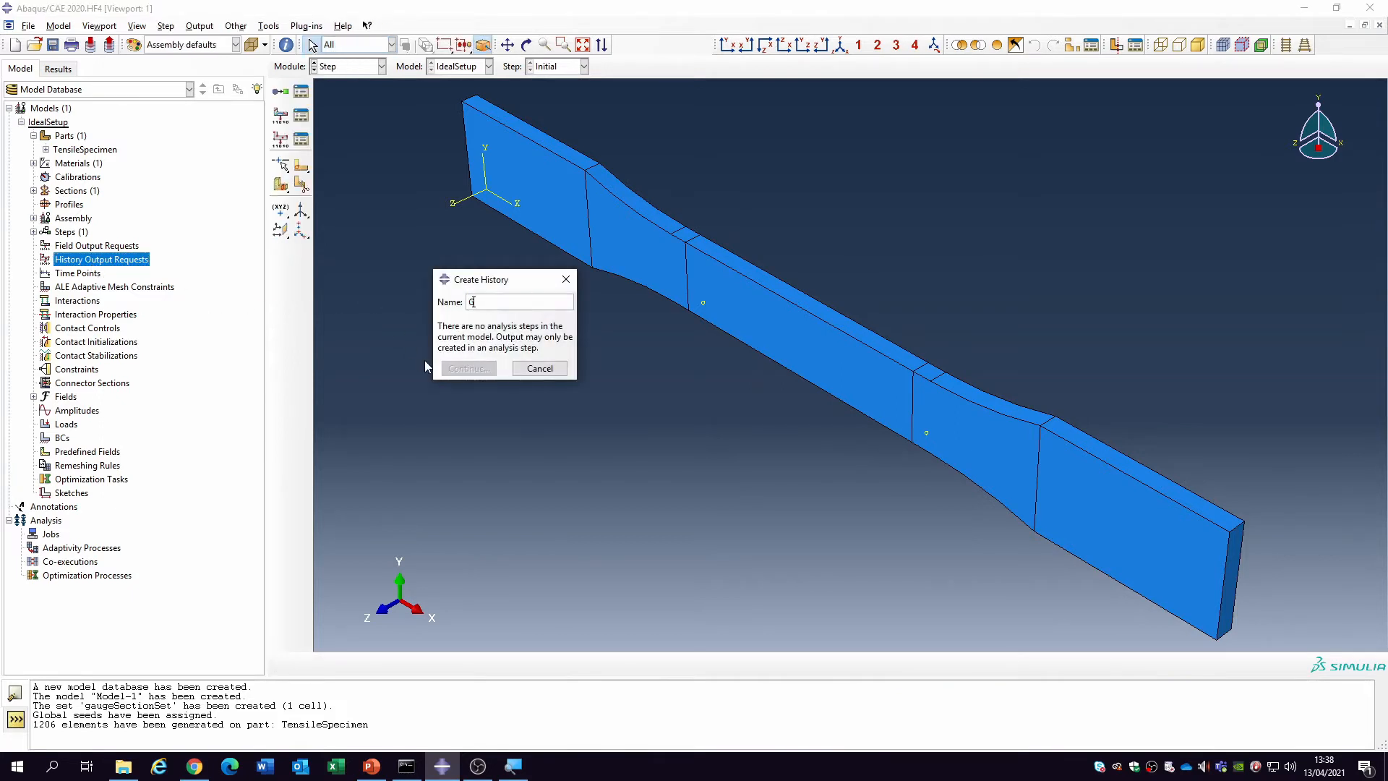
type("S_StressStrain")
left_click(540, 368)
Create a Static, General step named loadingStep after the Initial step, with time period 1 and Nlgeom off.
double_click(70, 232)
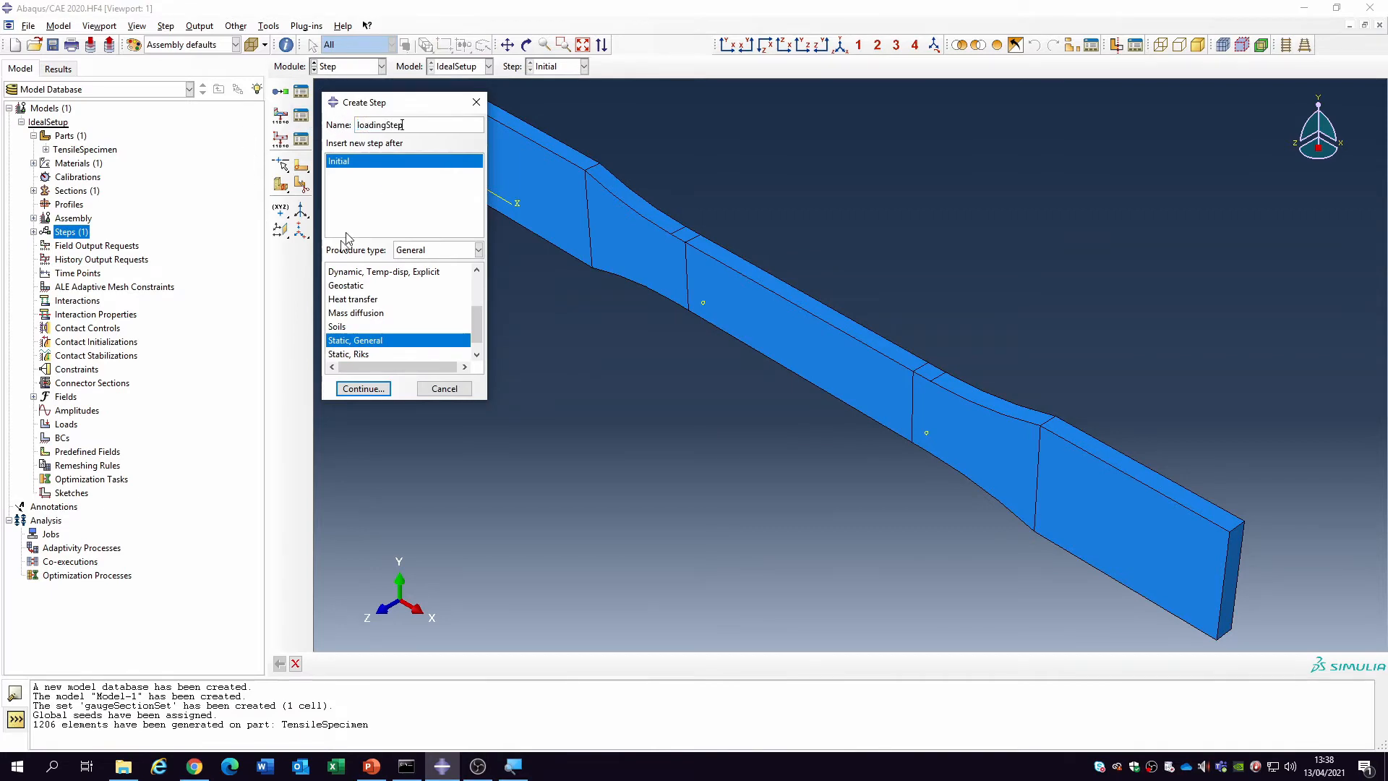
left_click(363, 388)
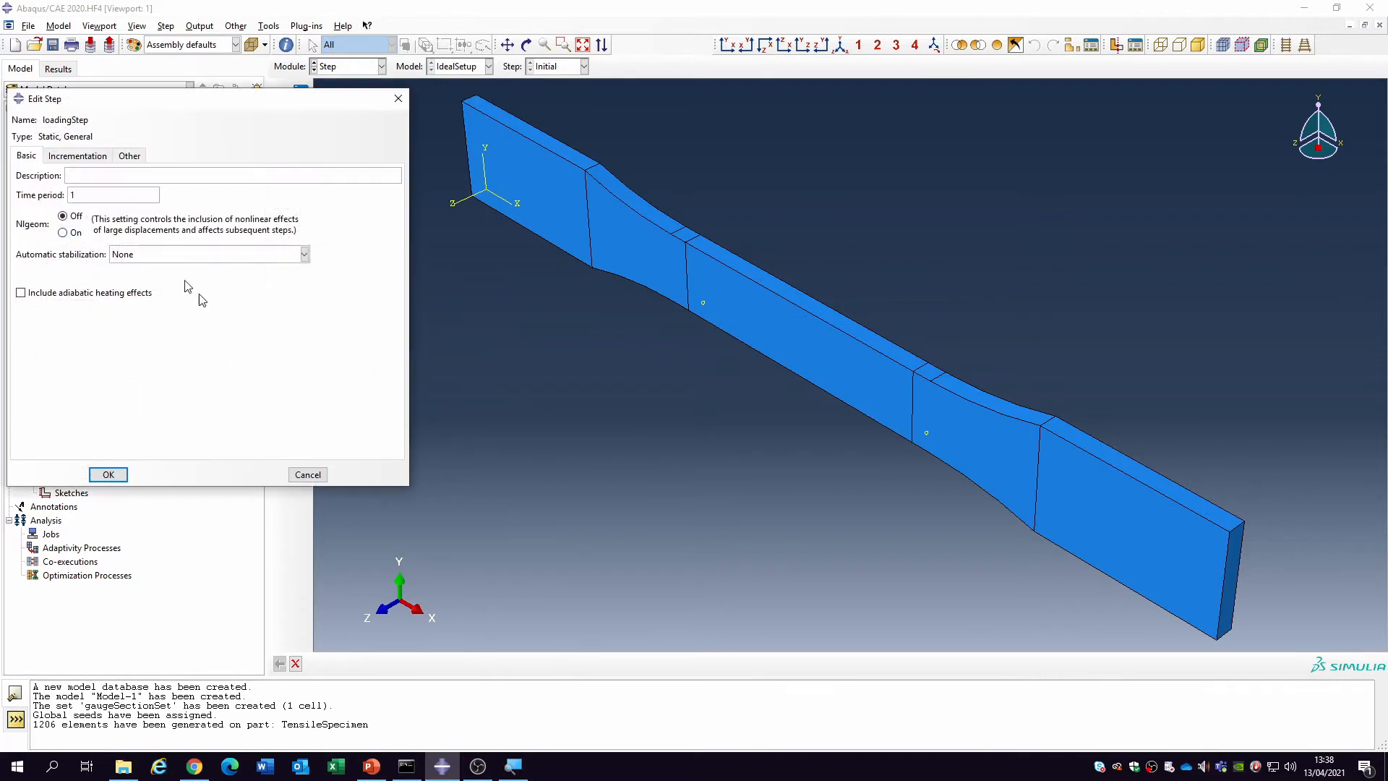
left_click(108, 474)
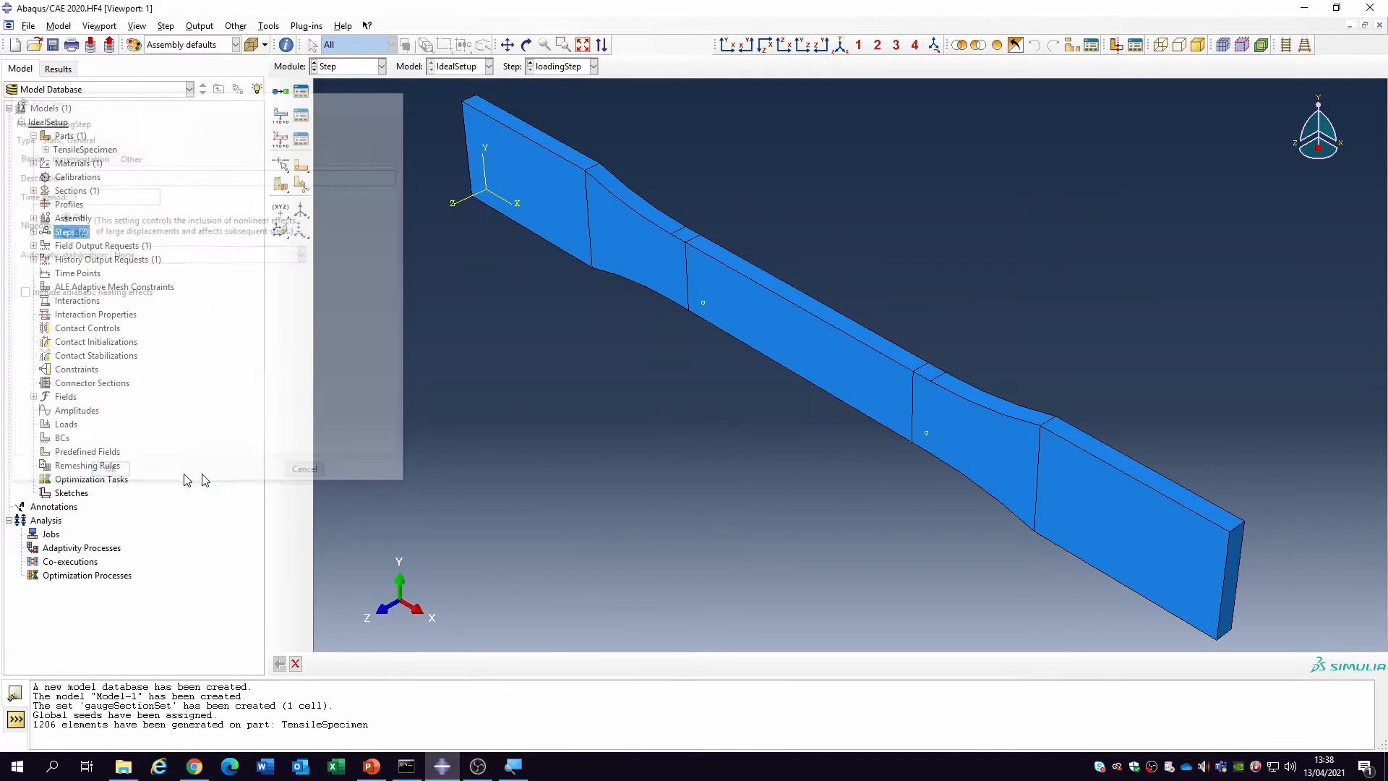
Create a history output request named GS_StressStrain in loadingStep with the TensileSpecimen-1.gaugeSectionSet set as its domain.
double_click(91, 260)
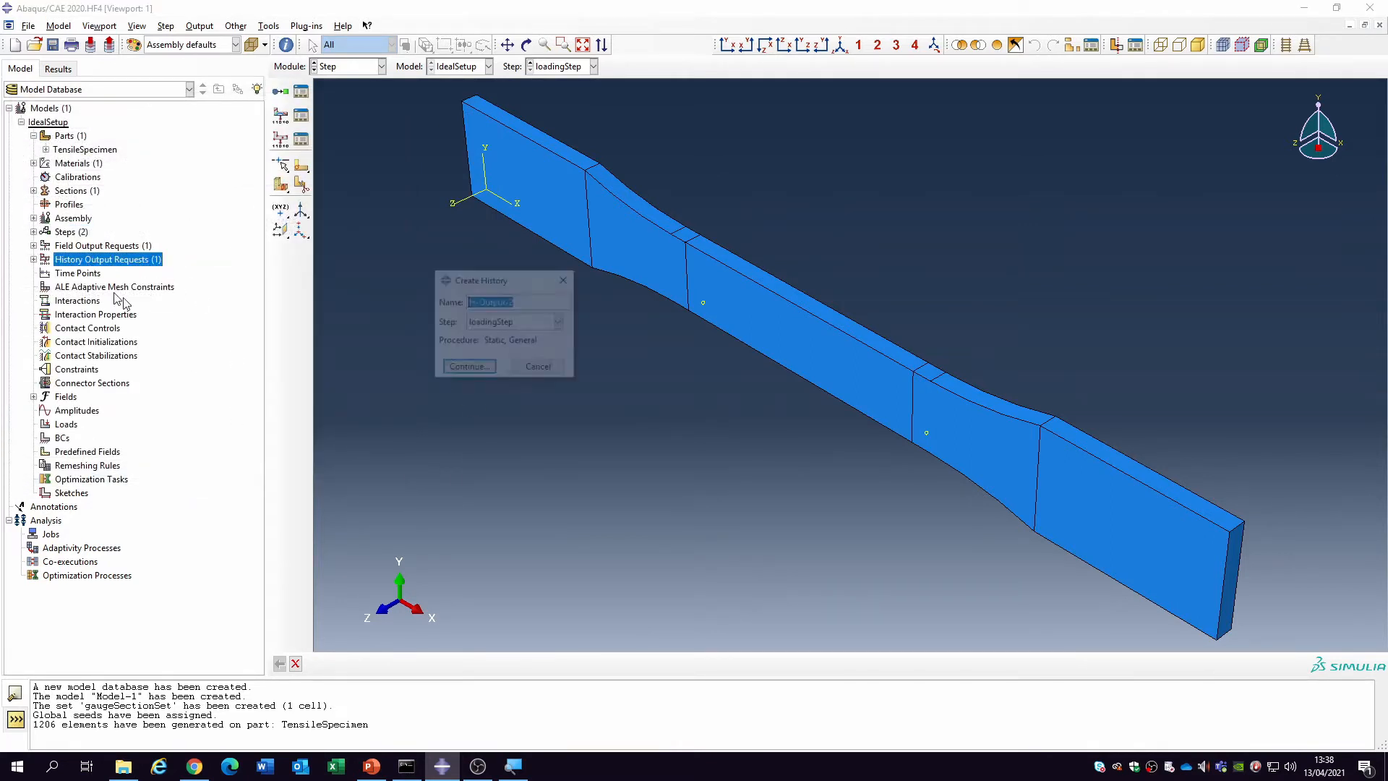
type("GS_StressStrain")
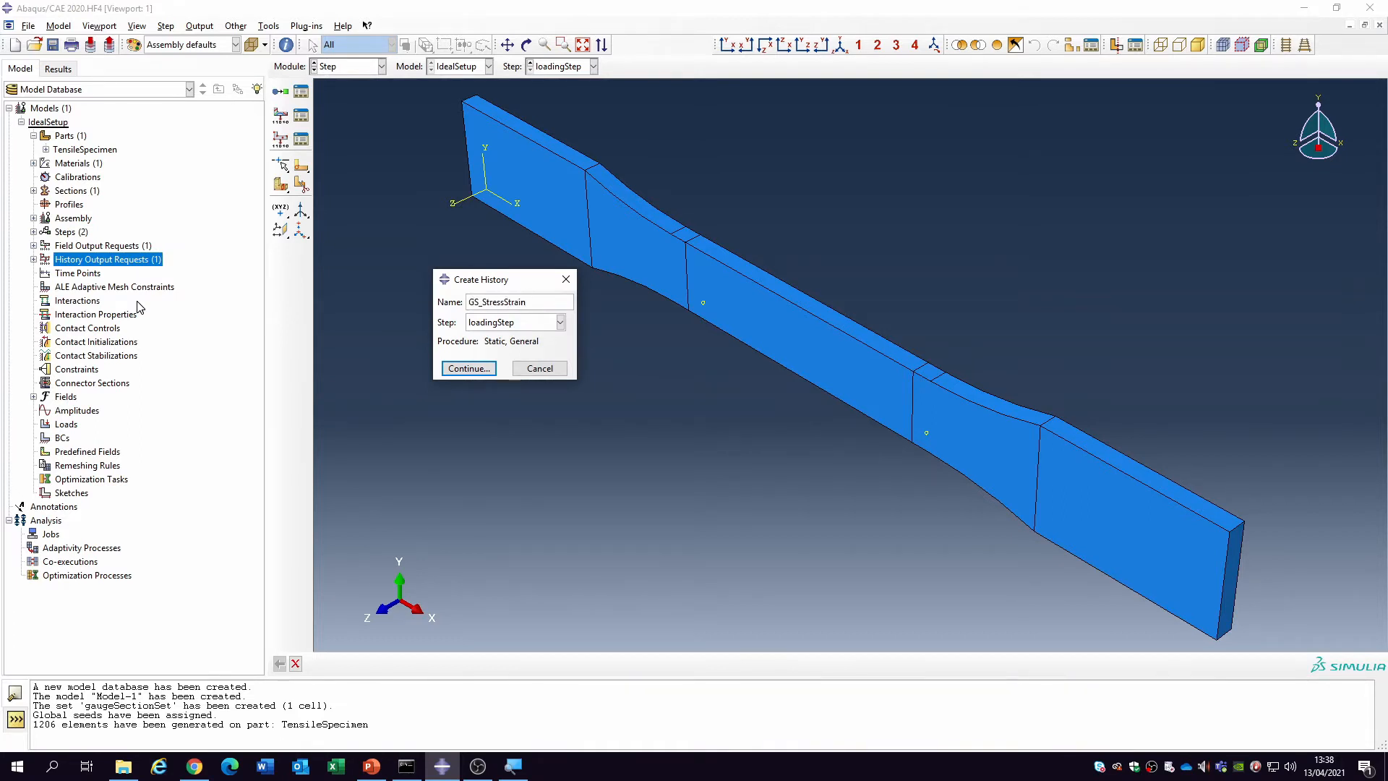
left_click(474, 370)
left_click(732, 171)
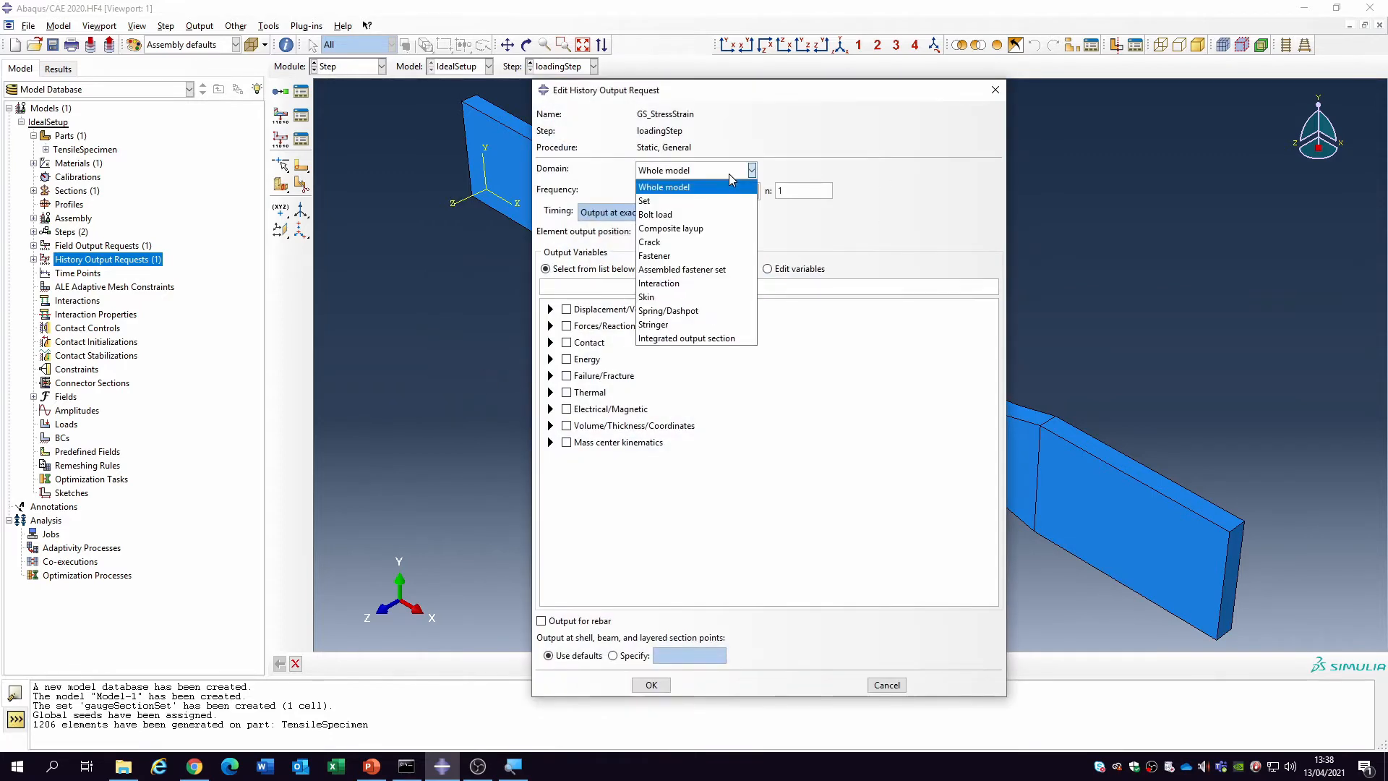
left_click(737, 198)
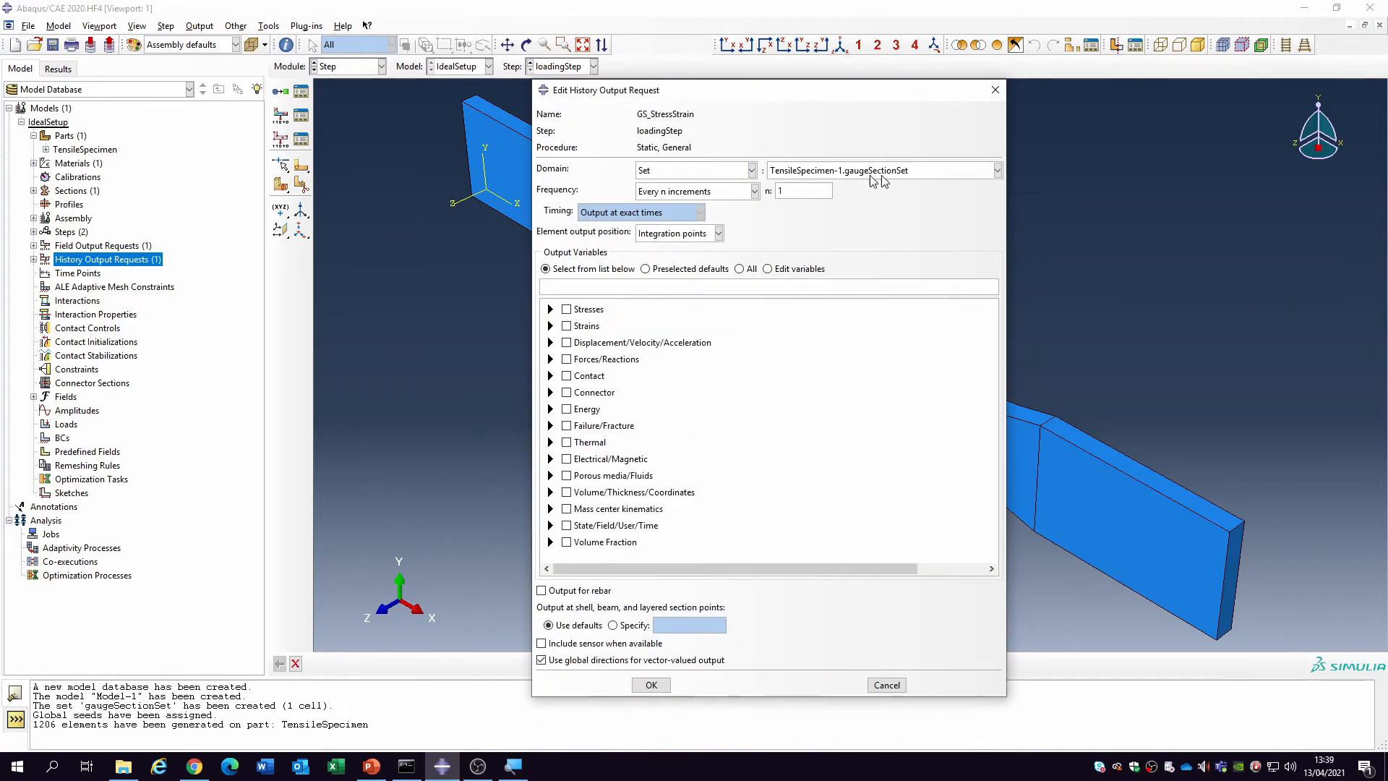
Request stress component S11 and total strain component E11 as the history output variables.
left_click(550, 310)
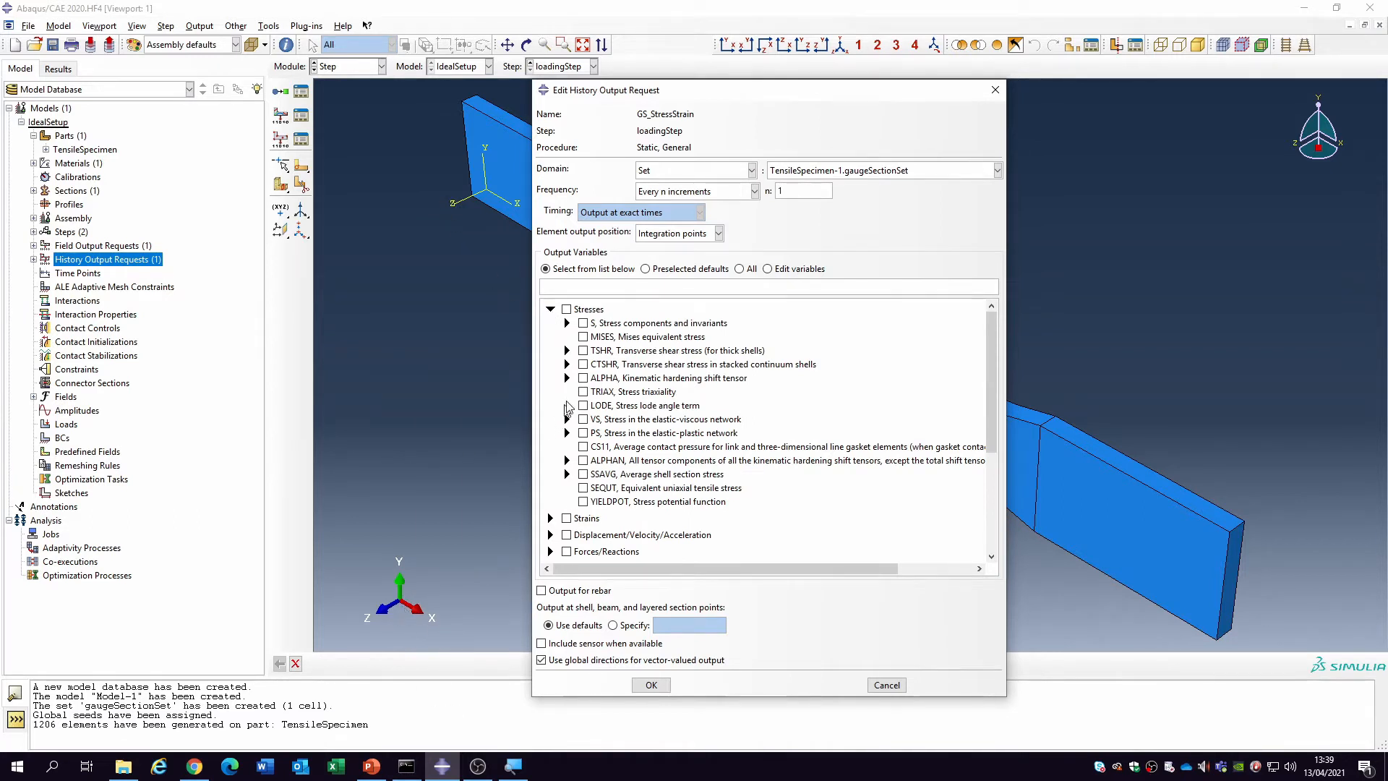
left_click(566, 323)
left_click(599, 337)
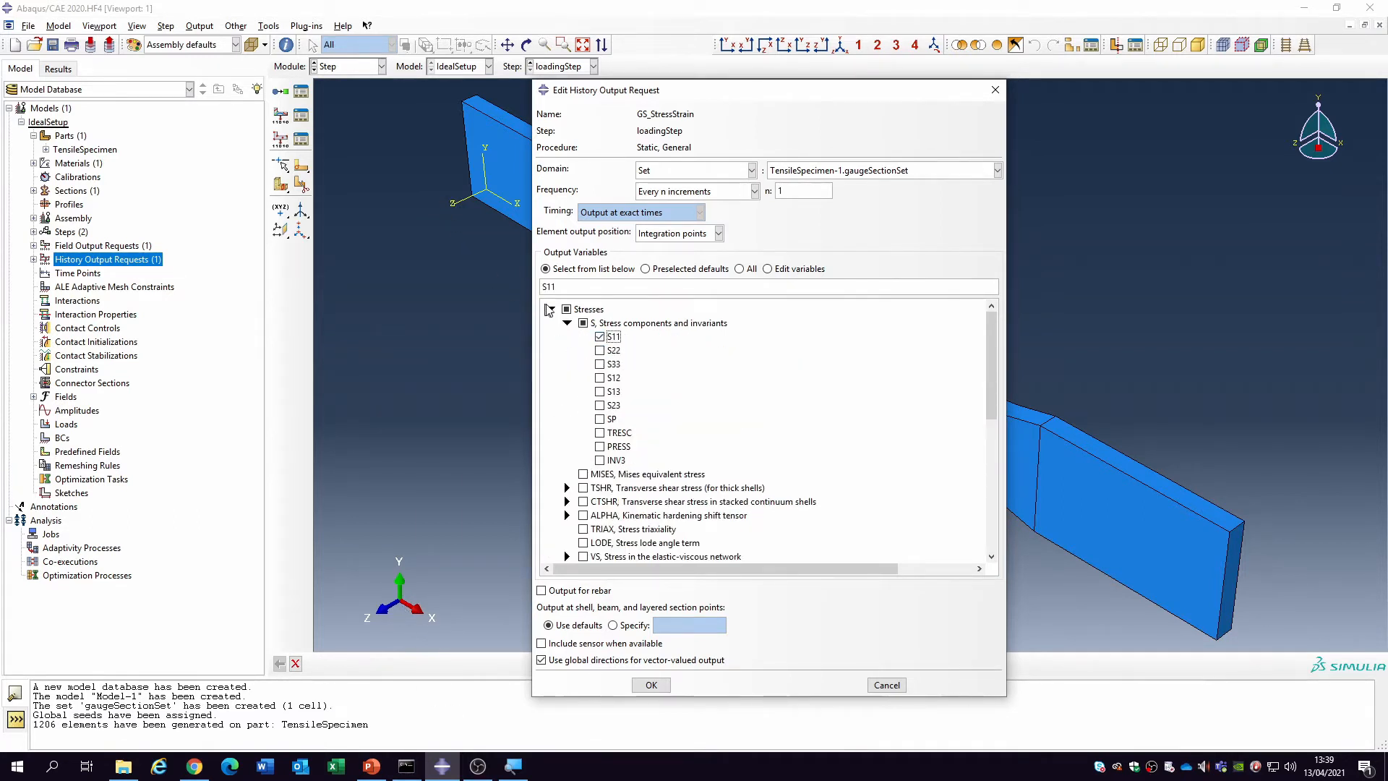
left_click(551, 309)
left_click(550, 326)
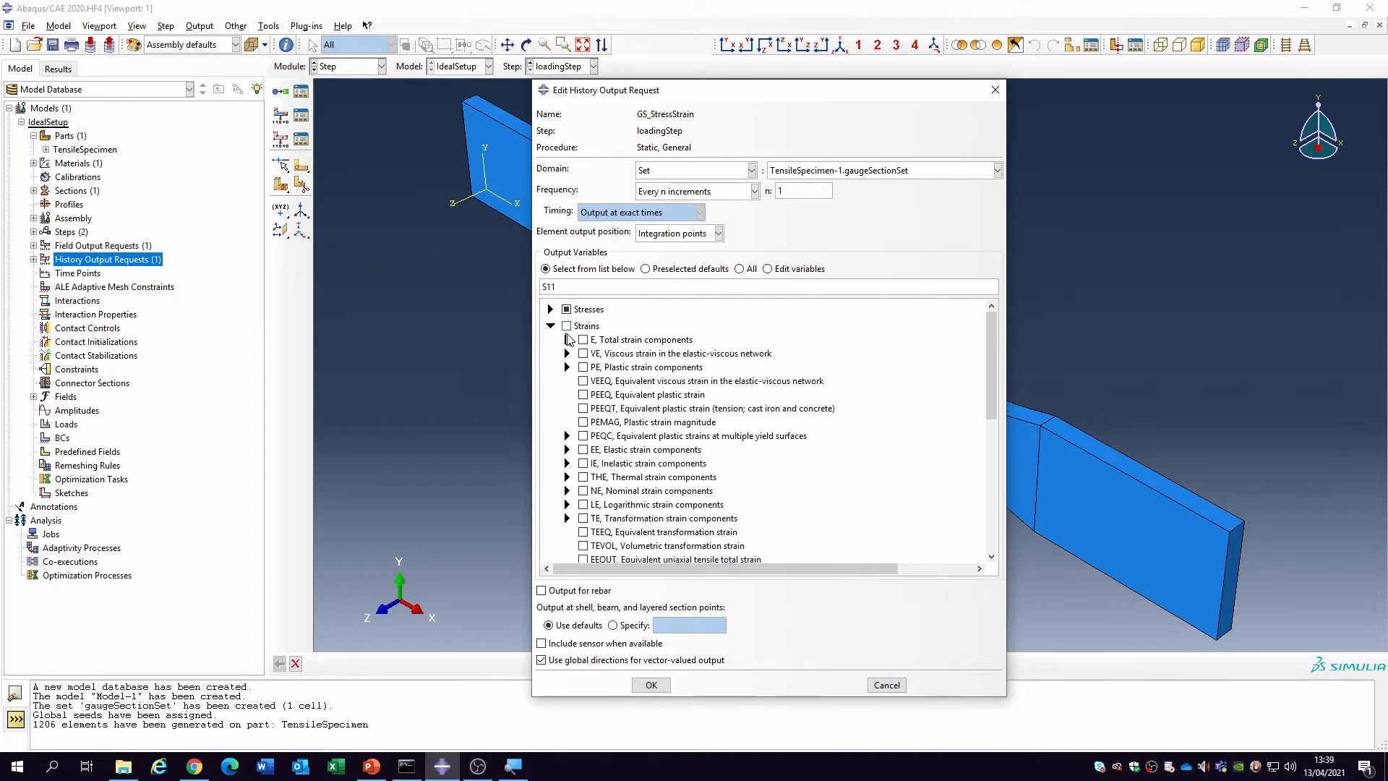
left_click(567, 340)
left_click(600, 353)
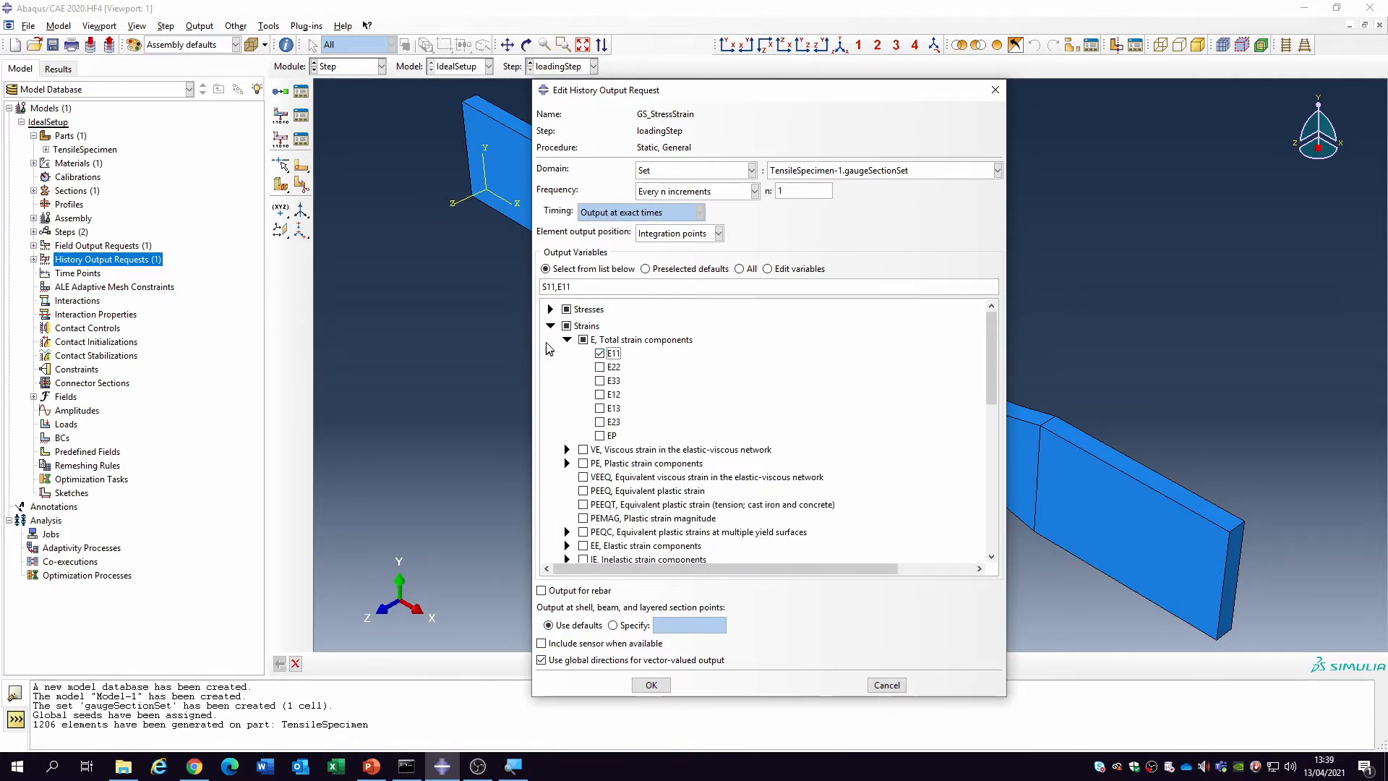
left_click(550, 326)
left_click(651, 685)
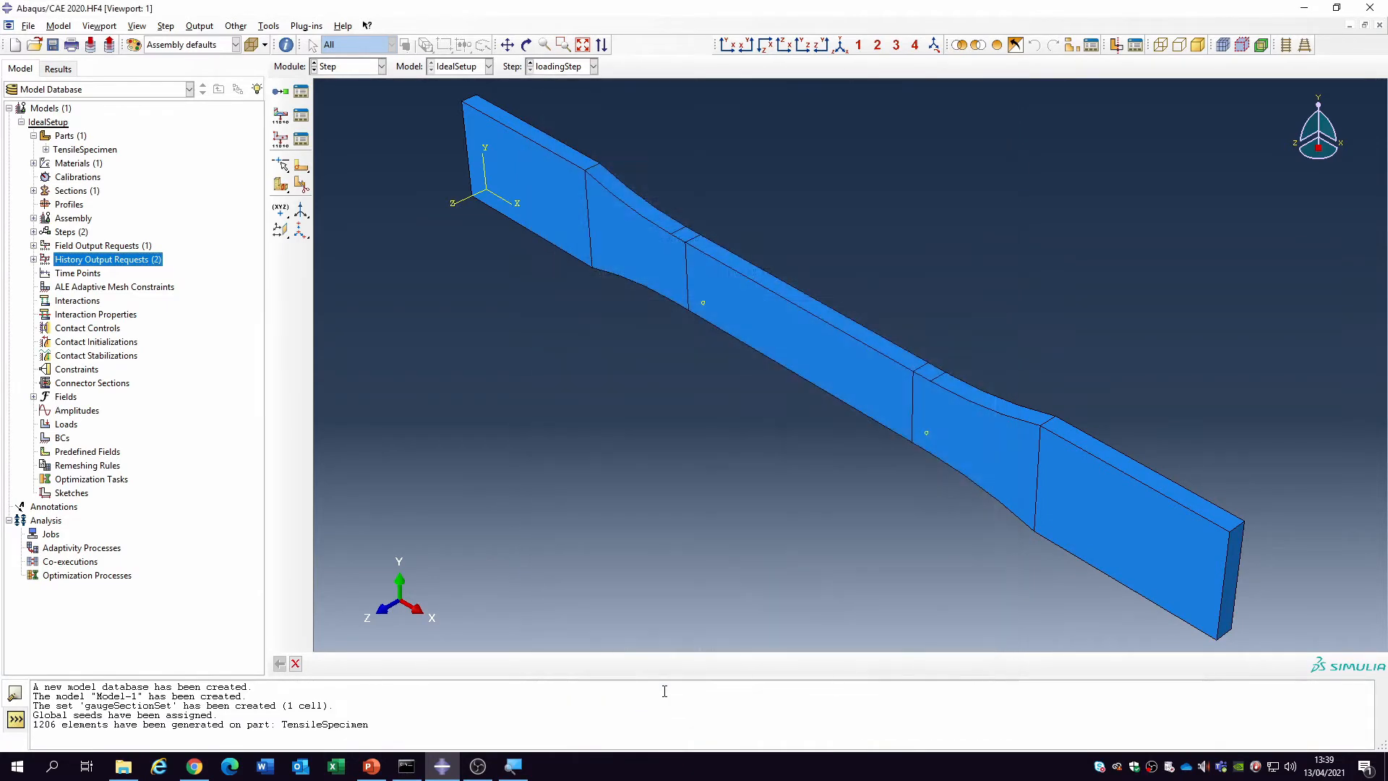
Create an Encastre boundary condition named FixedBack in the Initial step on the grip cell at the specimen's origin end.
double_click(62, 438)
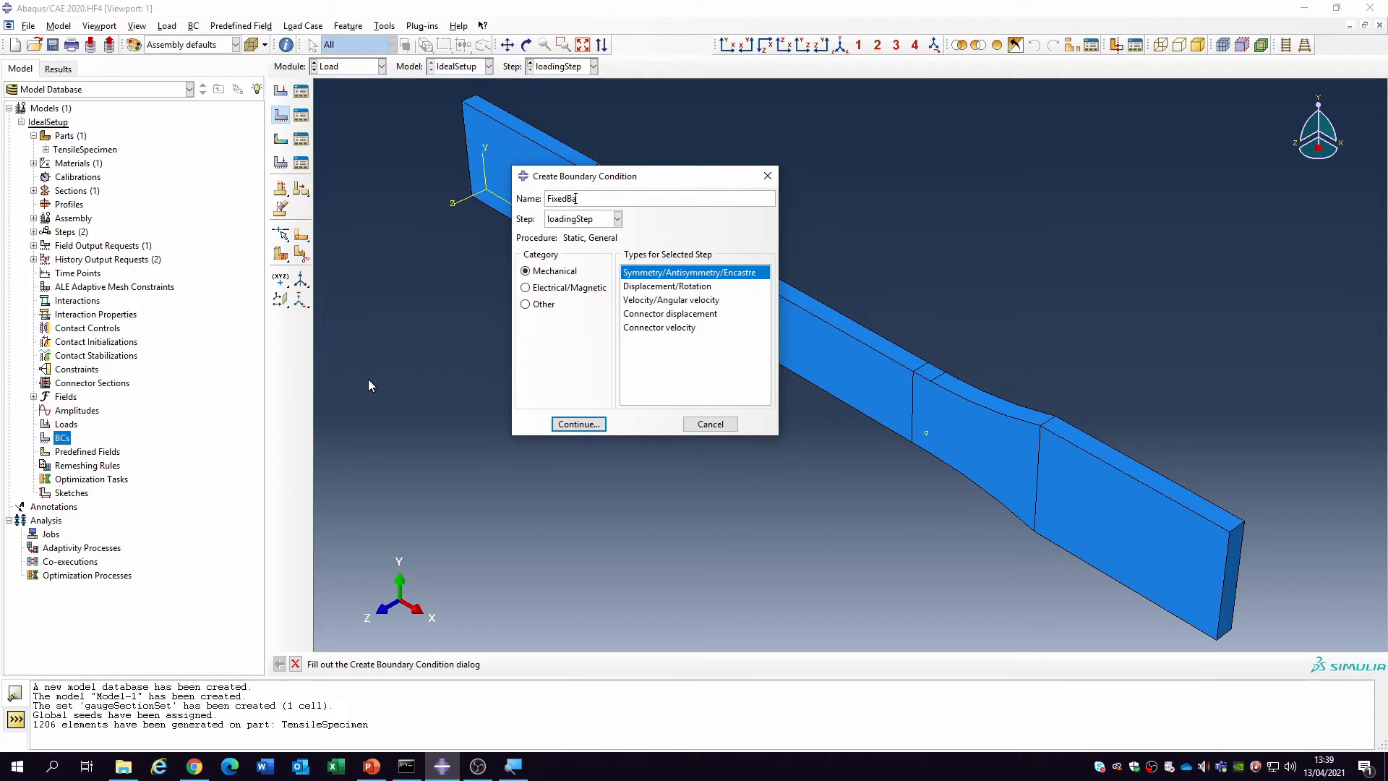
left_click(578, 218)
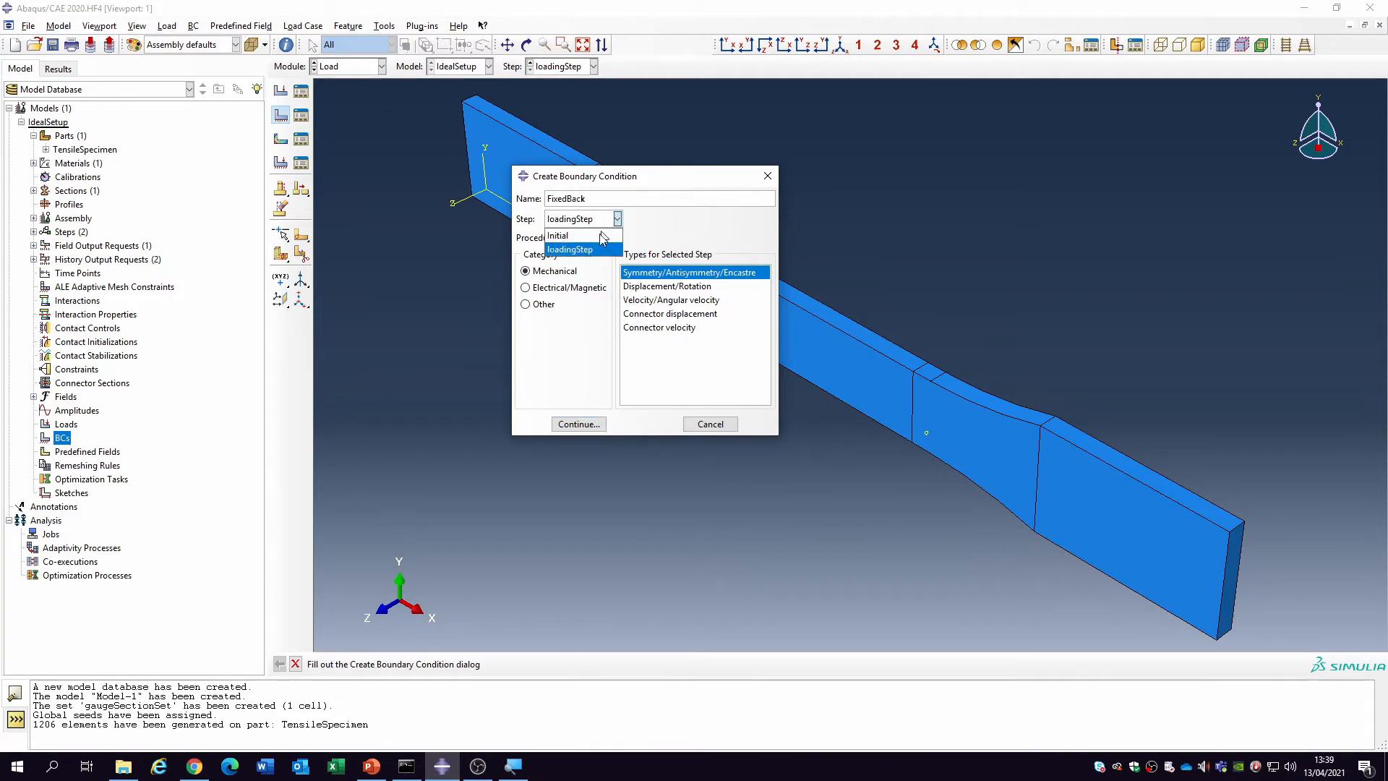
left_click(571, 232)
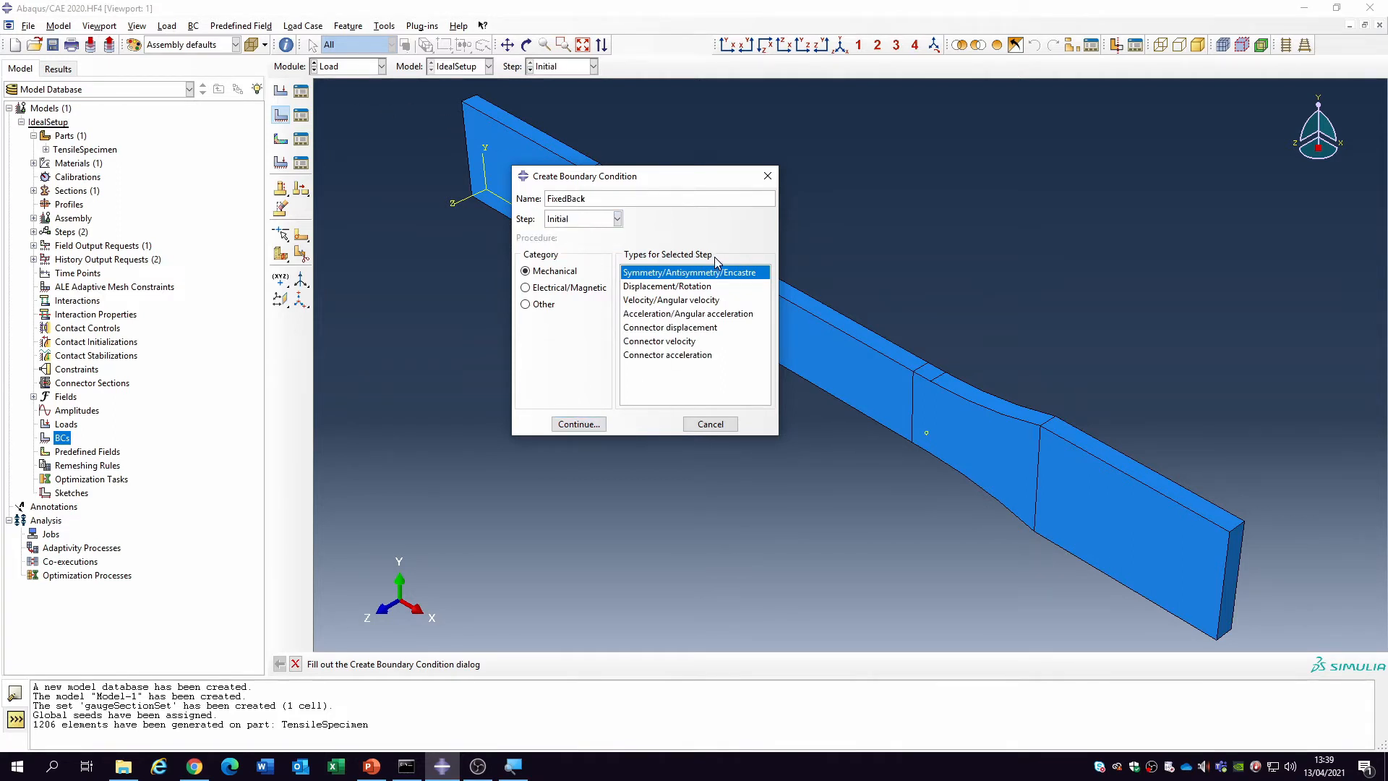
left_click(579, 425)
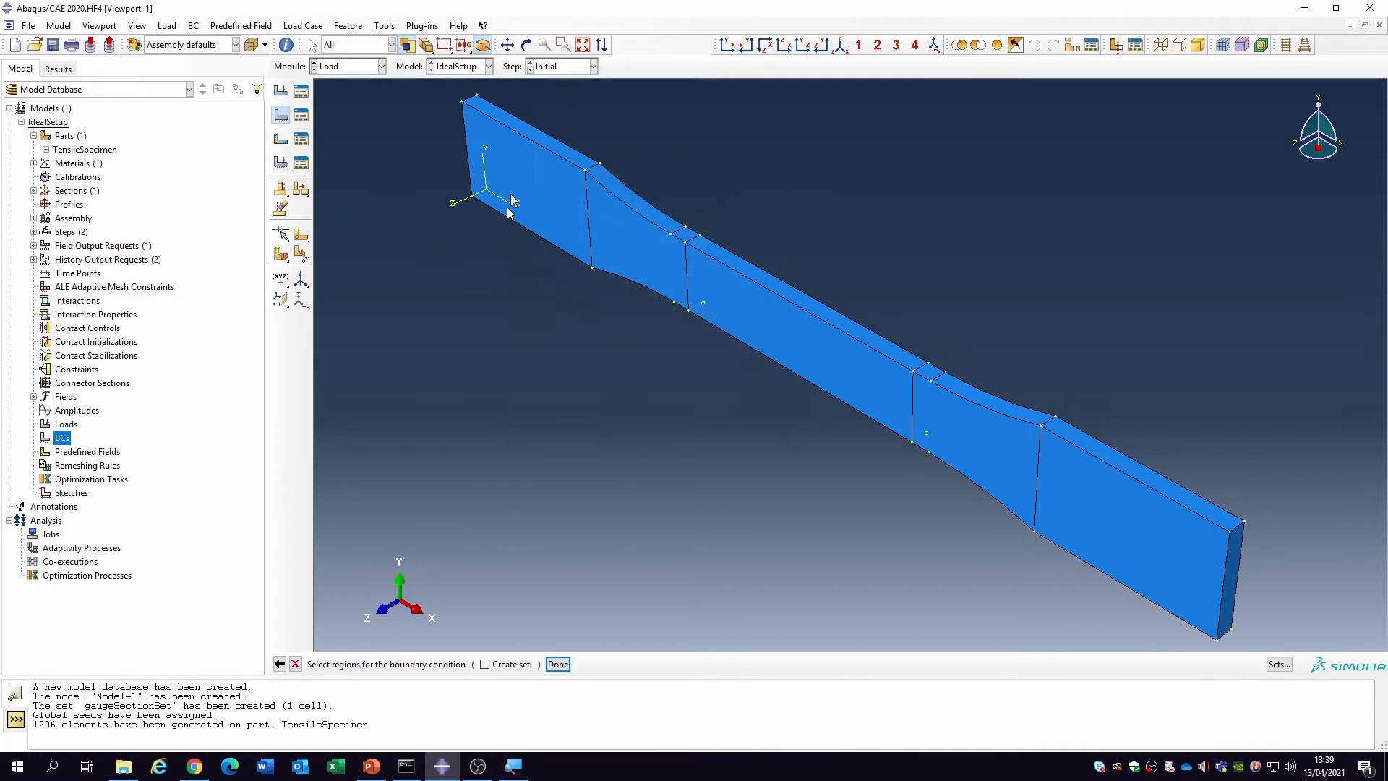
left_click(519, 195)
left_click(558, 663)
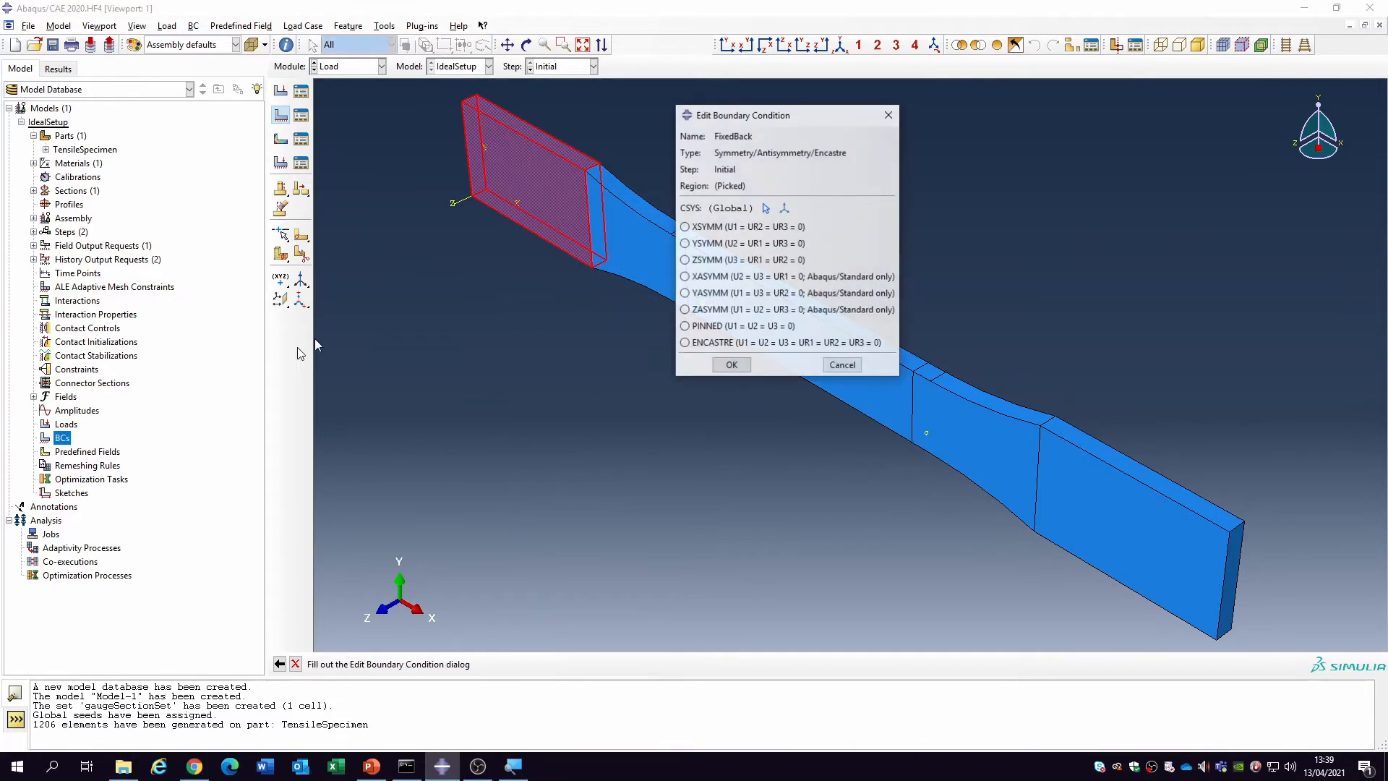
left_click(723, 343)
left_click(732, 365)
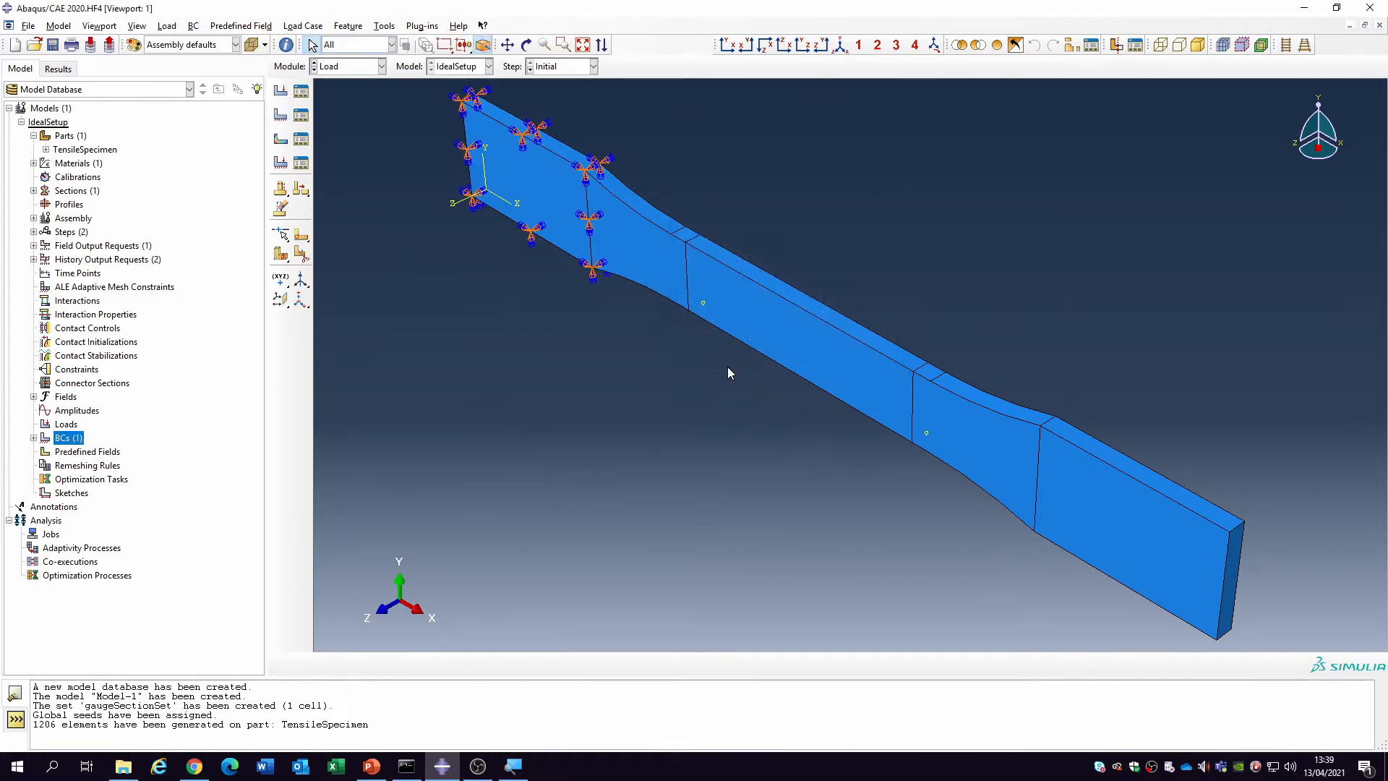
Create a Displacement/Rotation boundary condition named DisplaceFront in loadingStep on the opposite grip cell, with U1 set to 5.
double_click(65, 438)
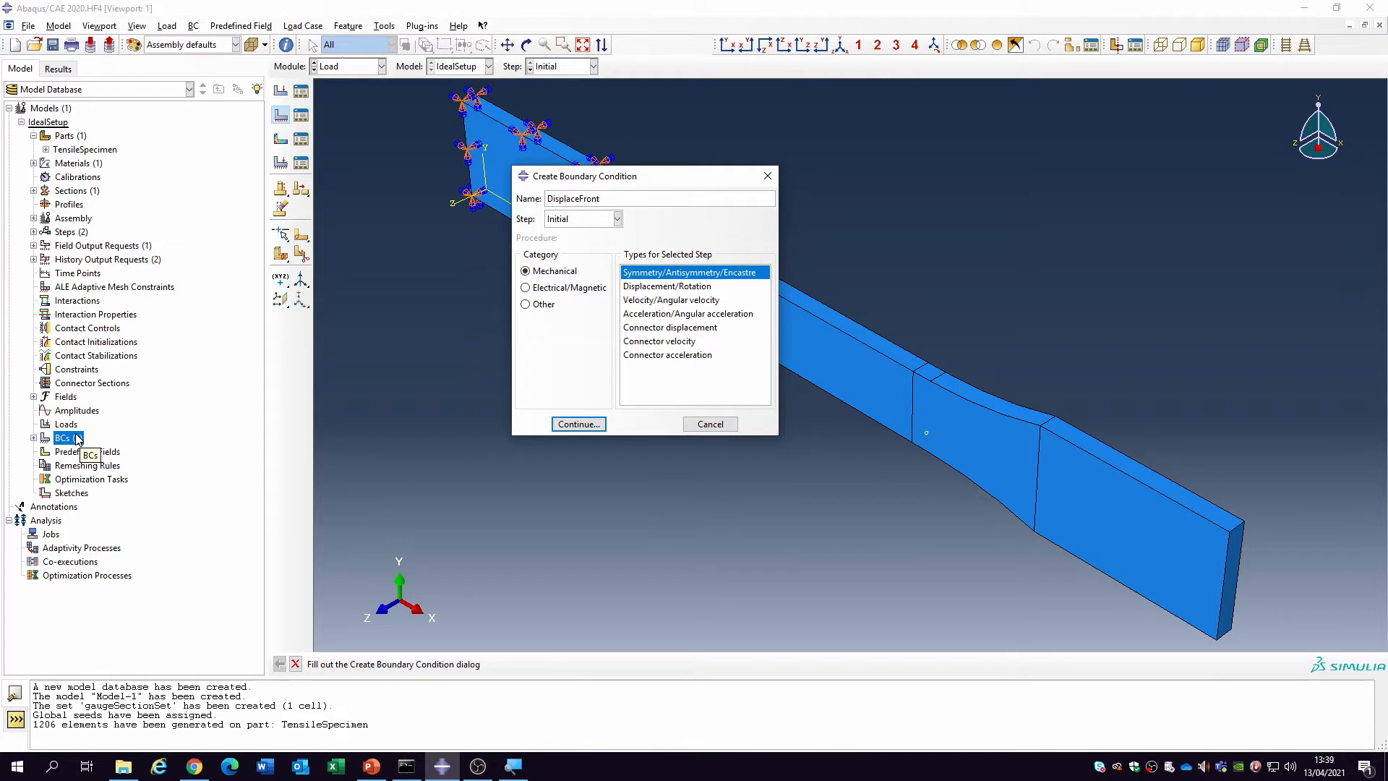
left_click(579, 219)
left_click(578, 245)
left_click(667, 287)
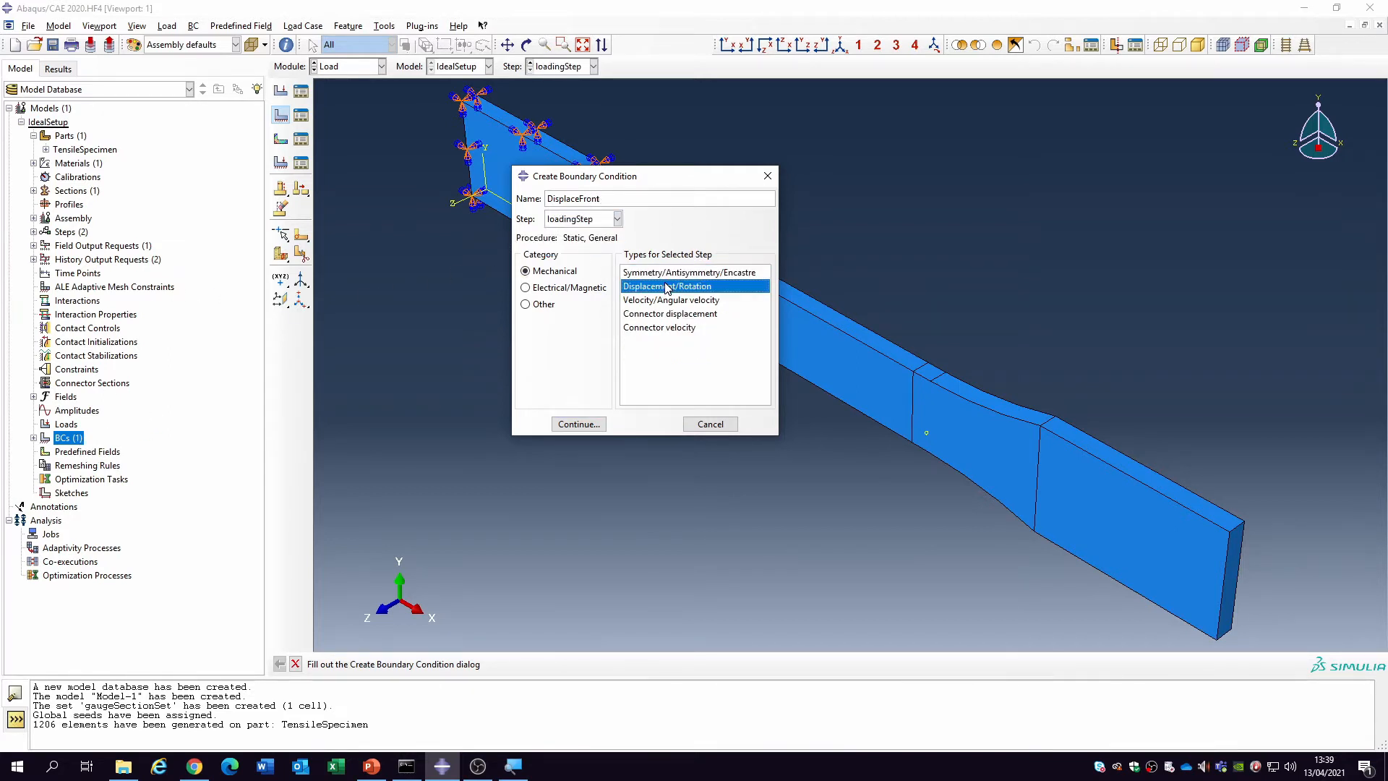
left_click(588, 425)
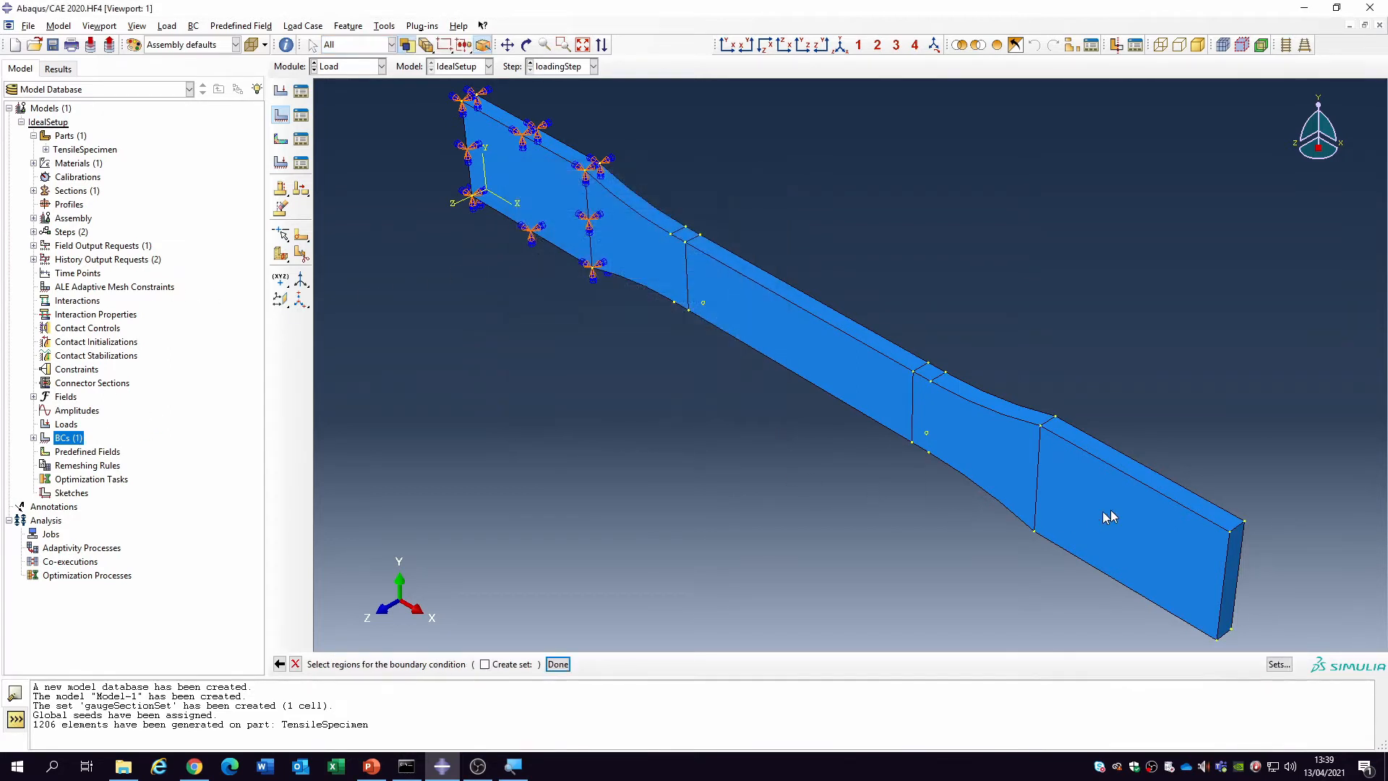
left_click(558, 663)
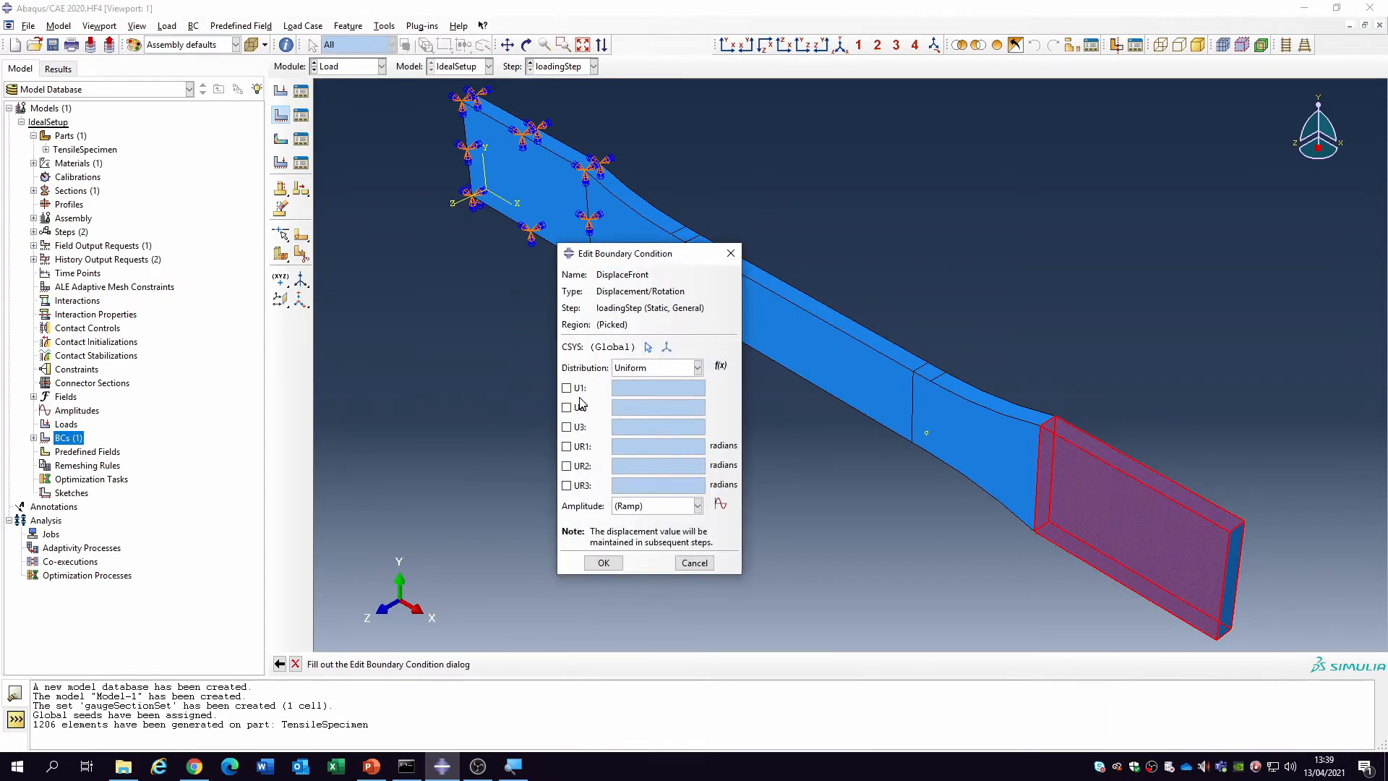
left_click(579, 389)
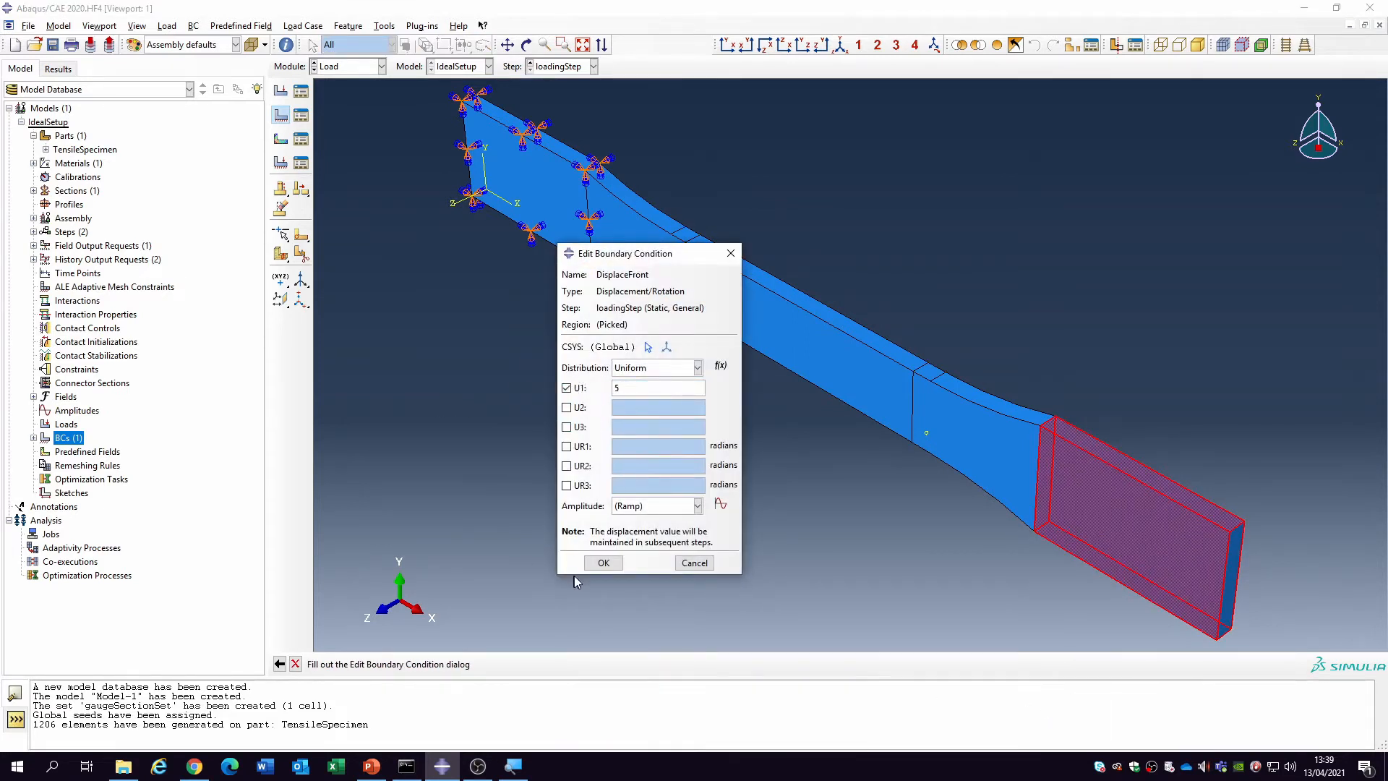
left_click(604, 563)
scroll(692, 435, "up", 1)
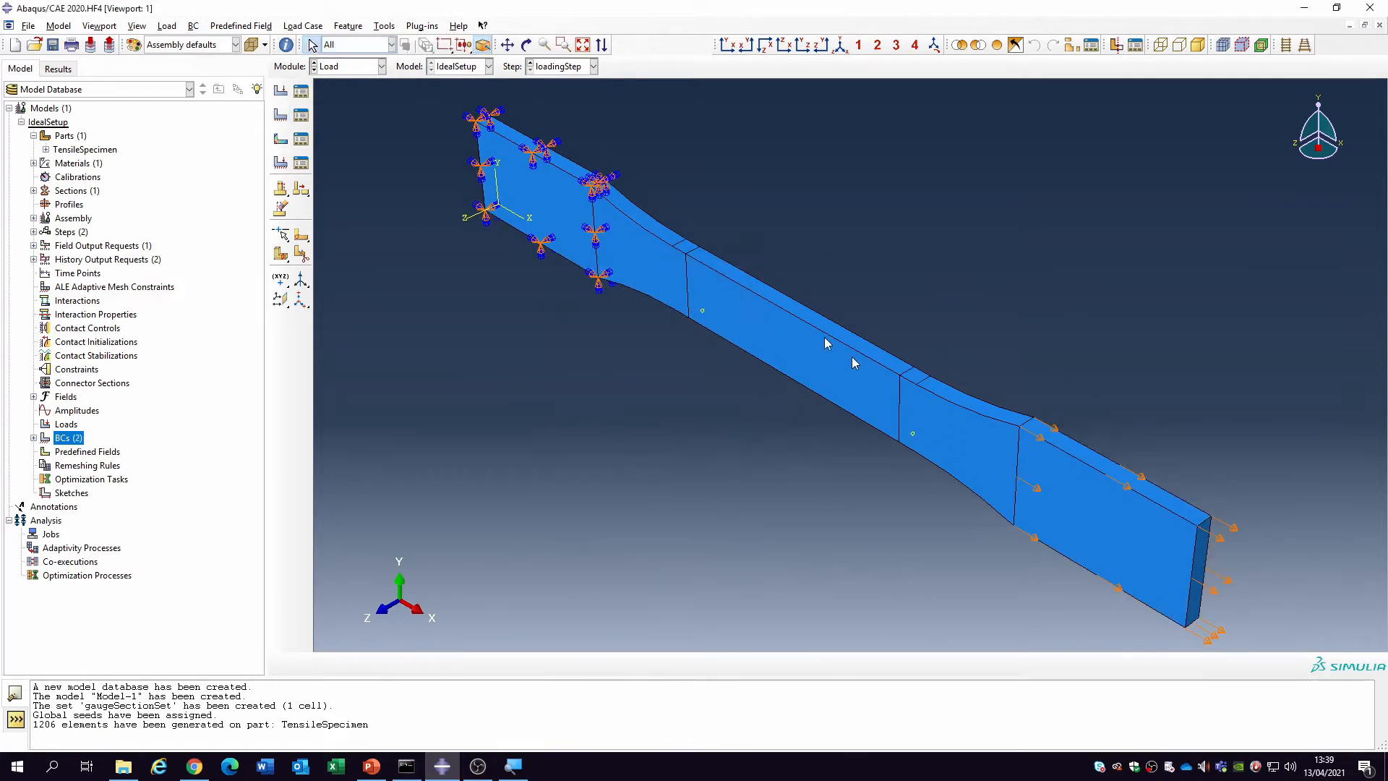
Create a full analysis job named IdealSetup_Sim from the IdealSetup model.
double_click(52, 534)
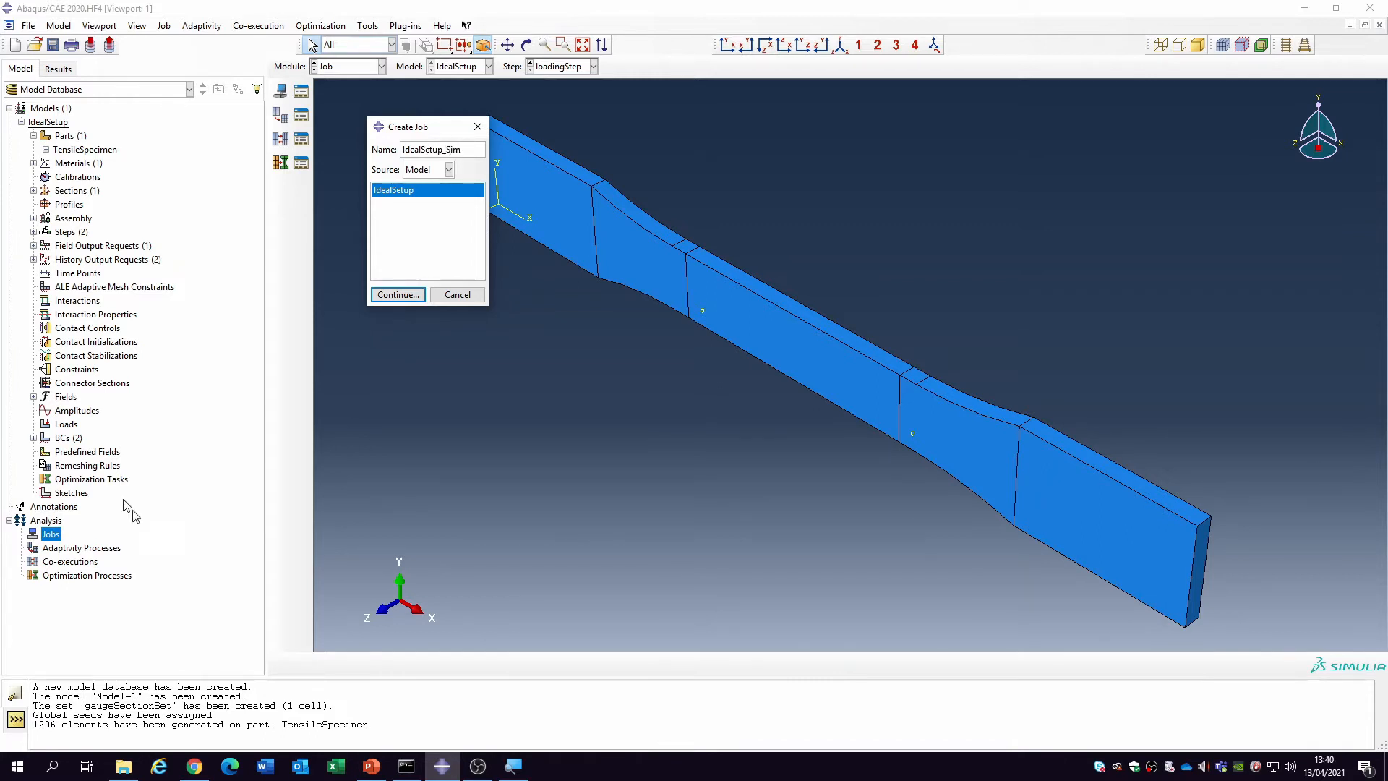
left_click(397, 294)
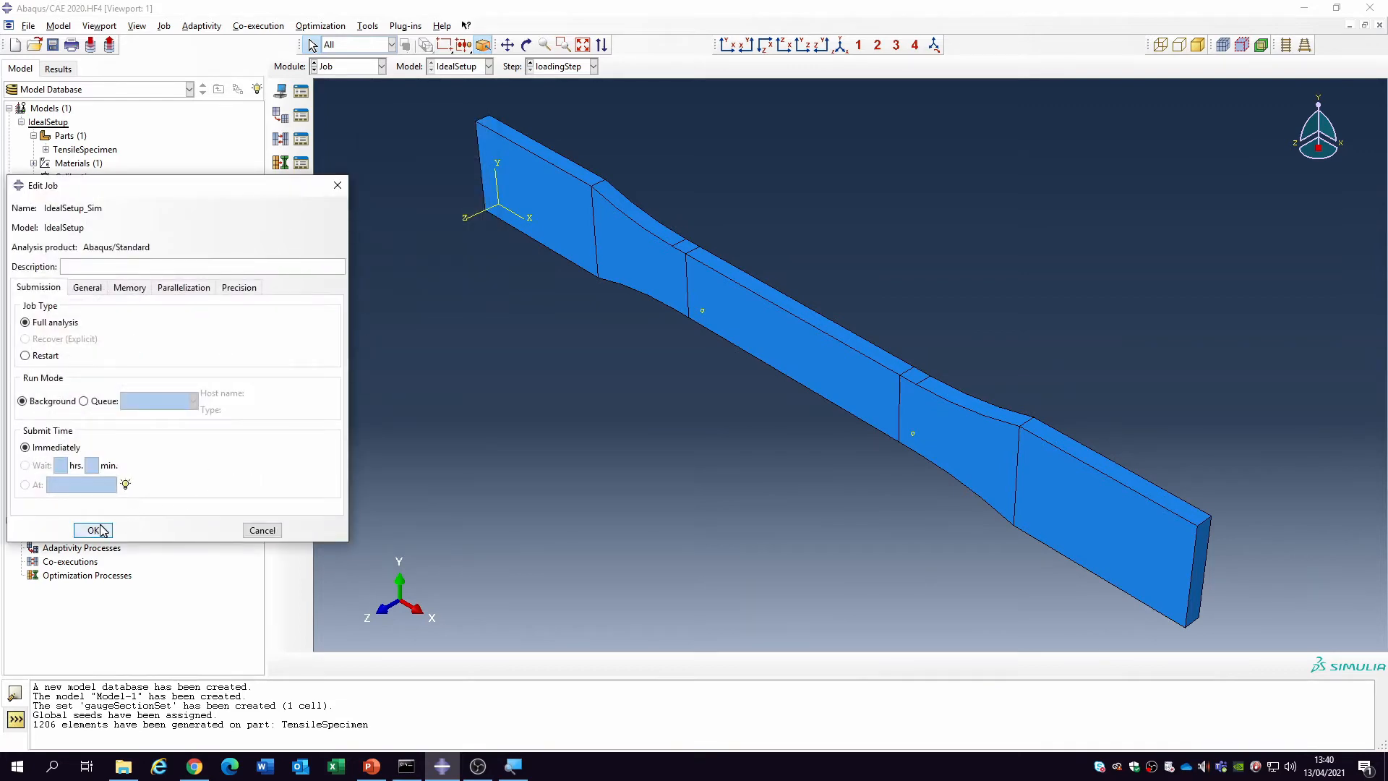
left_click(104, 533)
Submit the IdealSetup_Sim job for analysis.
left_click(21, 533)
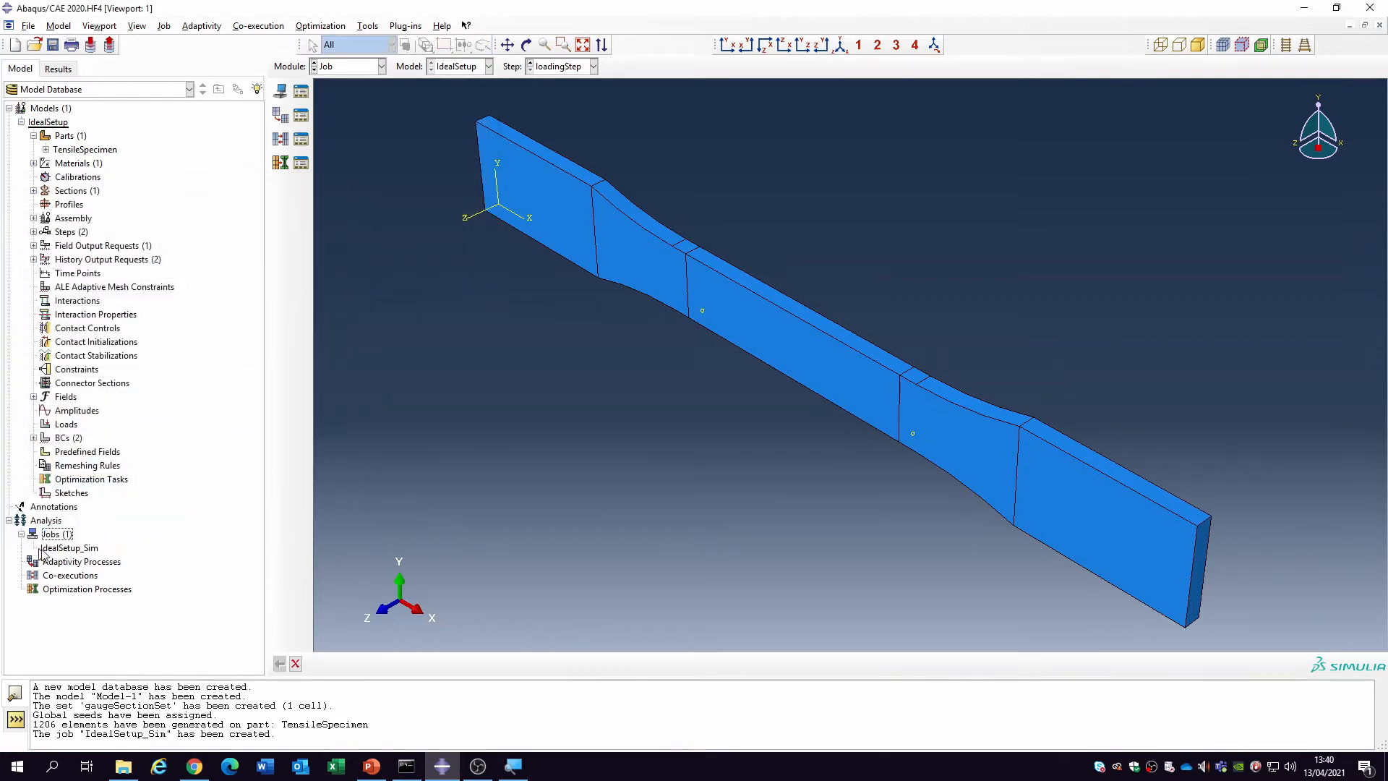
right_click(66, 548)
left_click(123, 664)
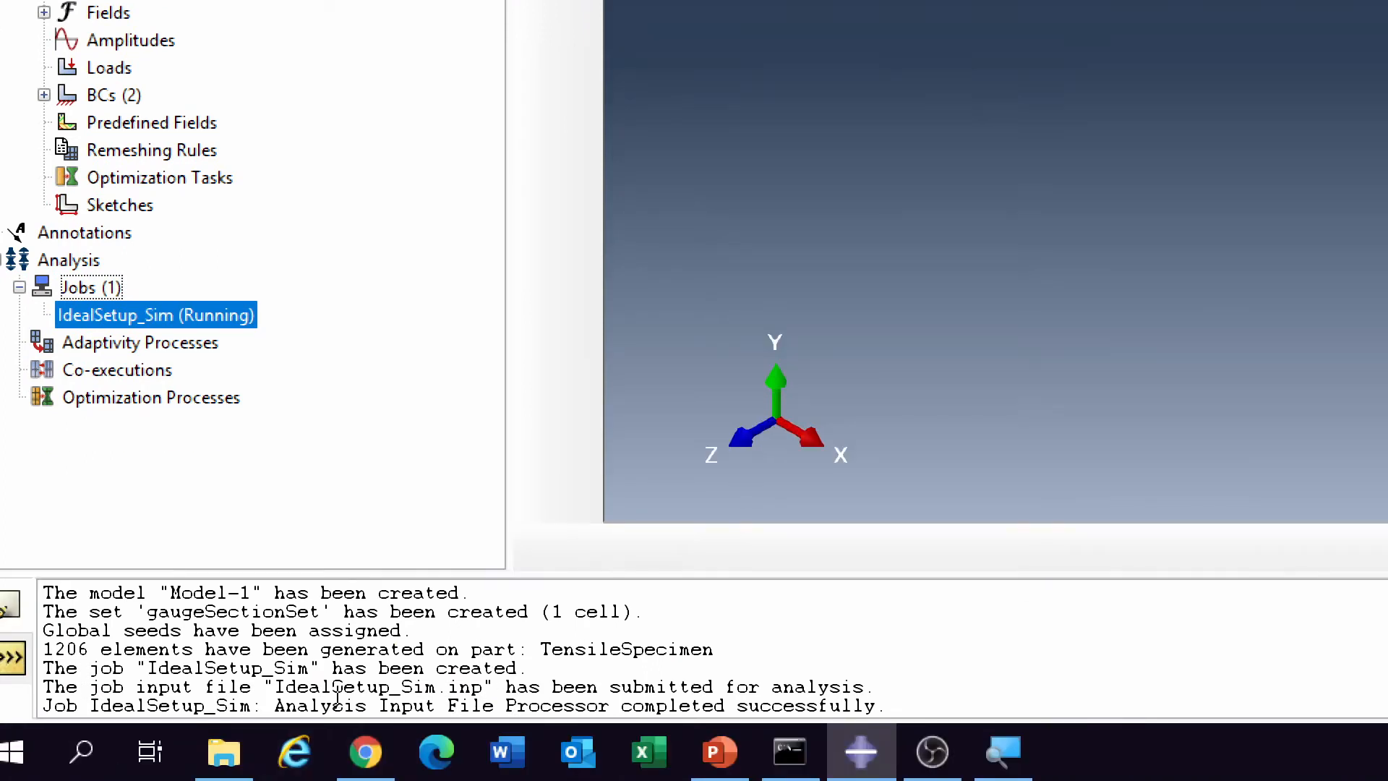
Monitor the IdealSetup_Sim job's increments until the run ends, and close the monitor.
right_click(132, 319)
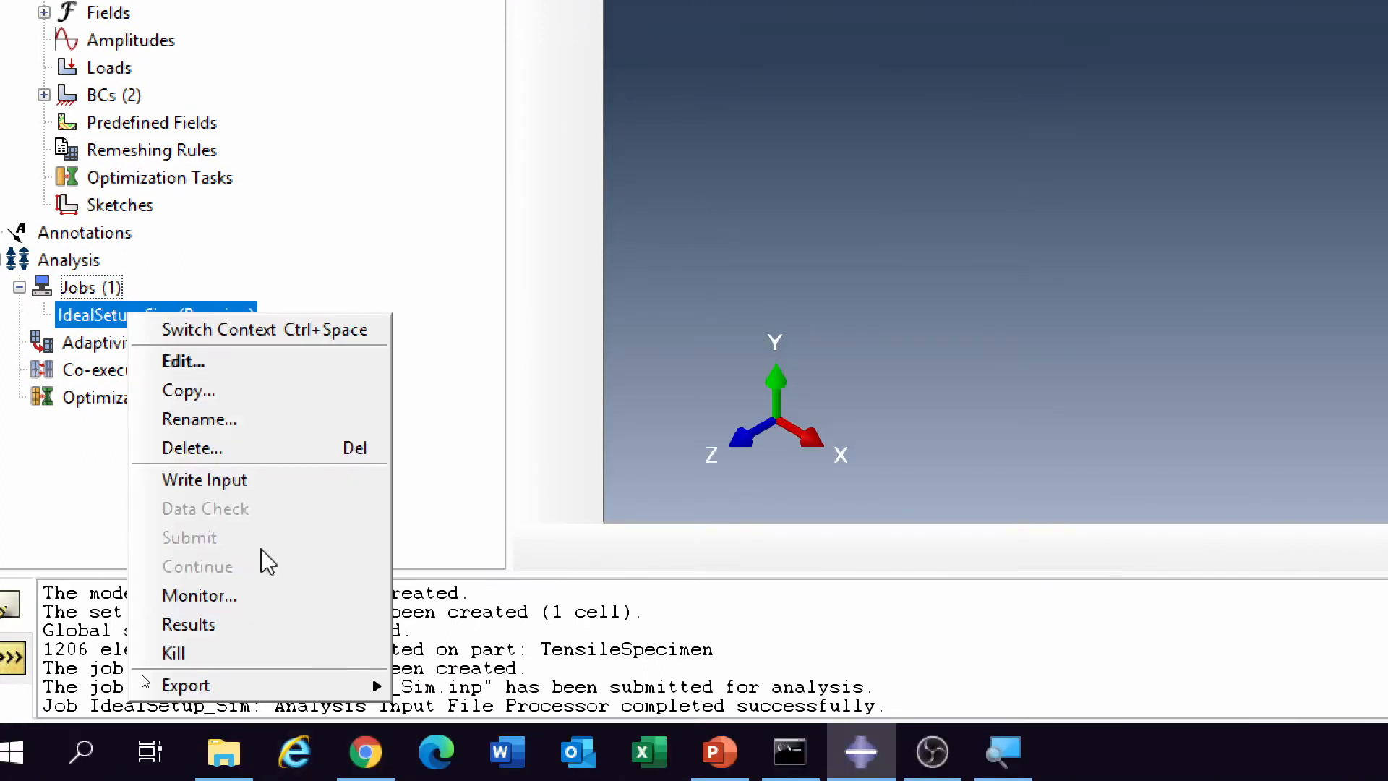
left_click(223, 605)
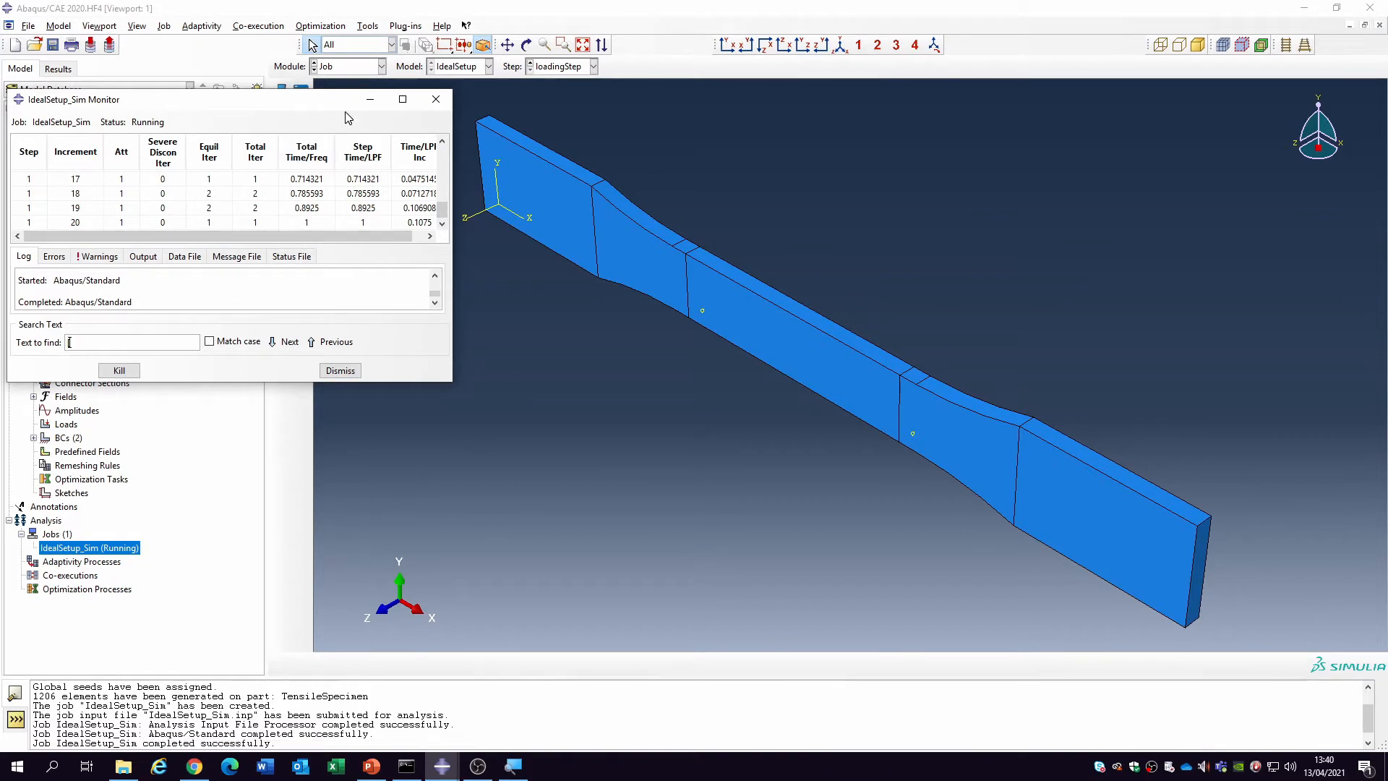
left_click(436, 100)
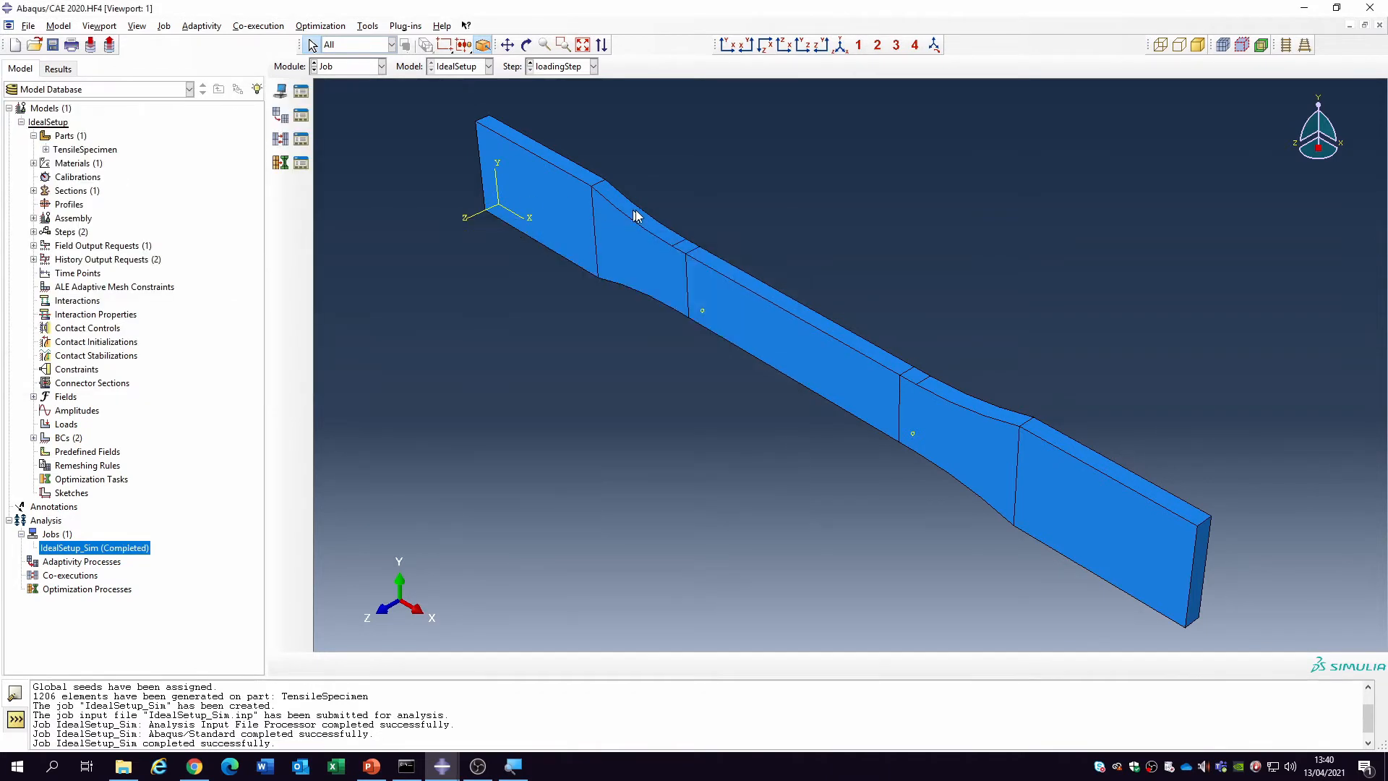
Open the IdealSetup_Sim results and plot the Mises stress contours on the deformed specimen.
right_click(133, 555)
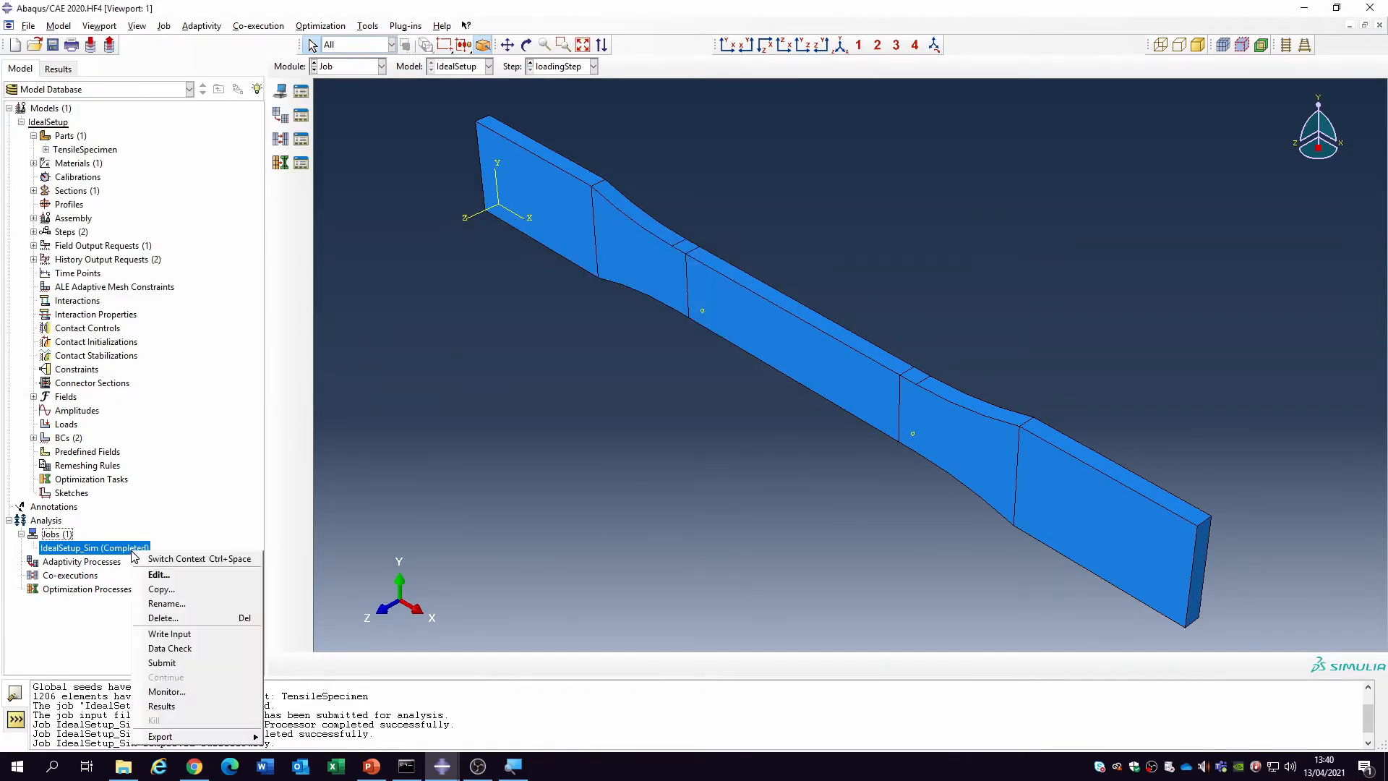
left_click(174, 710)
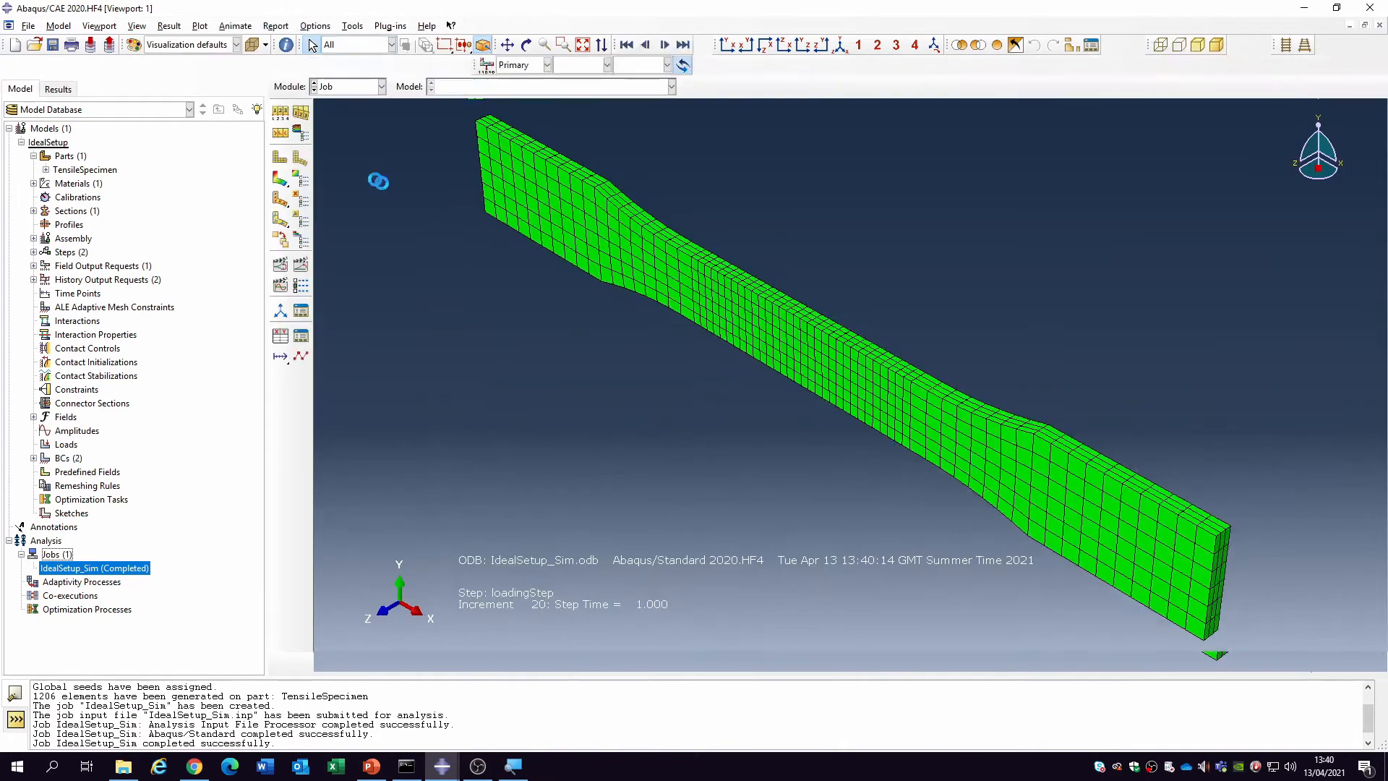
left_click(279, 179)
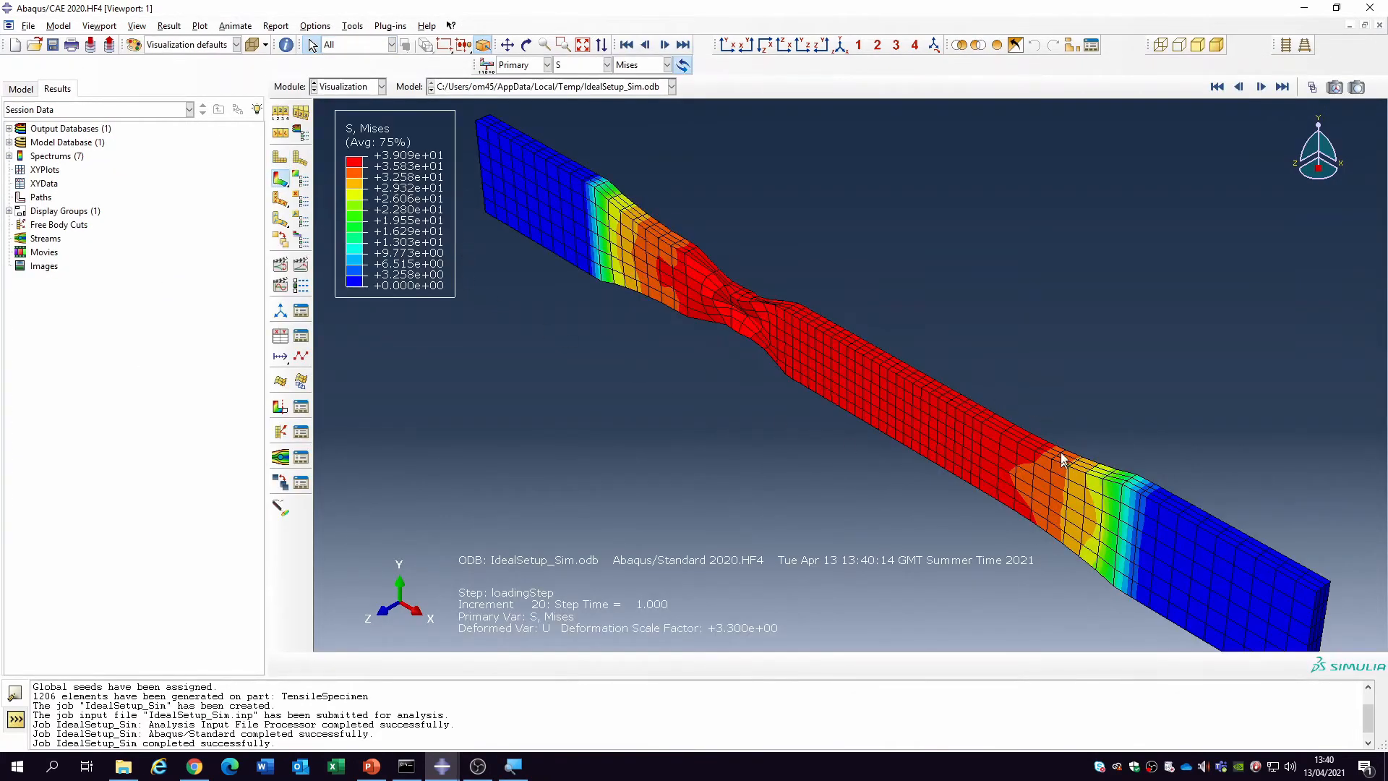
left_click(526, 44)
left_click_drag(903, 325, 958, 270)
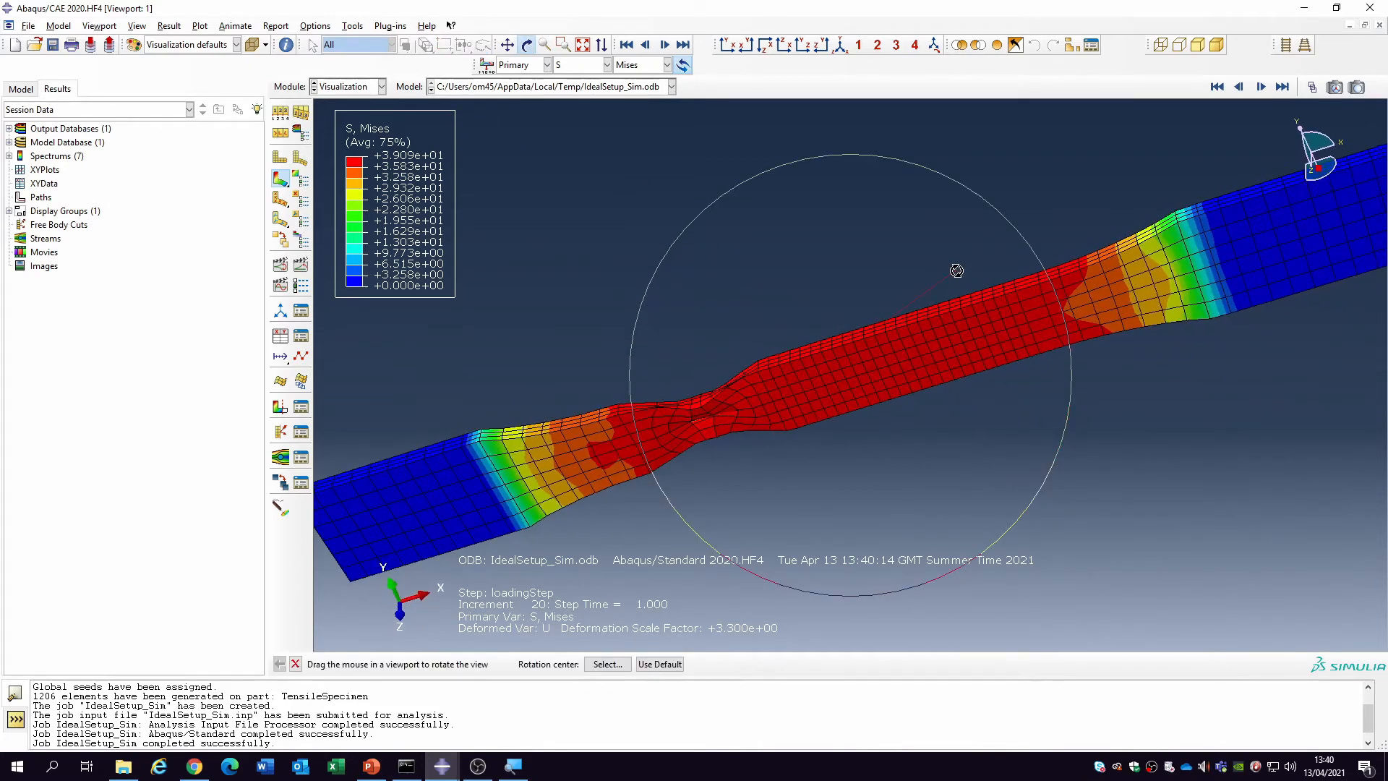
Animate the contour plot by scale factor in the front XY view, looping at a slower frame rate.
left_click(725, 47)
left_click(282, 269)
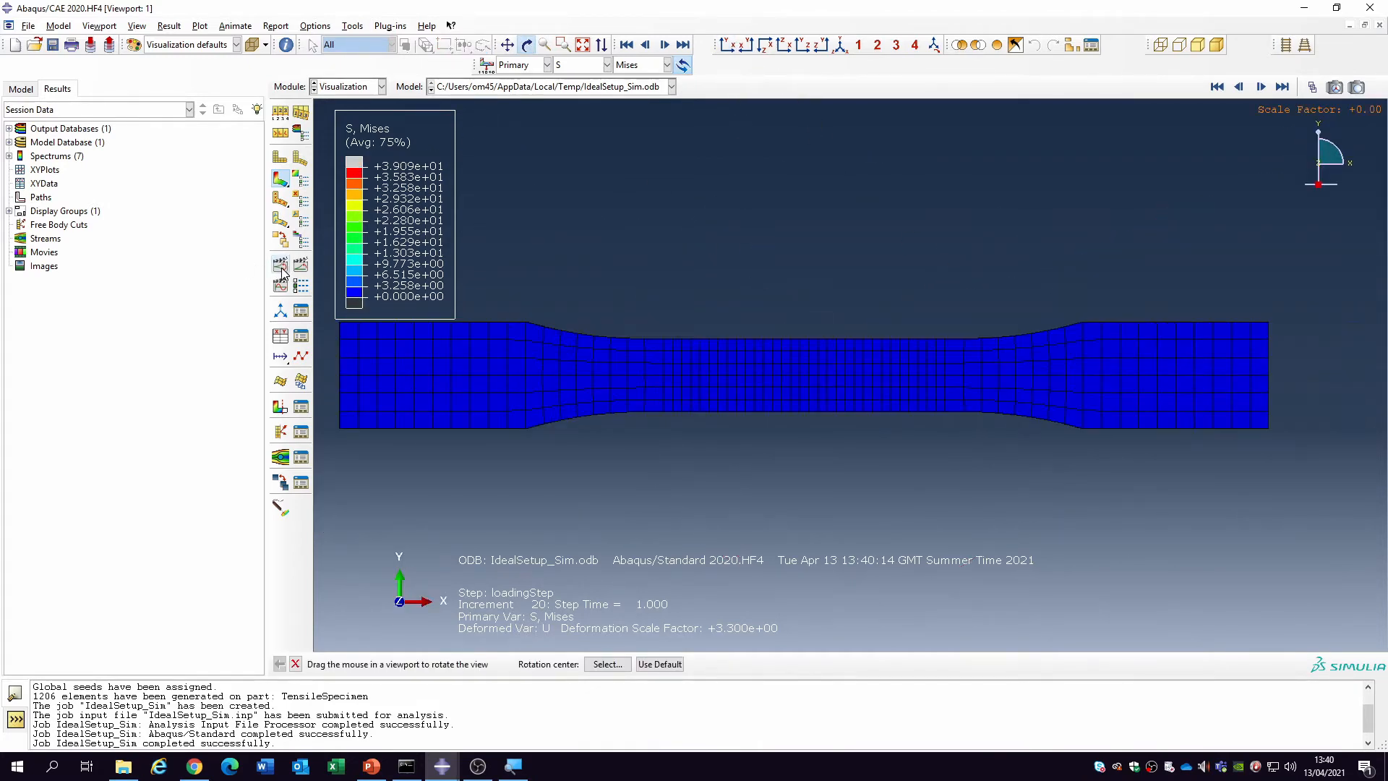
left_click(301, 285)
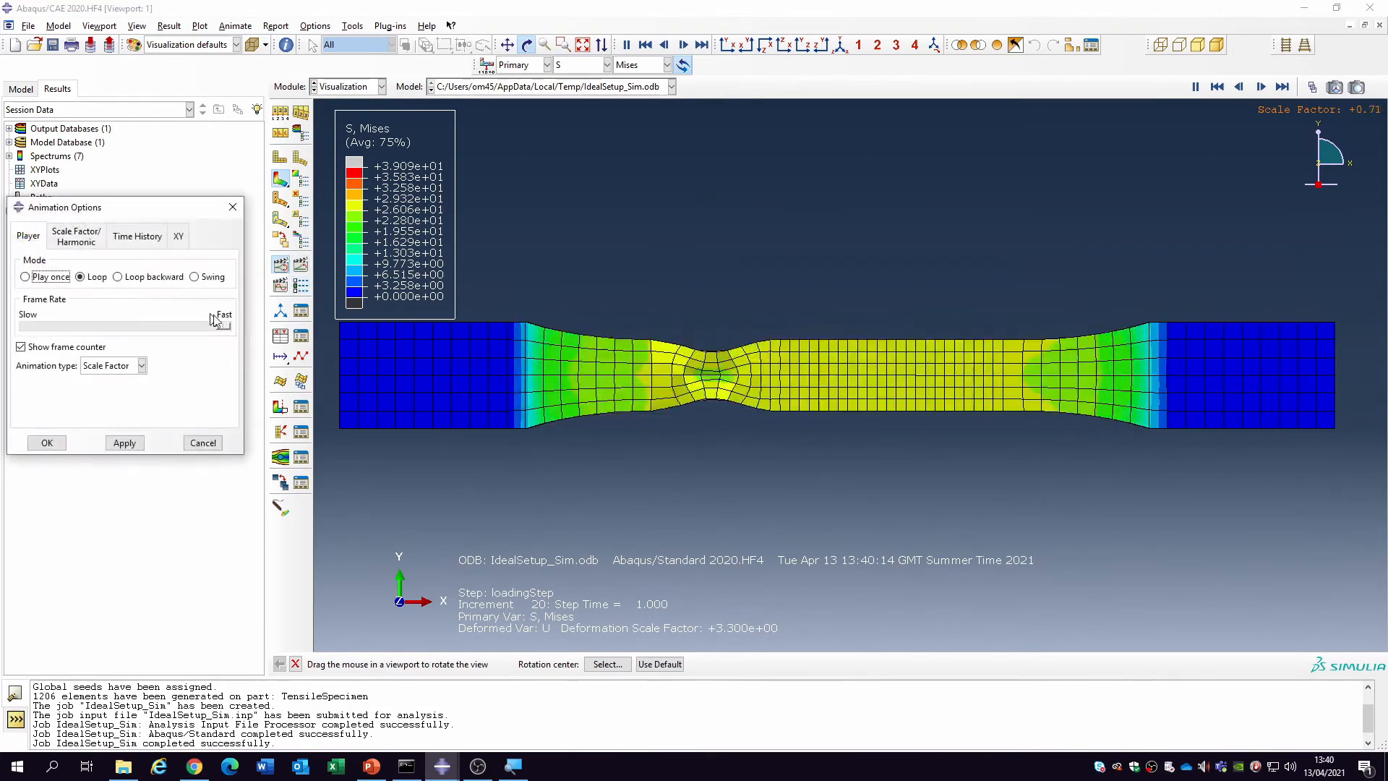
left_click_drag(225, 327, 75, 328)
left_click(48, 443)
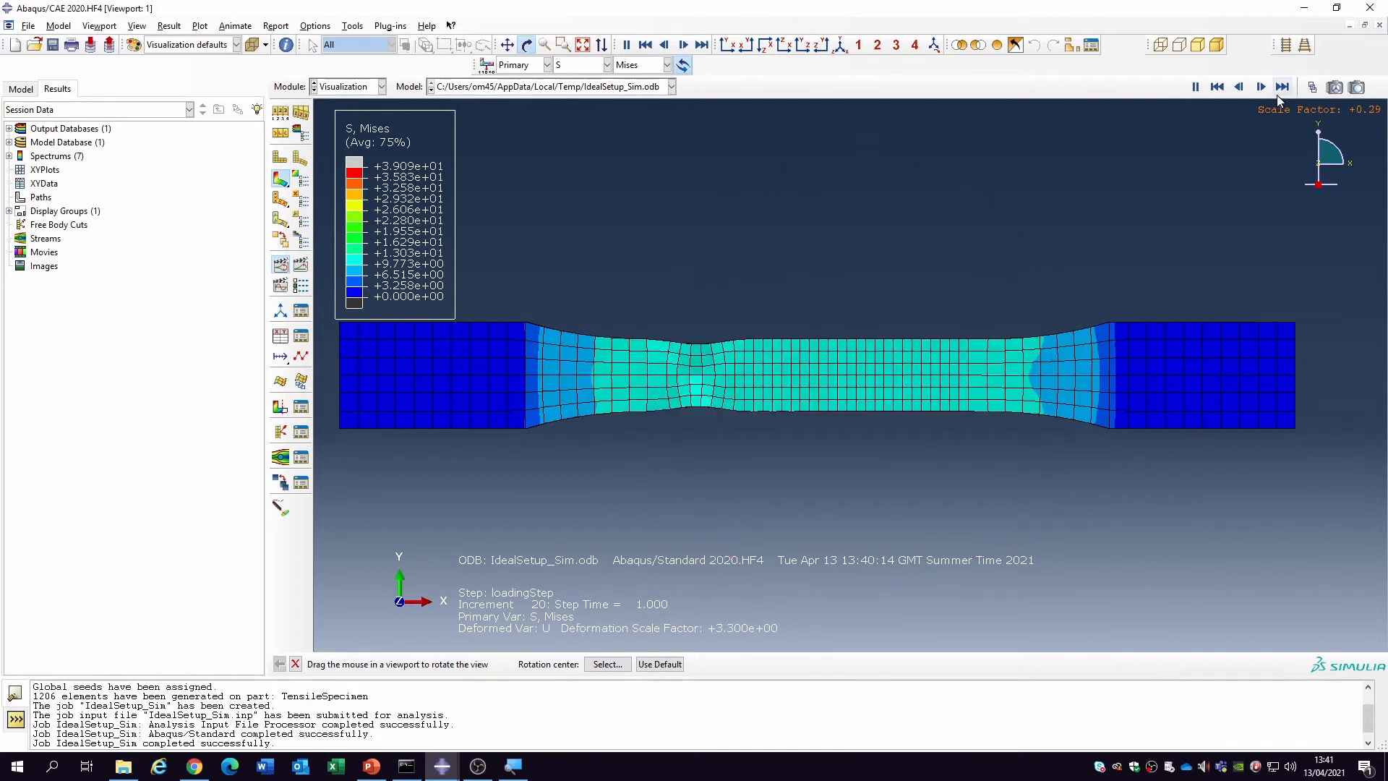
Stop the animation at its last frame and plot the maximum principal plastic strain (PE) contours on the deformed specimen.
left_click(1281, 88)
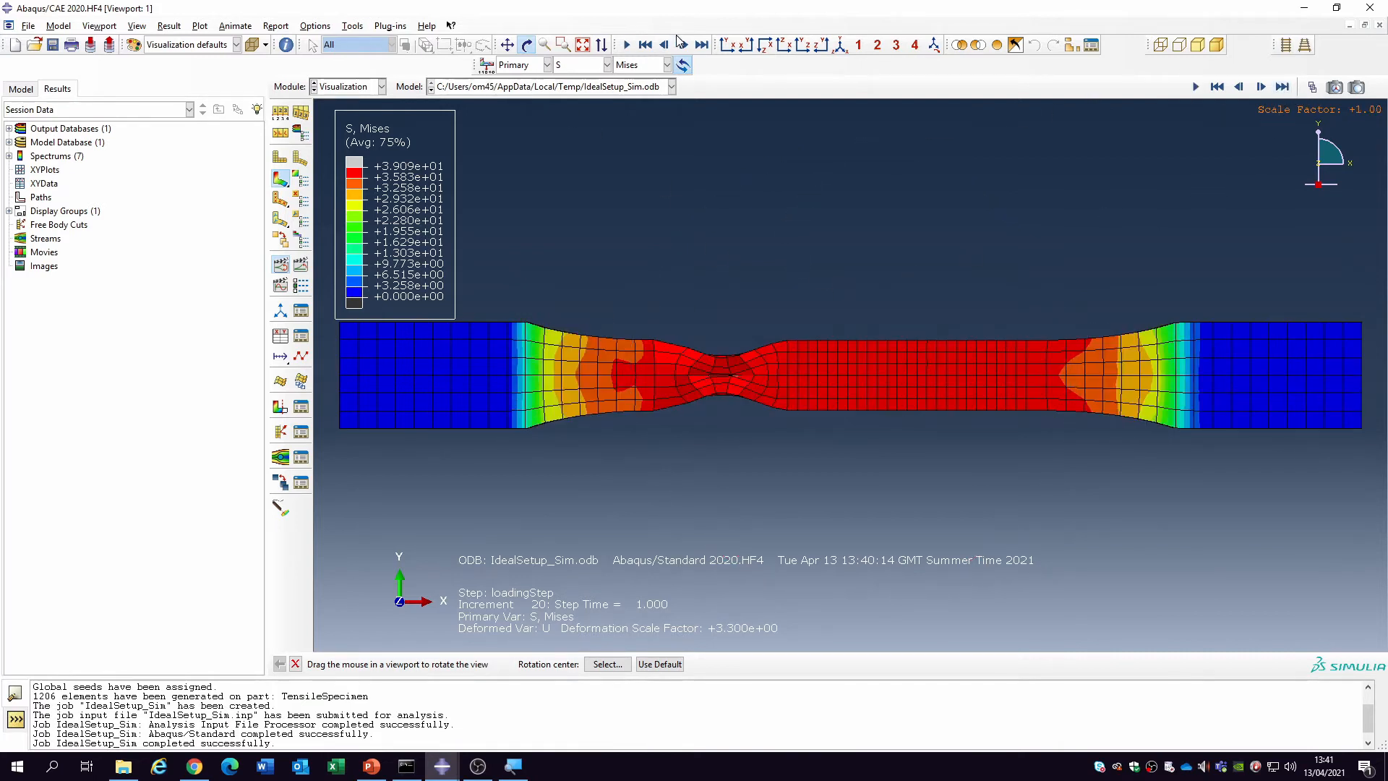
left_click(580, 65)
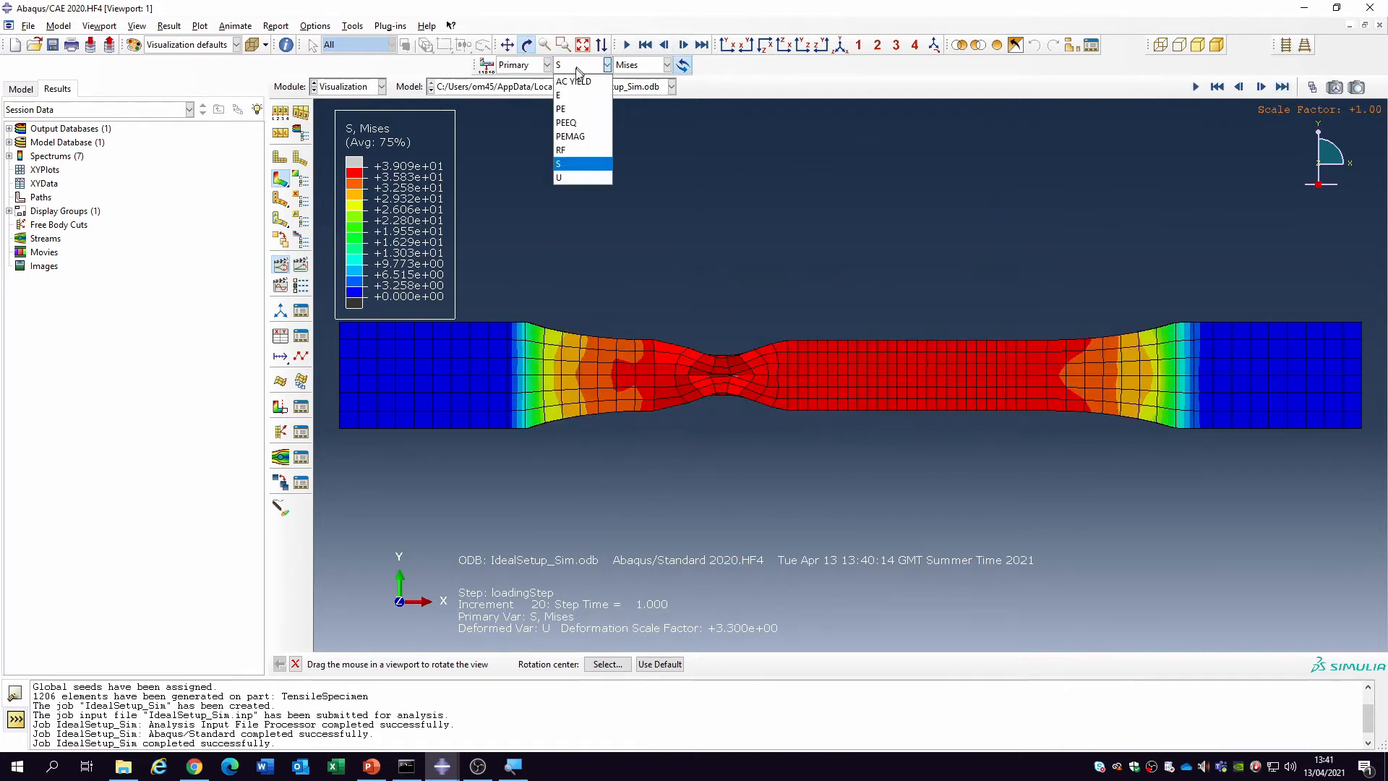
left_click(576, 112)
mouse_move(754, 356)
left_mouse_down()
mouse_move(752, 340)
mouse_move(756, 384)
mouse_move(764, 352)
left_mouse_up()
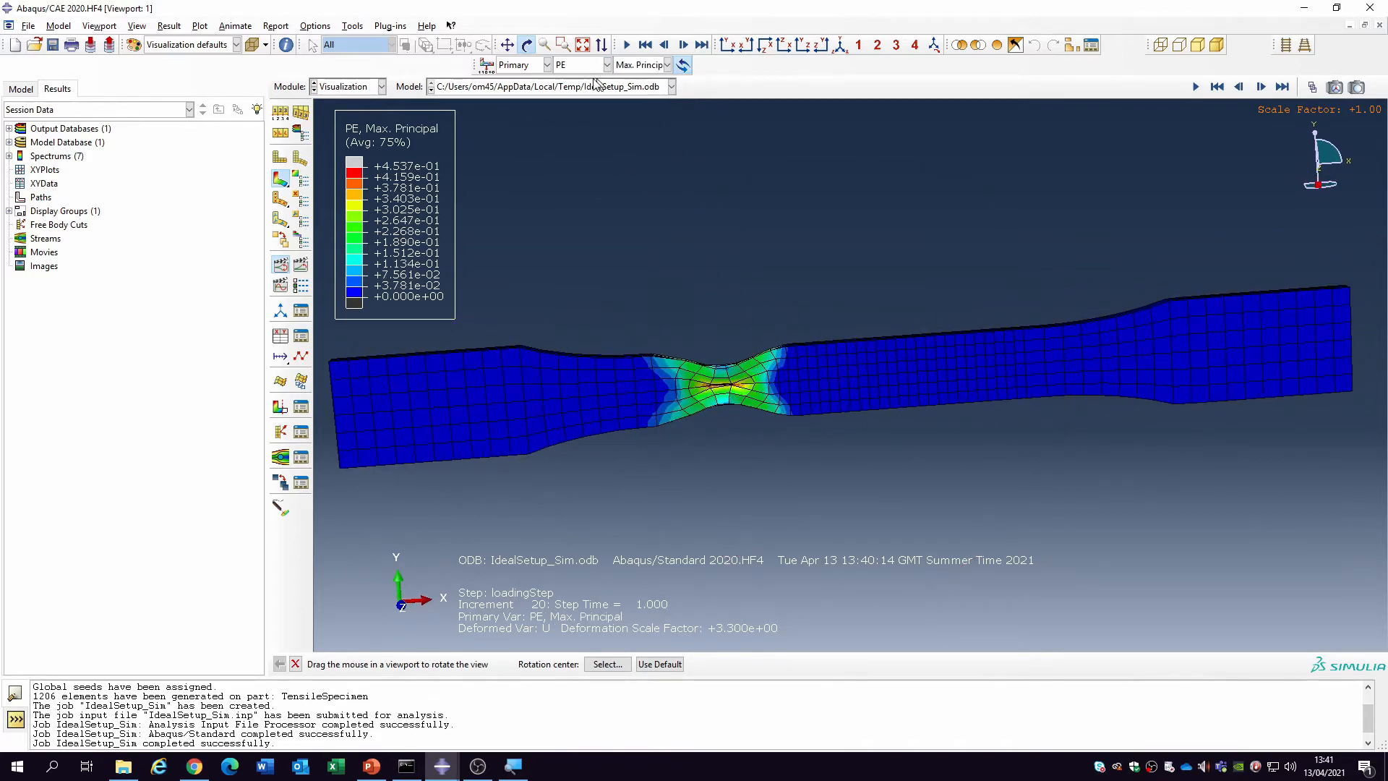
Plot the equivalent plastic strain (PEEQ) contours and inspect the necked region from another angle.
left_click(605, 65)
left_click(576, 123)
left_click_drag(870, 403, 1023, 379)
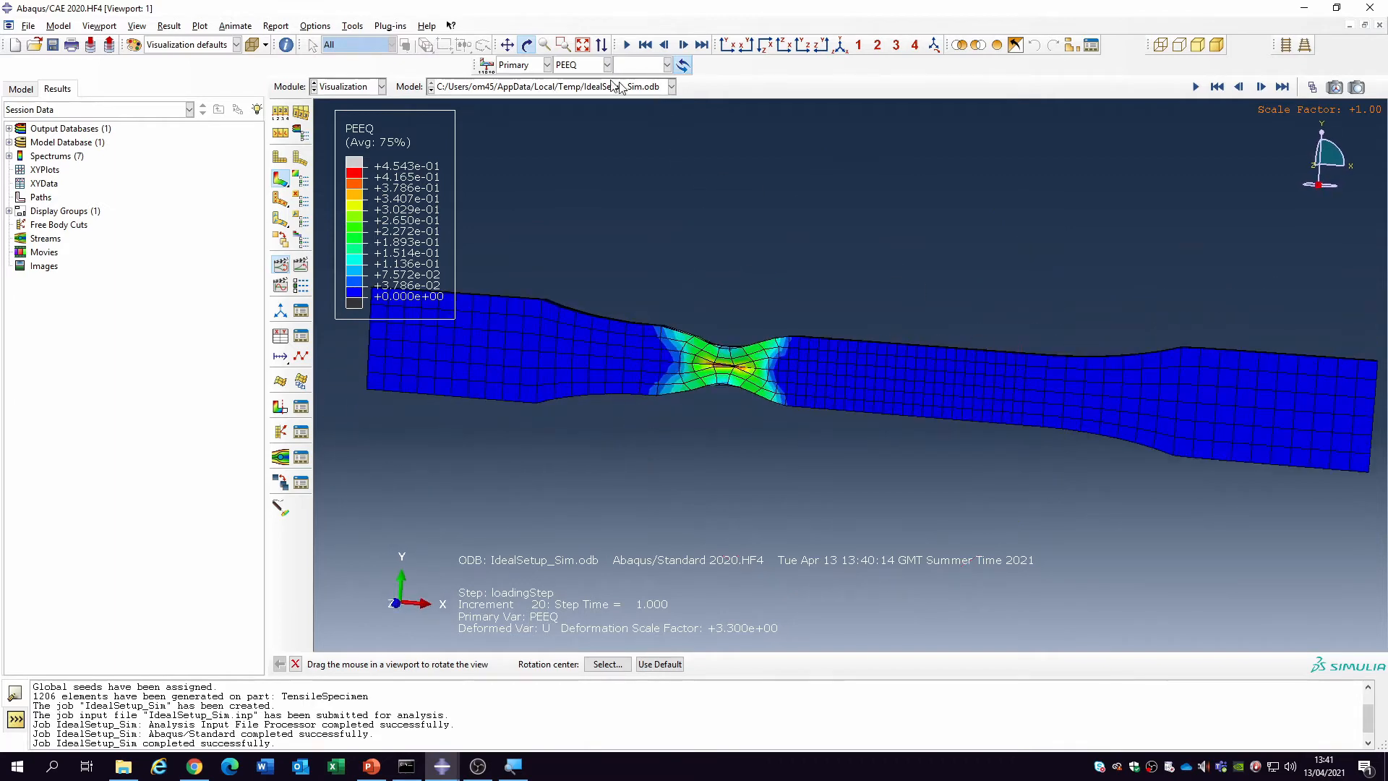
Plot the S12 shear stress contours and inspect the deformed specimen from several angles.
left_click(606, 65)
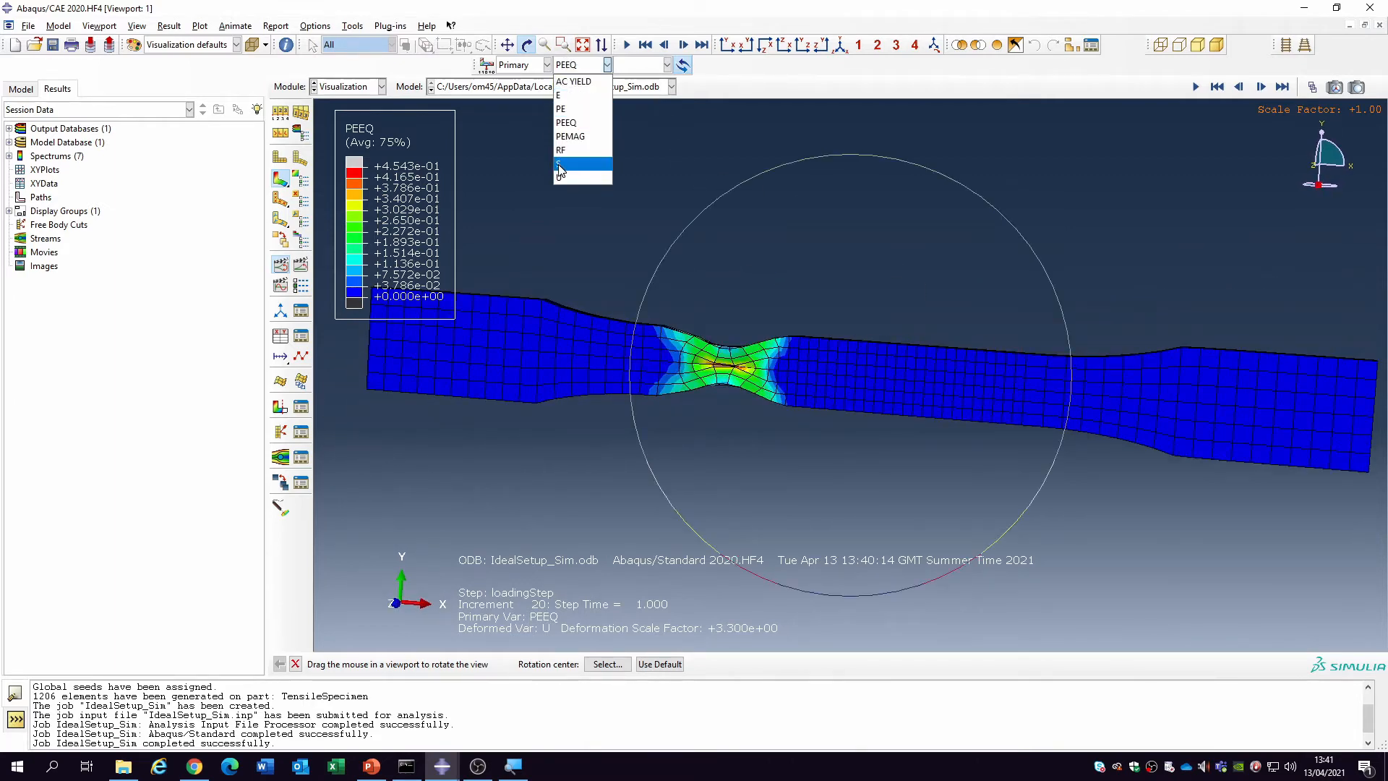
left_click(560, 165)
left_click(666, 65)
left_click(637, 232)
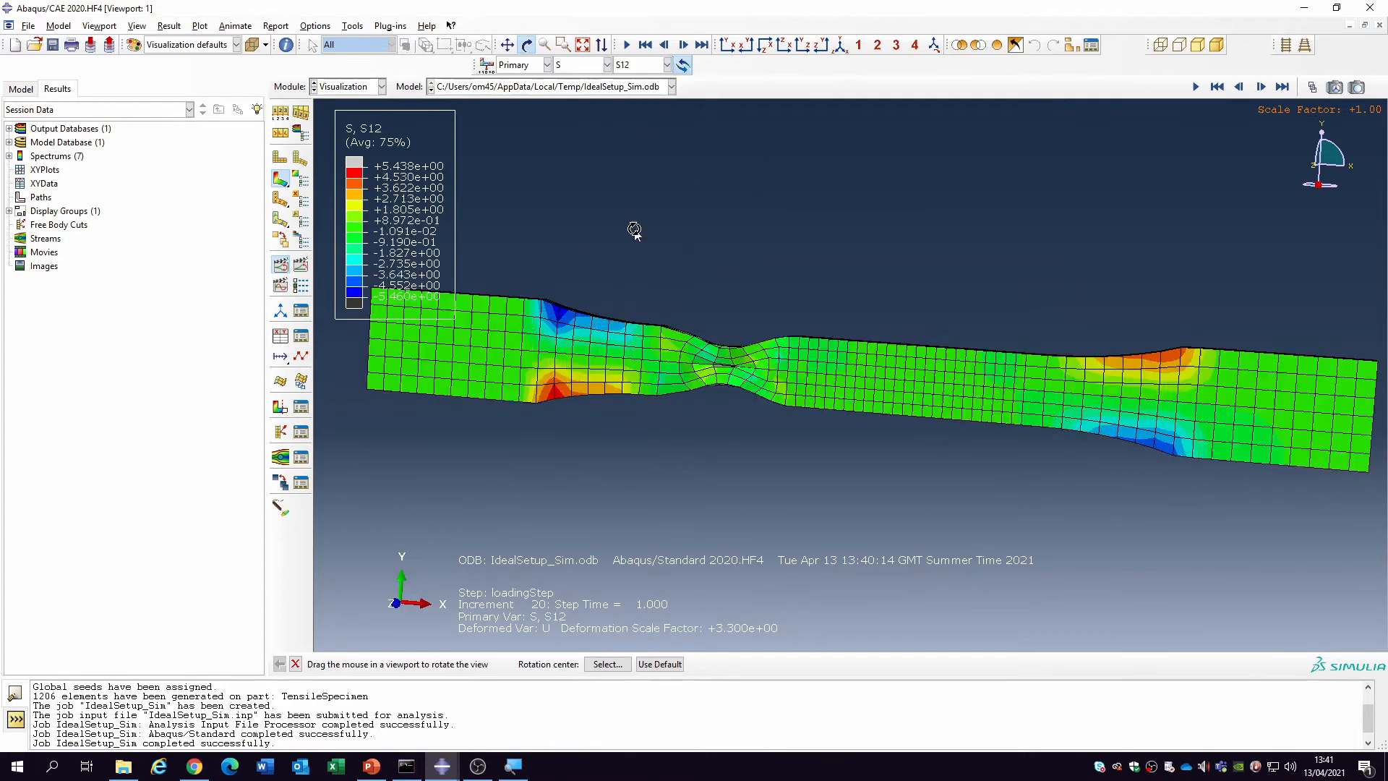
left_click_drag(730, 348, 728, 418)
left_click_drag(1142, 289, 762, 443)
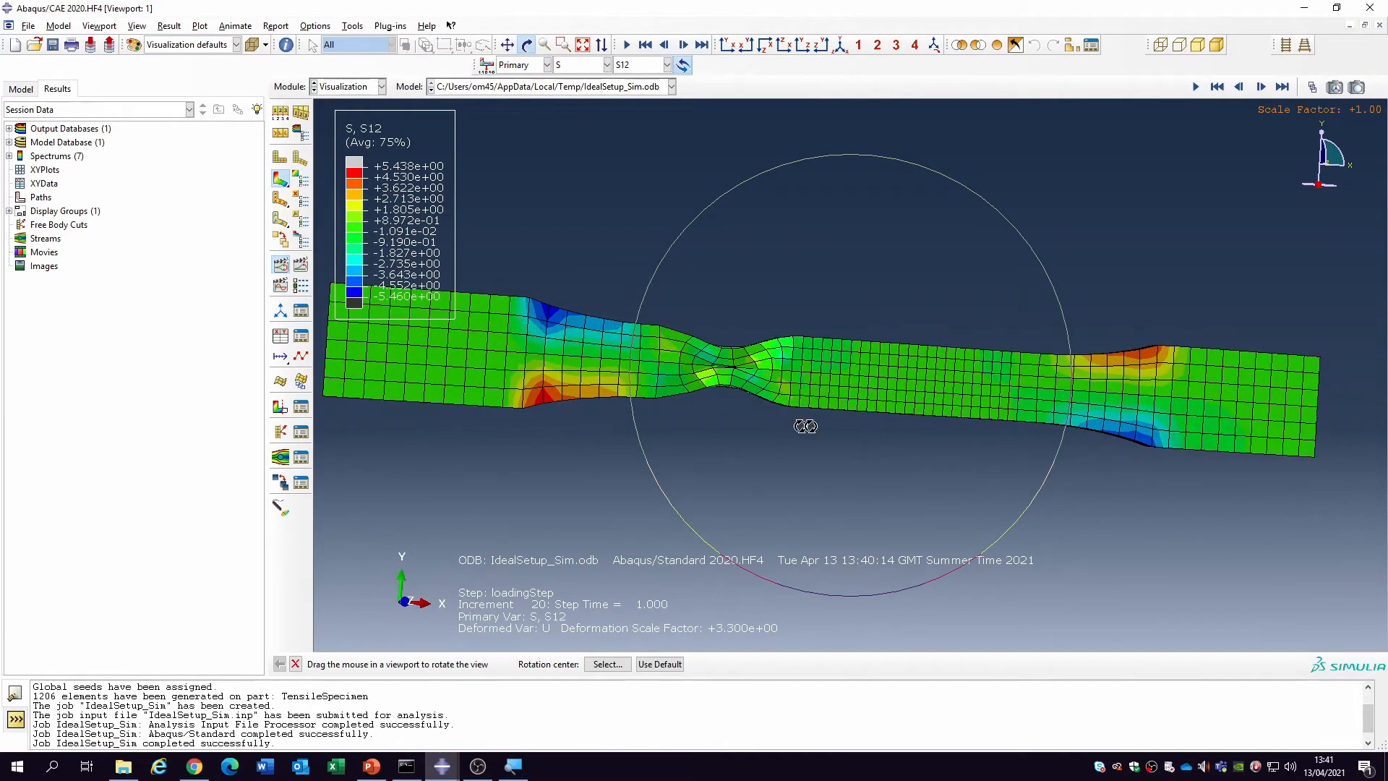
Restart the scale factor animation of the S12 contours, stop it at the last frame, and end the view rotation.
left_click(282, 265)
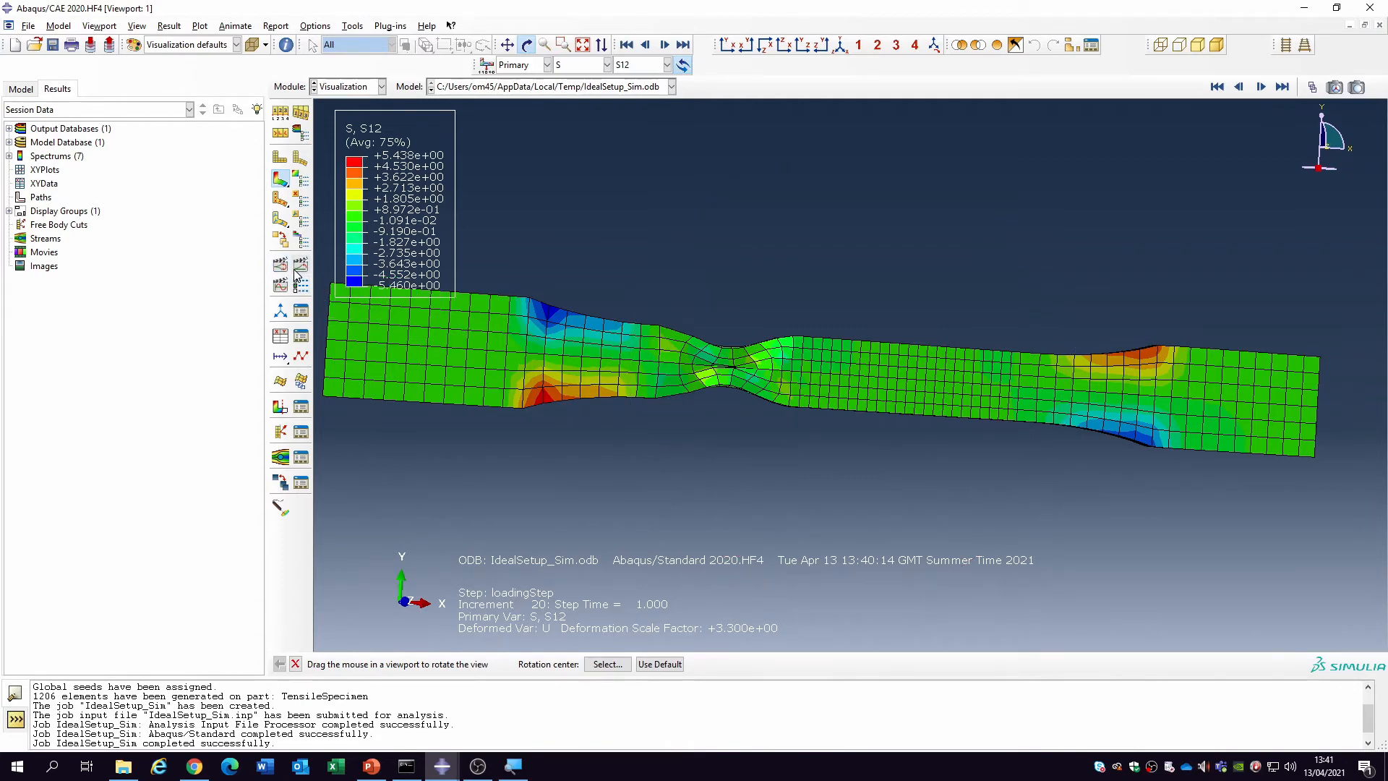
left_click(281, 265)
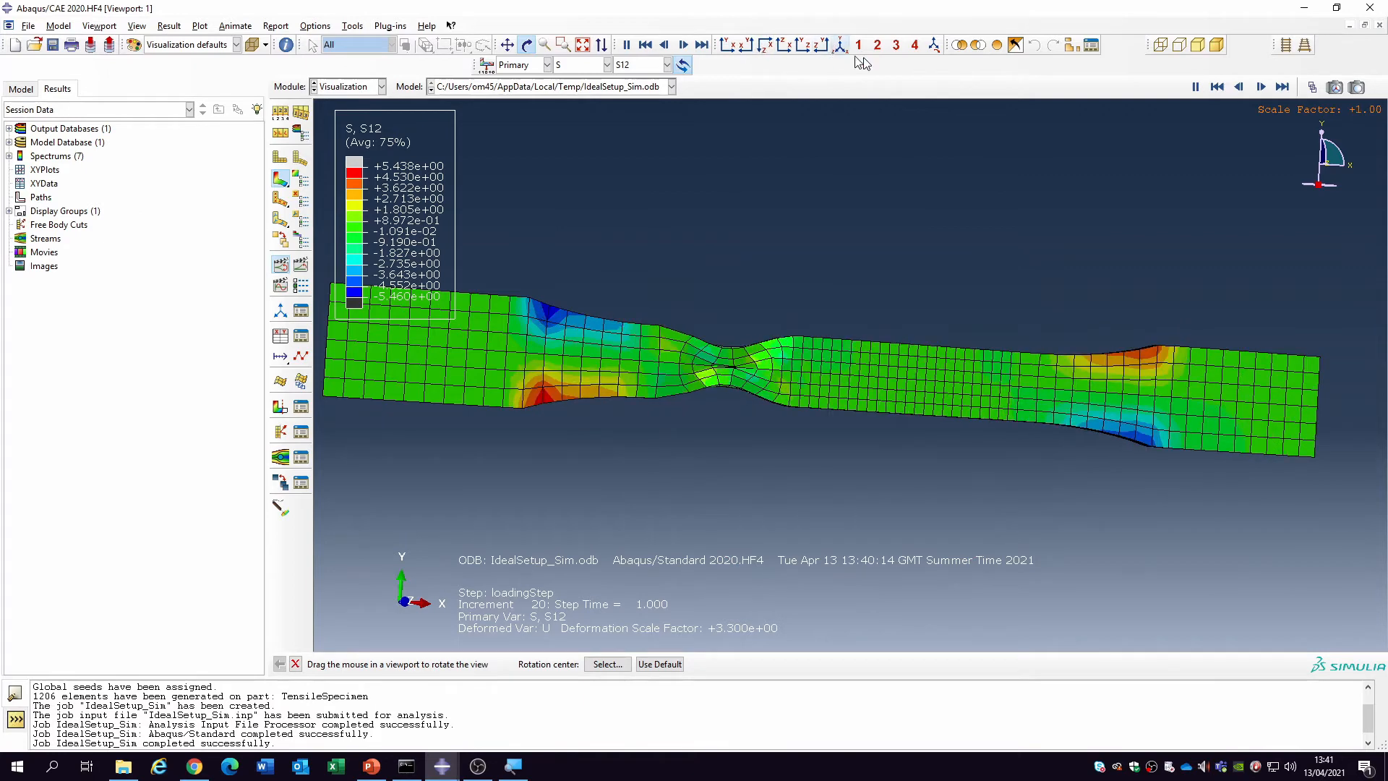
left_click(1281, 87)
left_click_drag(1202, 370, 1201, 319)
right_click(717, 262)
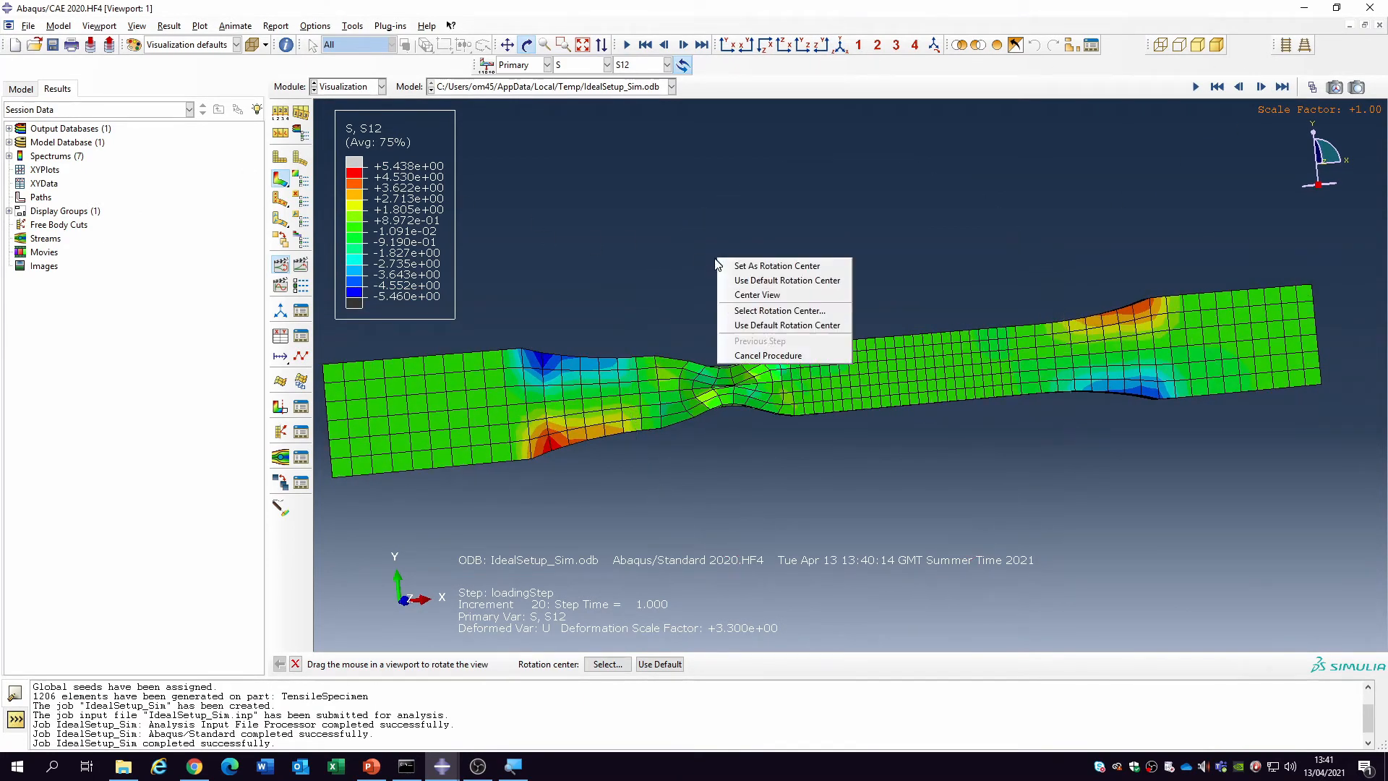
left_click(759, 351)
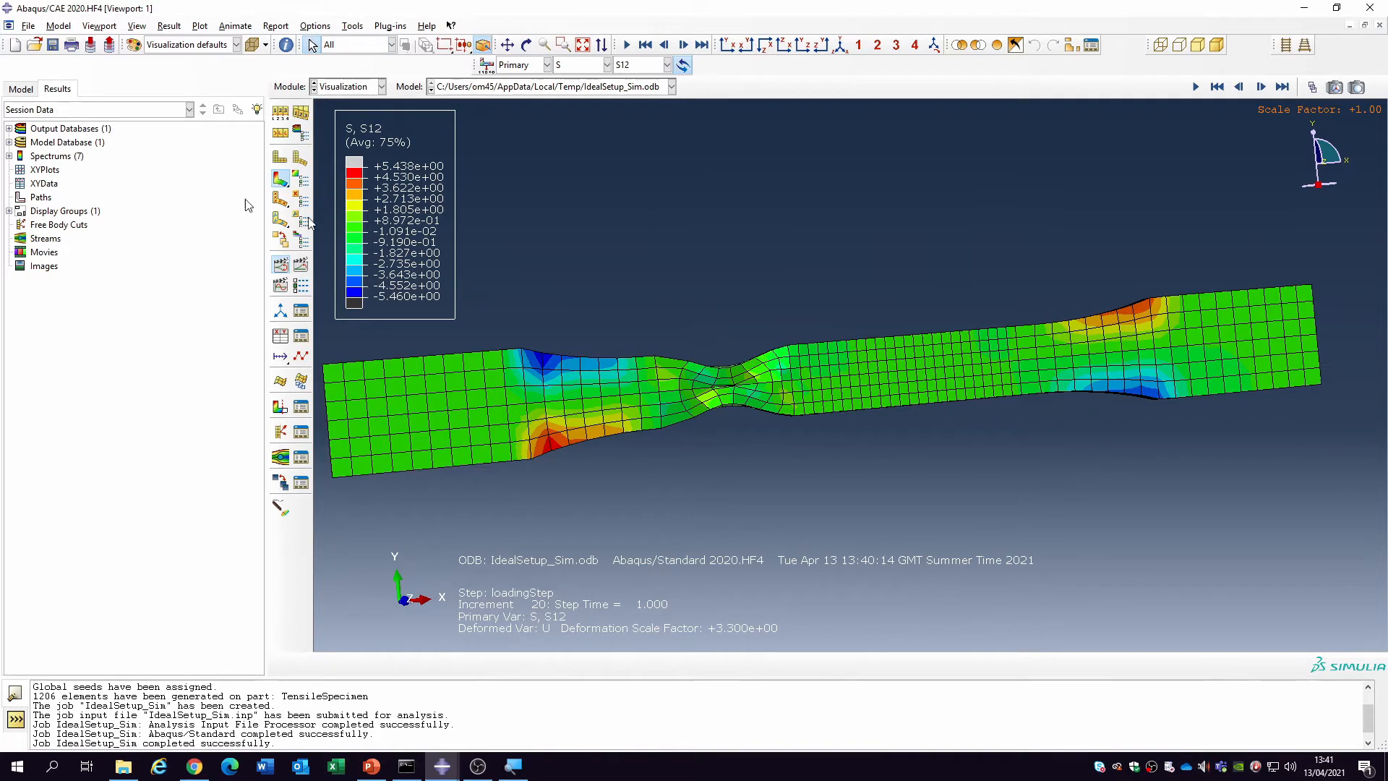
Copy the IdealSetup model to a new model named Offset_Setup.
left_click(19, 89)
left_click(21, 143)
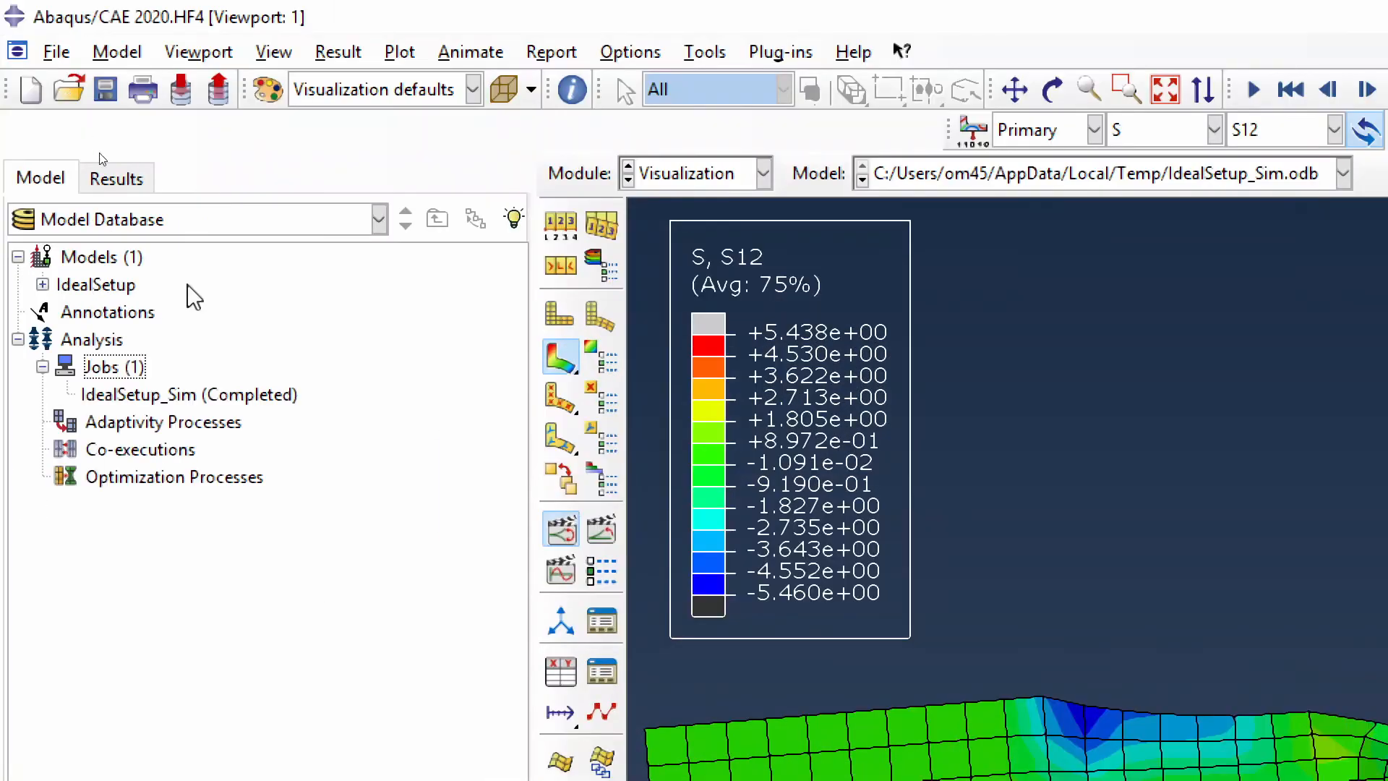
right_click(86, 284)
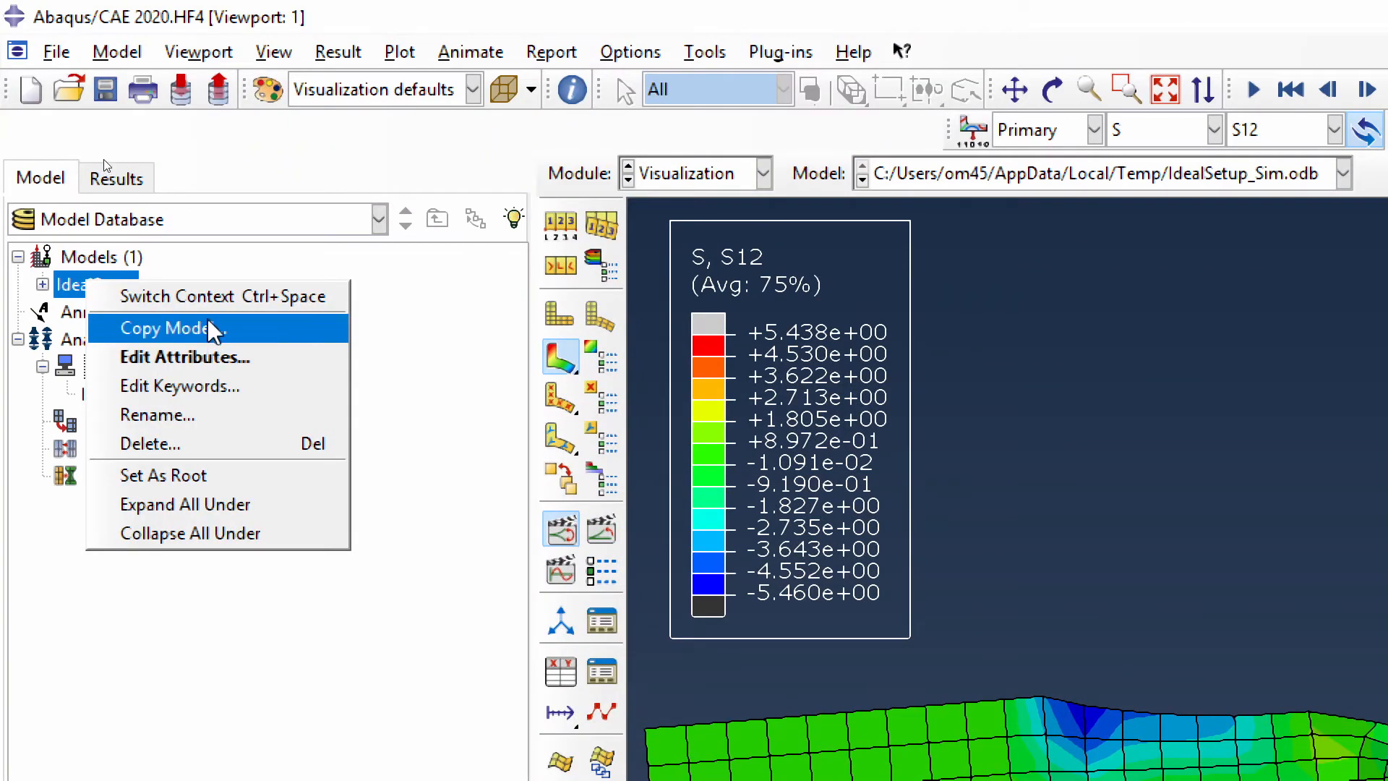
left_click(166, 325)
left_click_drag(211, 320, 11, 318)
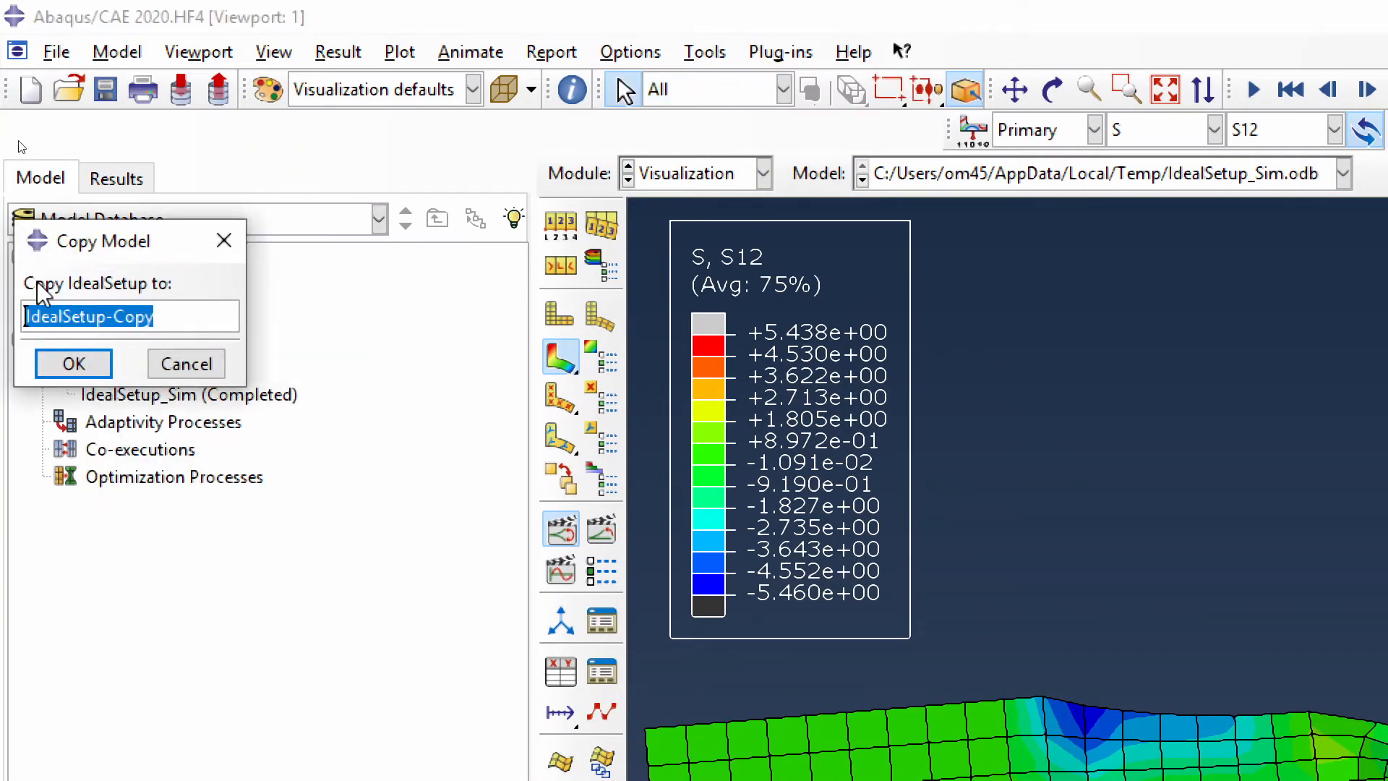
type("Offset_Setup")
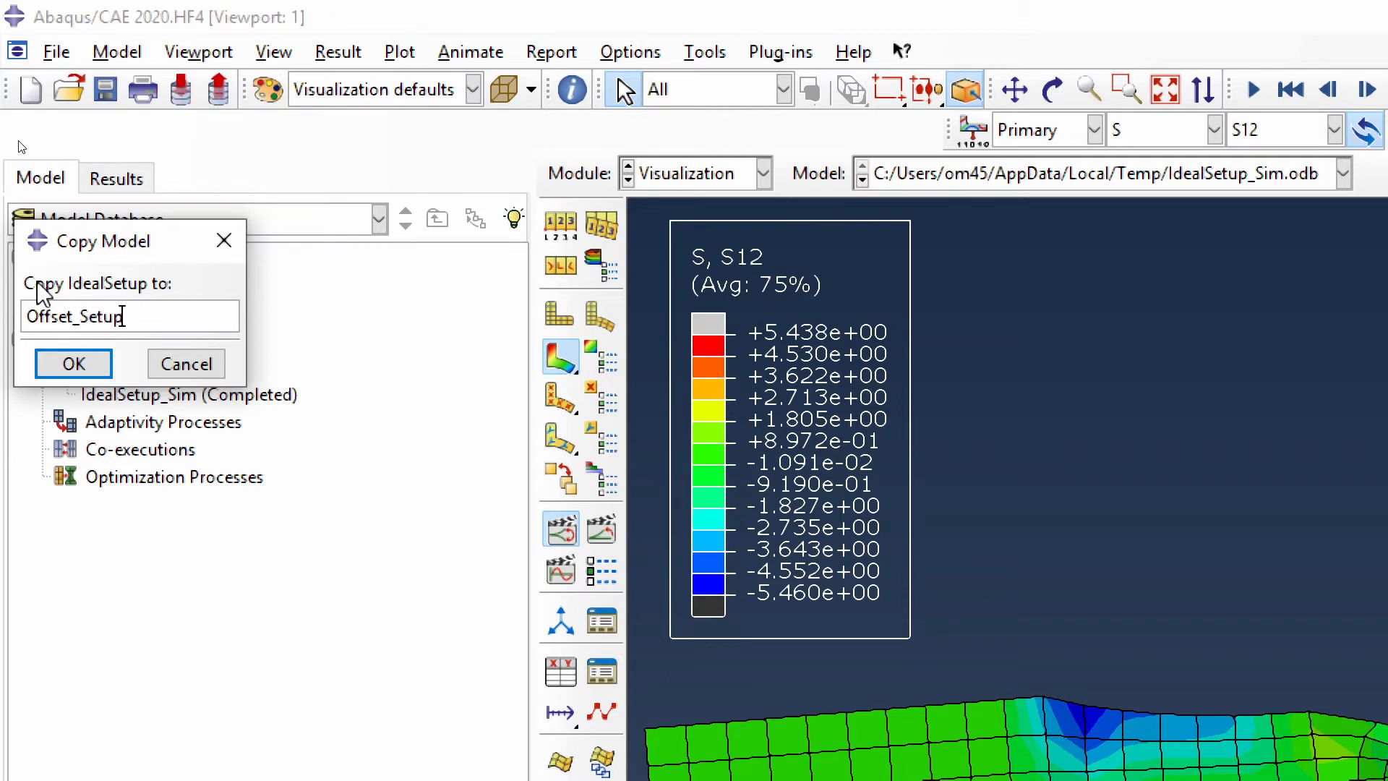
left_click(73, 364)
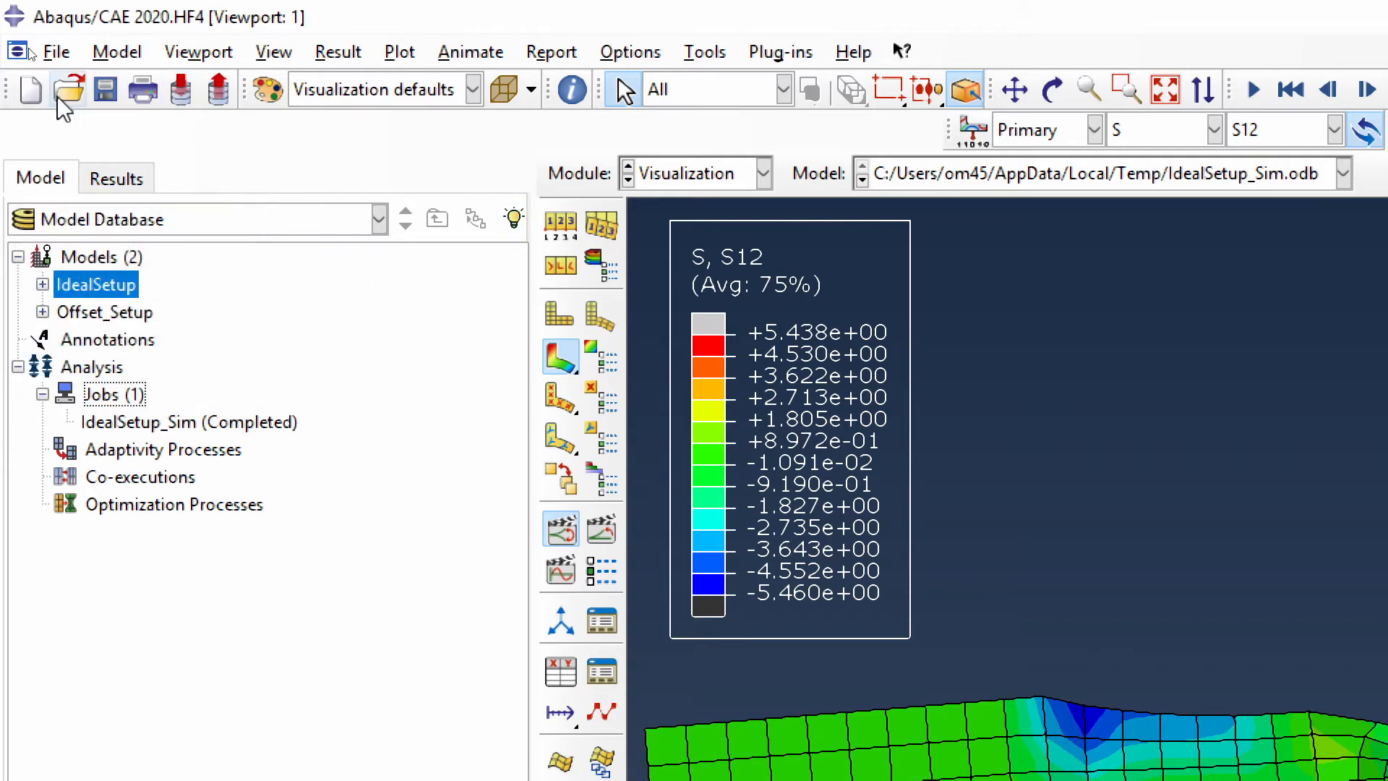
Edit the DisplaceFront boundary condition in Offset_Setup, setting U1 to 4.98 and enabling U2 with 0.44.
left_click(42, 313)
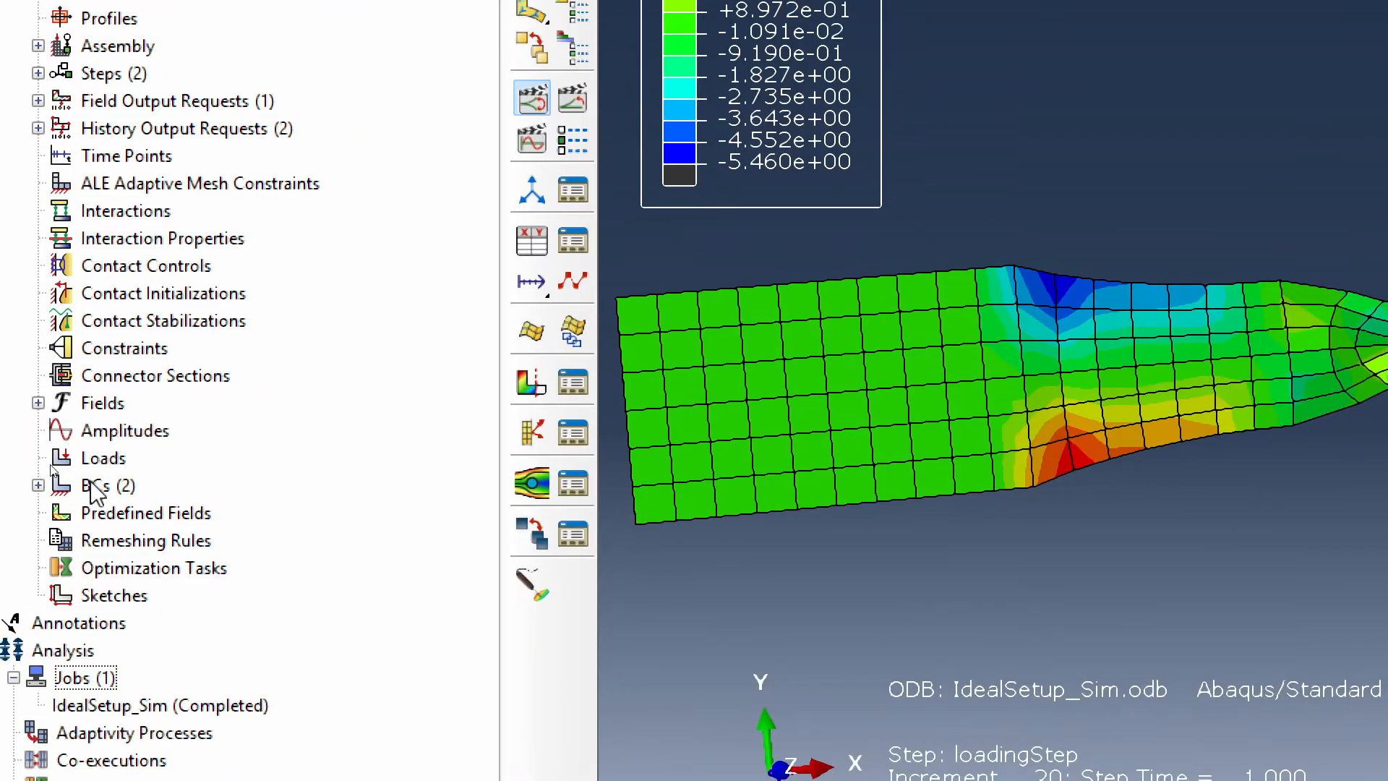
left_click(37, 485)
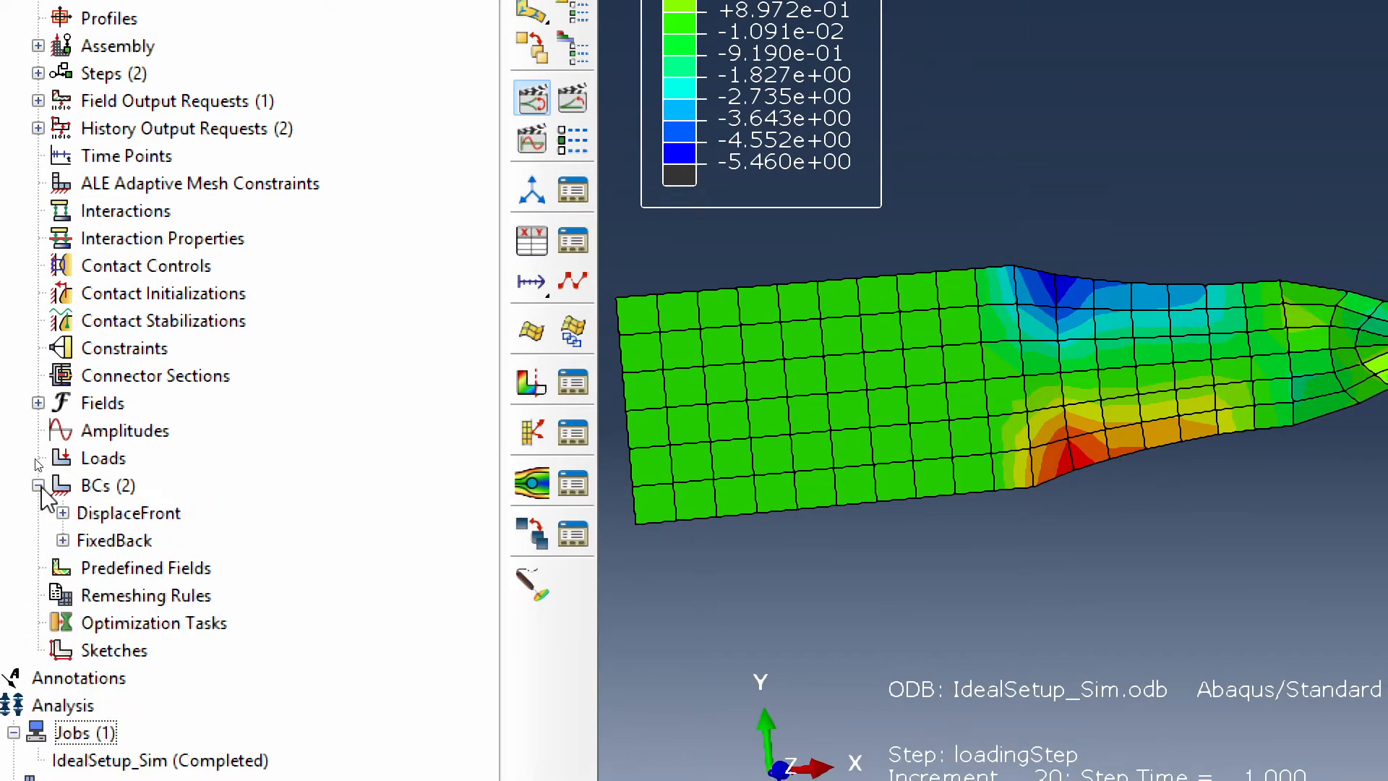
left_click(137, 514)
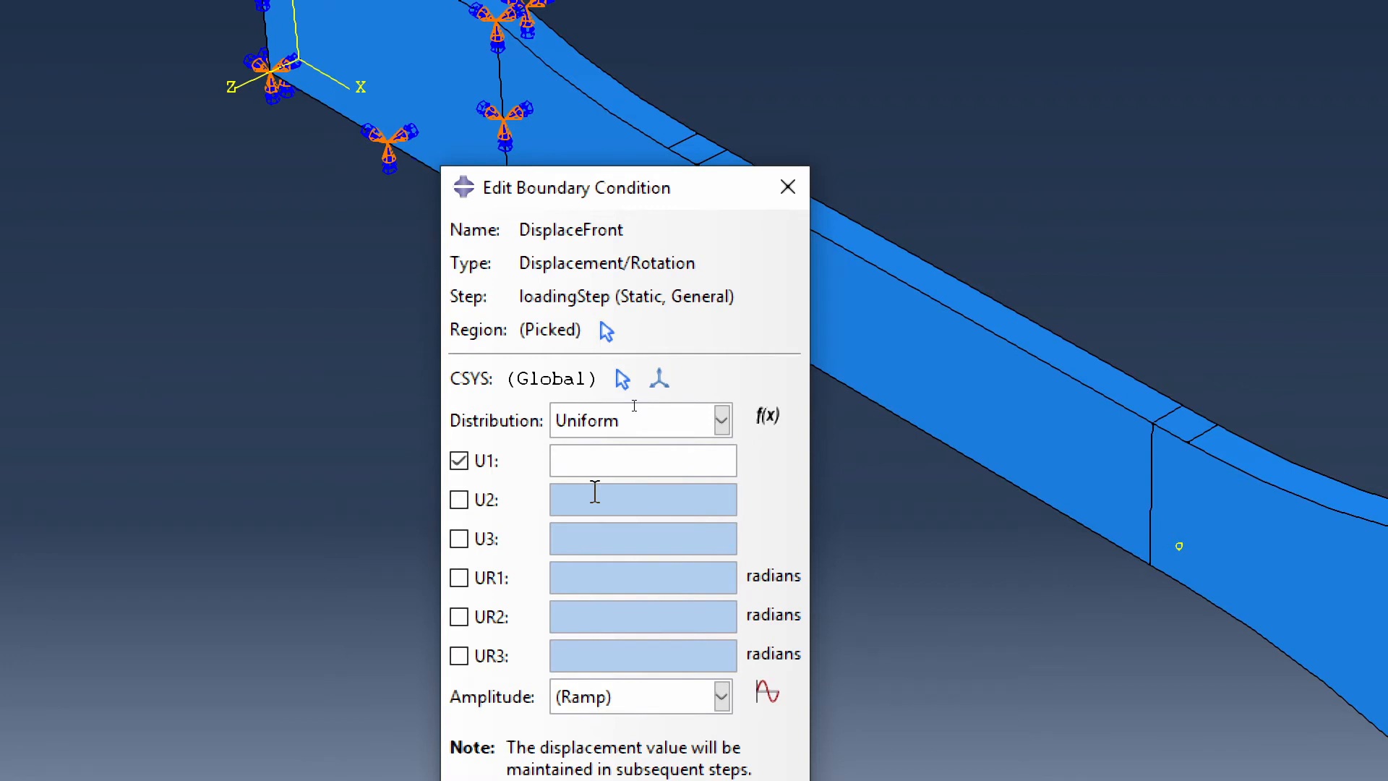
key("Tab")
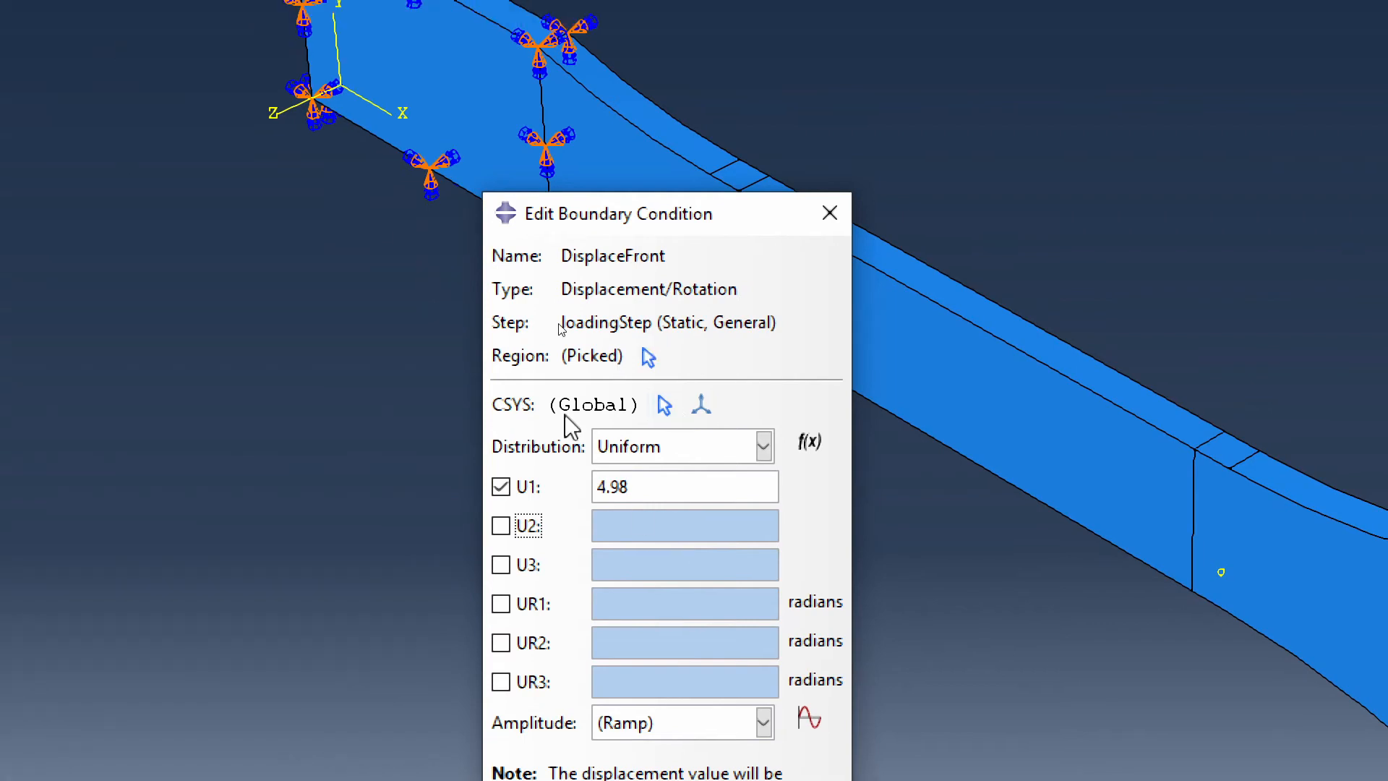
left_click(501, 524)
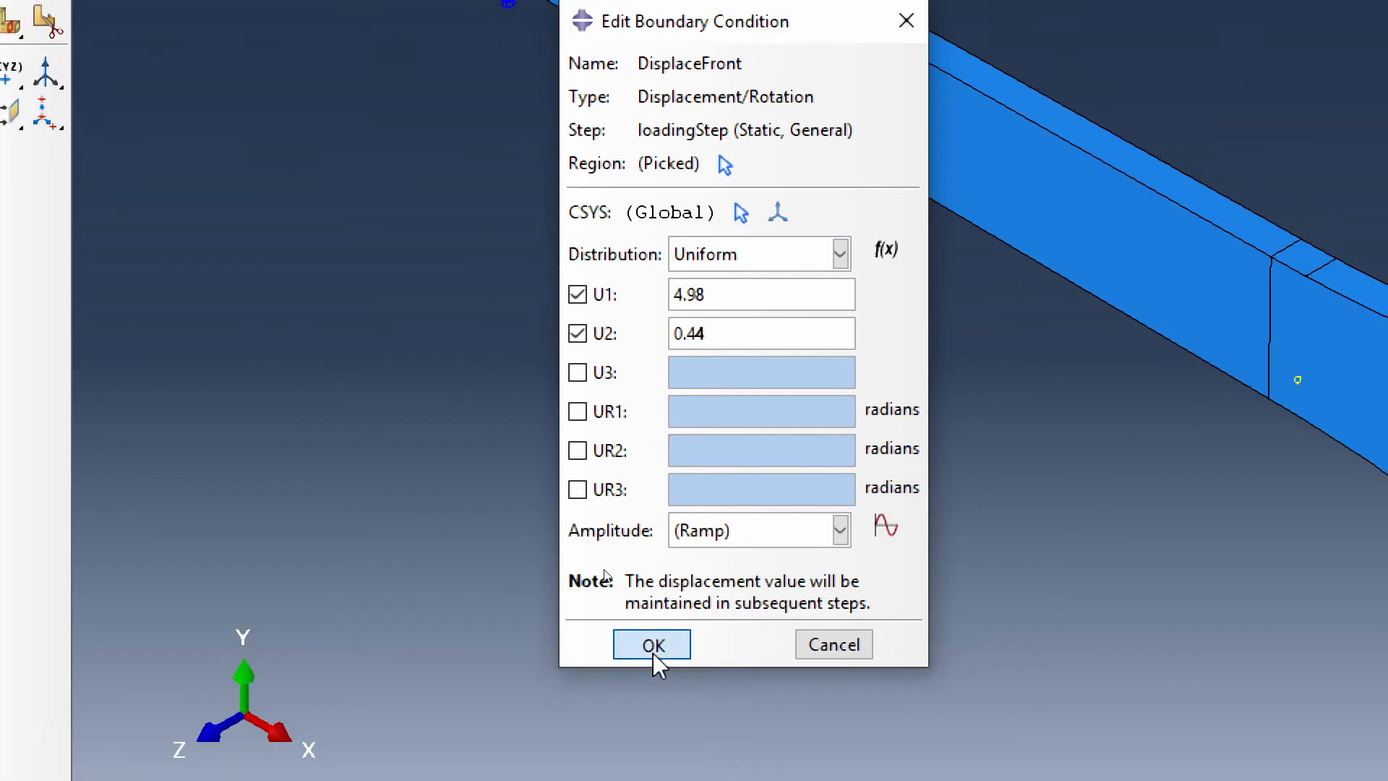
left_click(599, 780)
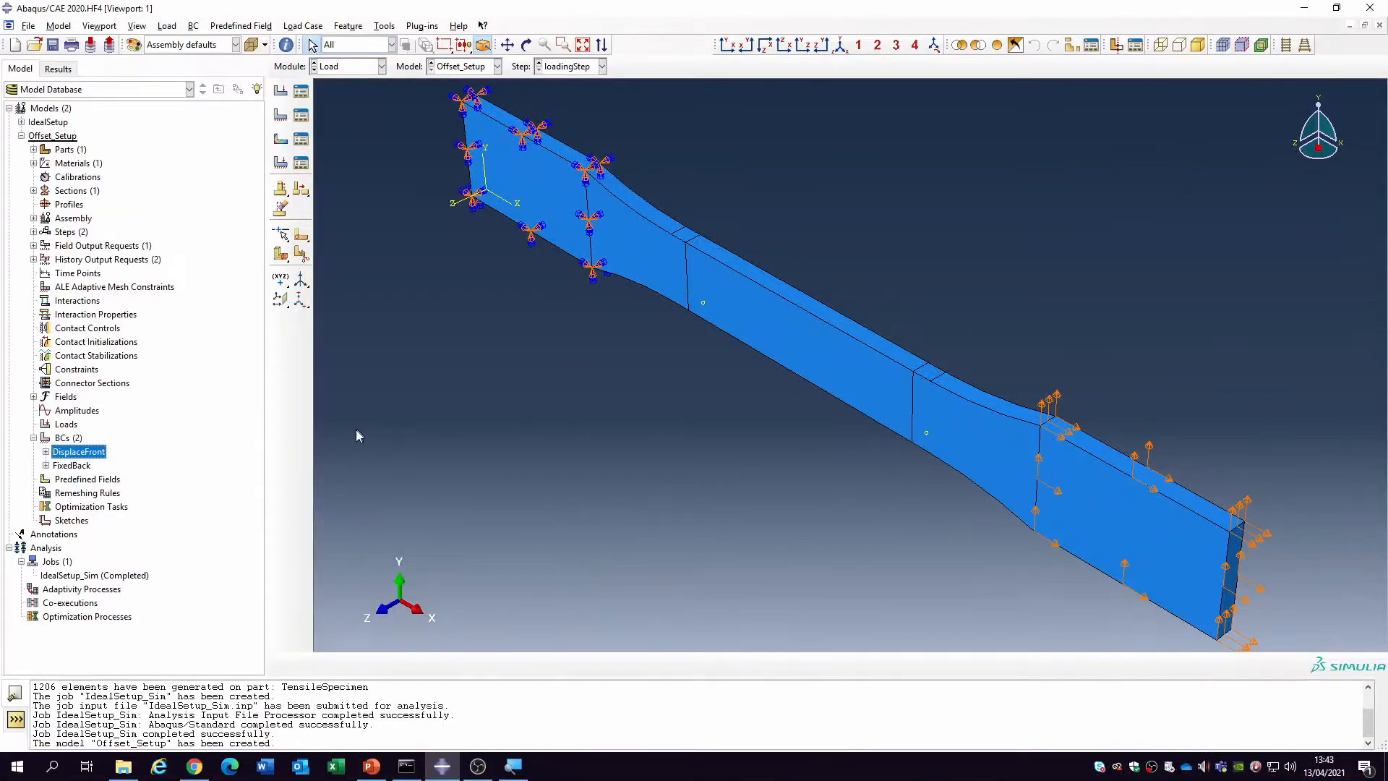
Create a job named OffsetSetup_Sim from the Offset_Setup model and submit it for analysis.
double_click(55, 562)
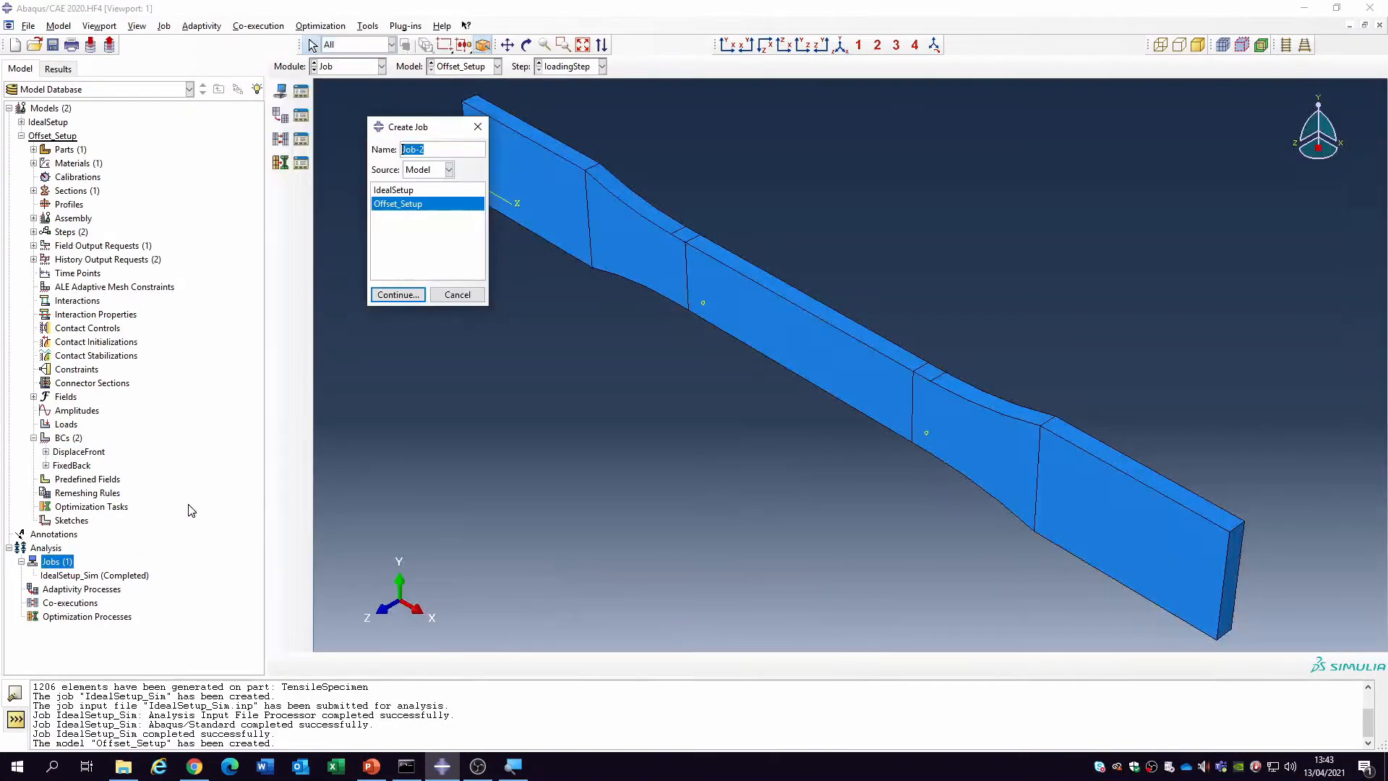
type("OffsetSetup_Sim")
left_click(407, 290)
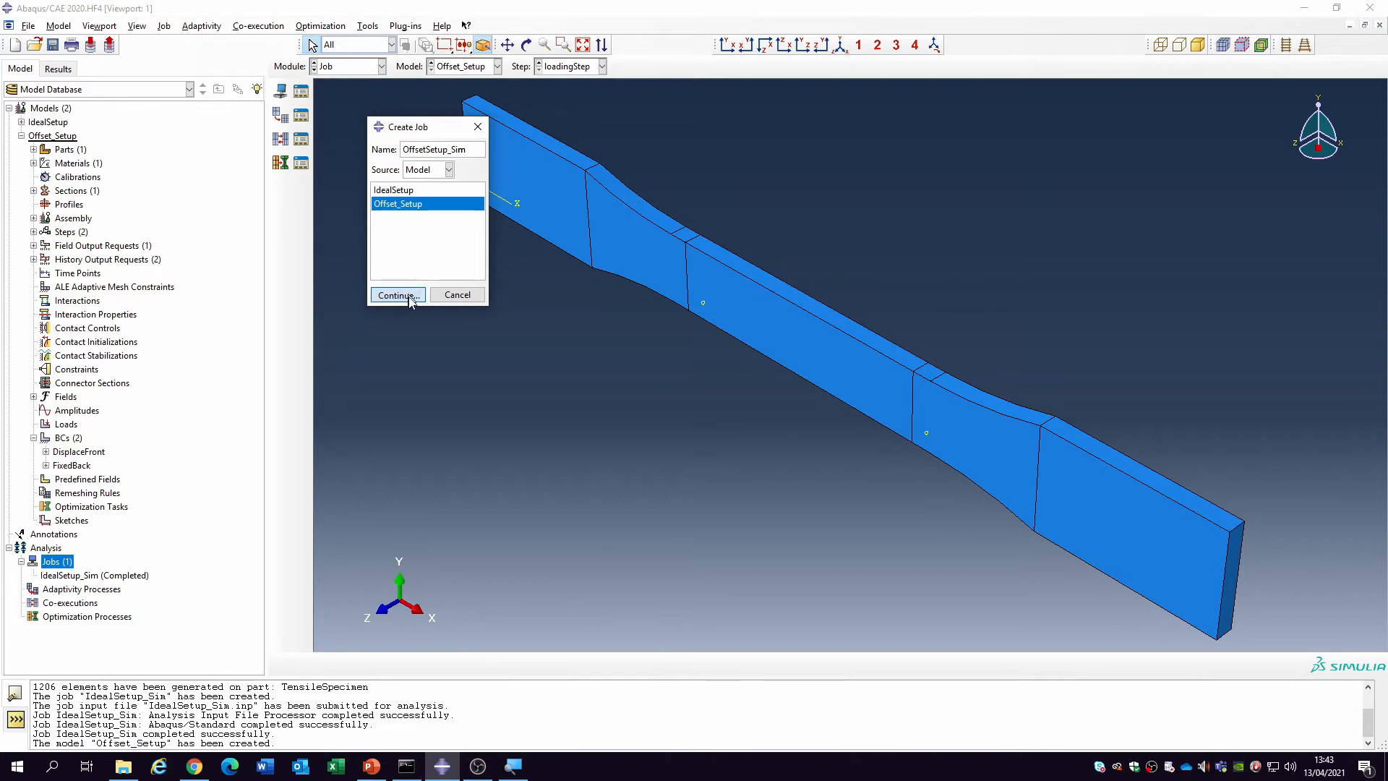
left_click(93, 527)
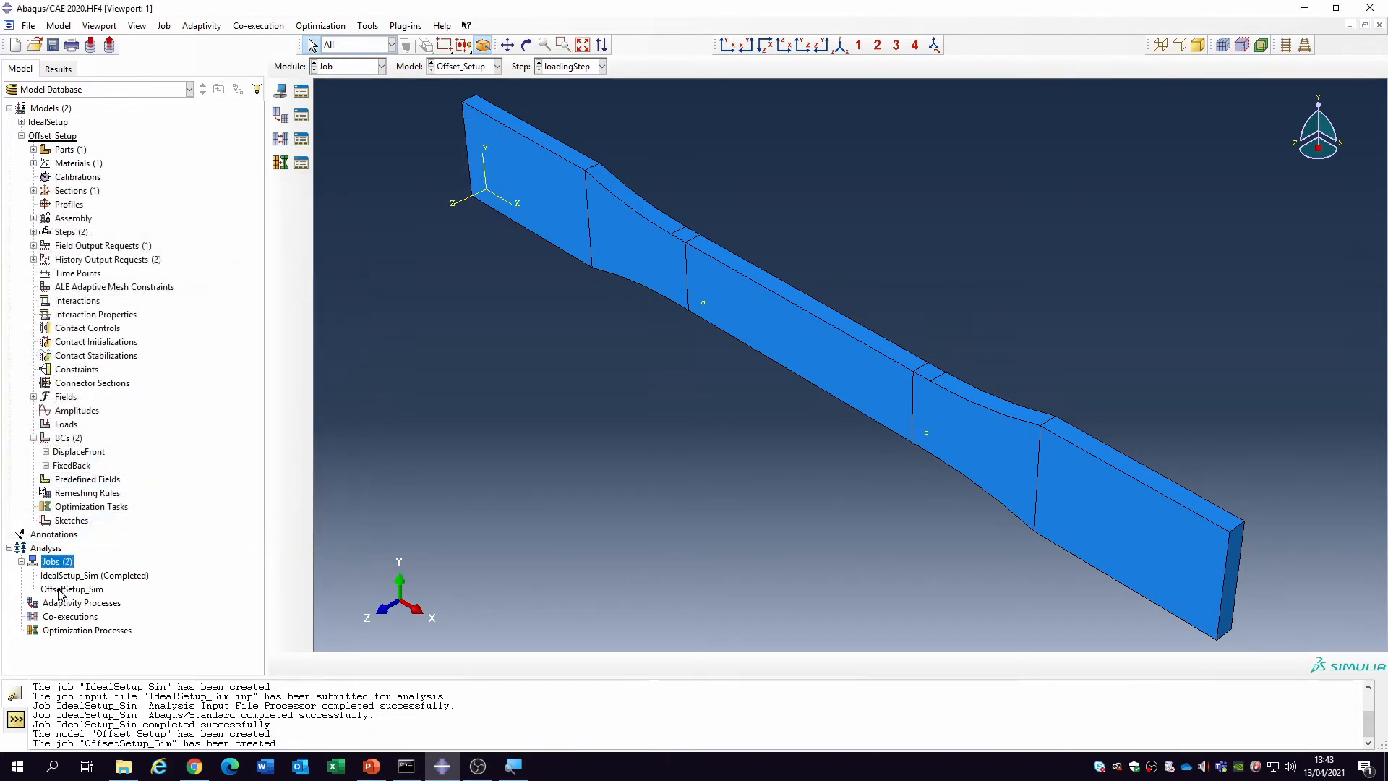
right_click(60, 593)
left_click(112, 670)
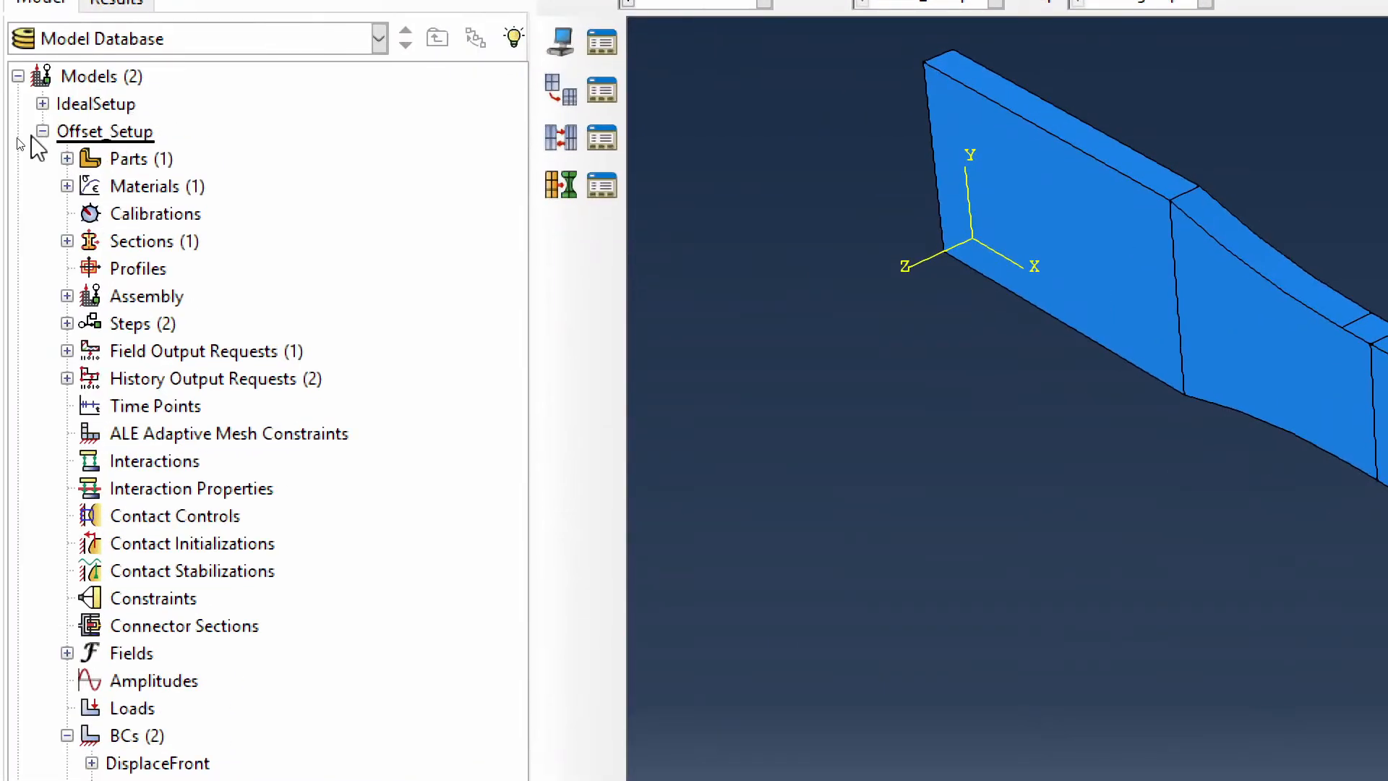
Copy the Offset_Setup model to a new model named BadSpecSetup.
left_click(42, 131)
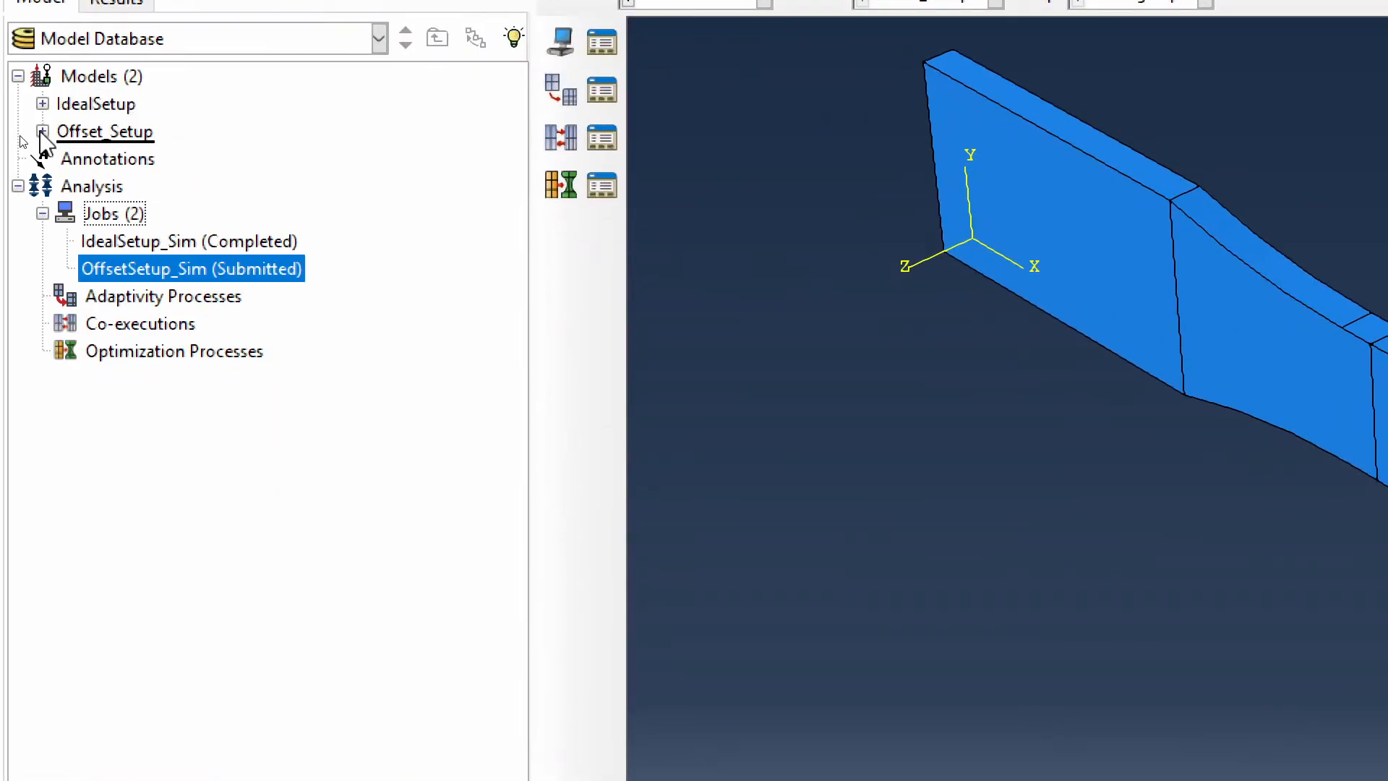
right_click(135, 137)
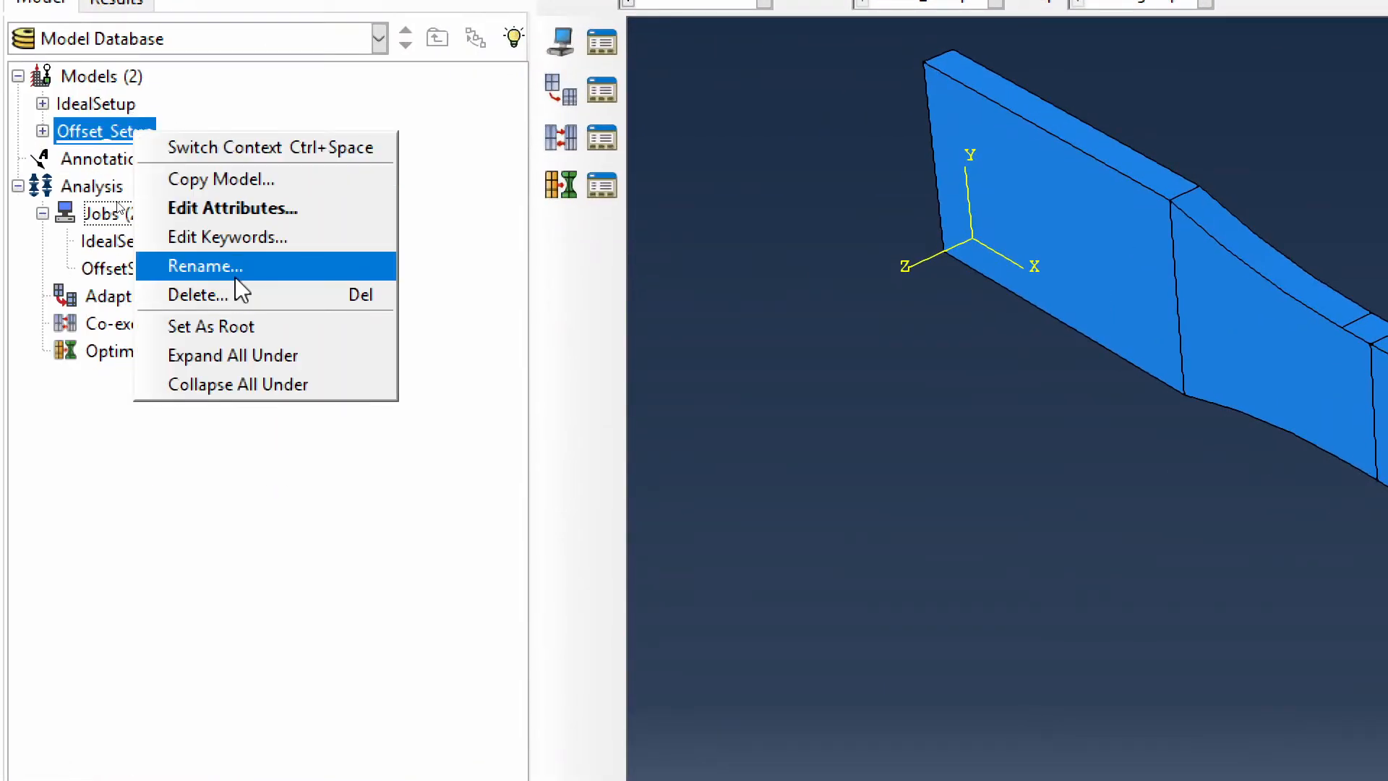
left_click(244, 179)
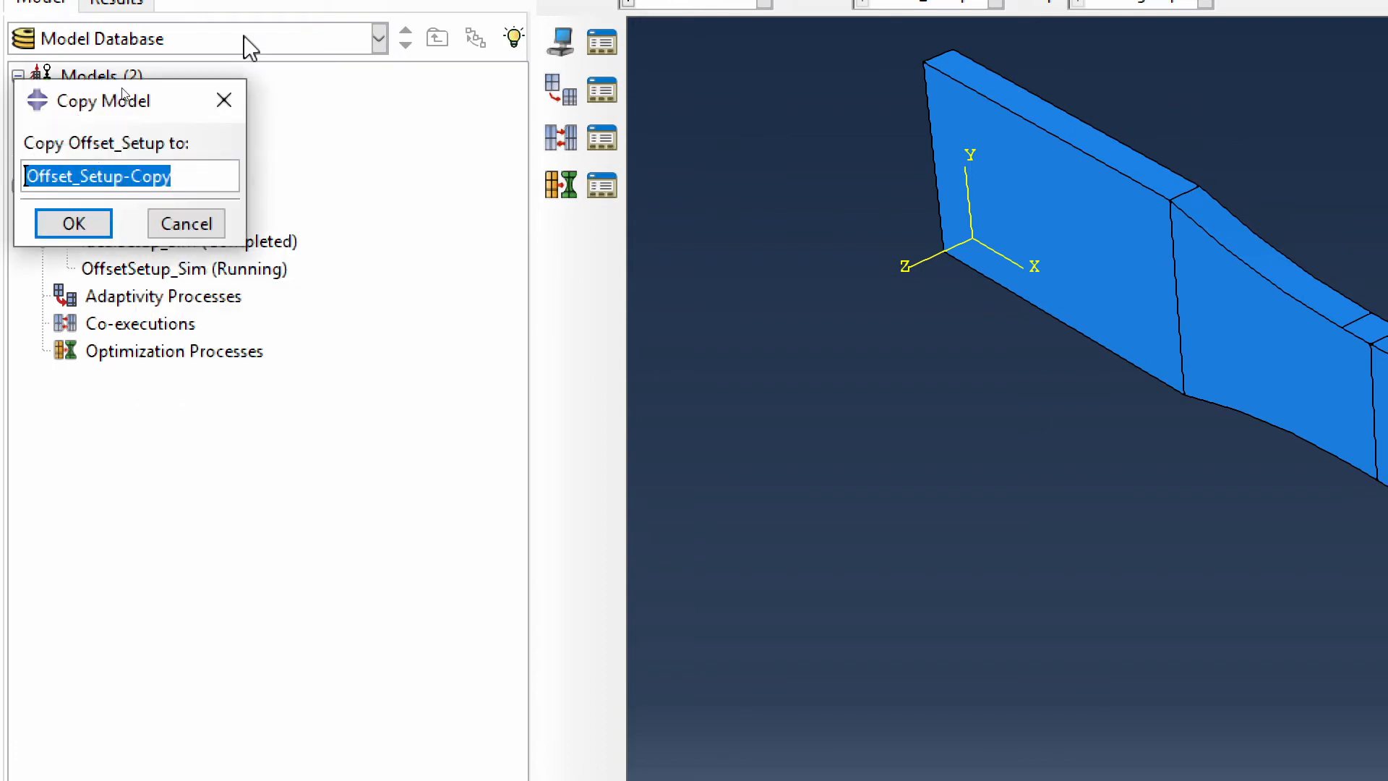
type("BadSepa")
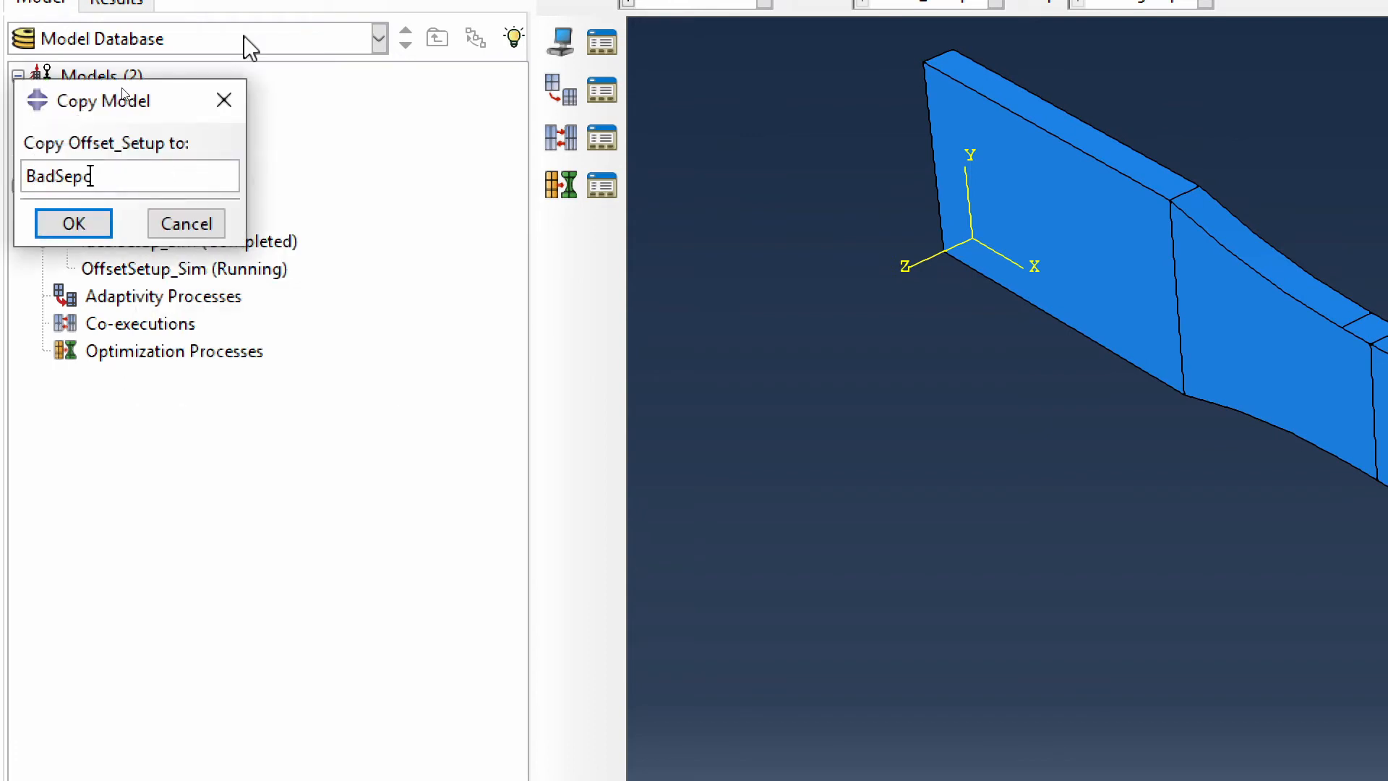
key("BackSpace")
key("BackSpace")
key("BackSpace")
type("pecSetu")
left_click(90, 224)
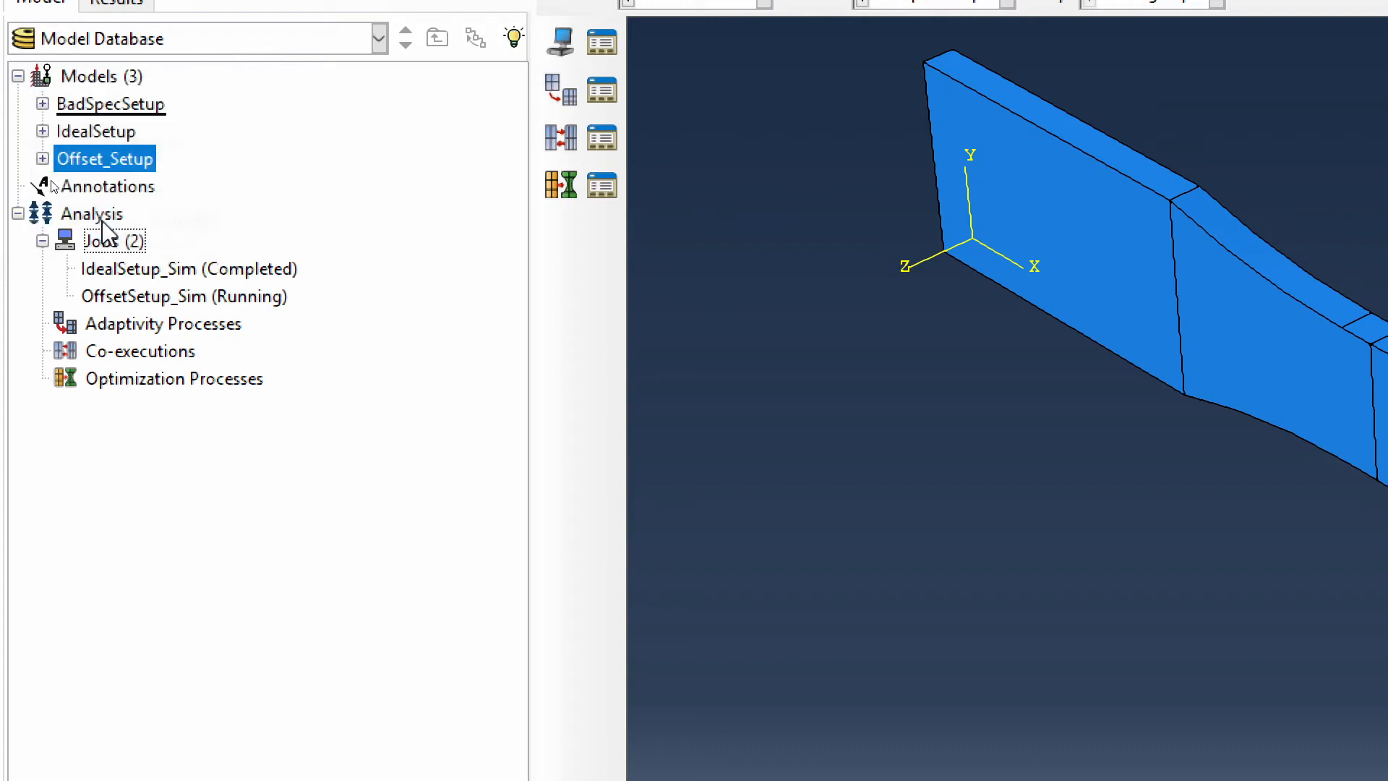
Display the TensileSpecimen part of the BadSpecSetup model for editing in the Part module.
left_click(42, 103)
left_click(66, 131)
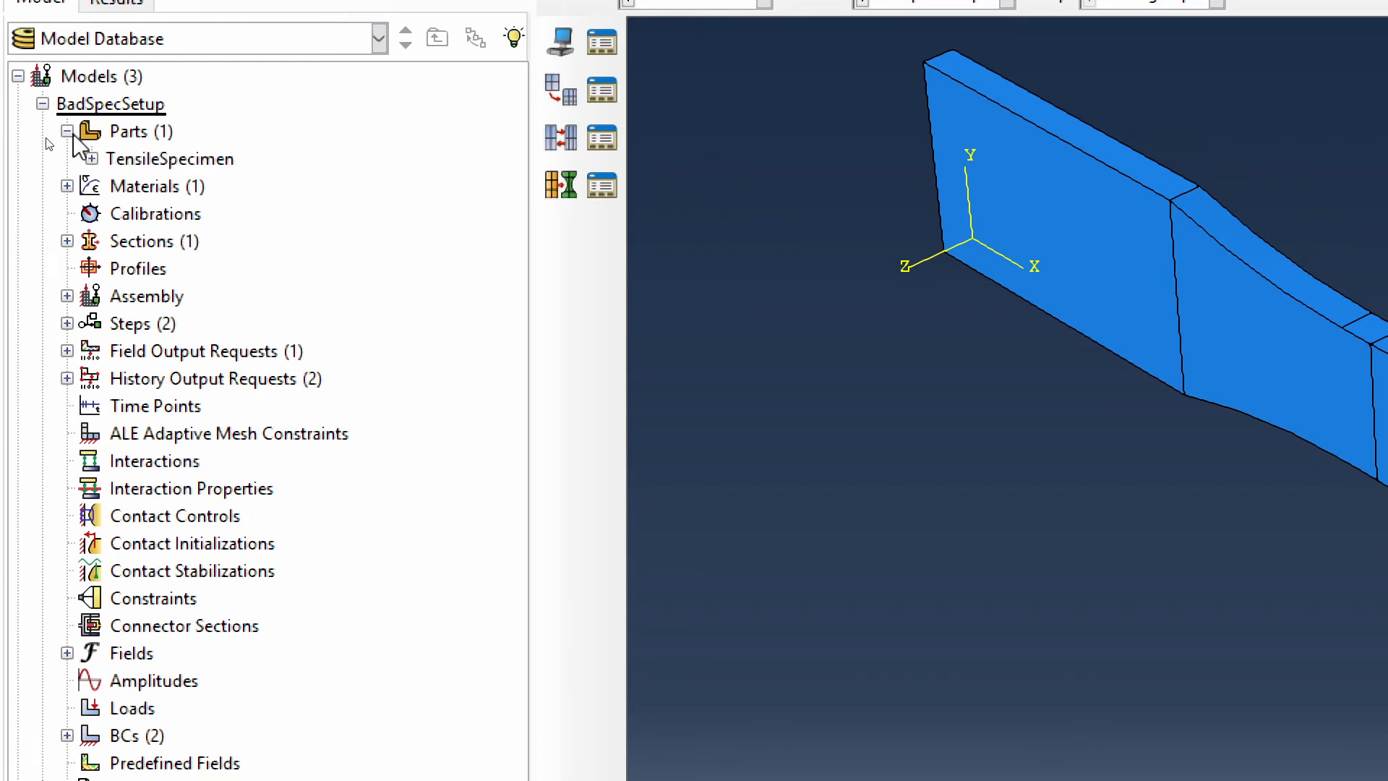
left_click(91, 158)
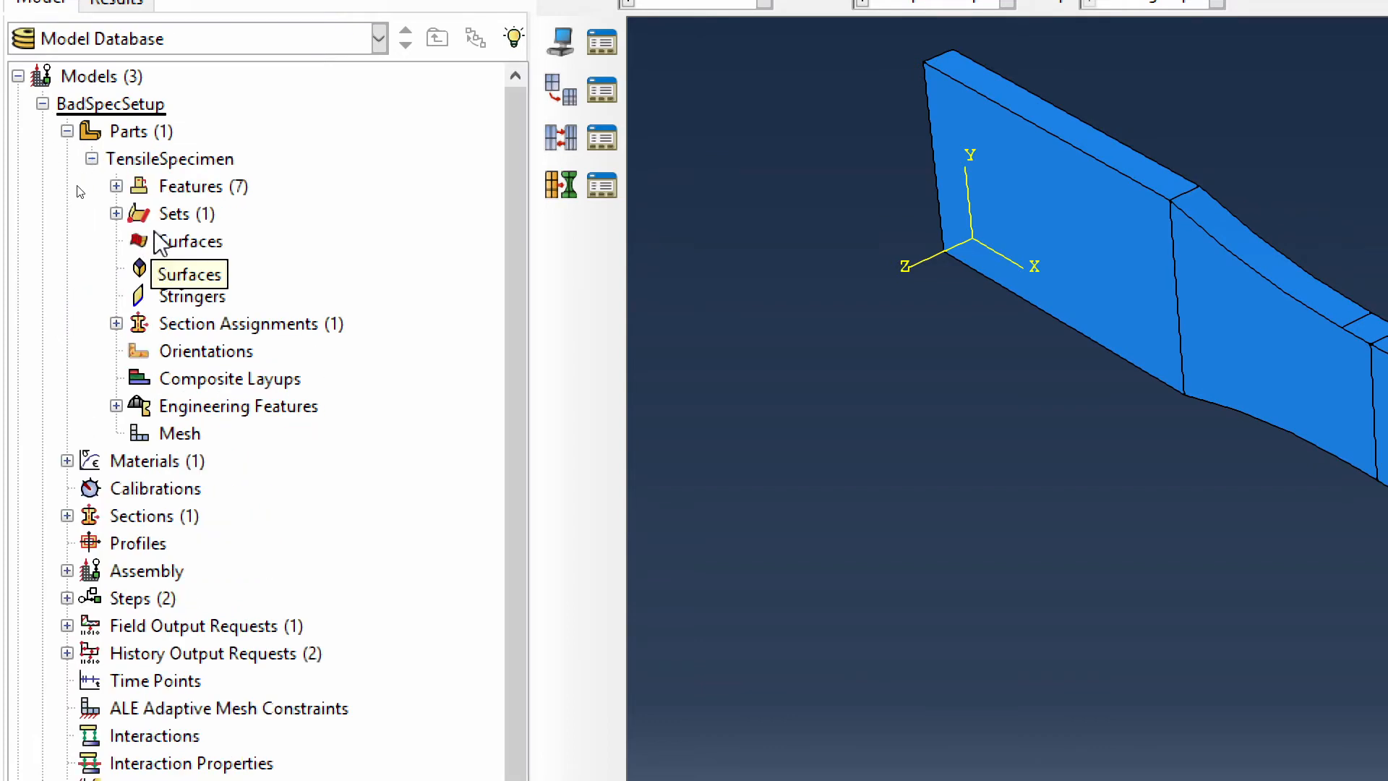
double_click(197, 237)
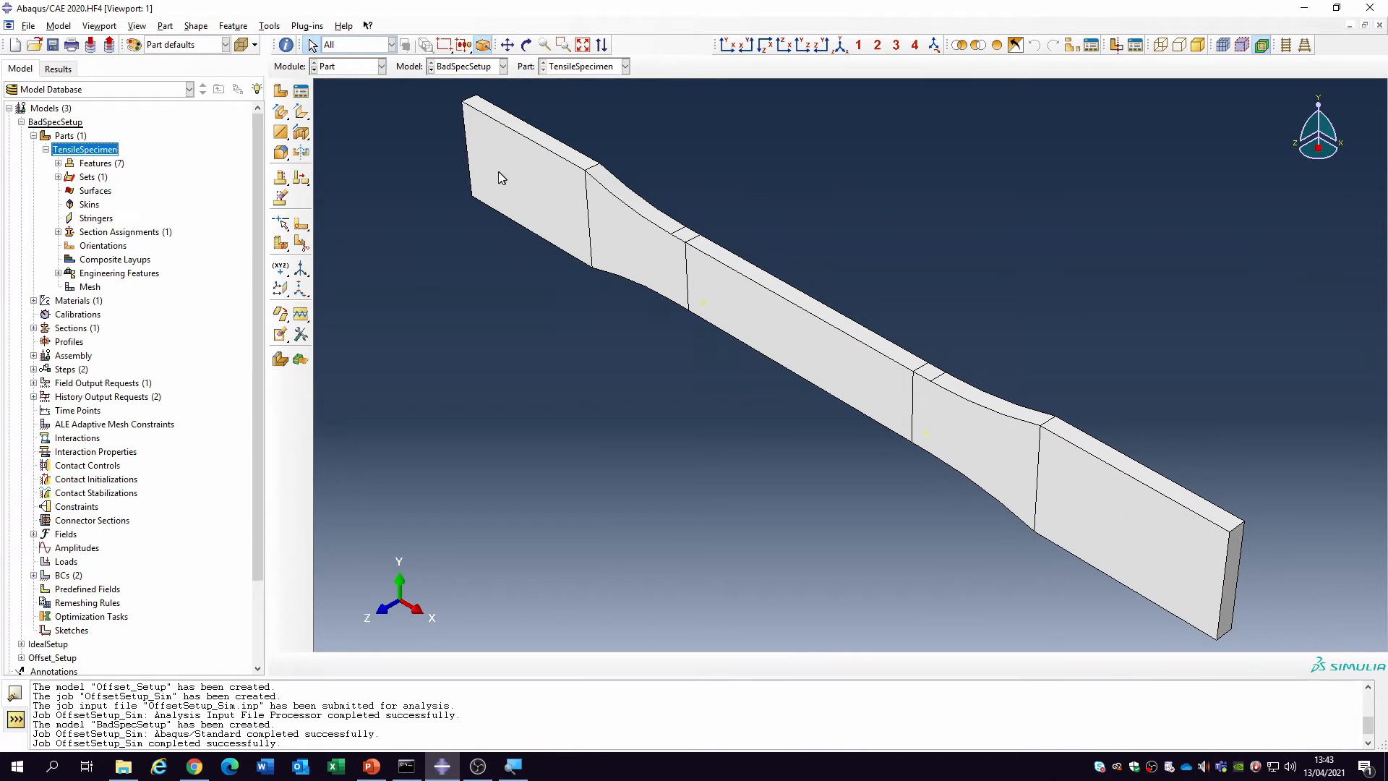
Start an extruded cut sketch on the front face of the specimen's gauge section, using its long upper edge as the vertical-right reference.
left_click(302, 134)
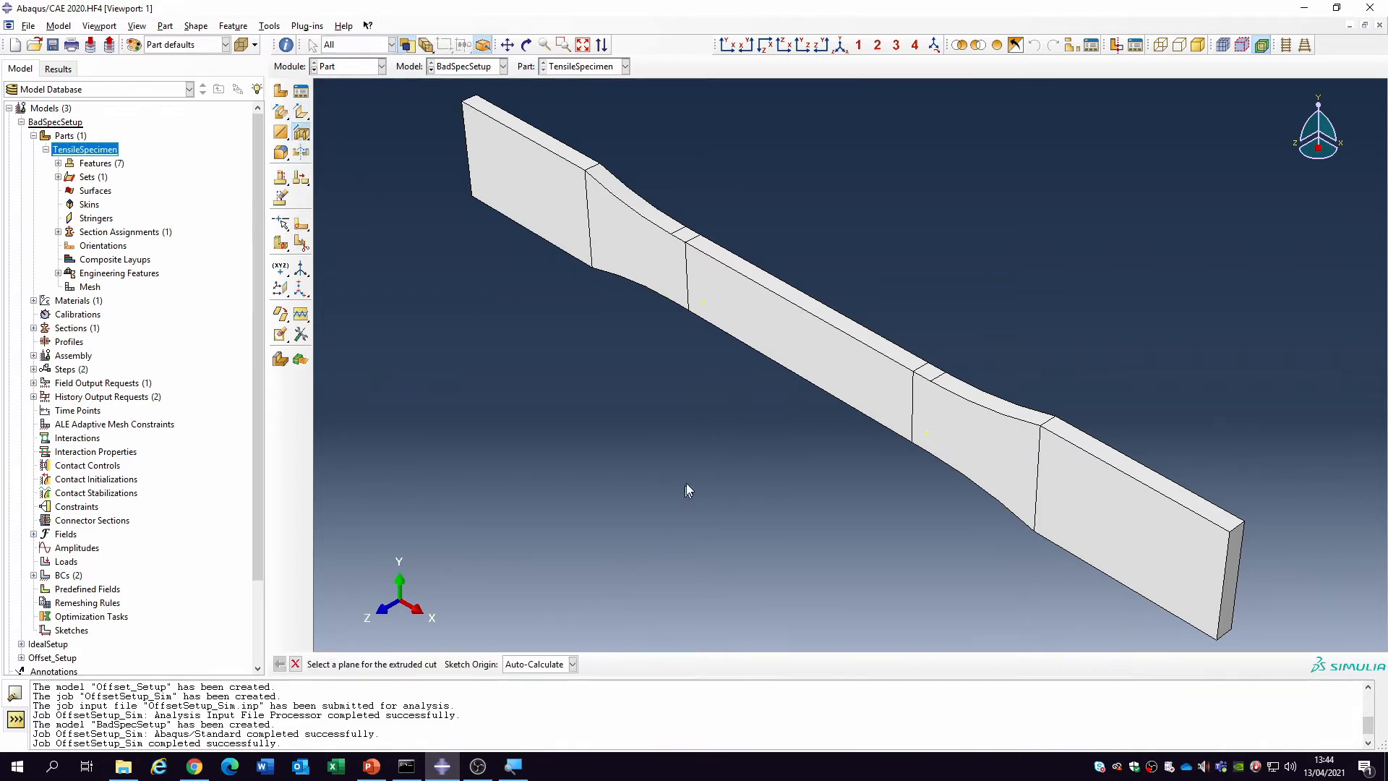
left_click(810, 340)
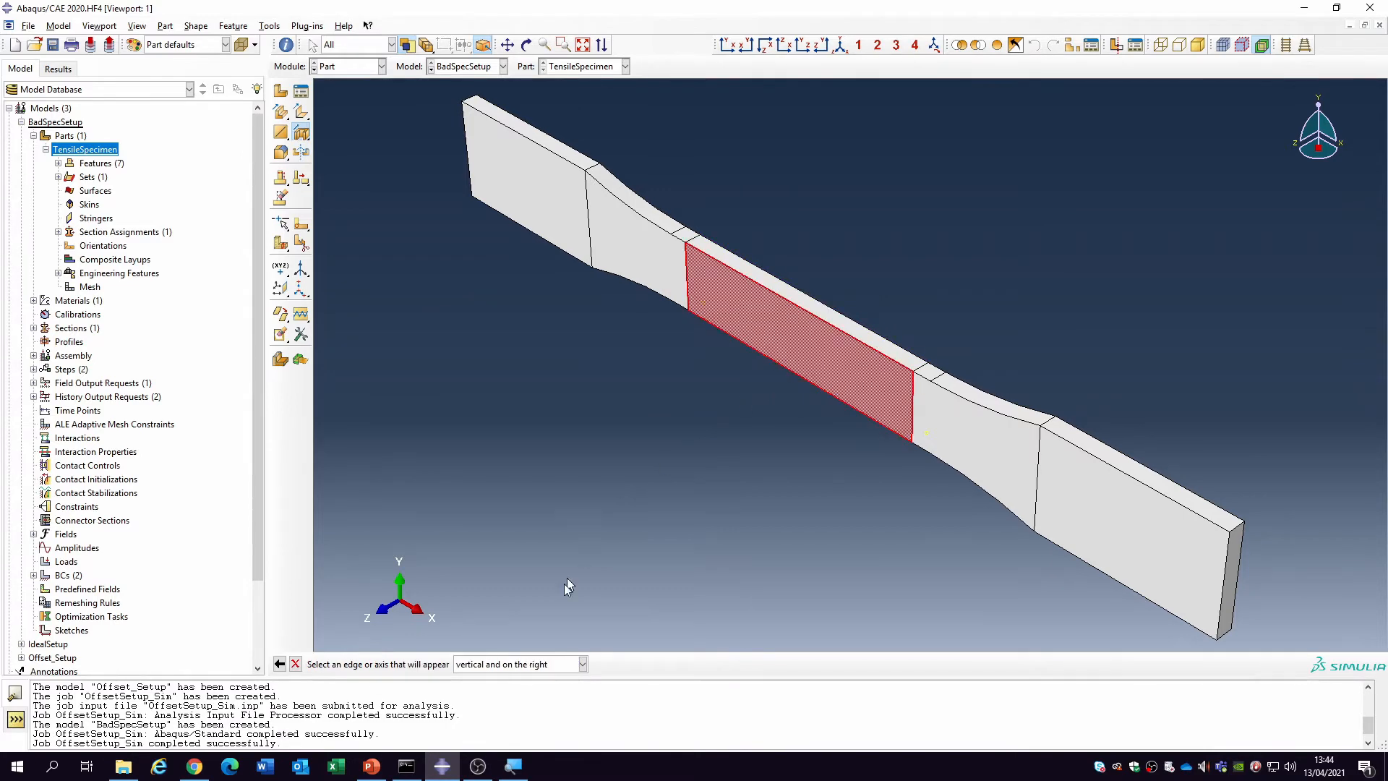
left_click(825, 324)
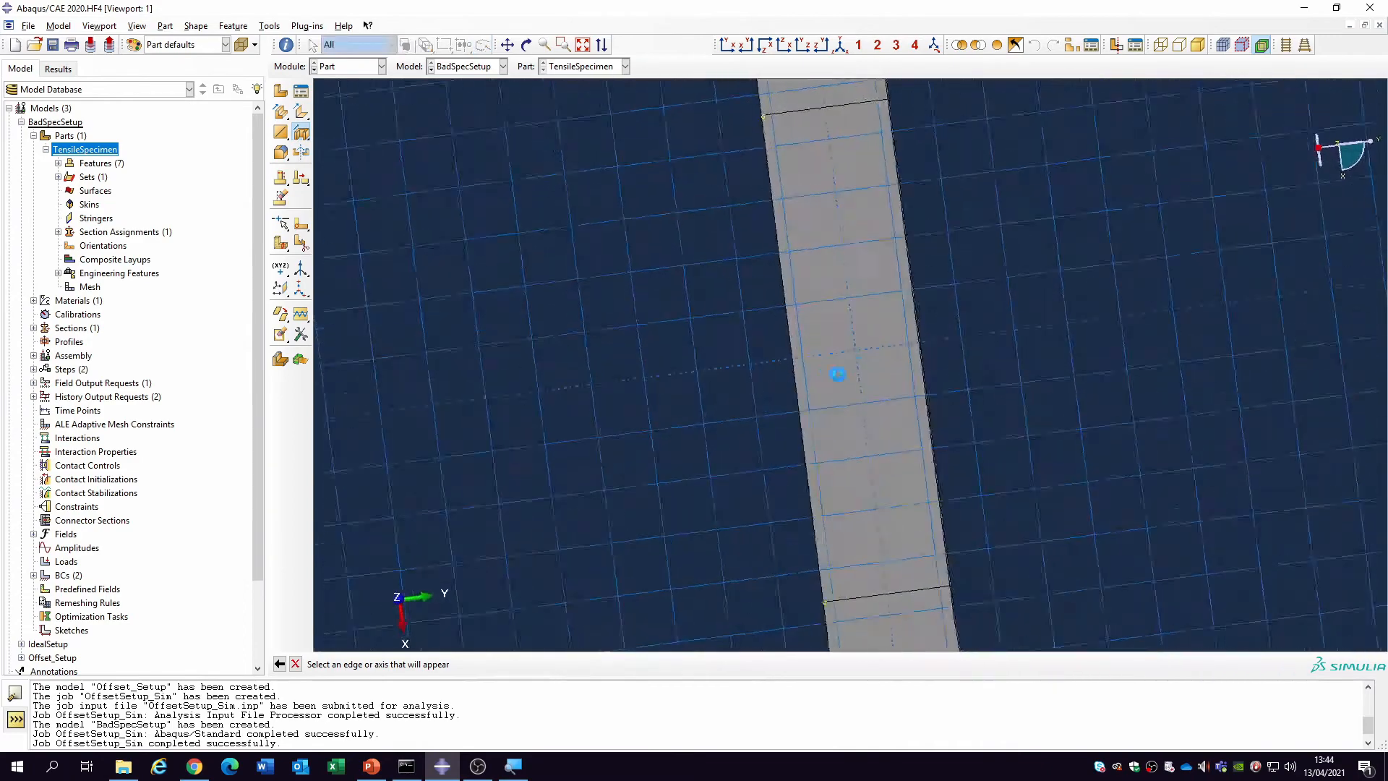
scroll(897, 274, "down", 1)
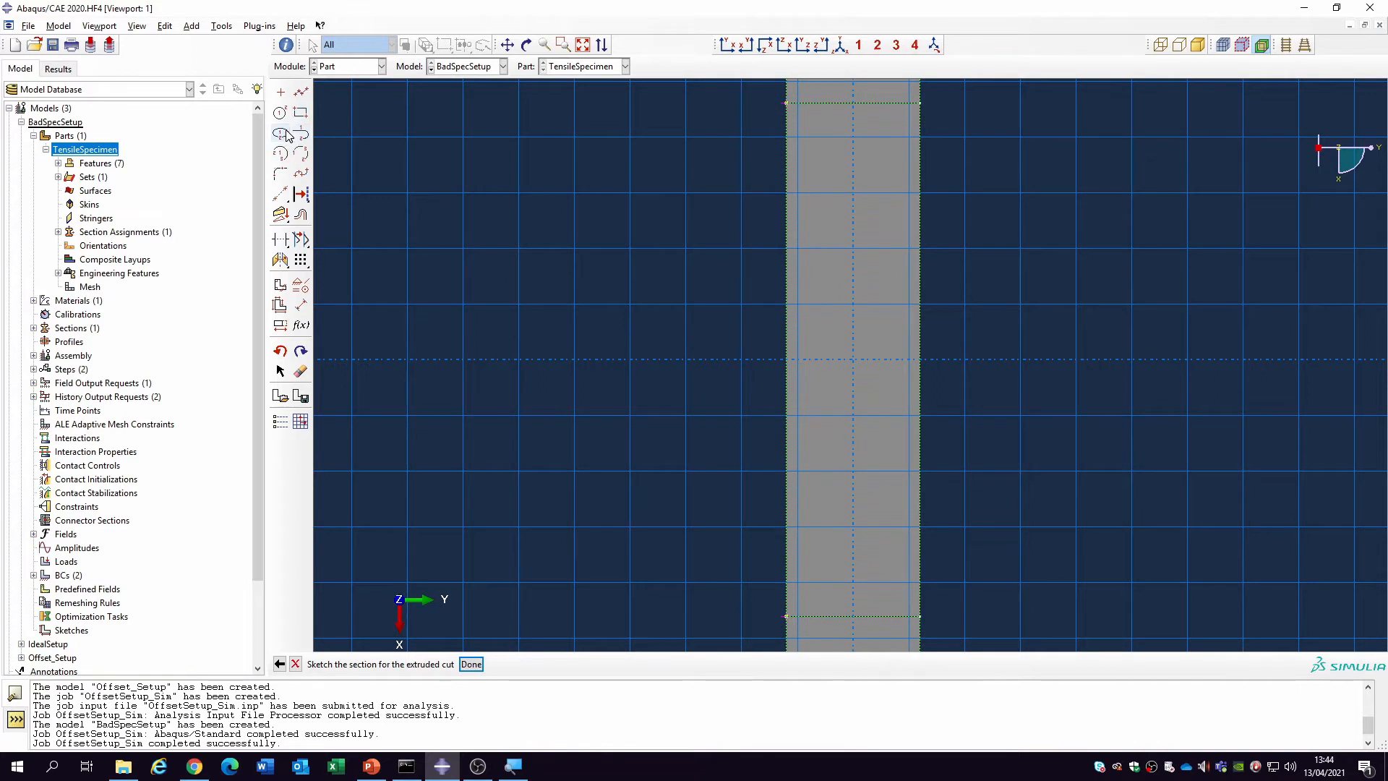
Sketch a closed triangular notch over the gauge section's left edge near its upper end, starting at about (-8.14, 17.65).
left_click(300, 92)
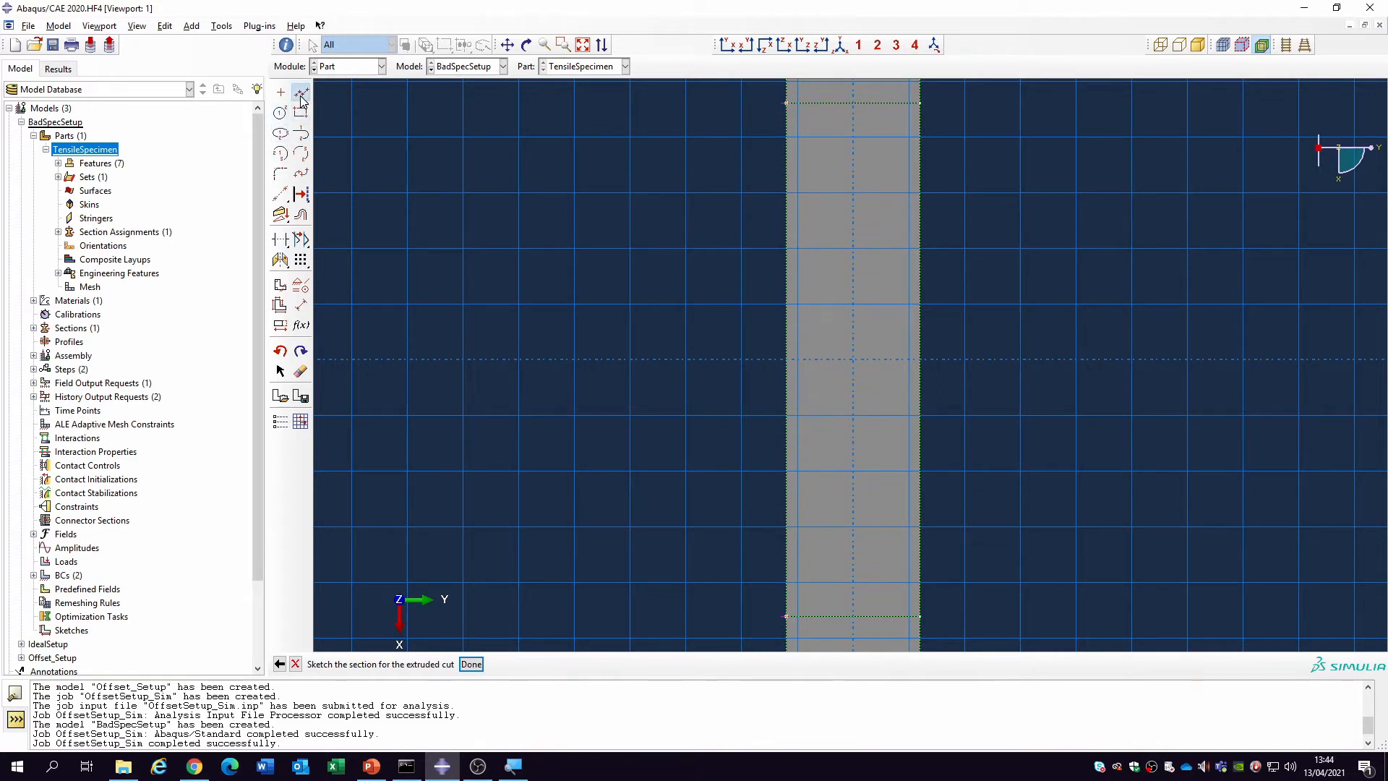
left_click(773, 181)
left_click(802, 196)
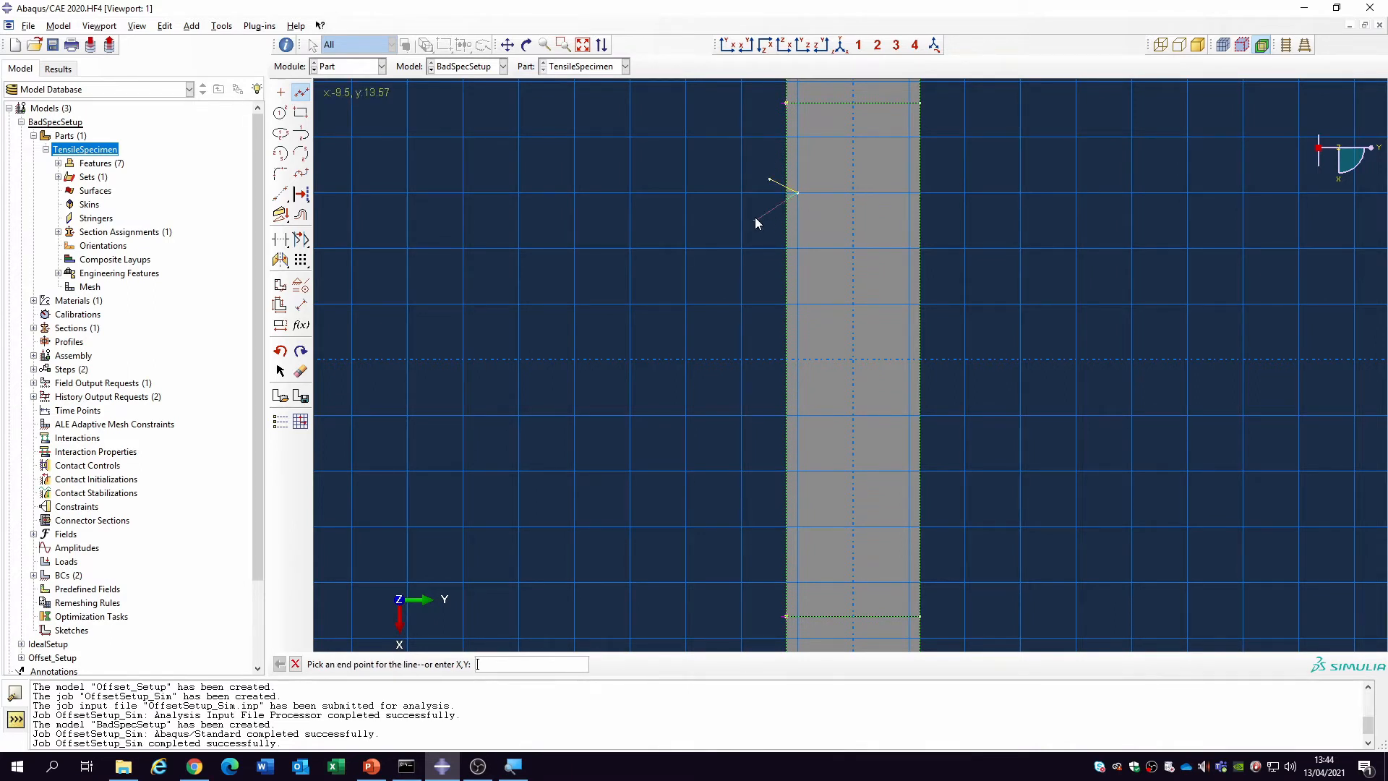
left_click(767, 210)
left_click(772, 182)
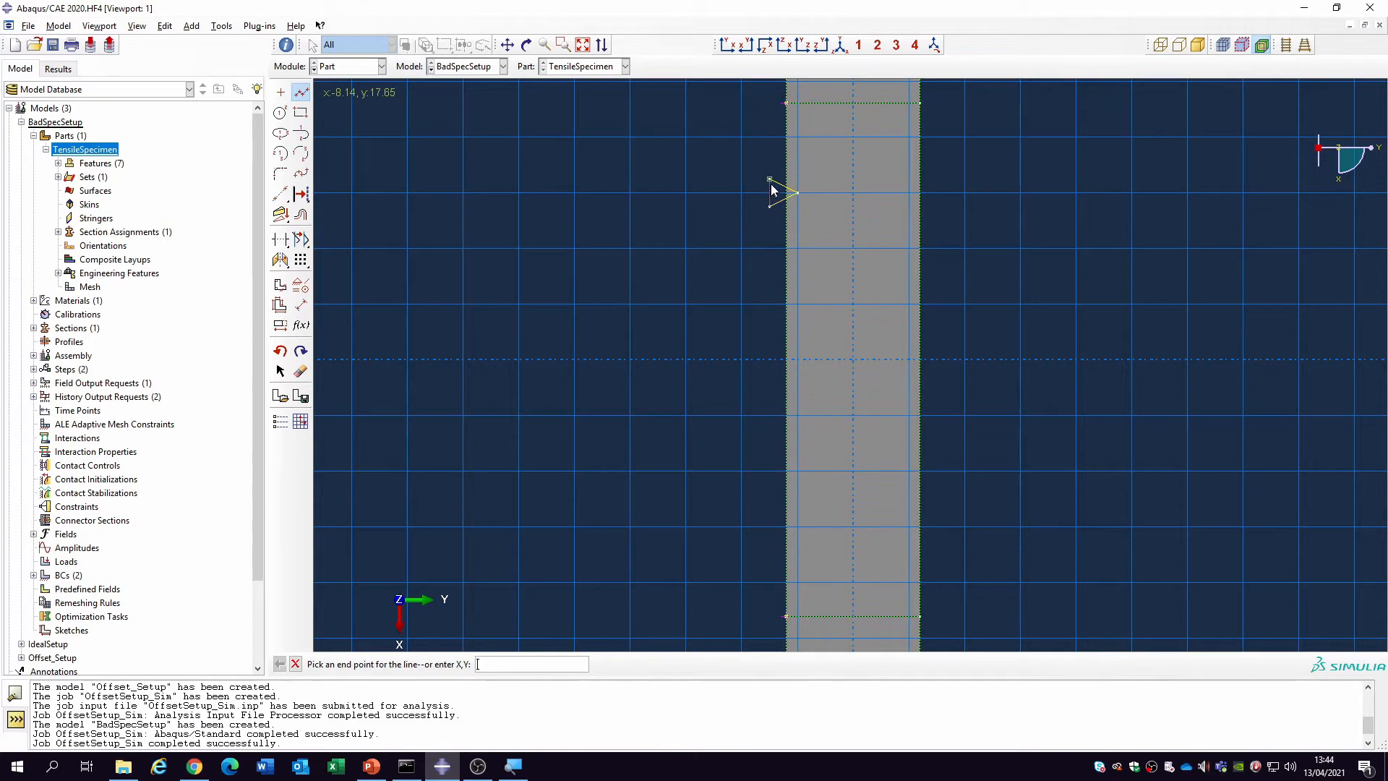
Sketch a second triangular notch over the gauge section's right edge near its lower end, with the tip at about (5.11, -19.65).
left_click(943, 540)
scroll(903, 561, "up", 3)
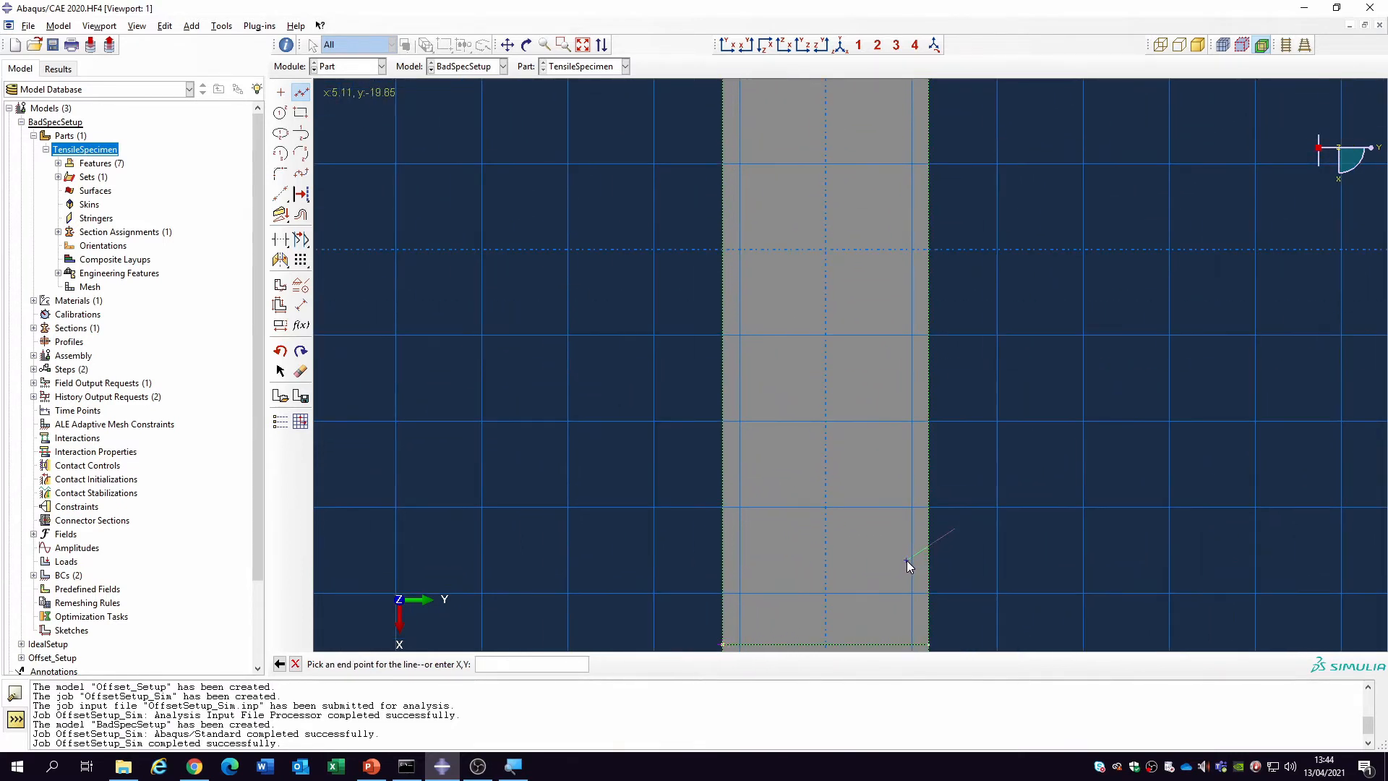
left_click(907, 561)
left_click(955, 530)
right_click(982, 501)
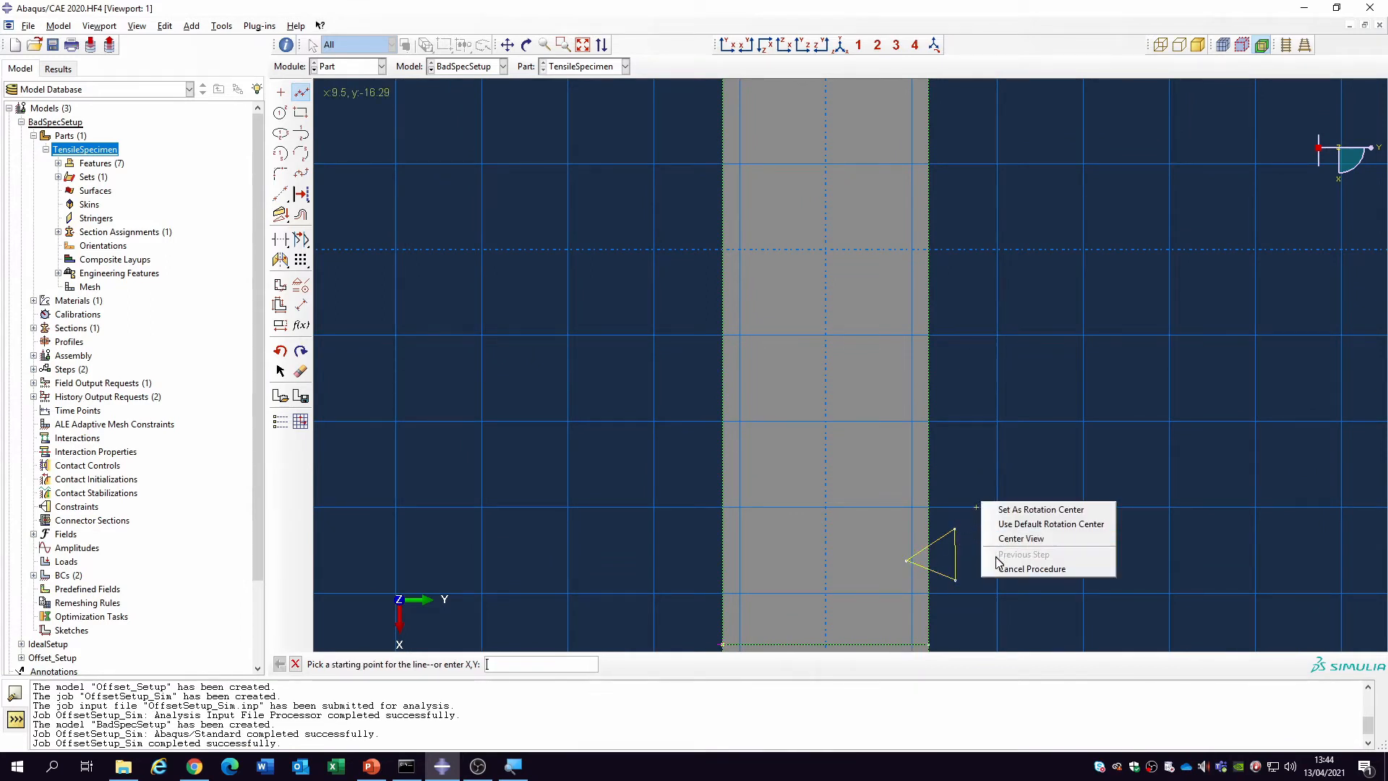
left_click(999, 569)
Sketch a large circle centred outside the gauge section's right edge at y = 0, slightly overlapping the specimen.
scroll(996, 548, "down", 3)
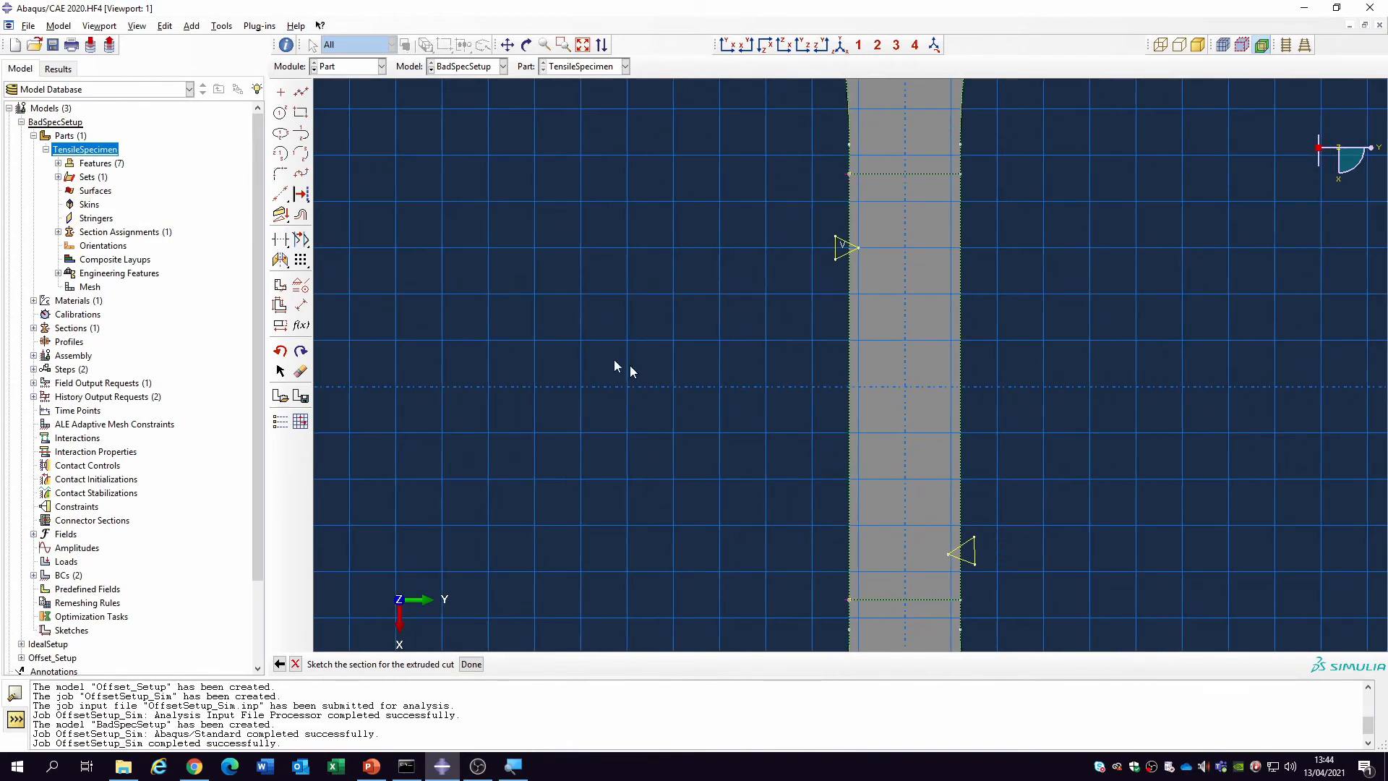
left_click(280, 113)
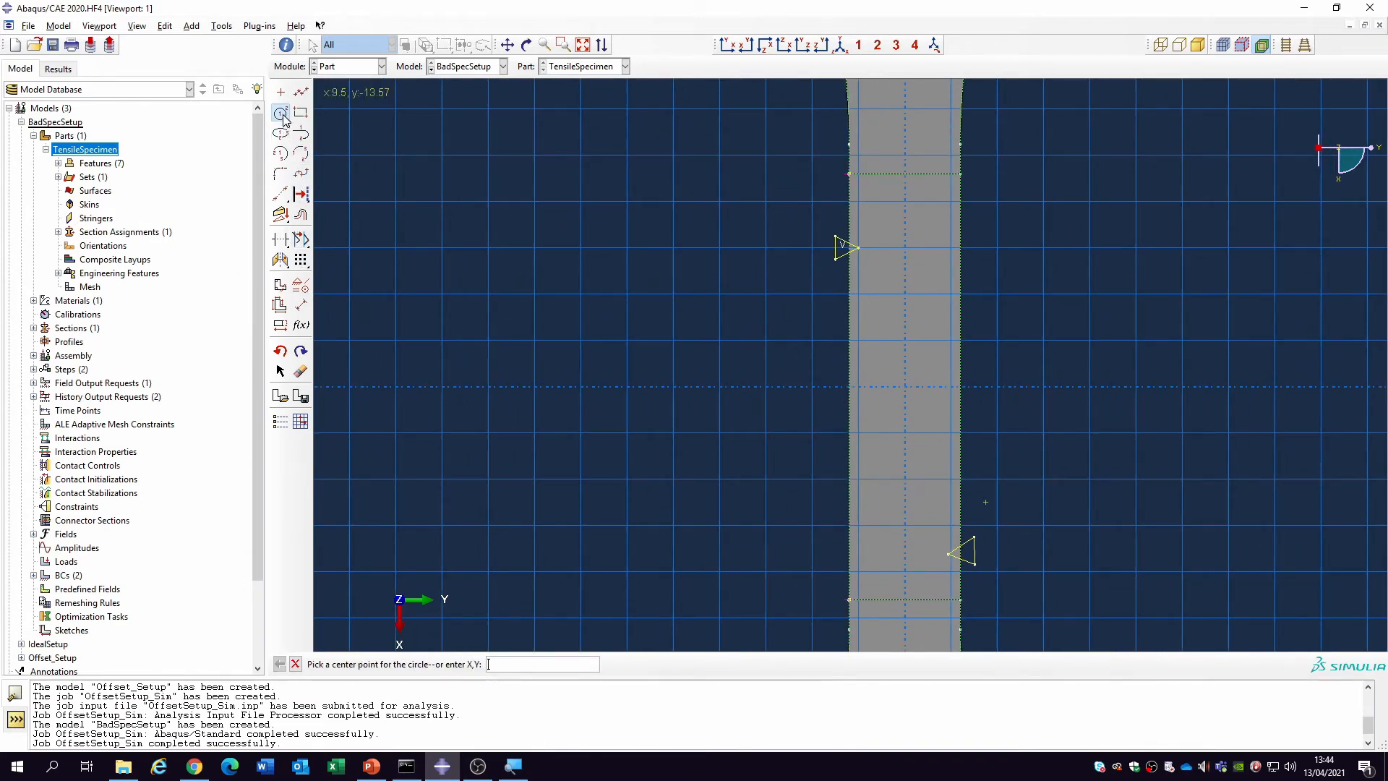
left_click(999, 386)
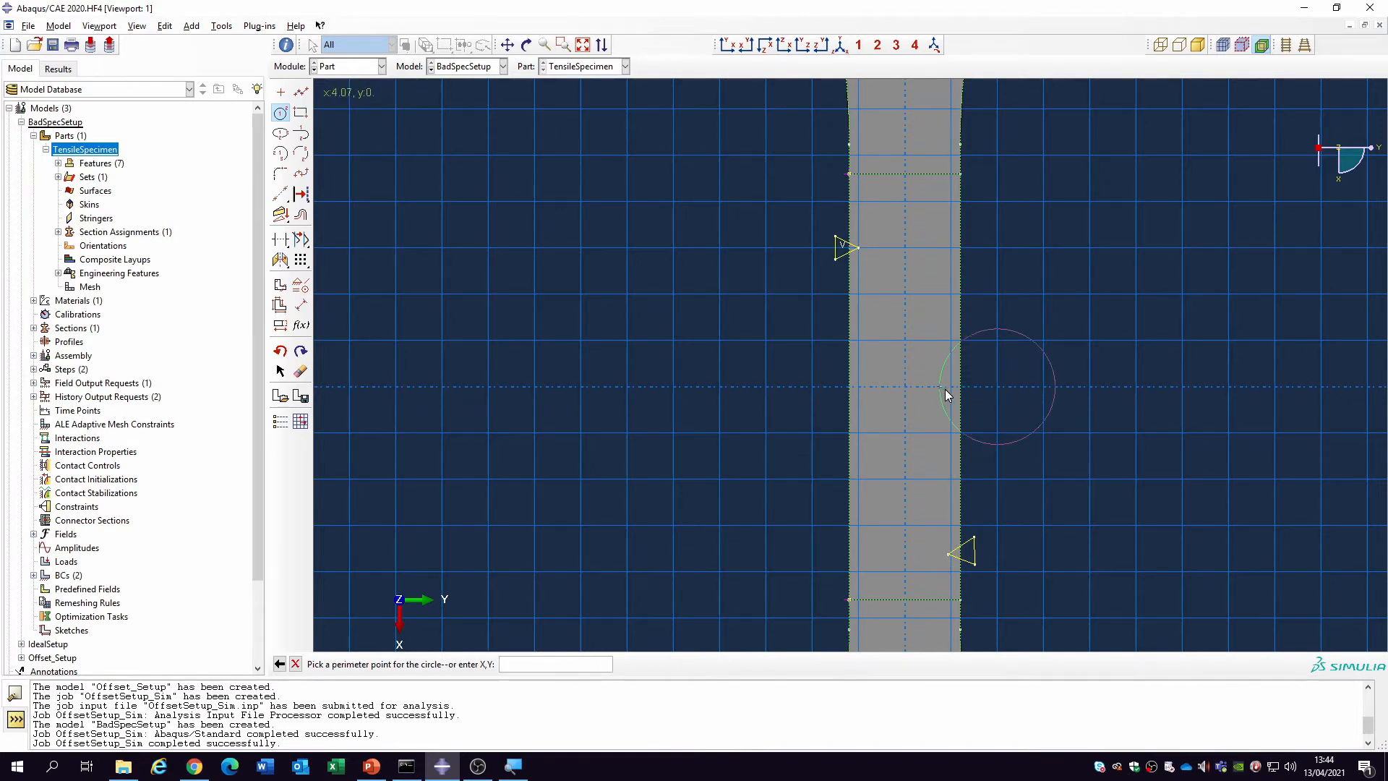
left_click(947, 389)
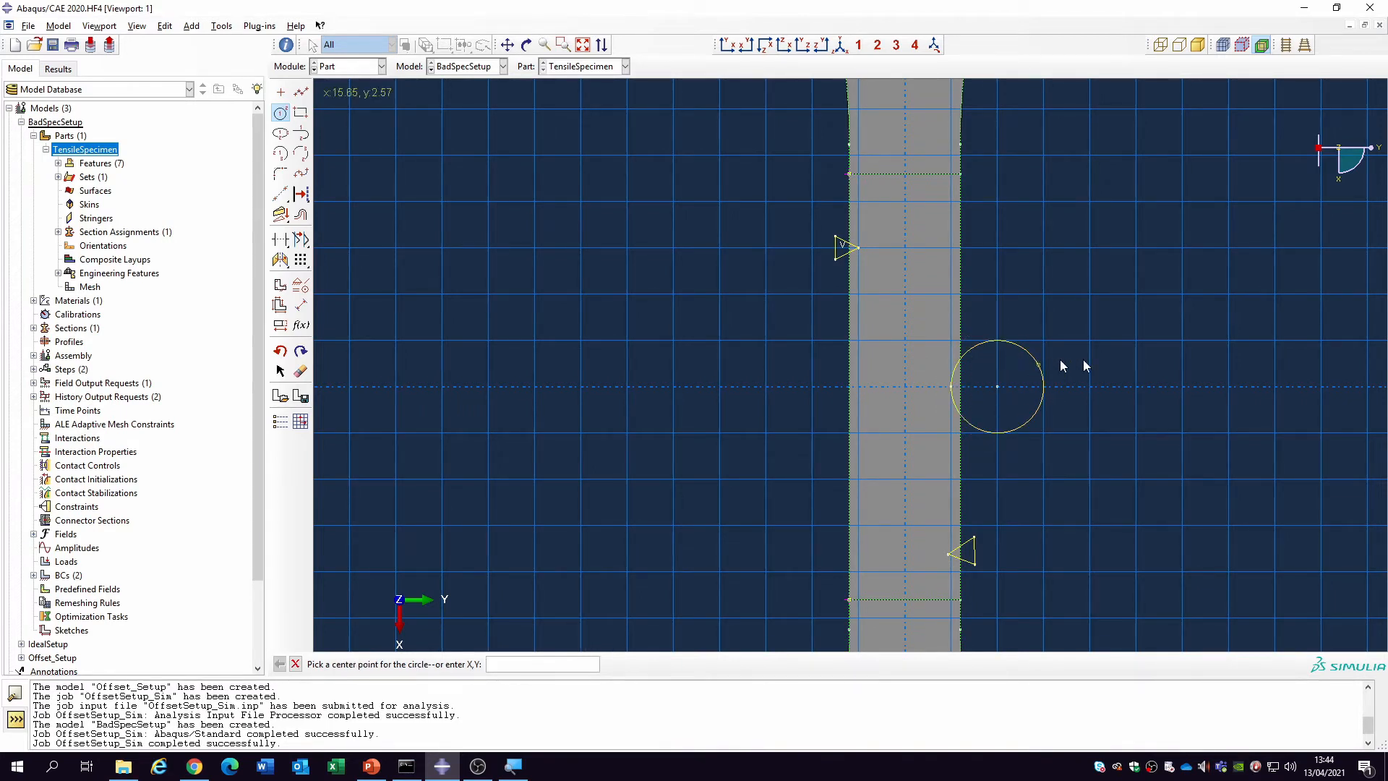
right_click(1124, 352)
left_click(1153, 422)
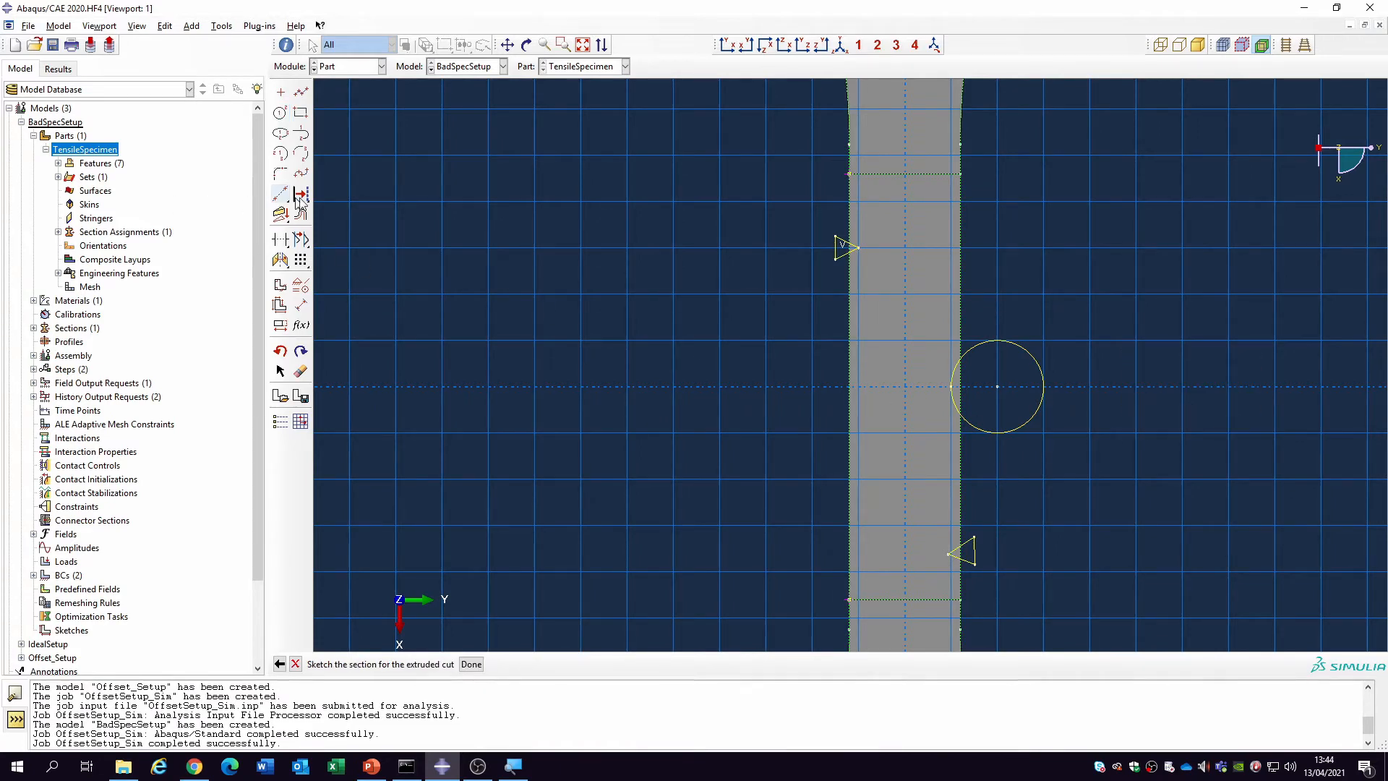
Sketch a small circle inside the gauge section, centred at (0, 8.14) with a perimeter point at about (0.63, 7.28).
left_click(281, 115)
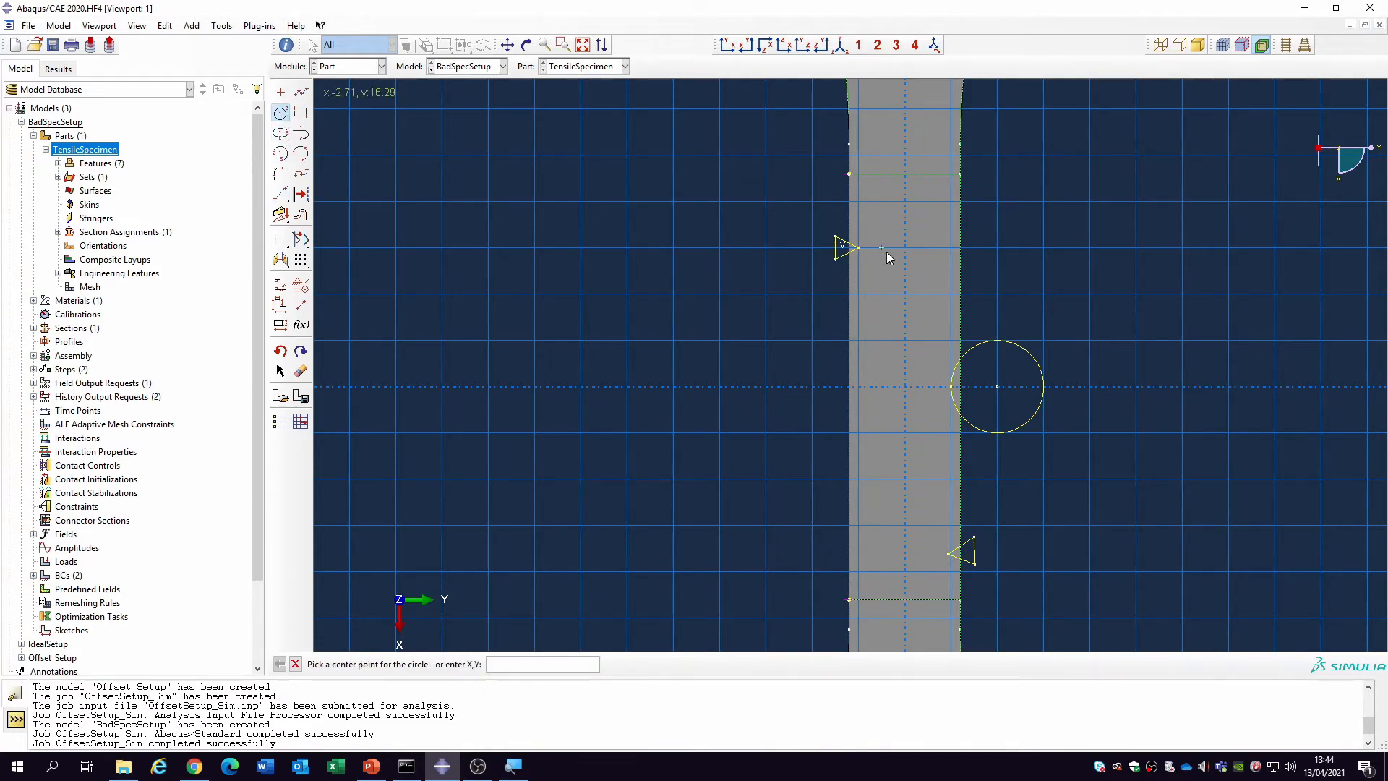
left_click(903, 319)
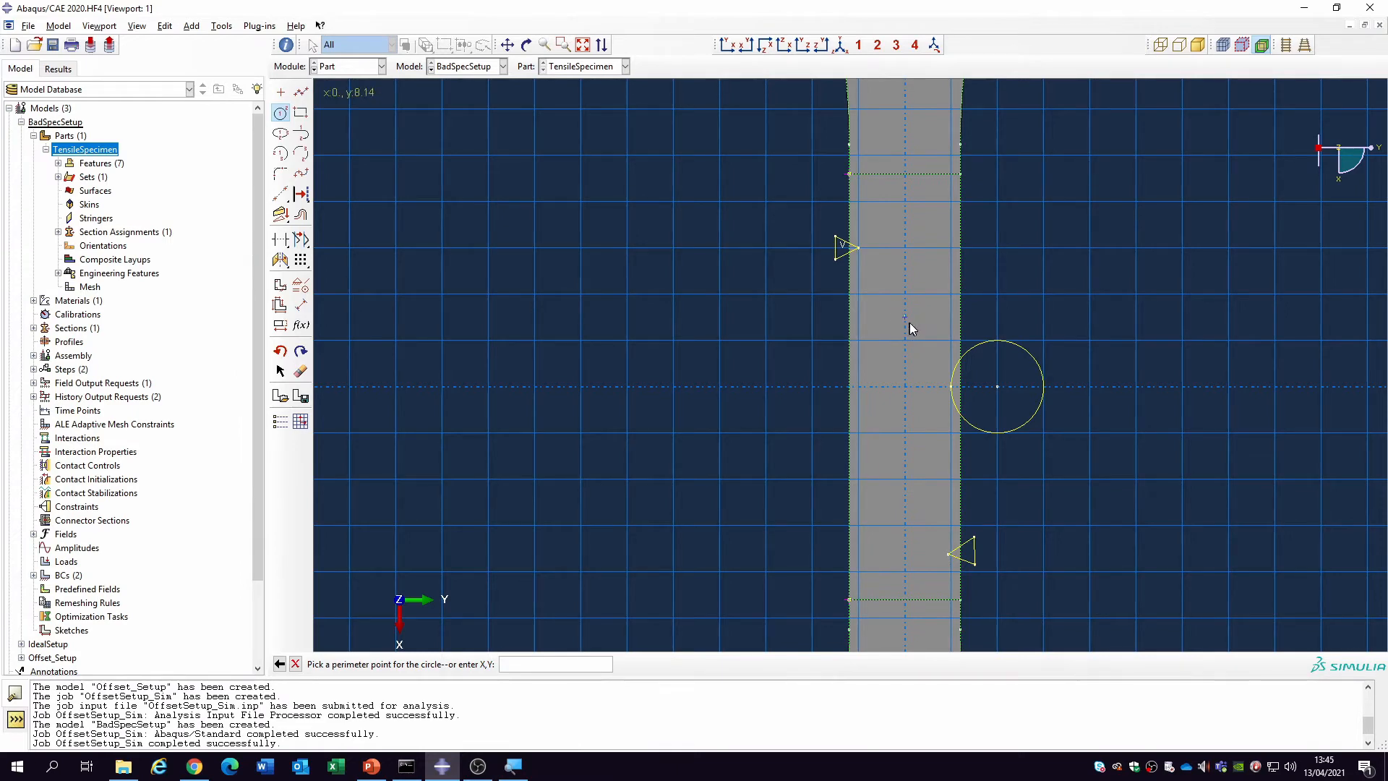
scroll(904, 326, "up", 3)
scroll(909, 329, "up", 1)
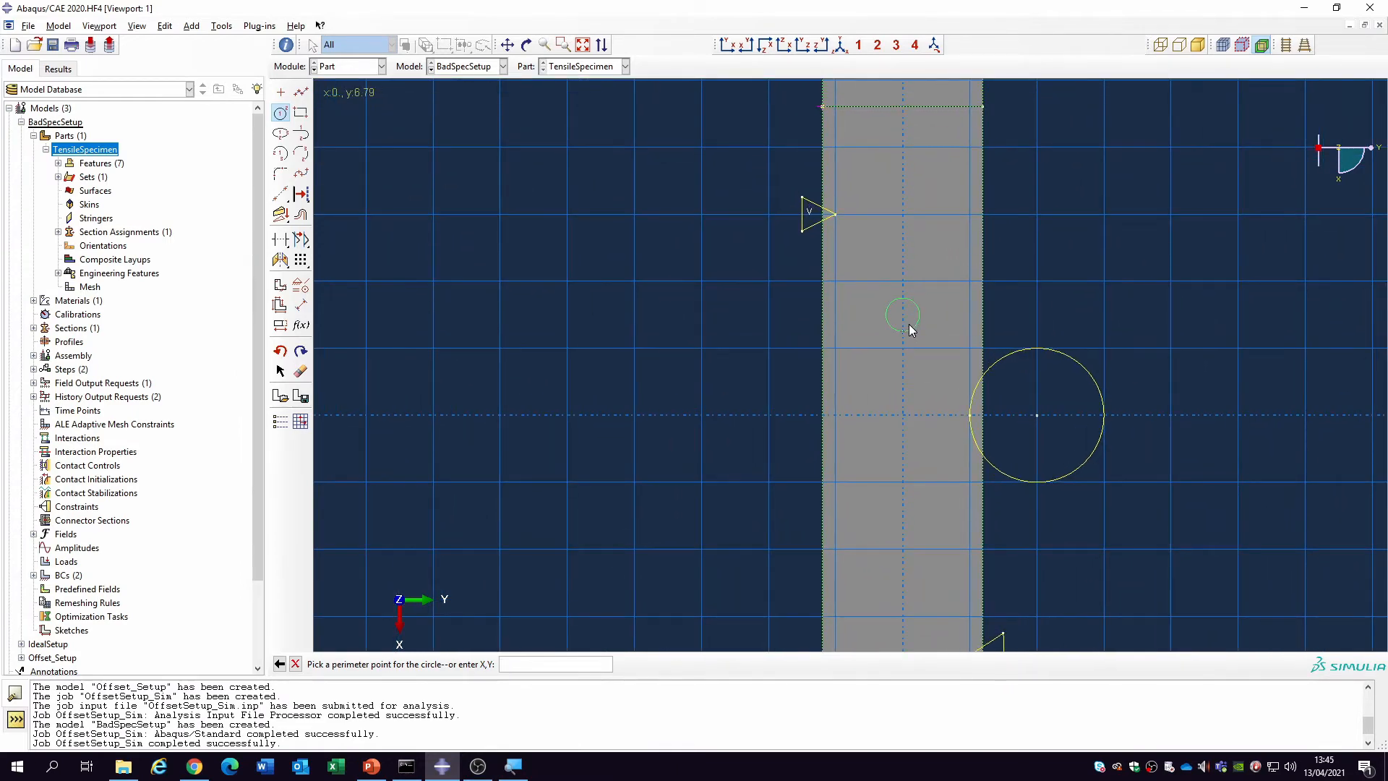
scroll(910, 324, "up", 3)
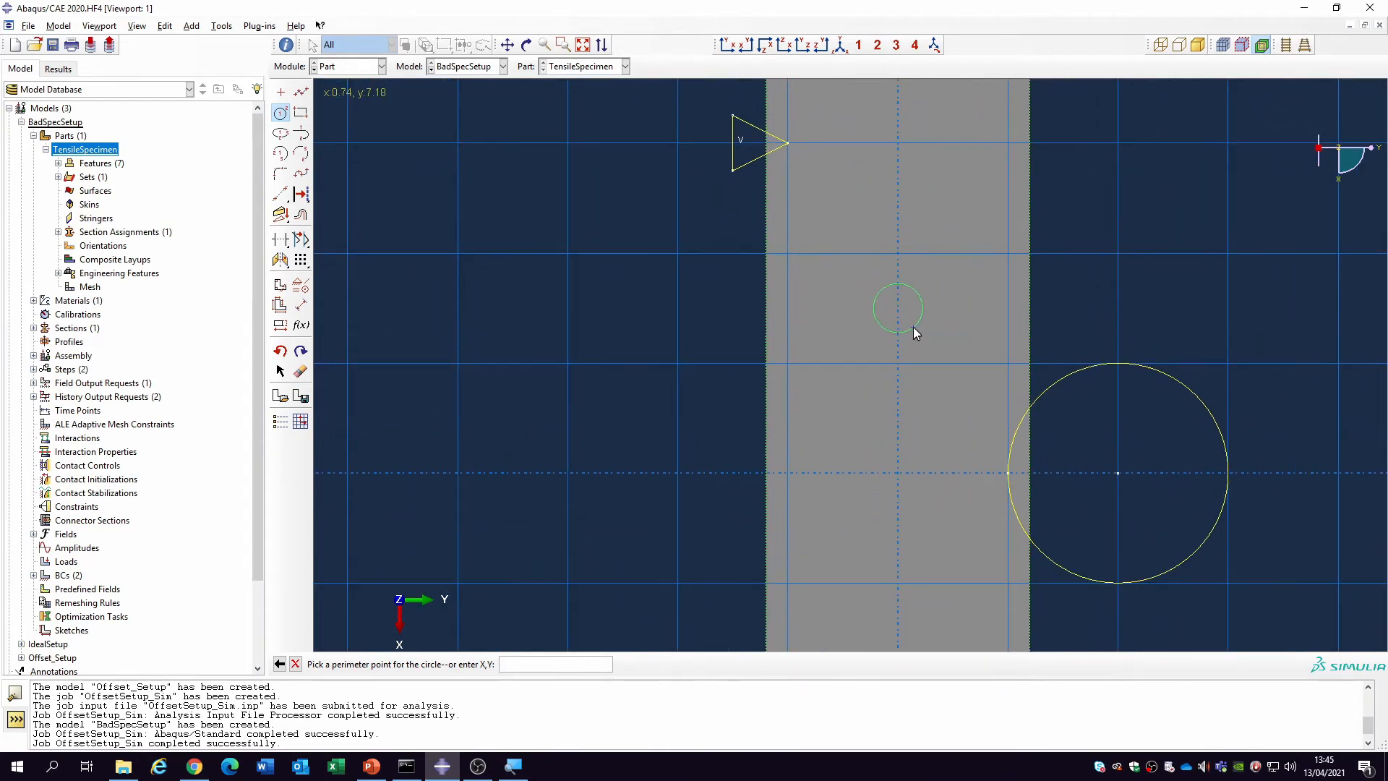
left_click(910, 325)
right_click(910, 325)
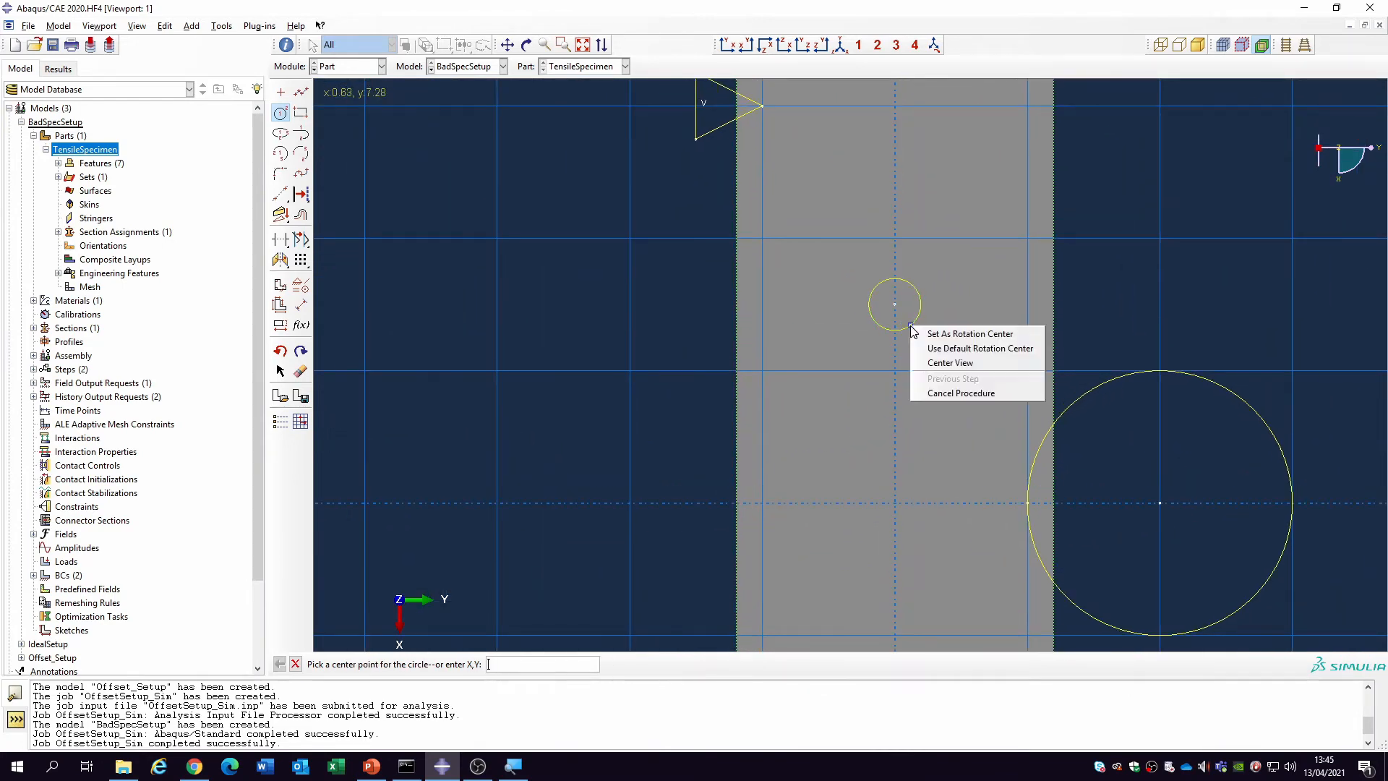
left_click(938, 393)
Start a rectangle for another defect in the gauge section's cut sketch.
scroll(940, 392, "down", 5)
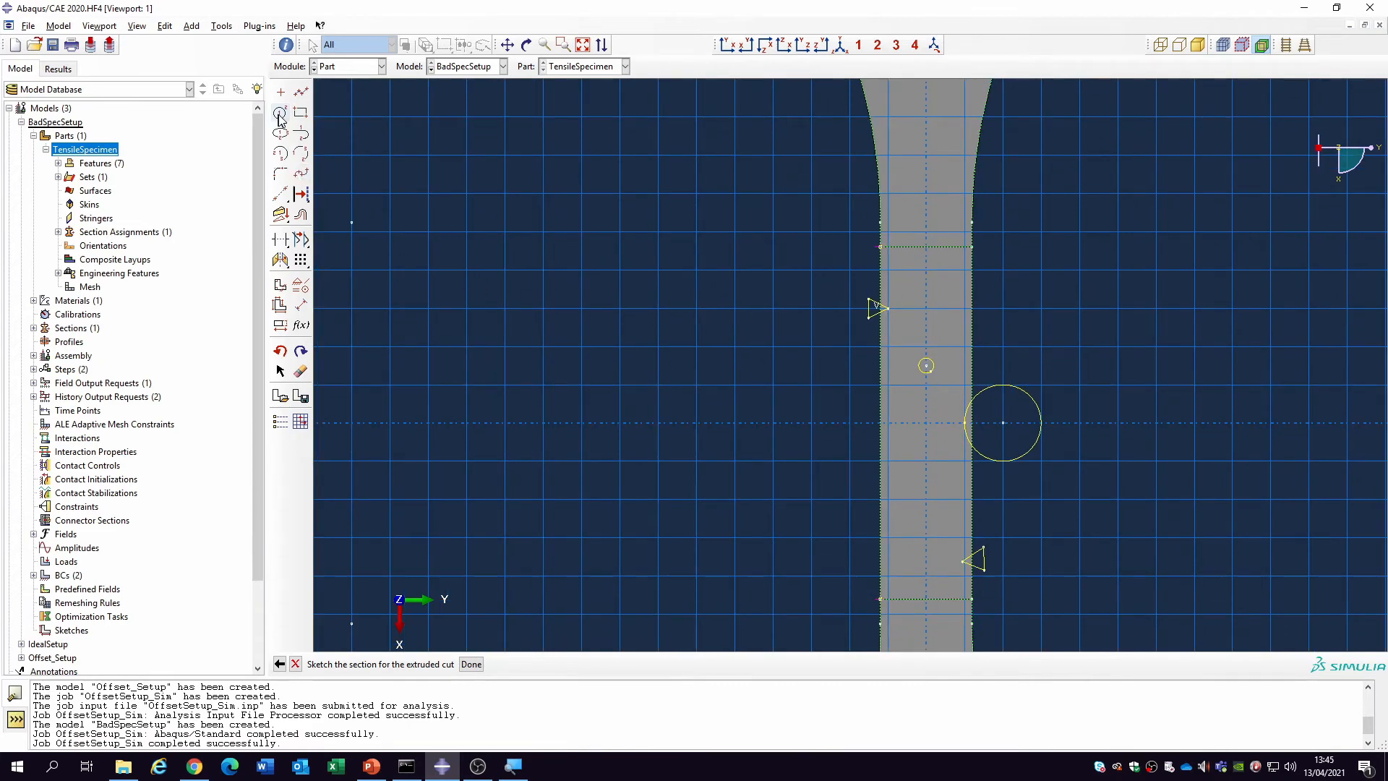
left_click(301, 112)
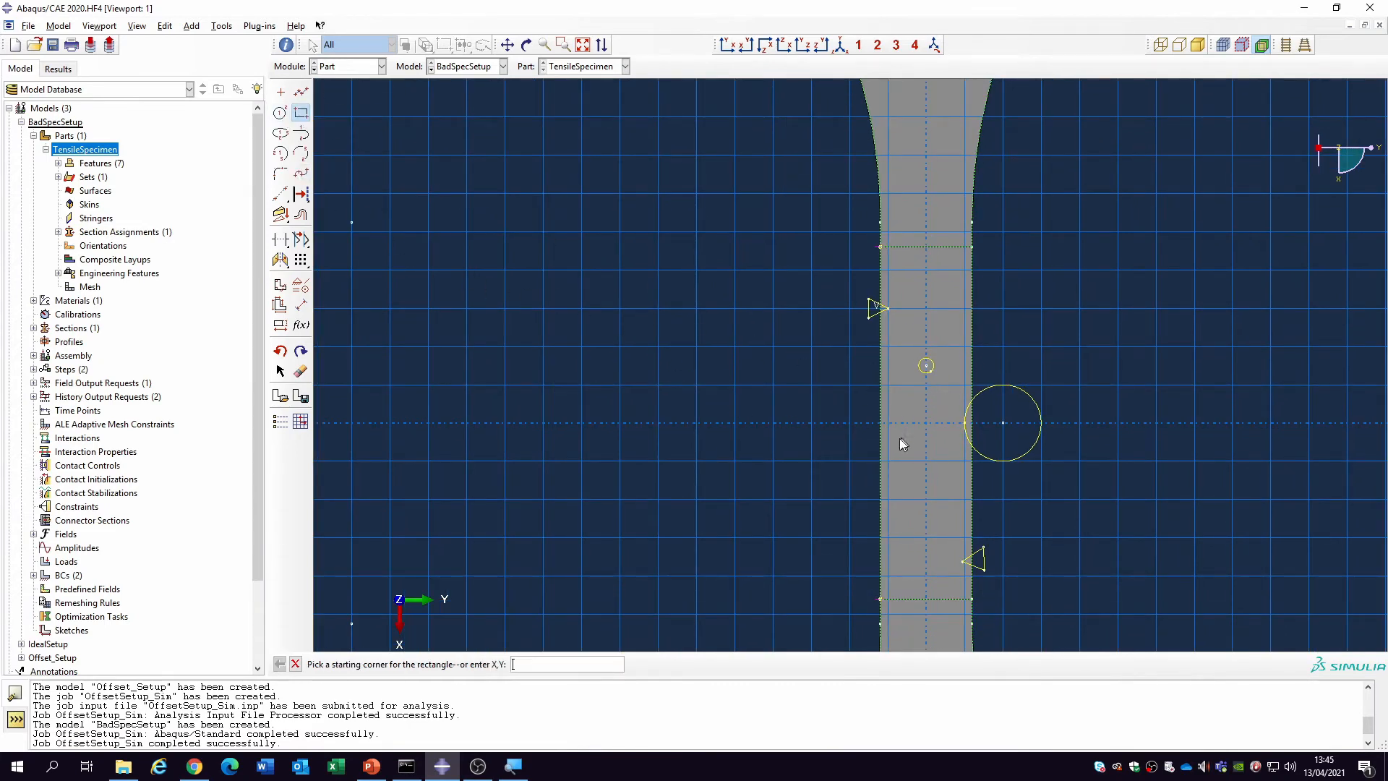
Sketch a small rectangle across the left edge of the specimen's gauge section, just below the horizontal centreline.
left_click(865, 471)
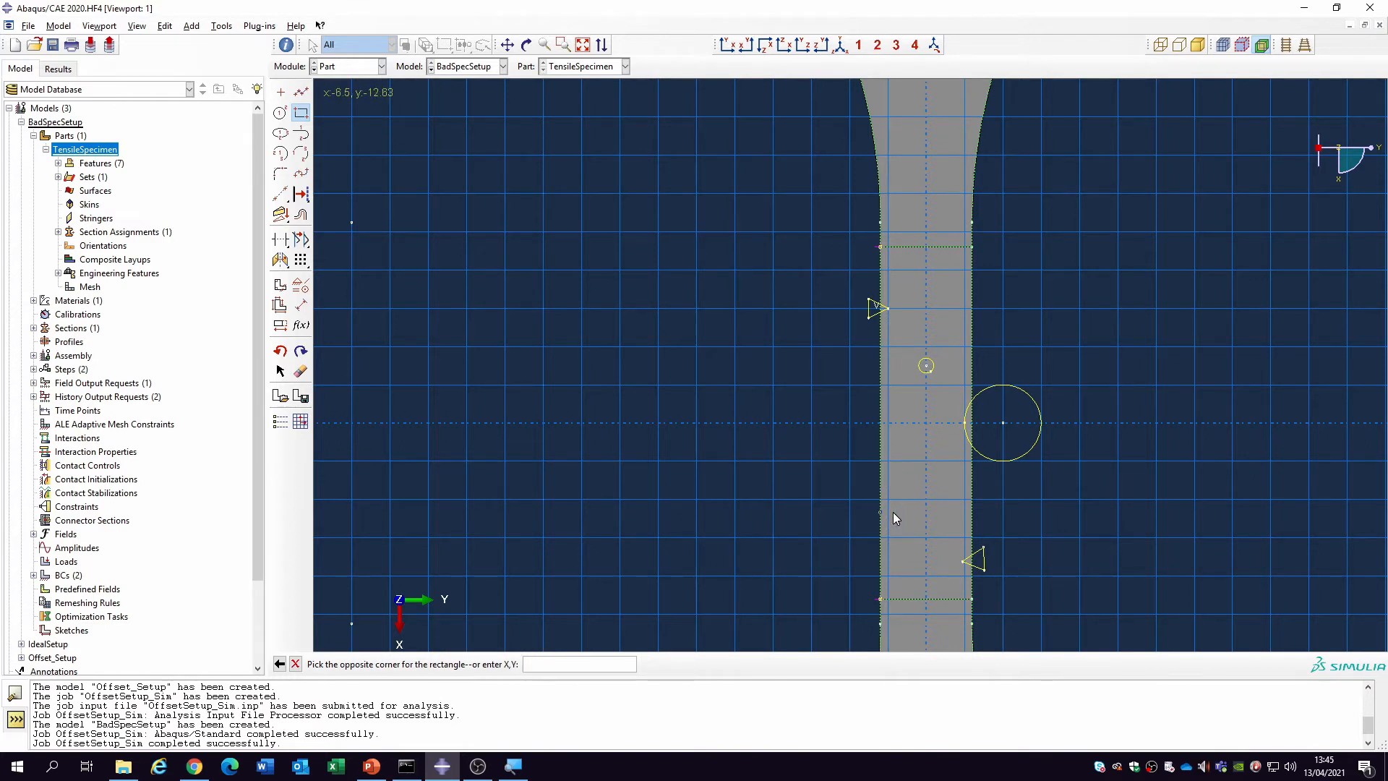
key("Escape")
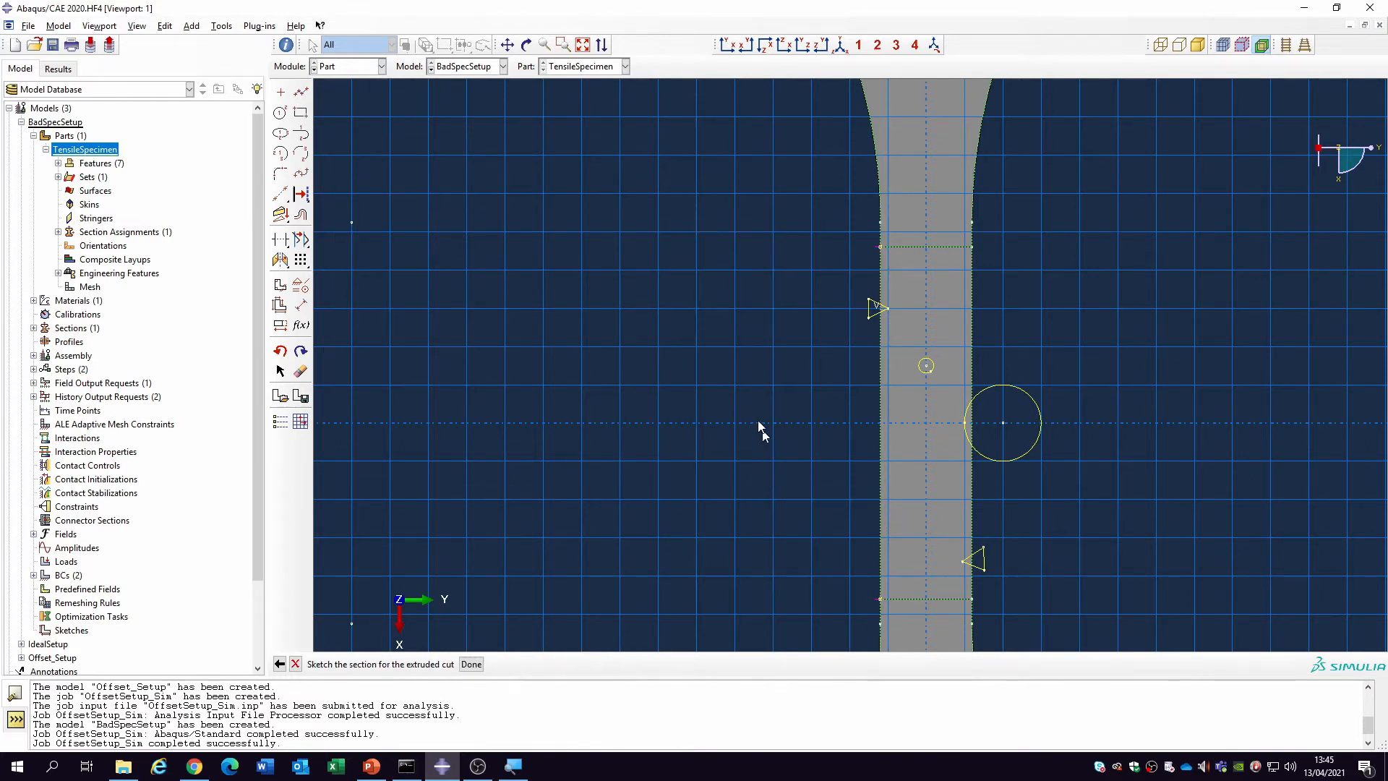
left_click(300, 112)
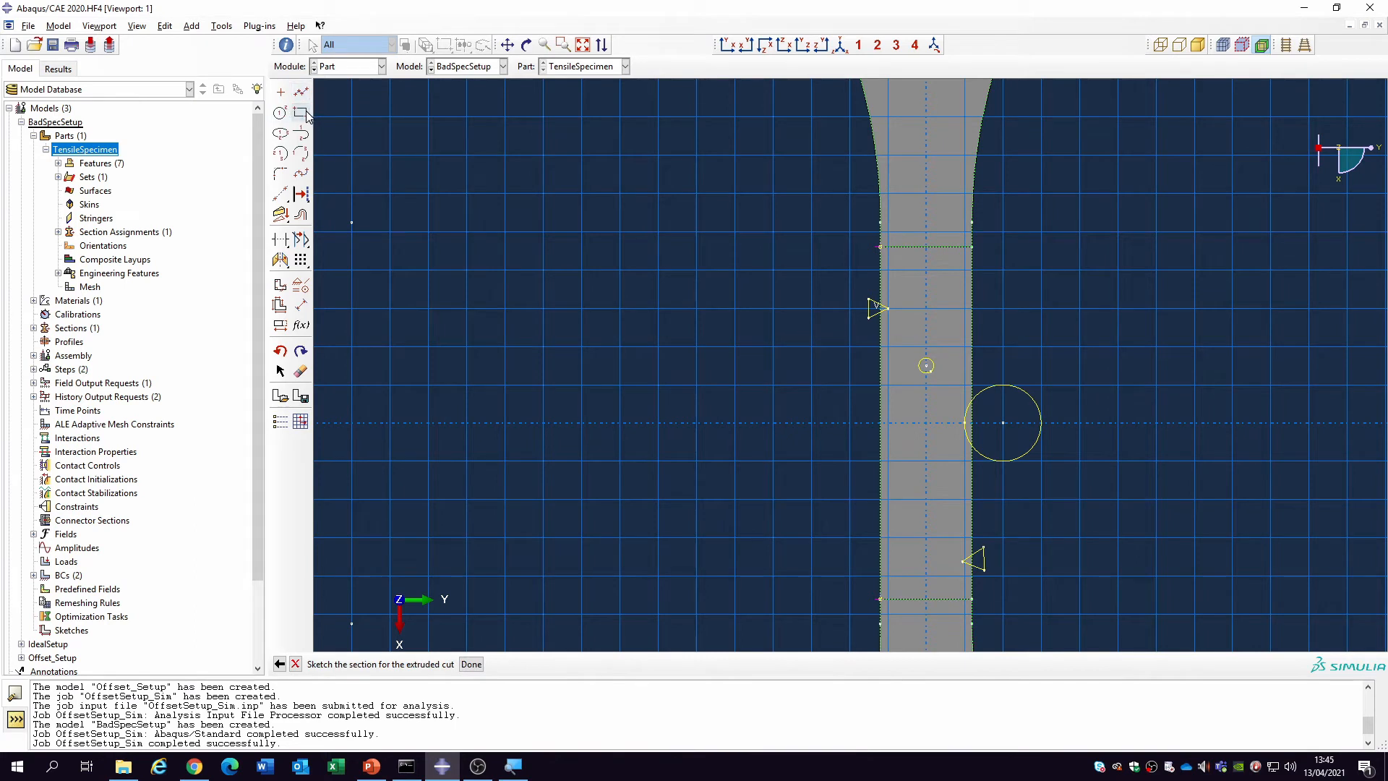
left_click(863, 479)
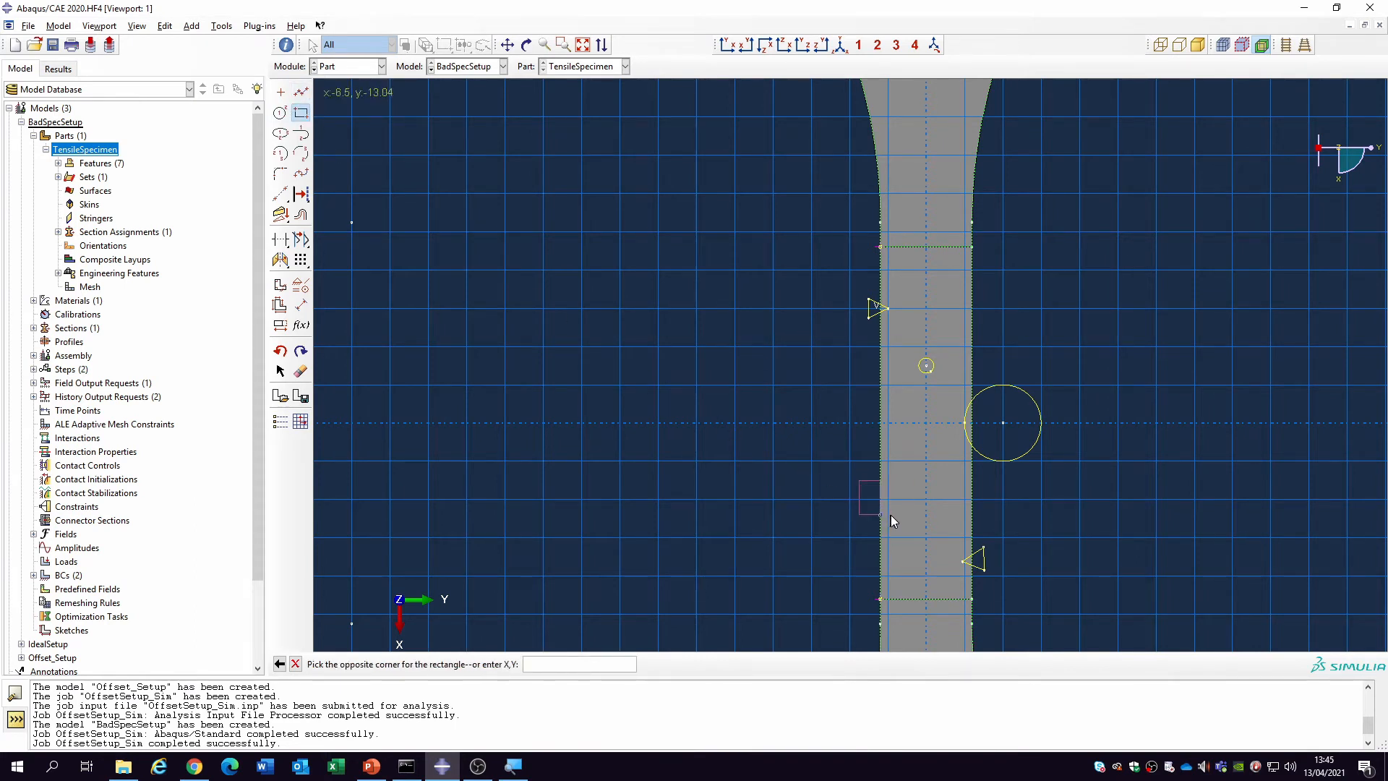
scroll(899, 518, "up", 1)
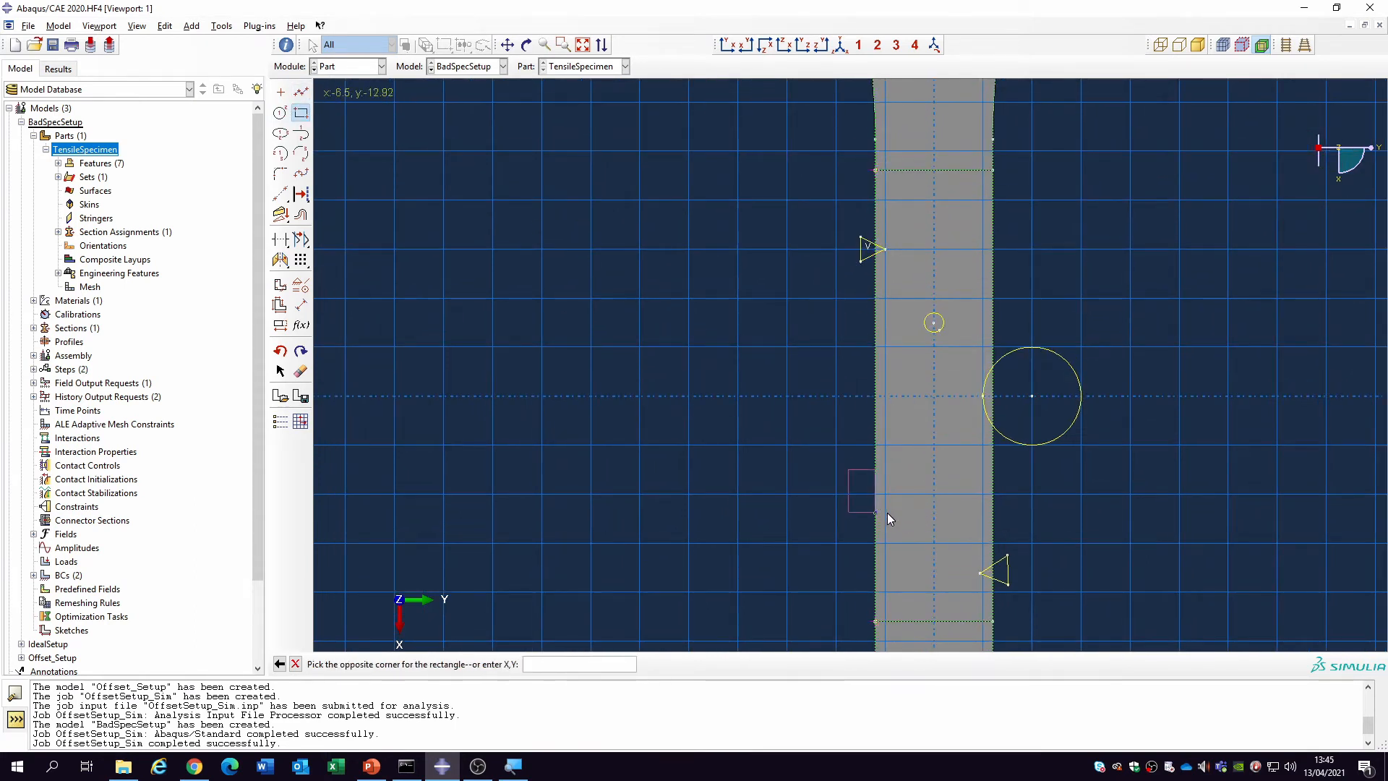
scroll(889, 514, "up", 1)
left_click(889, 515)
right_click(761, 488)
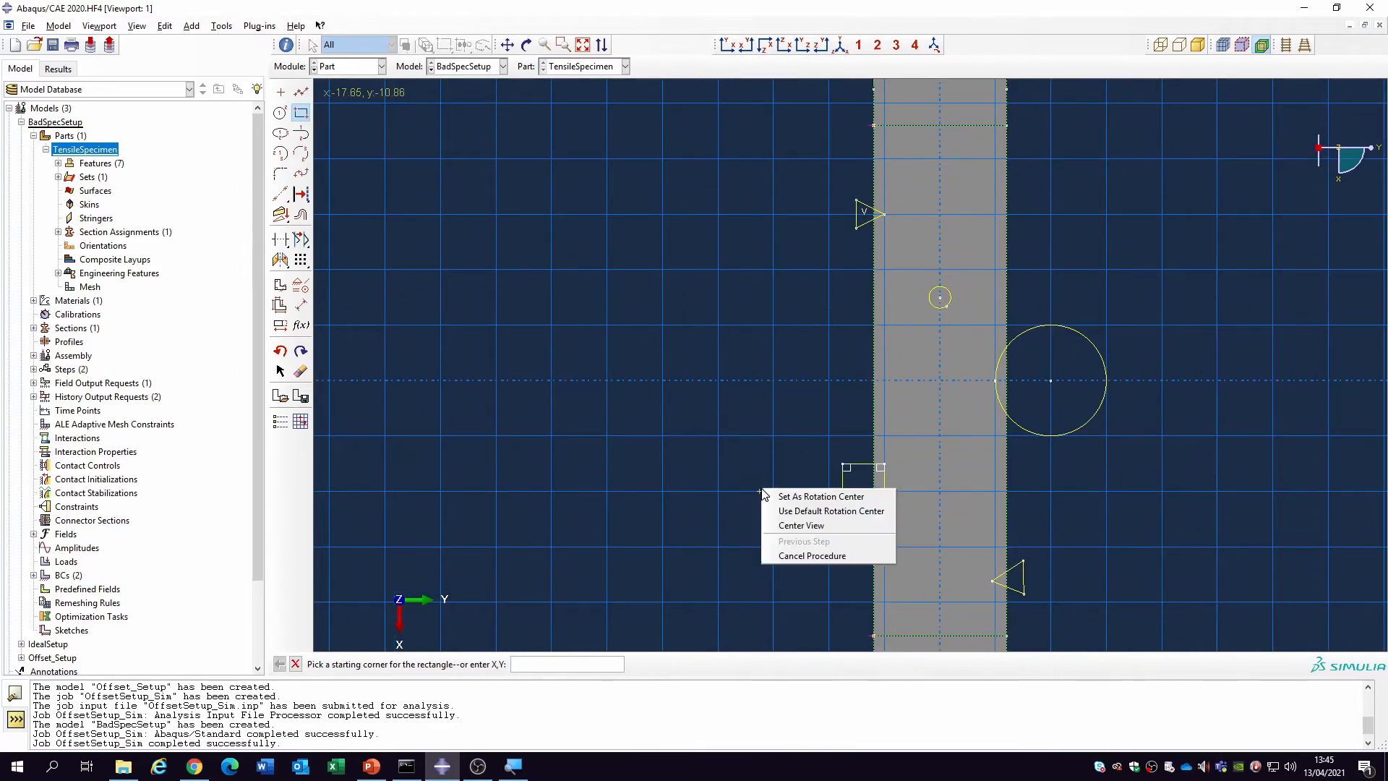
left_click(784, 556)
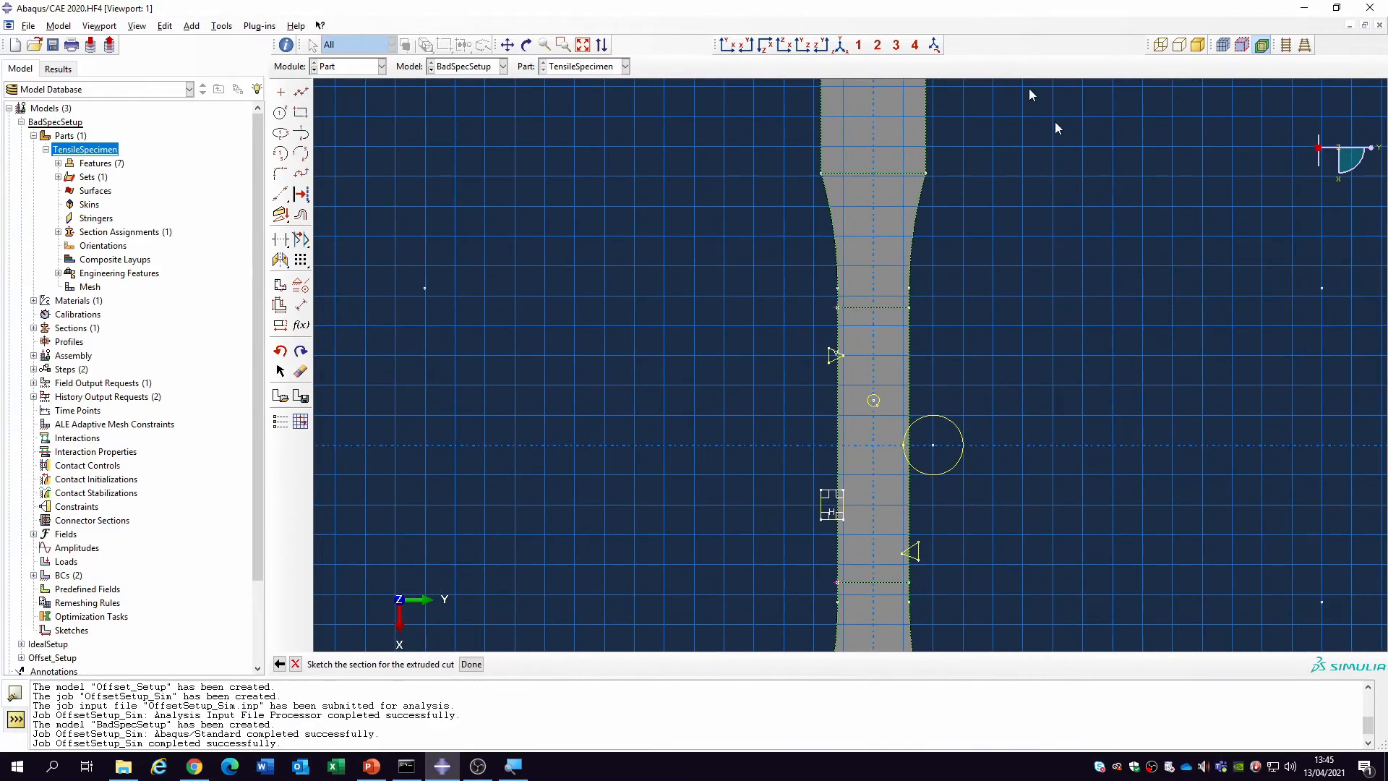
Finish the cut sketch and extrude the cut with the Through All end condition through the specimen.
scroll(757, 514, "down", 2)
left_click(474, 664)
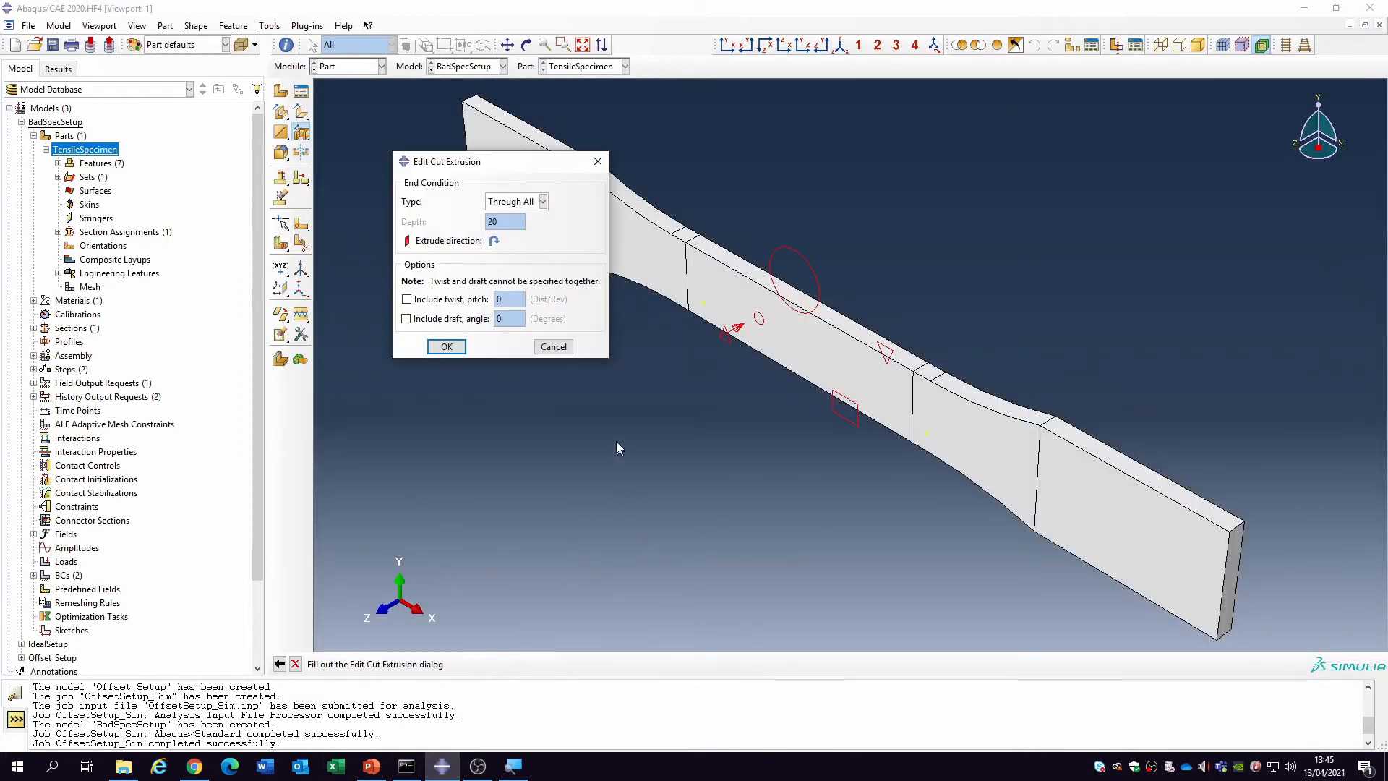
left_click(446, 347)
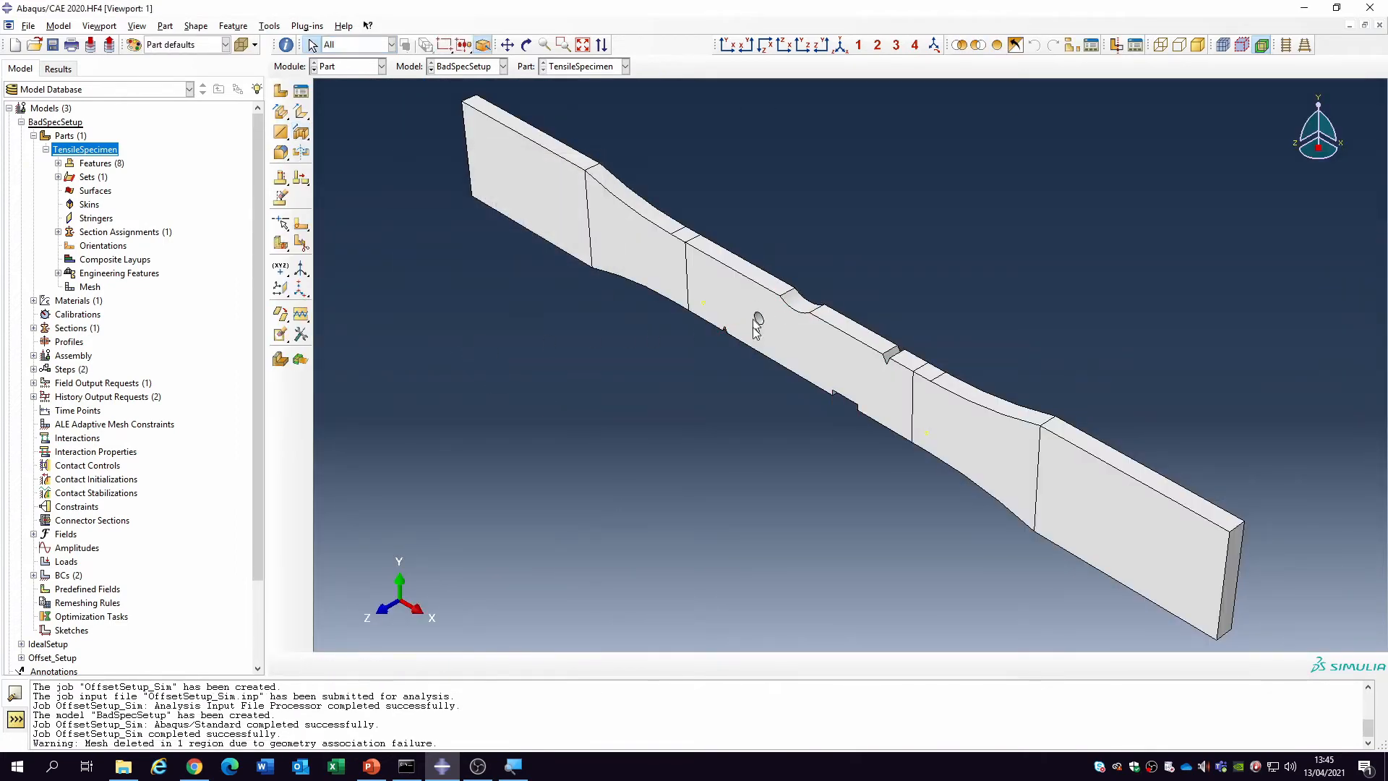
left_click(527, 45)
left_click_drag(551, 161, 832, 369)
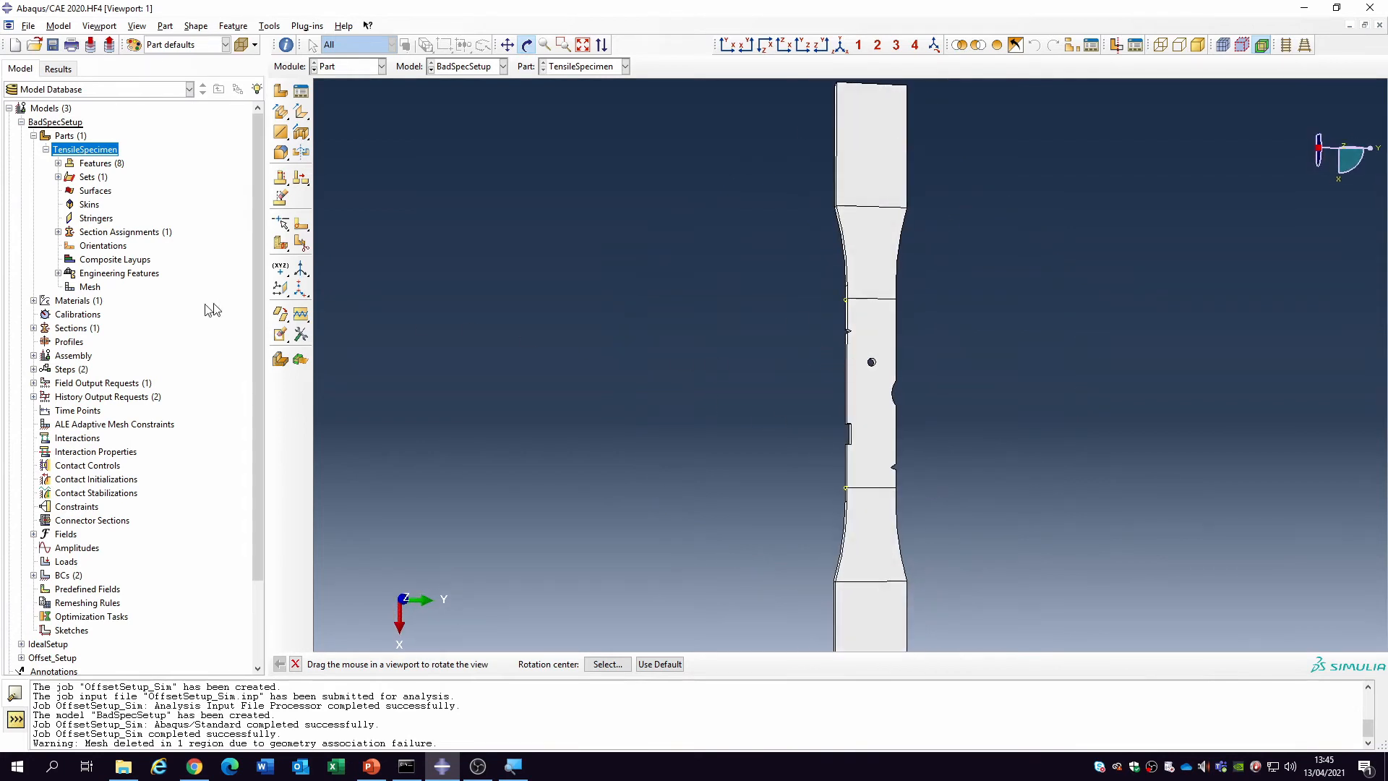
Open the TensileSpecimen part's mesh in the BadSpecSetup model and check its global seed settings.
left_click(46, 150)
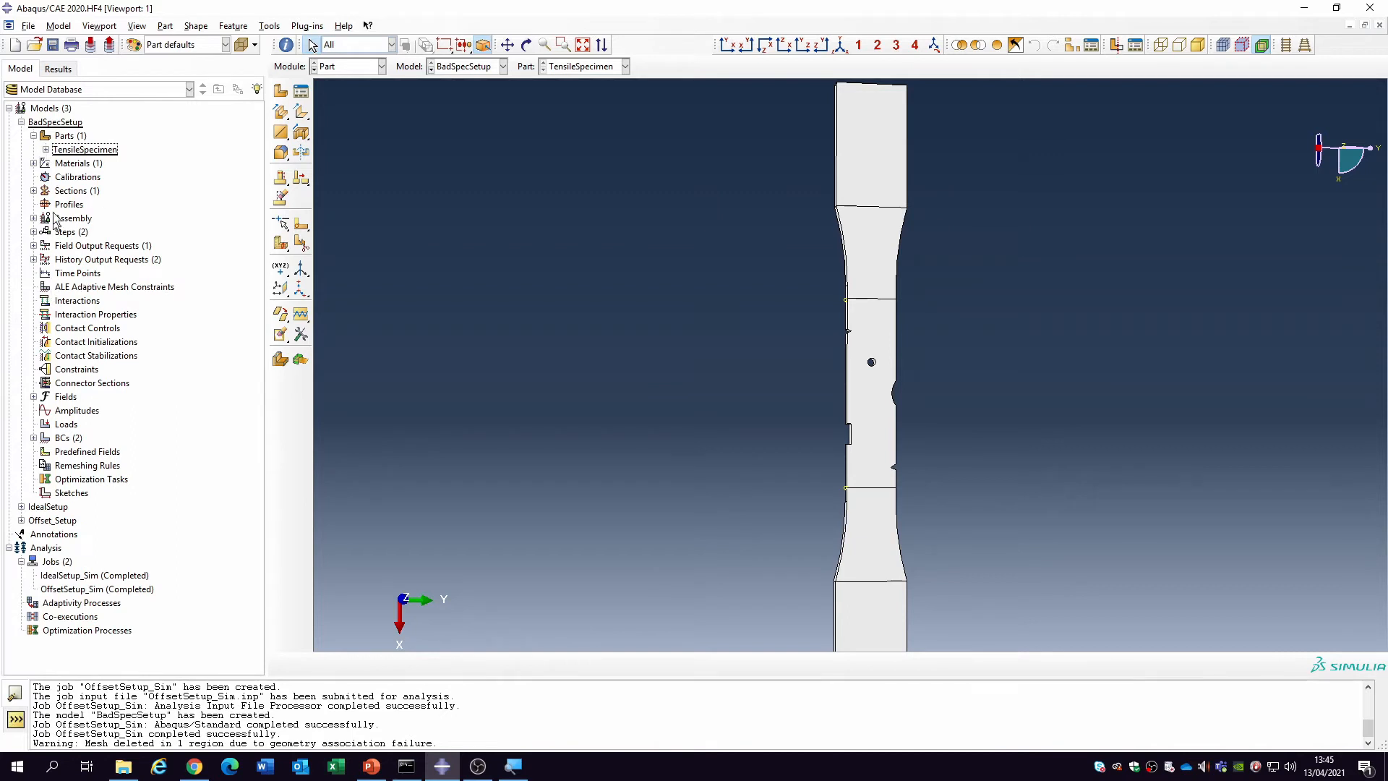
left_click(46, 150)
double_click(90, 286)
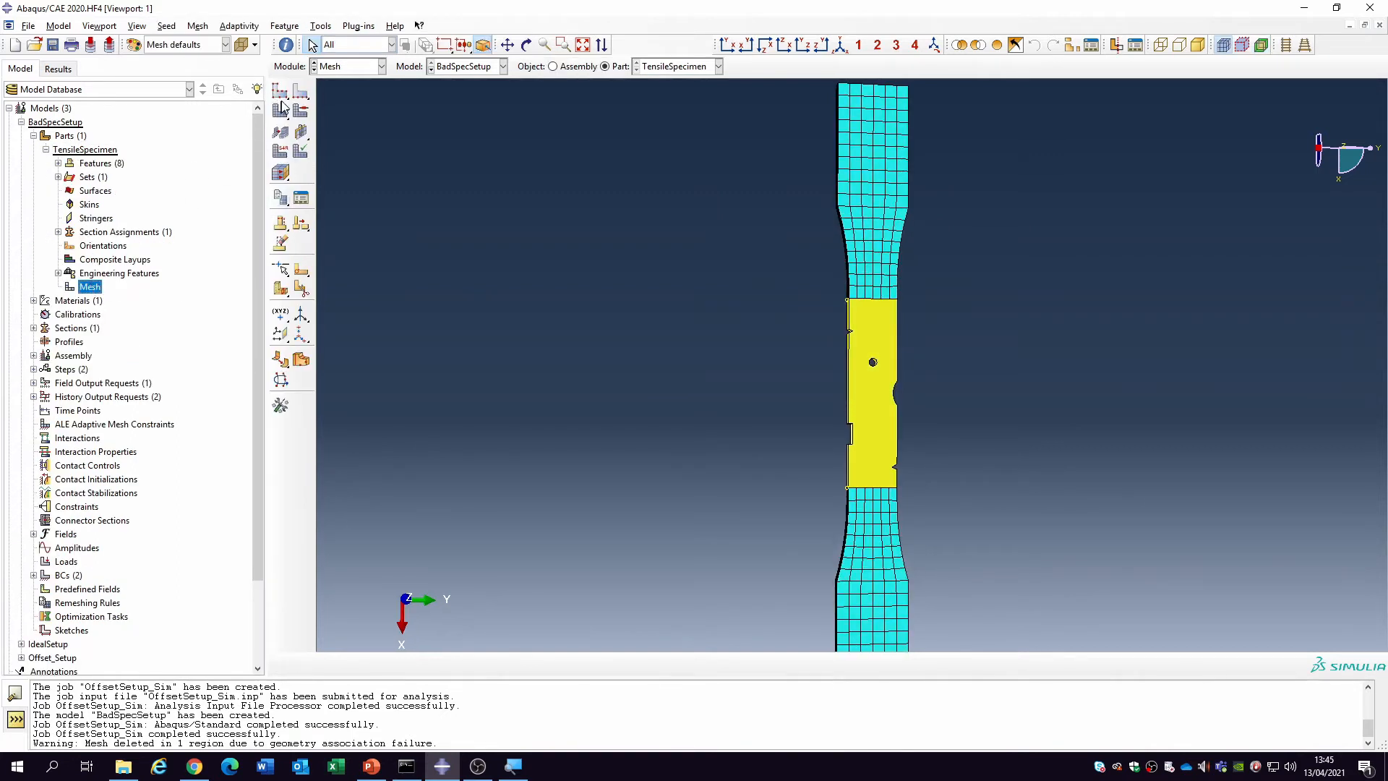
left_click(281, 90)
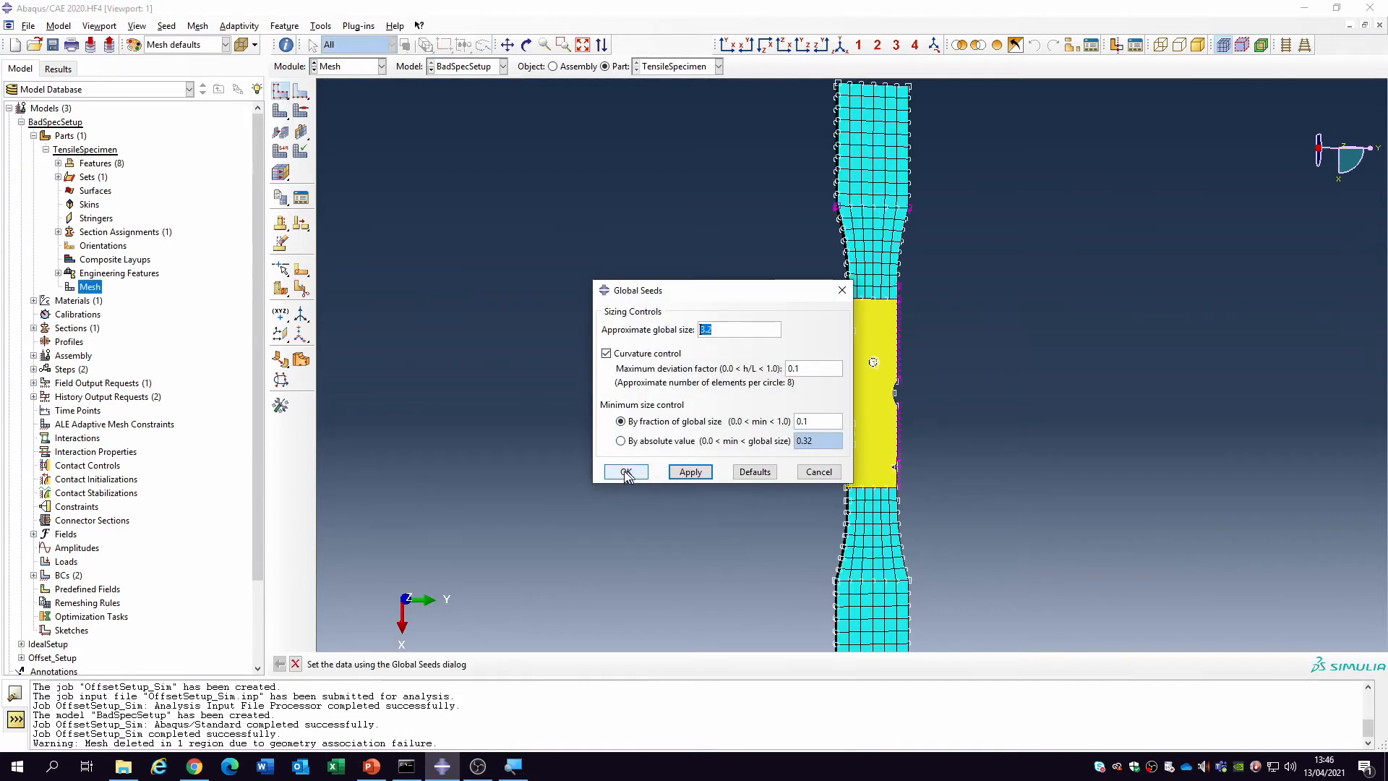
left_click(819, 471)
Mesh the TensileSpecimen part and inspect the elements around the hole and notches.
left_click(527, 46)
left_click_drag(893, 445, 784, 442)
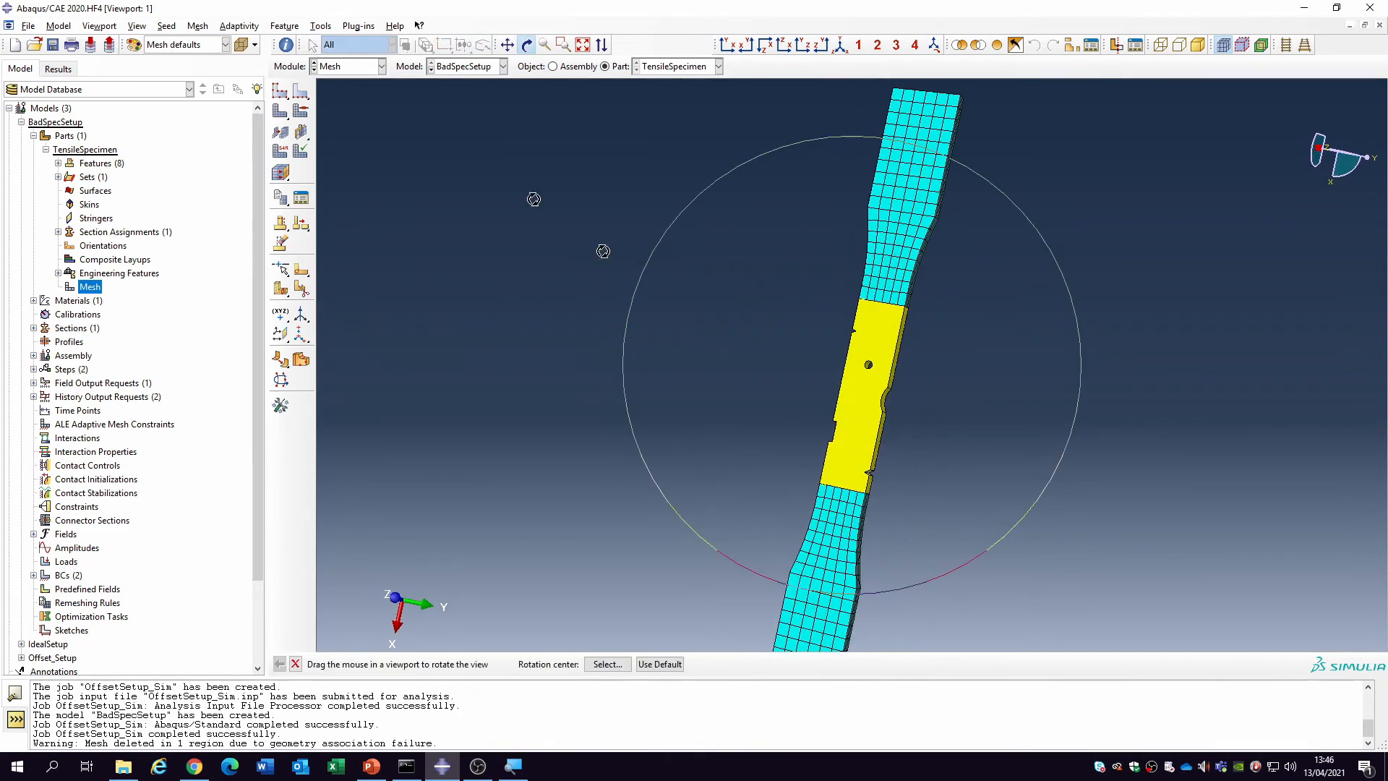
left_click(281, 110)
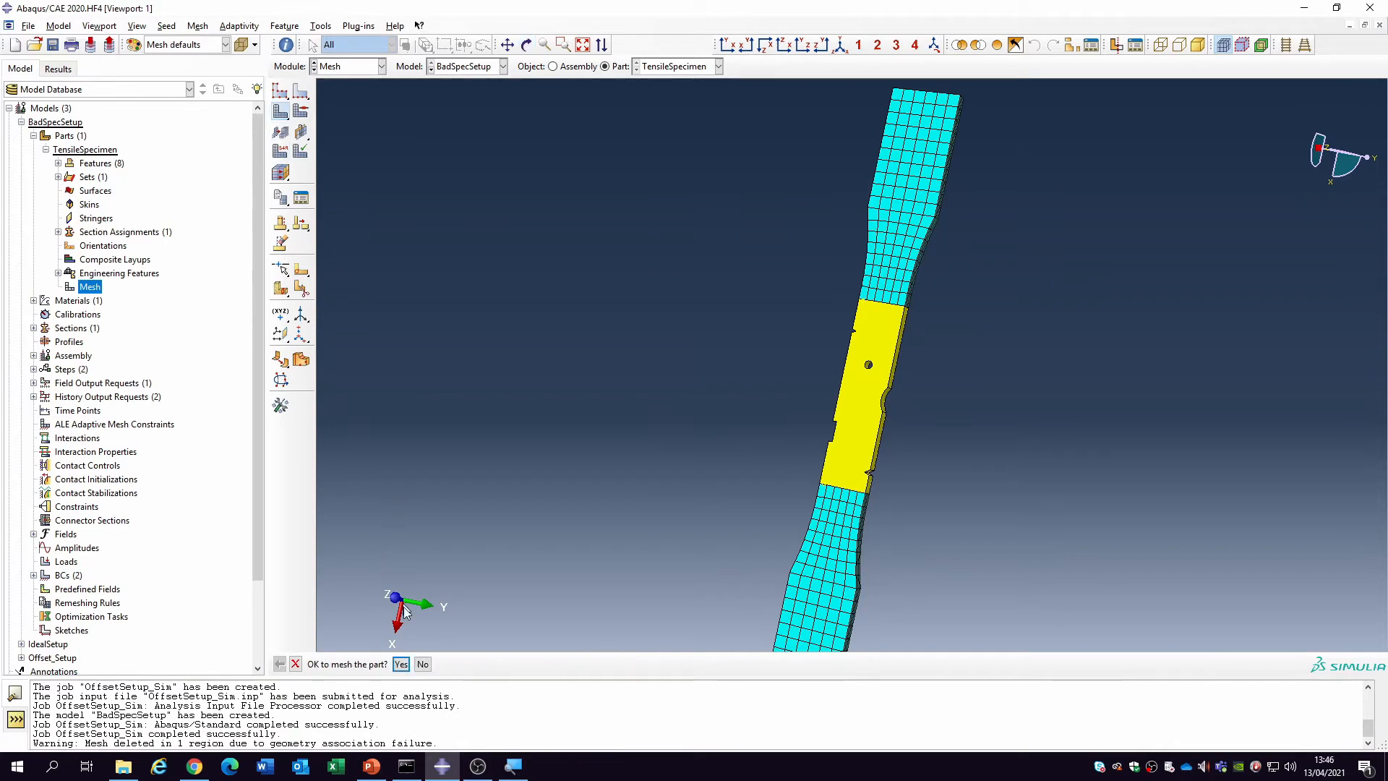
left_click(401, 664)
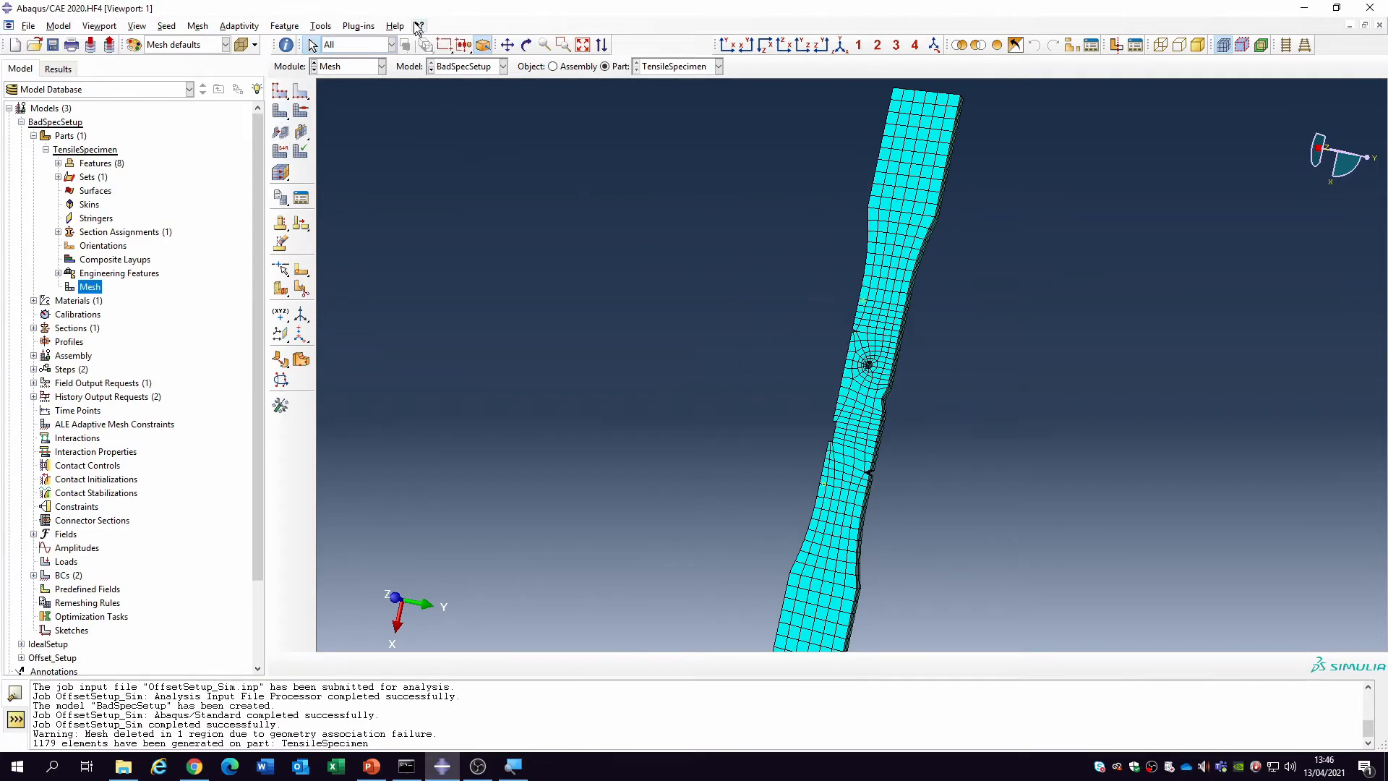
left_click(527, 45)
left_click_drag(853, 454, 822, 397)
right_click(538, 349)
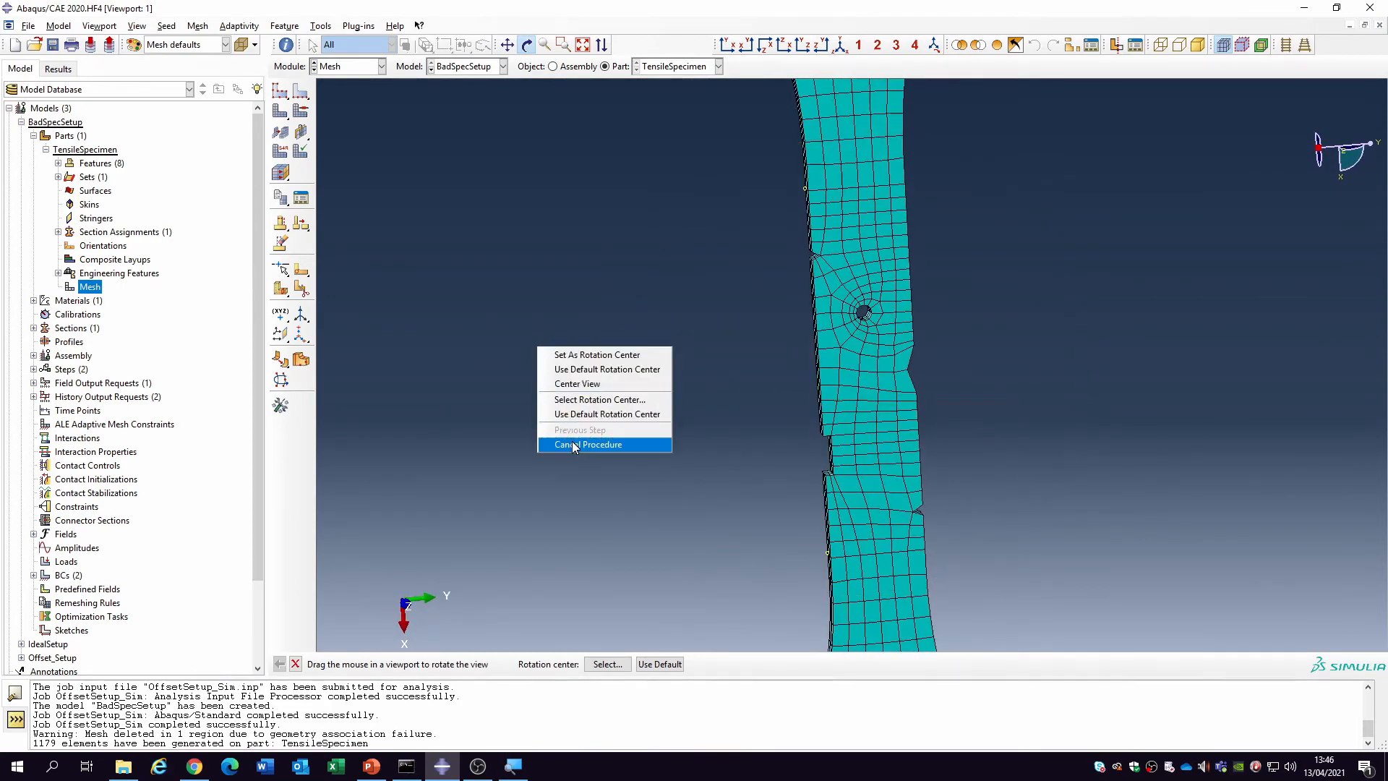
left_click(579, 445)
Review the DisplaceFront boundary condition of the BadSpecSetup model without changing it.
scroll(86, 575, "down", 2)
scroll(86, 575, "down", 1)
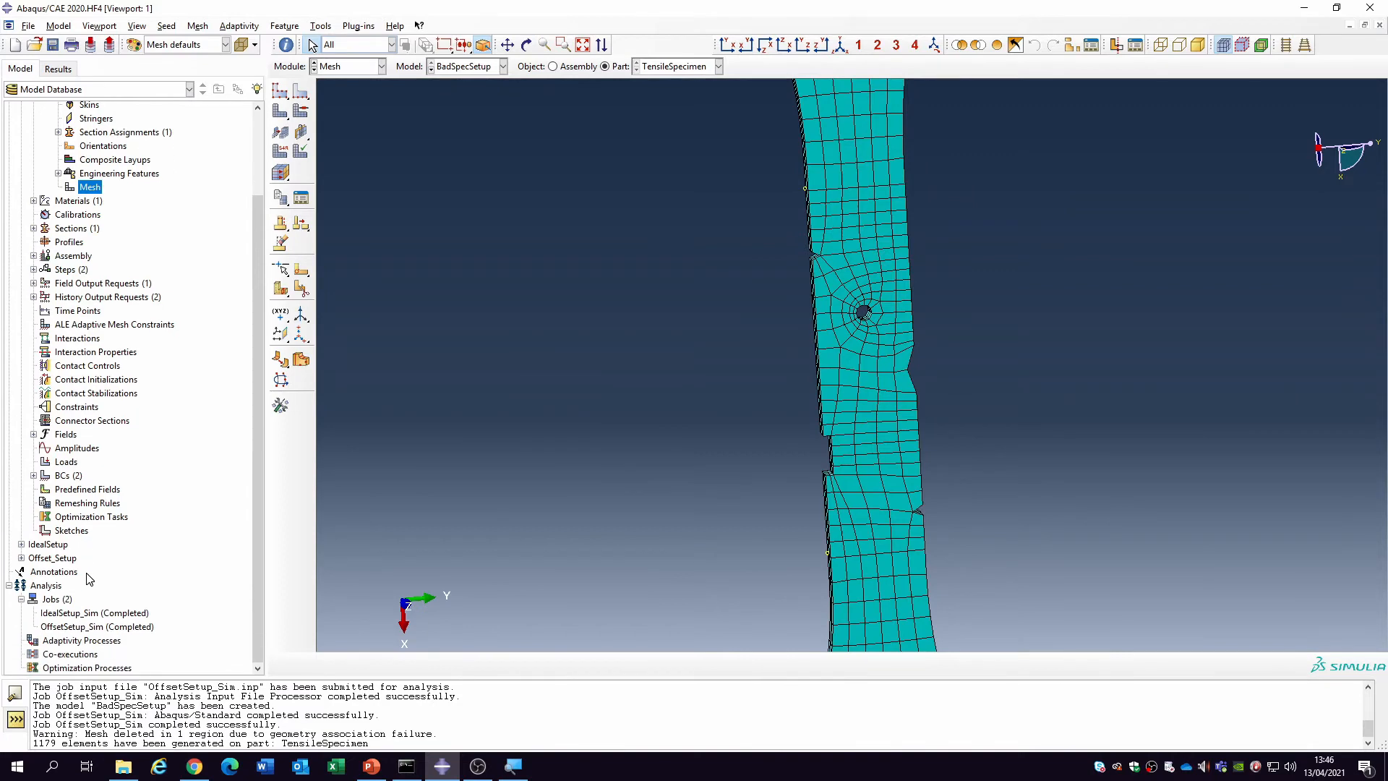
left_click(34, 476)
double_click(79, 491)
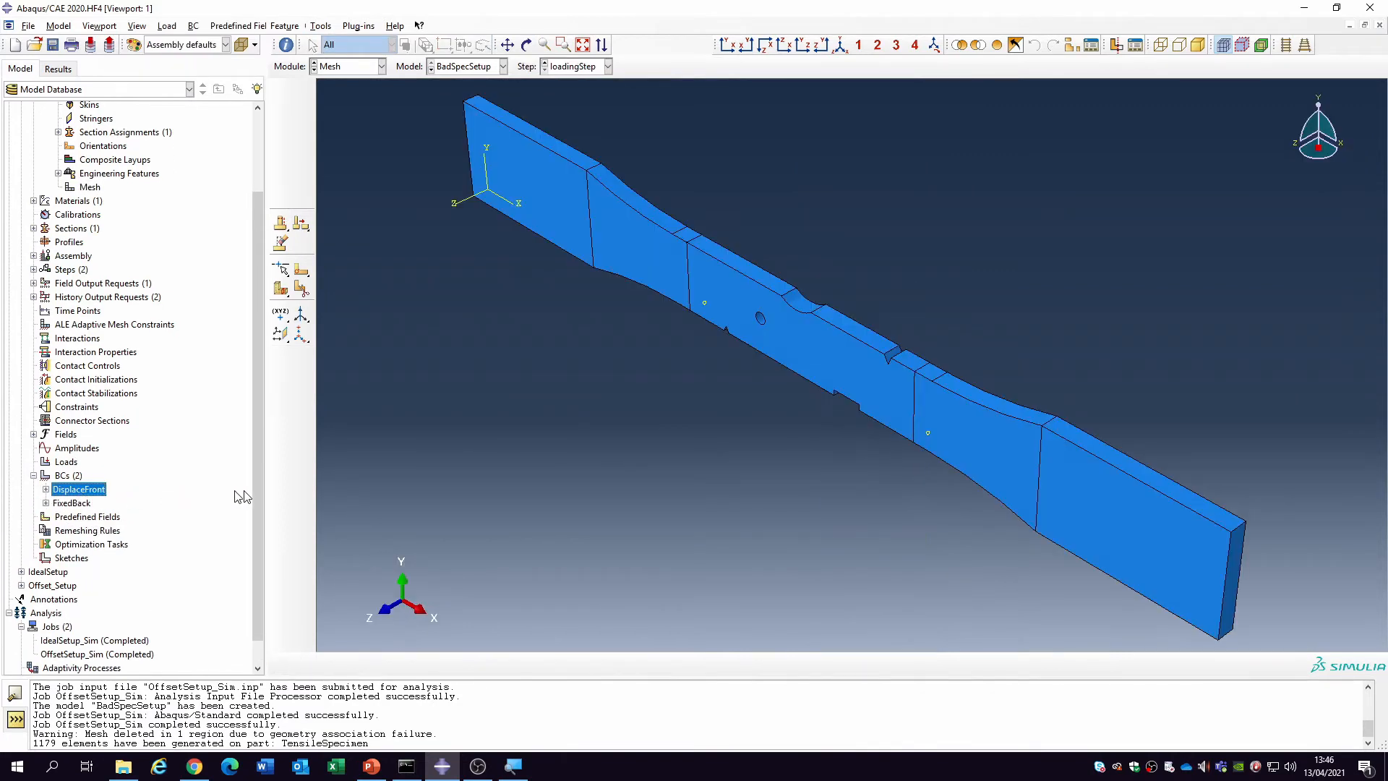
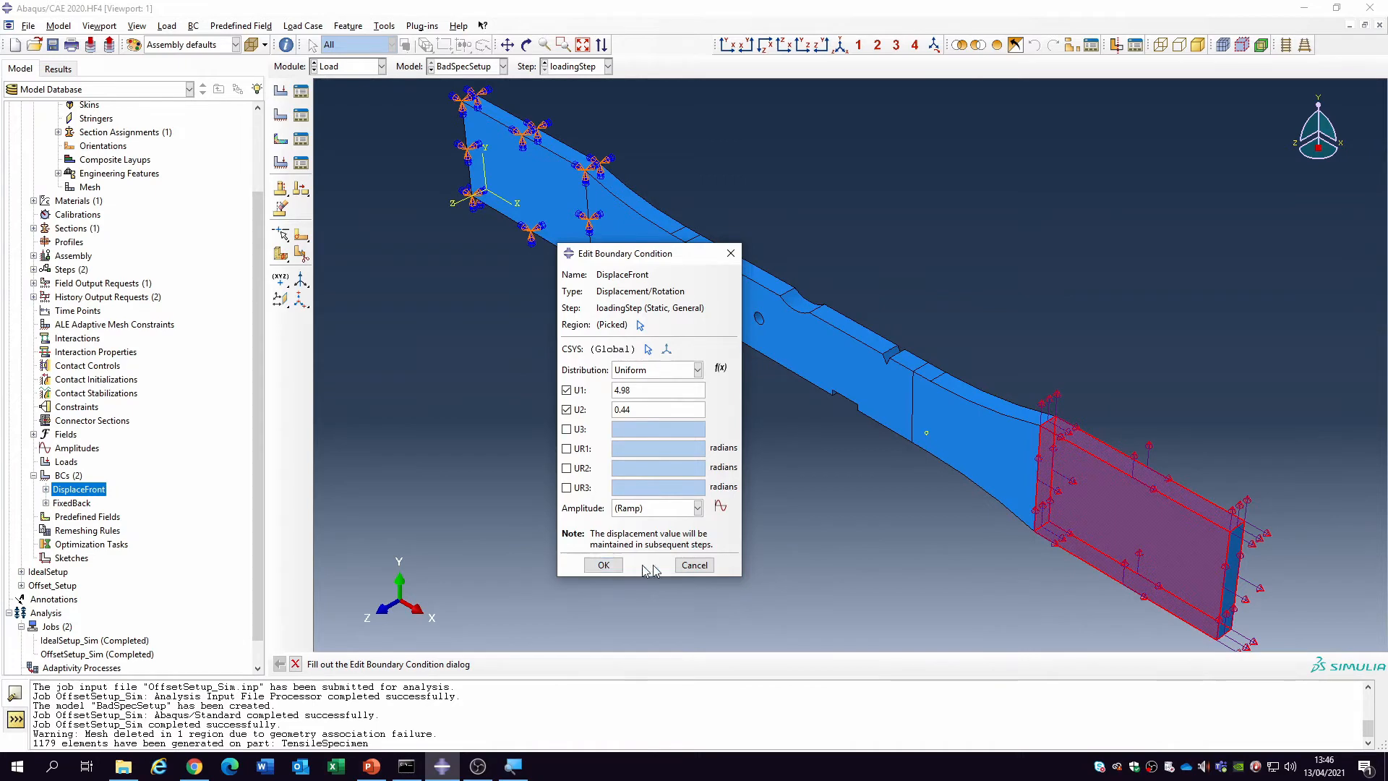
left_click(691, 565)
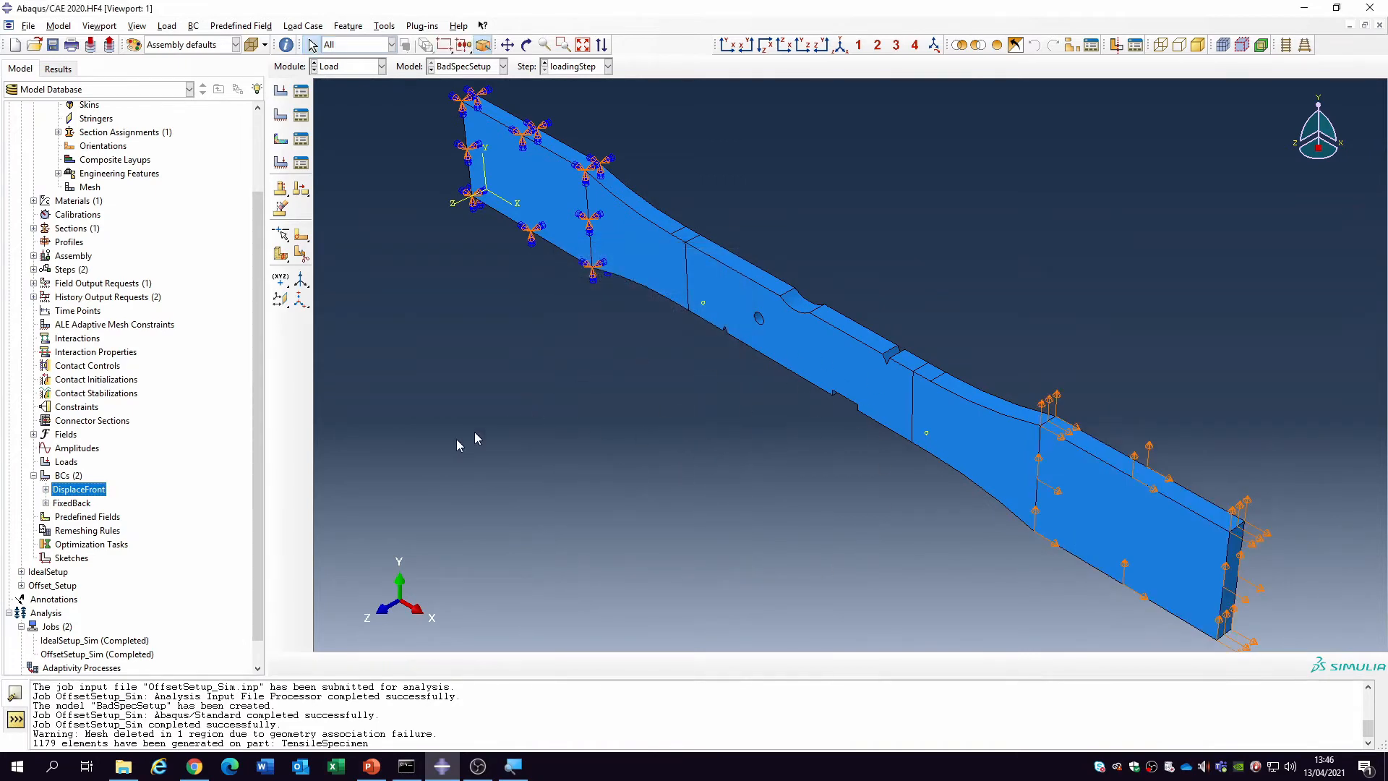
Create a job named BadSpecOffset_Sim from the BadSpecSetup model with the default job settings.
double_click(56, 627)
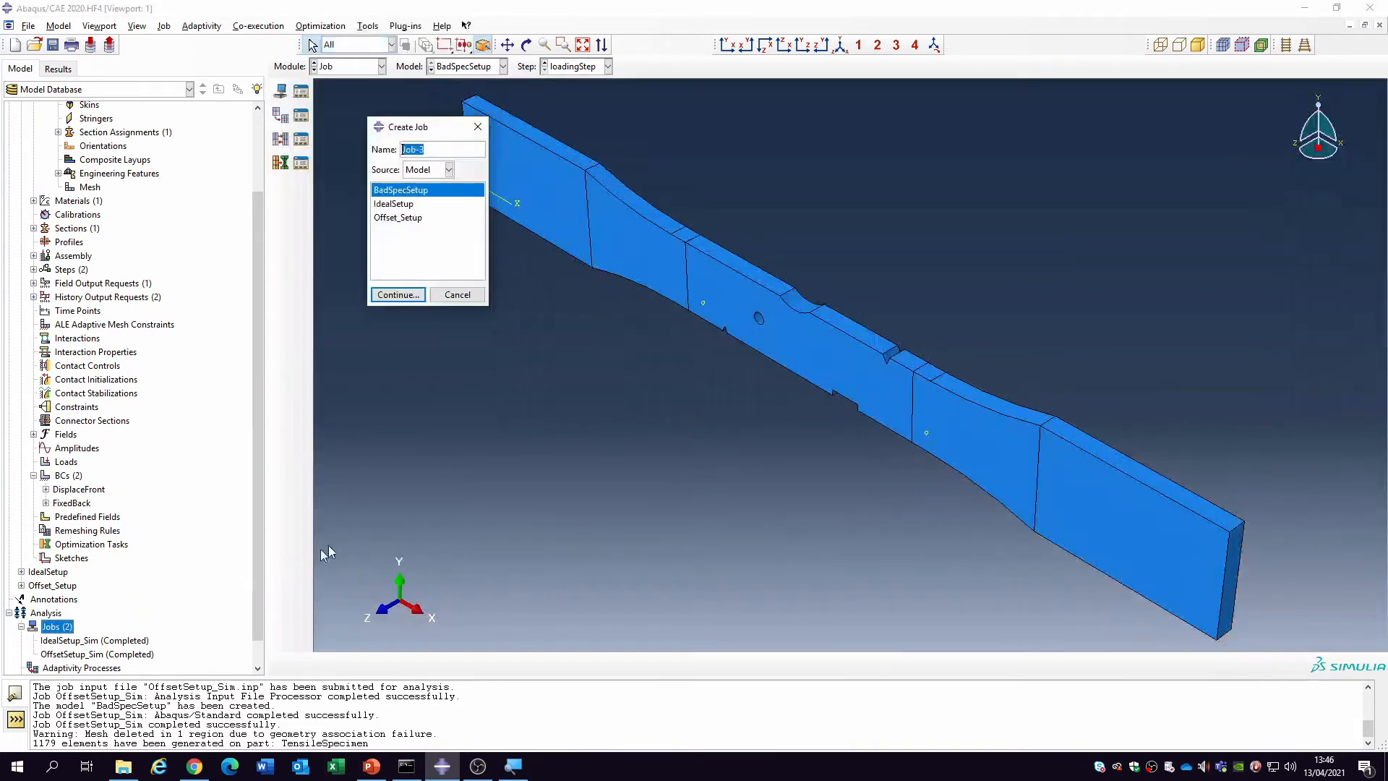
type("BadSpecOffset_Sim")
left_click(408, 296)
left_click(93, 532)
Submit the BadSpecOffset_Sim job for analysis.
scroll(72, 621, "down", 1)
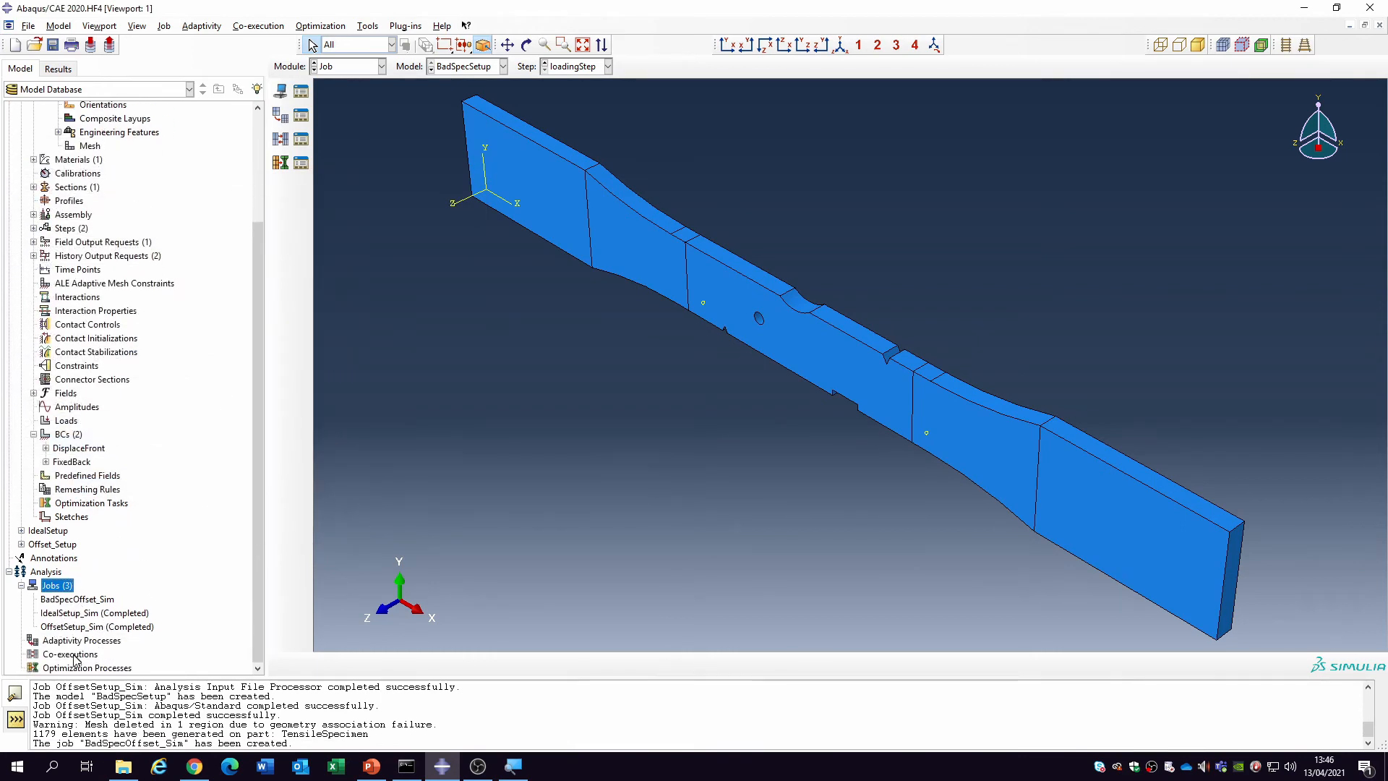
right_click(81, 599)
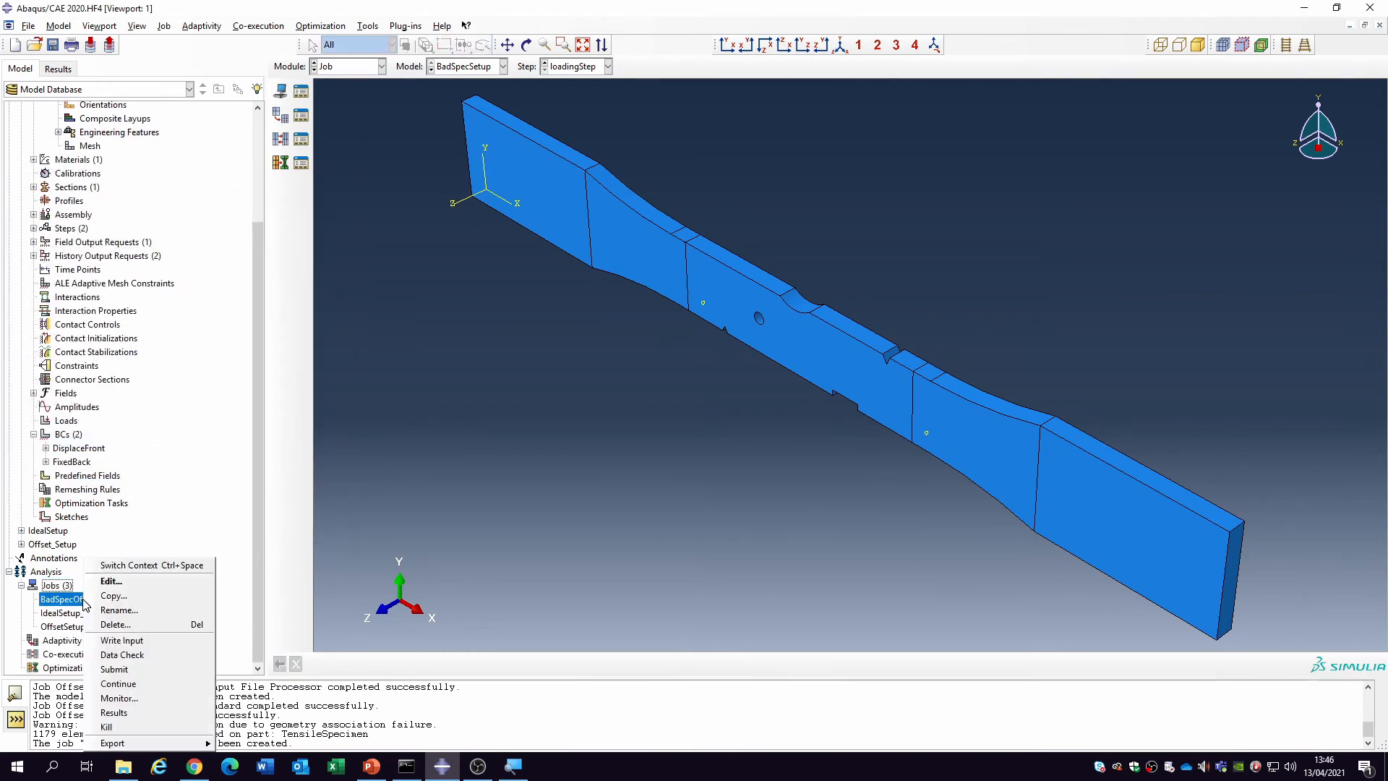
left_click(139, 667)
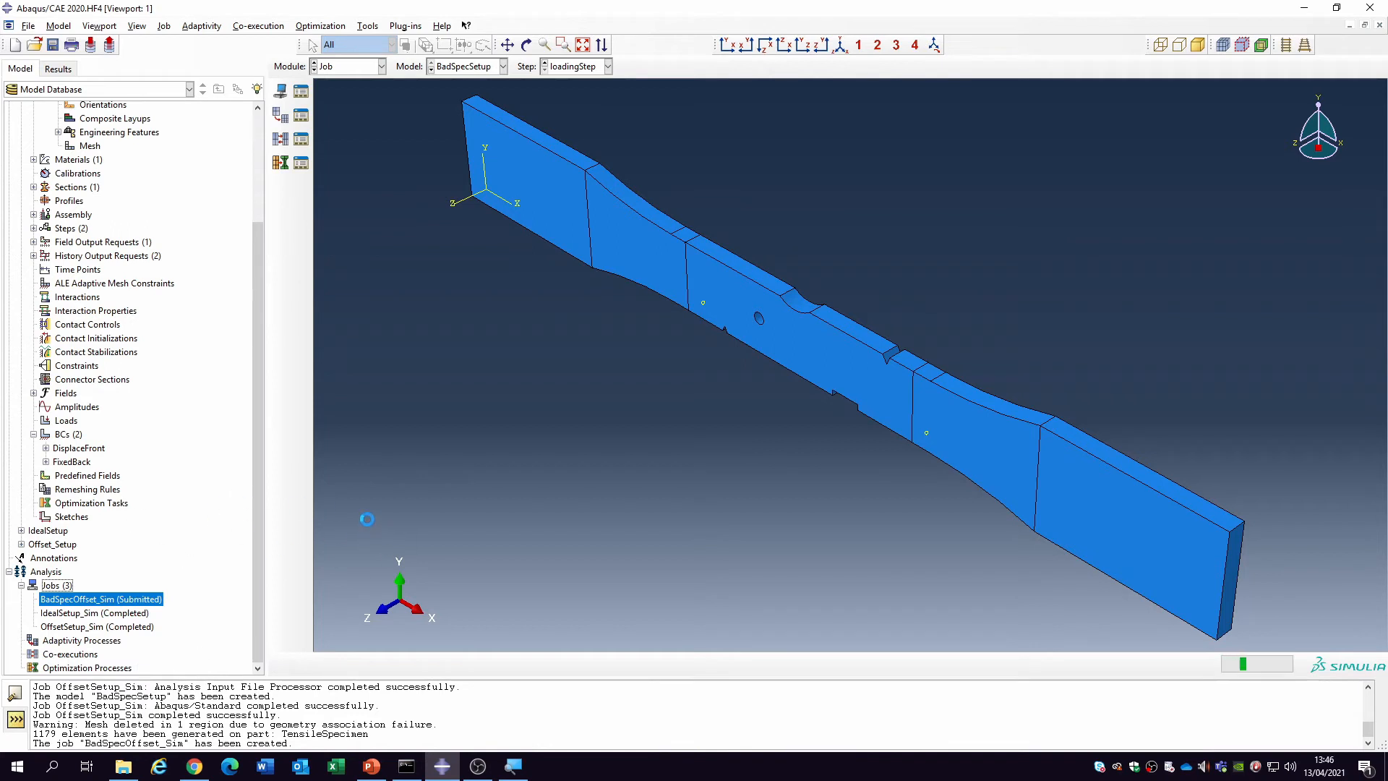
Open the OffsetSetup_Sim results and animate the Mises stress contours on the deformed shape by scale factor in the XY view.
left_click(66, 627)
right_click(66, 627)
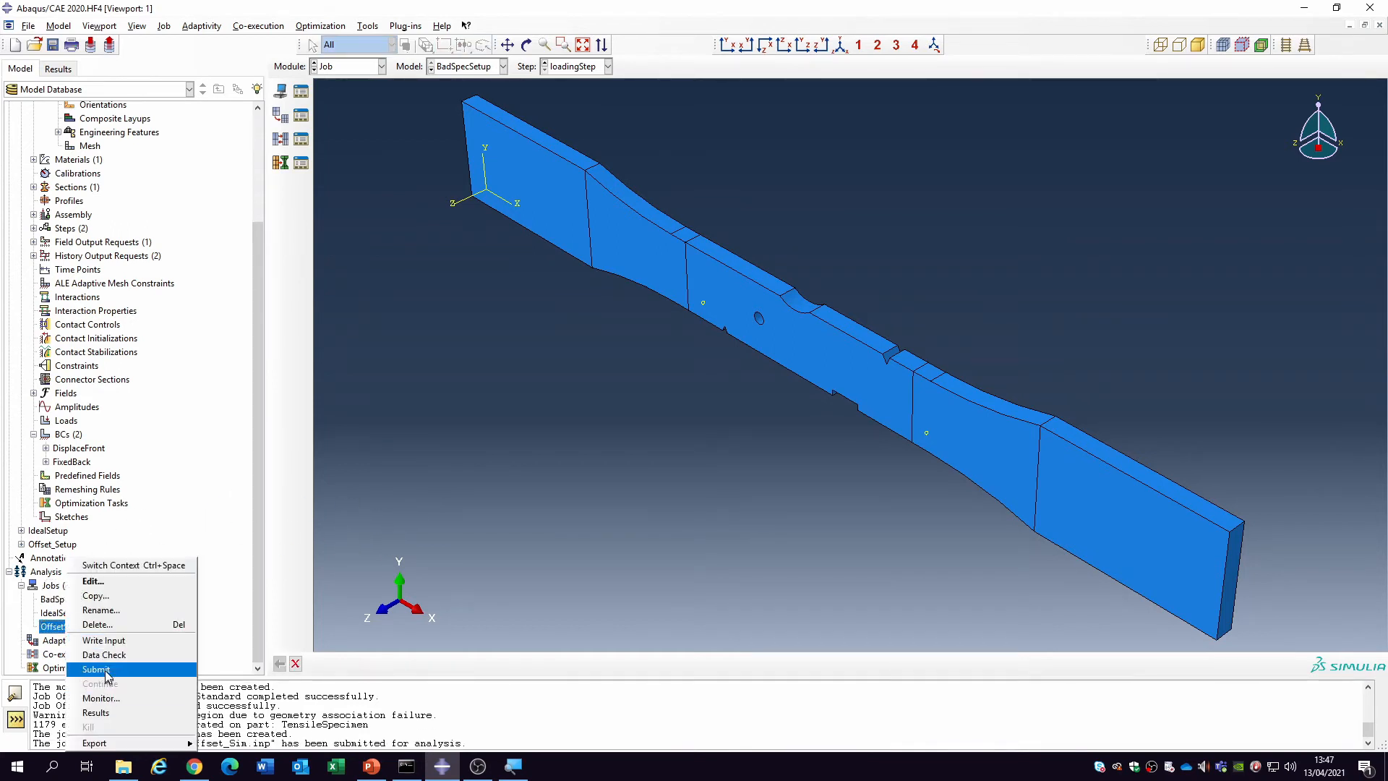
left_click(109, 712)
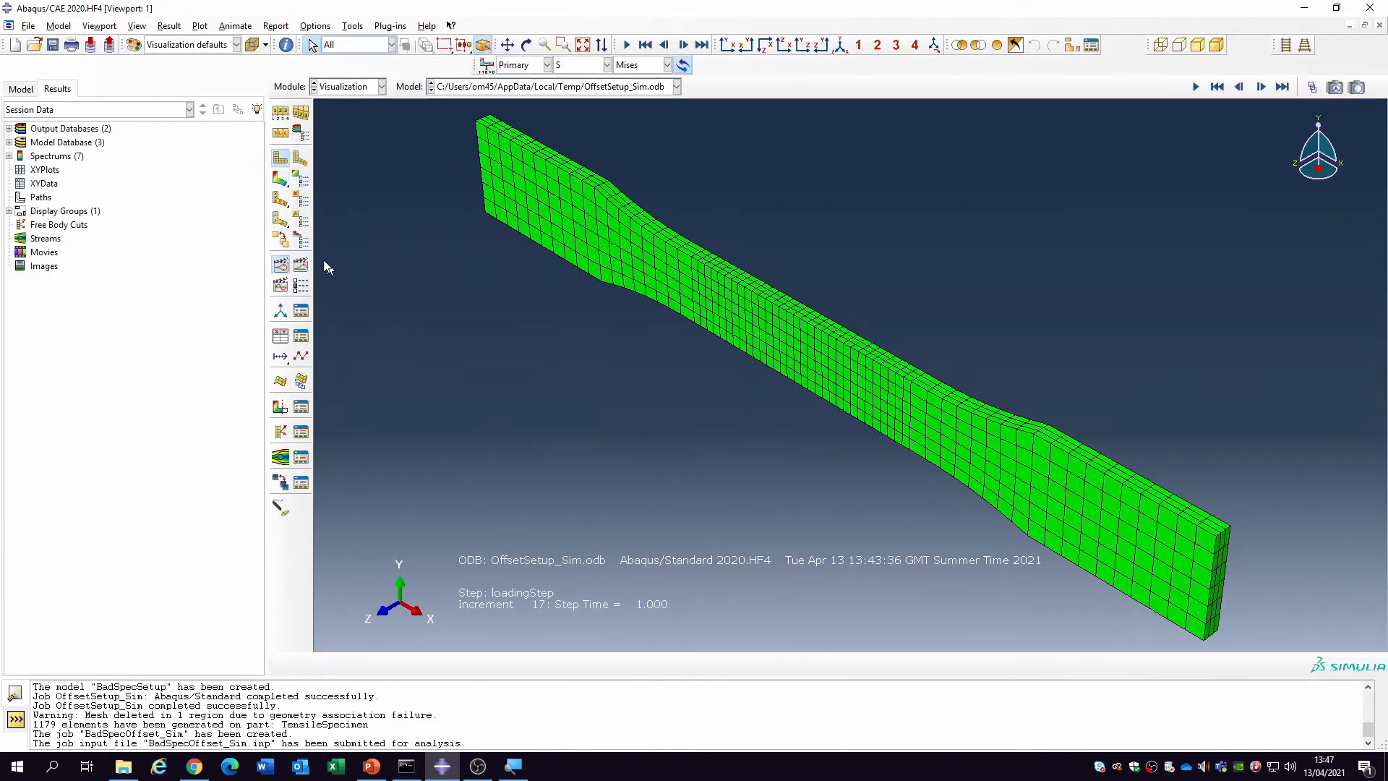
left_click(280, 180)
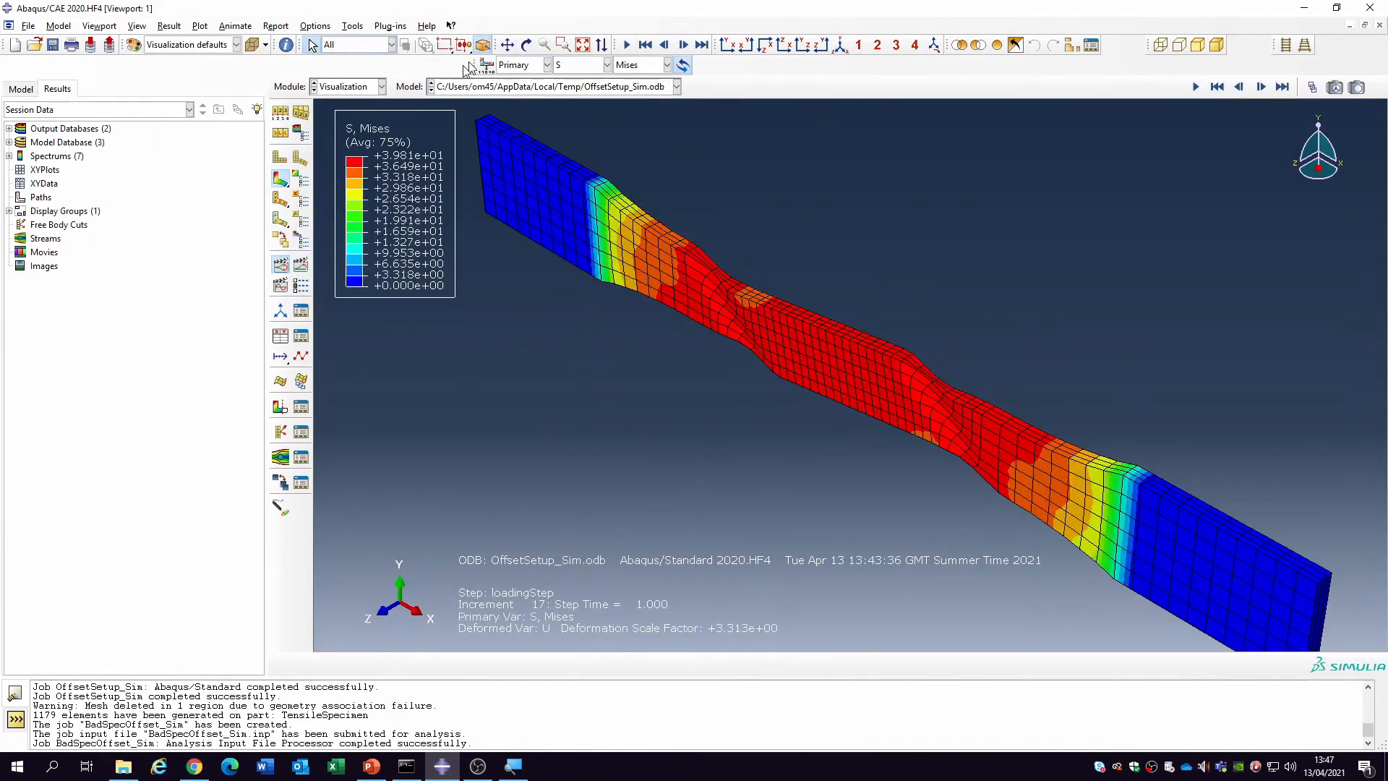
left_click(726, 46)
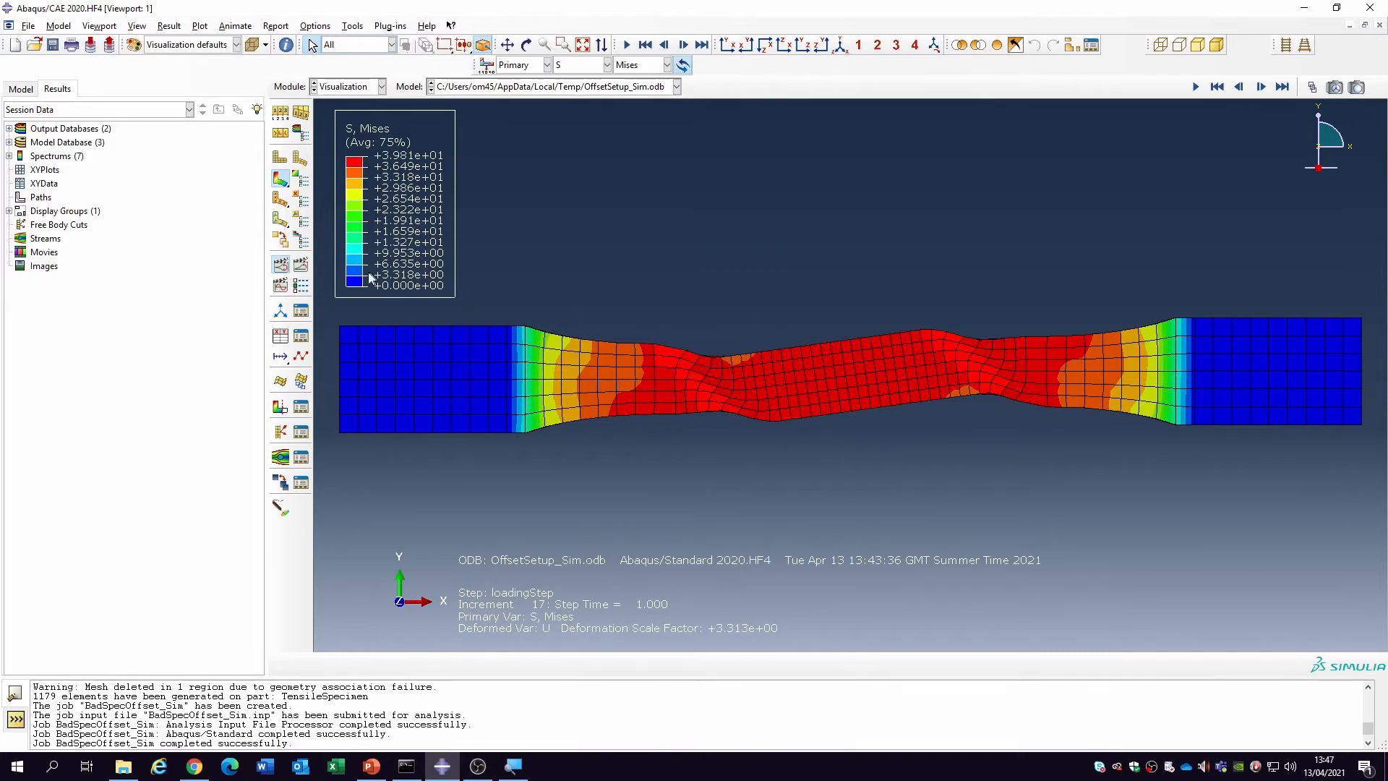
left_click(281, 268)
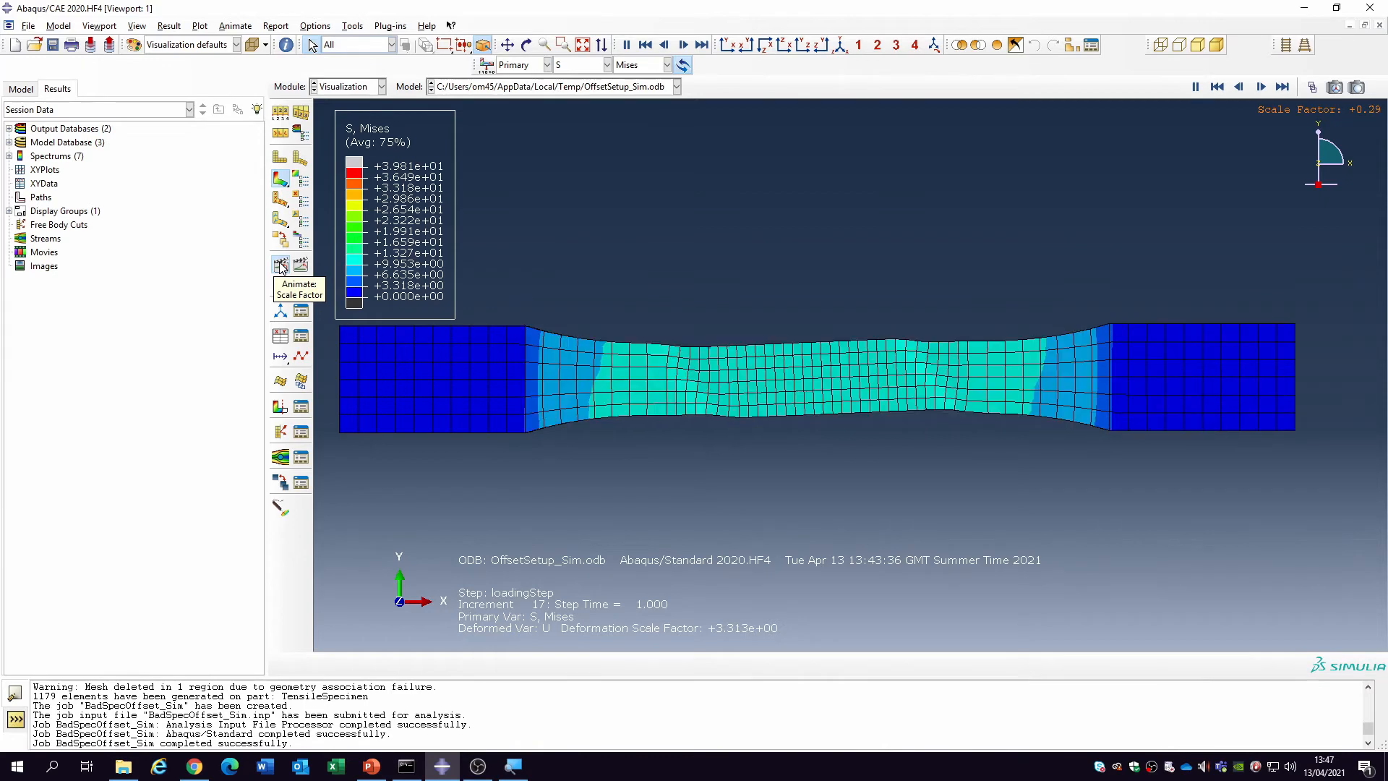
Switch to the IdealSetup_Sim.odb results, animate the deformed shape in the XY view and display its Mises stress contours.
left_click(607, 87)
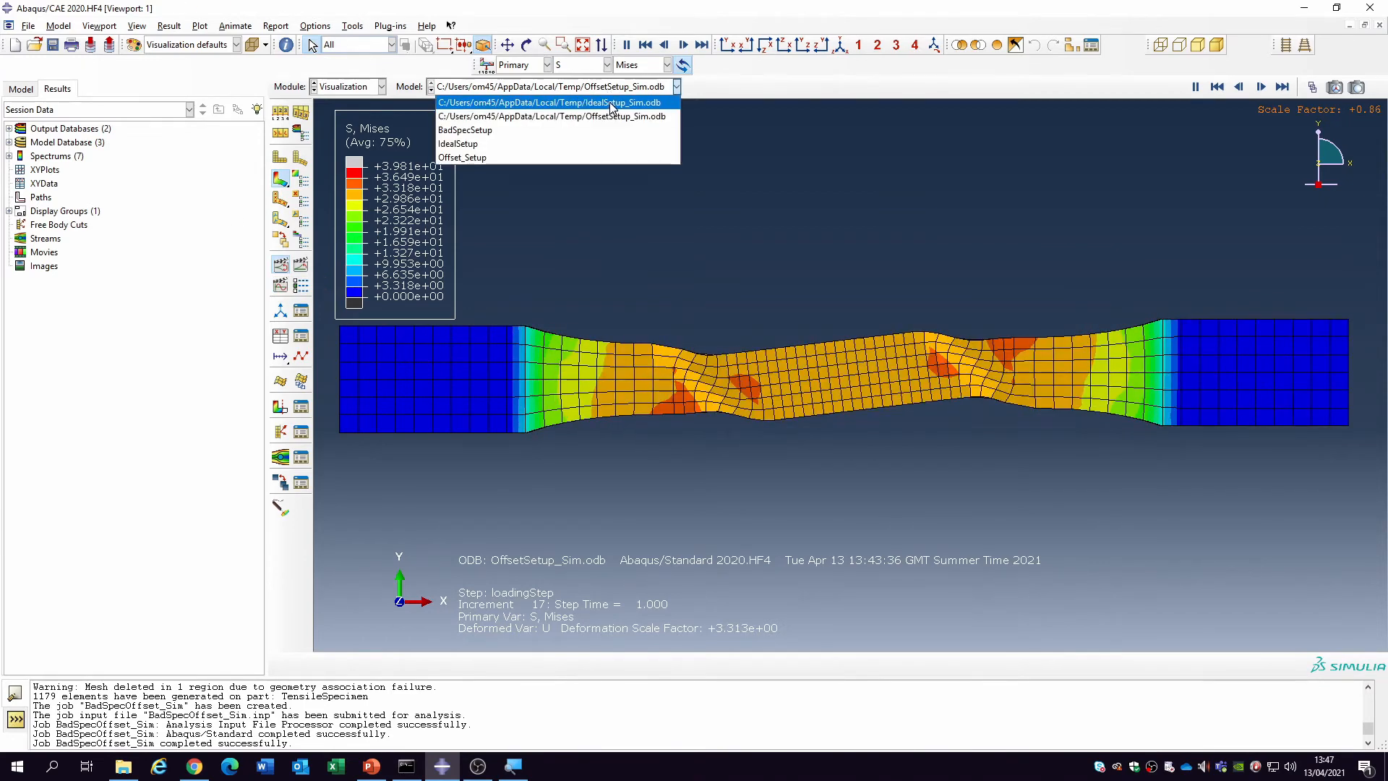
left_click(607, 102)
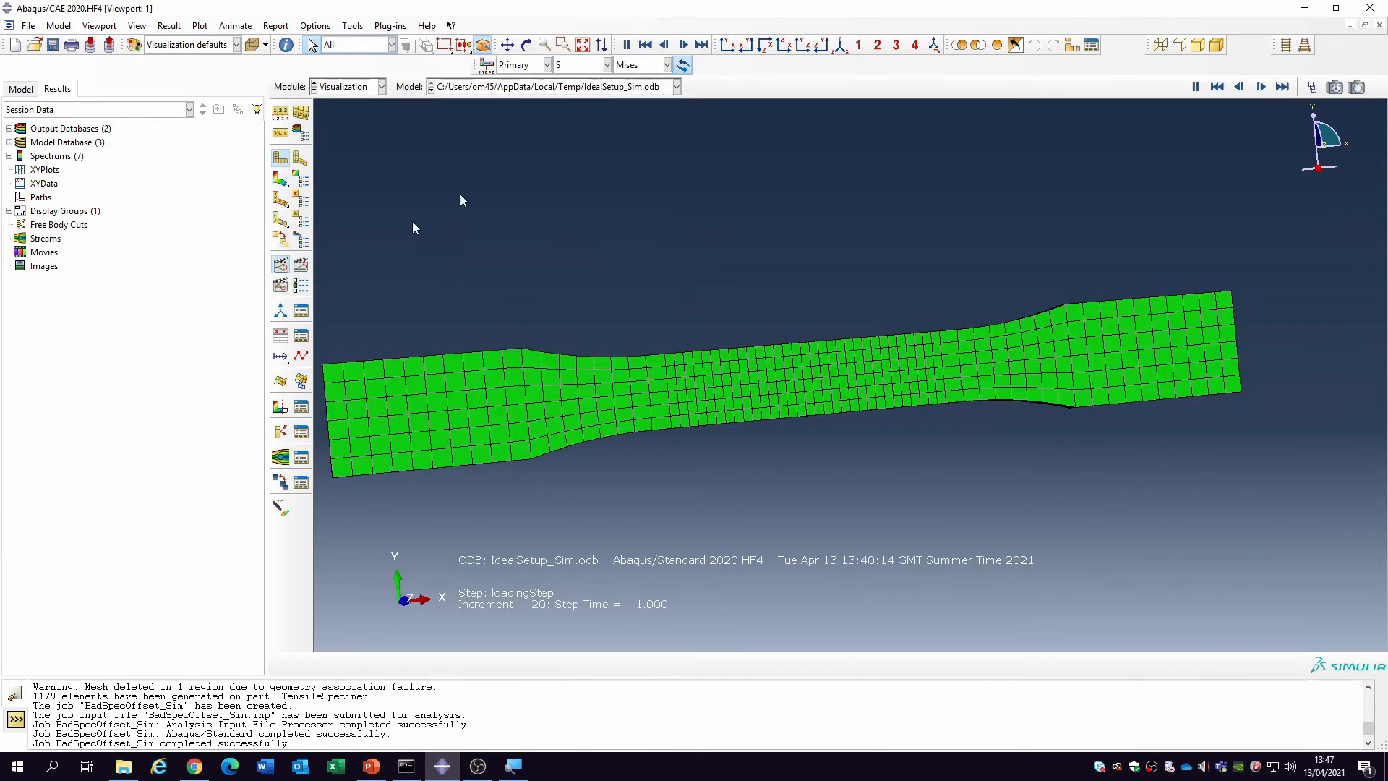
left_click(727, 45)
left_click(282, 266)
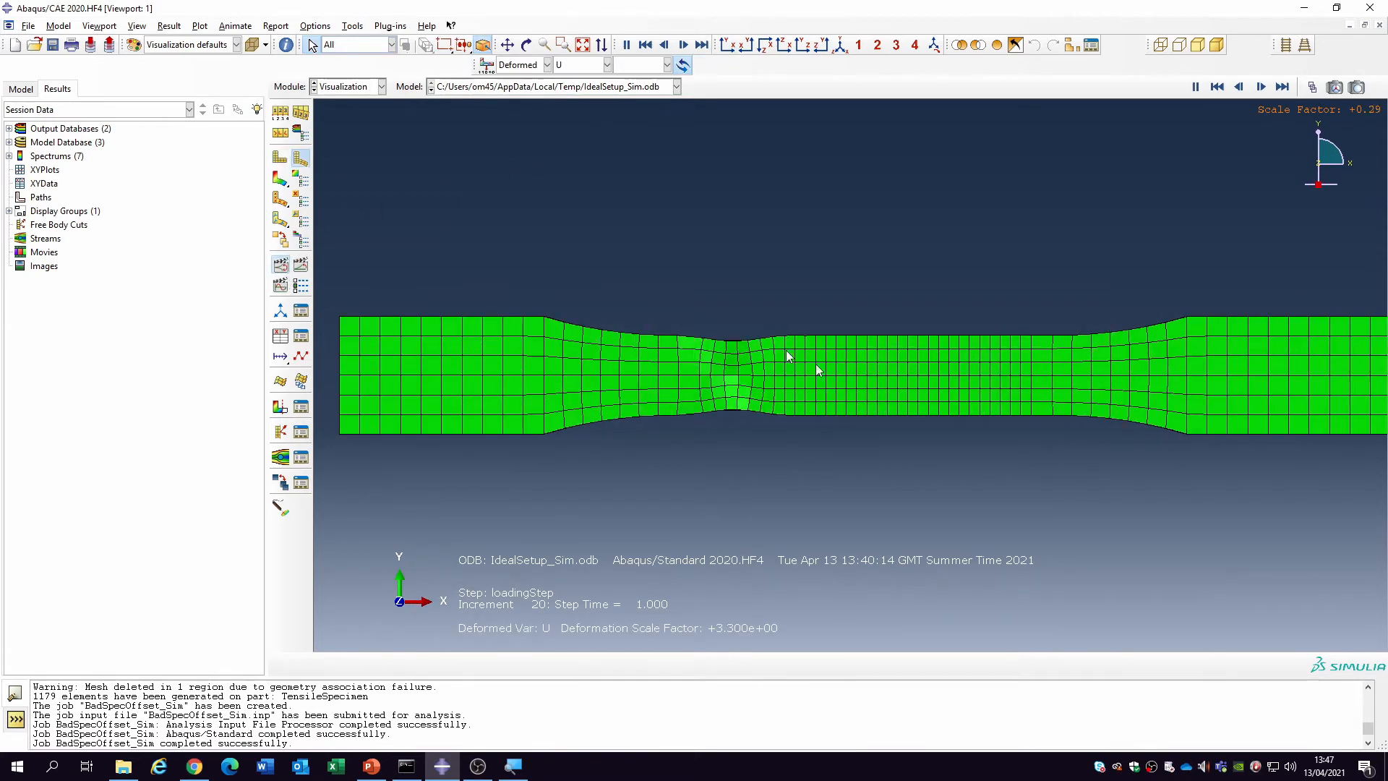
left_click(281, 178)
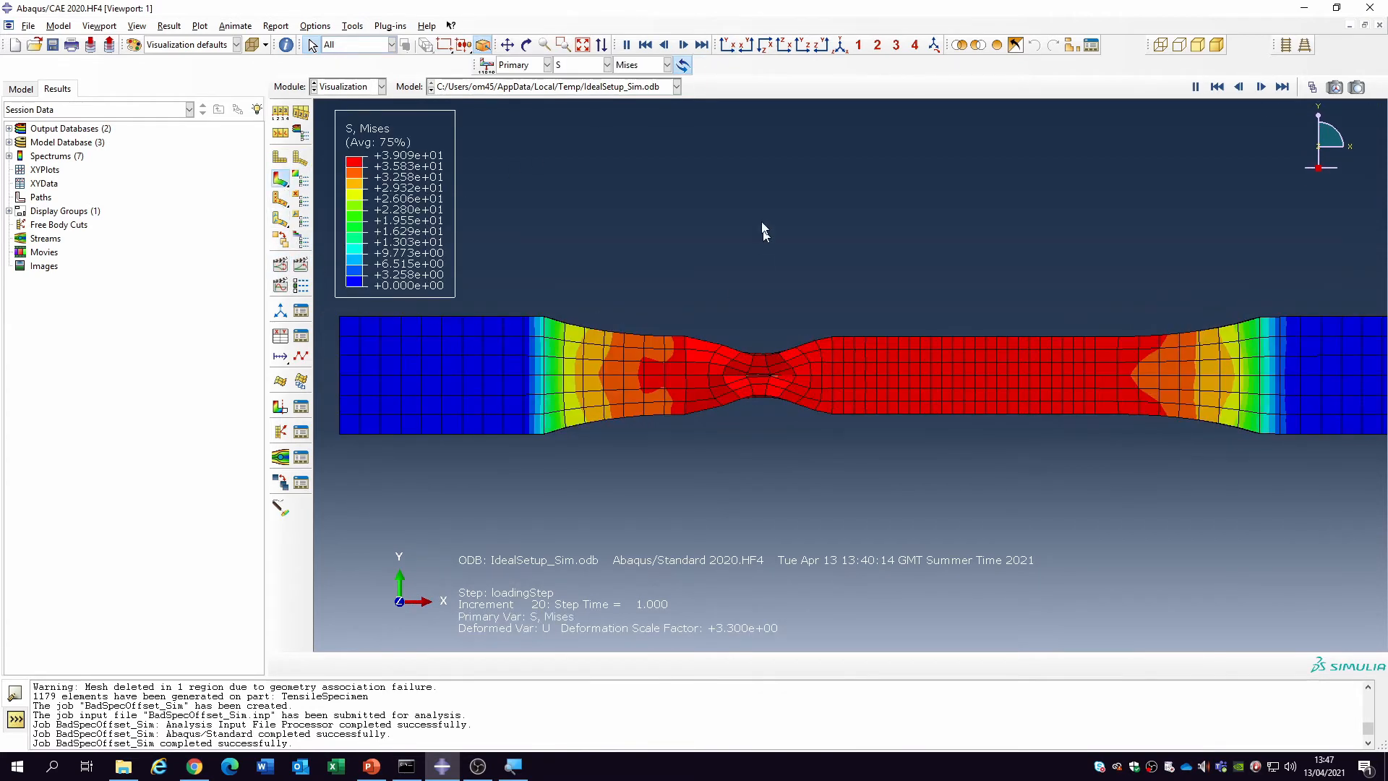
left_click(627, 87)
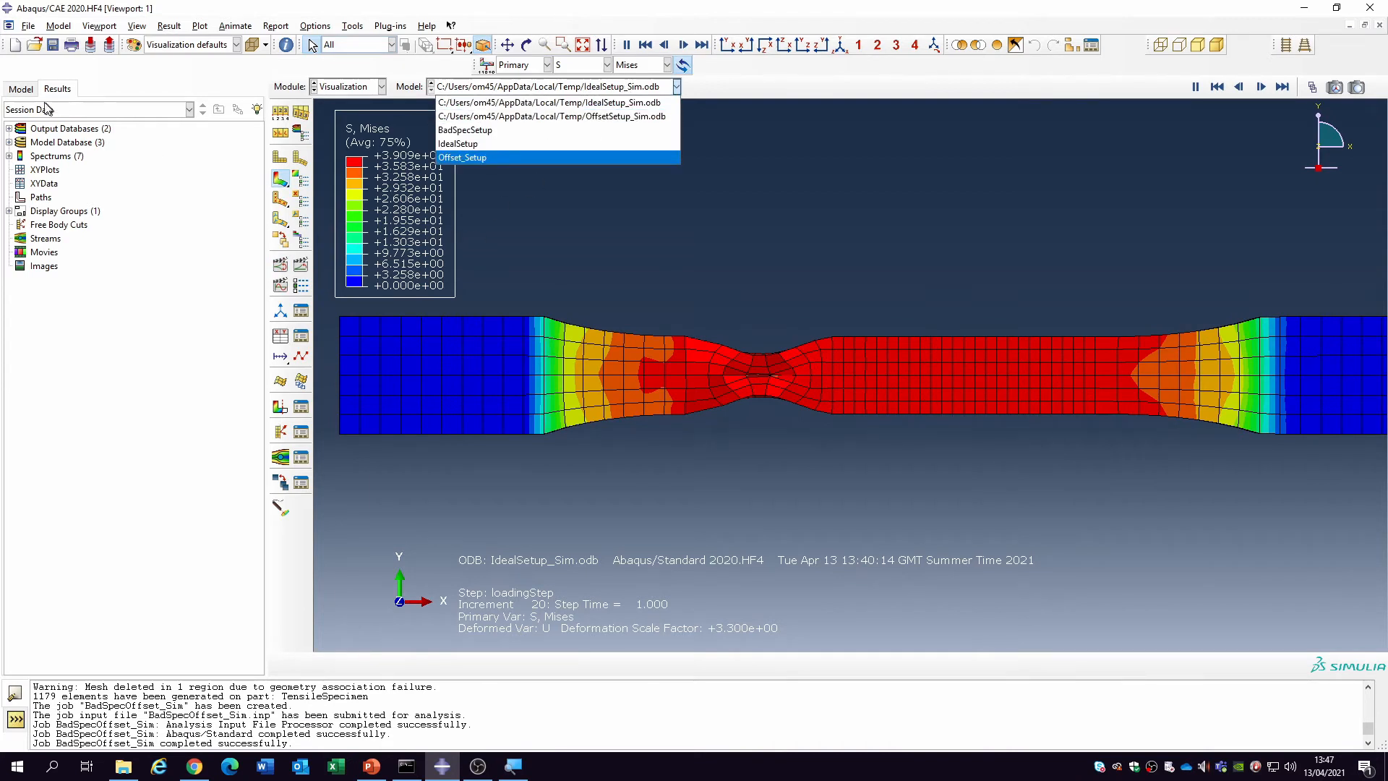
Open the results of the completed BadSpecOffset_Sim job and rotate the deformed specimen to a nearly front-on view.
left_click(14, 92)
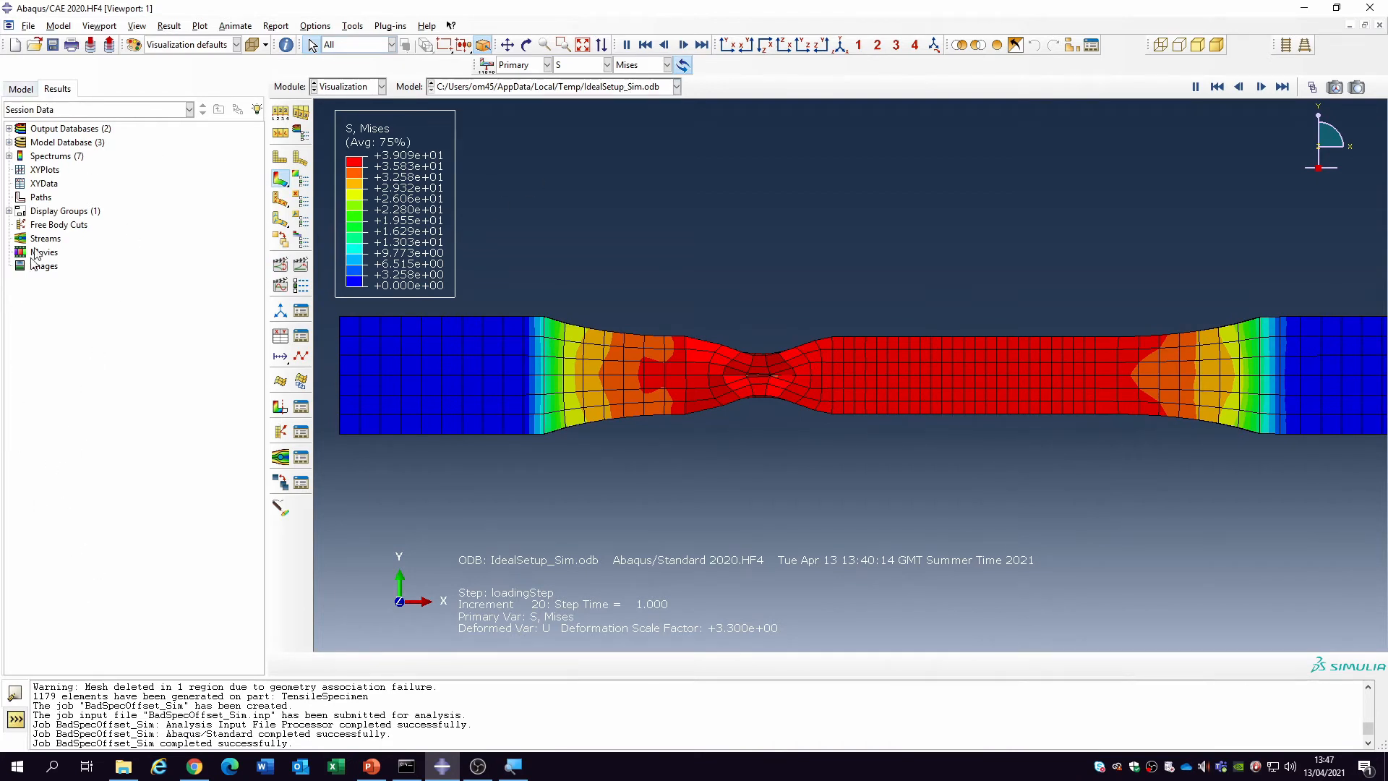
left_click(20, 91)
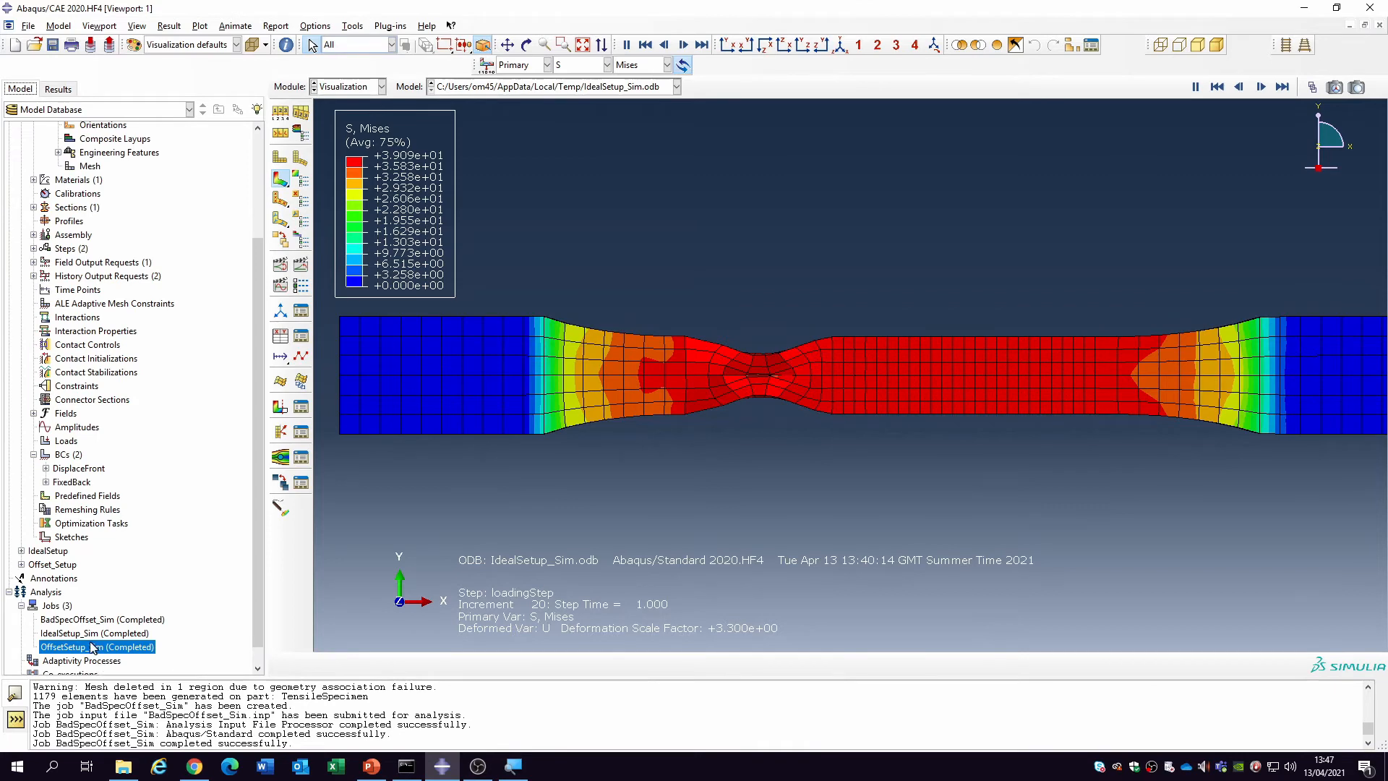
right_click(81, 622)
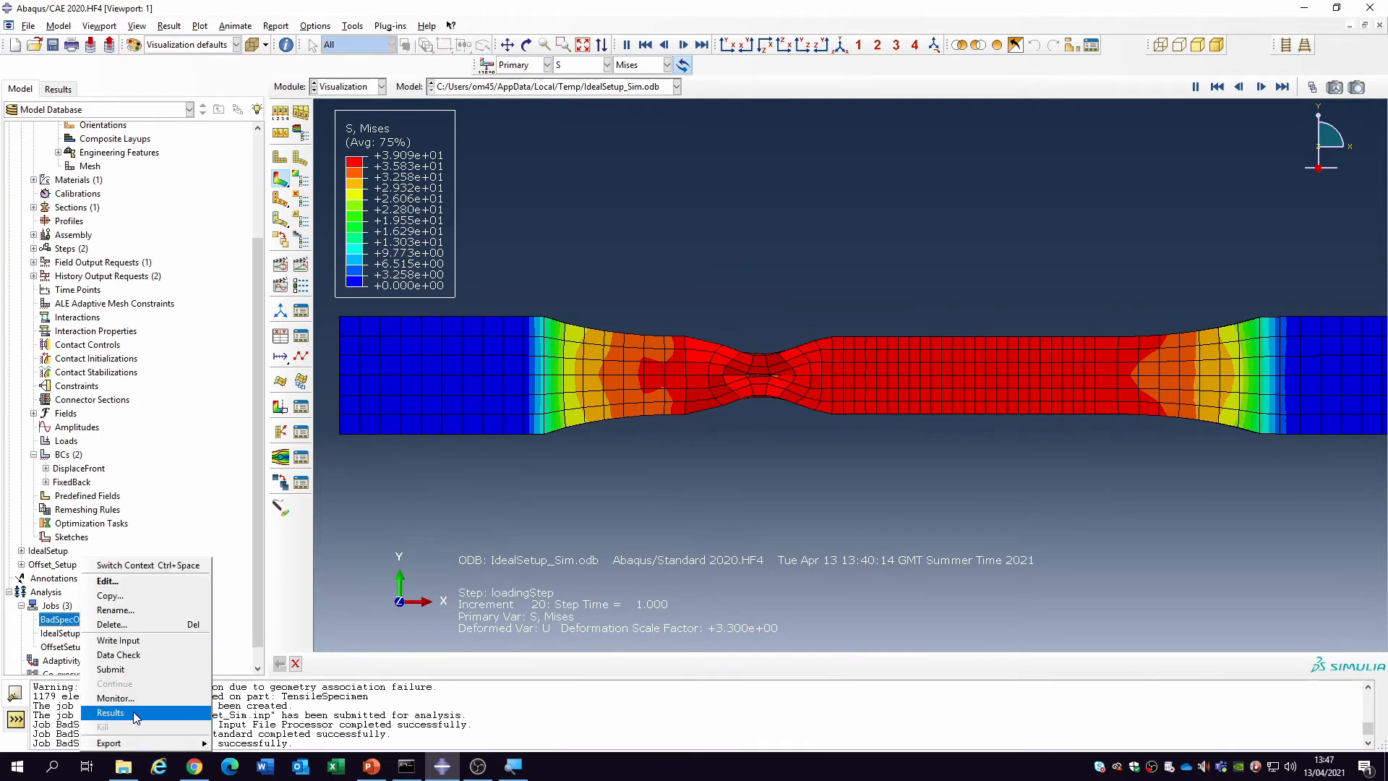
left_click(135, 714)
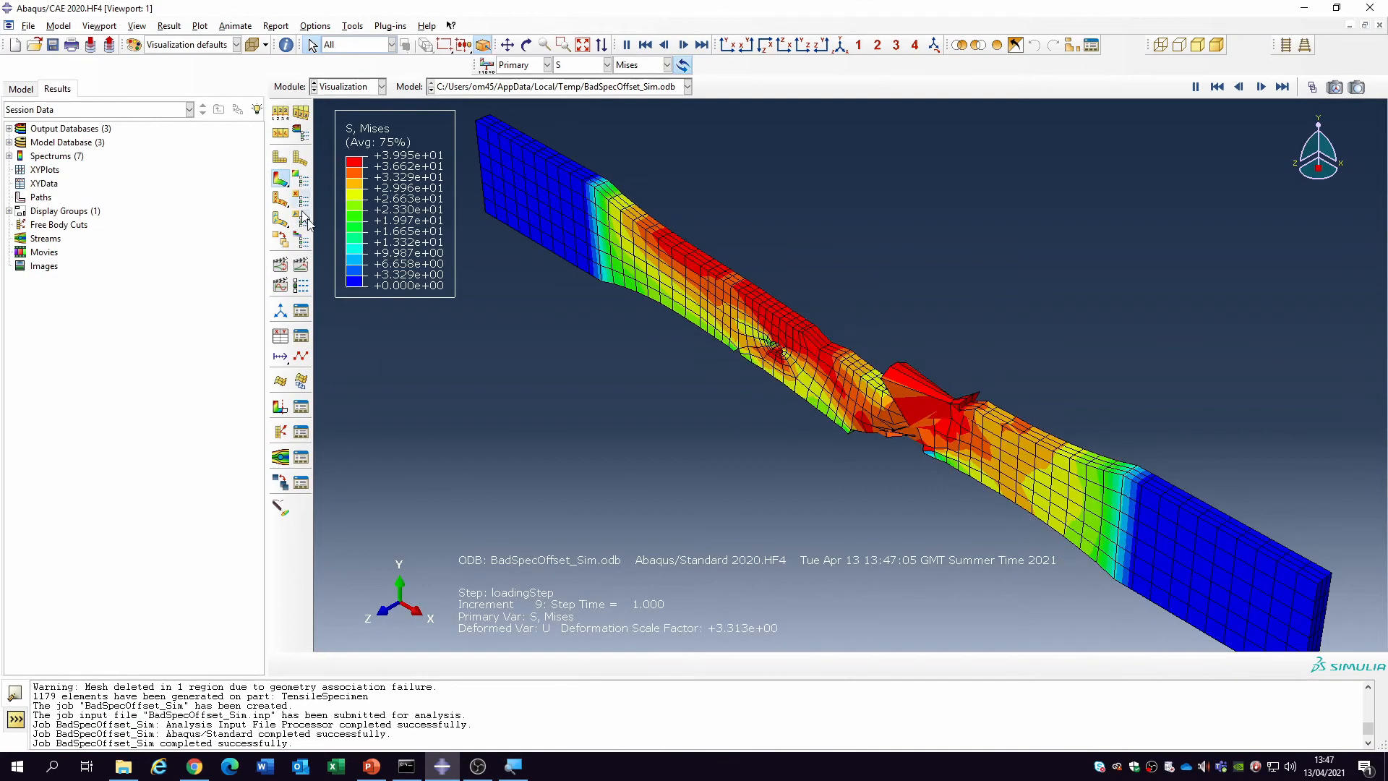
left_click(527, 45)
left_click_drag(1030, 448, 980, 375)
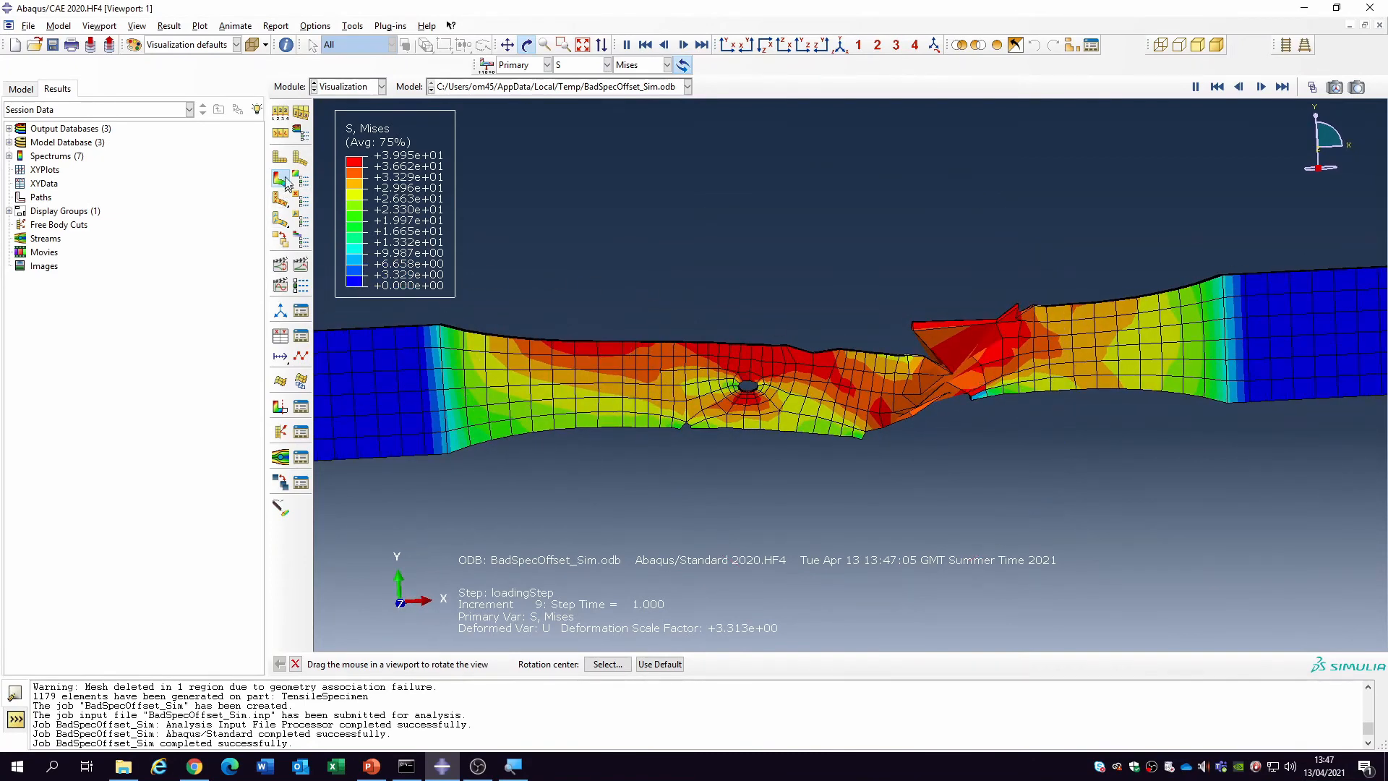
Set a uniform deformation scale factor of 3.3 for the BadSpecOffset_Sim plot.
left_click(281, 114)
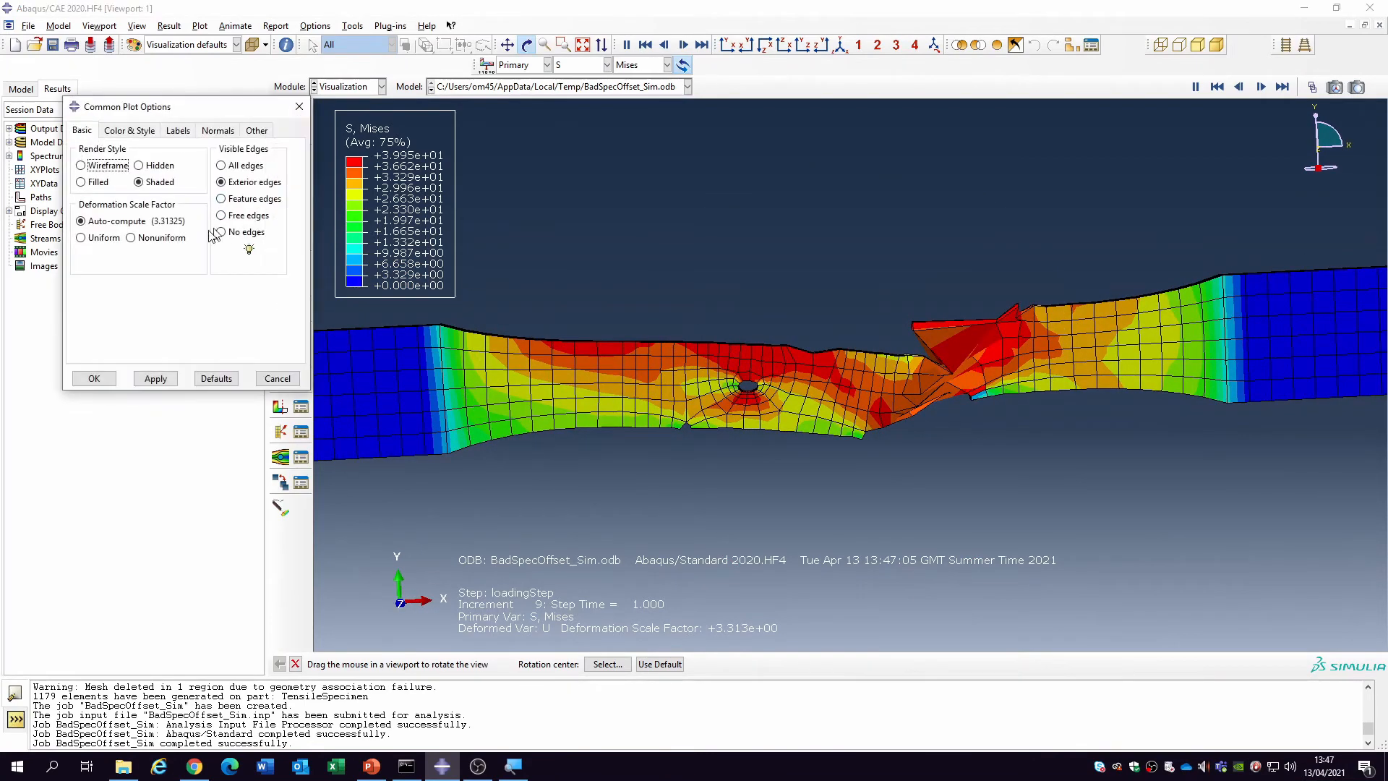
left_click(102, 238)
left_click_drag(122, 258, 98, 257)
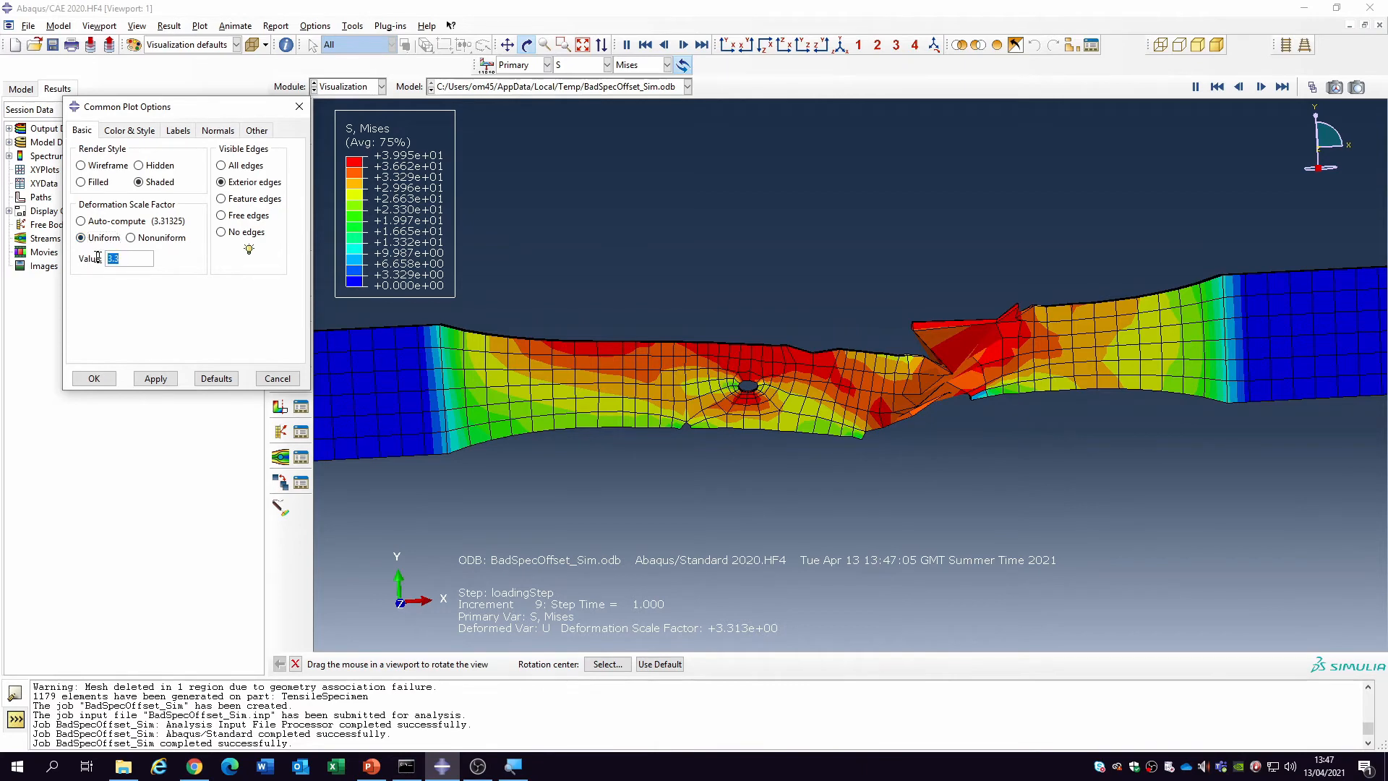
left_click(106, 381)
Animate the BadSpecOffset_Sim deformation by scale factor and change the contoured variable to PEEQ.
left_click(280, 264)
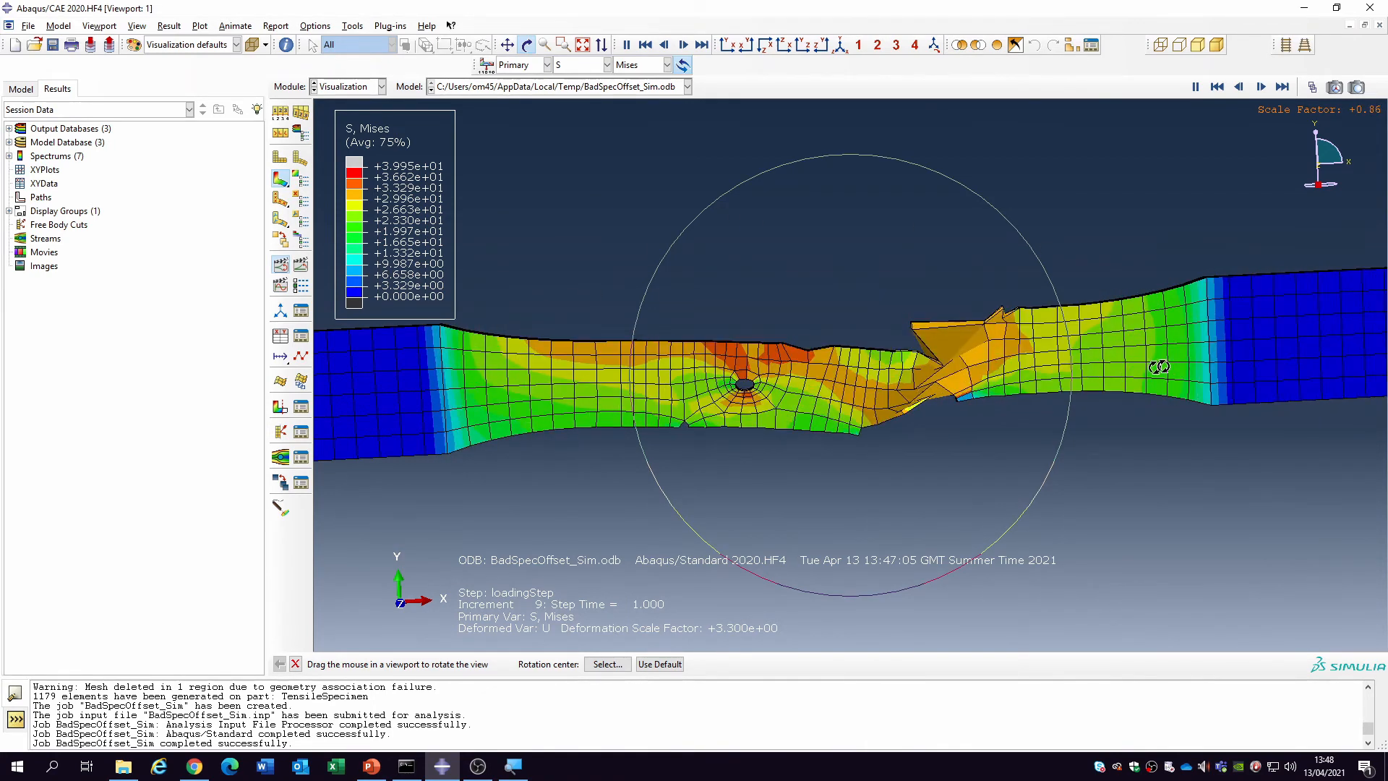
left_click_drag(1206, 361, 1229, 438)
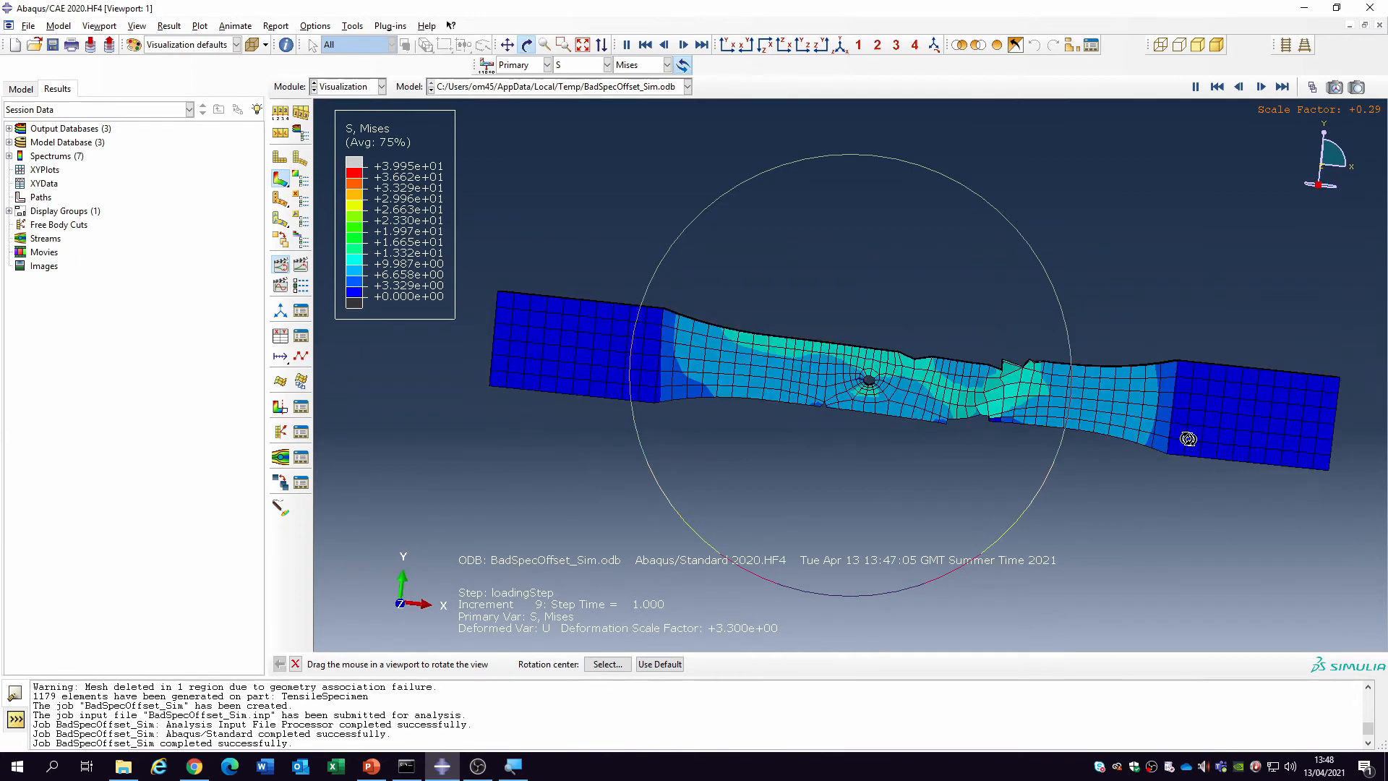
left_click_drag(670, 366, 643, 394)
left_click_drag(1165, 386, 1183, 375)
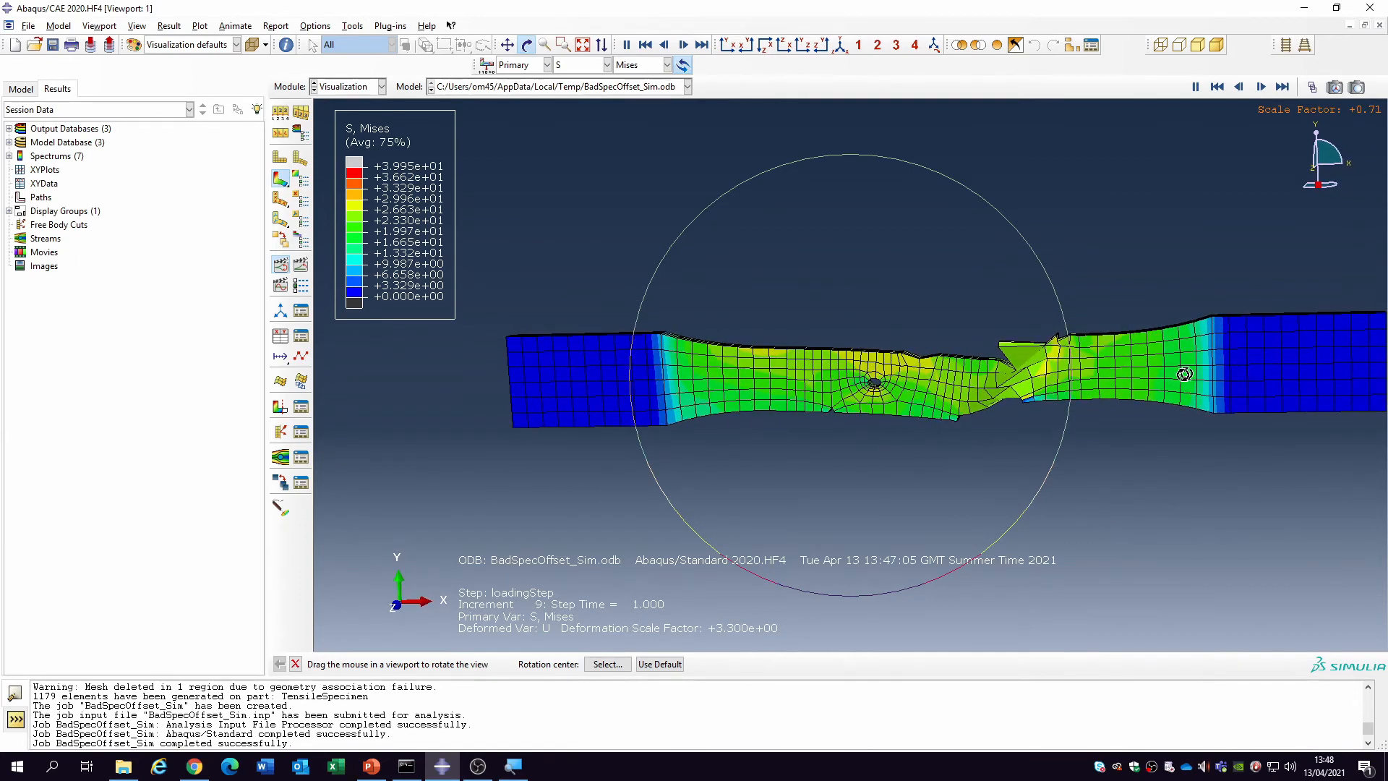
left_click(607, 64)
left_click(572, 123)
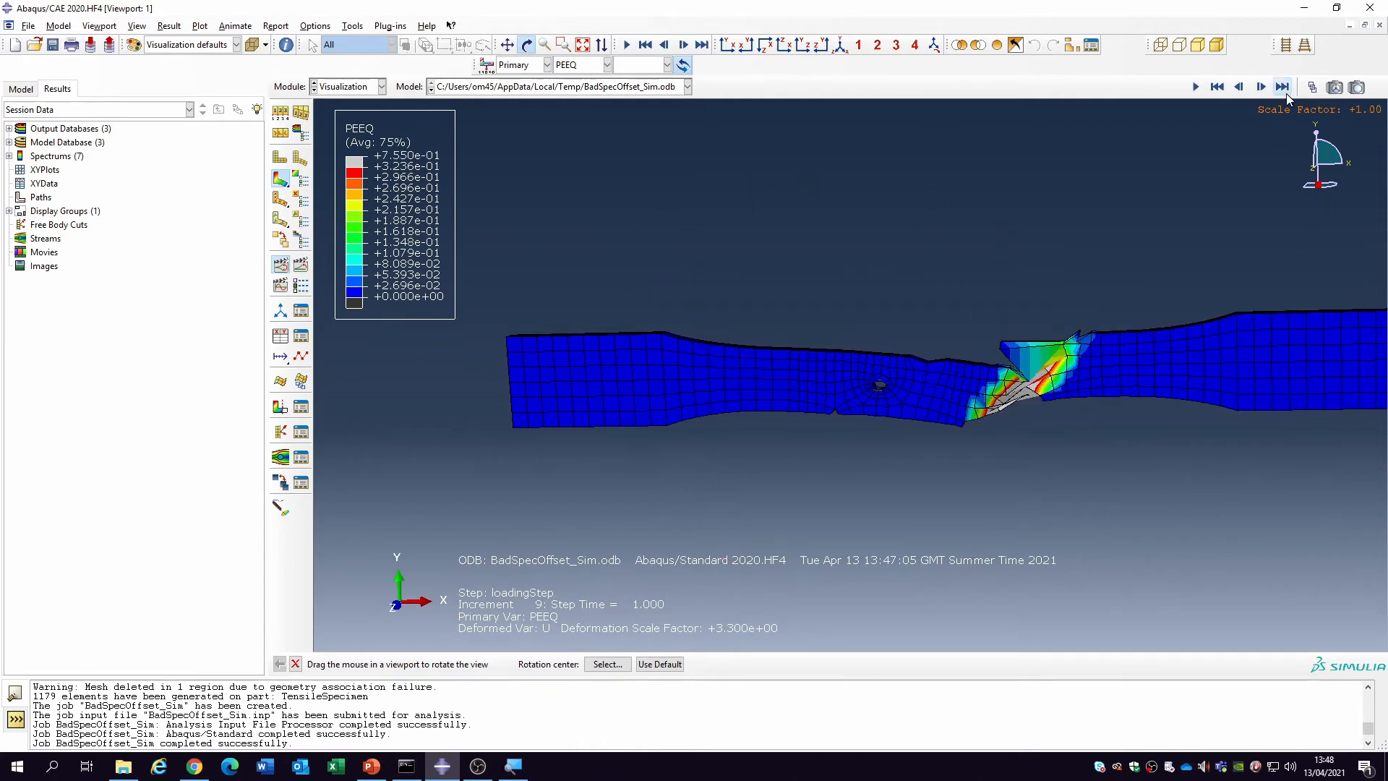
Create two additional viewports and tile all three horizontally.
left_click(99, 26)
left_click(107, 42)
left_click(99, 26)
left_click(108, 44)
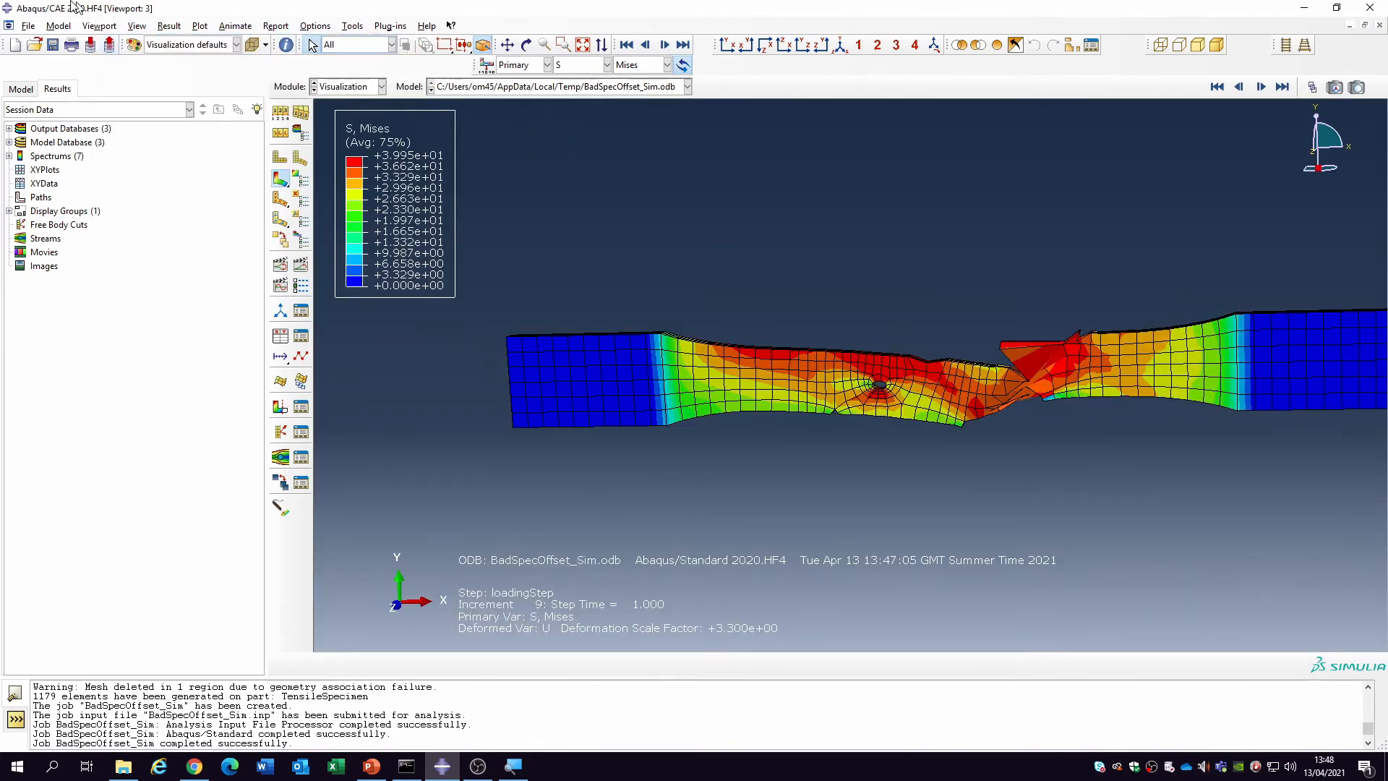
left_click(99, 26)
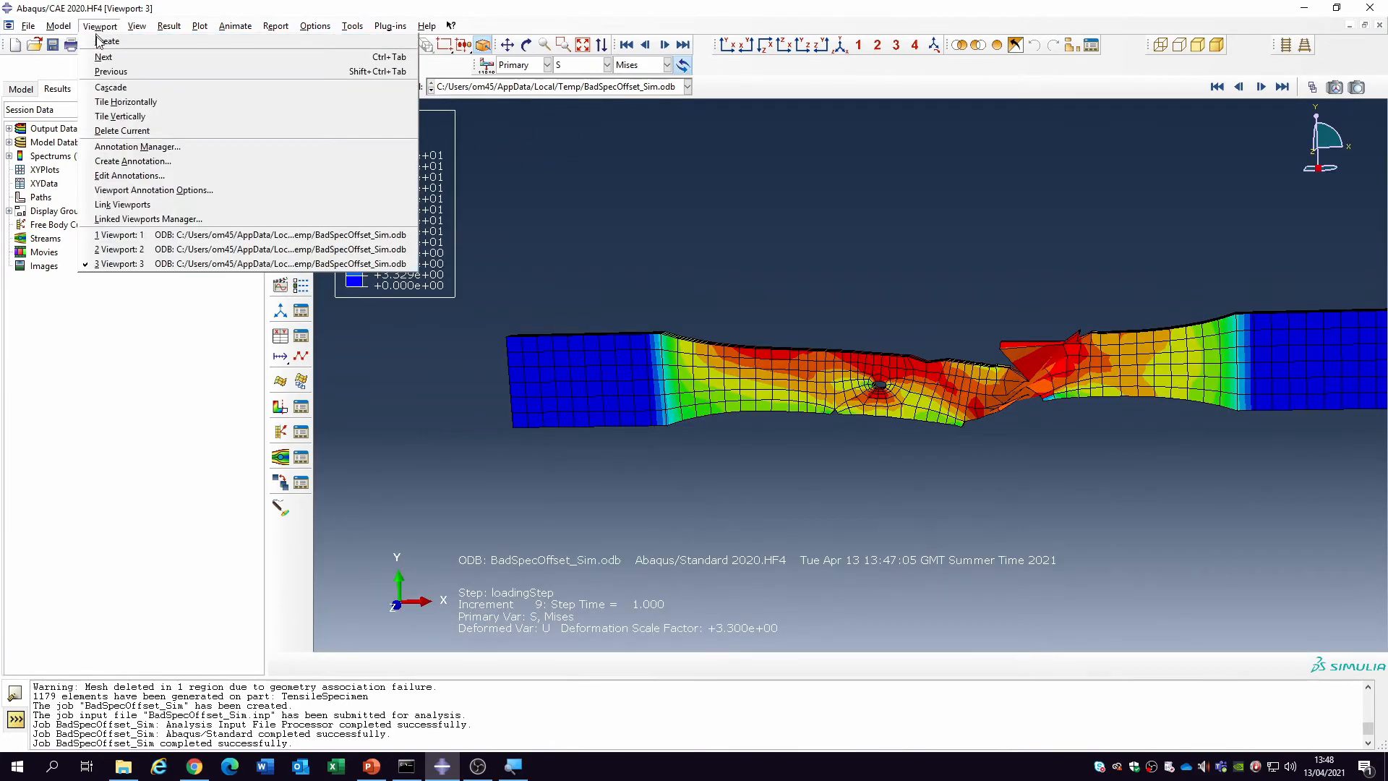
left_click(128, 103)
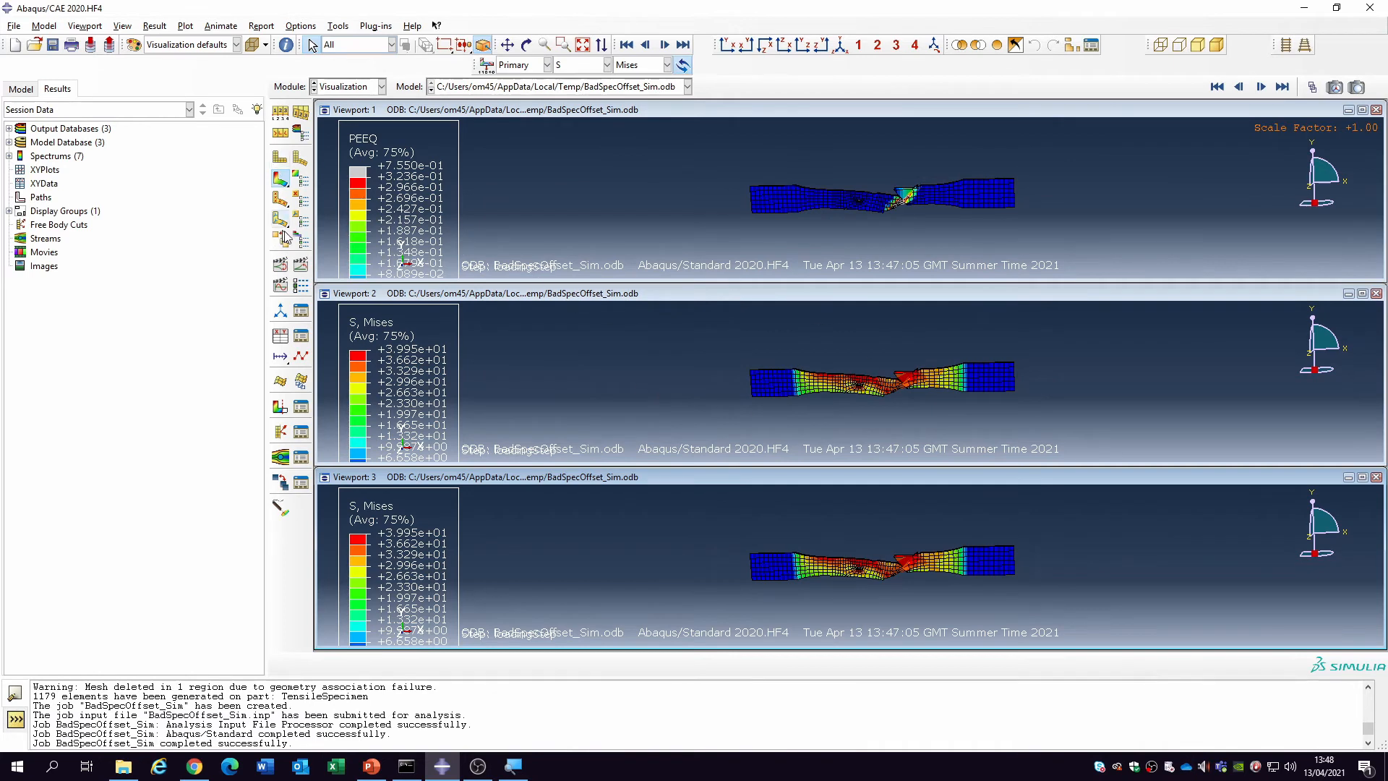
Display the IdealSetup_Sim.odb results in Viewport 3 and Viewport 1.
left_click(617, 86)
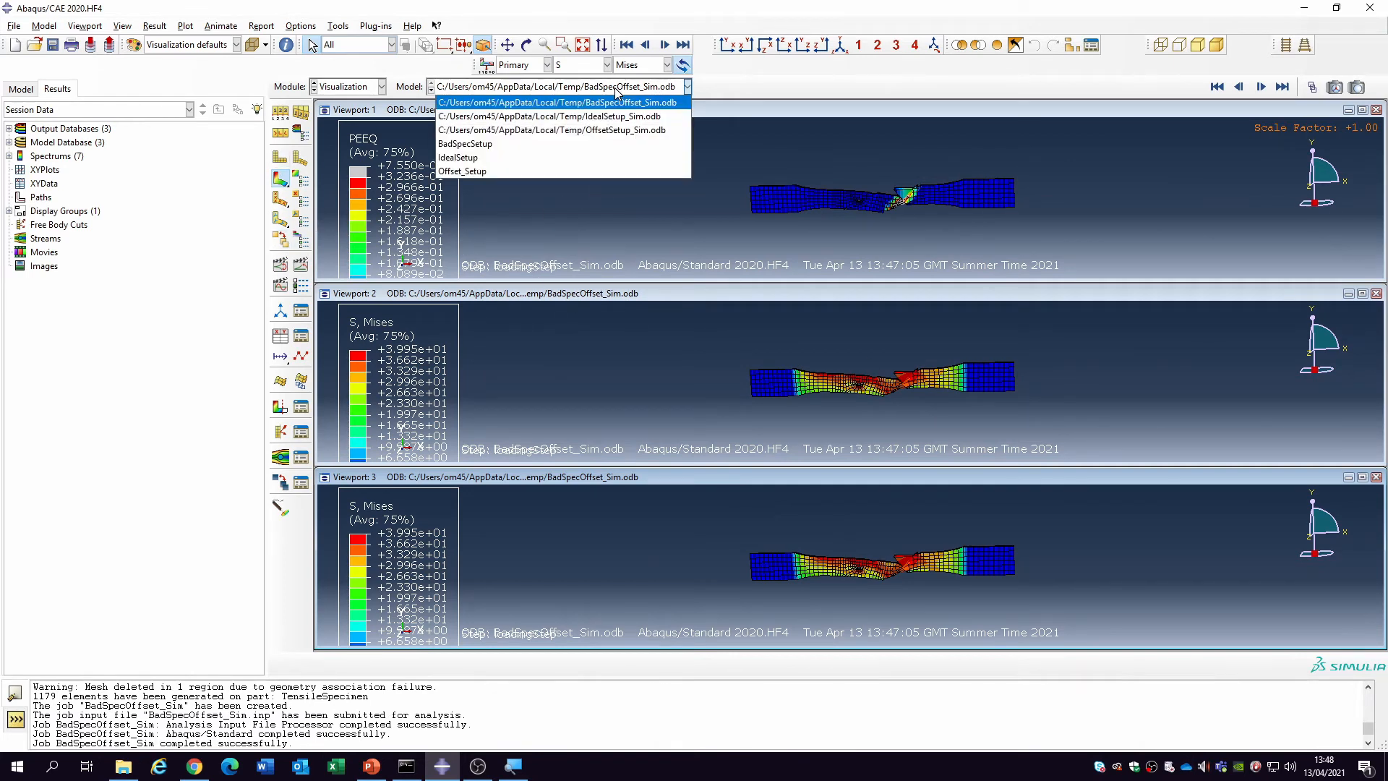
left_click(618, 117)
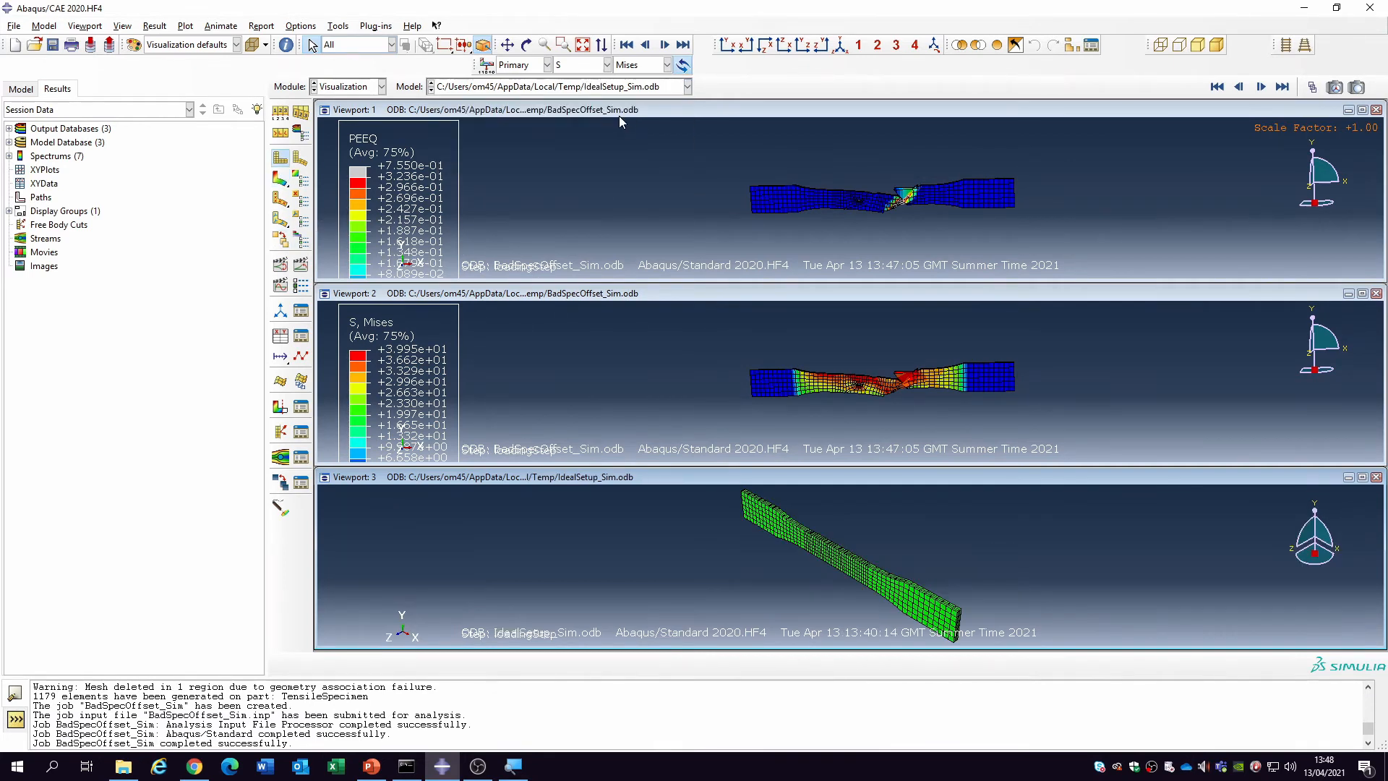
left_click(806, 119)
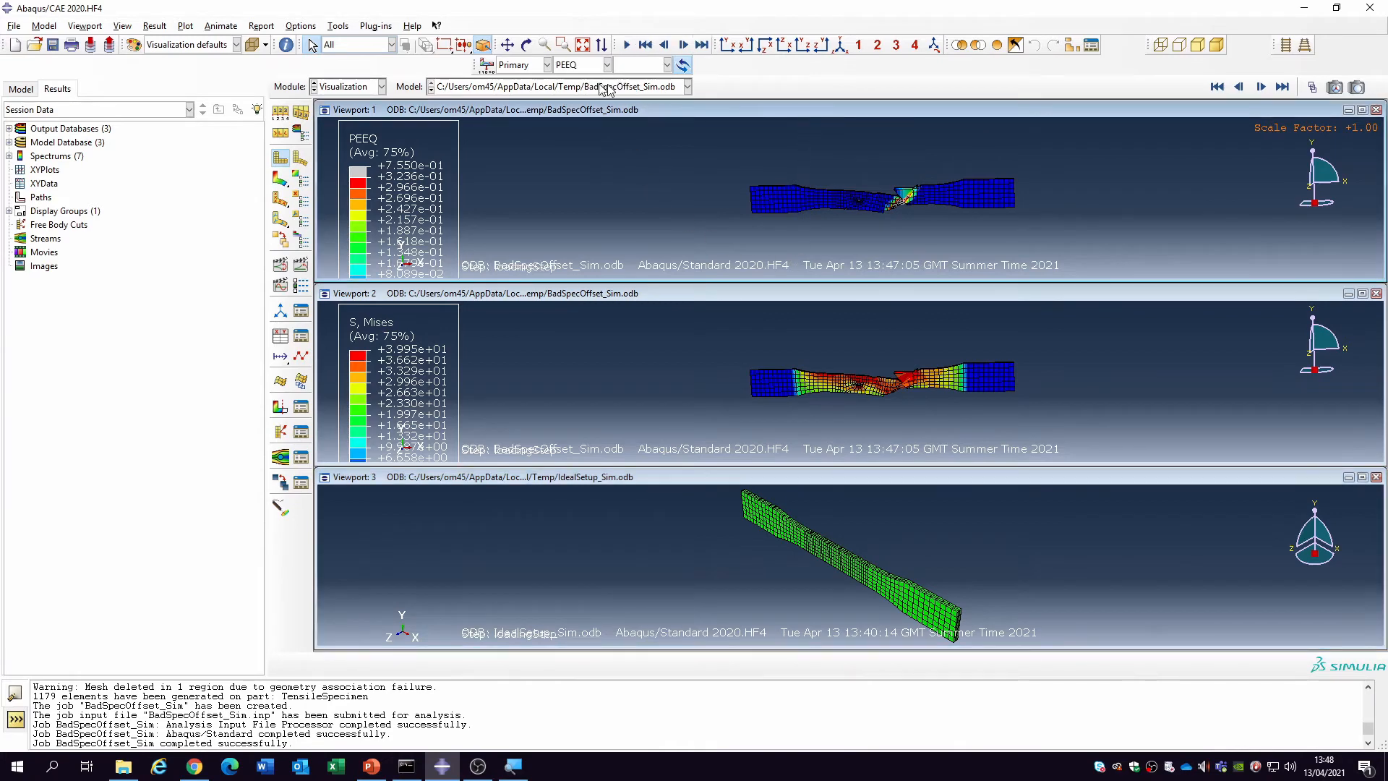
left_click(535, 87)
left_click(558, 116)
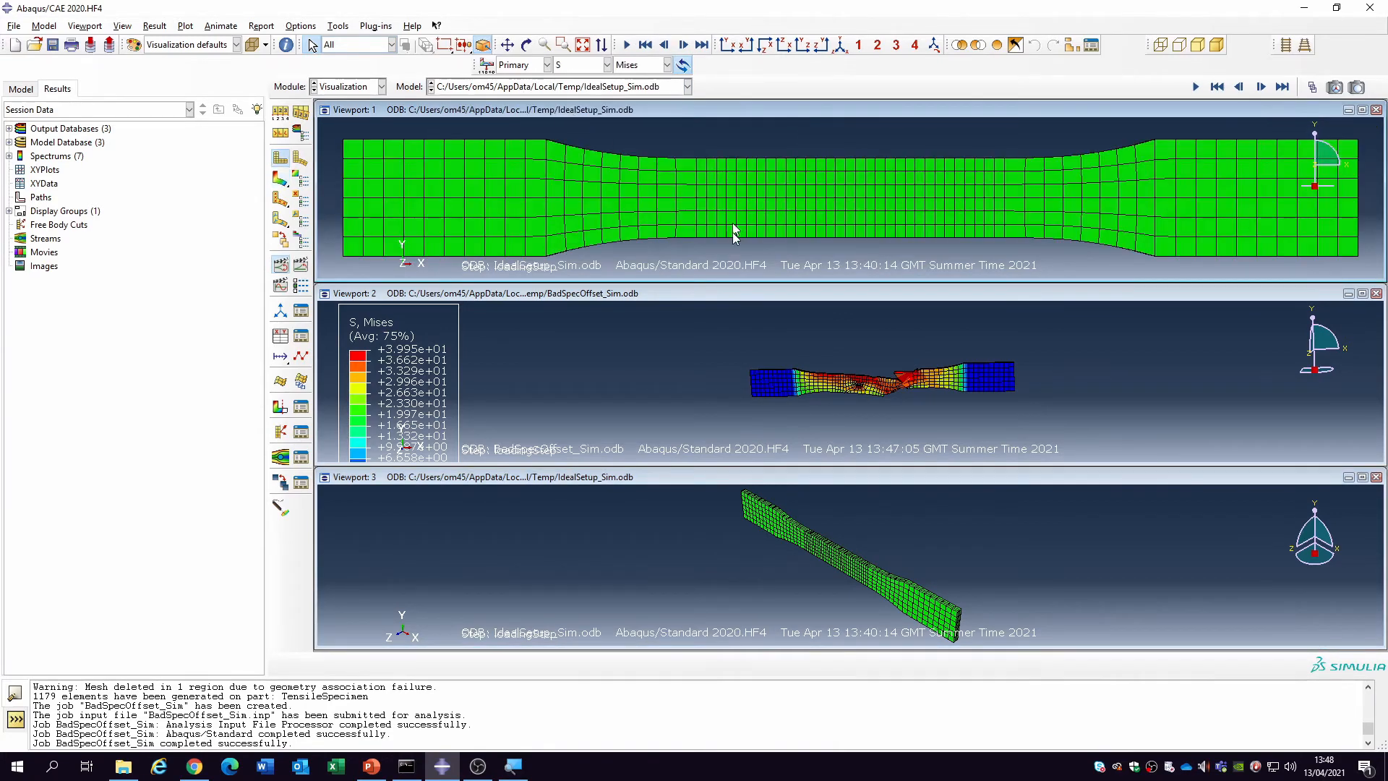
Display the OffsetSetup_Sim.odb results in Viewport 2 in the XY view.
left_click(658, 298)
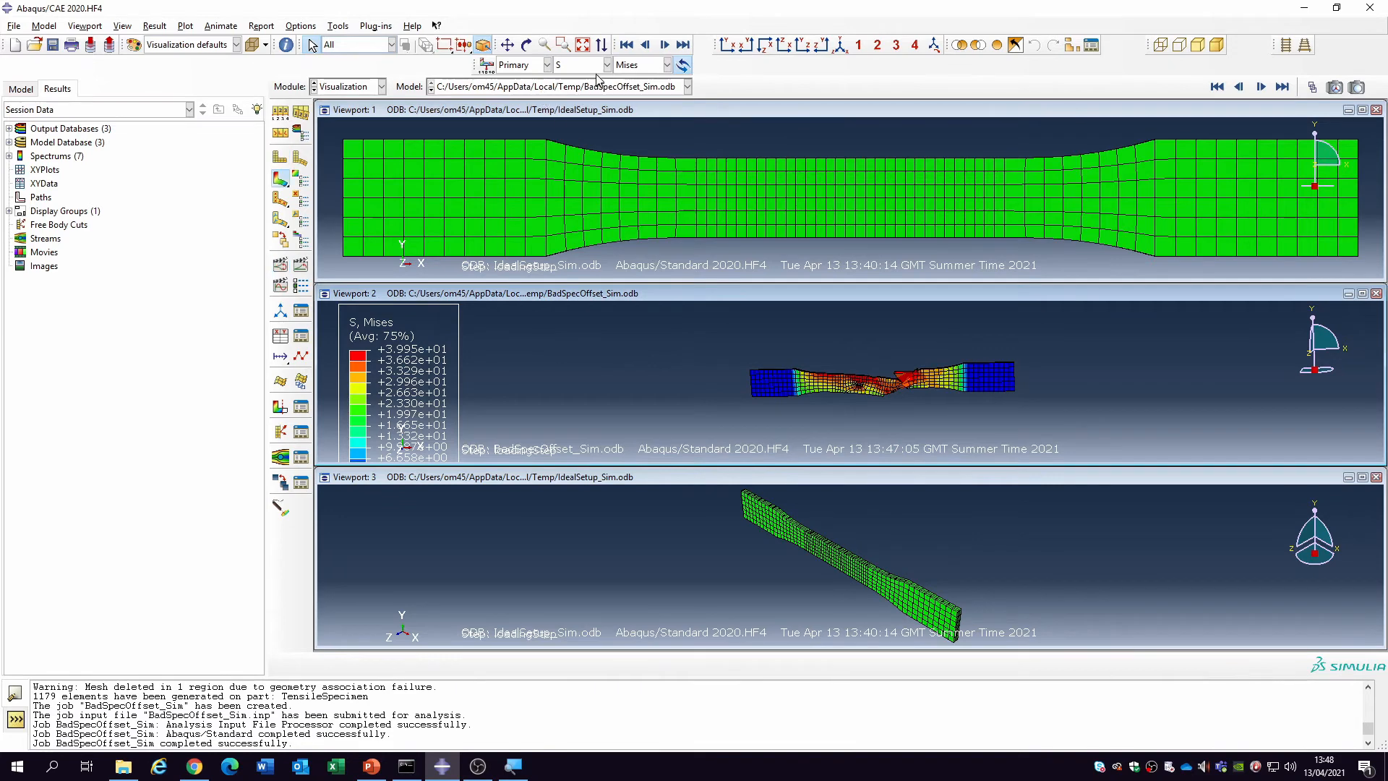
left_click(557, 86)
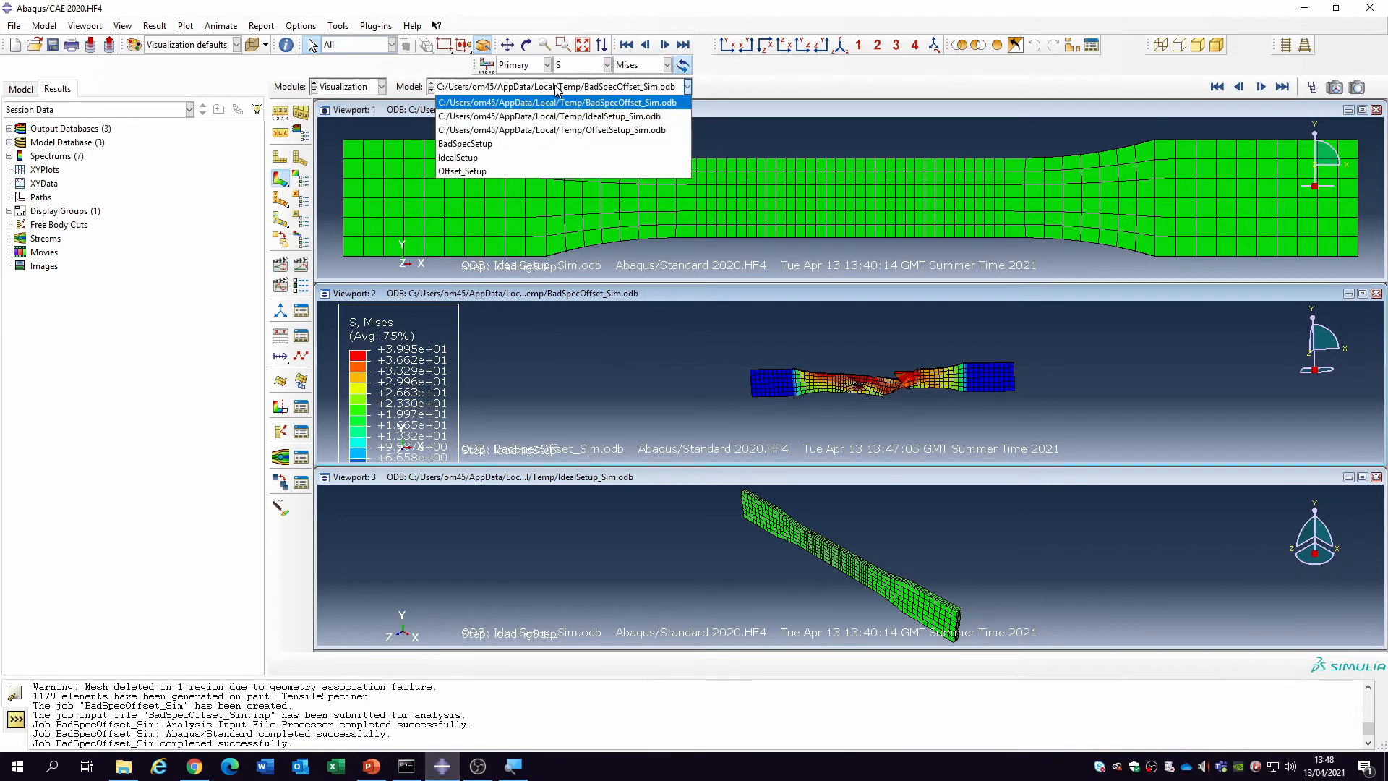
left_click(573, 130)
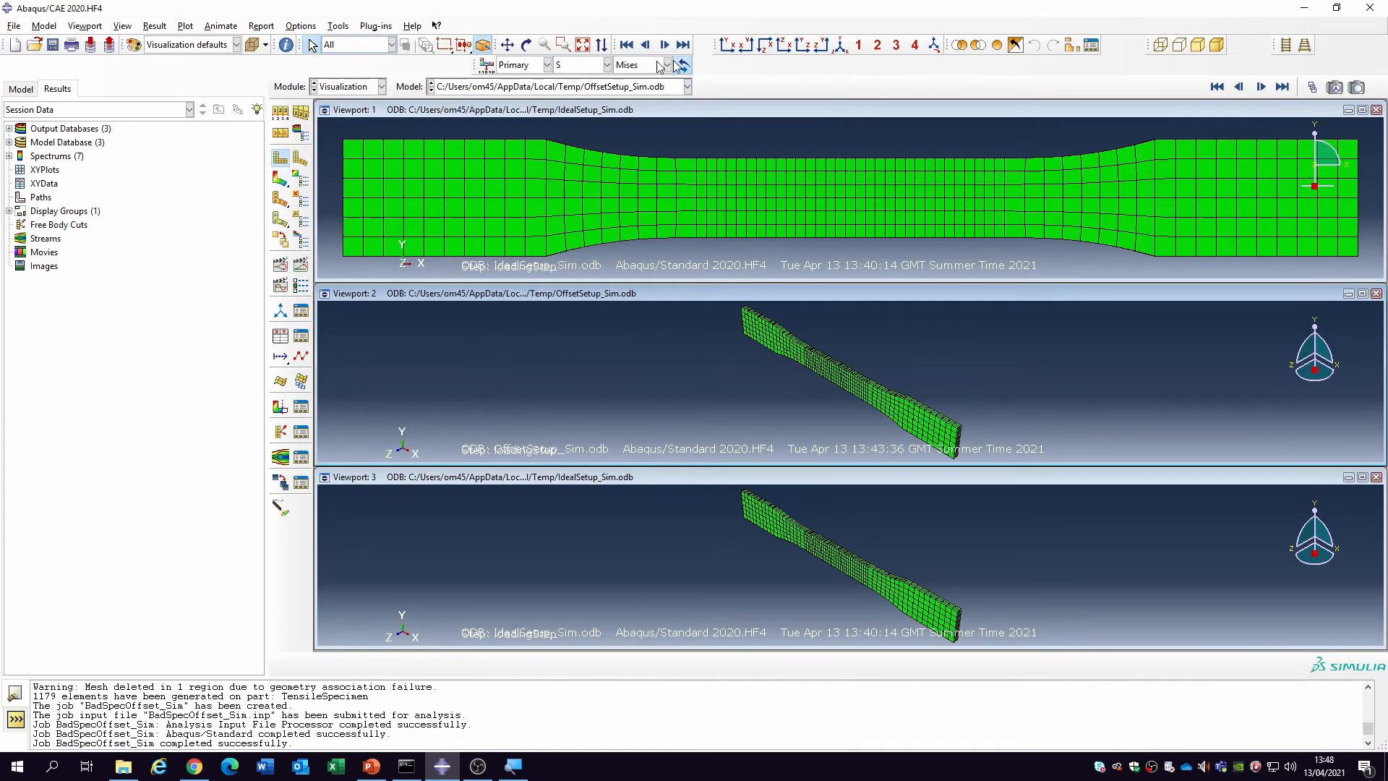
left_click(727, 44)
Display the BadSpecOffset_Sim.odb results in Viewport 3 and view the specimen face-on from the reverse side.
left_click(687, 477)
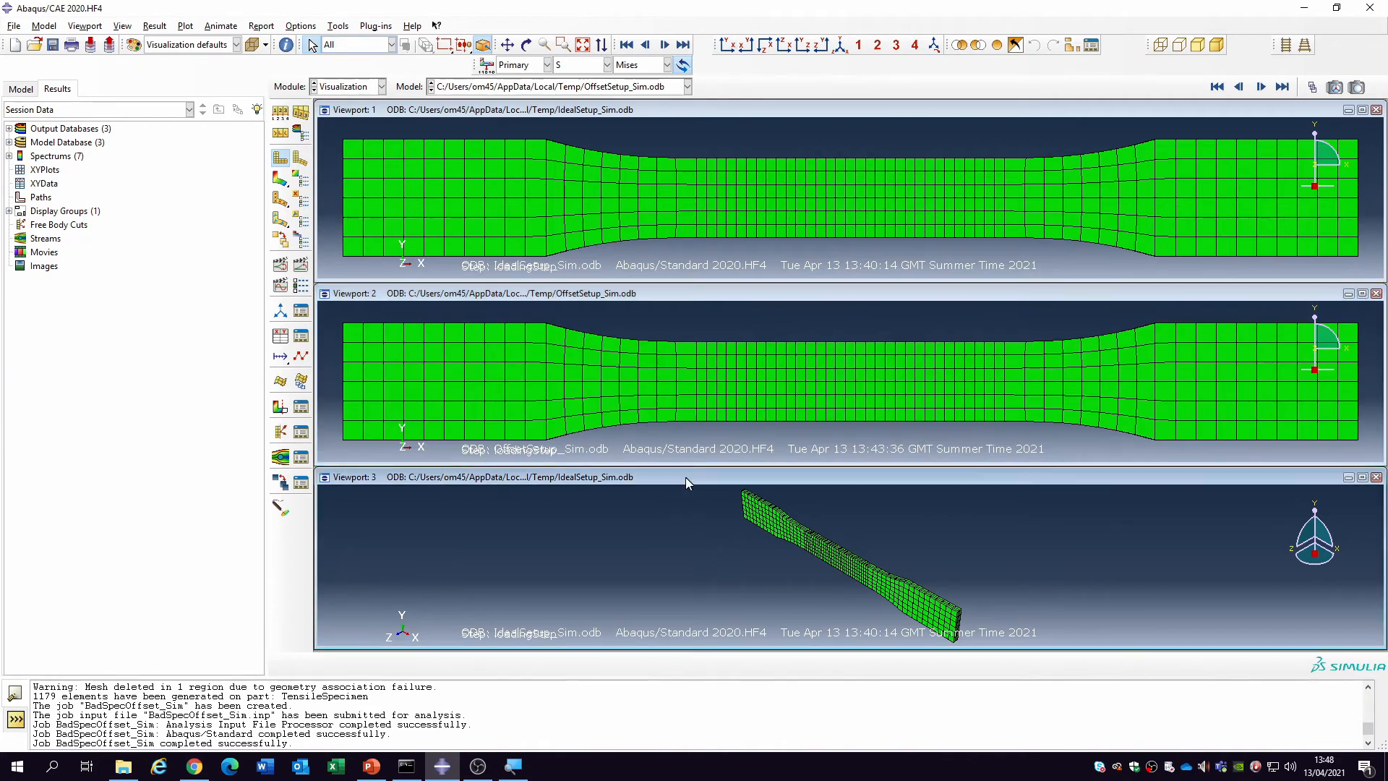
left_click(573, 88)
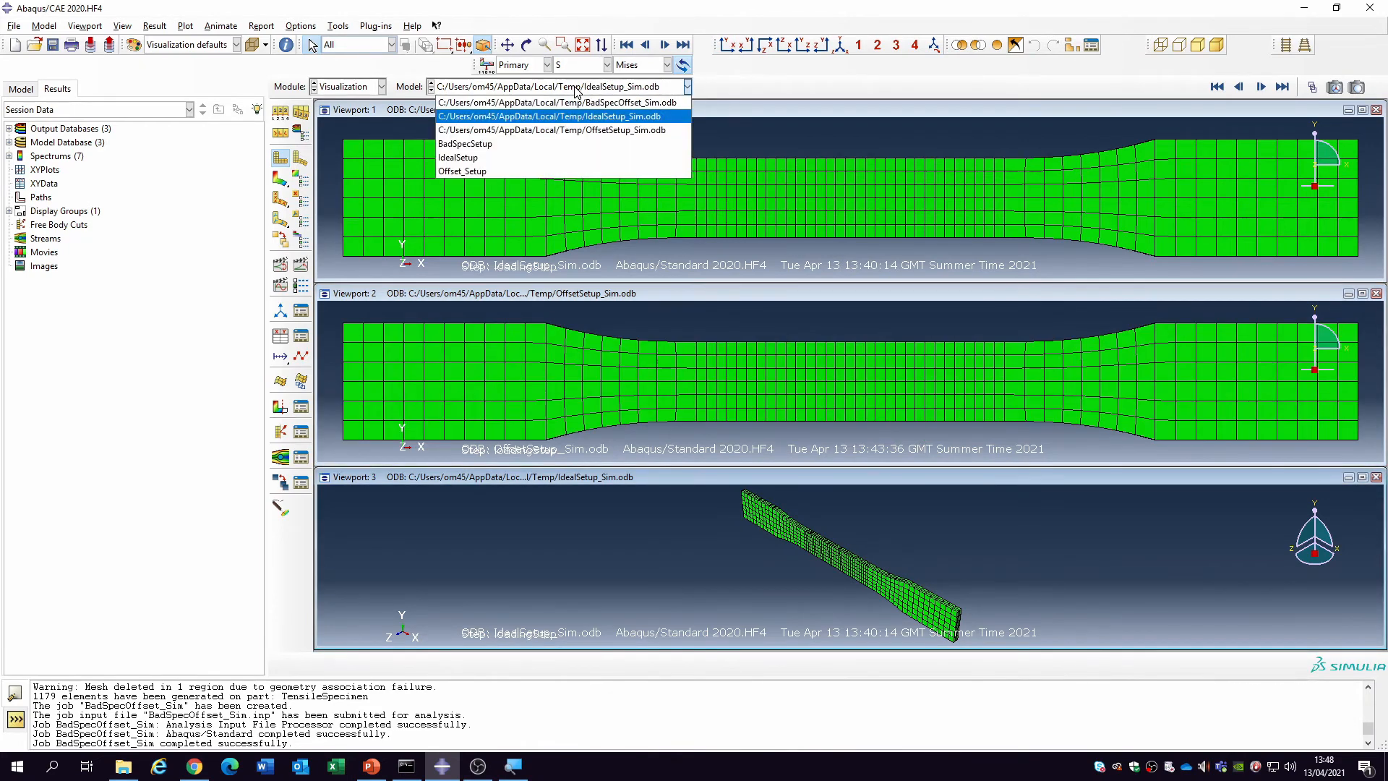
left_click(607, 103)
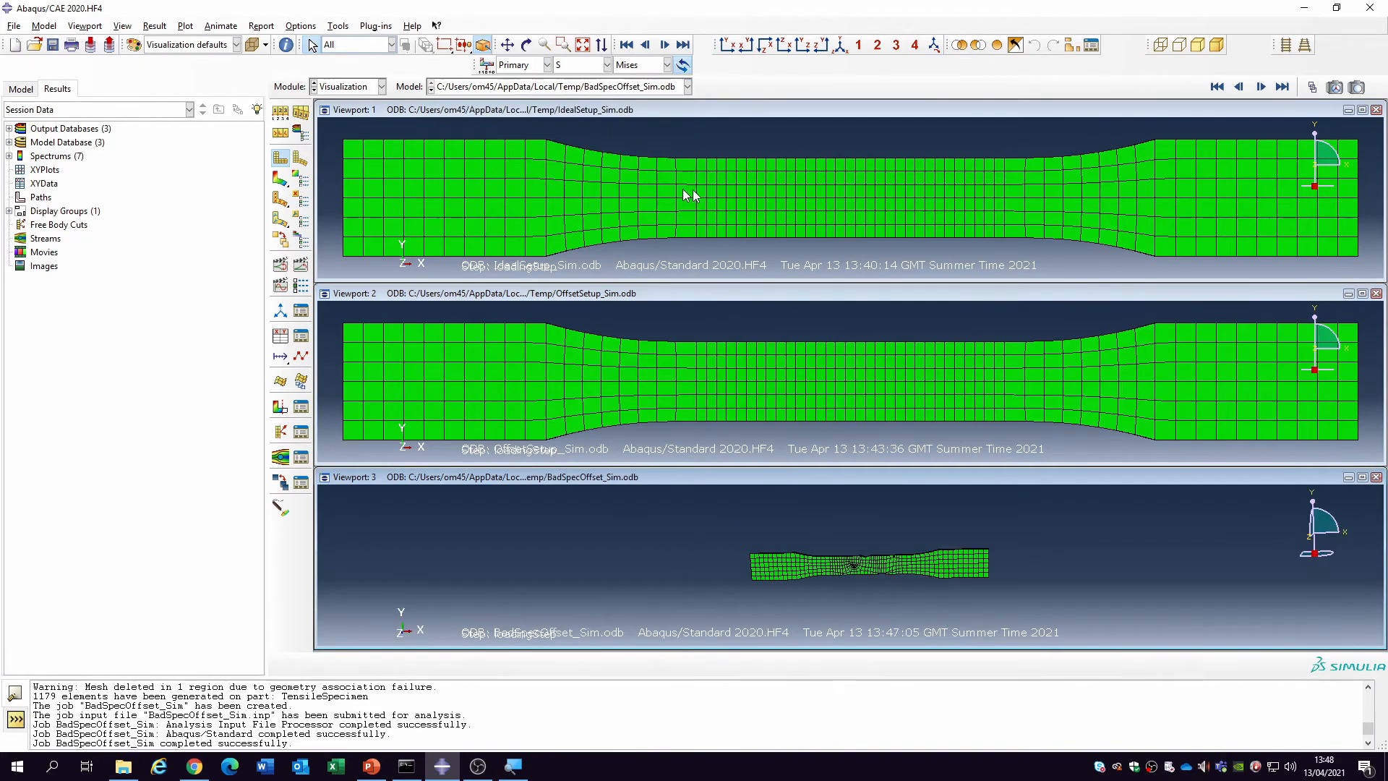
left_click(741, 46)
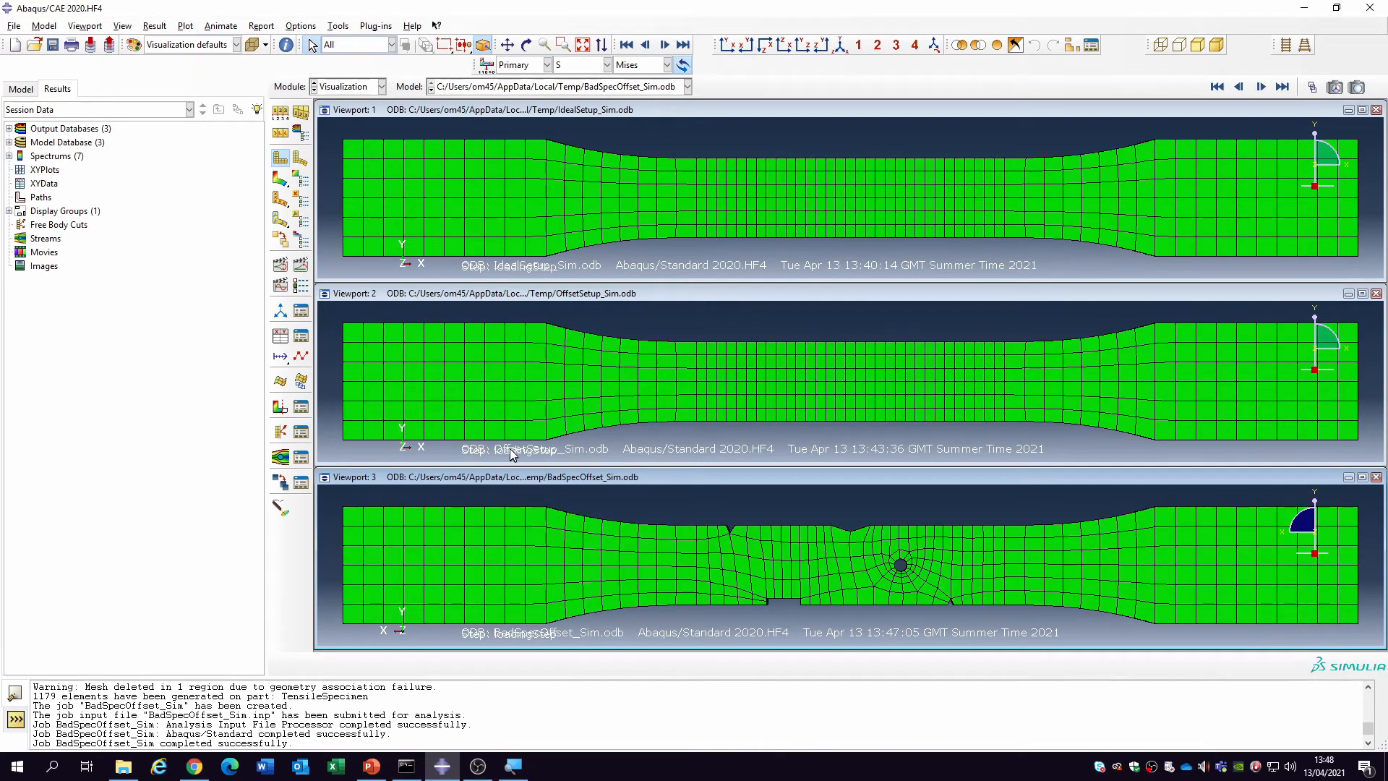
Link the three viewports and plot the Mises stress contours on the deformed shapes, all in the XY view.
left_click(99, 29)
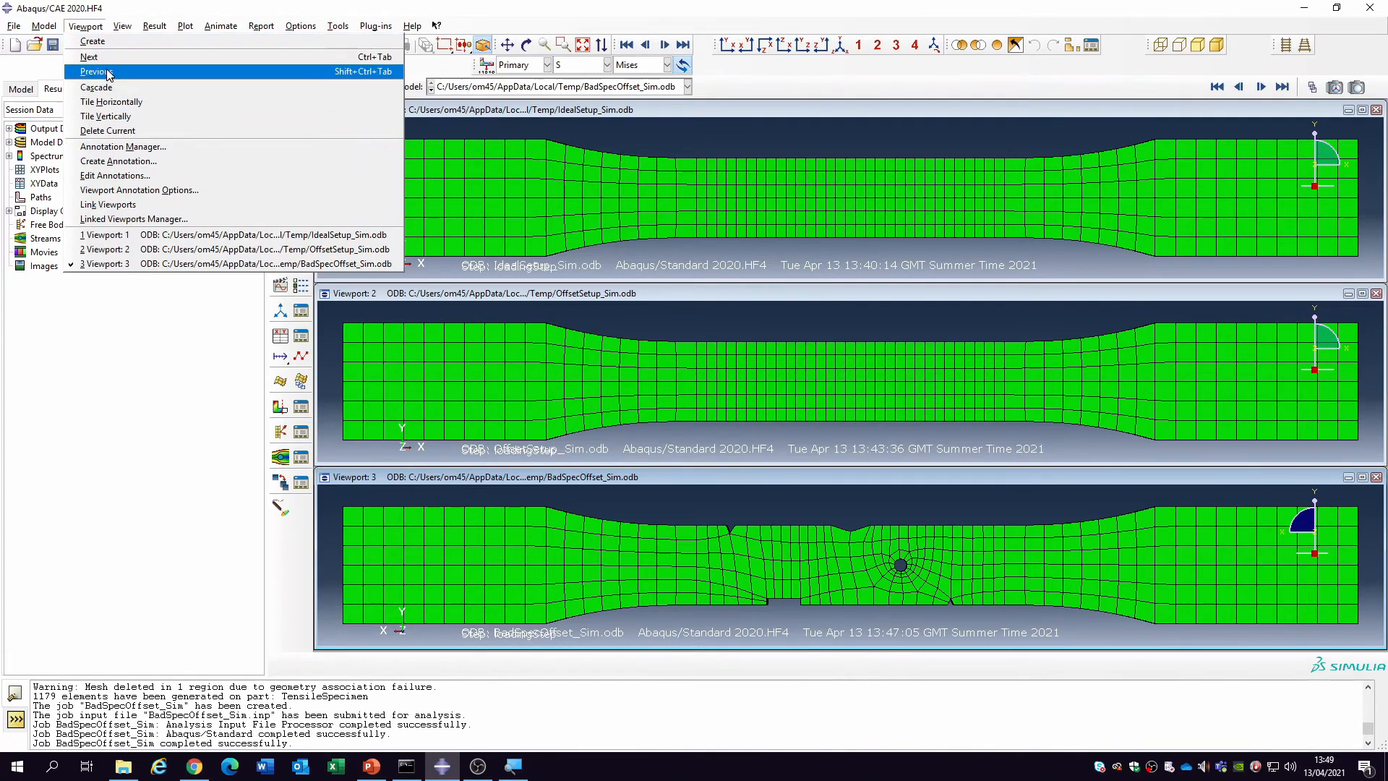
left_click(109, 207)
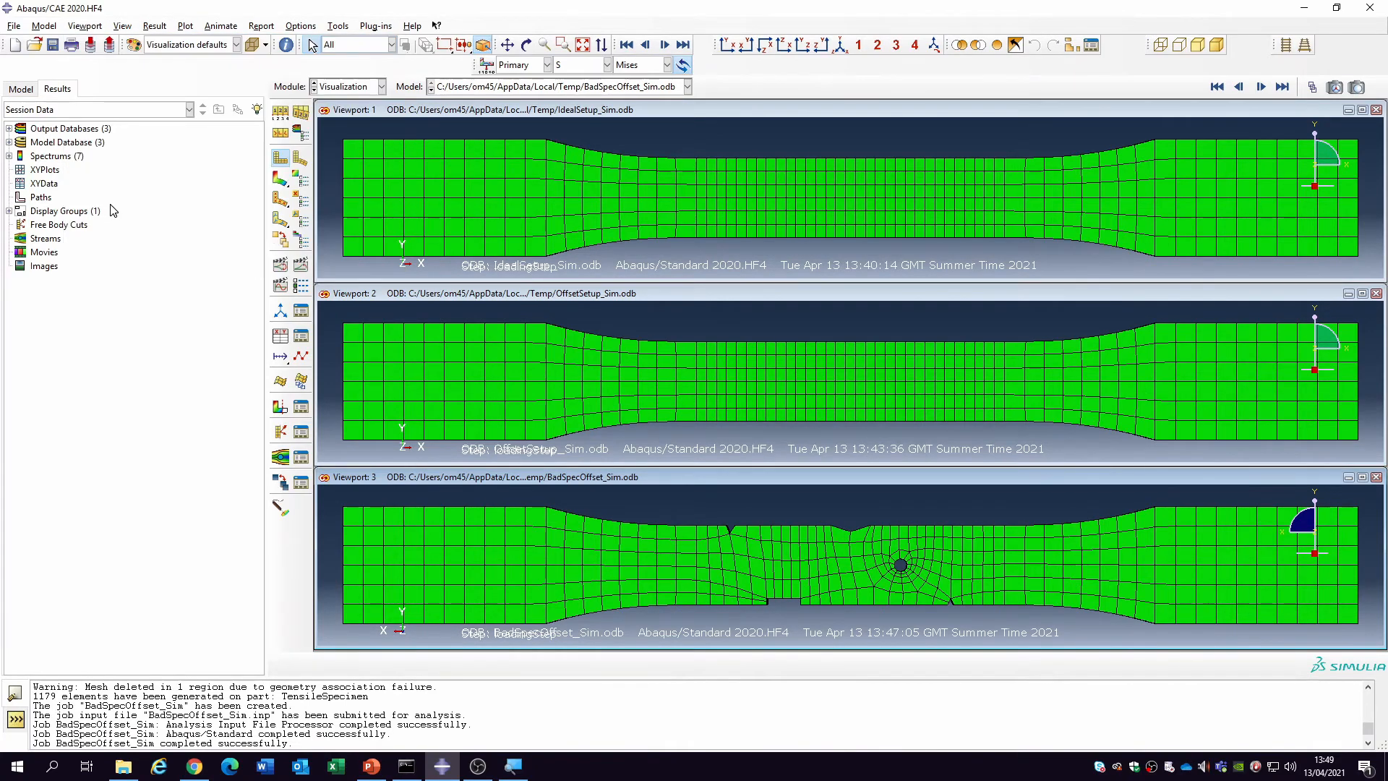
left_click(280, 177)
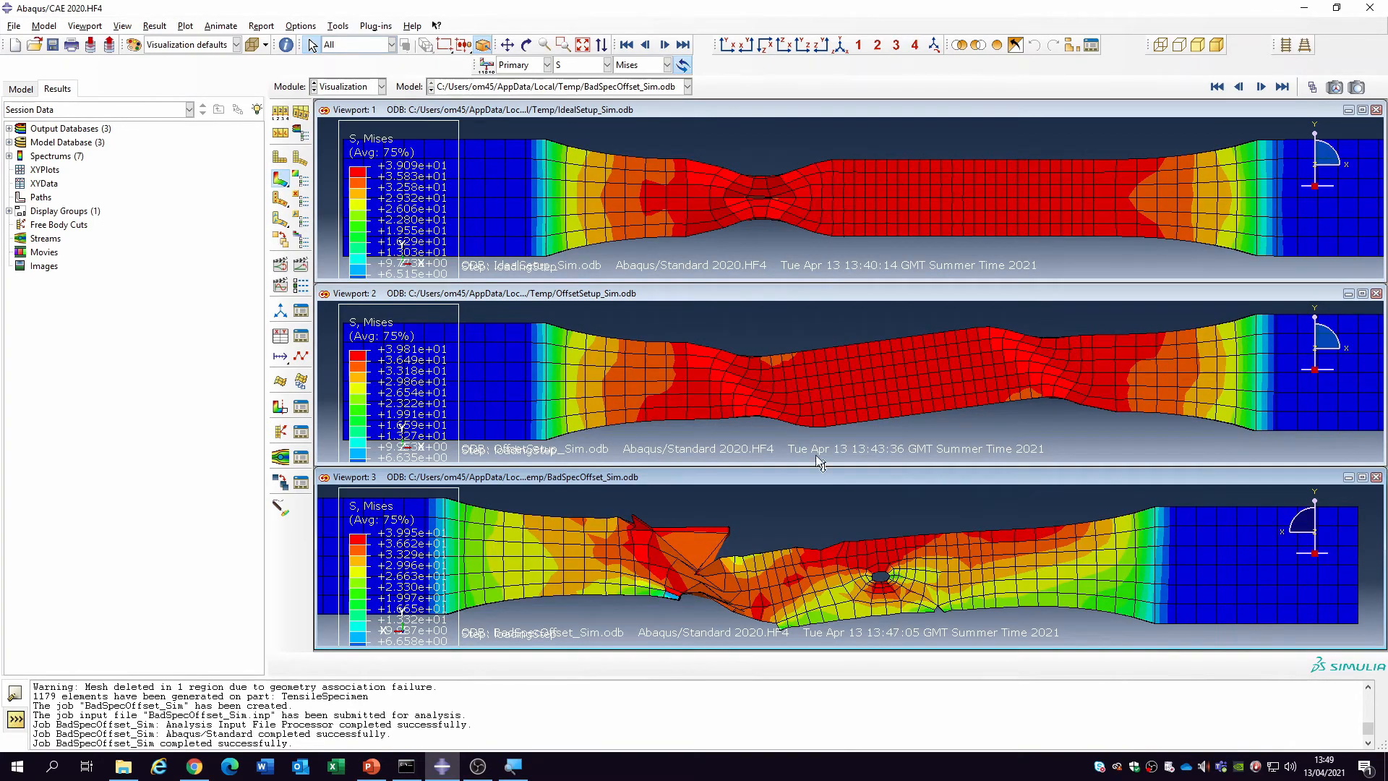
scroll(861, 541, "down", 2)
scroll(862, 545, "down", 2)
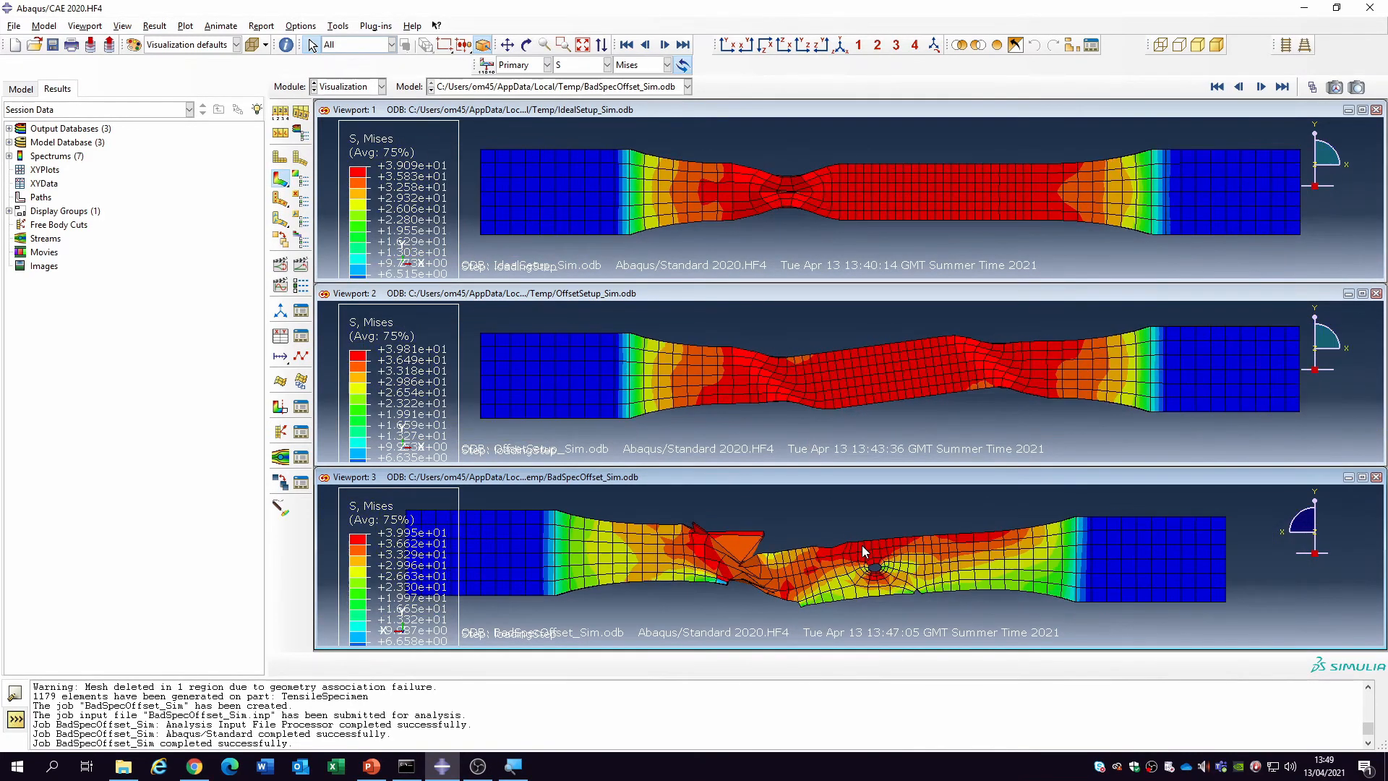
left_click(728, 46)
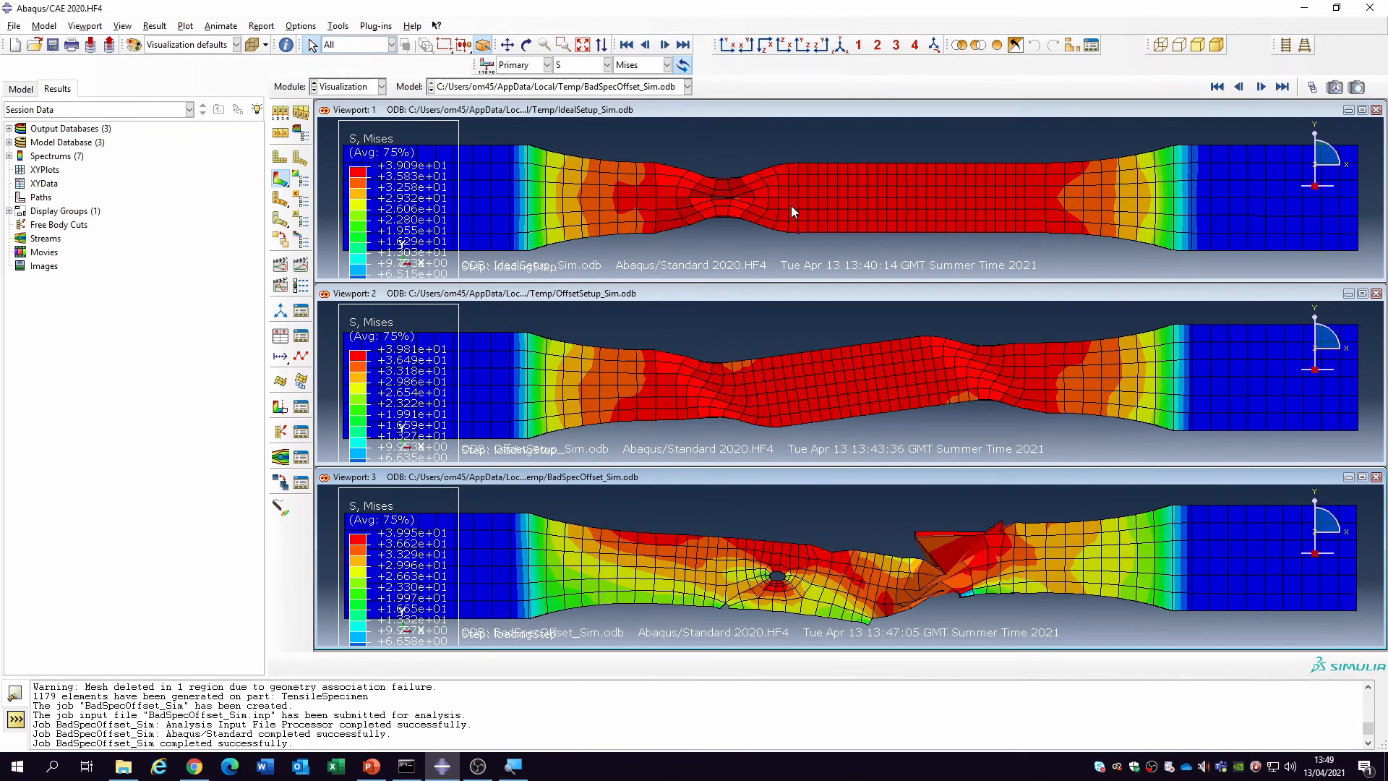
scroll(804, 350, "down", 3)
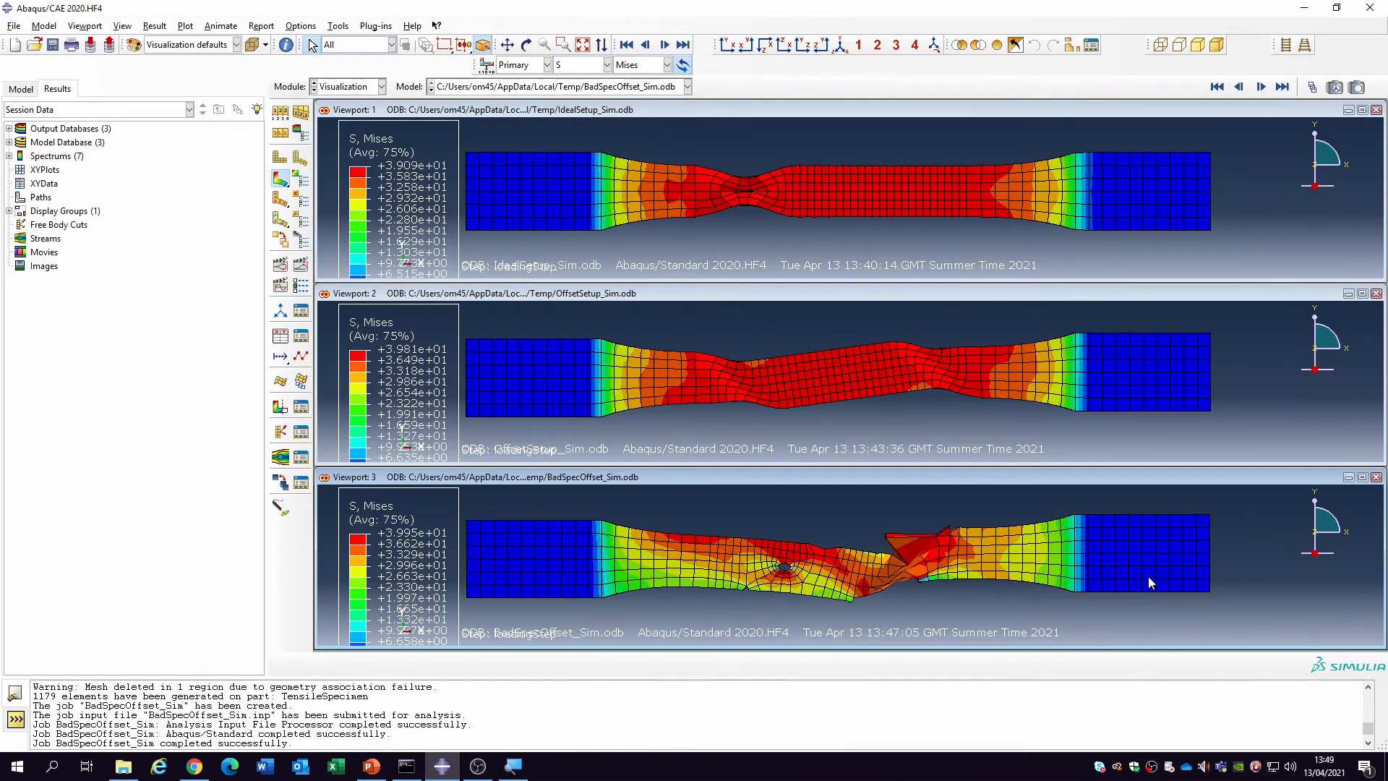
Plot the PEEQ contours in all linked viewports, and switch the contours to the S12 shear stress component.
left_click(576, 66)
left_click(567, 123)
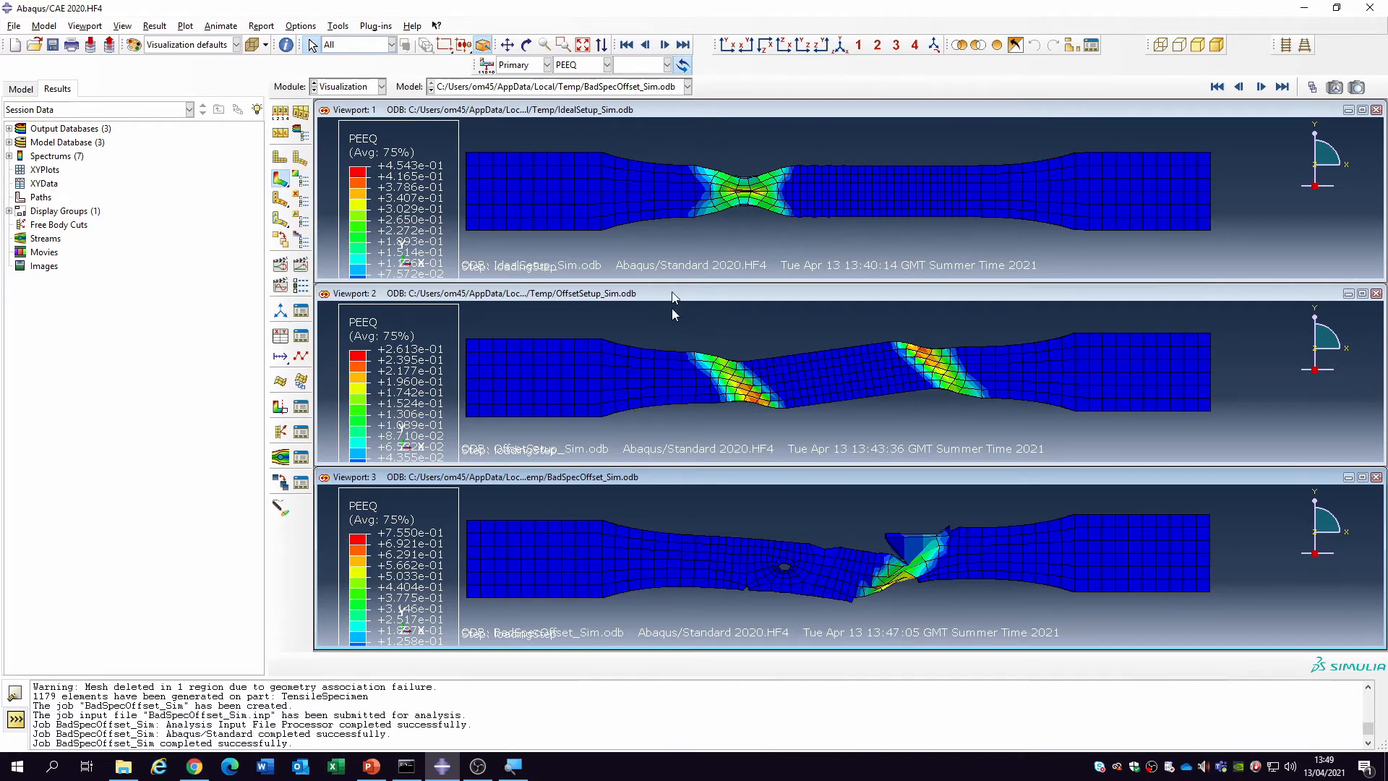
left_click(578, 64)
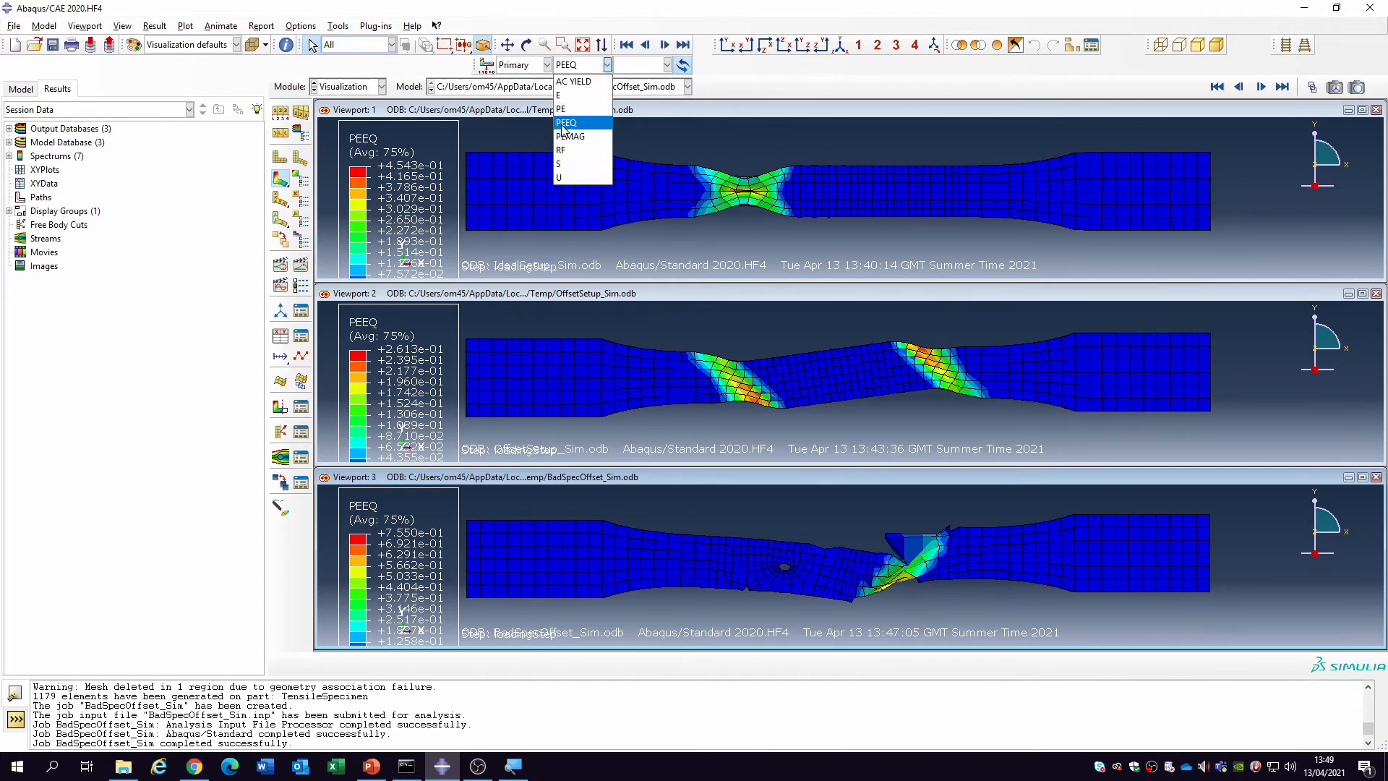
left_click(561, 163)
left_click(638, 67)
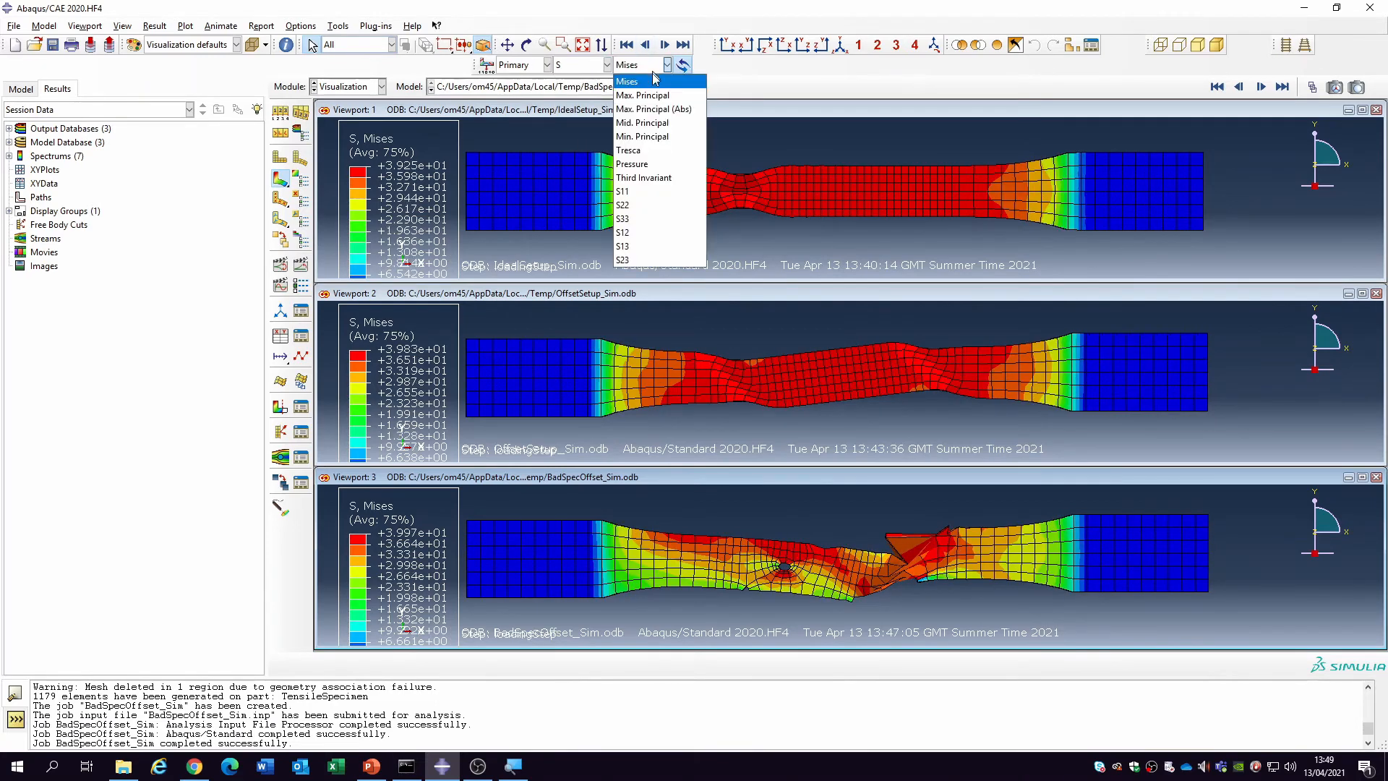
left_click(637, 232)
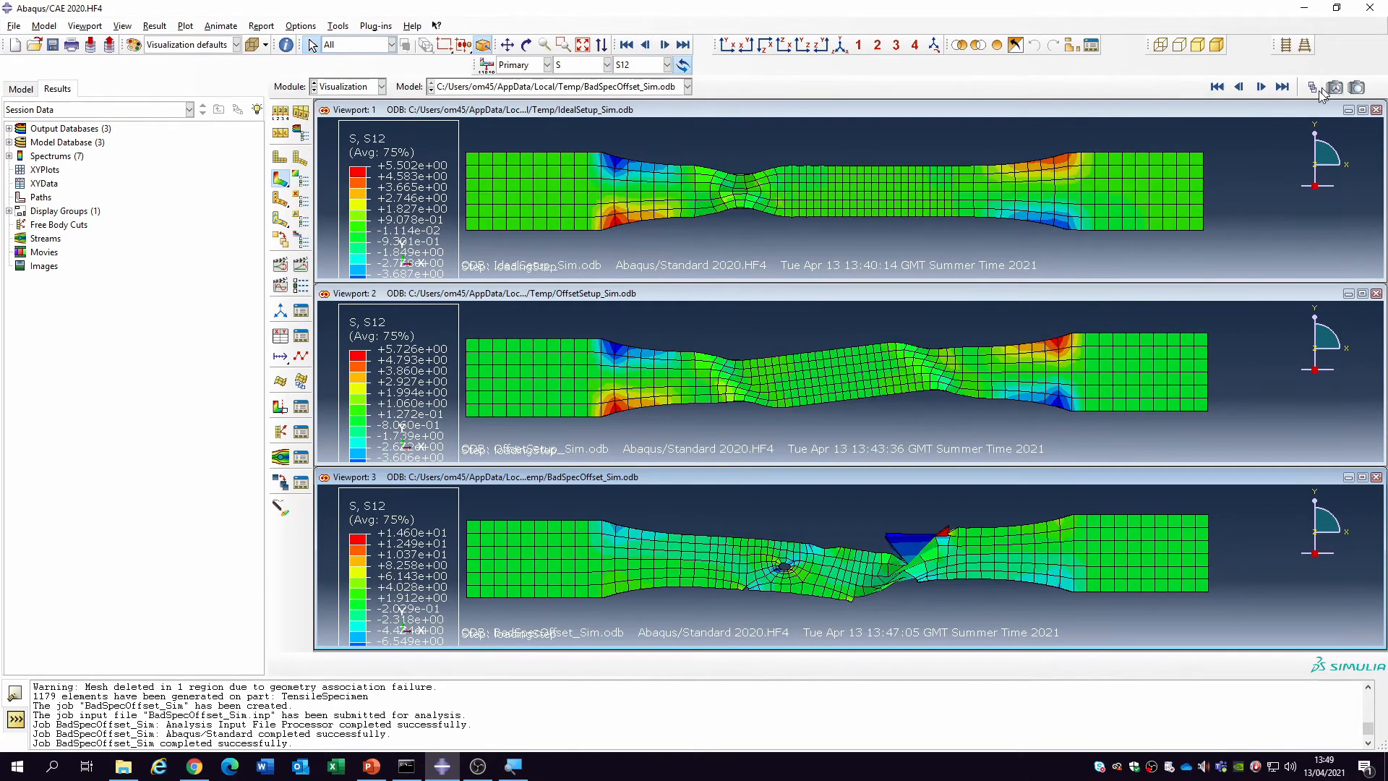
View the S13 and S23 shear stress contours in the linked viewports, and return the contours to Mises stress.
left_click(636, 67)
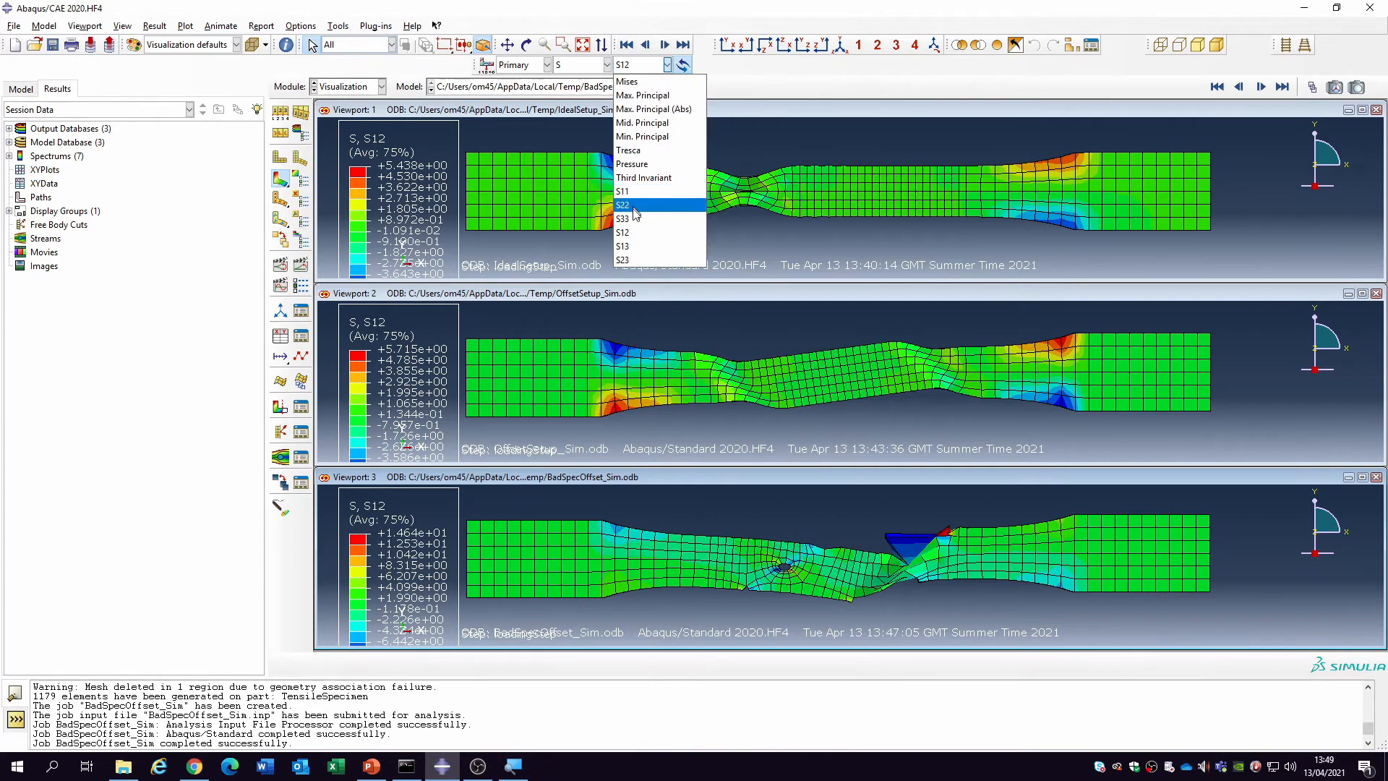
left_click(644, 246)
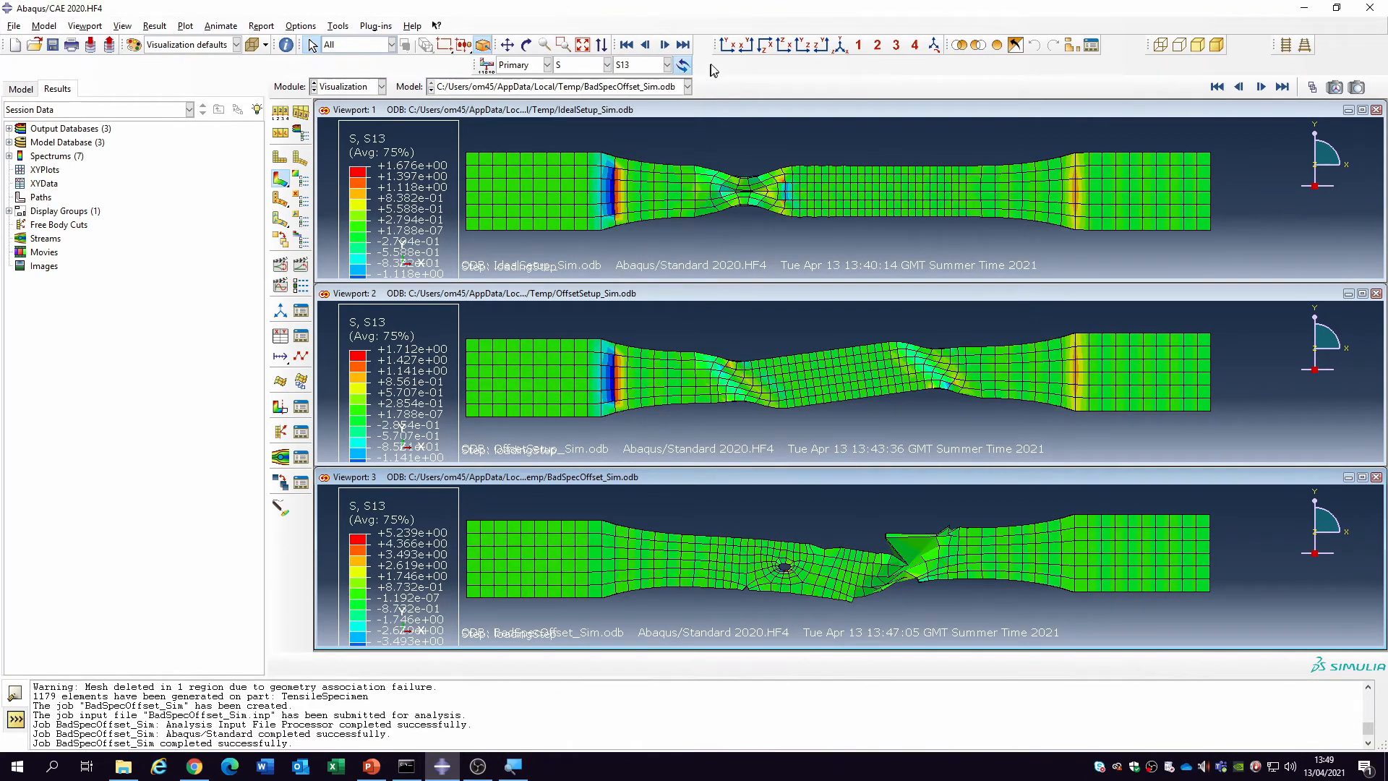
left_click(648, 66)
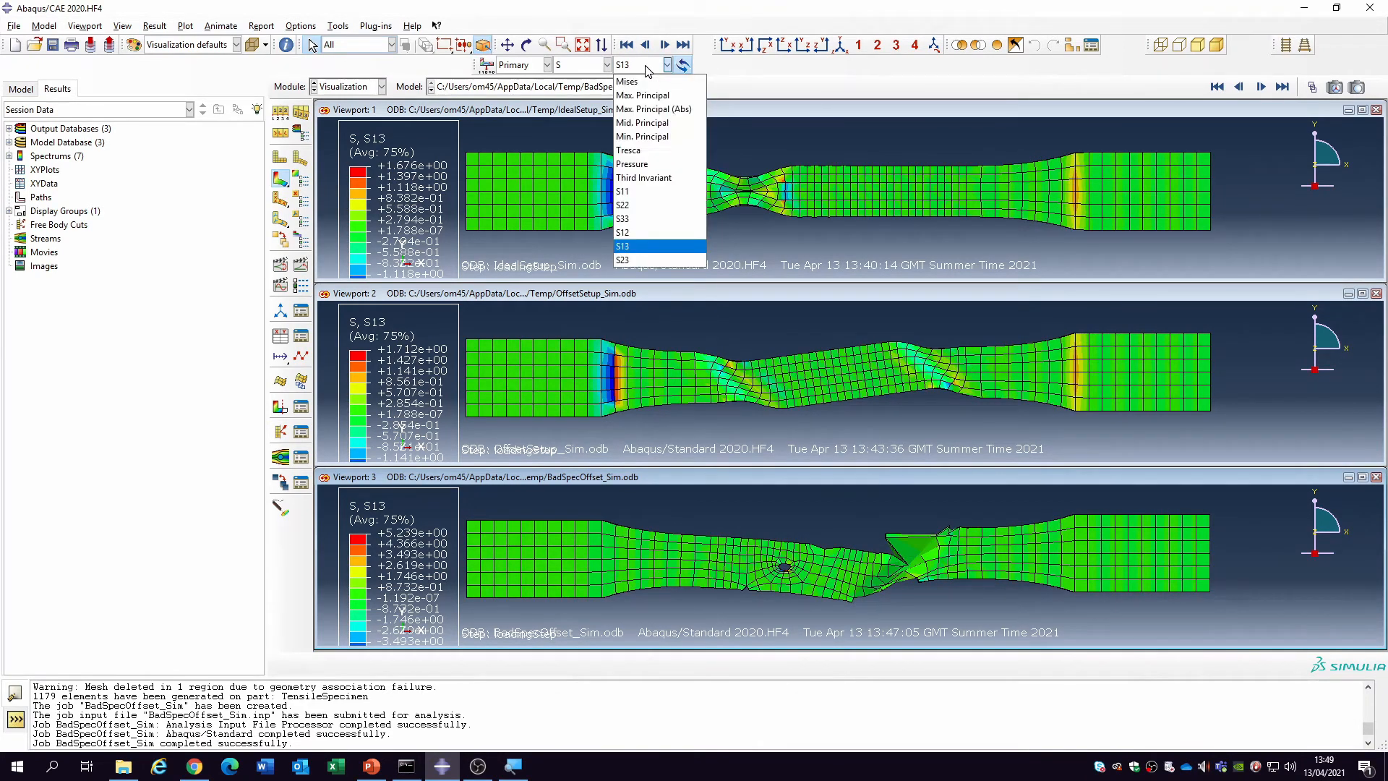
left_click(642, 260)
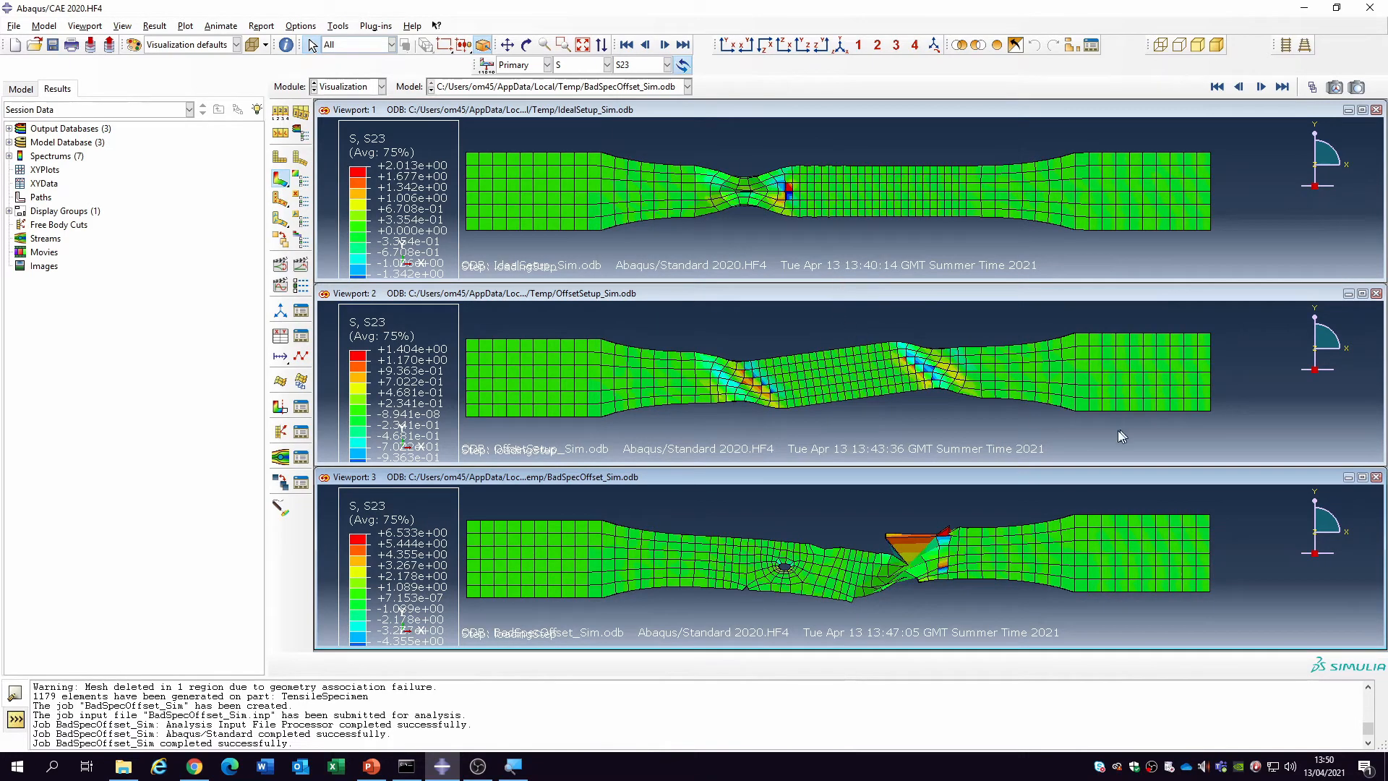
left_click(636, 65)
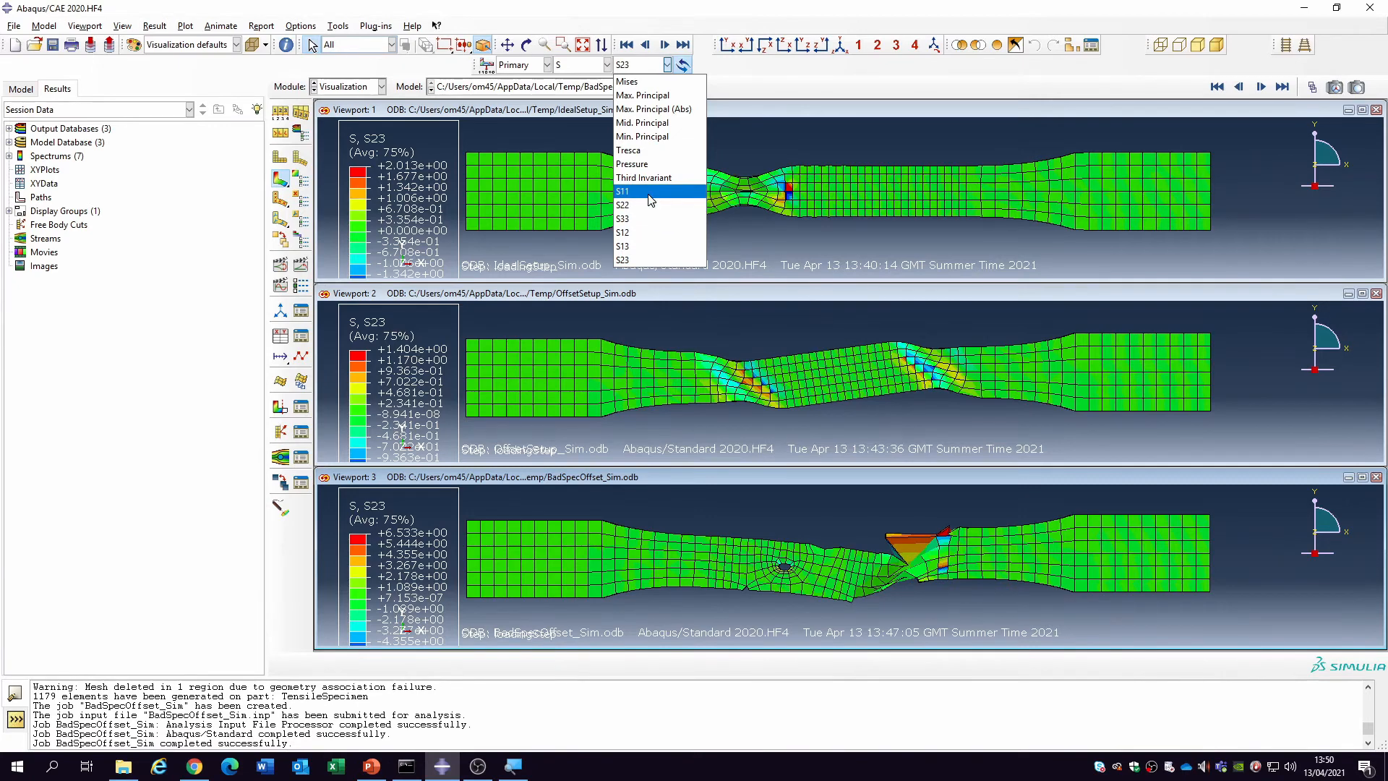
left_click(628, 81)
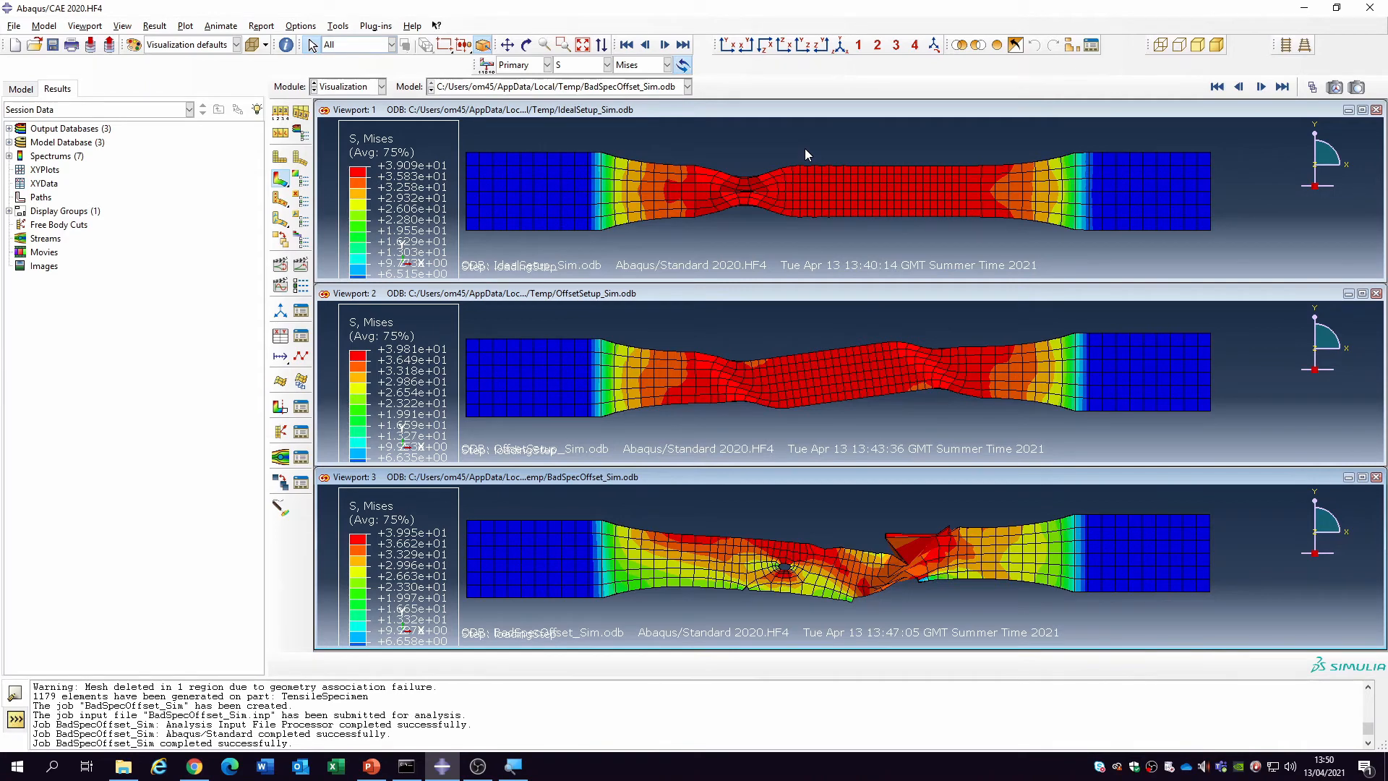
Animate the Mises contours in the linked viewports by scale factor and stop at the last frame.
left_click_drag(267, 249, 186, 249)
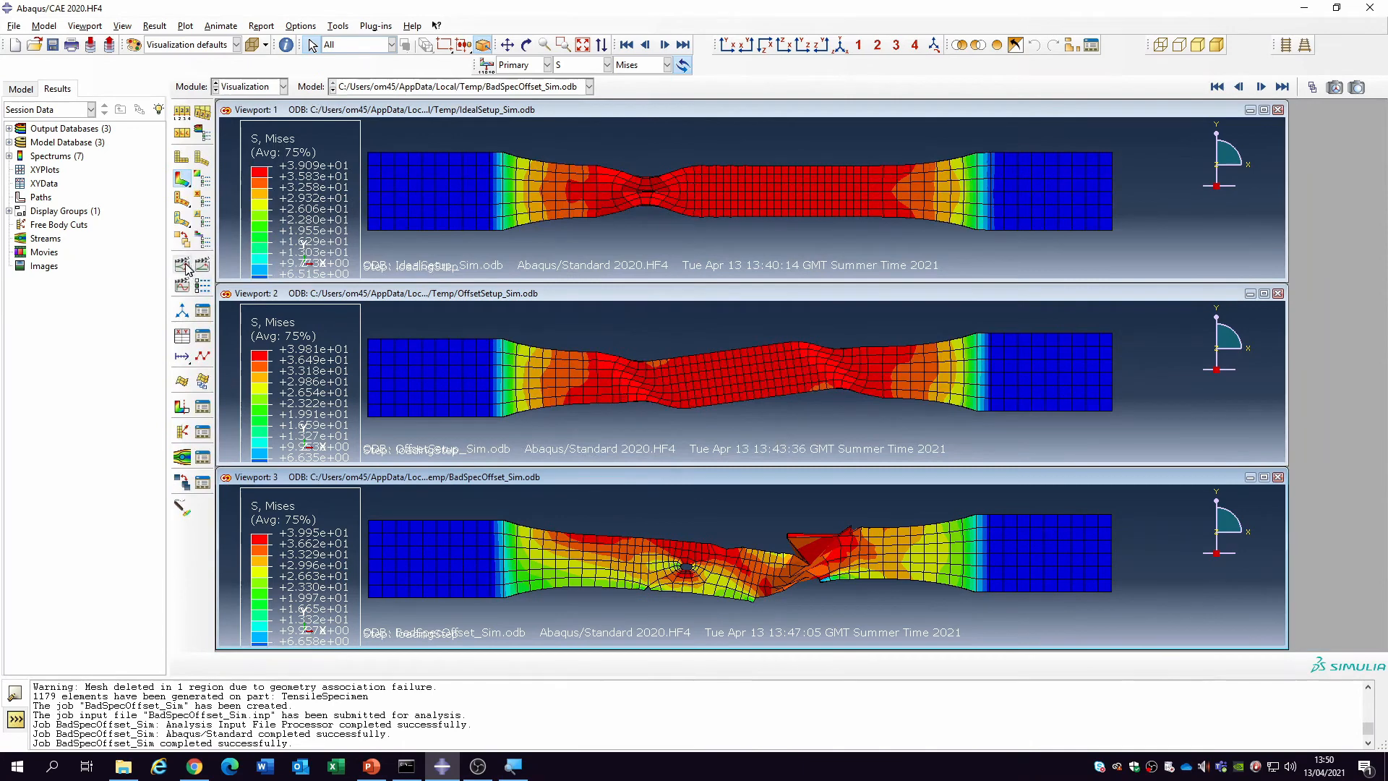
left_click(183, 265)
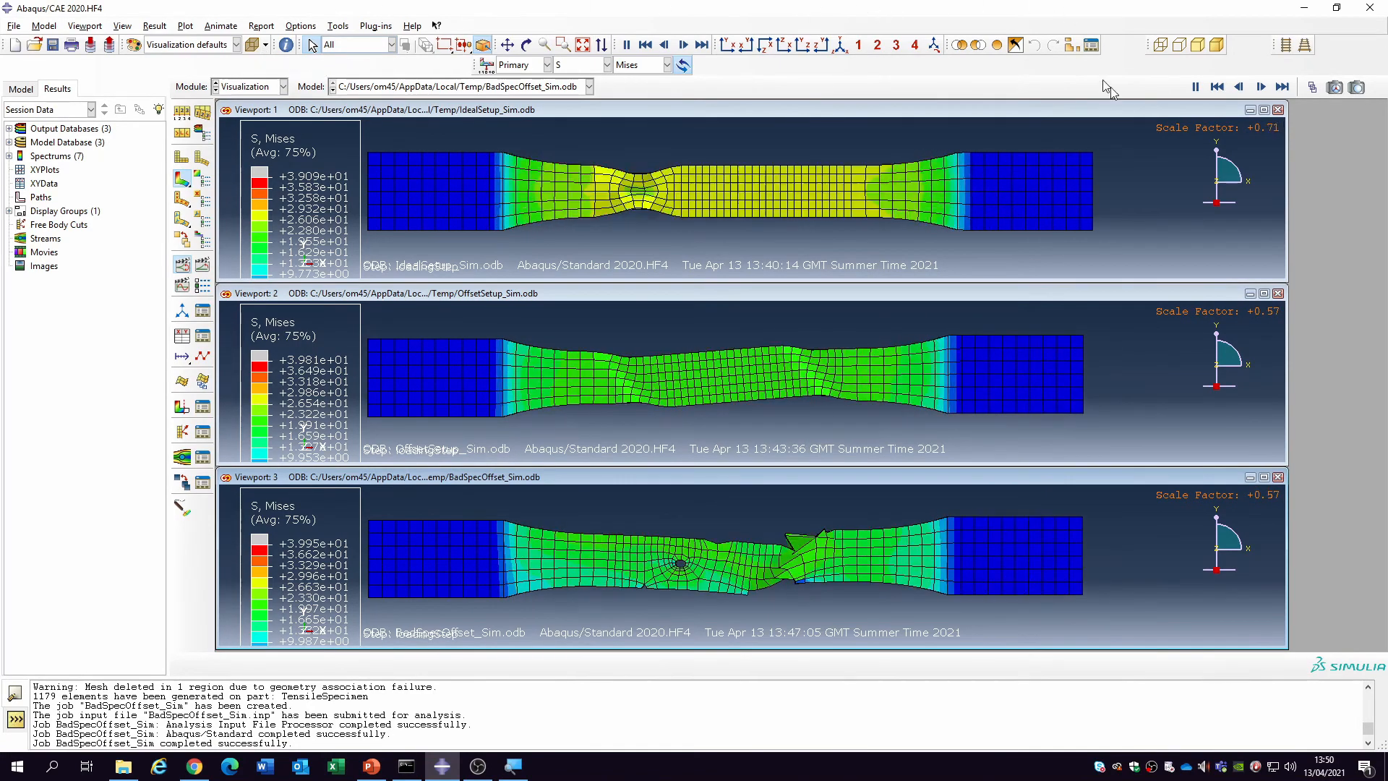
left_click(1284, 88)
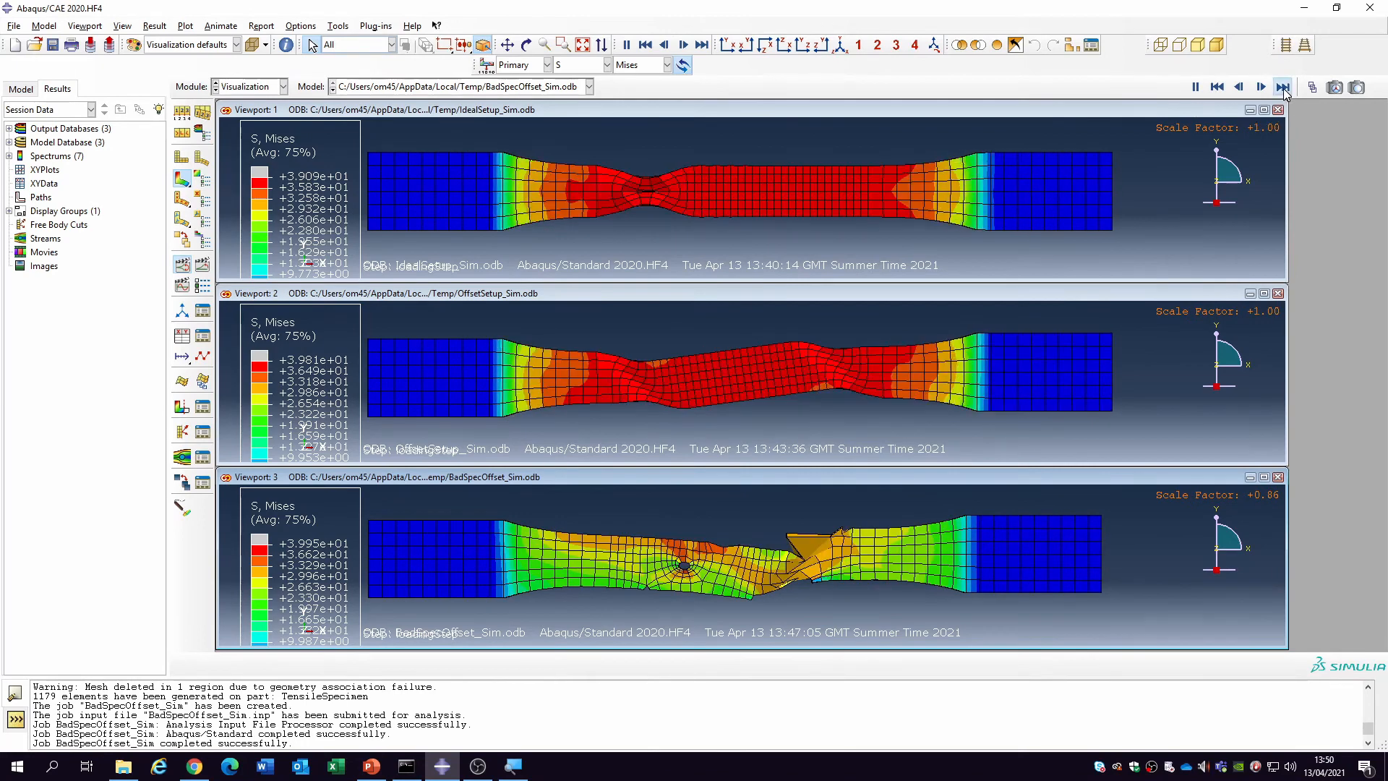
Make IdealSetup_Sim.odb the current output database, and maximize Viewport 1 with its scale-factor animation running.
left_click(20, 89)
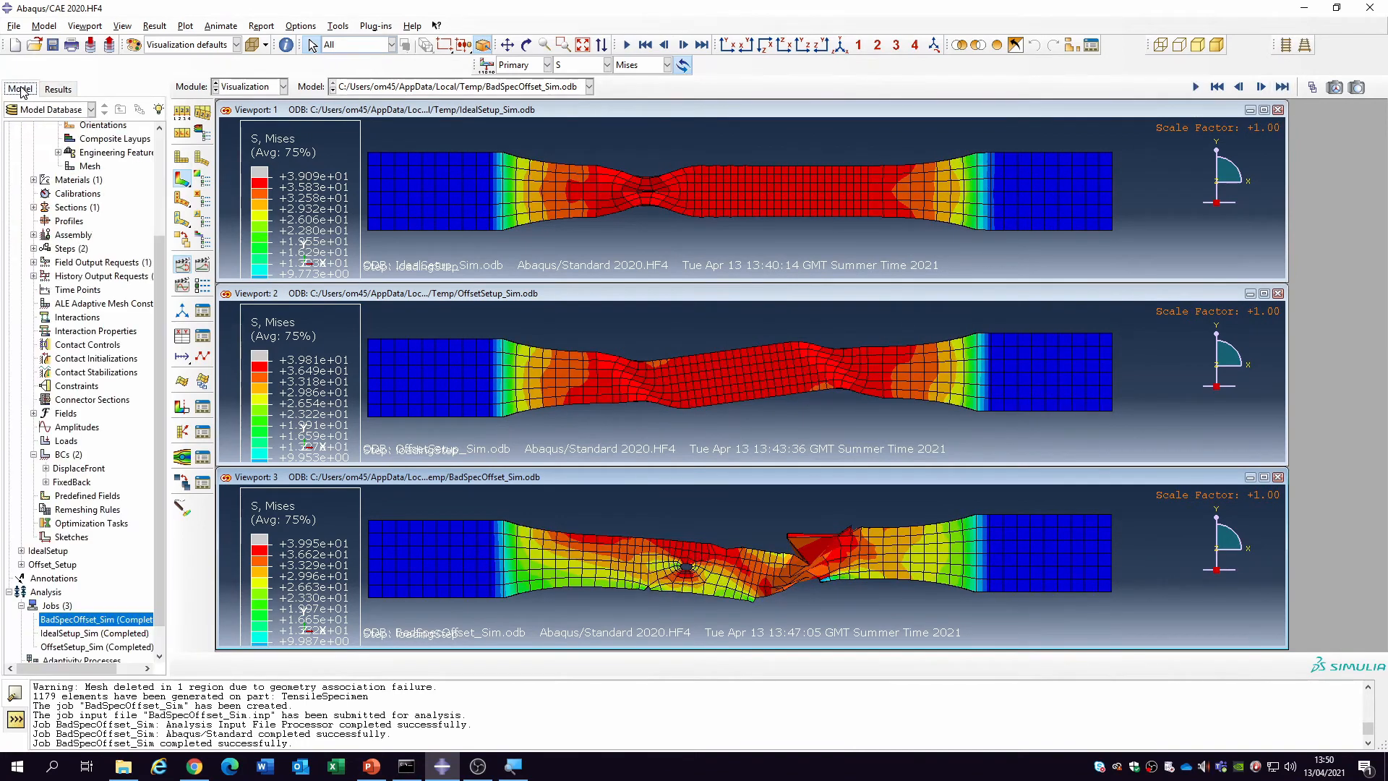
left_click(501, 90)
left_click(504, 124)
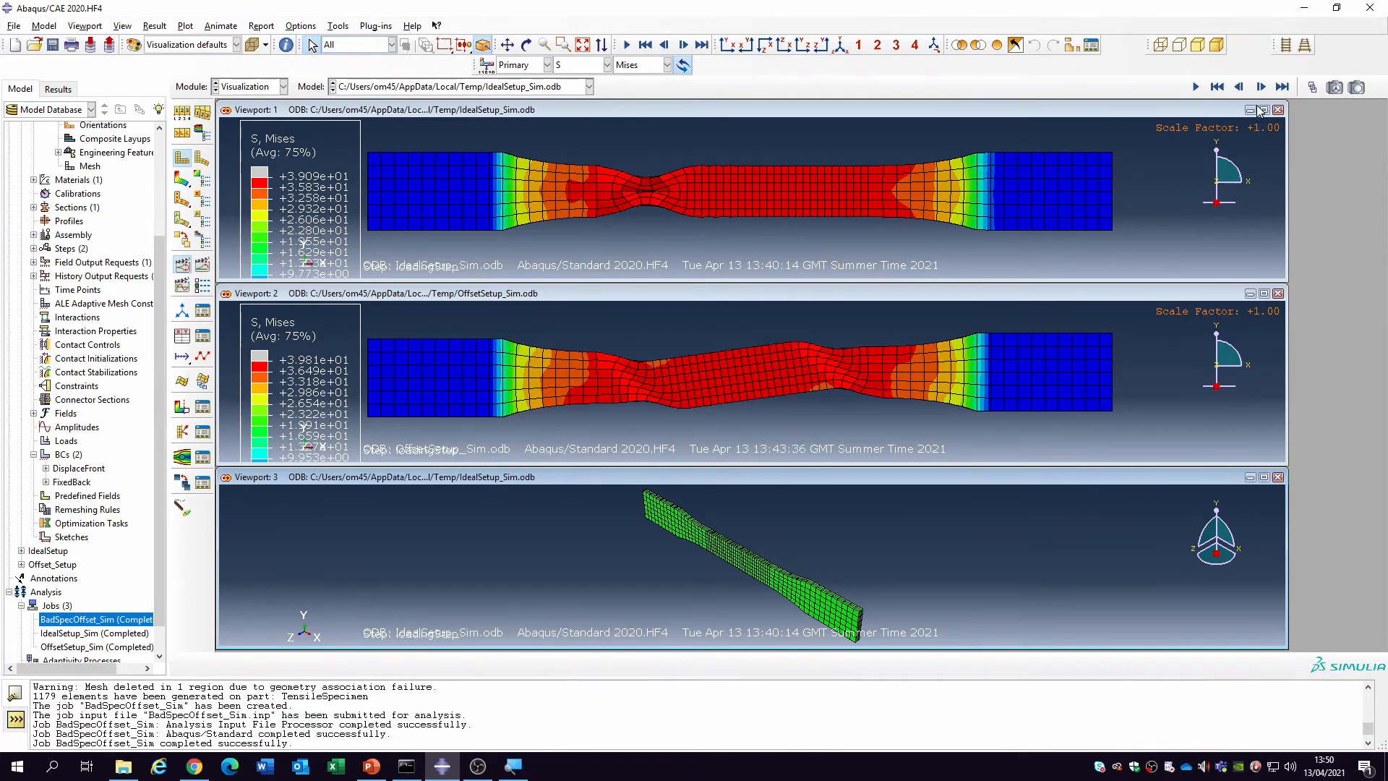
left_click(1264, 110)
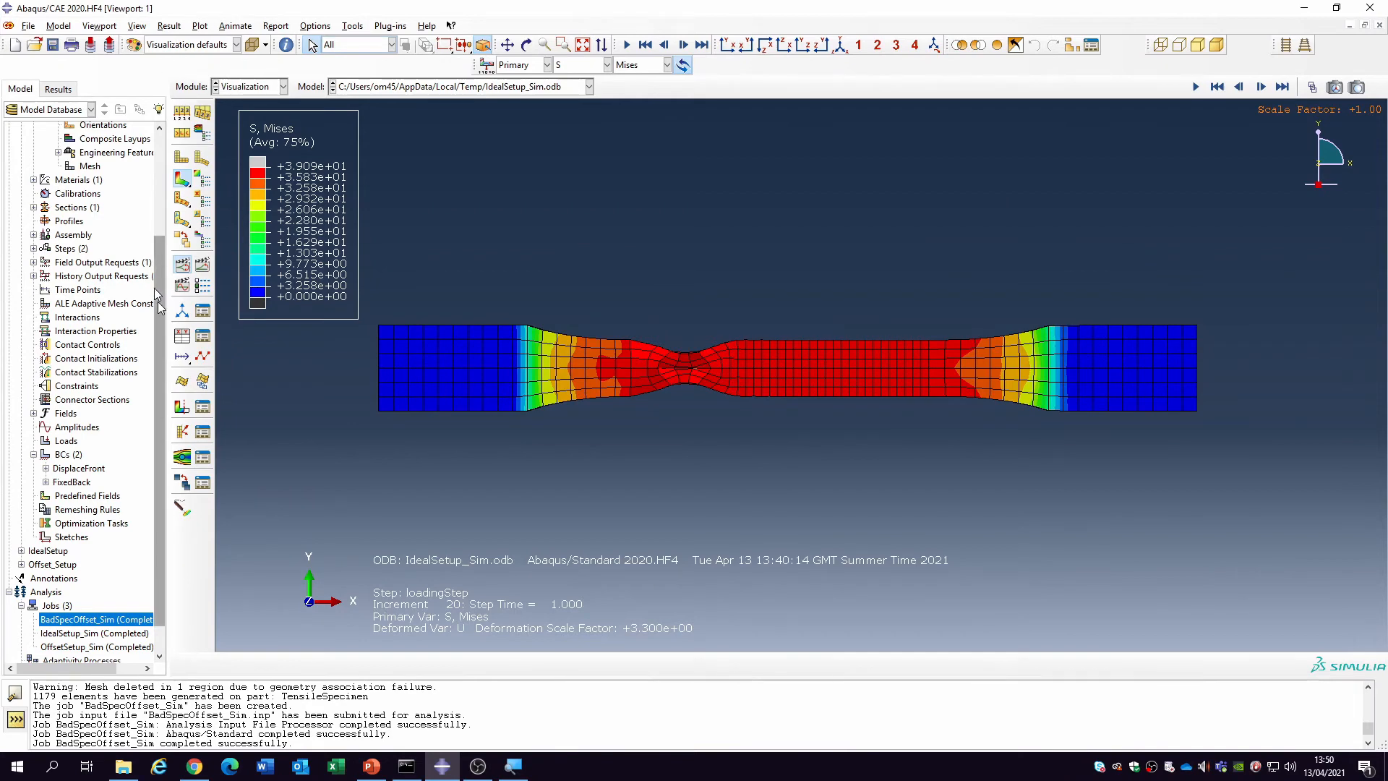
left_click(183, 266)
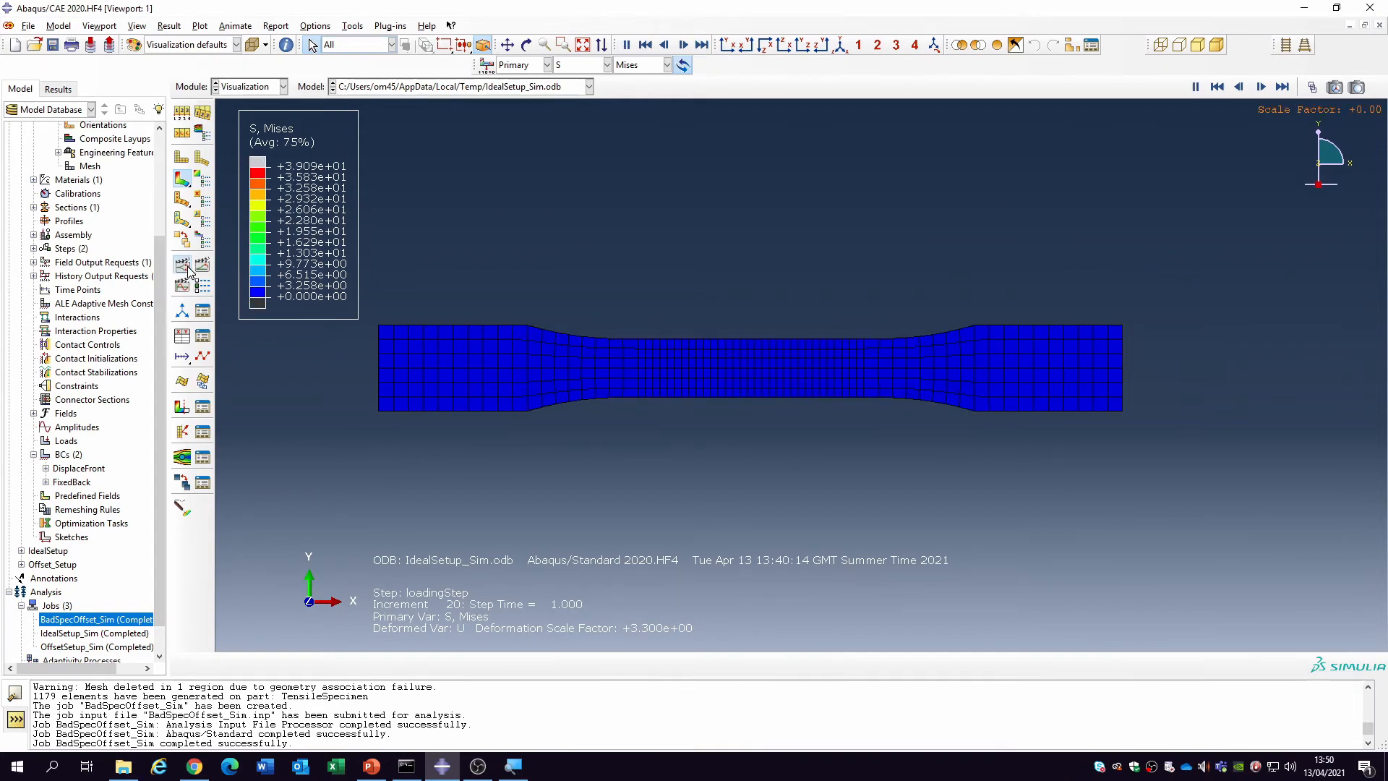
In the history output, select the E11 strain components of all GAUGESECTIONSET elements, from element 1 to 558.
left_click(169, 26)
left_click(190, 103)
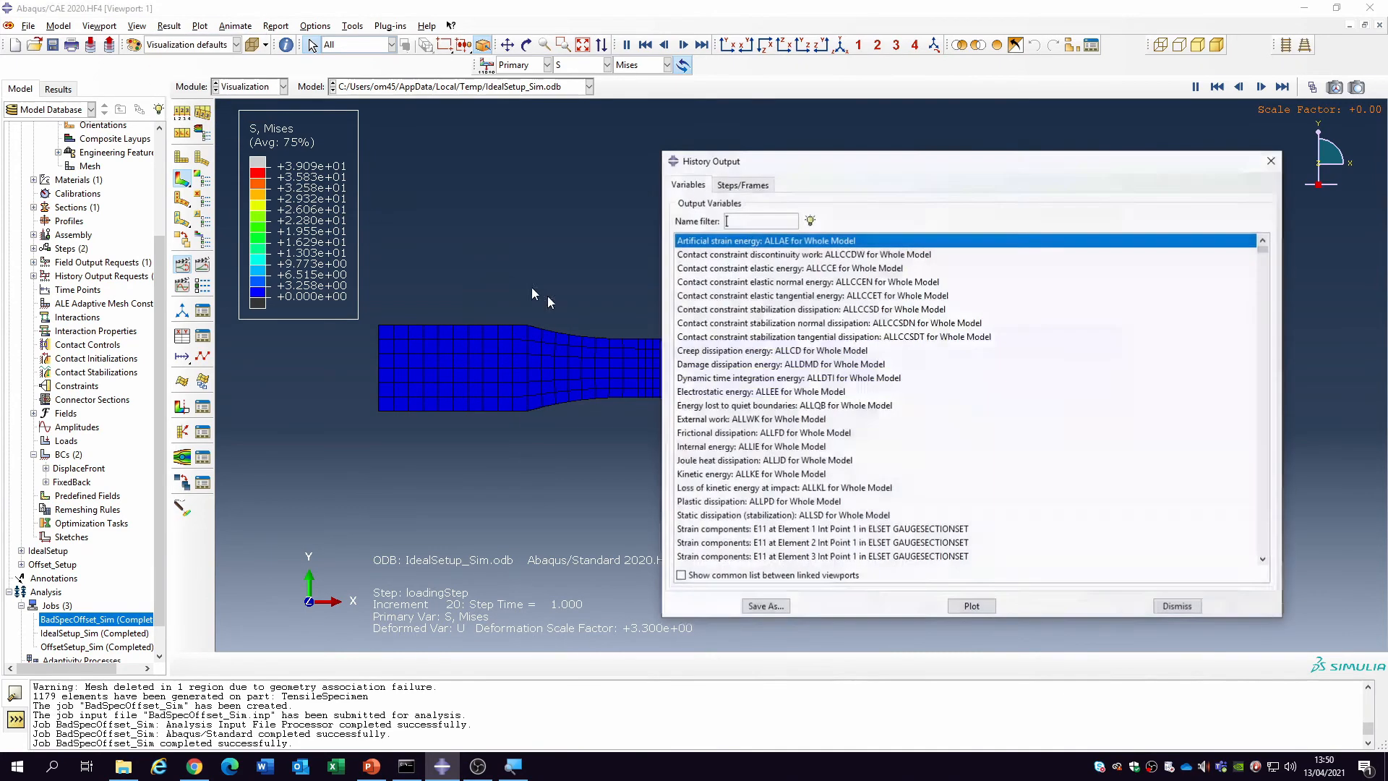
left_click_drag(844, 166, 682, 92)
scroll(738, 255, "down", 5)
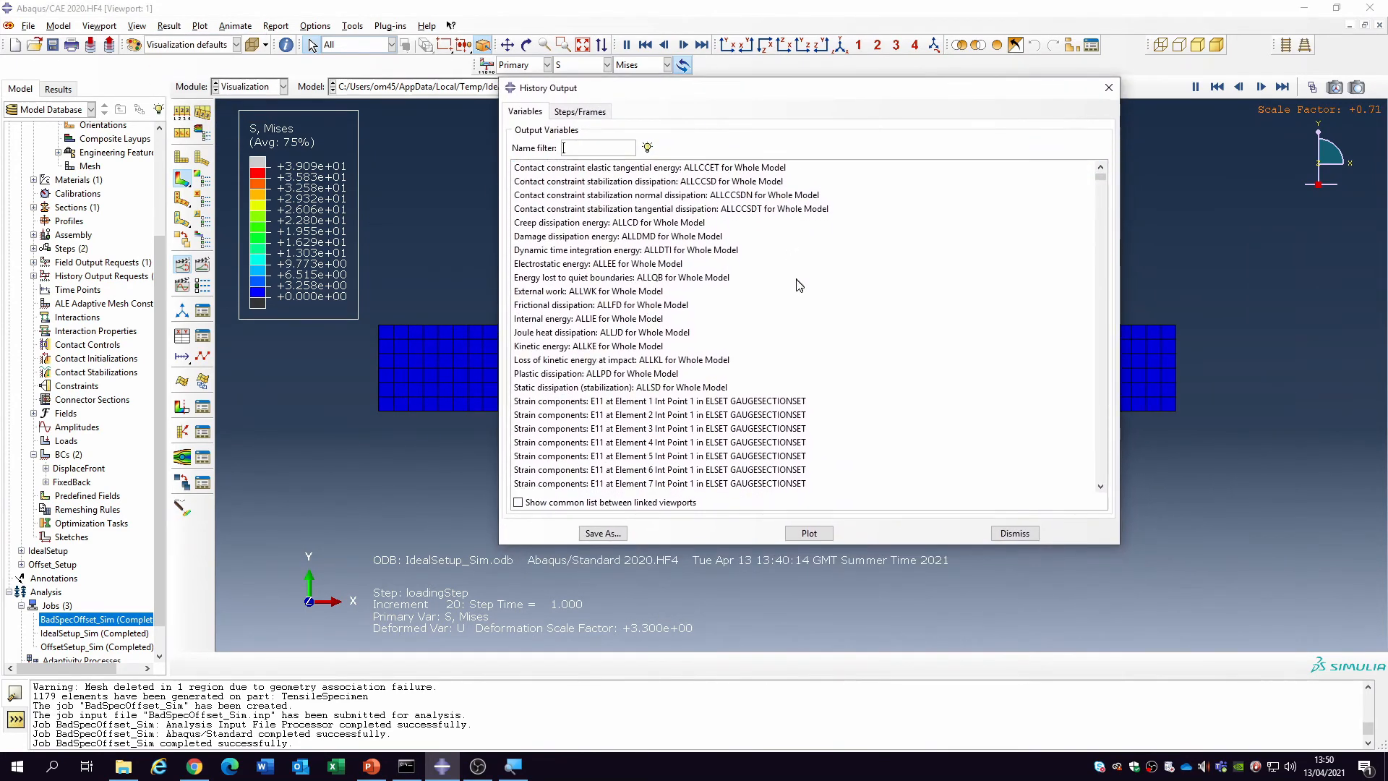
left_click(739, 249)
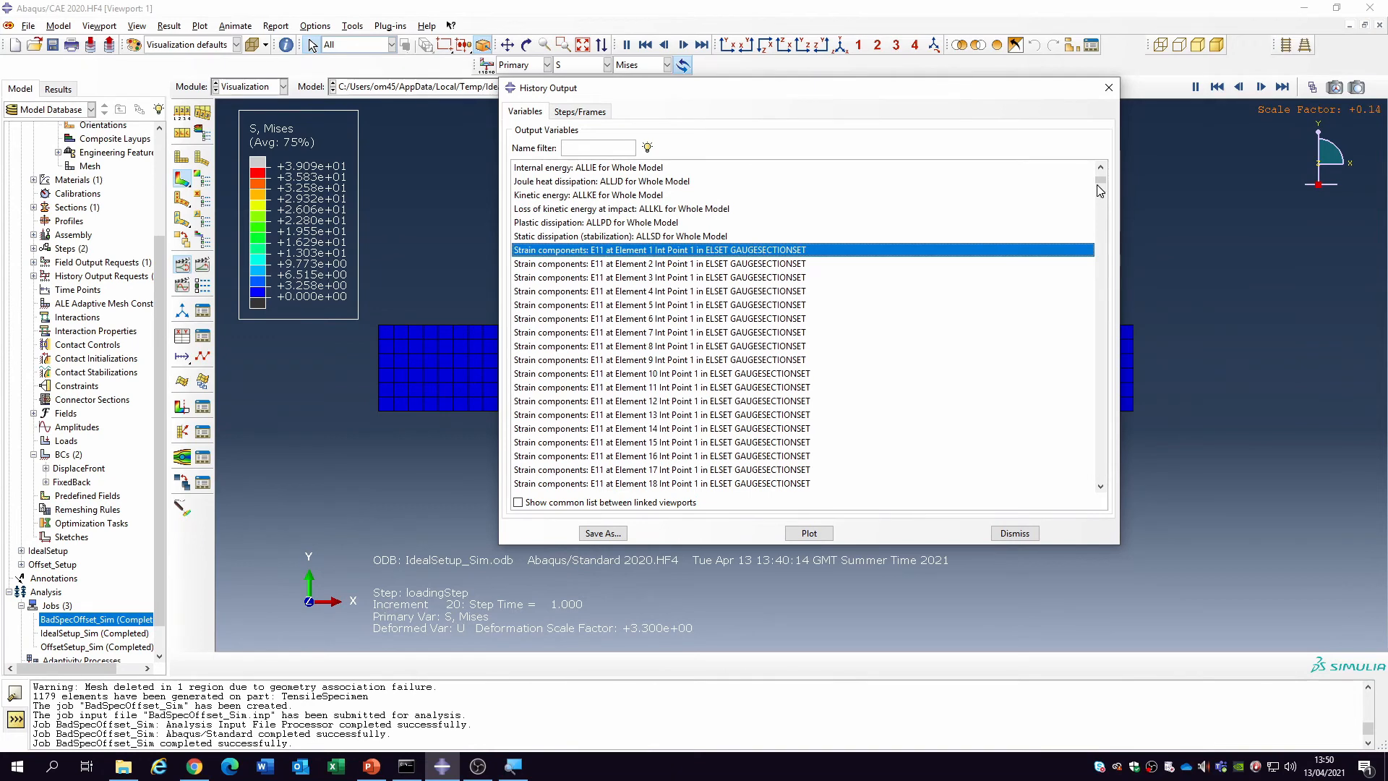
left_click_drag(1100, 181, 1100, 334)
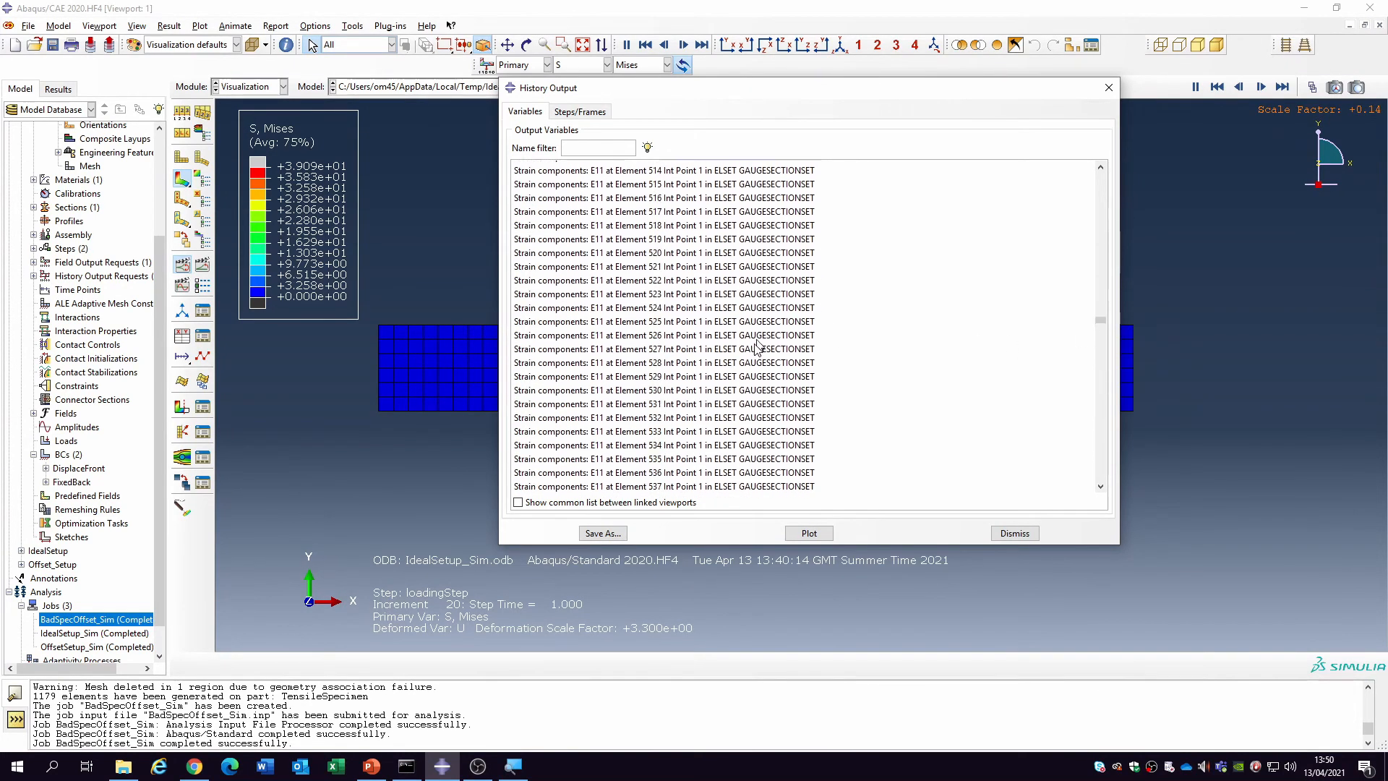
scroll(754, 384, "up", 5)
scroll(754, 383, "up", 3)
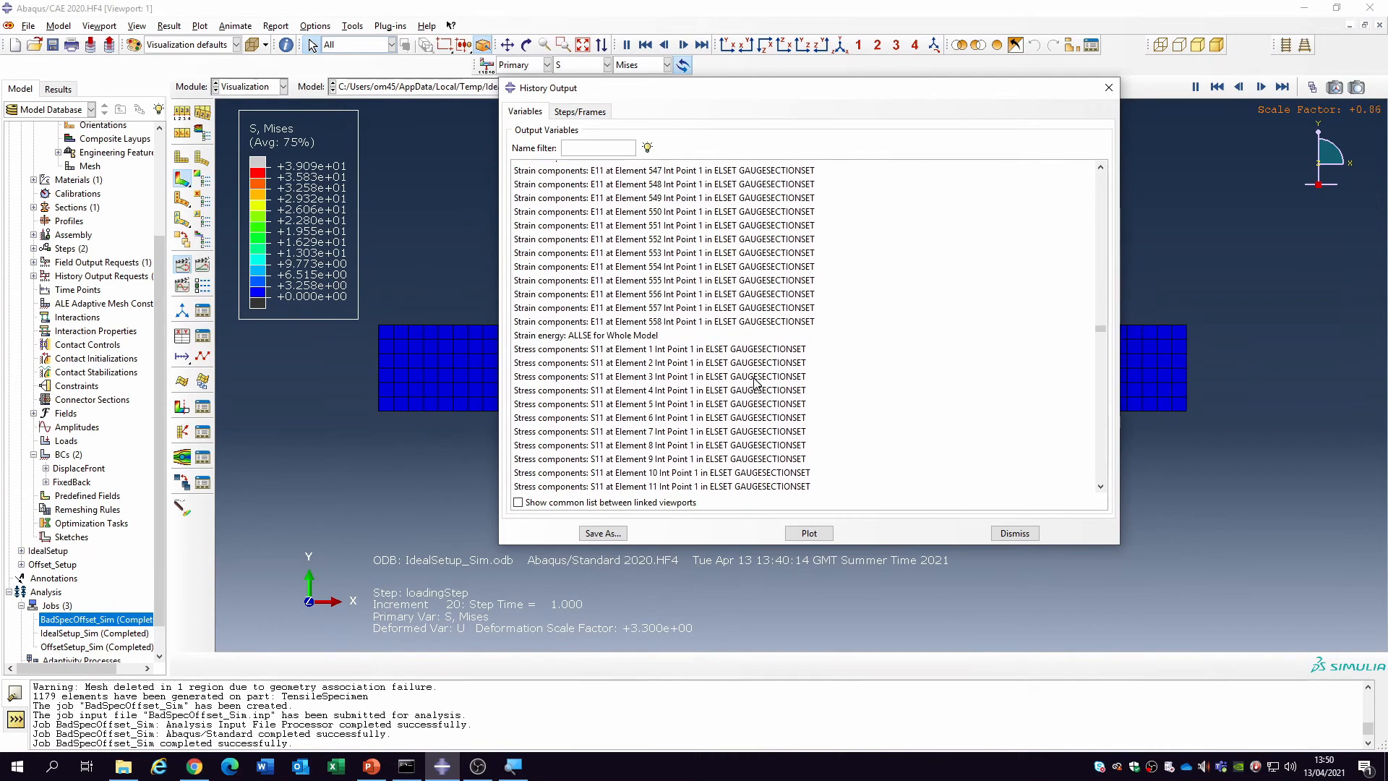
left_click(662, 322, "shift")
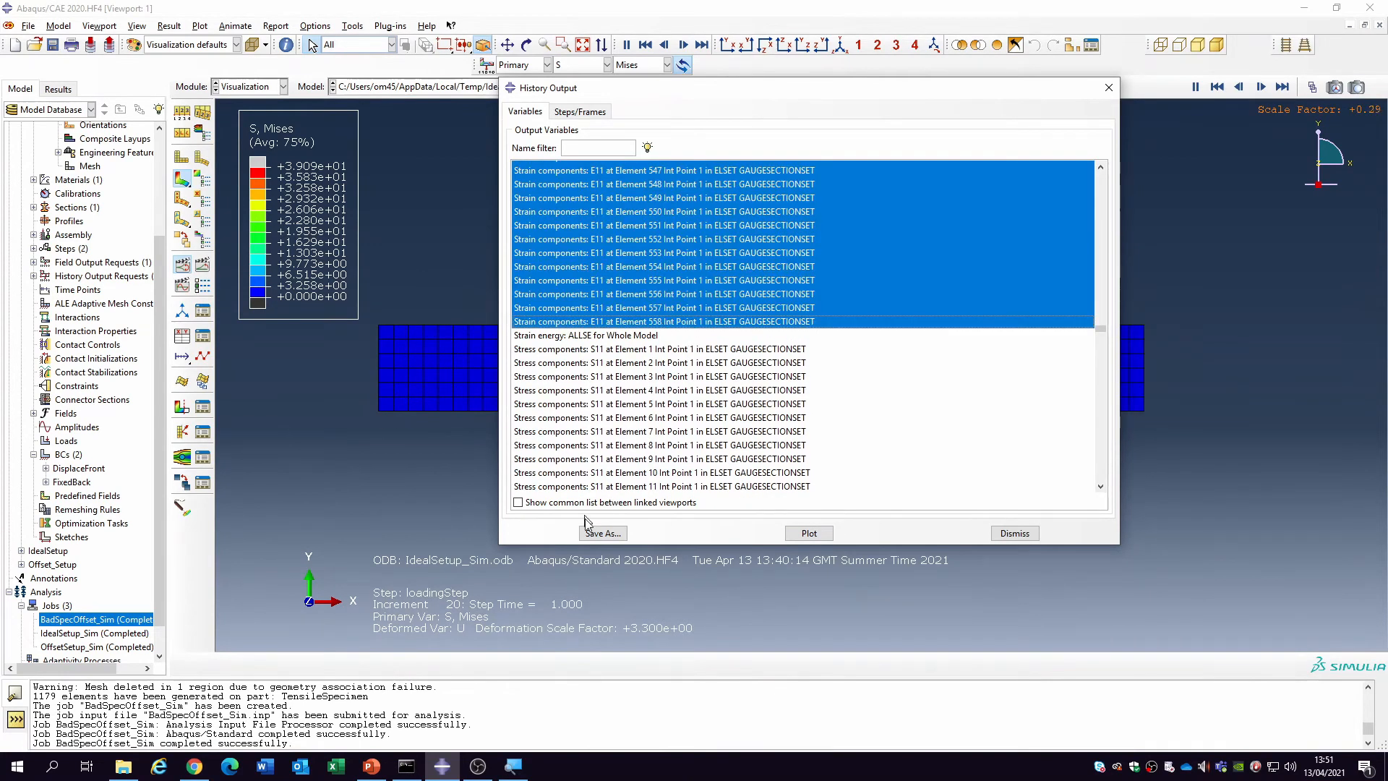
Save the average of the selected E11 strain histories as XY data named IdealE11Avg.
left_click(604, 533)
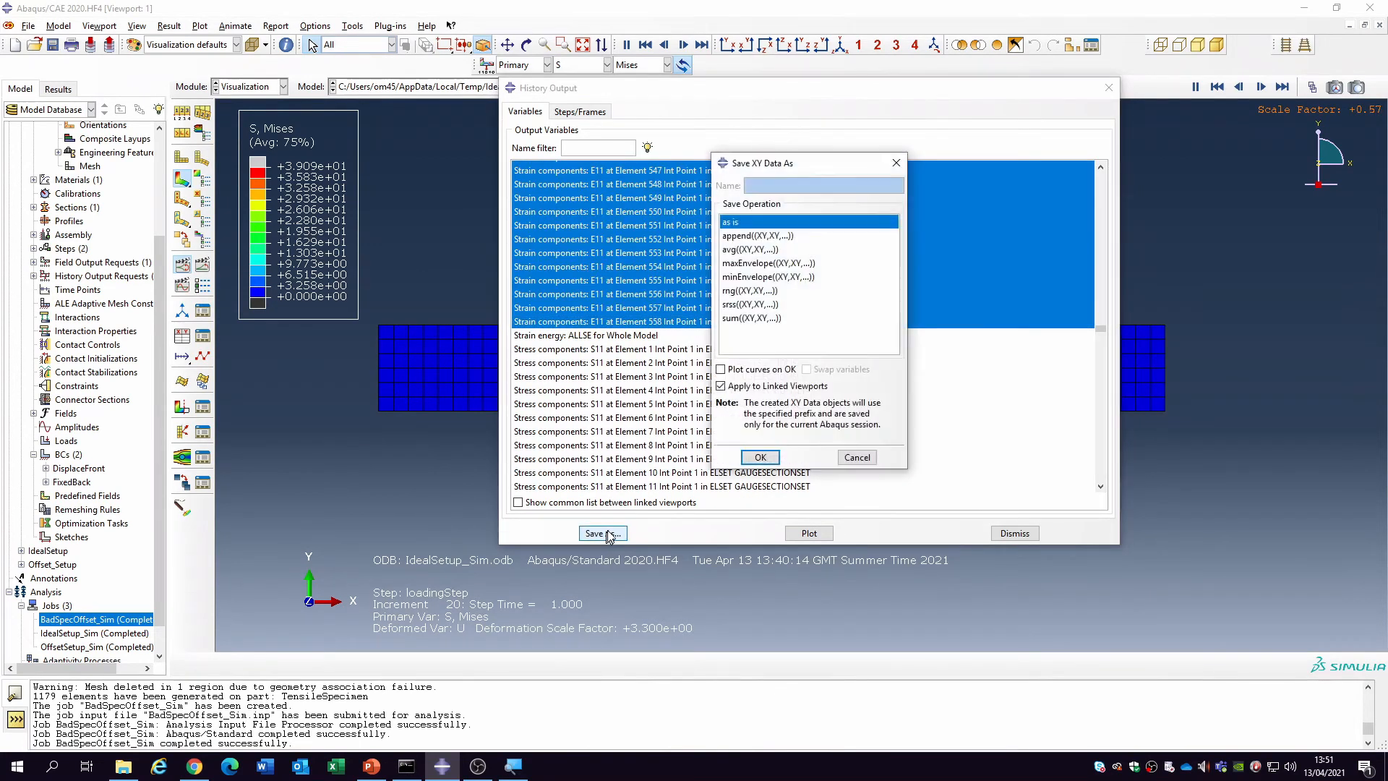
left_click(751, 249)
double_click(786, 185)
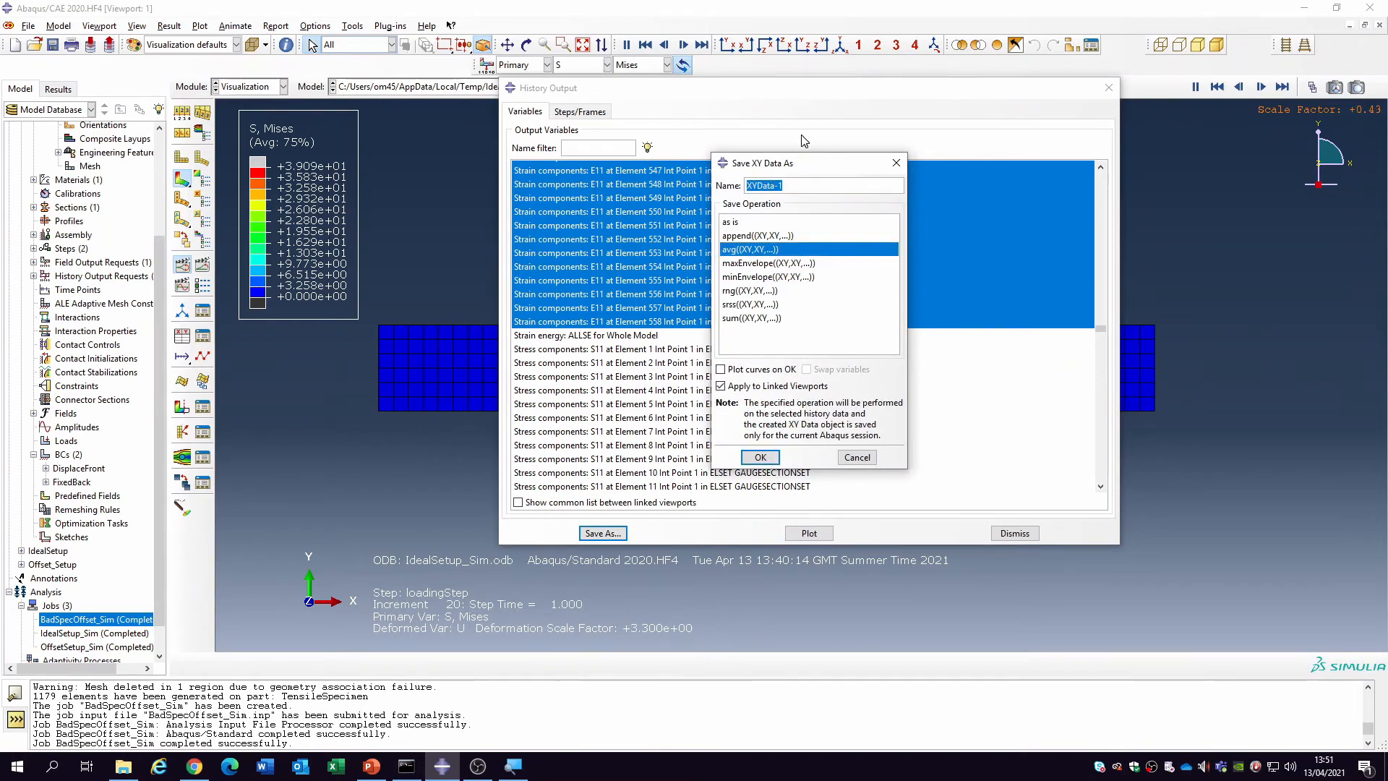
key("BackSpace")
type("Ideal")
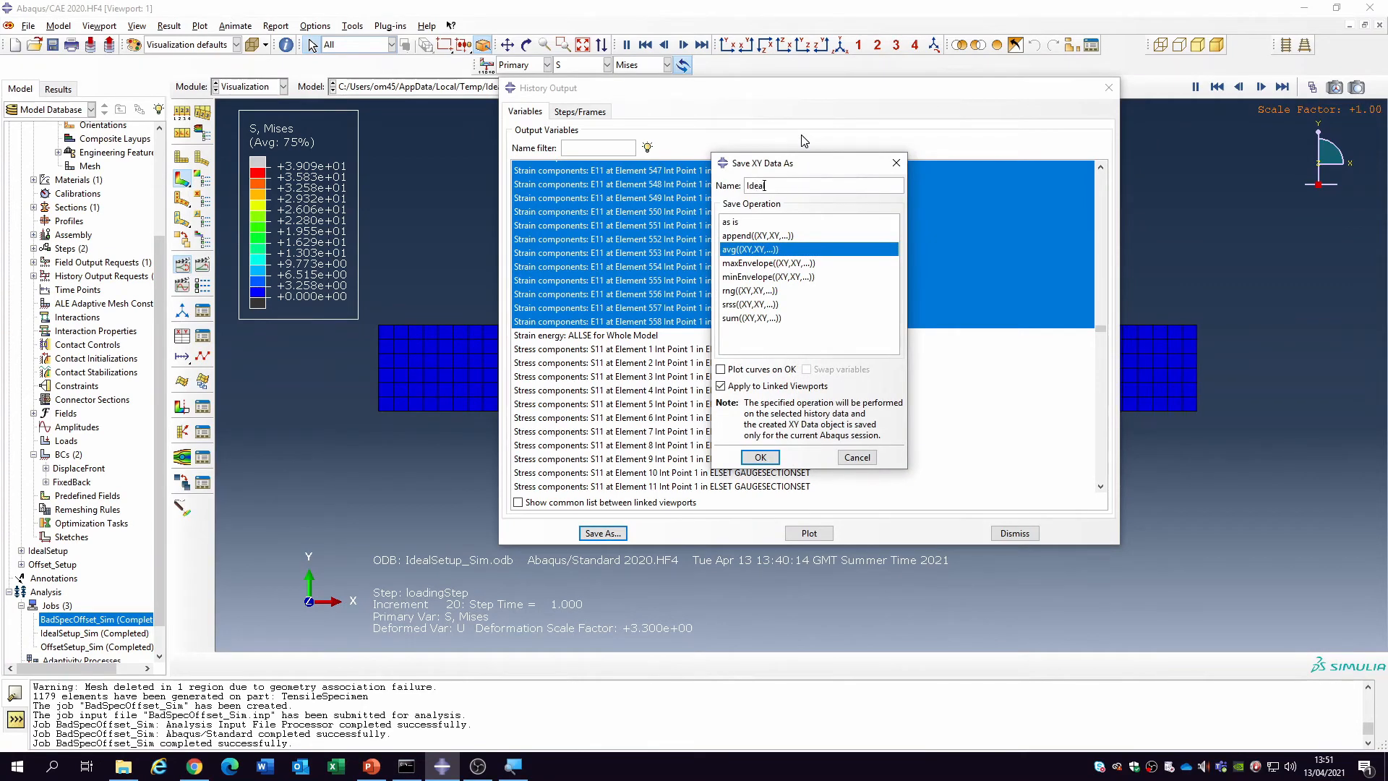
type("E11")
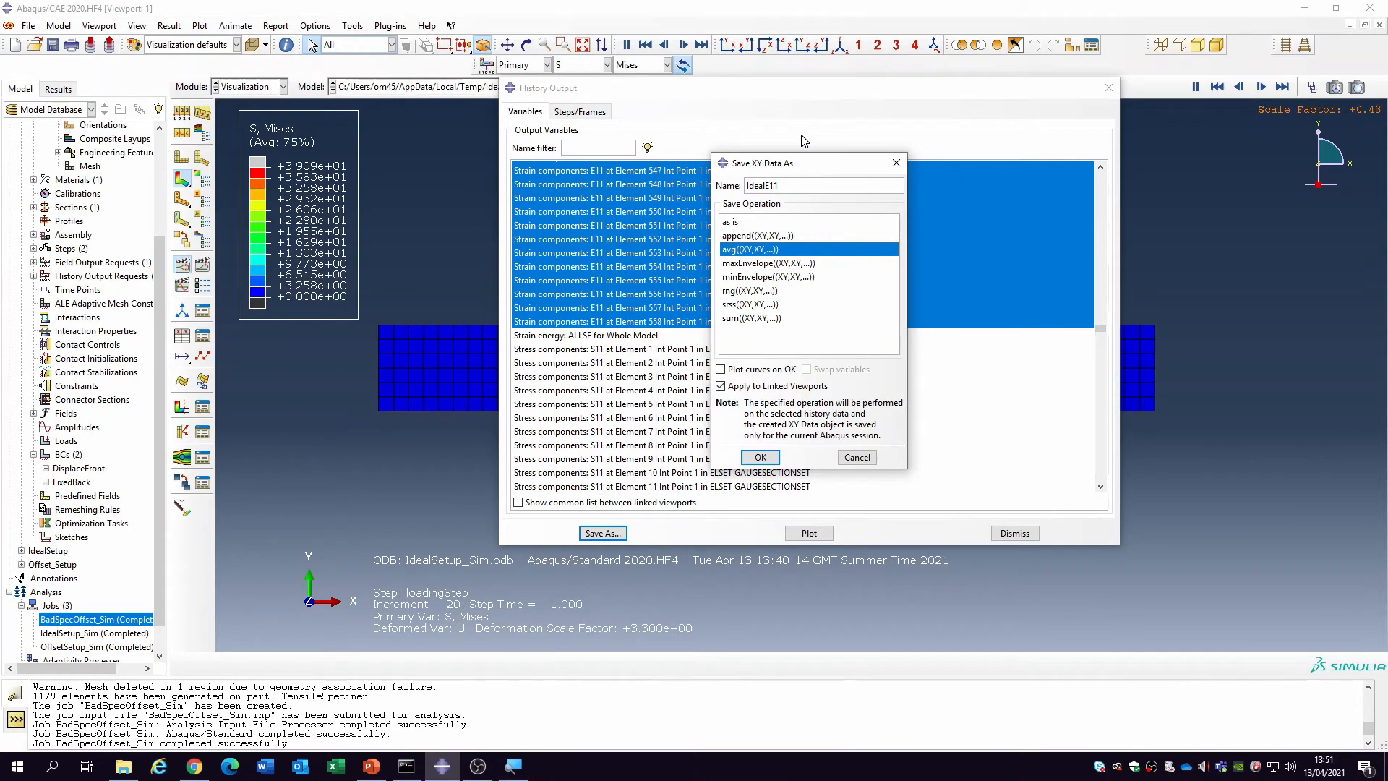
type("Avg")
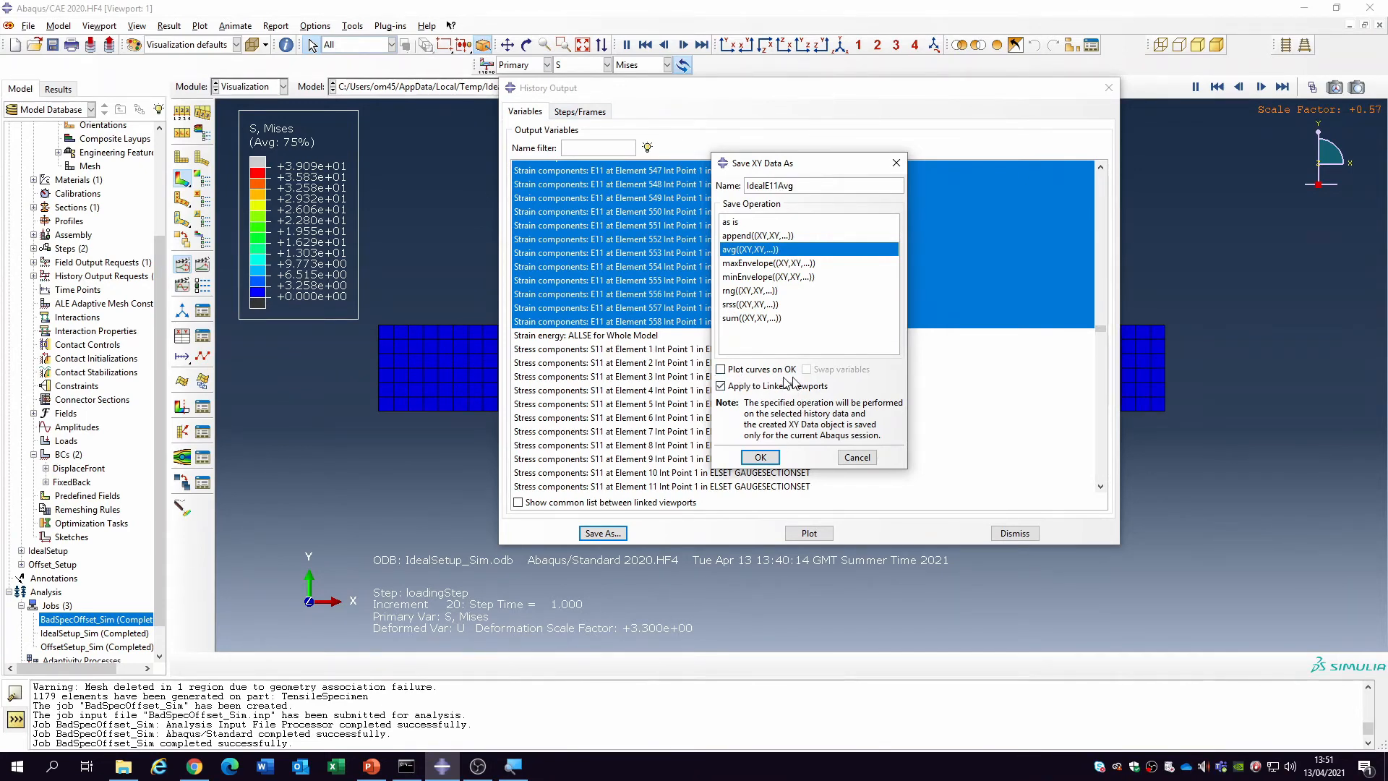
left_click(753, 467)
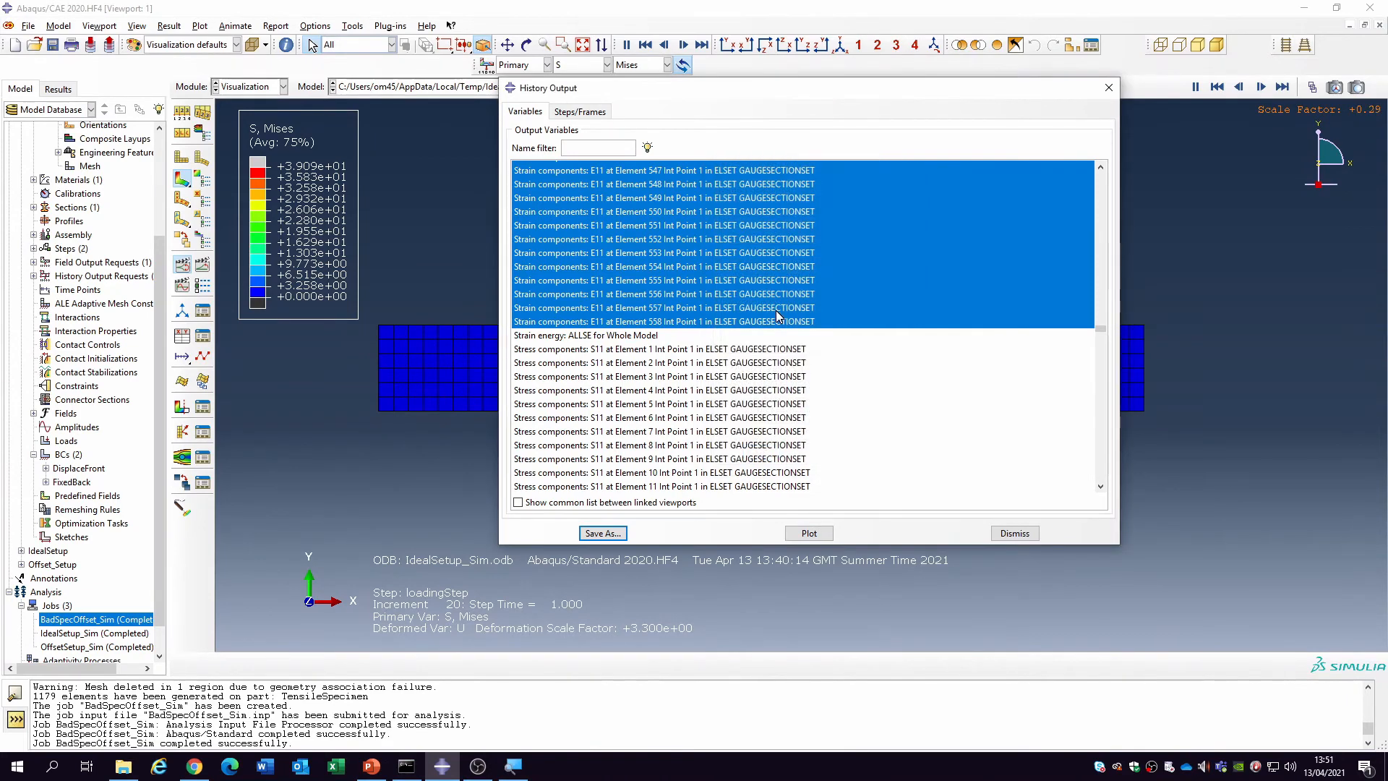
Save the average of the S11 stress histories for GAUGESECTIONSET elements 1 to 558 as IdealS11, and close the history output.
left_click(688, 348)
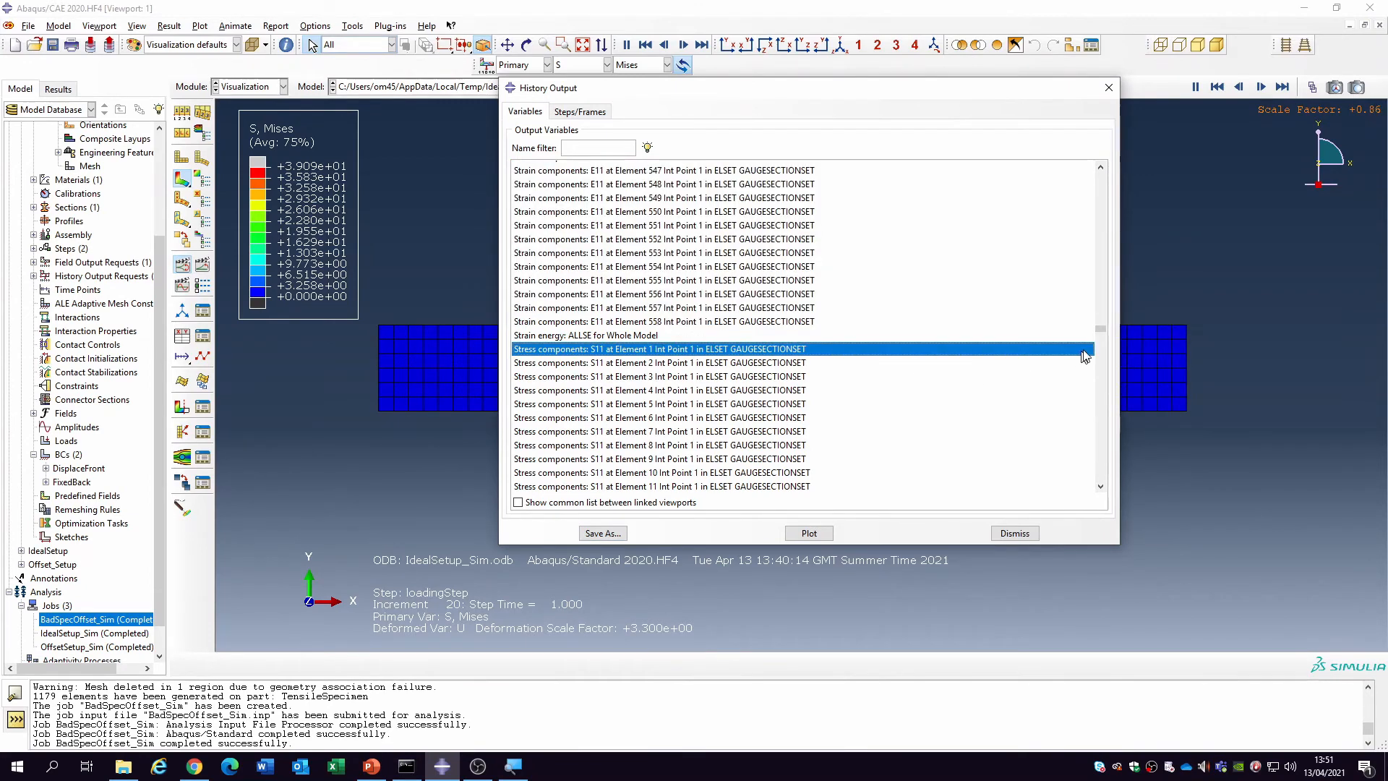
left_click_drag(1100, 328, 1099, 478)
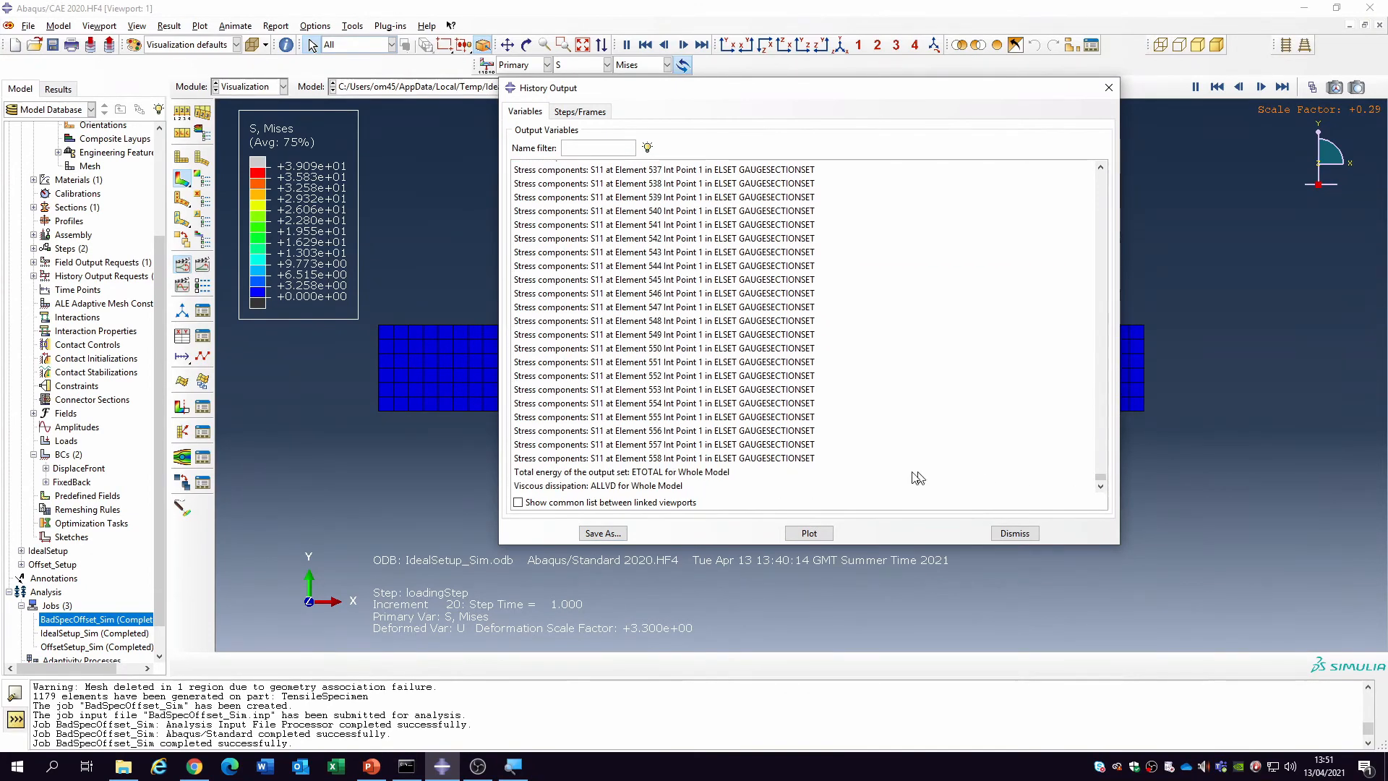
left_click(774, 458, "shift")
left_click(604, 533)
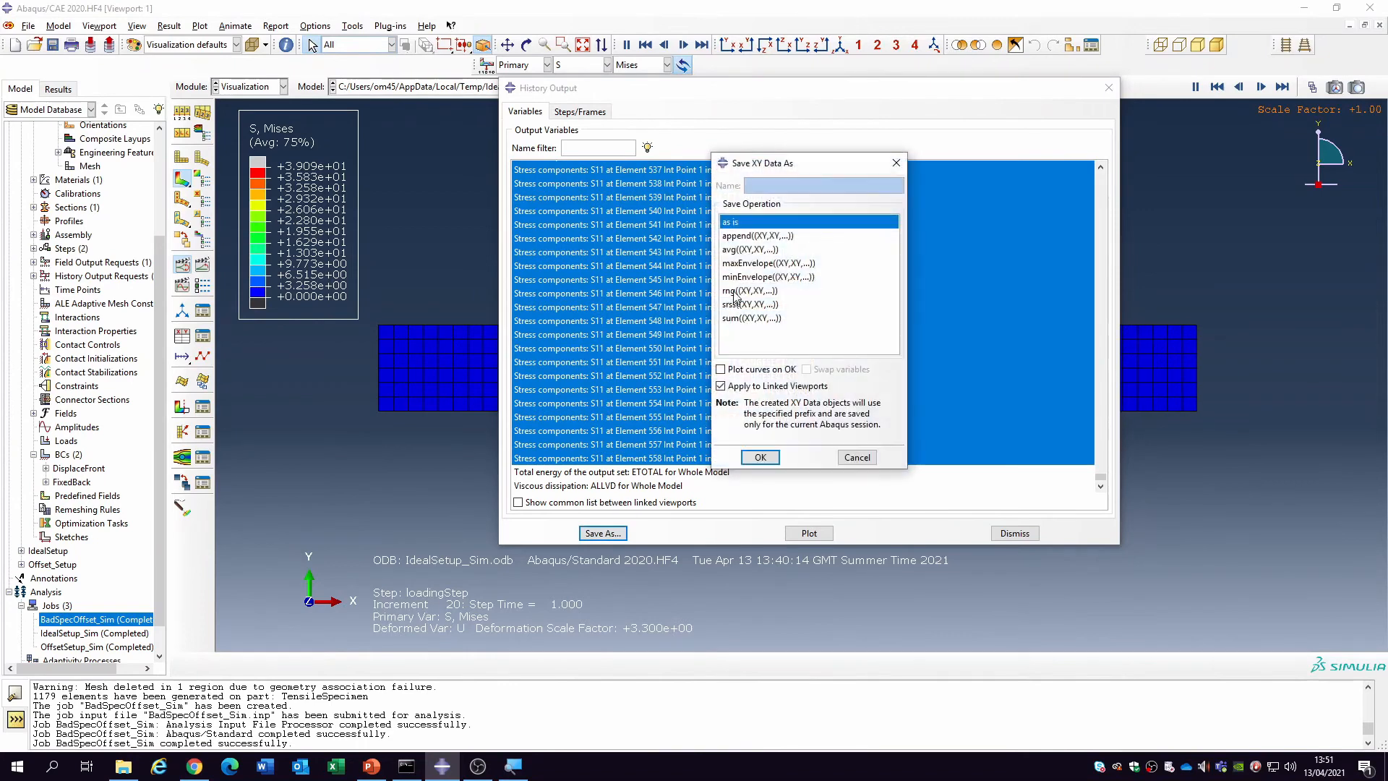
left_click(756, 250)
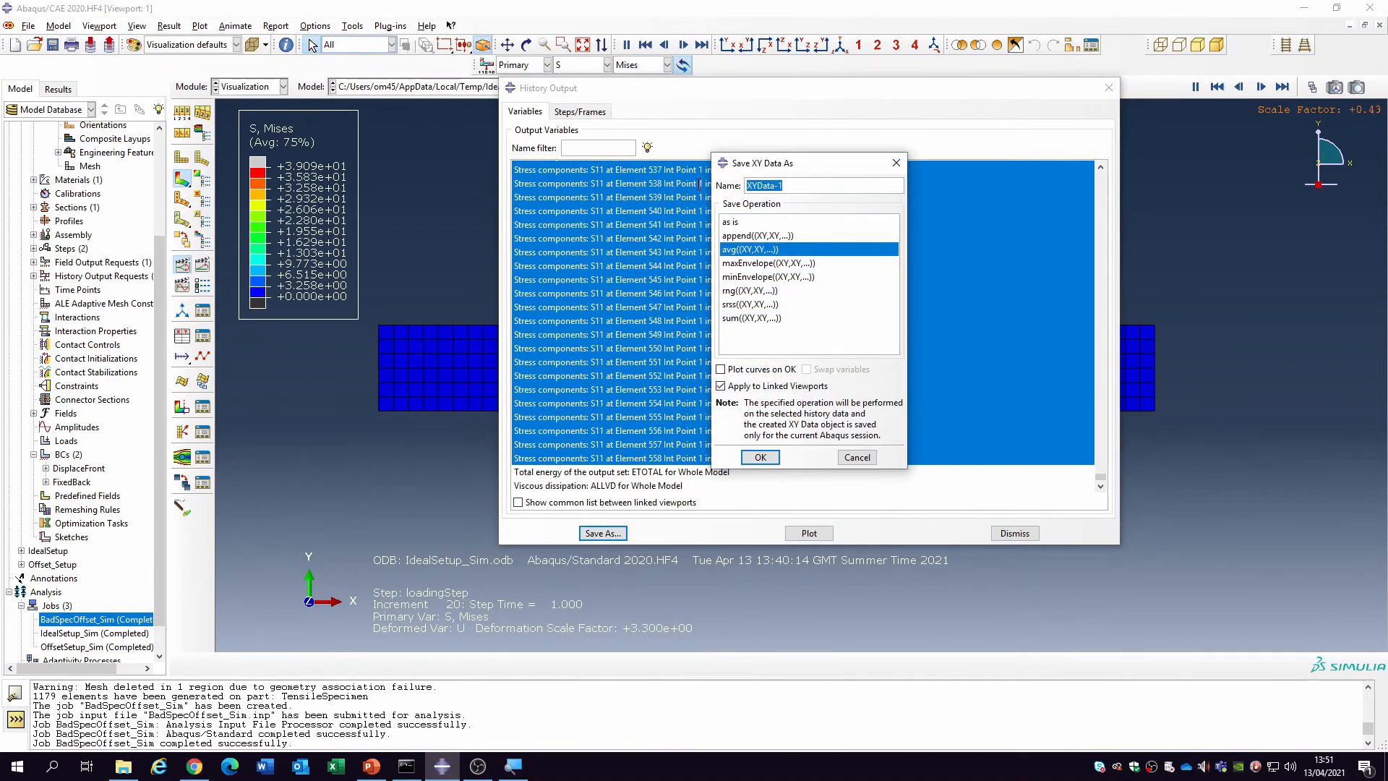
type("Id")
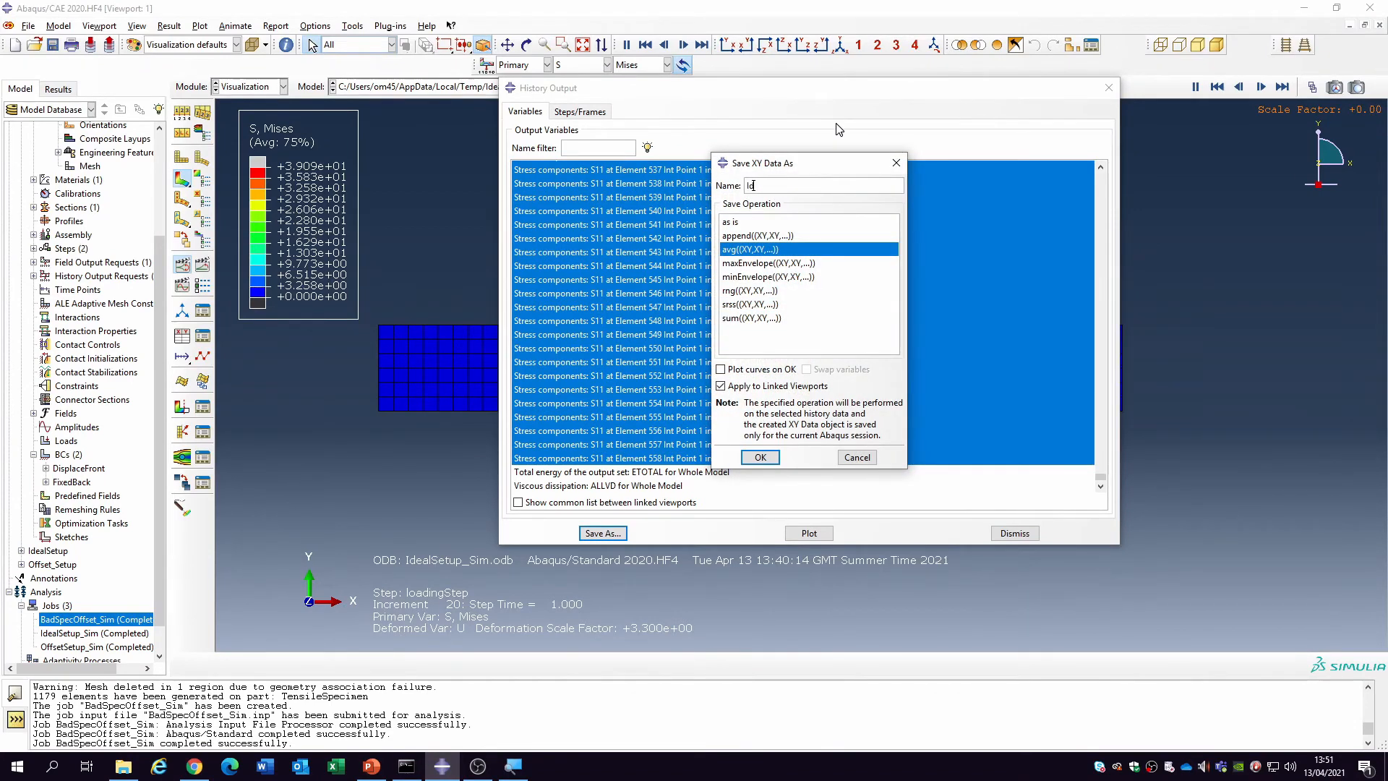
type("ealS11")
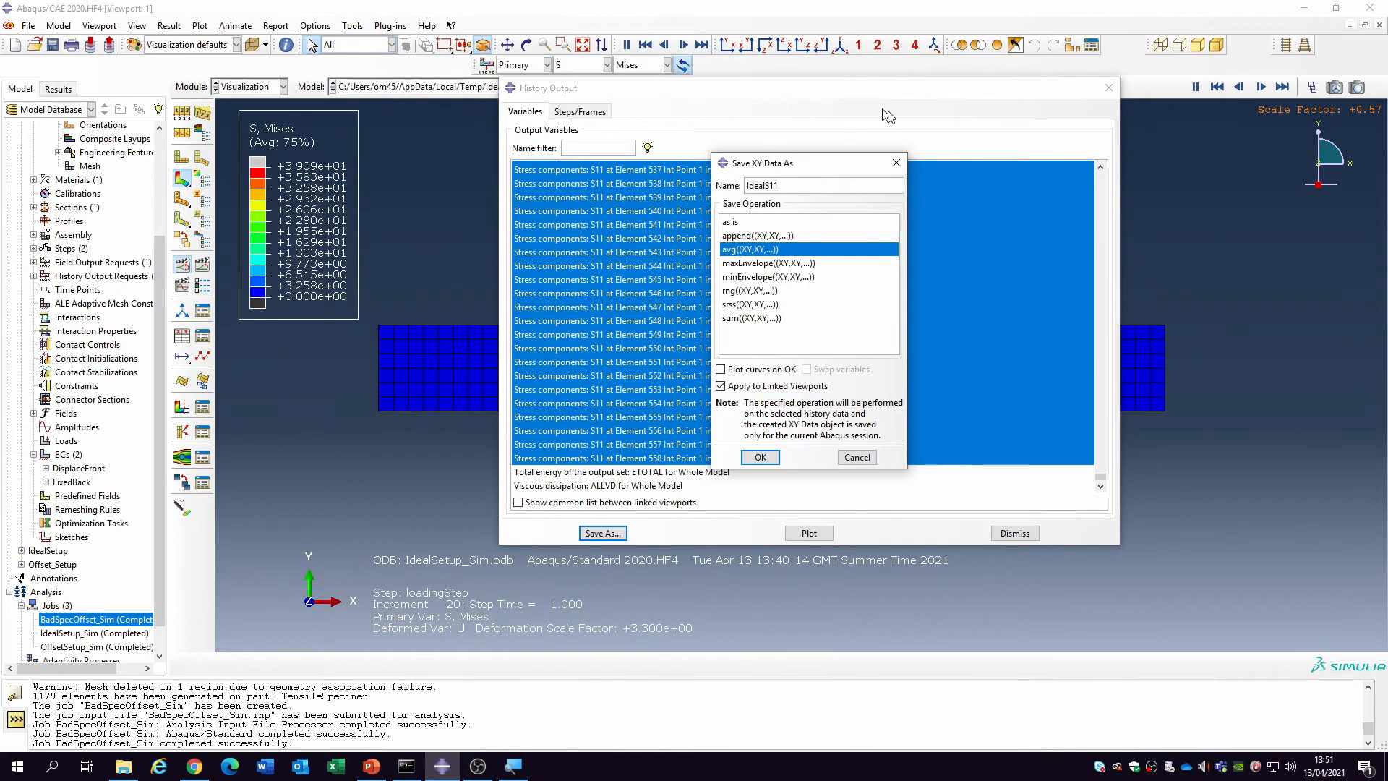
left_click(757, 464)
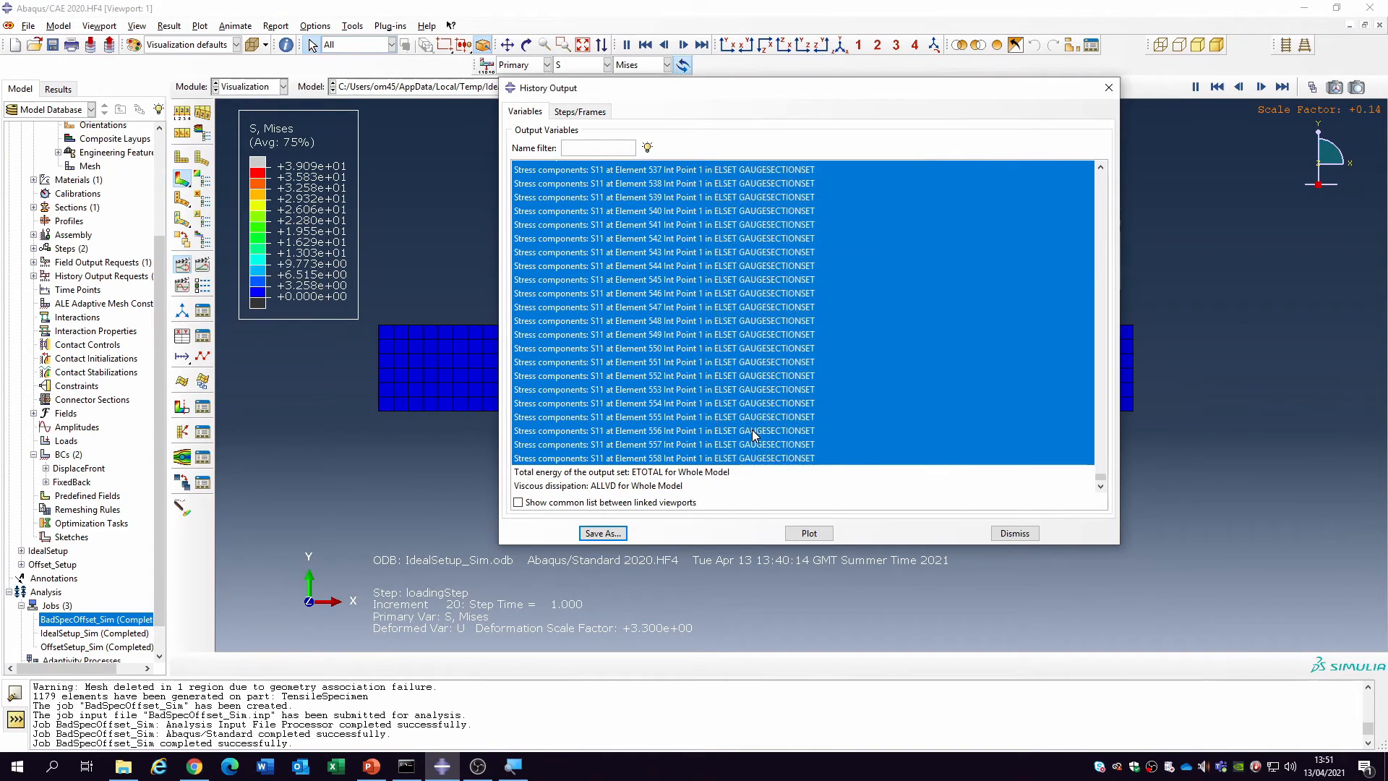
left_click(1021, 534)
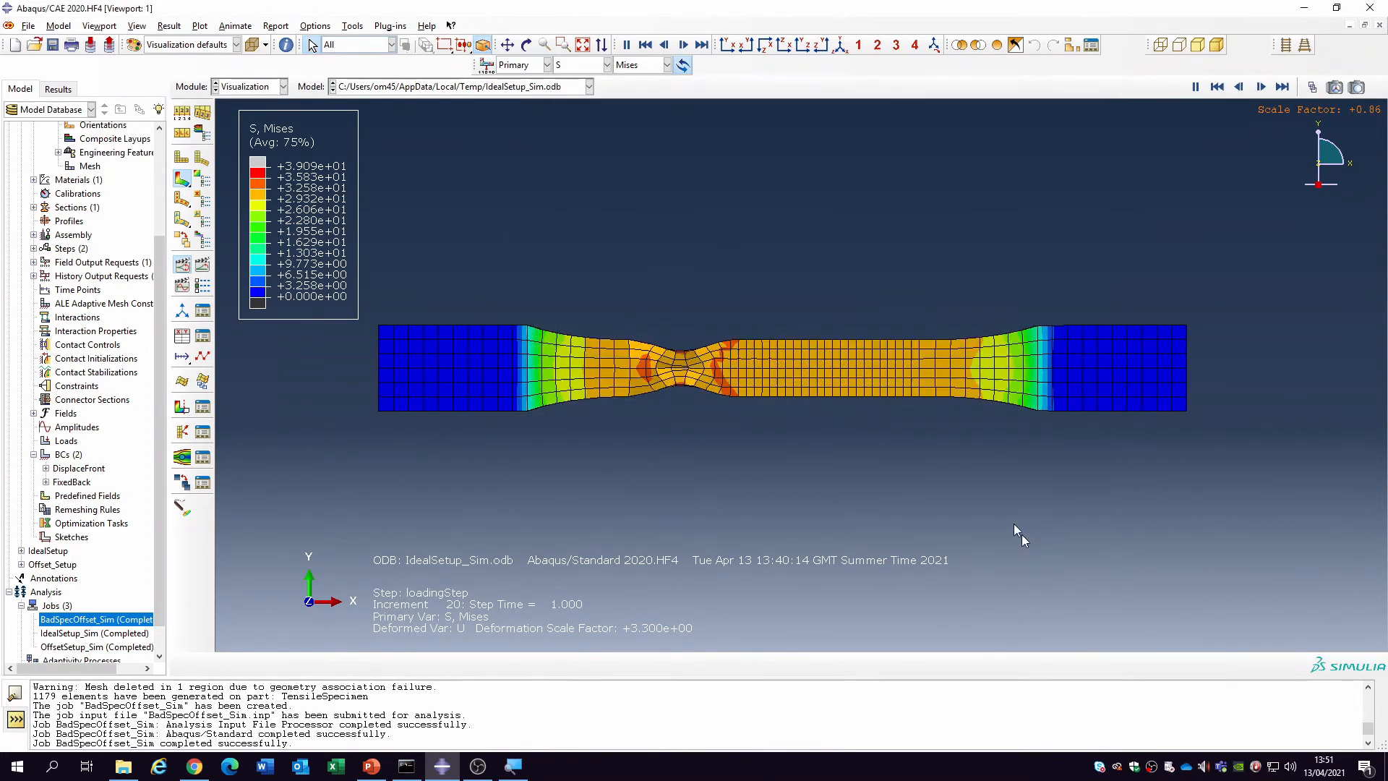
Make OffsetSetup_Sim.odb the current output database and plot its Mises stress contours on the deformed shape.
left_click(560, 89)
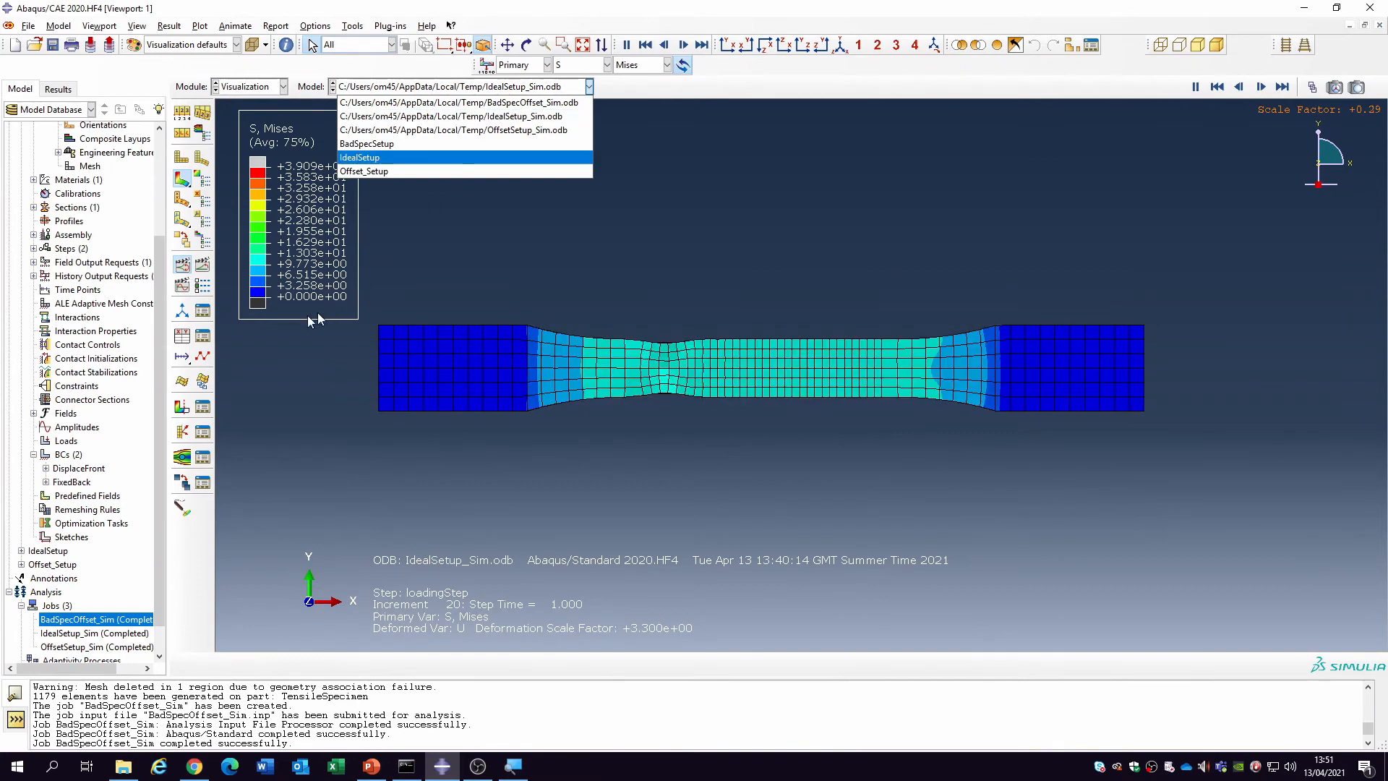
left_click(180, 267)
left_click(533, 88)
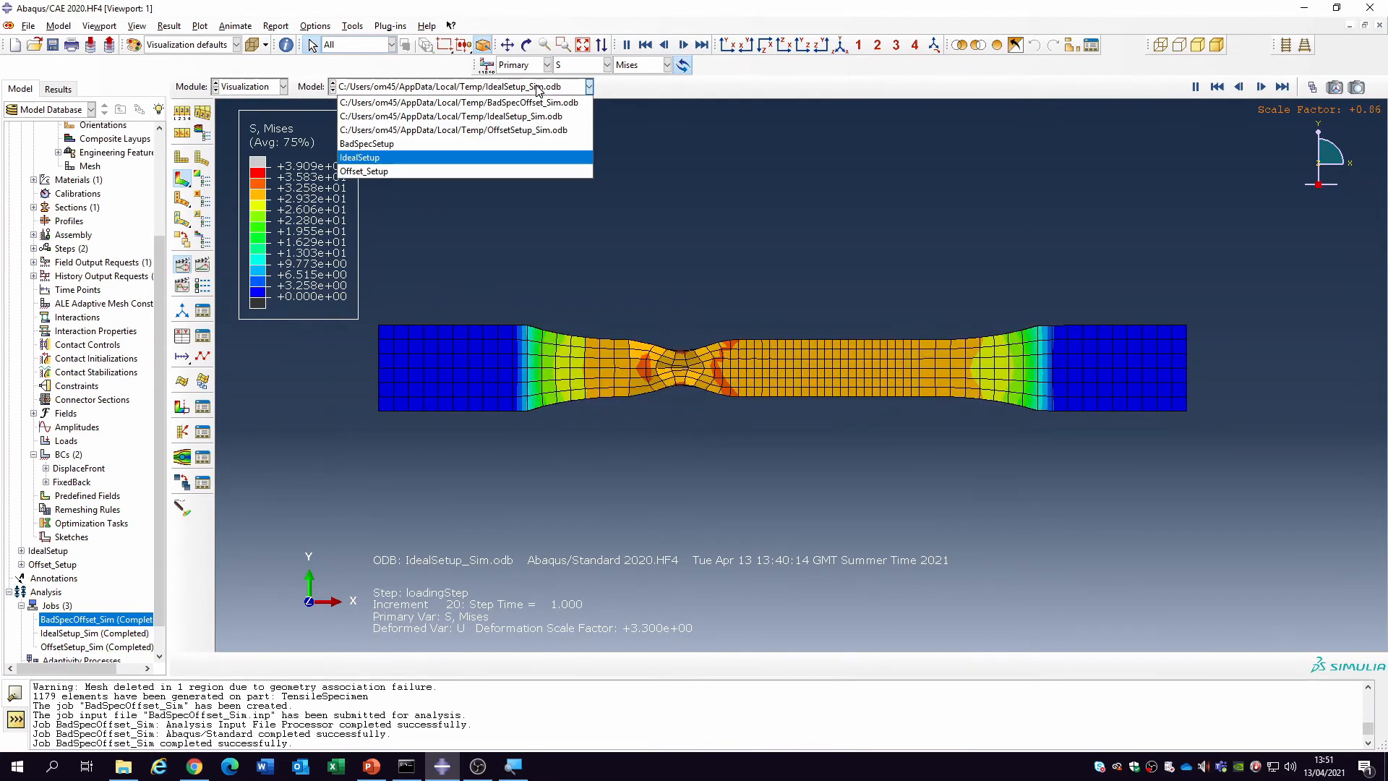
left_click(536, 129)
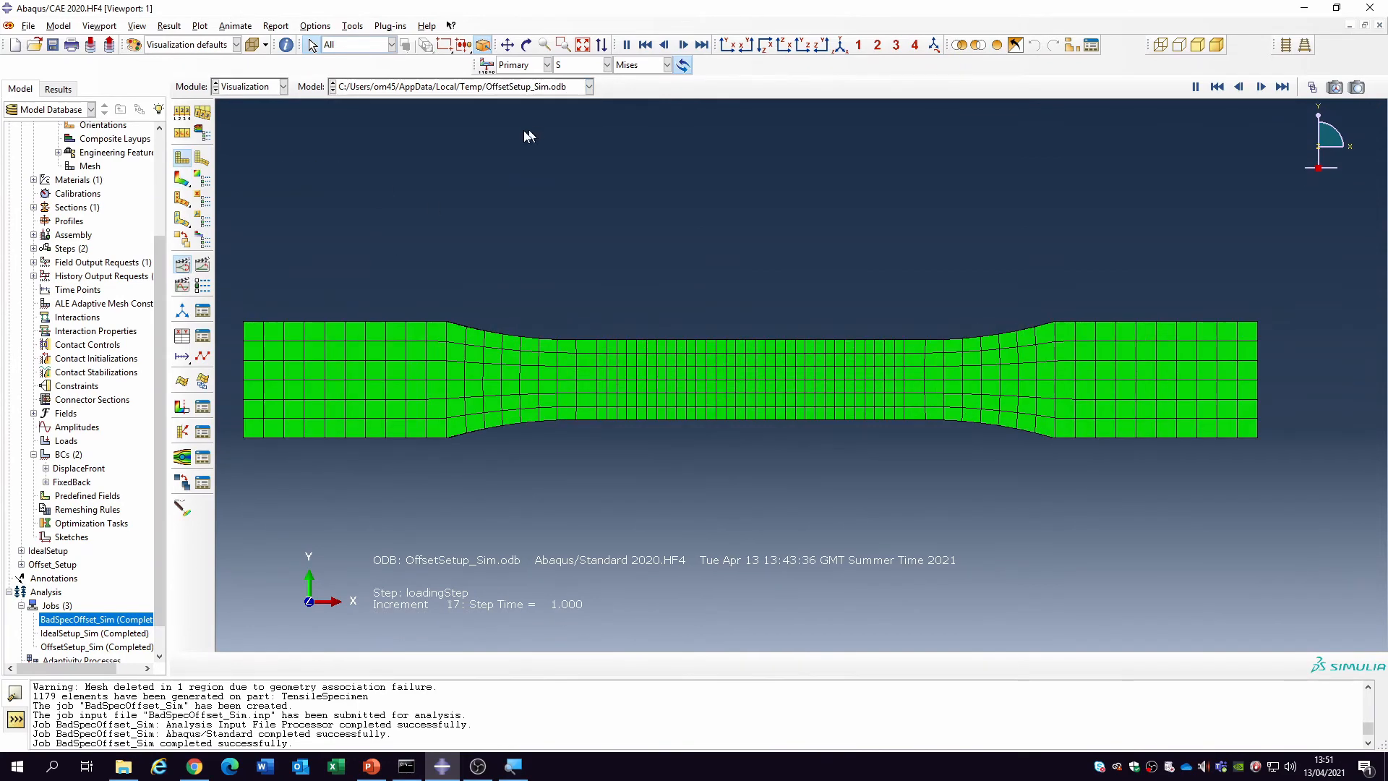
left_click(182, 178)
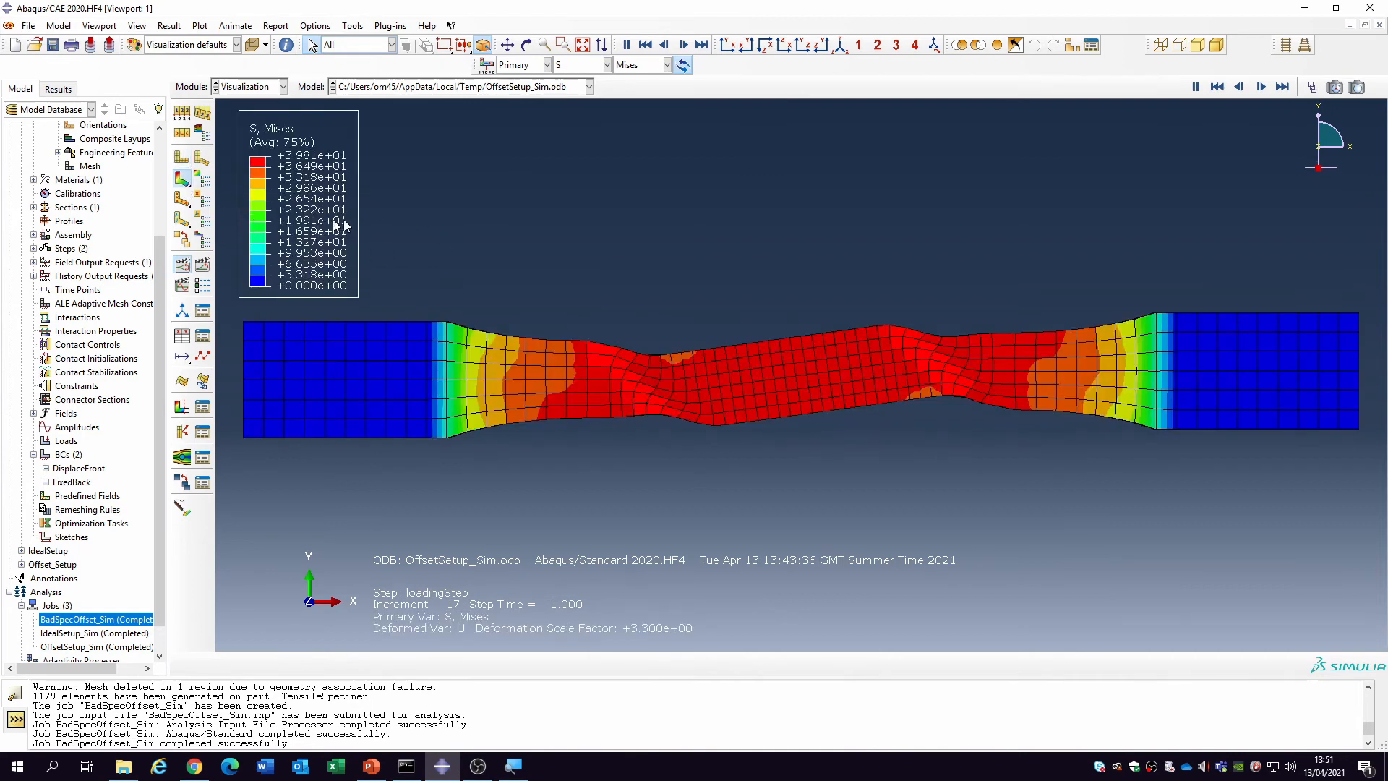
In the offset simulation's history output, select the E11 strain components of GAUGESECTIONSET elements 1 to 558.
left_click(165, 26)
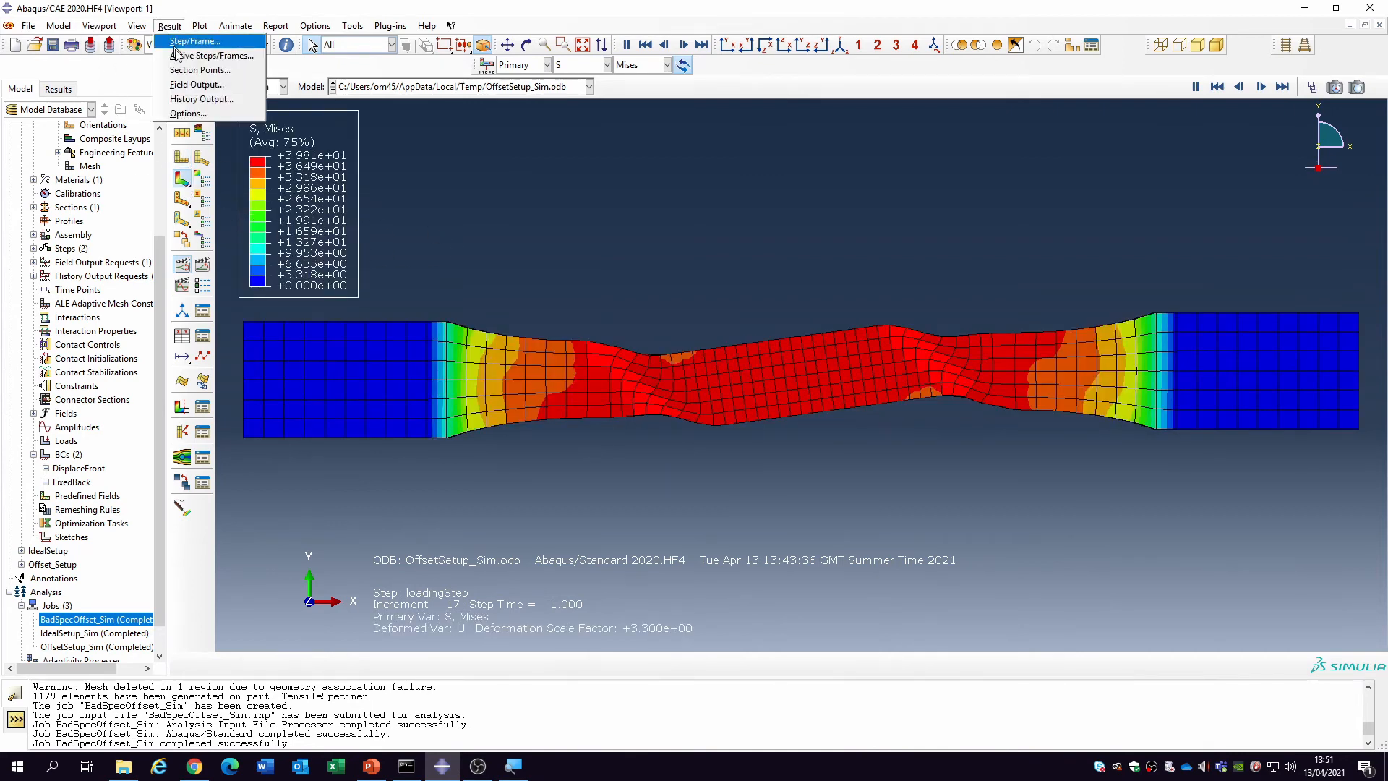
left_click(192, 92)
scroll(688, 417, "down", 2)
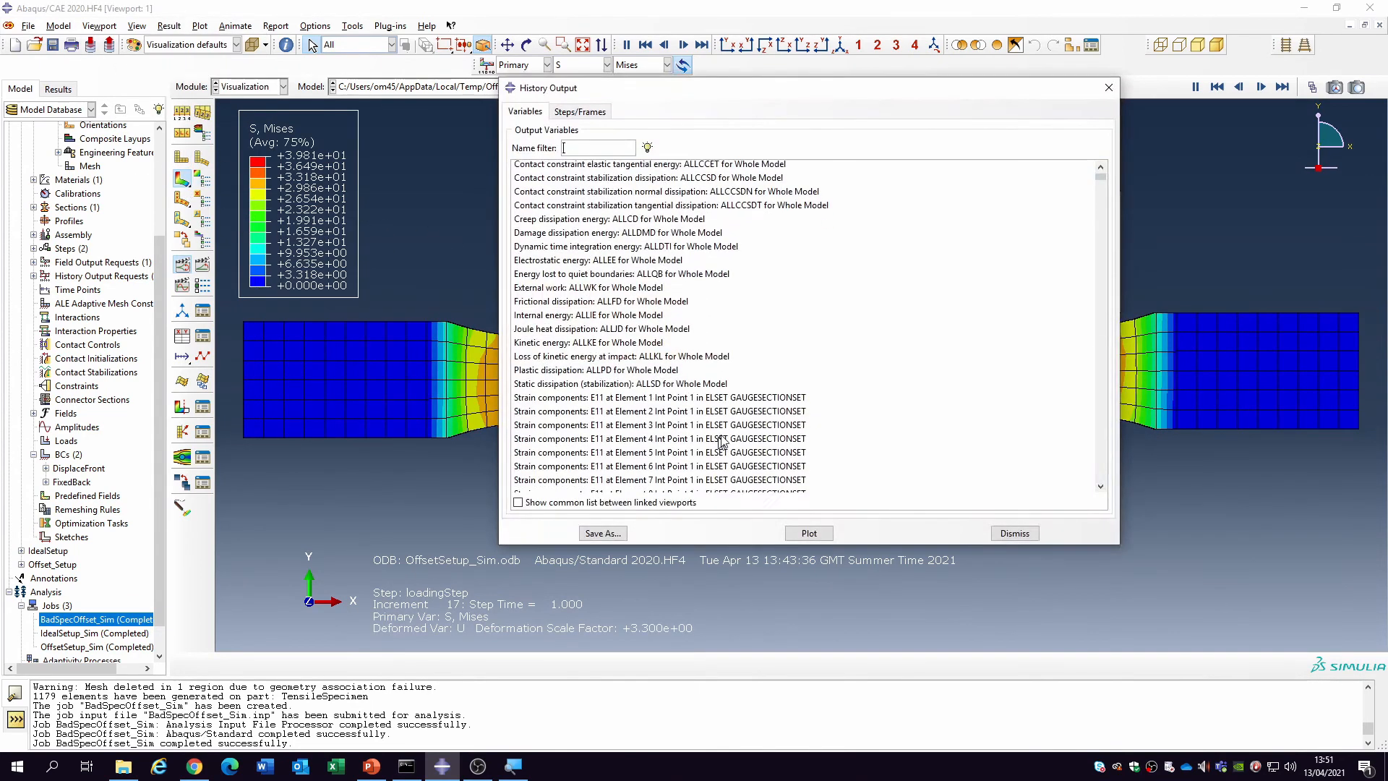
left_click(792, 373)
left_click_drag(1103, 182, 1102, 313)
scroll(851, 393, "down", 8)
scroll(853, 400, "down", 7)
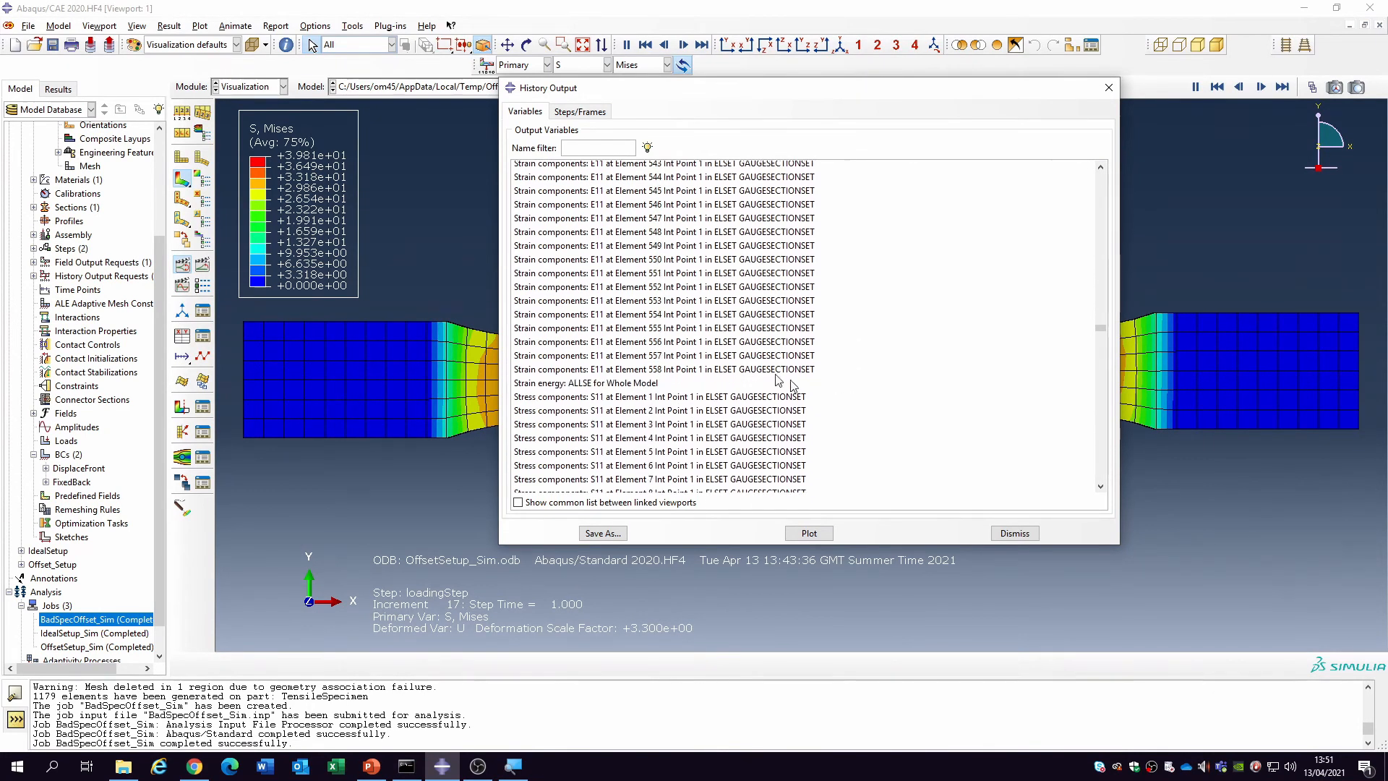
left_click(714, 368, "shift")
Save the average of the selected E11 strain histories as XY data named OffsetE11.
left_click(600, 533)
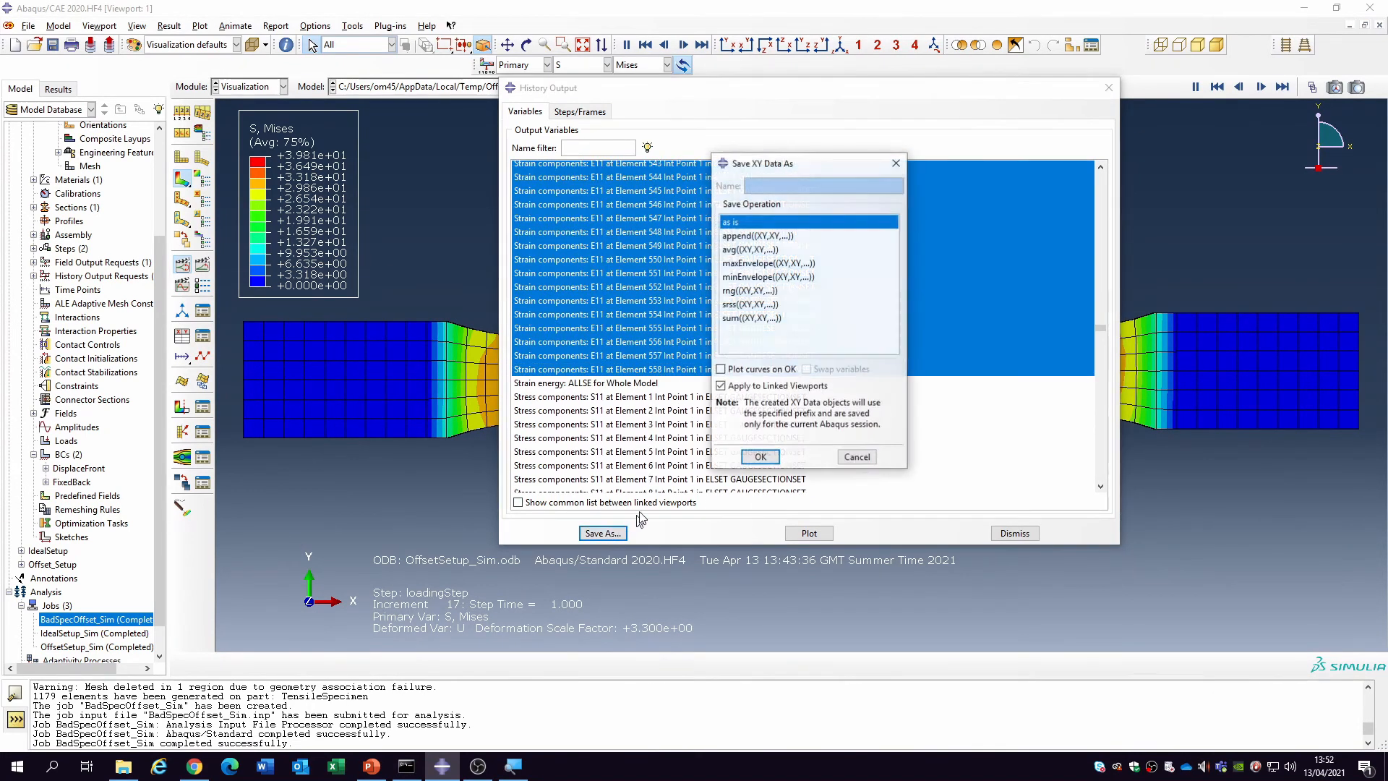
left_click(754, 250)
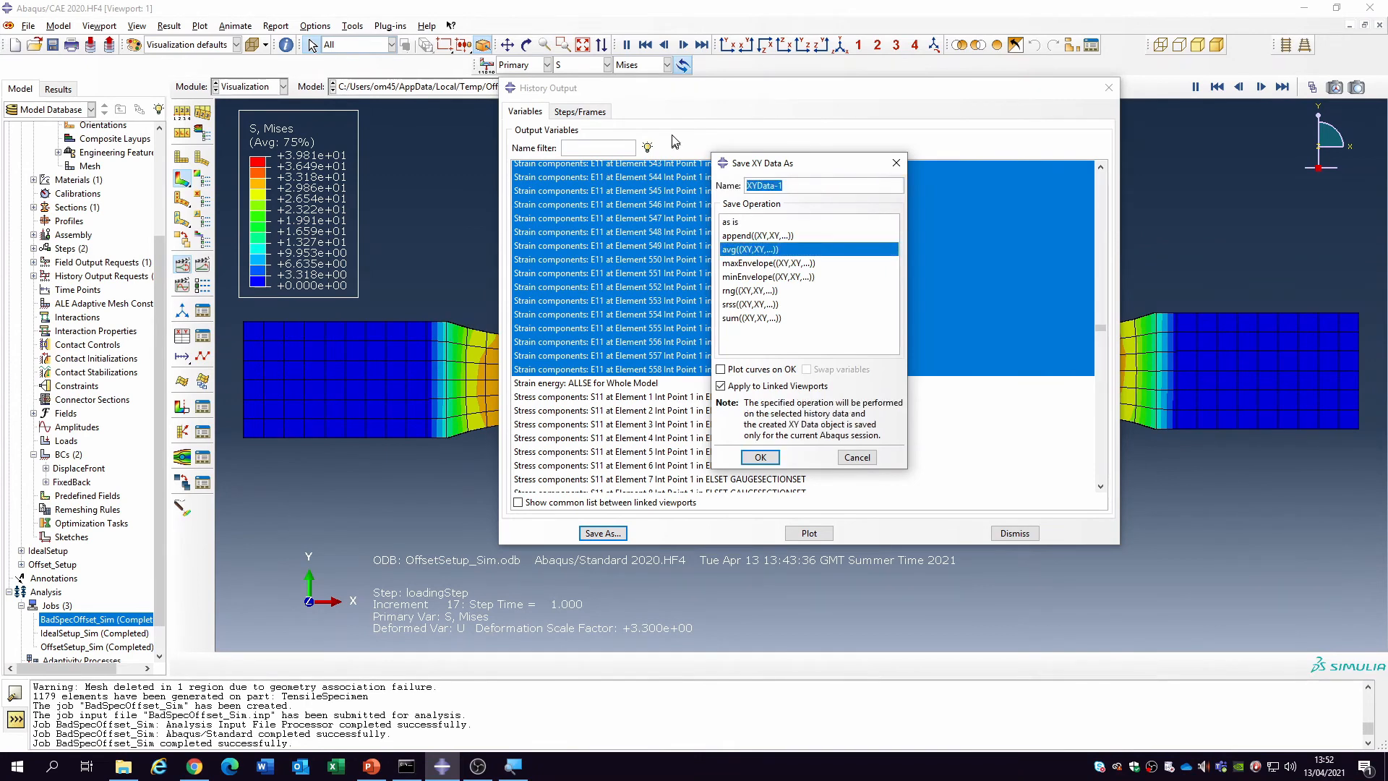
type("OffsetE11")
left_click(760, 457)
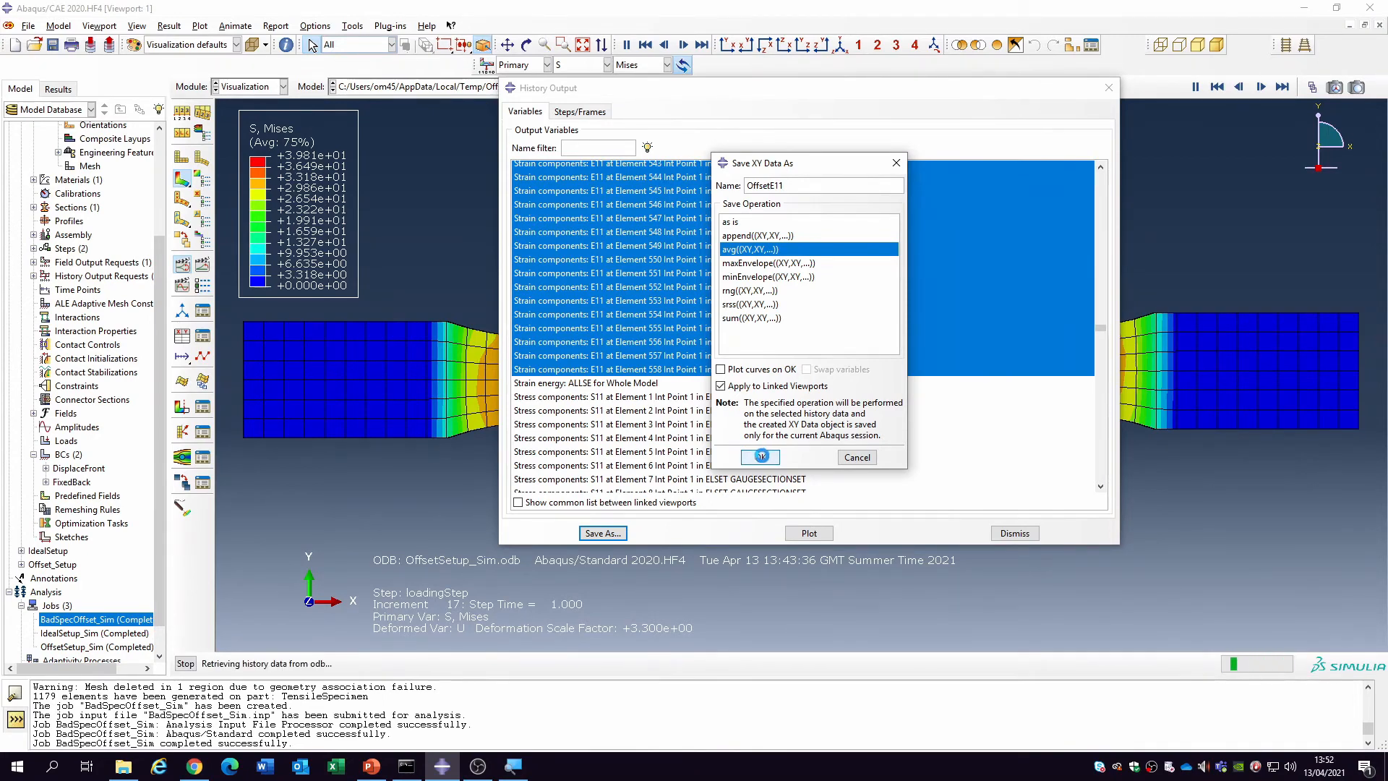
Save the average of the S11 stress histories for GAUGESECTIONSET elements 1 to 558 as OffsetS11, and close the history output.
left_click(726, 397)
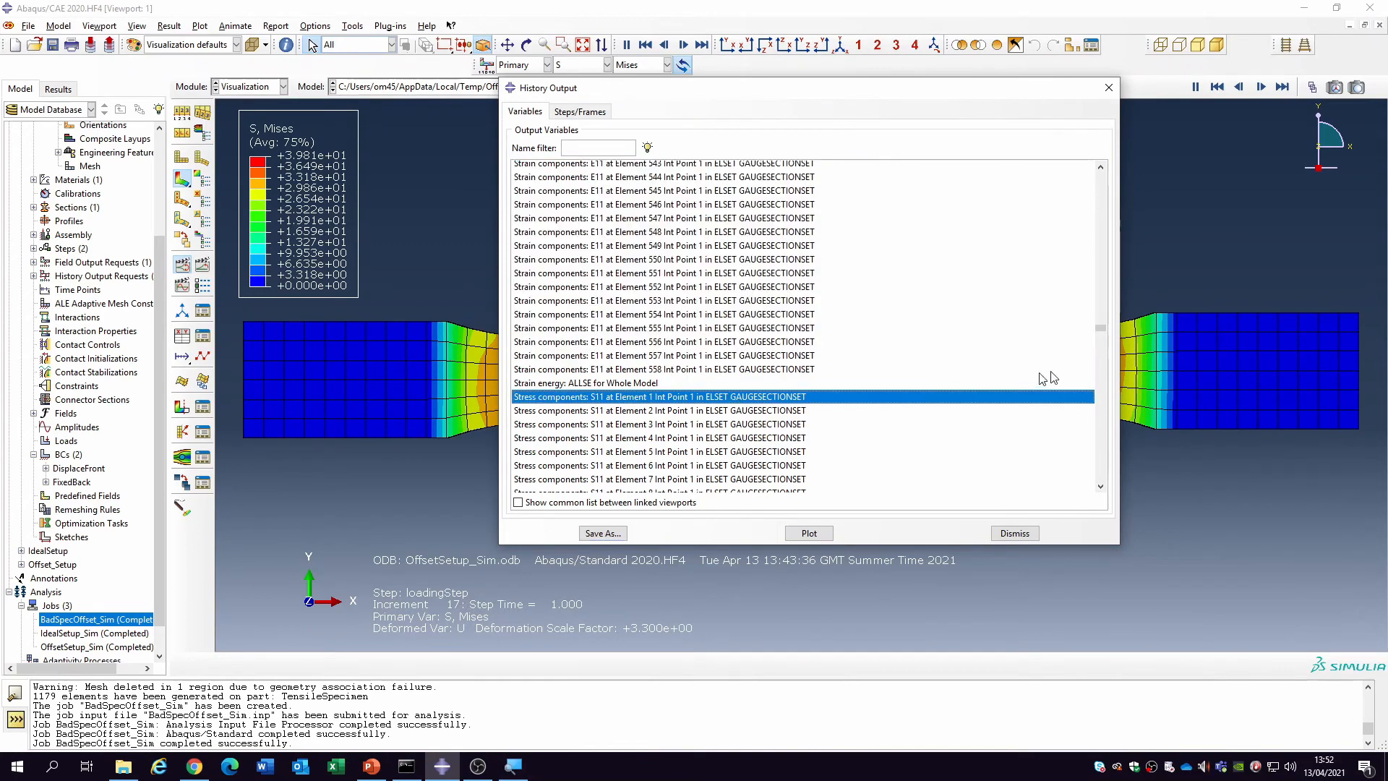
left_click_drag(1101, 327, 1105, 494)
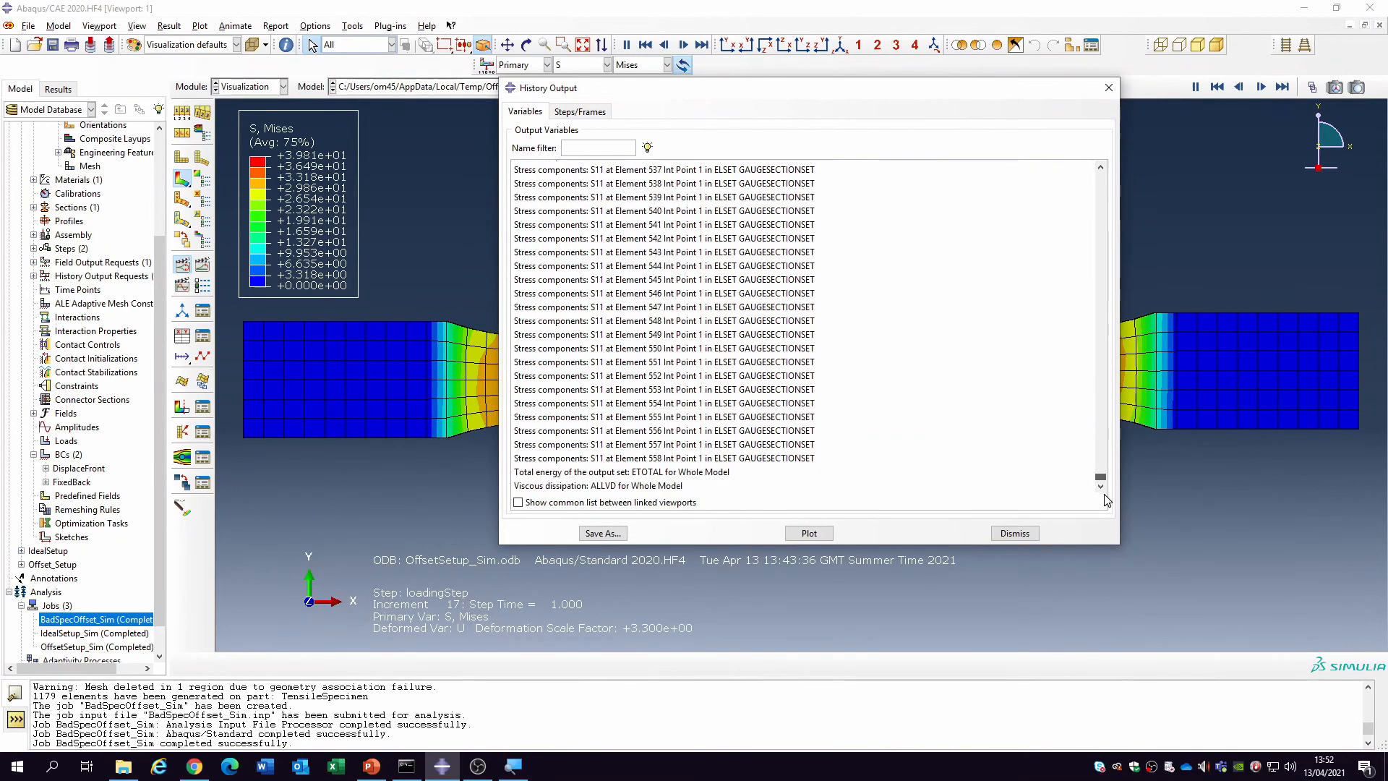
left_click(755, 458, "shift")
left_click(603, 533)
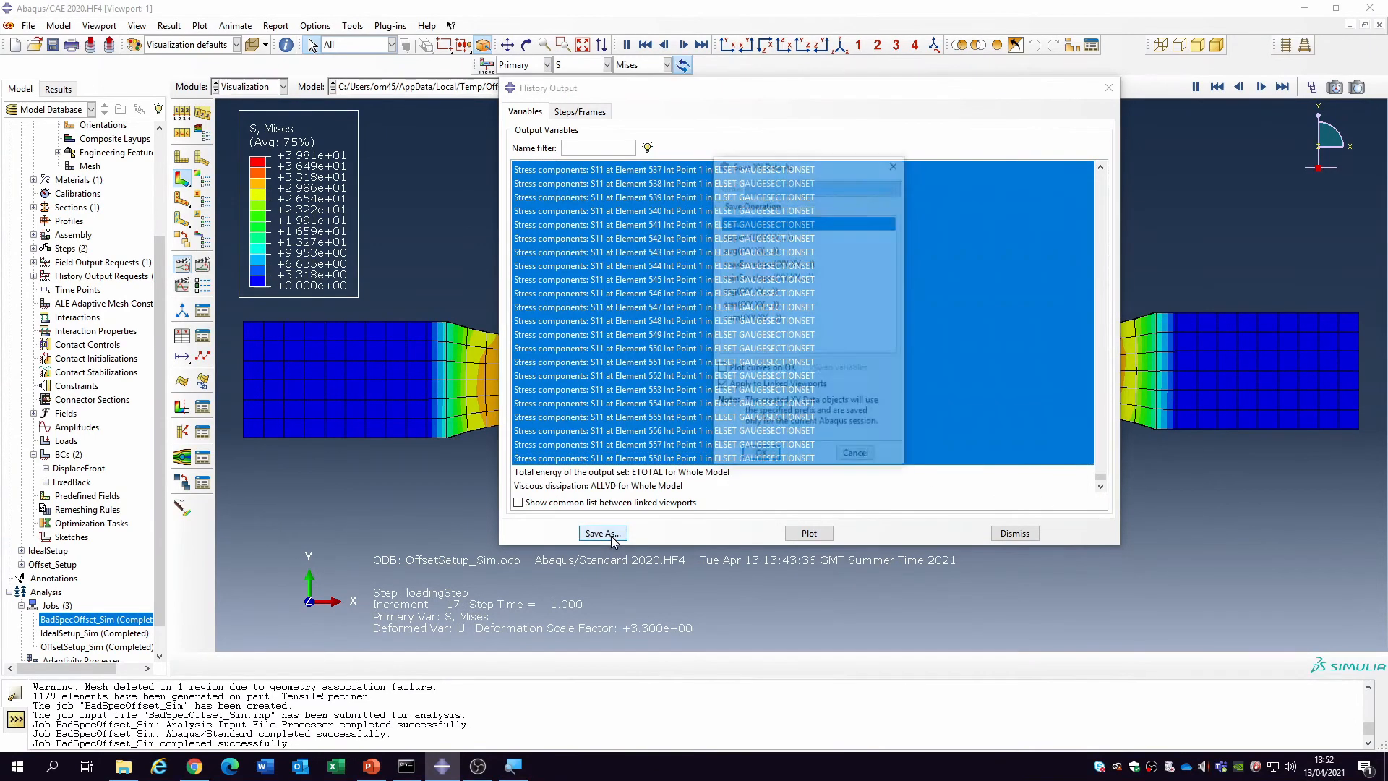
left_click(751, 249)
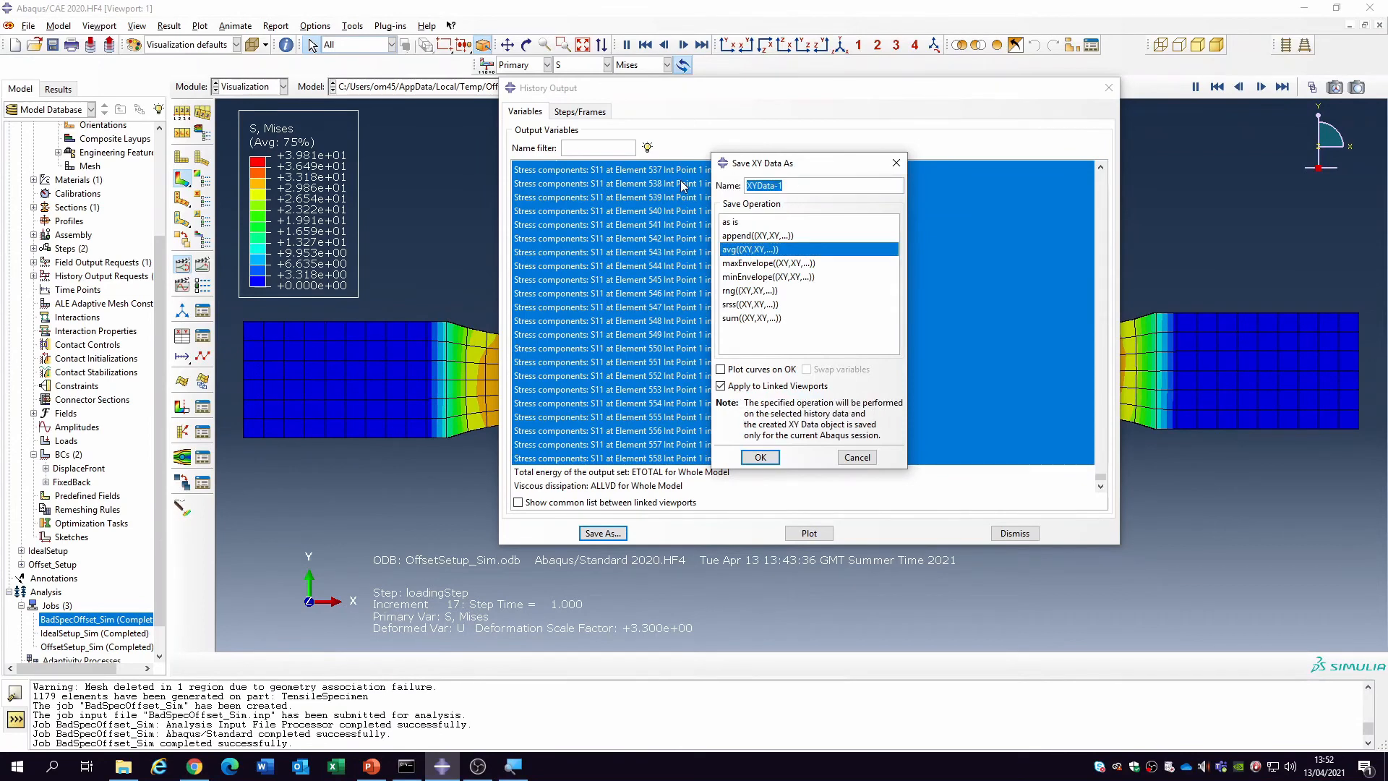
type("S")
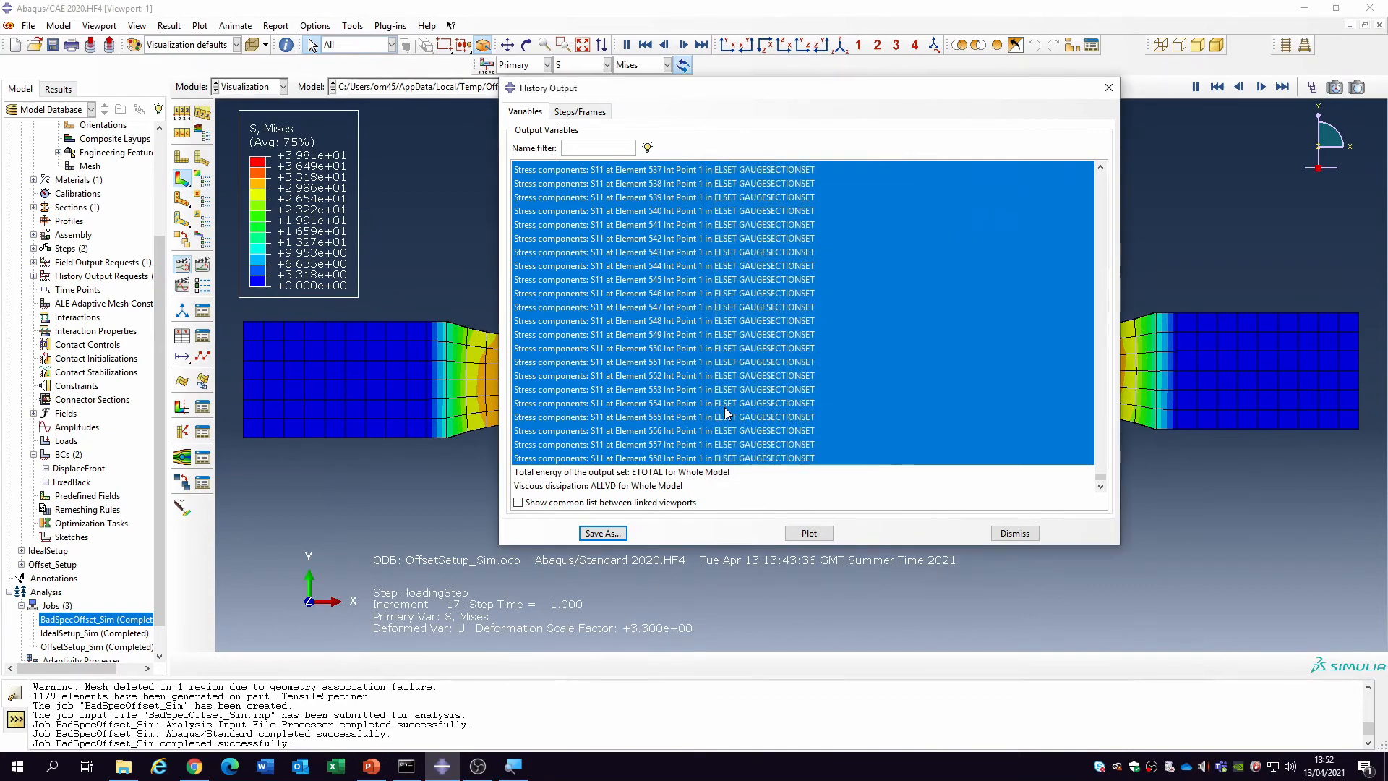
left_click(1015, 533)
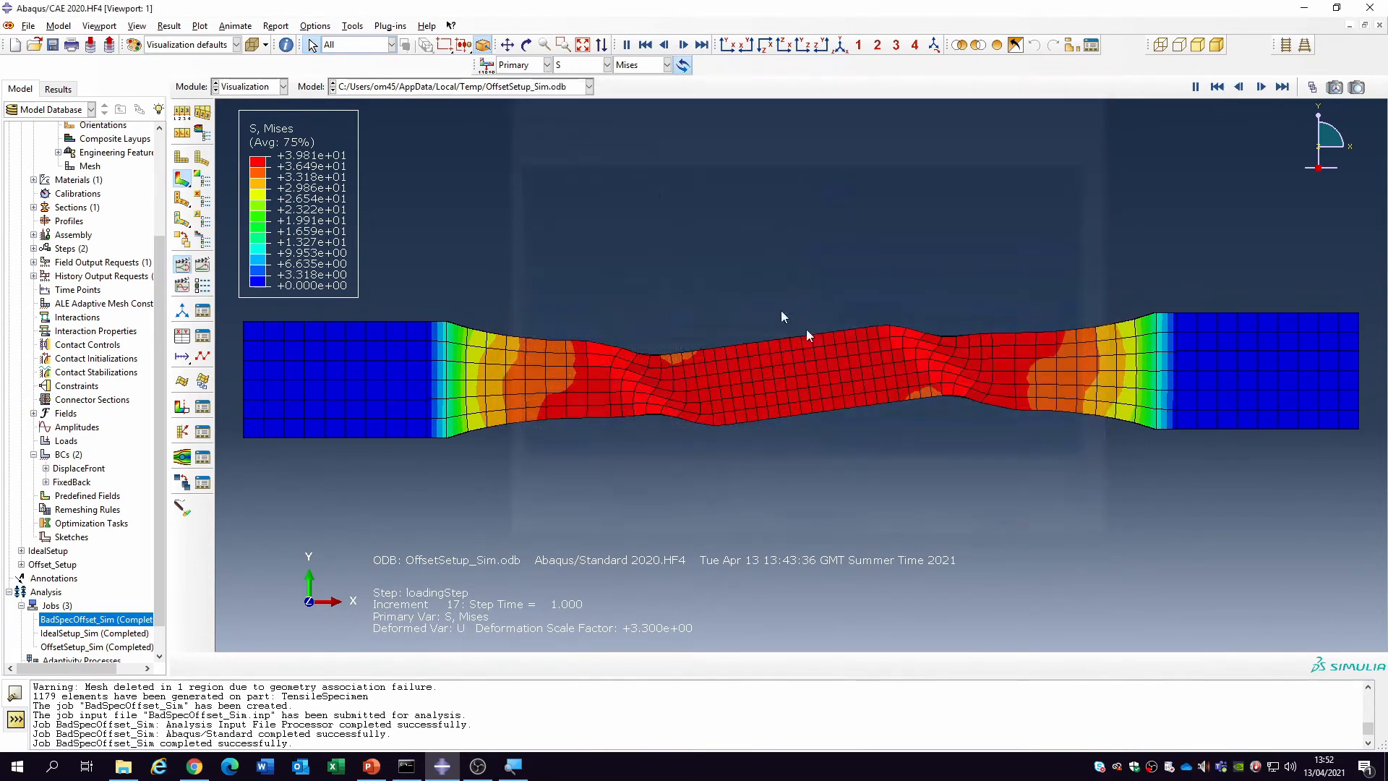
Make BadSpecOffset_Sim.odb the current output database and plot its Mises stress contours on the deformed shape.
left_click(538, 88)
left_click(526, 102)
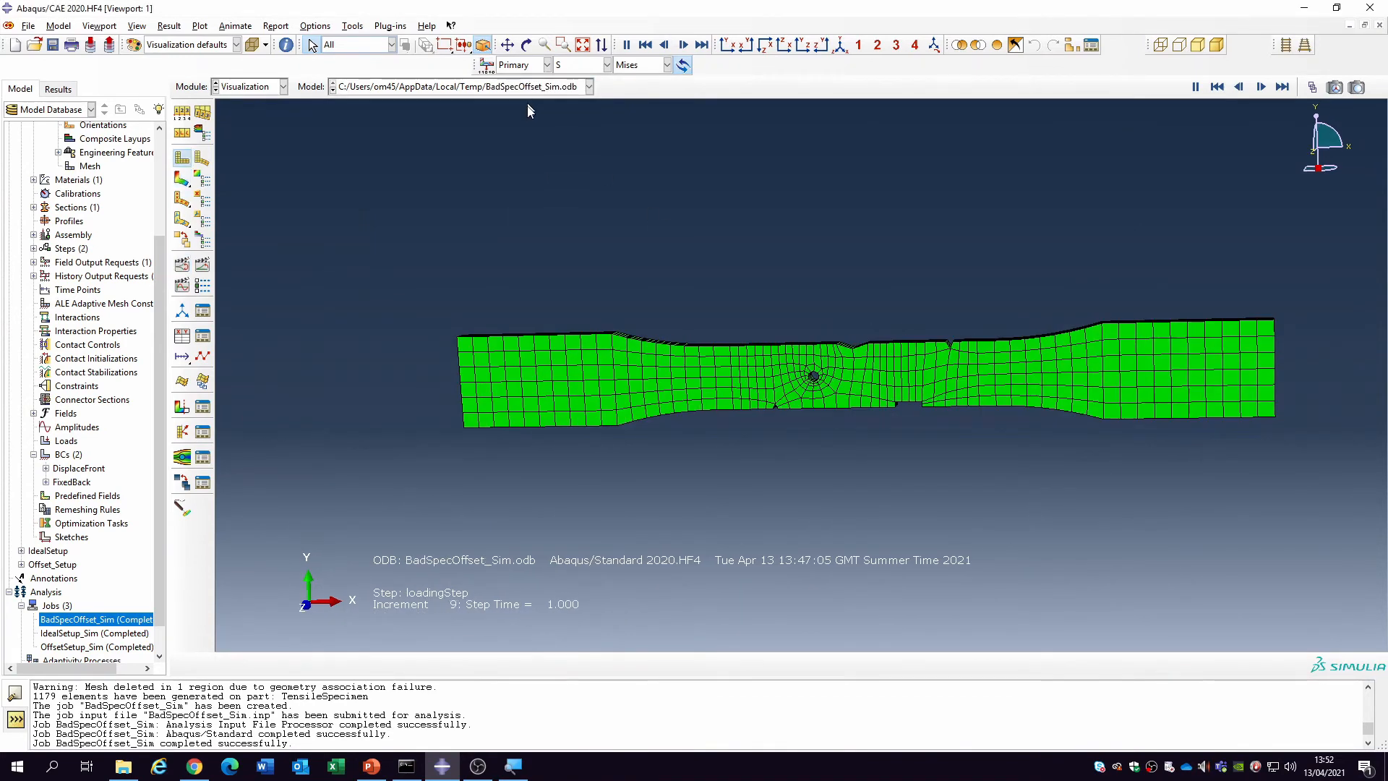
left_click(181, 181)
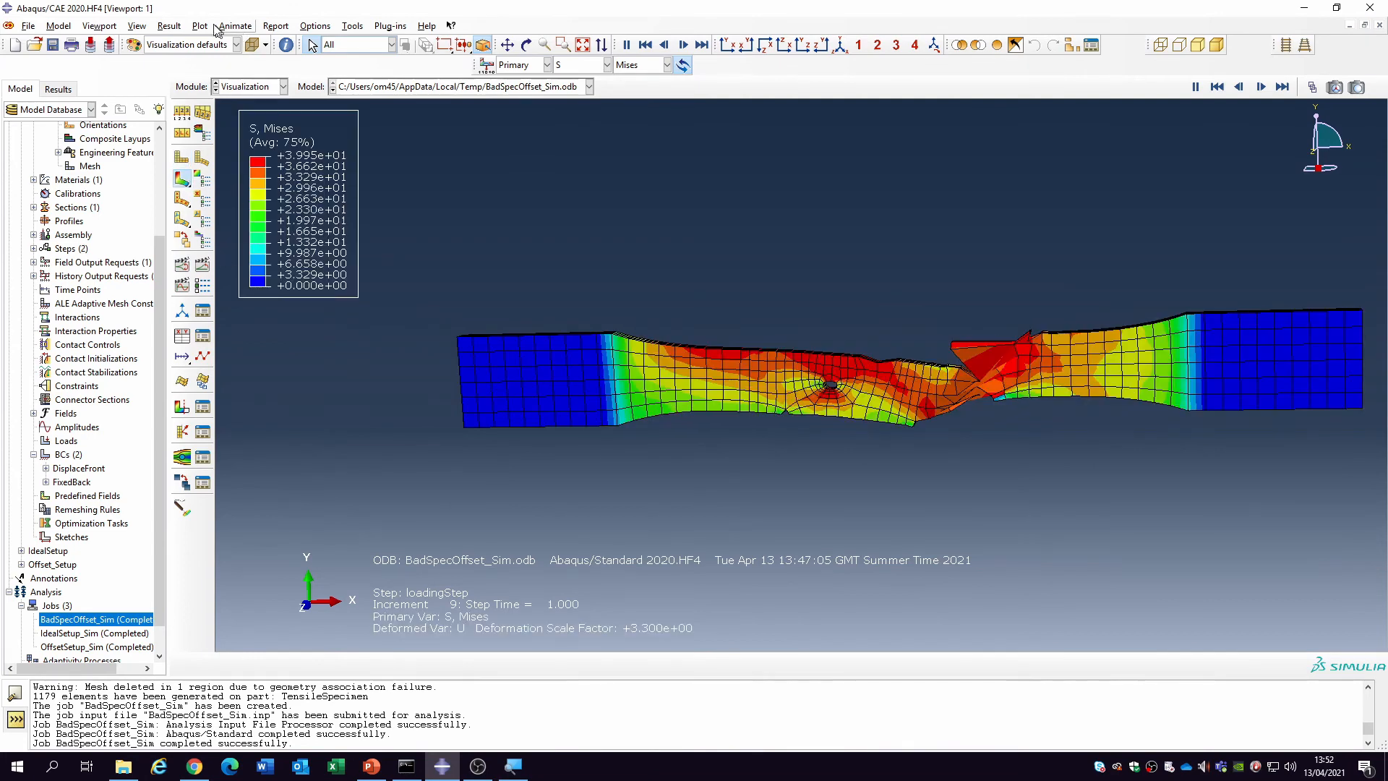
In the defective specimen's history output, select the E11 strain components of GAUGESECTIONSET elements 1 to 531.
left_click(169, 26)
left_click(189, 99)
left_click(724, 458)
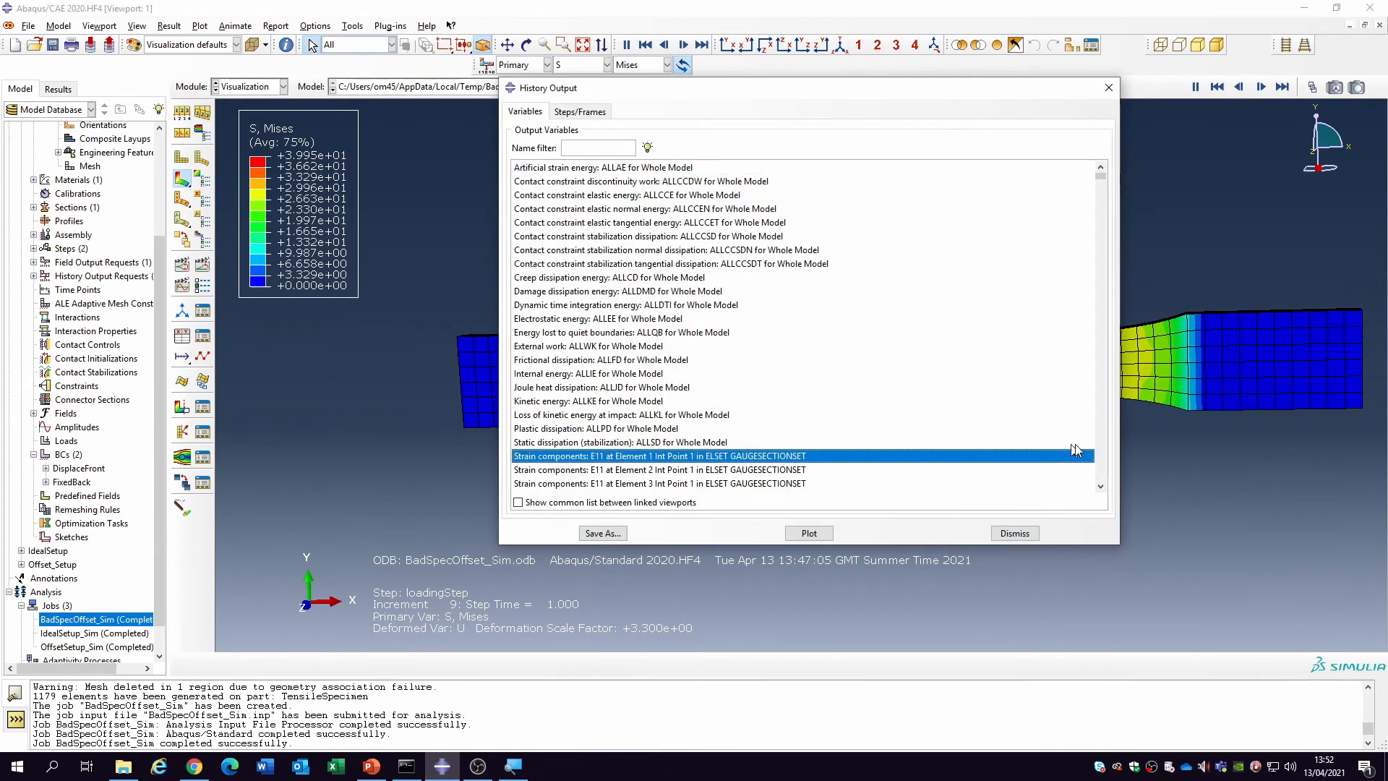
left_click_drag(1106, 206, 1097, 351)
scroll(799, 318, "up", 15)
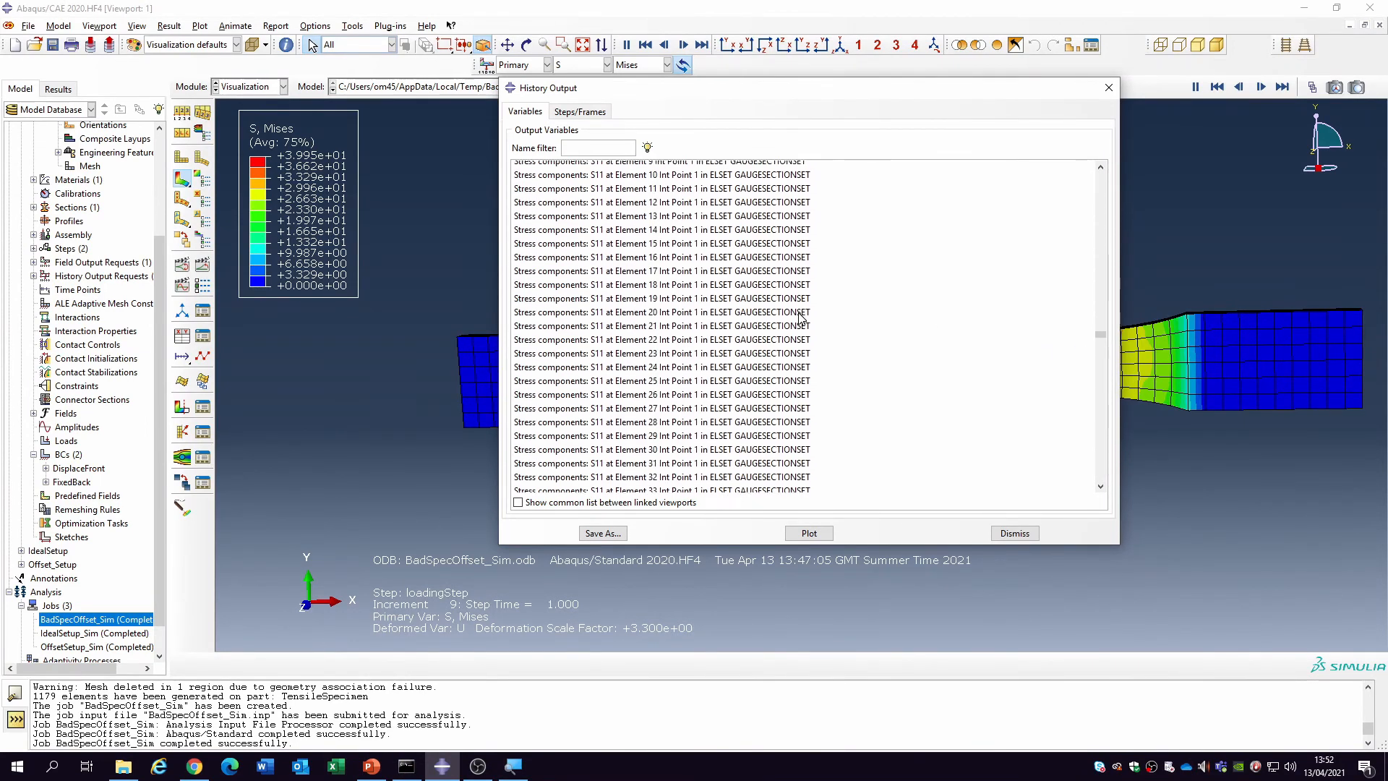
scroll(800, 318, "up", 4)
left_click(691, 233)
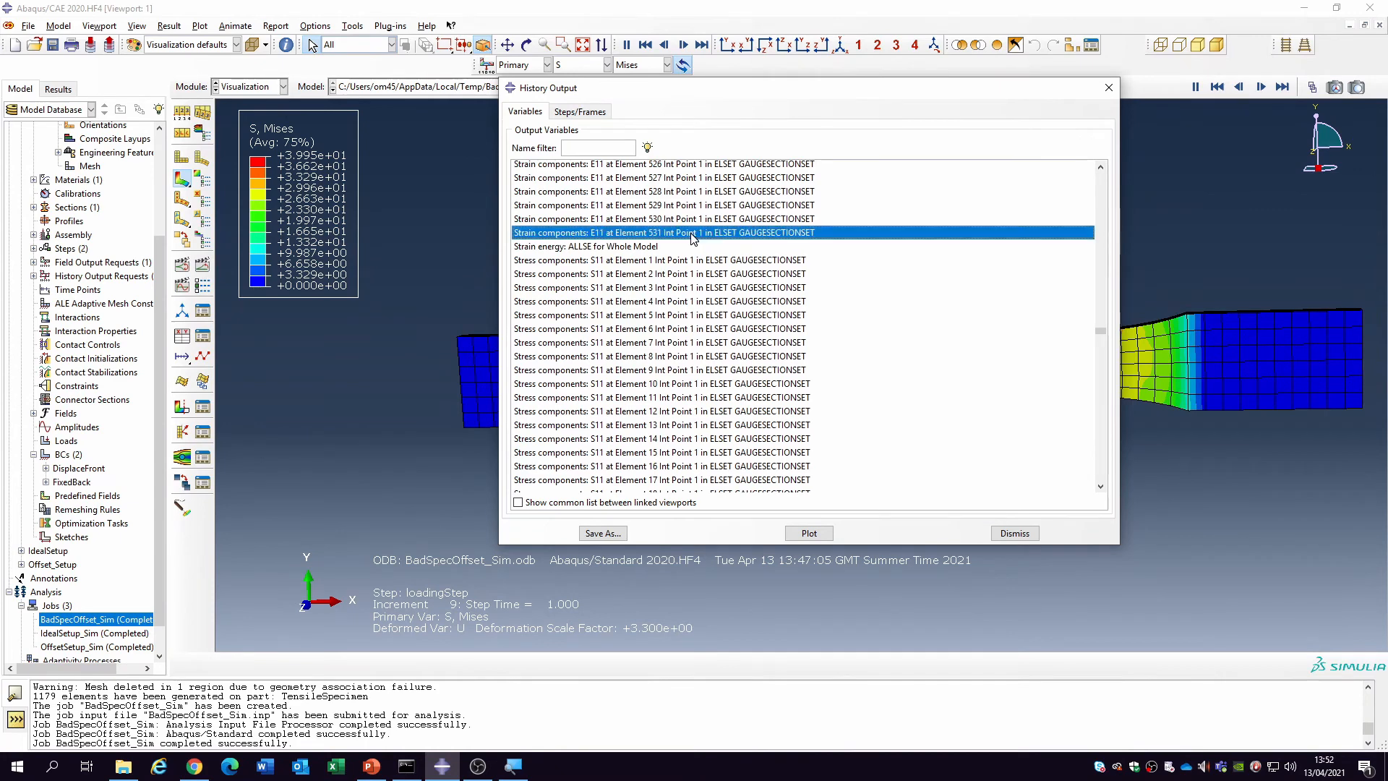
left_click_drag(1100, 334, 1100, 177)
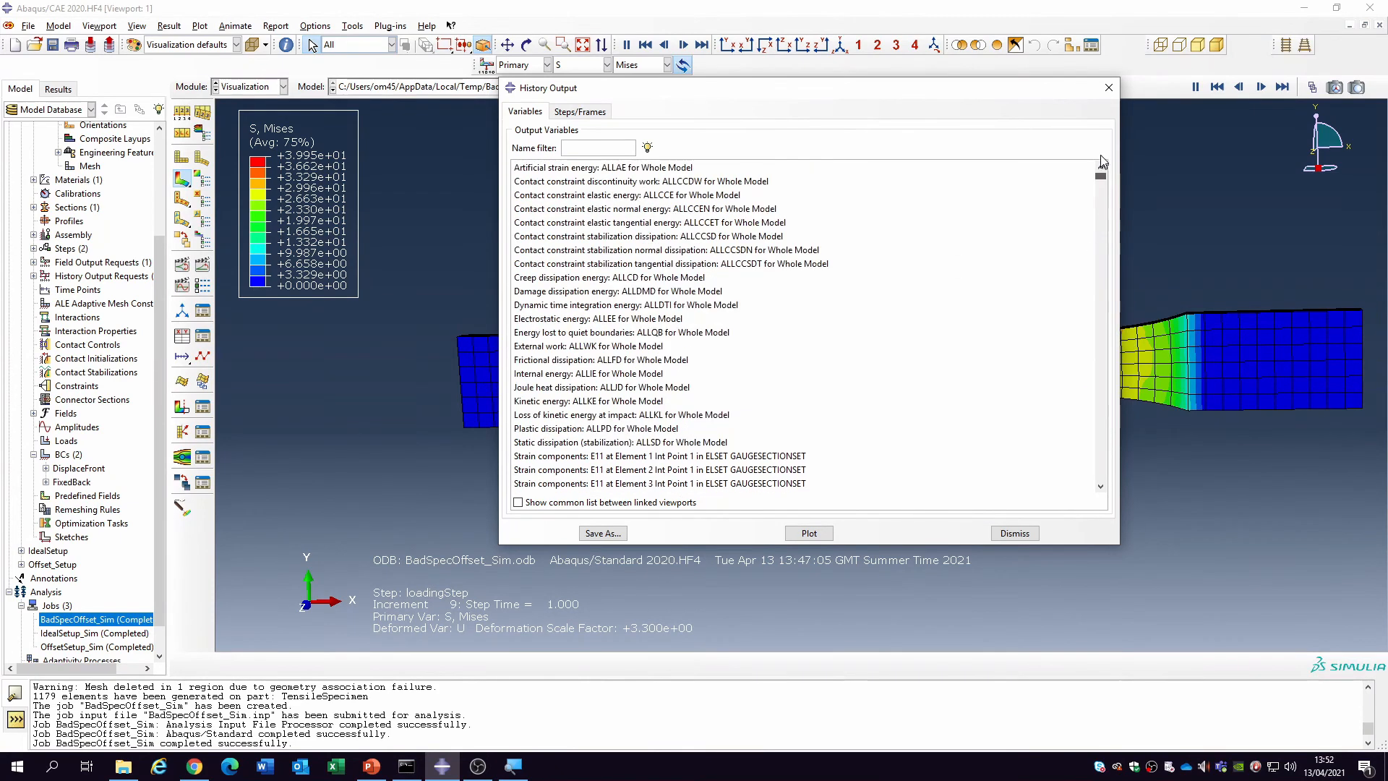
left_click(690, 457, "shift")
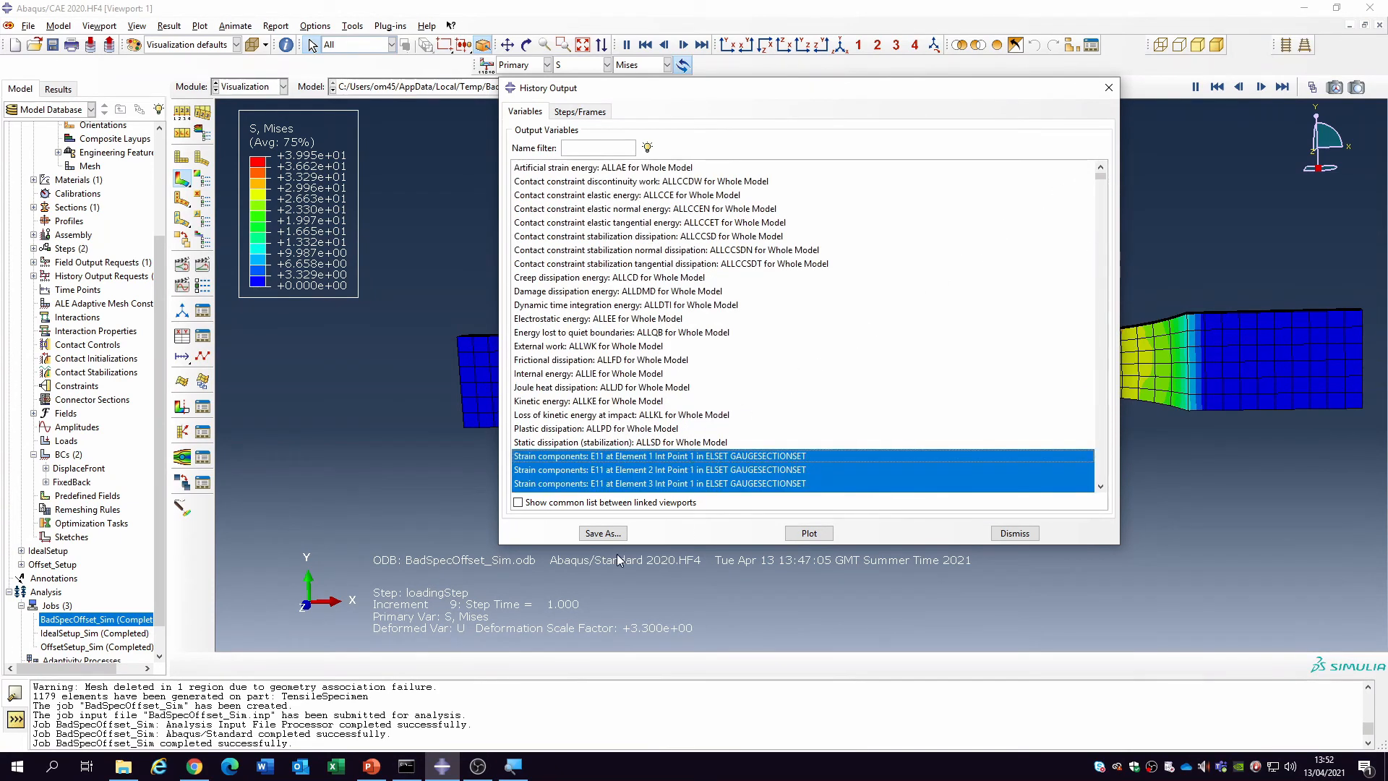
Save the average of the selected E11 strain histories as XY data named BadSpecE11.
left_click(605, 532)
left_click(749, 249)
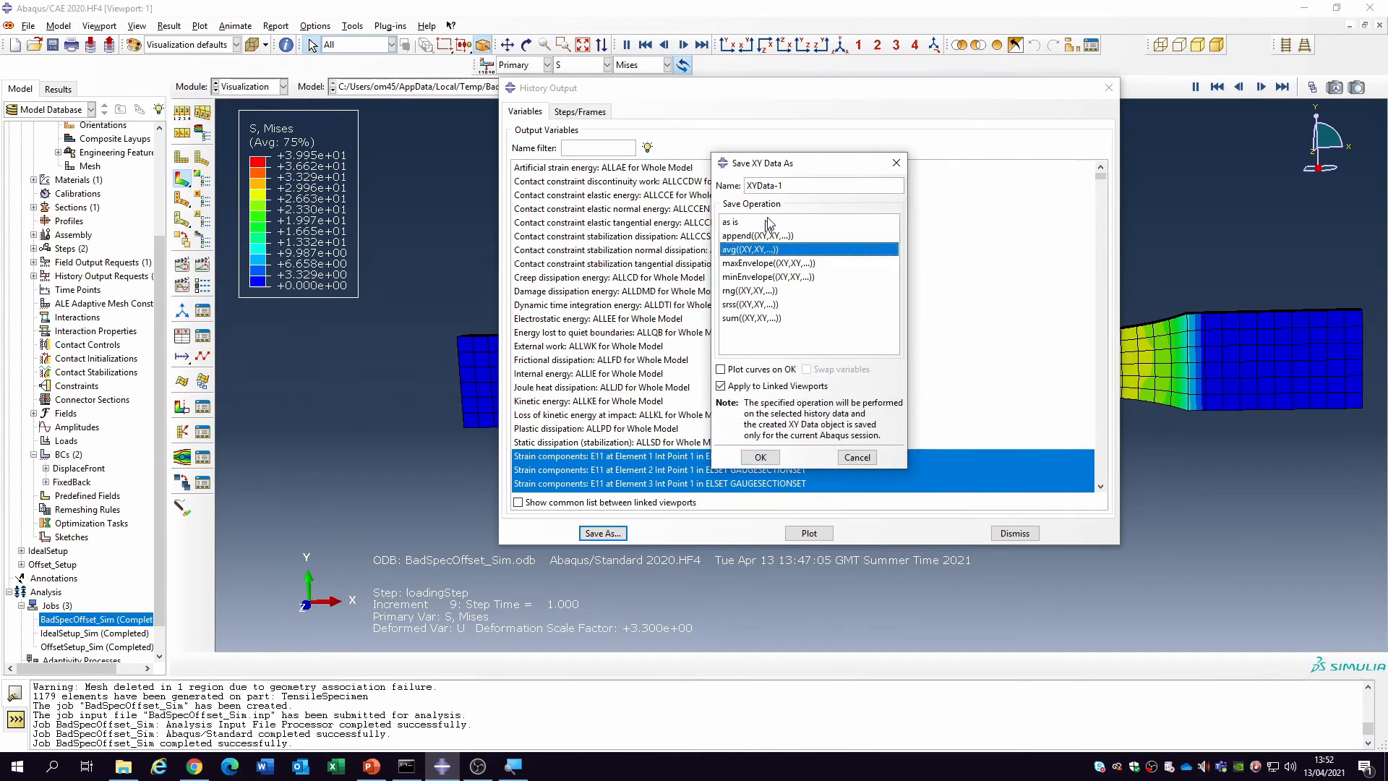
type("O")
type("adSpecE11")
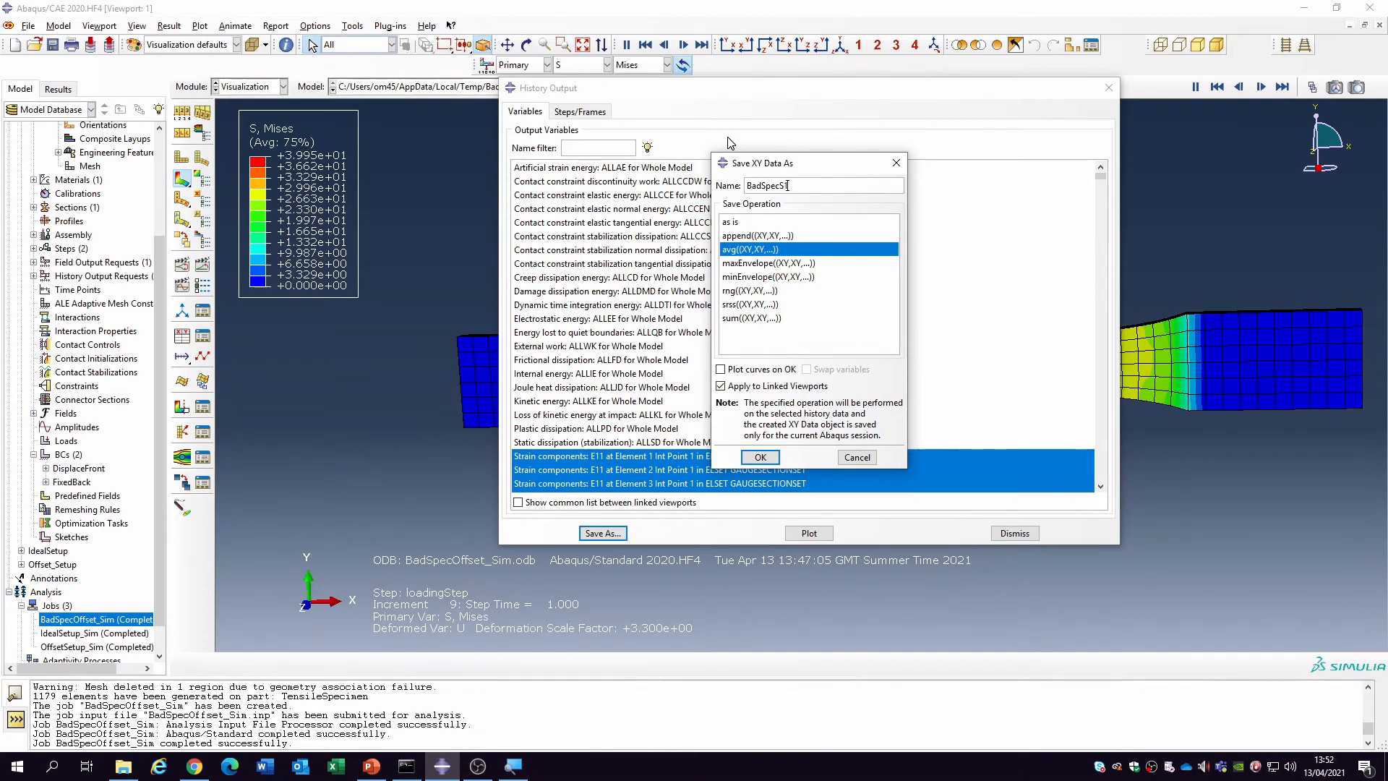
left_click(760, 457)
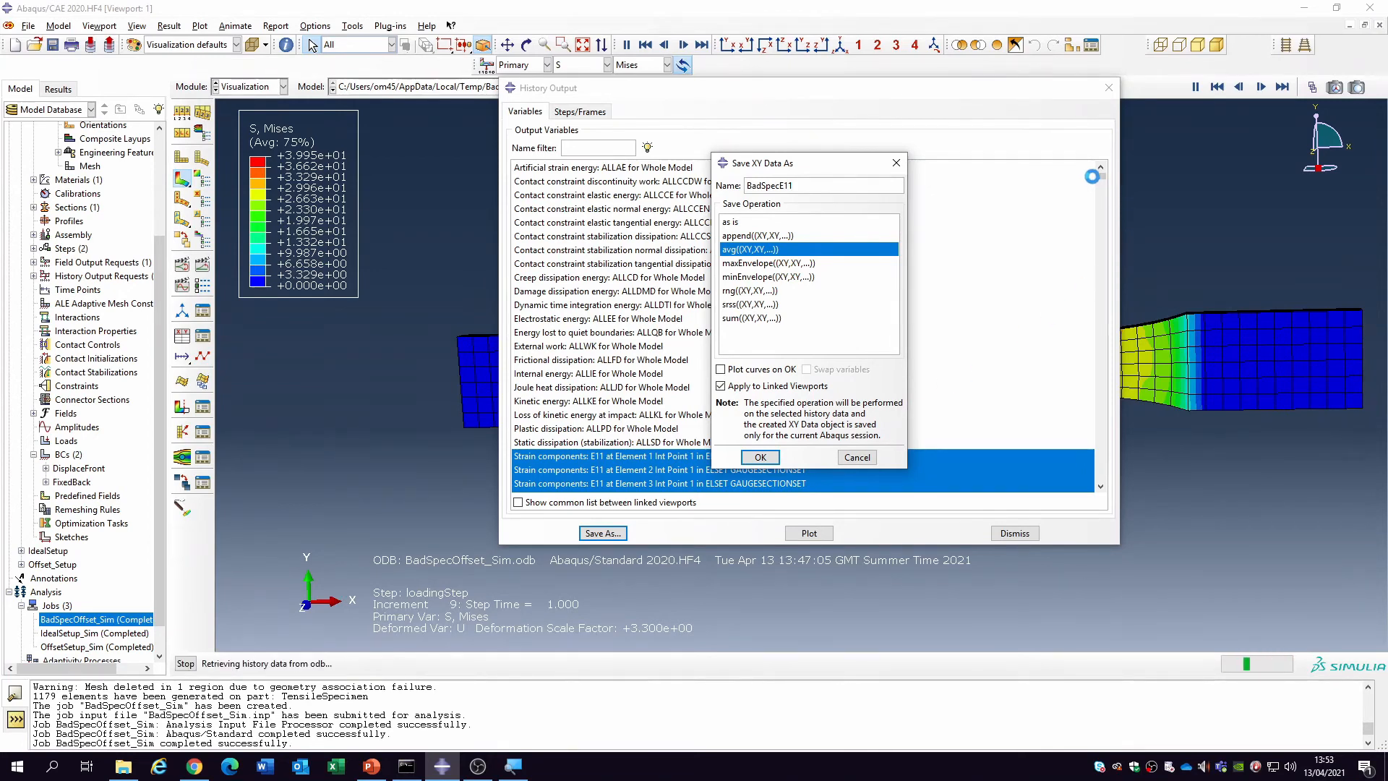
Select the S11 stress components of GAUGESECTIONSET elements 1 to 531 in the history output.
left_click_drag(1100, 175, 1124, 335)
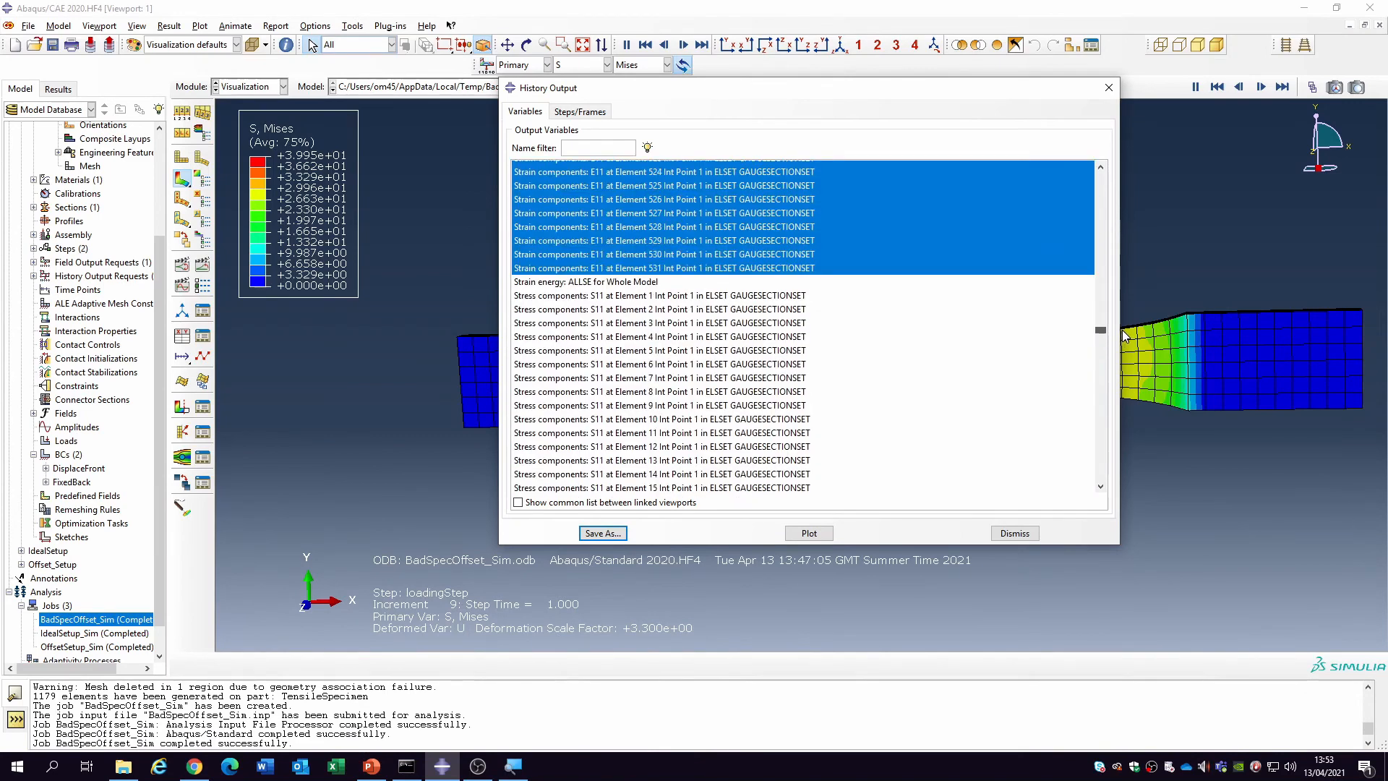
left_click(786, 297)
left_click_drag(1100, 330, 1101, 478)
left_click(721, 459, "shift")
Save the average of the selected S11 stress histories as XY data named BadSpecS11, and close the history output.
left_click(603, 533)
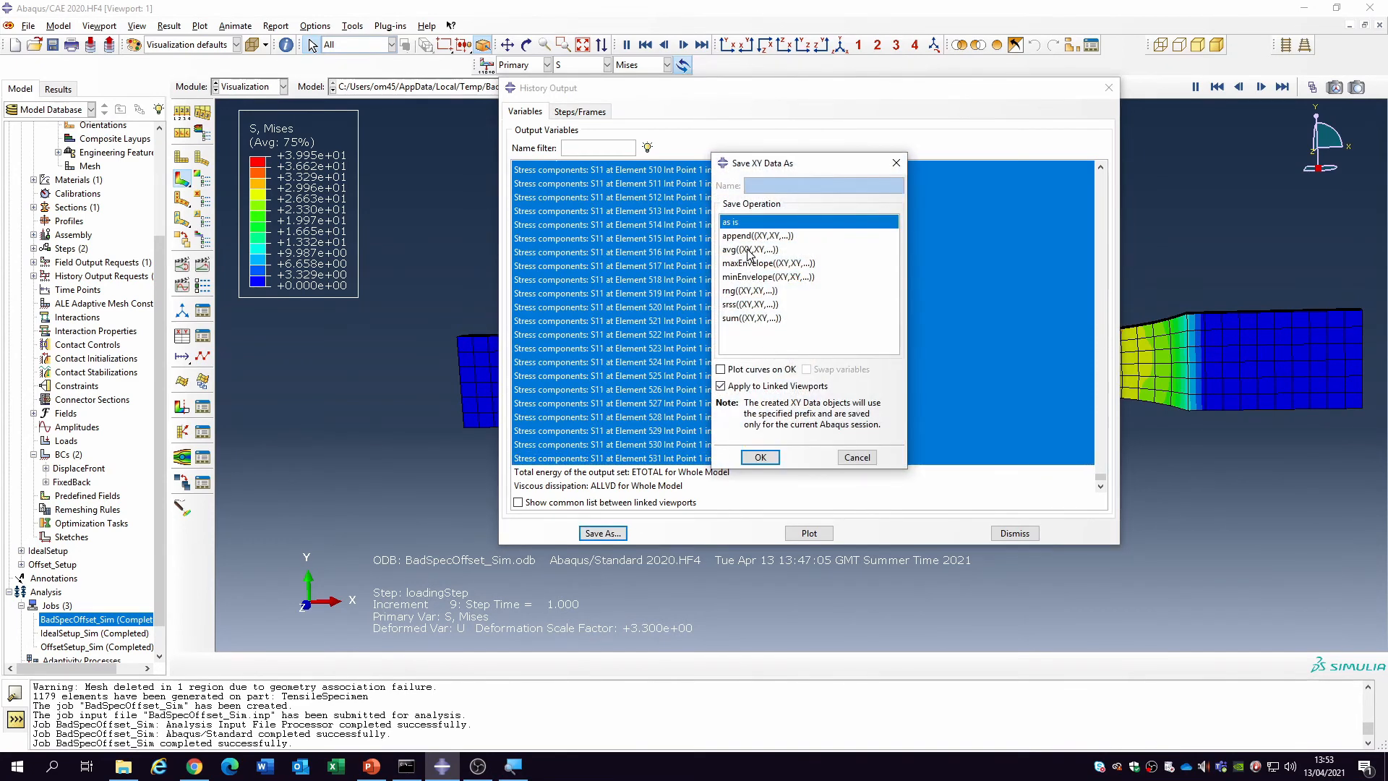
left_click(749, 250)
left_click_drag(793, 190, 748, 186)
type("BadSpec")
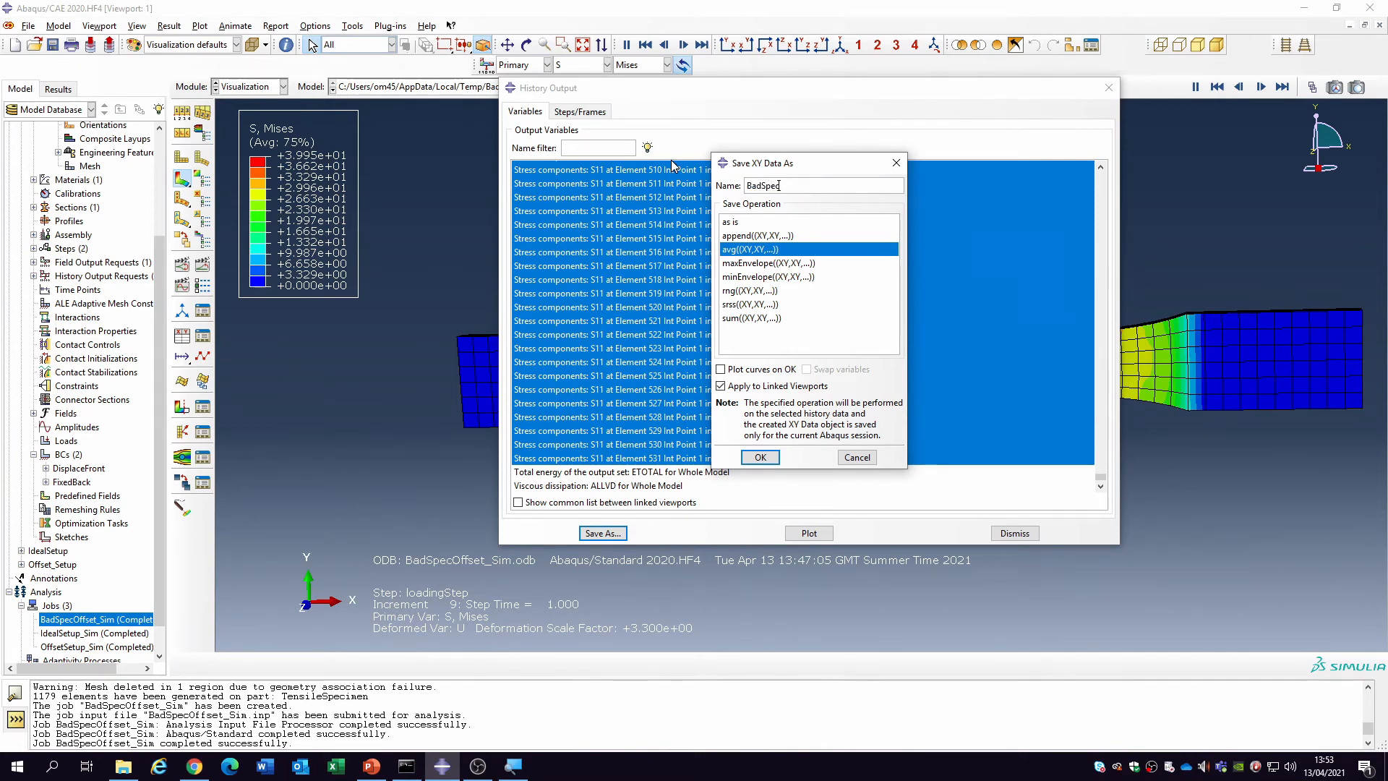
type("S11")
left_click(761, 459)
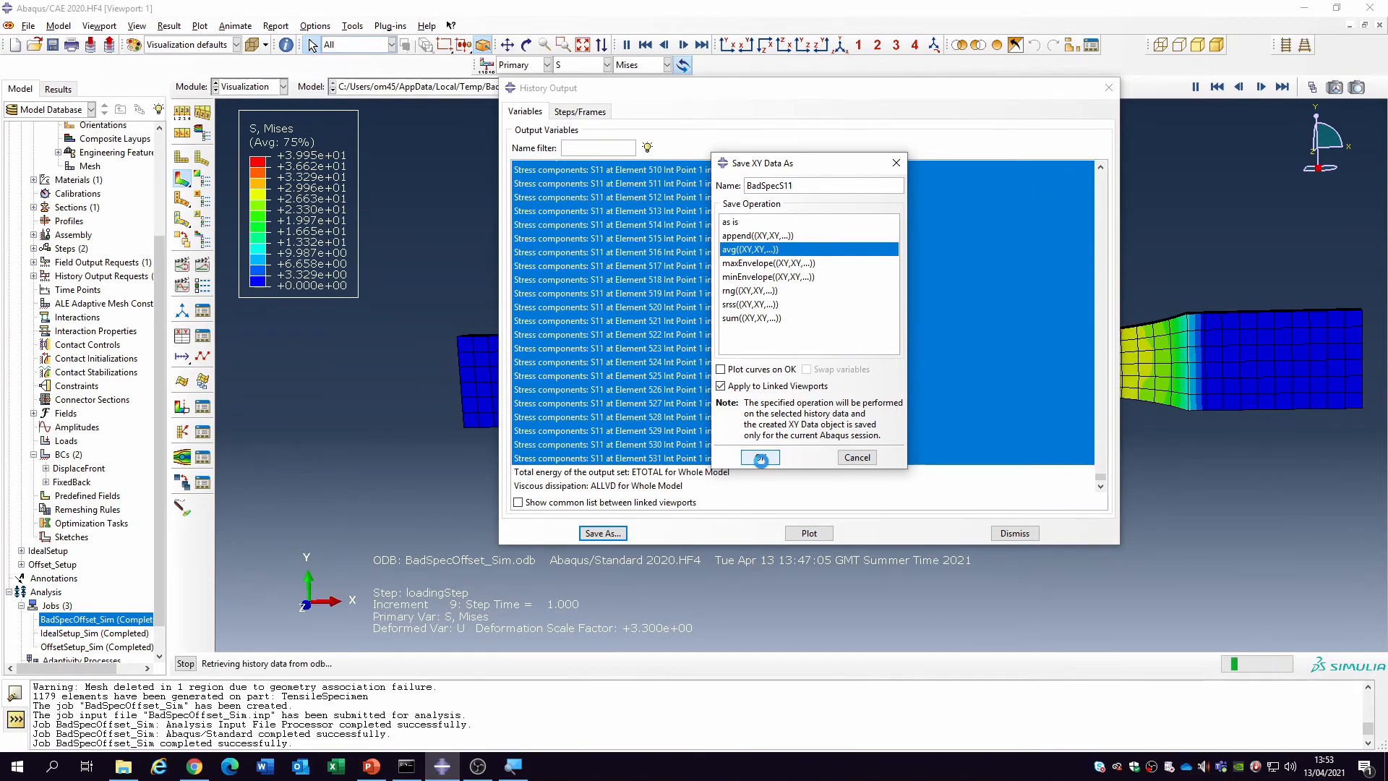
left_click(1015, 533)
List the session's saved XY data and look through the three BadSpecE11 viewport entries, ending with BadSpecE11_VP1 selected.
left_click(64, 90)
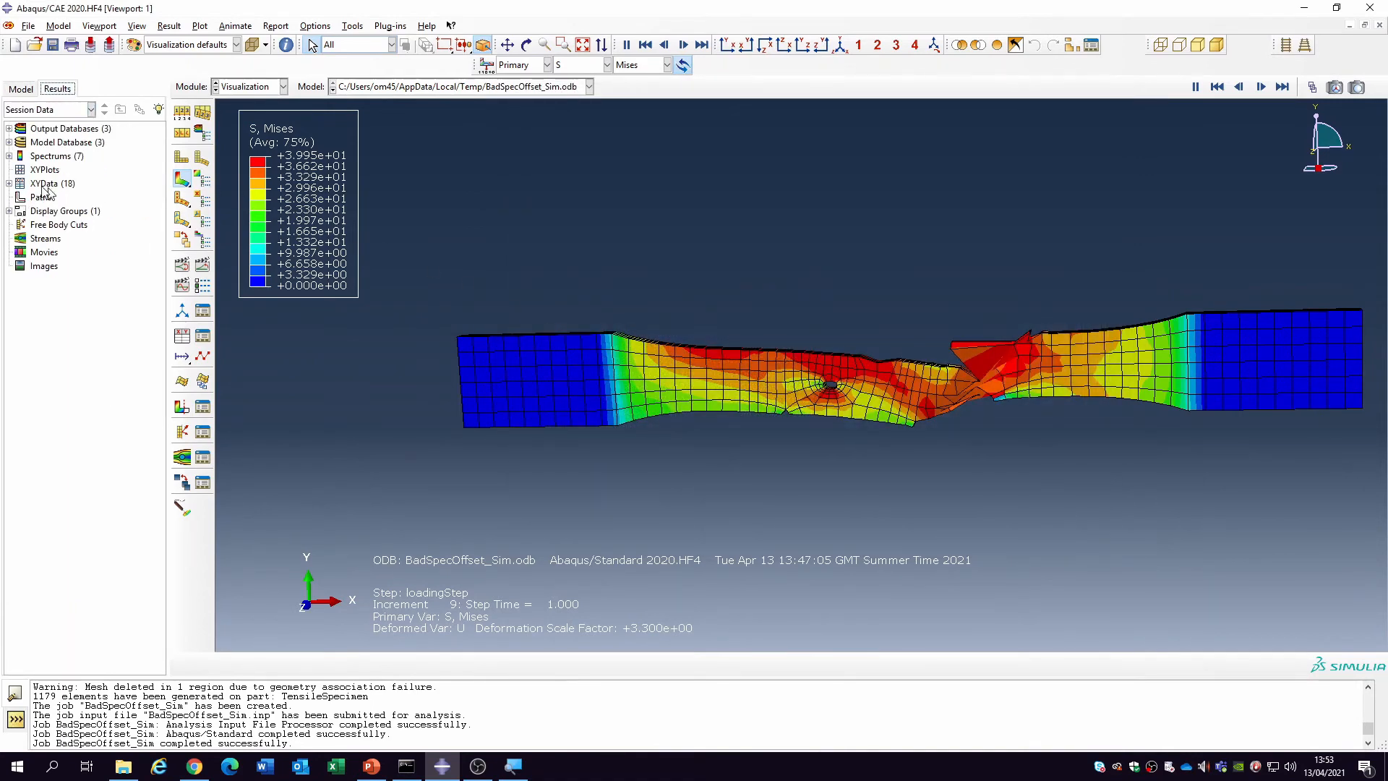
left_click(9, 184)
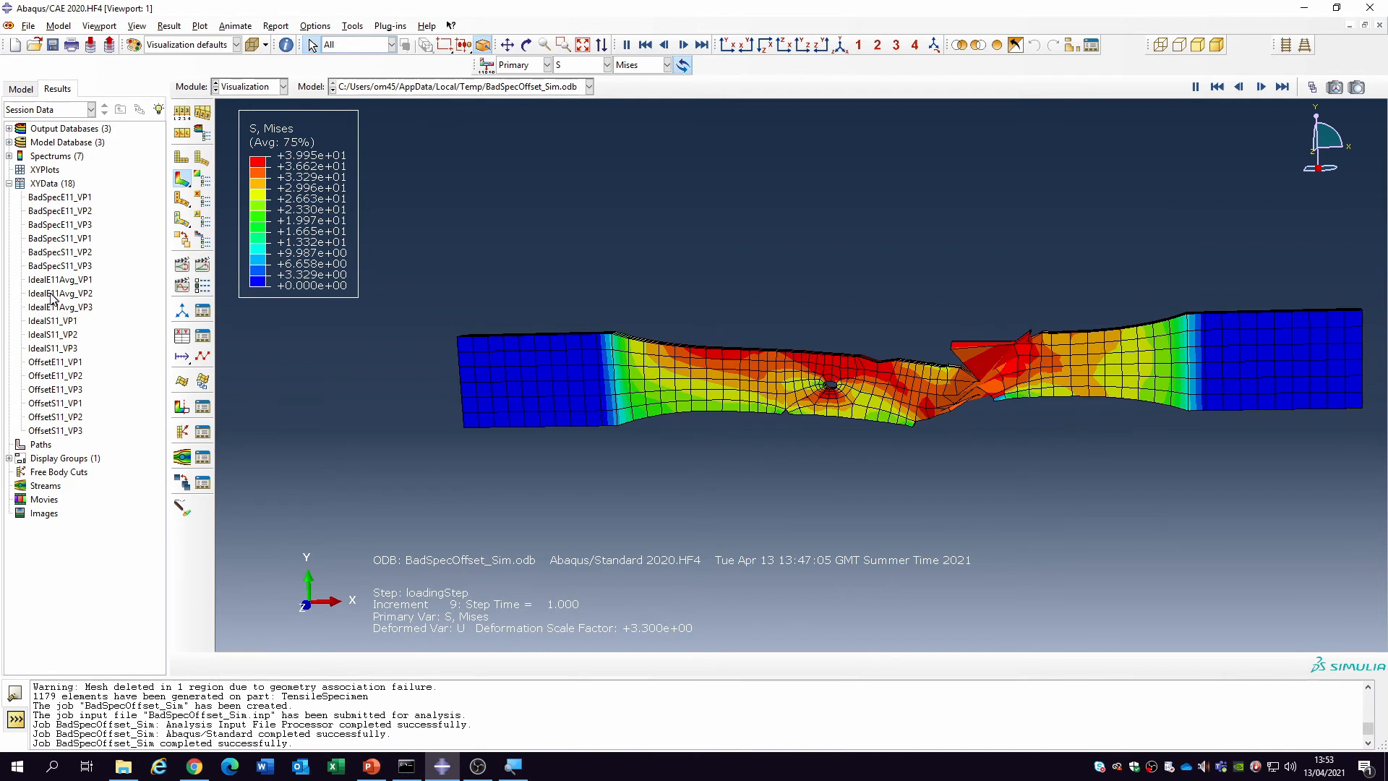
double_click(78, 198)
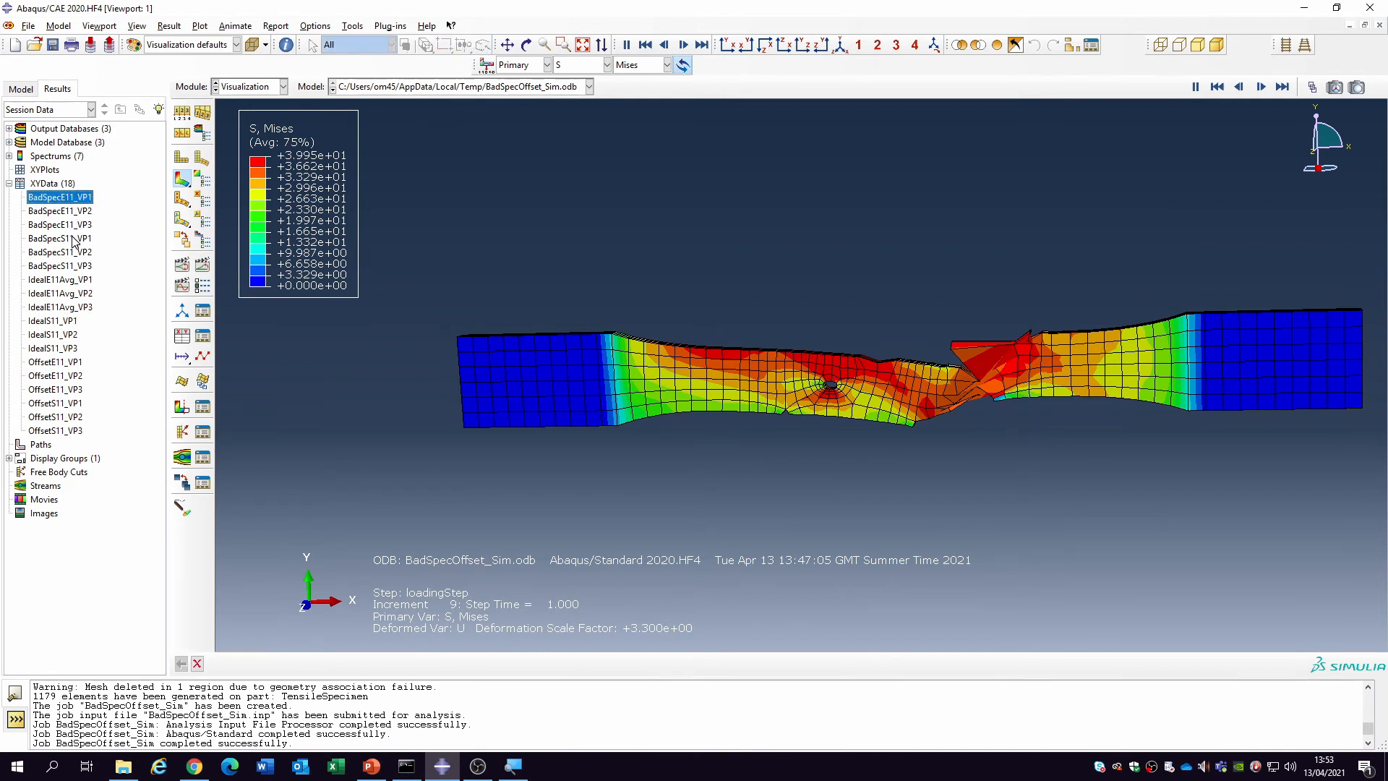
left_click(83, 211)
left_click(83, 226)
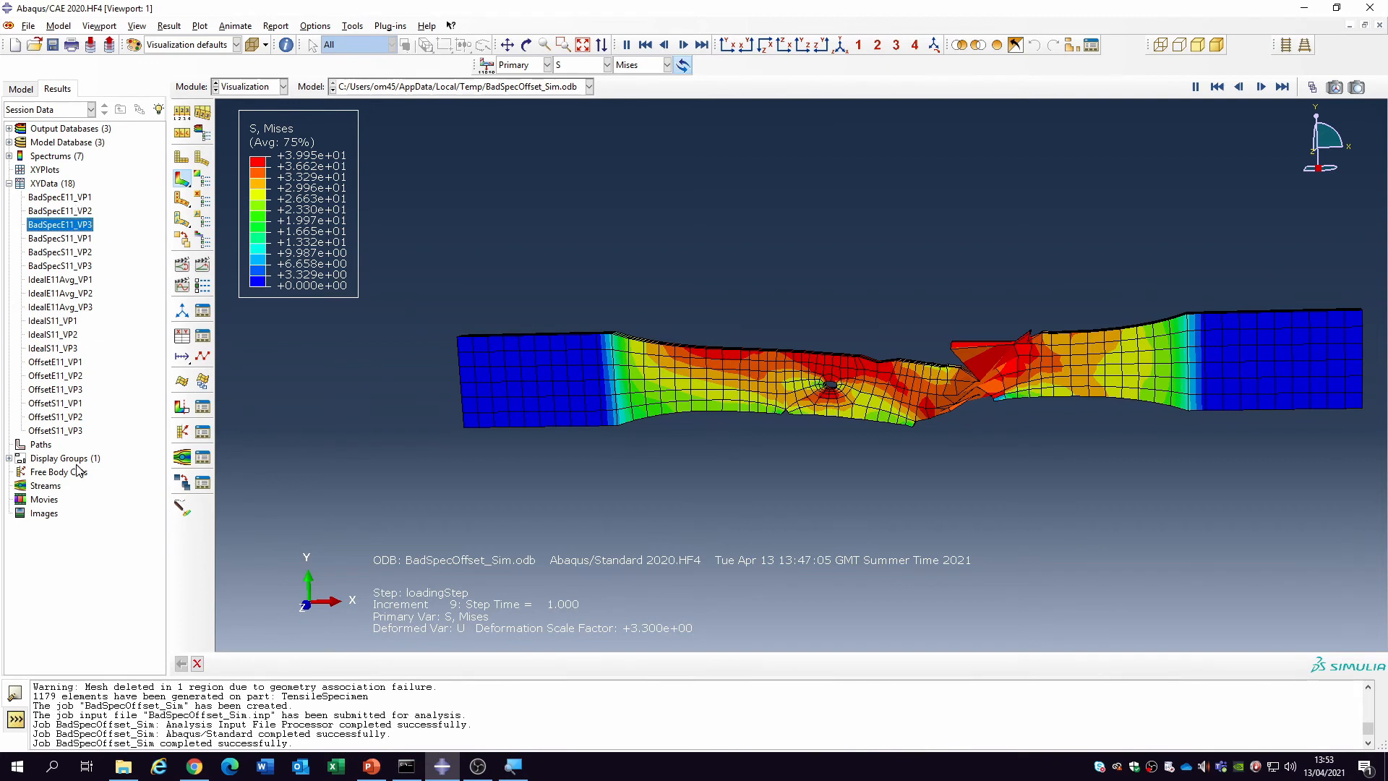
left_click(77, 198)
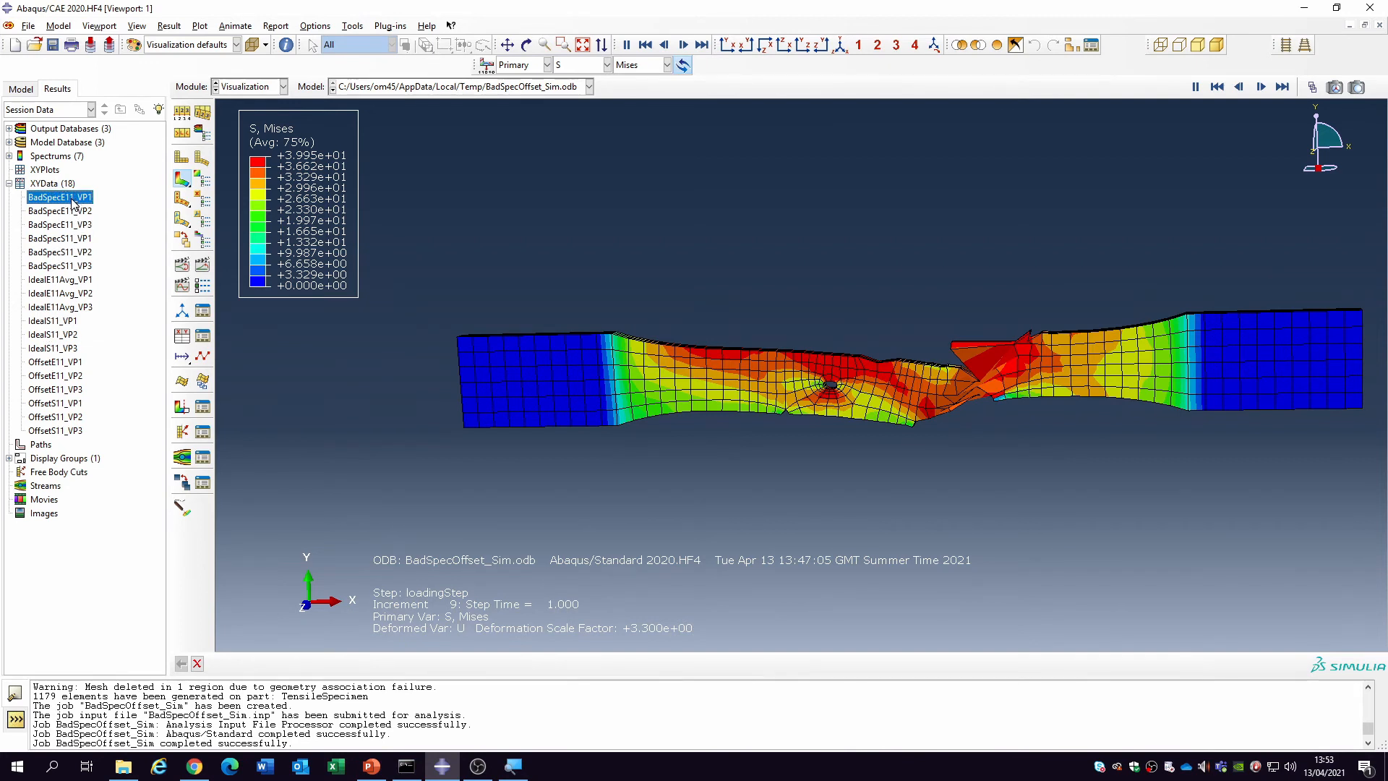
left_click(66, 322, "ctrl")
right_click(73, 324)
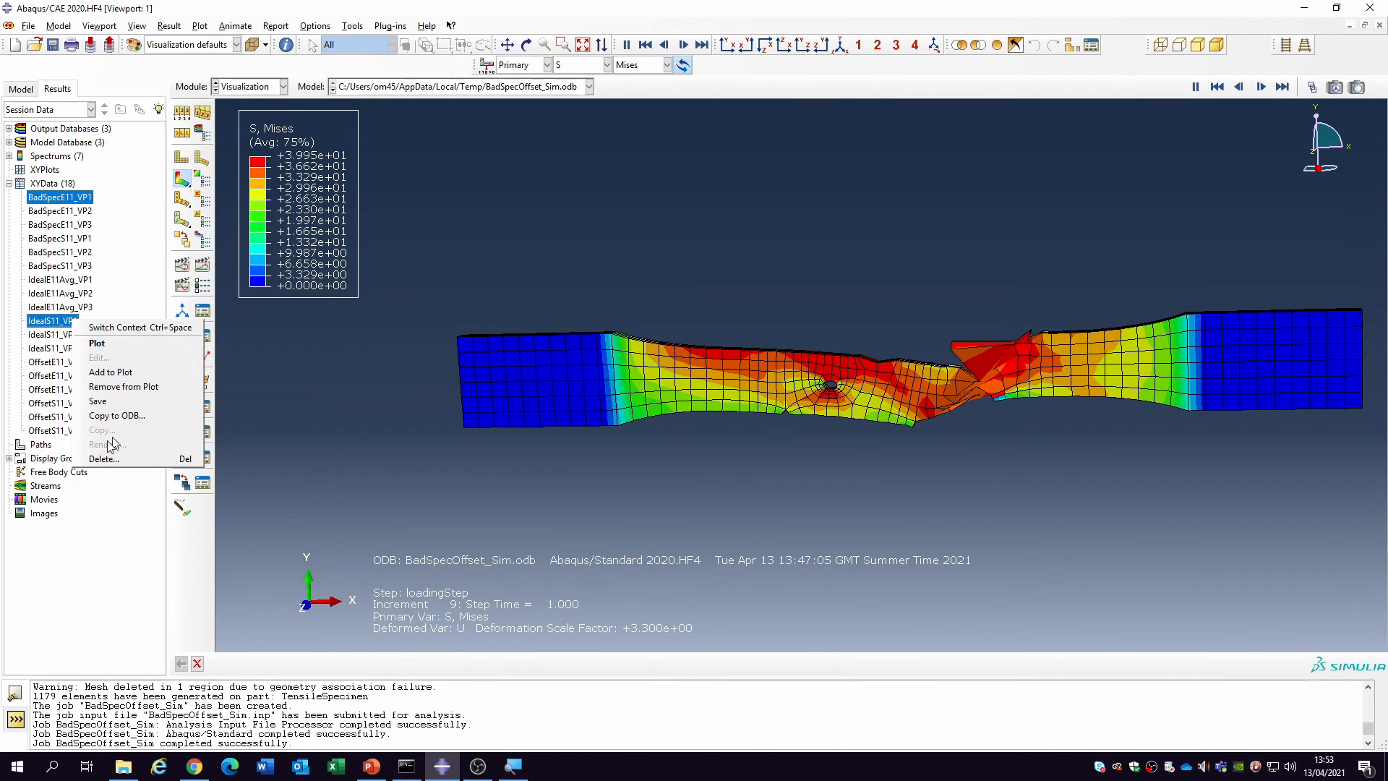
key("Escape")
Start creating XY data by operating on existing XY data, and put the combine(X,X) operator in the expression.
left_click(165, 29)
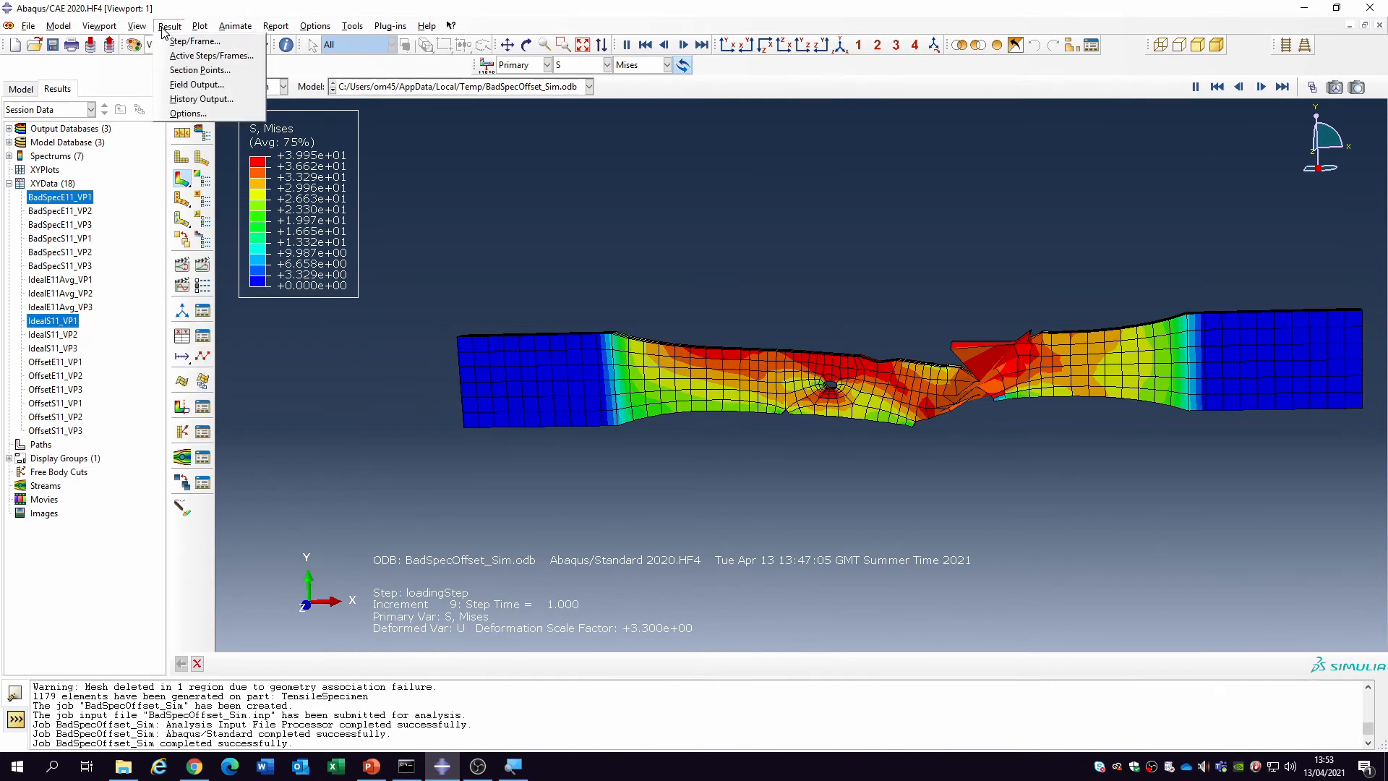
mouse_move(195, 30)
mouse_move(345, 29)
mouse_move(397, 102)
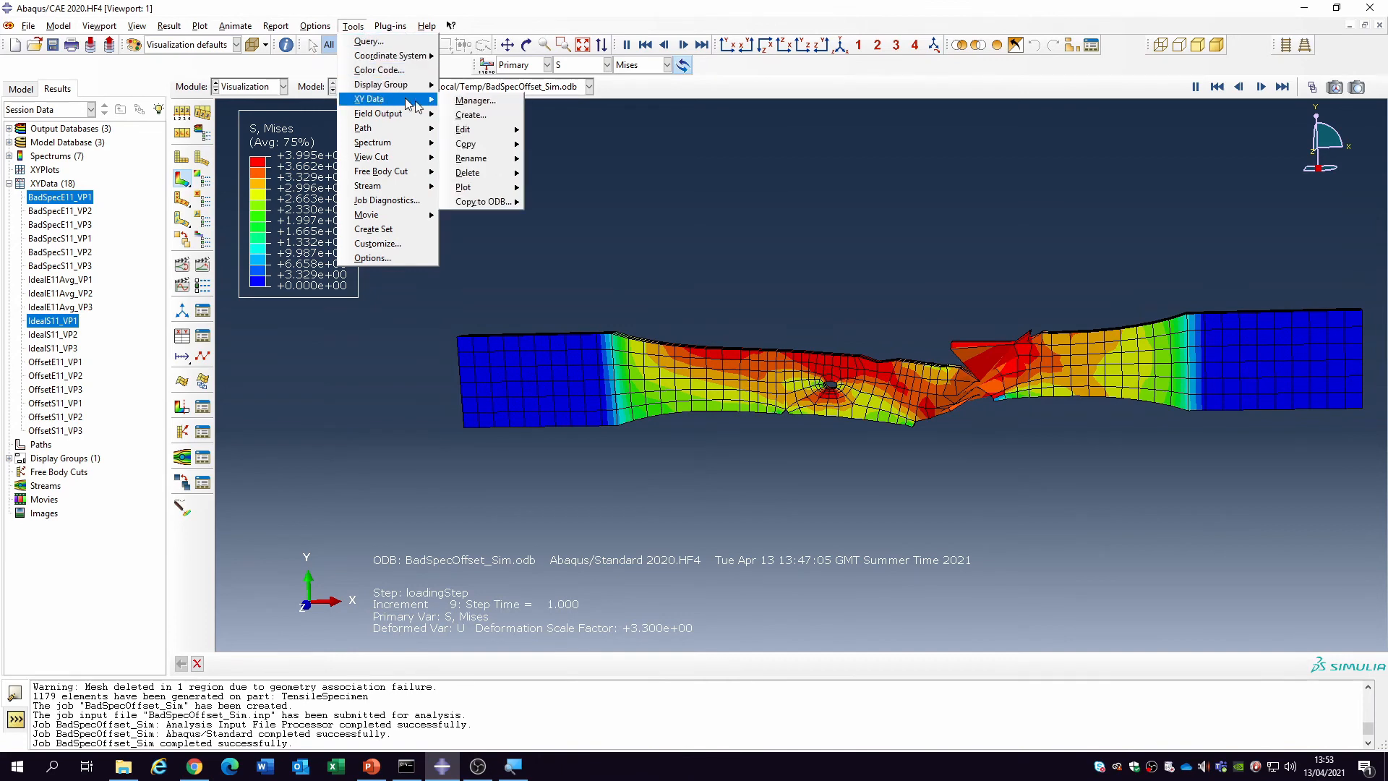
left_click(471, 115)
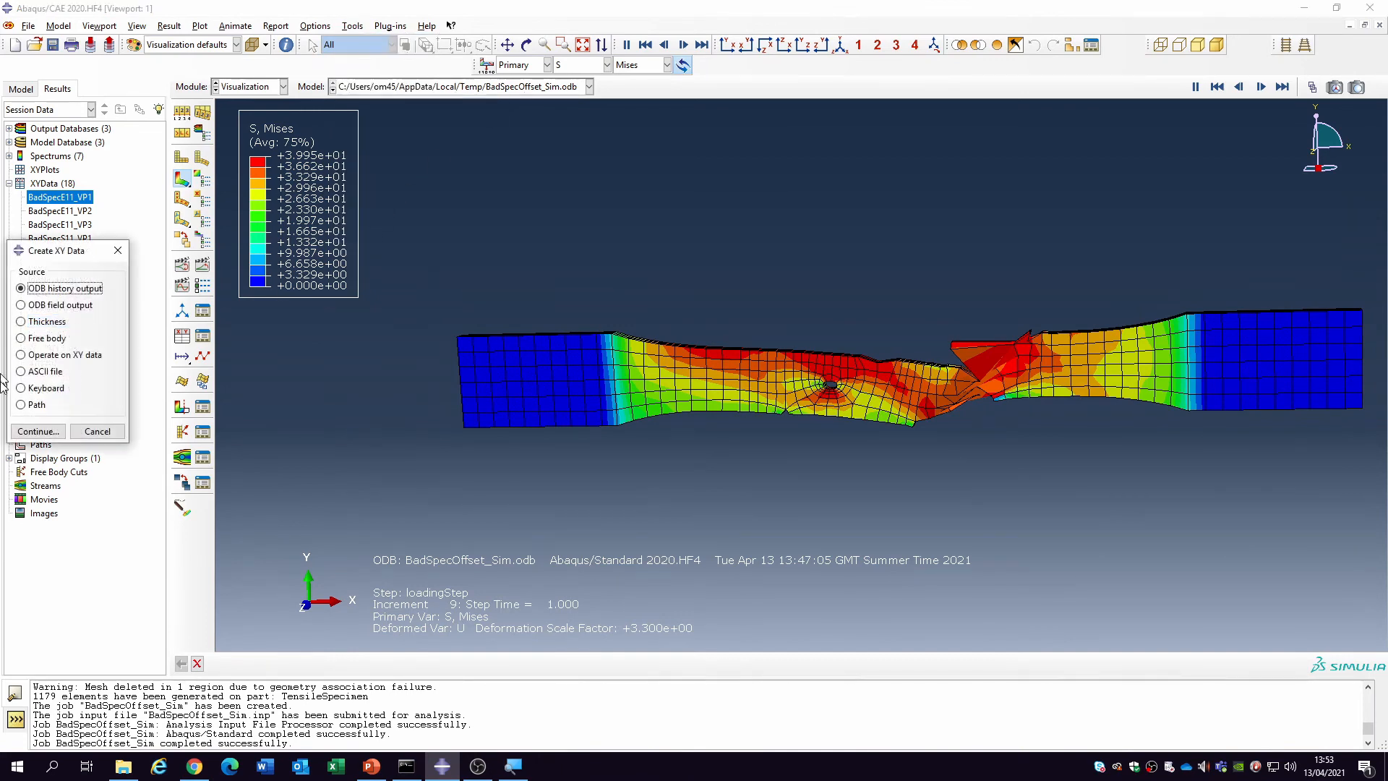
left_click(21, 355)
left_click(38, 431)
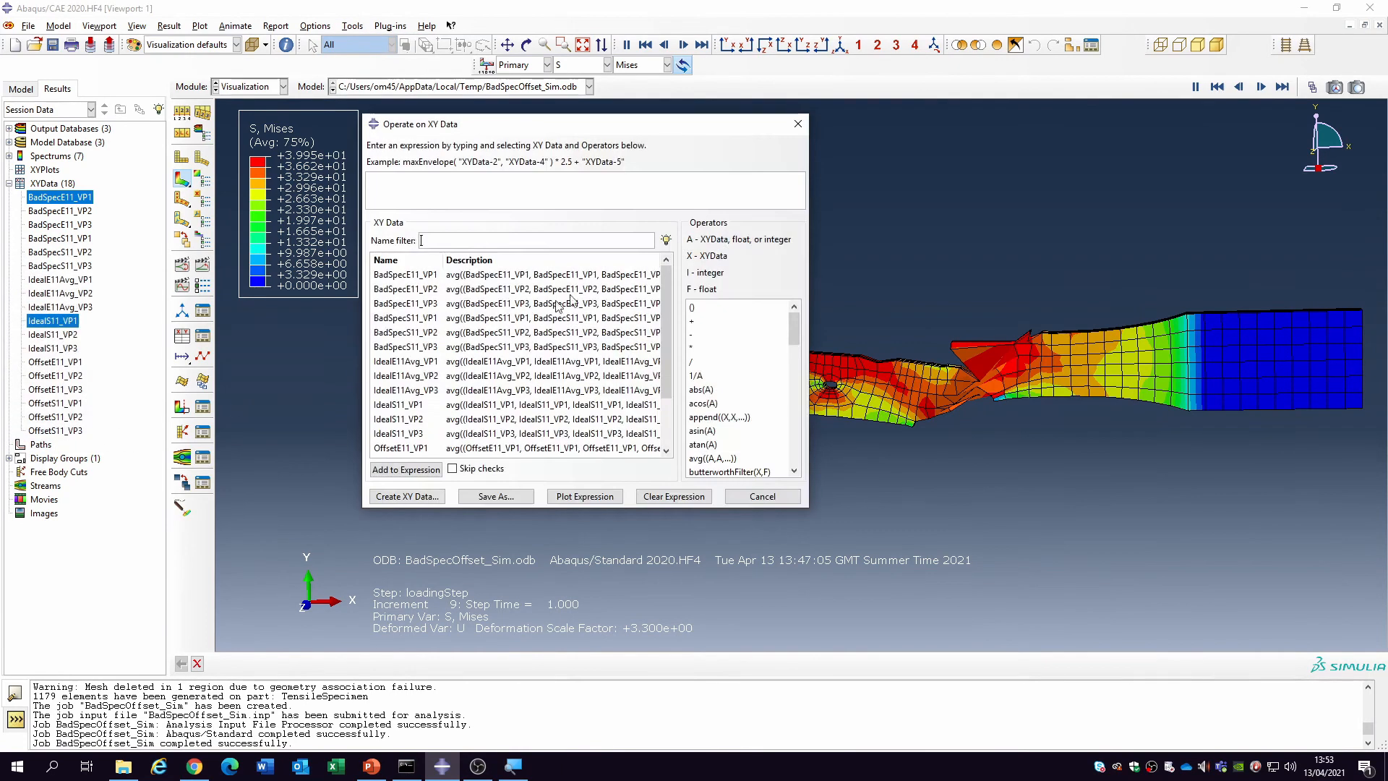
left_click_drag(795, 322, 795, 340)
left_click(716, 413)
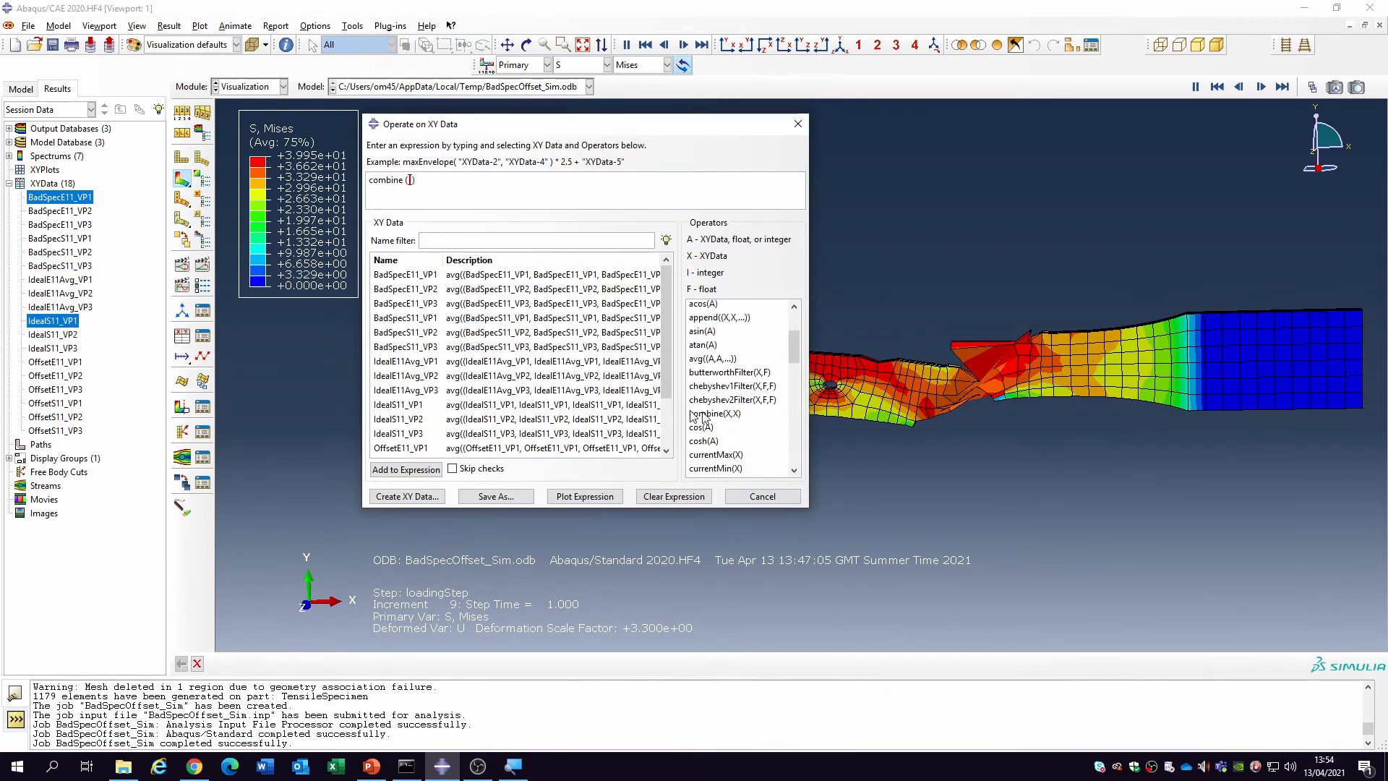
Try to plot the combine expression with IdealE11Avg_VP1 and IdealS11_VP1 only selected in the XY data list.
left_click(406, 278)
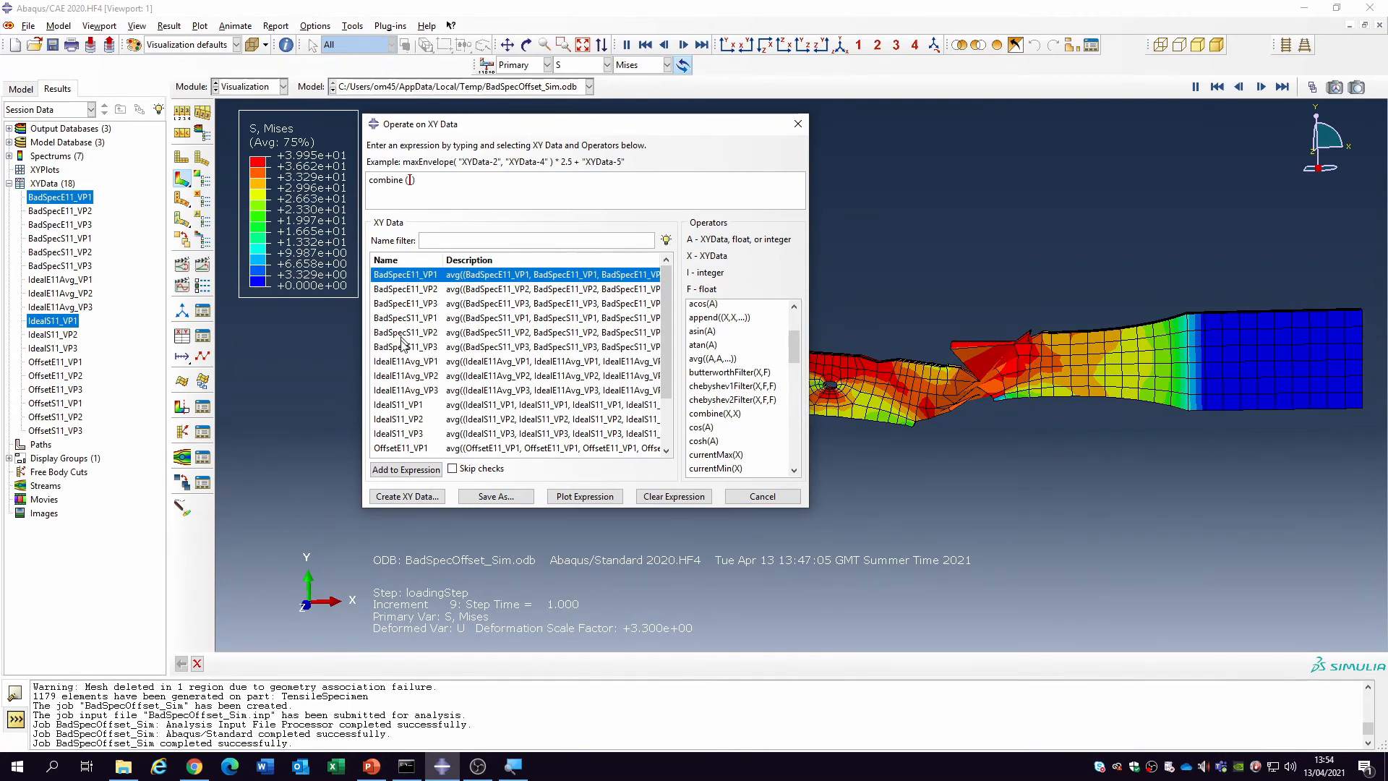
left_click(405, 363)
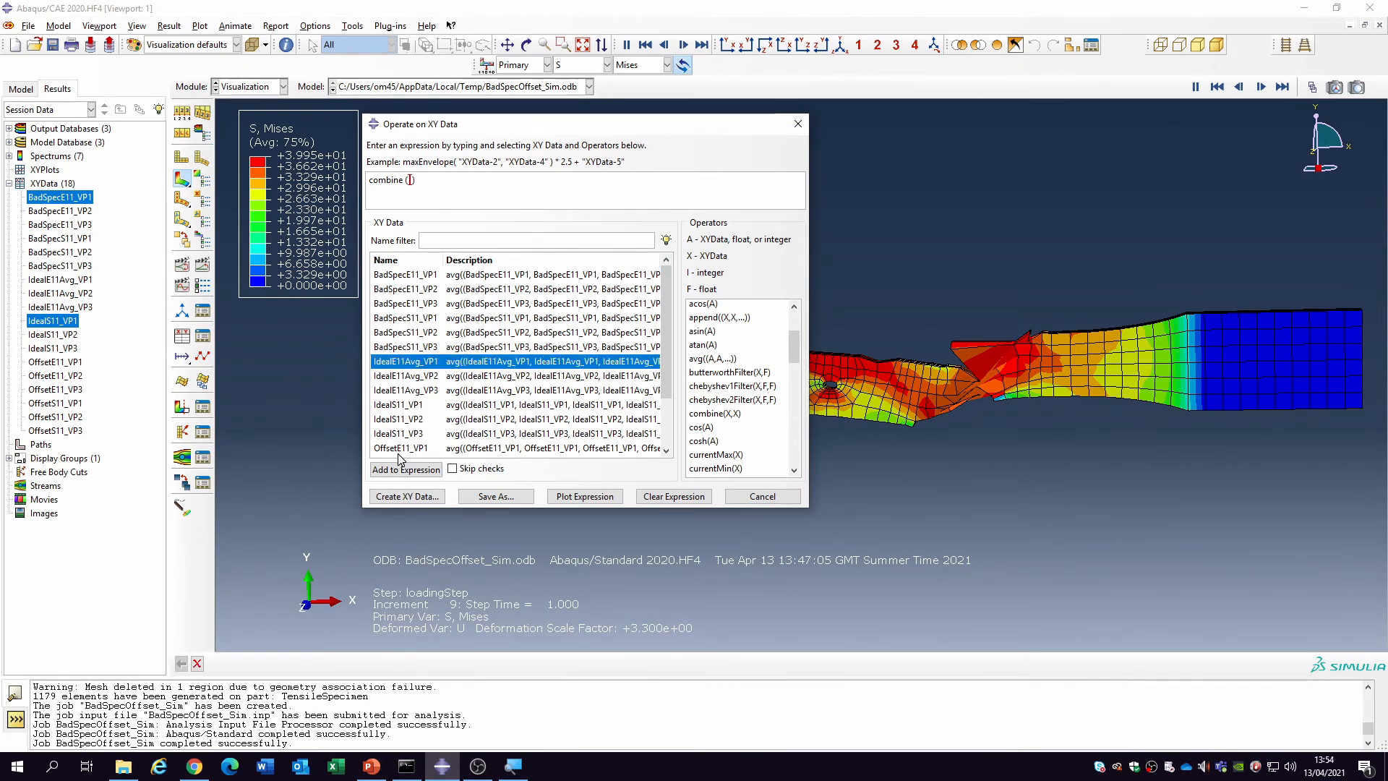
left_click(415, 422, "ctrl")
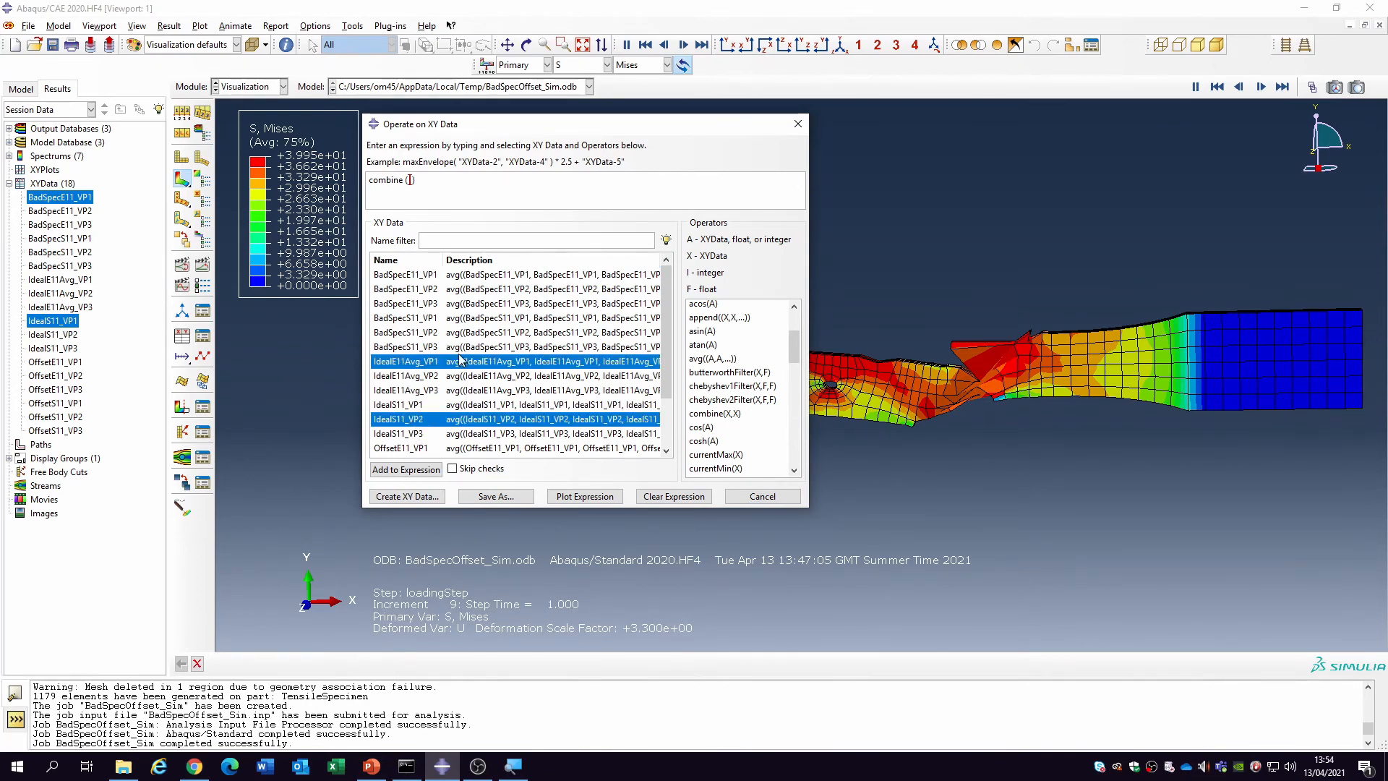
left_click(416, 406)
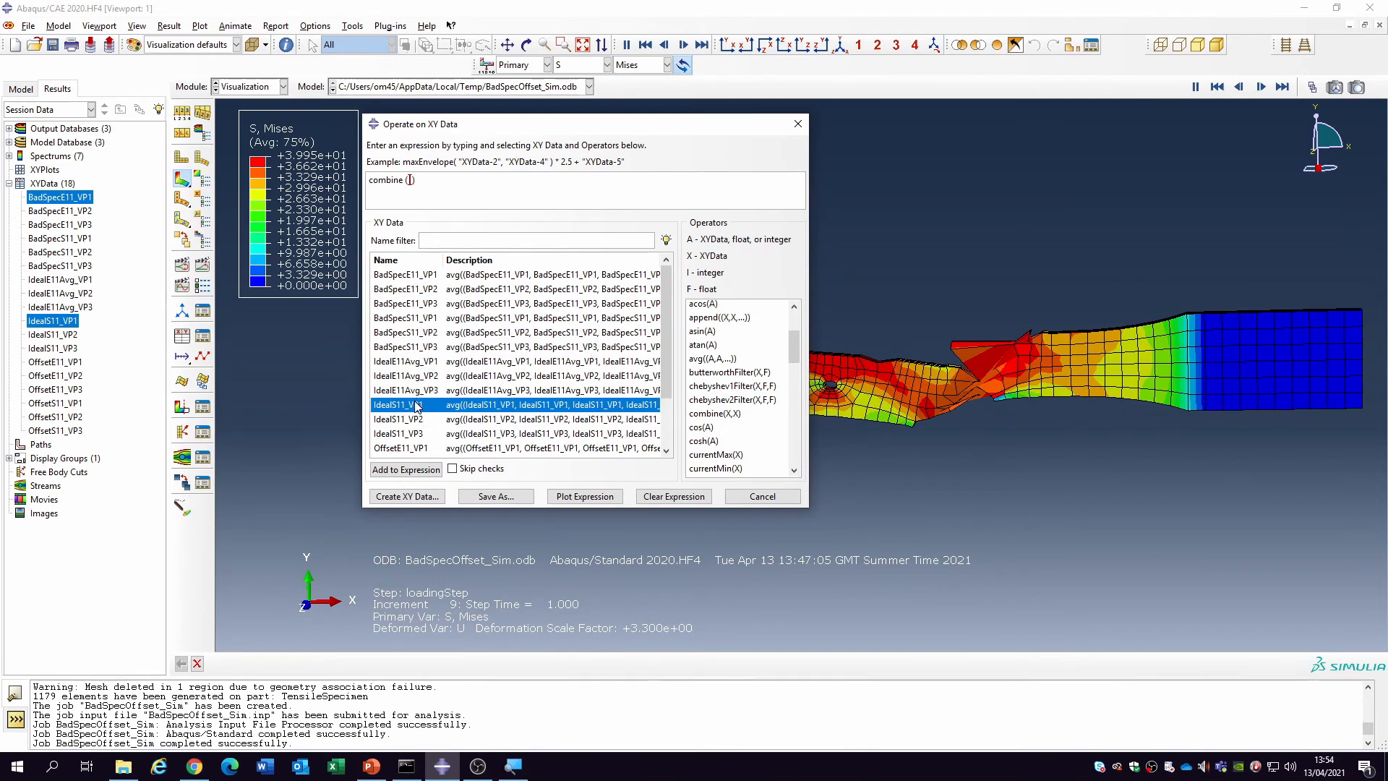
left_click(418, 361, "ctrl")
left_click(589, 498)
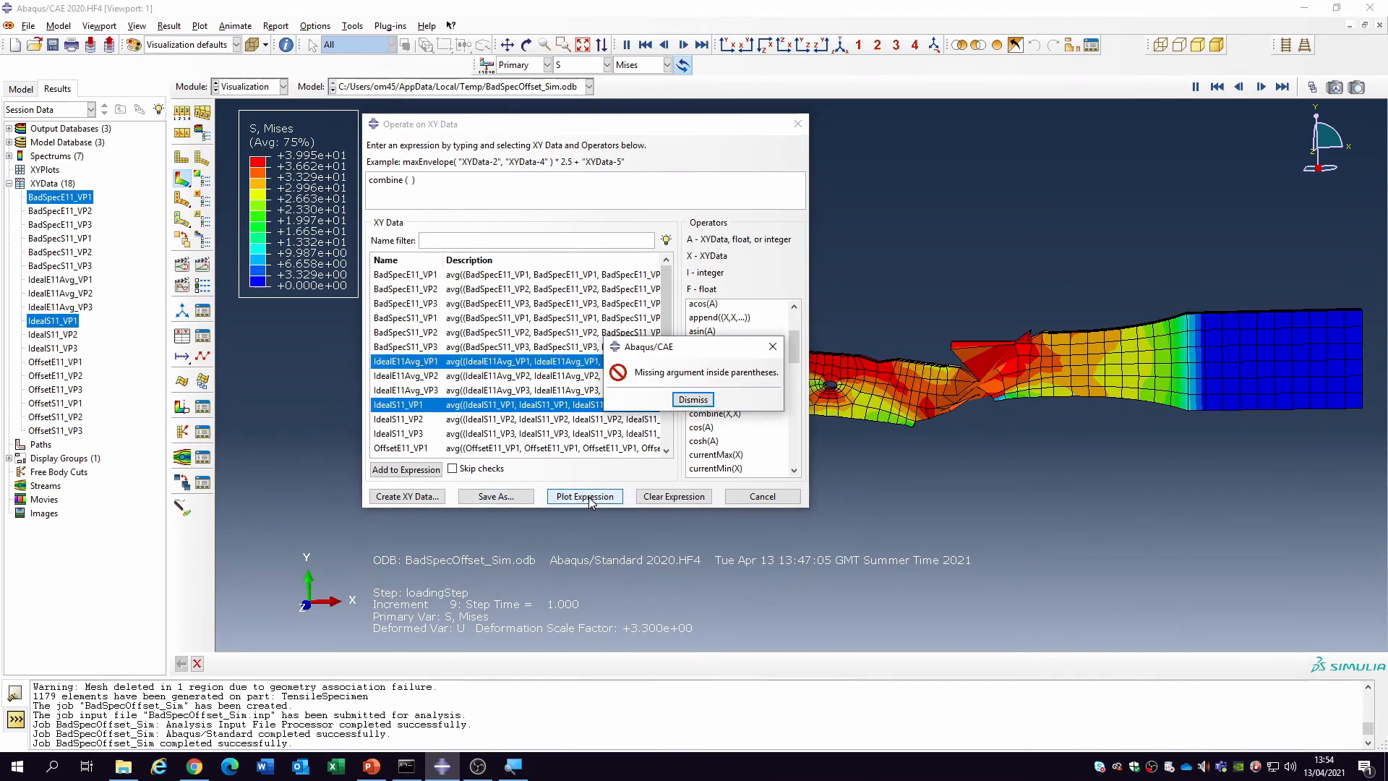
left_click(695, 401)
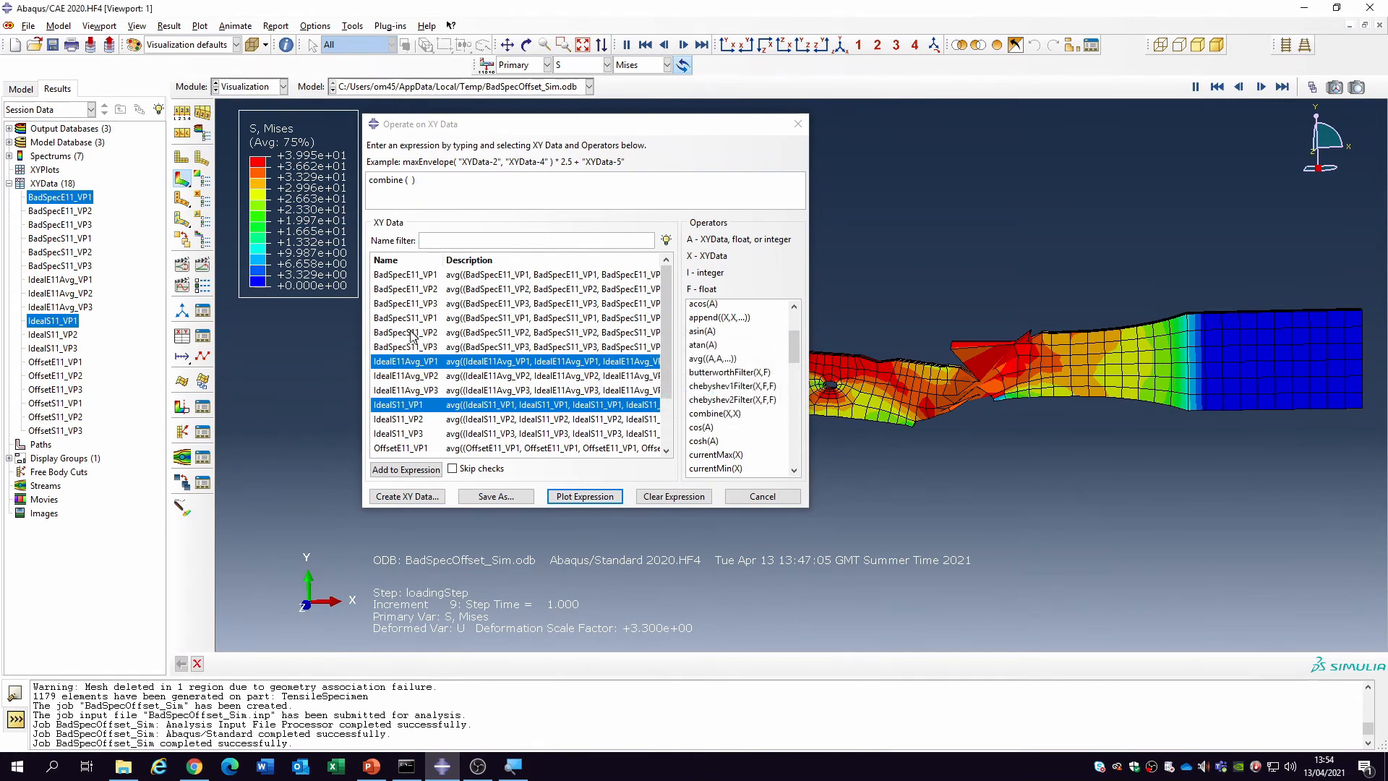
Insert IdealE11Avg_VP1 and IdealS11_VP1 as the combine arguments, plot the stress-strain curve and uncover it for viewing.
left_click(410, 178)
left_click(428, 392)
double_click(426, 364)
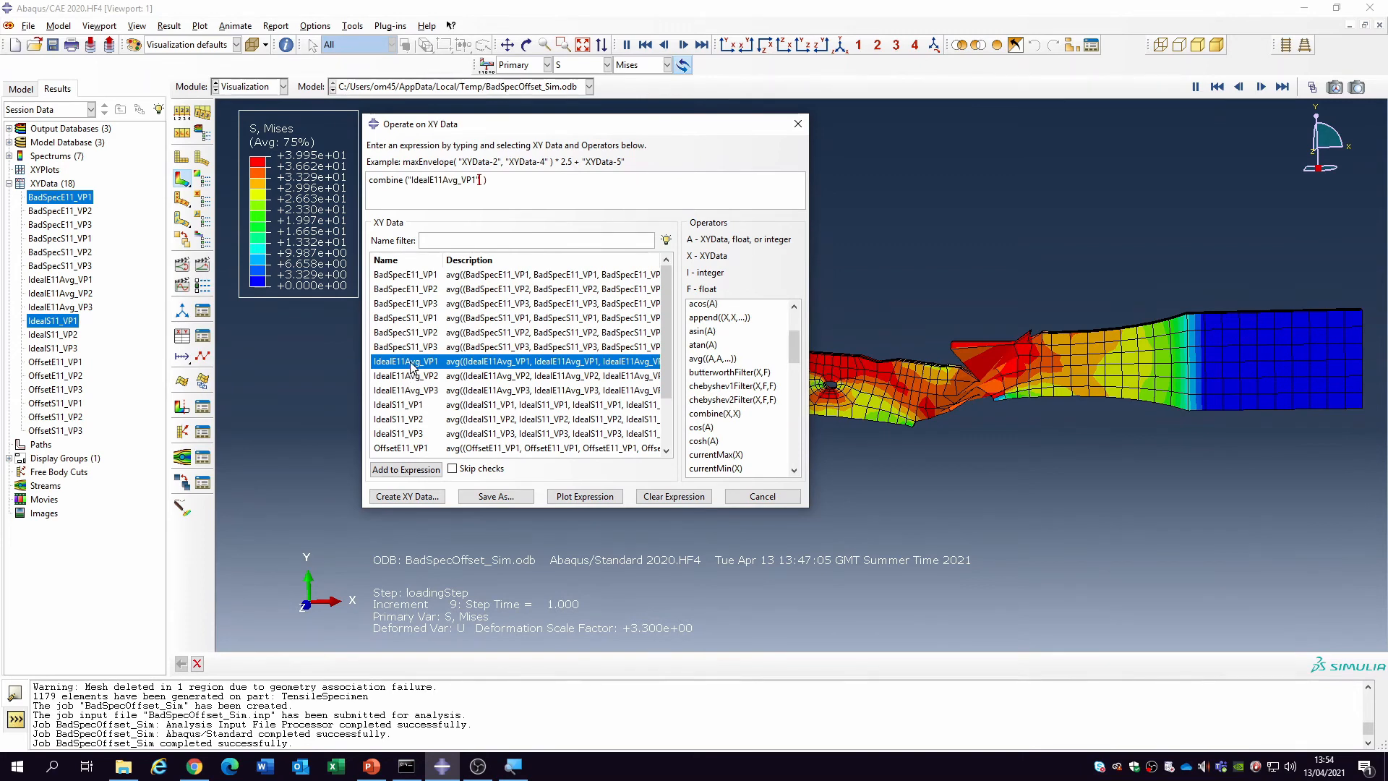
double_click(409, 409)
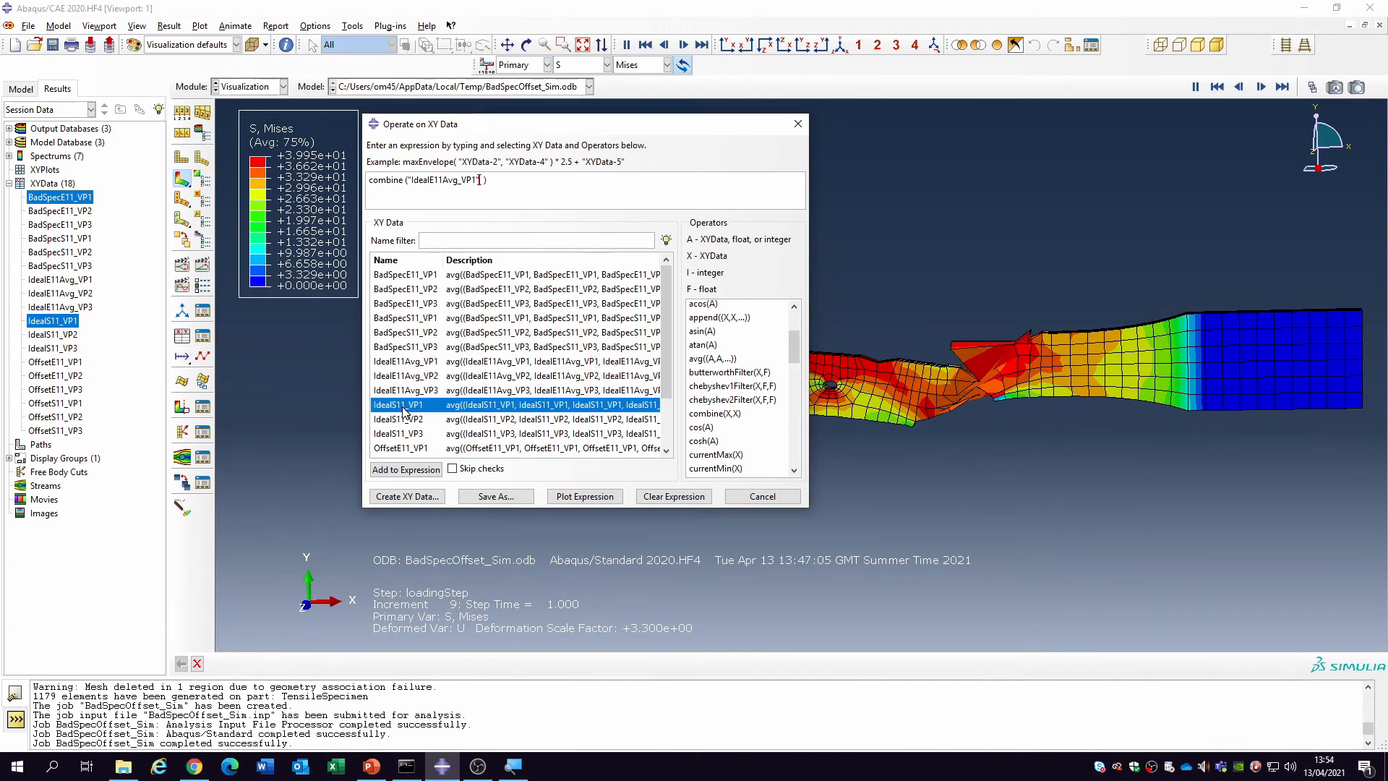
left_click(584, 496)
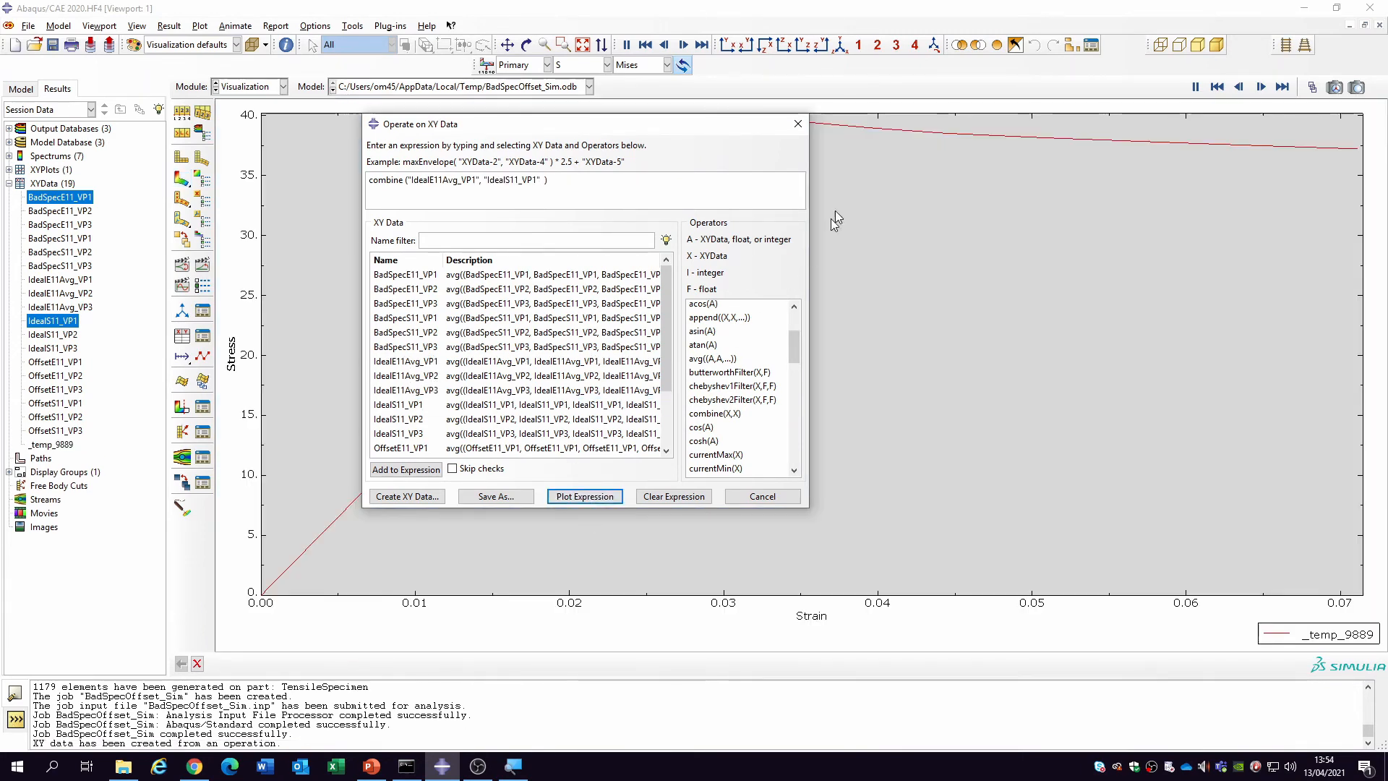
left_click_drag(631, 129, 864, 177)
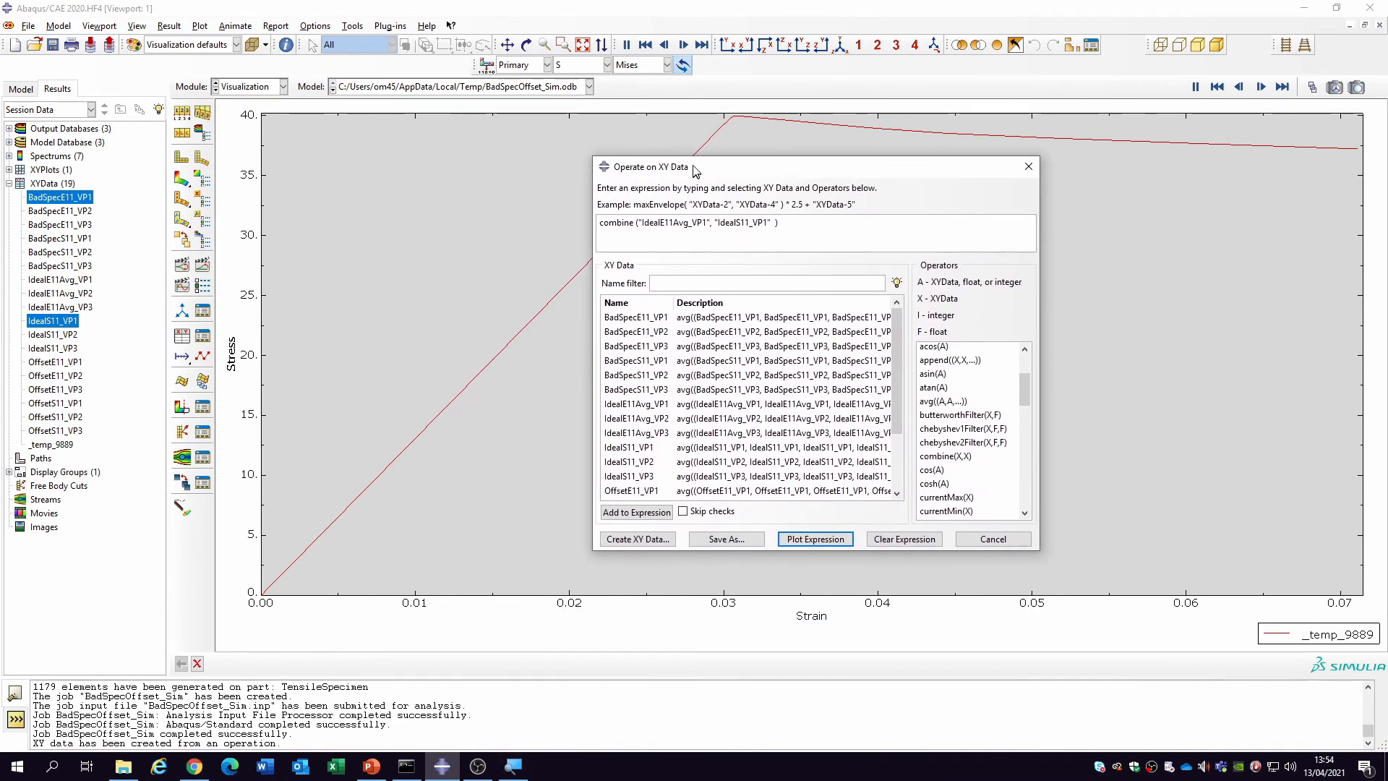
left_click_drag(695, 170, 402, 118)
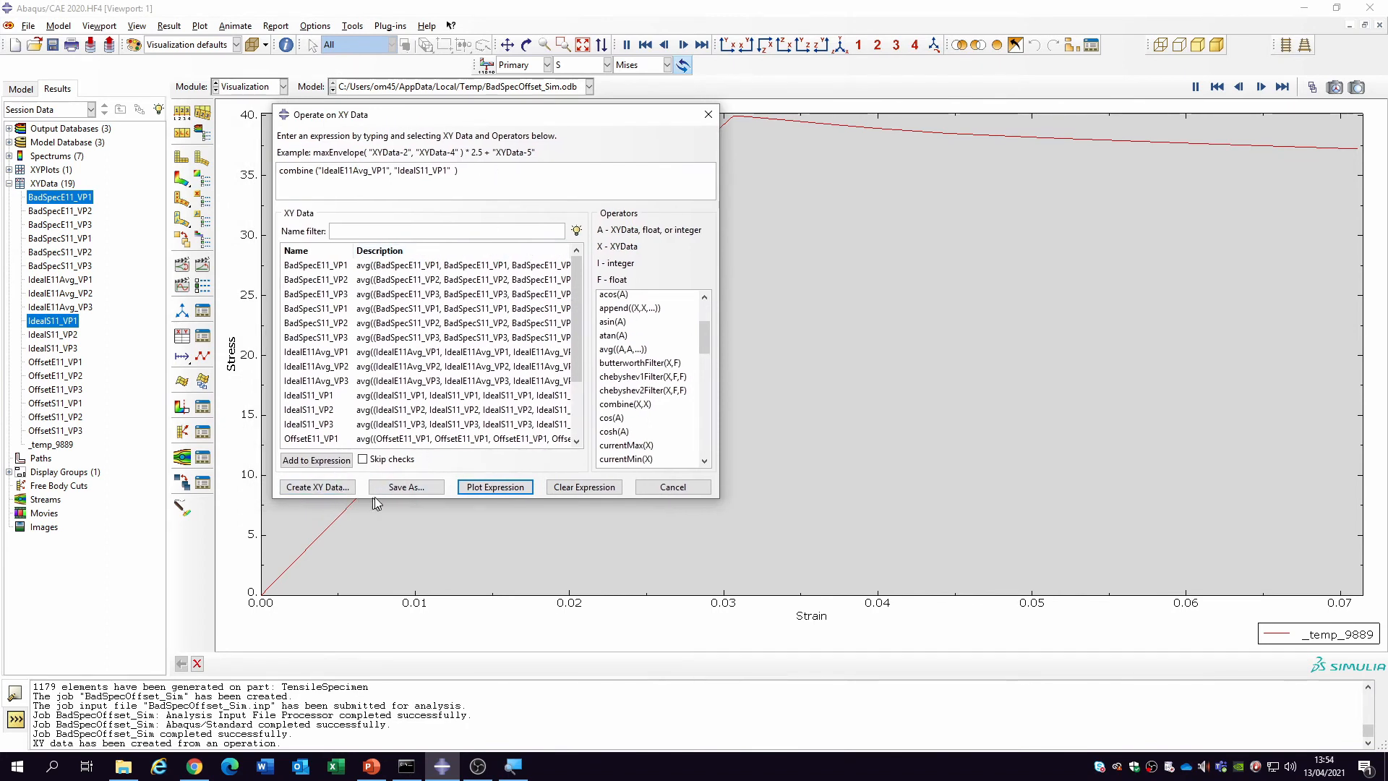
left_click(404, 487)
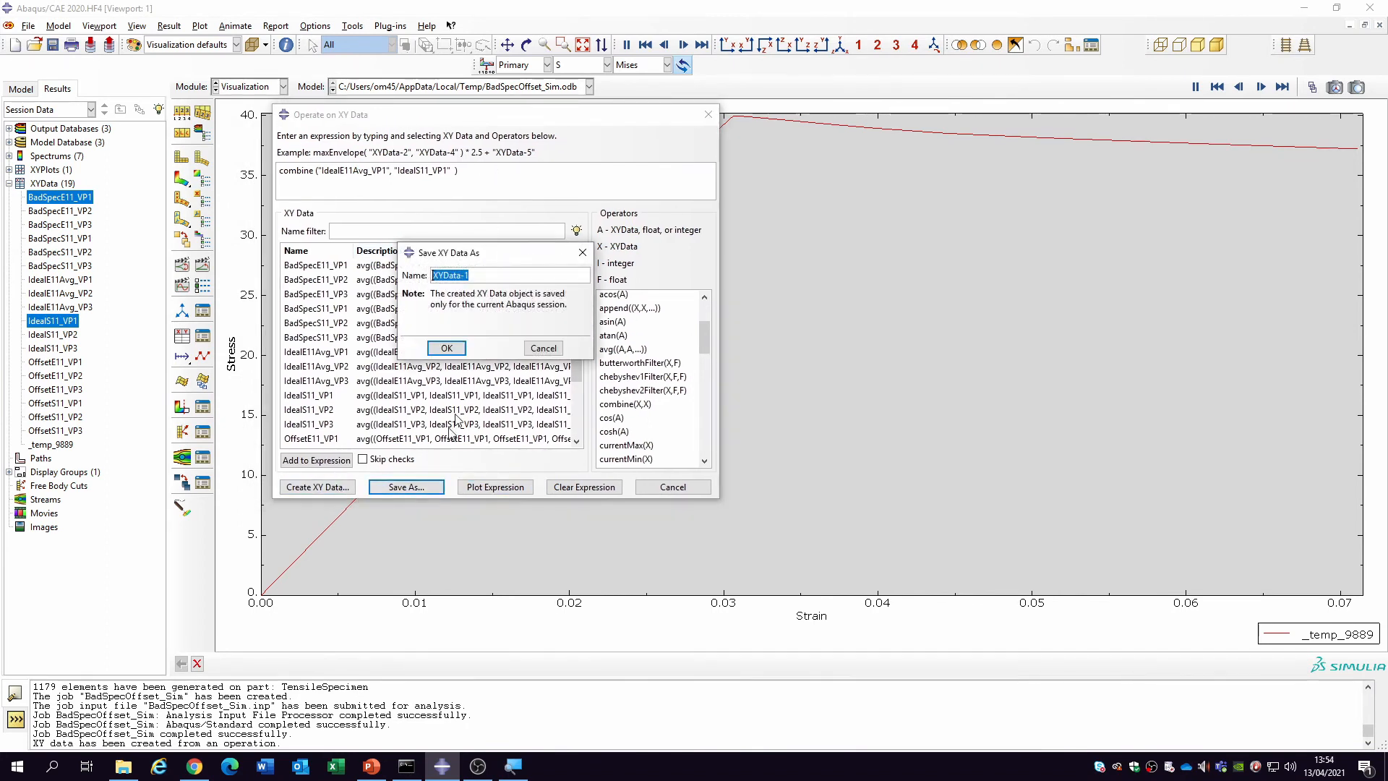
left_click(543, 348)
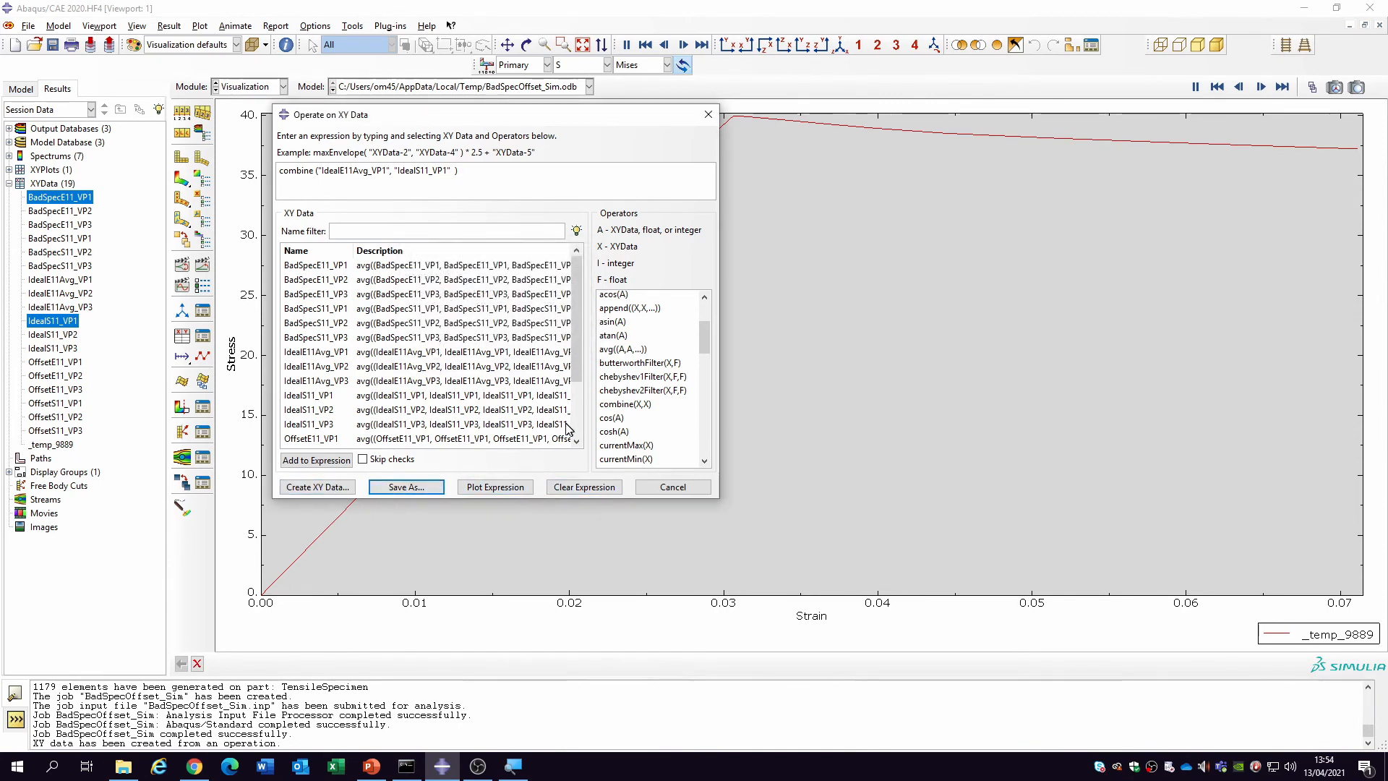
left_click(318, 487)
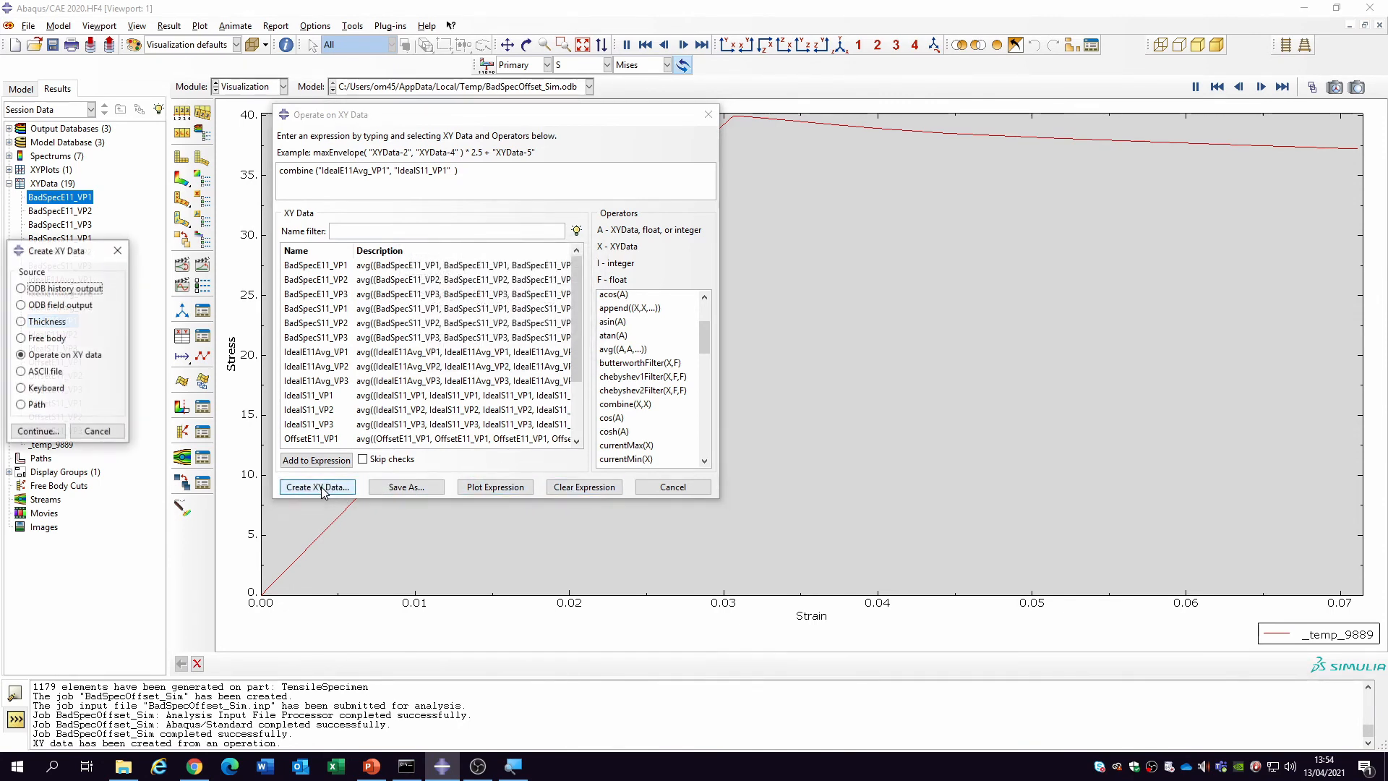
left_click(117, 250)
Save the combined ideal specimen stress-strain curve as XY data named IdealS11E11.
left_click(422, 489)
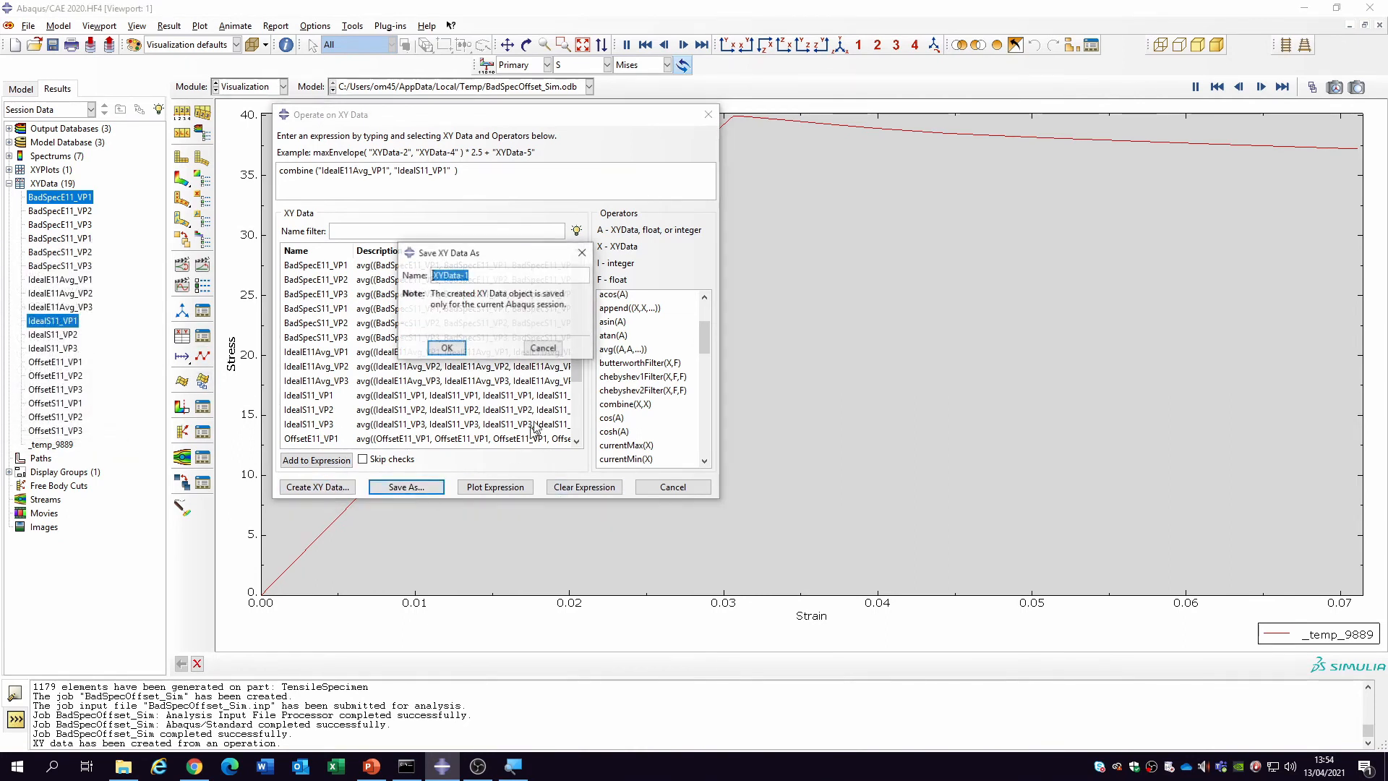
type("IdealS11E11")
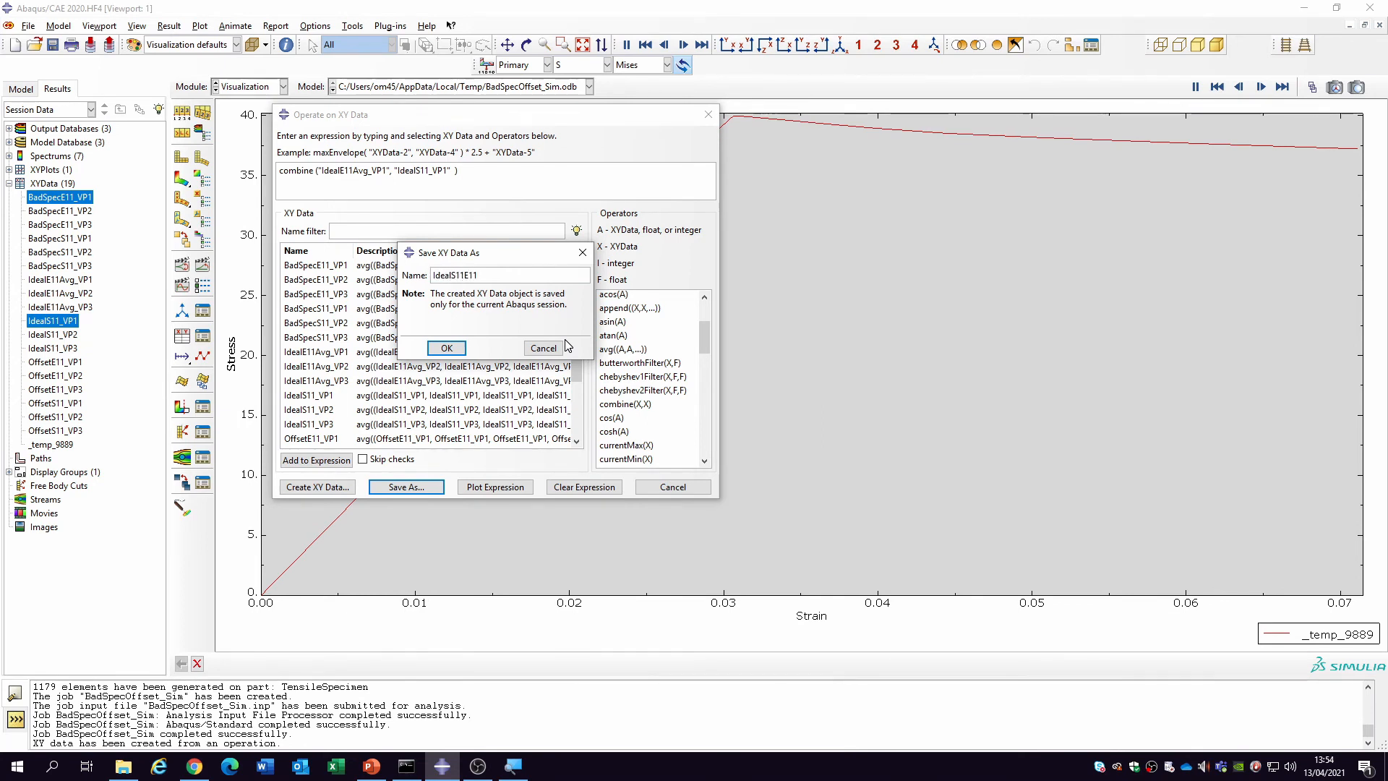
left_click(445, 349)
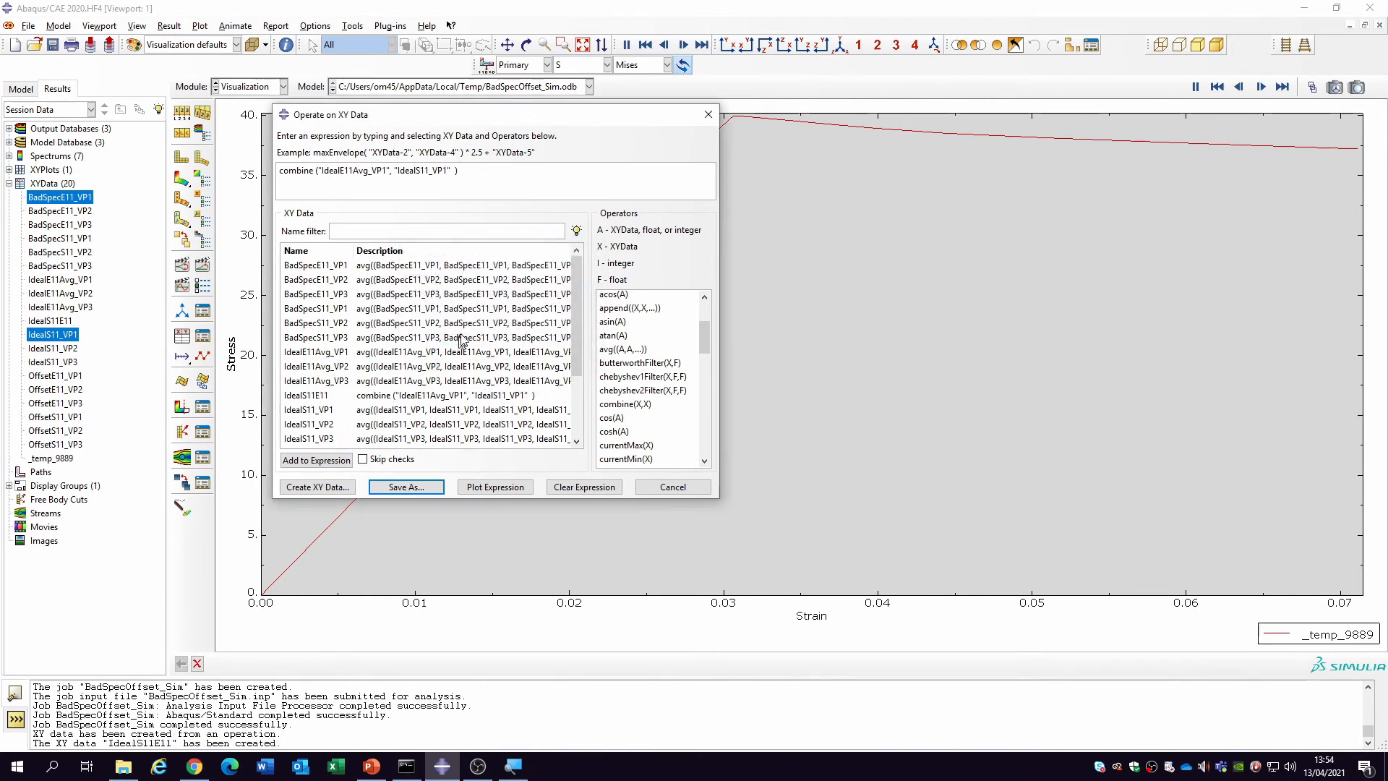
Replace the expression with a combine of OffsetE11_VP1 and OffsetS11_VP1, and plot the offset specimen's stress-strain curve.
left_click(587, 488)
left_click(623, 404)
left_click(623, 404)
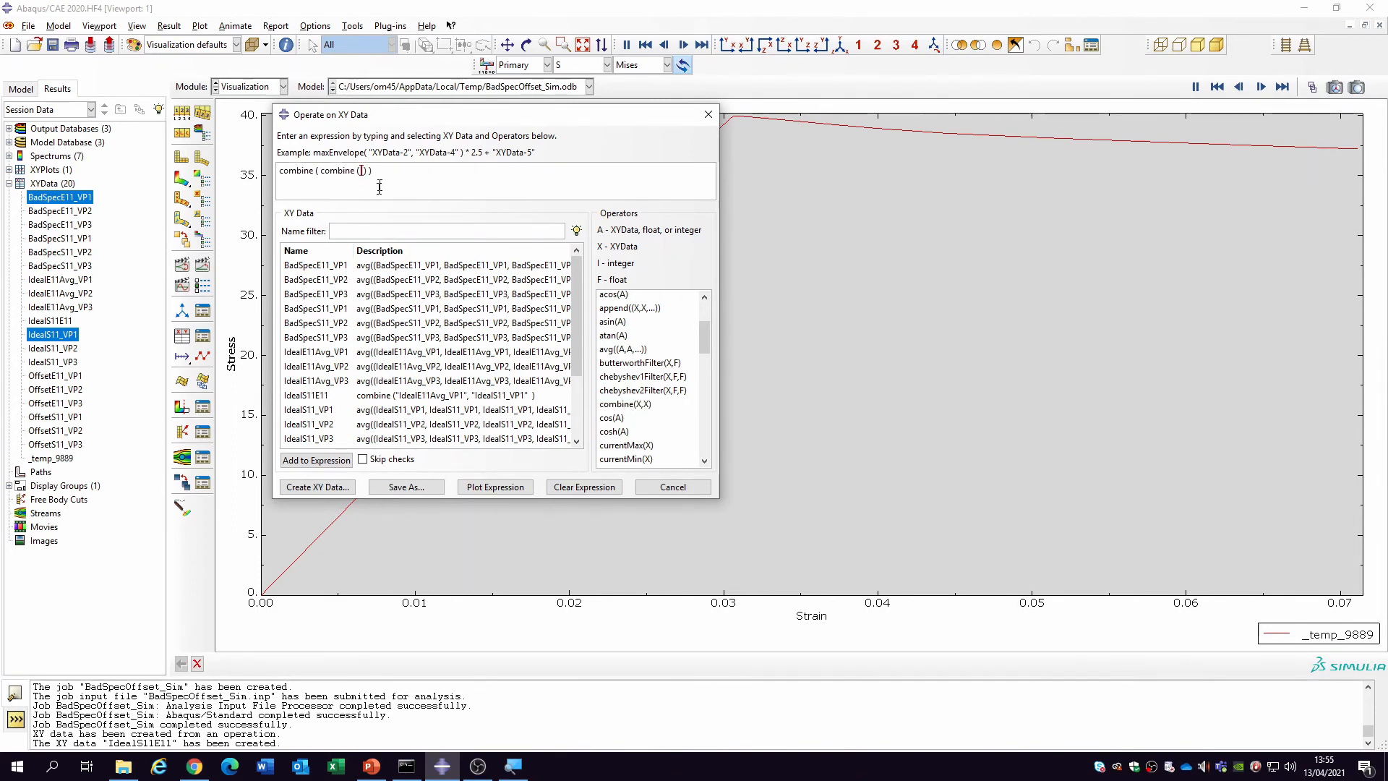
left_click_drag(350, 171, 327, 173)
key("BackSpace")
scroll(318, 311, "down", 2)
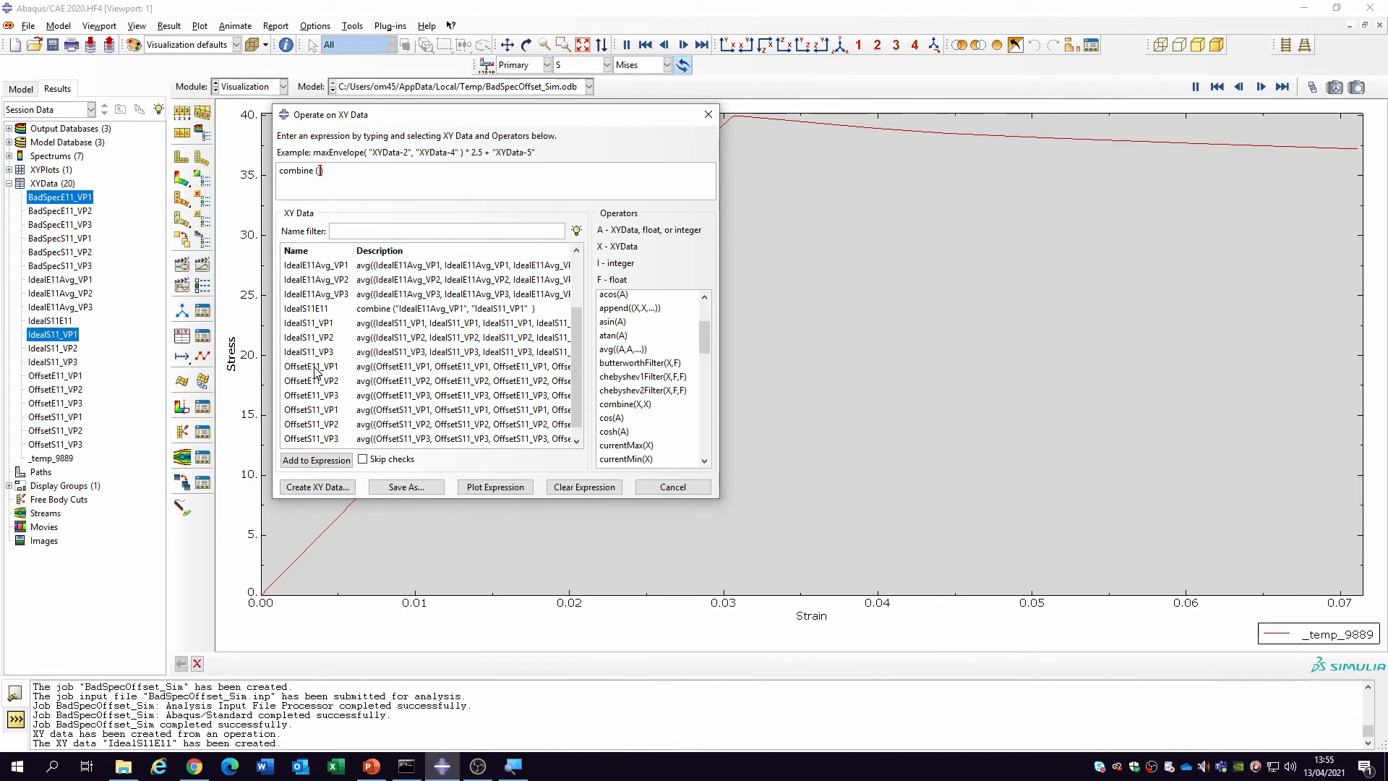
double_click(315, 367)
type(")")
double_click(320, 410)
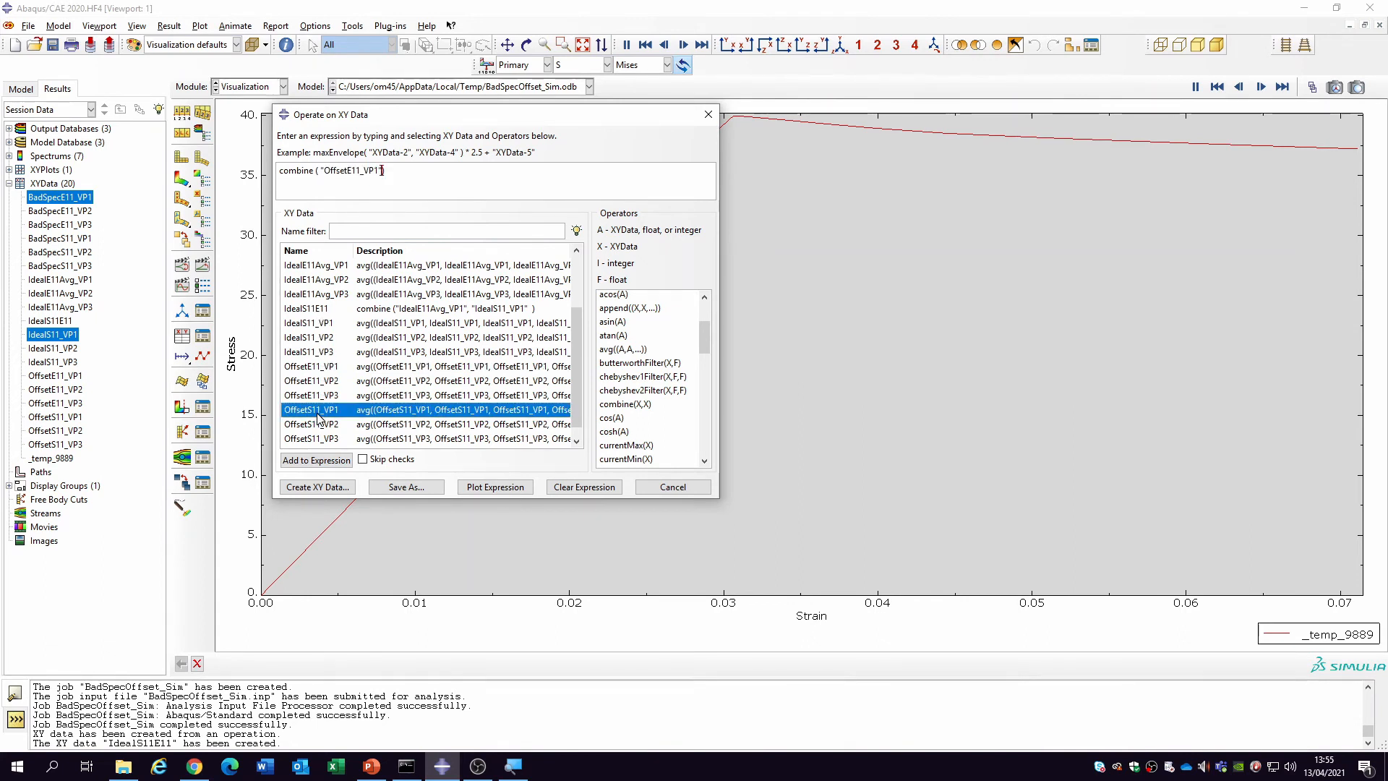
left_click(495, 486)
Save the combined offset specimen curve as XY data named OffsetS11E11.
left_click(340, 489)
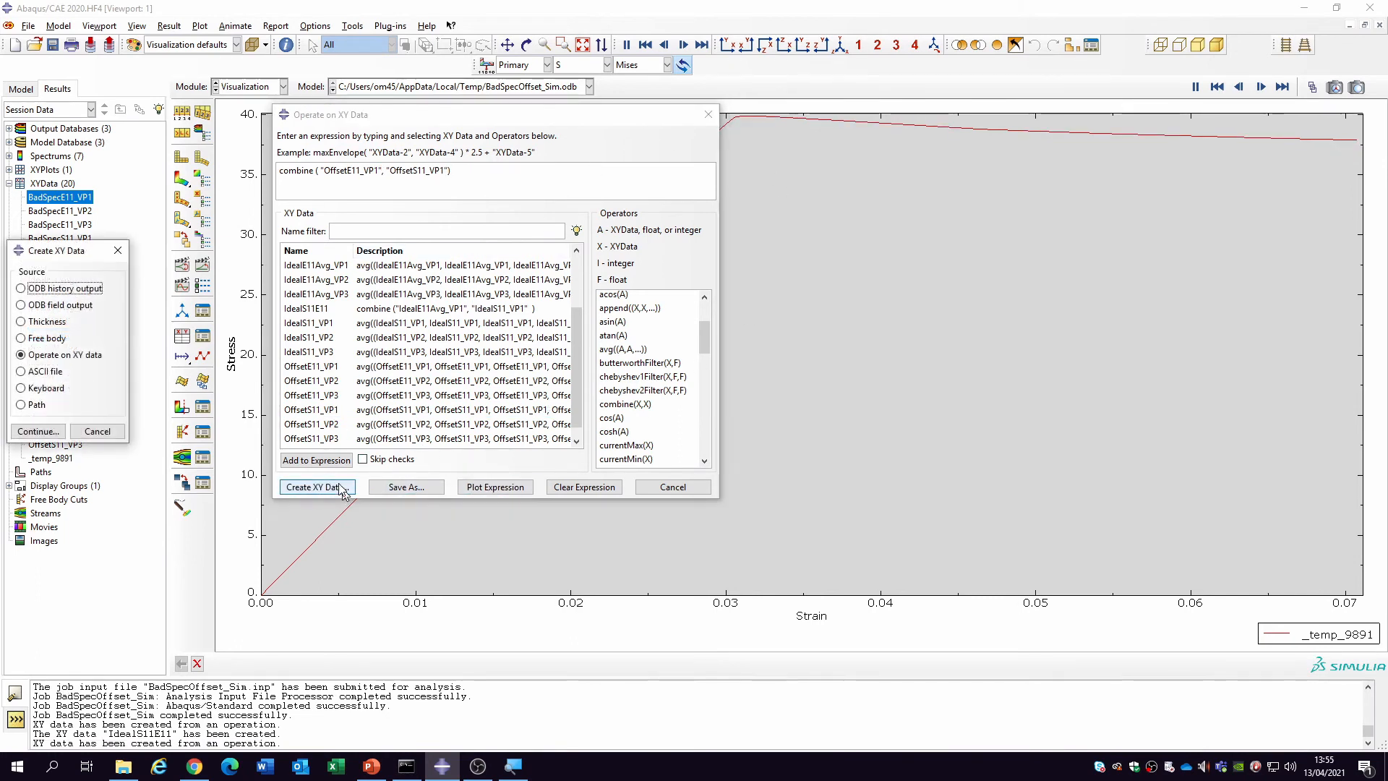
left_click(117, 250)
left_click(408, 488)
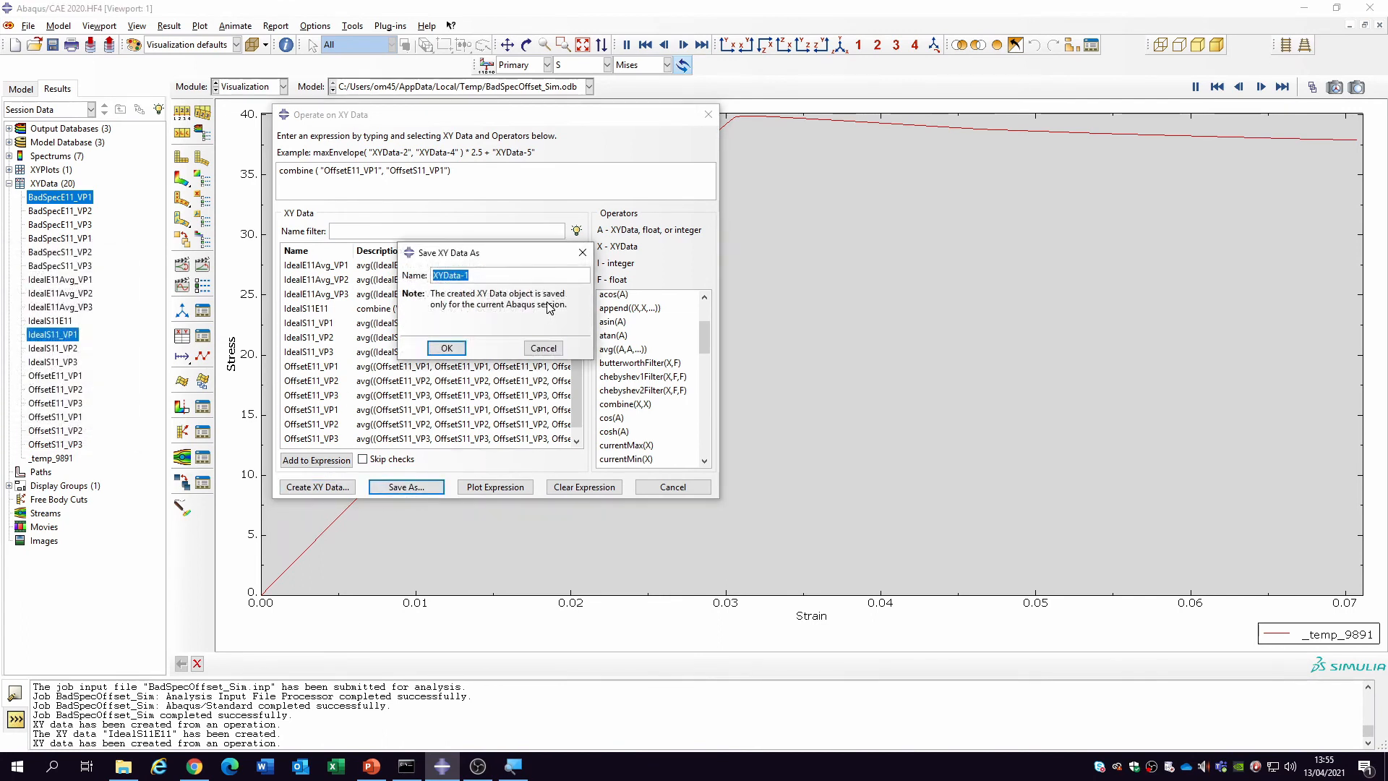
type("OffsetS11V")
type("11")
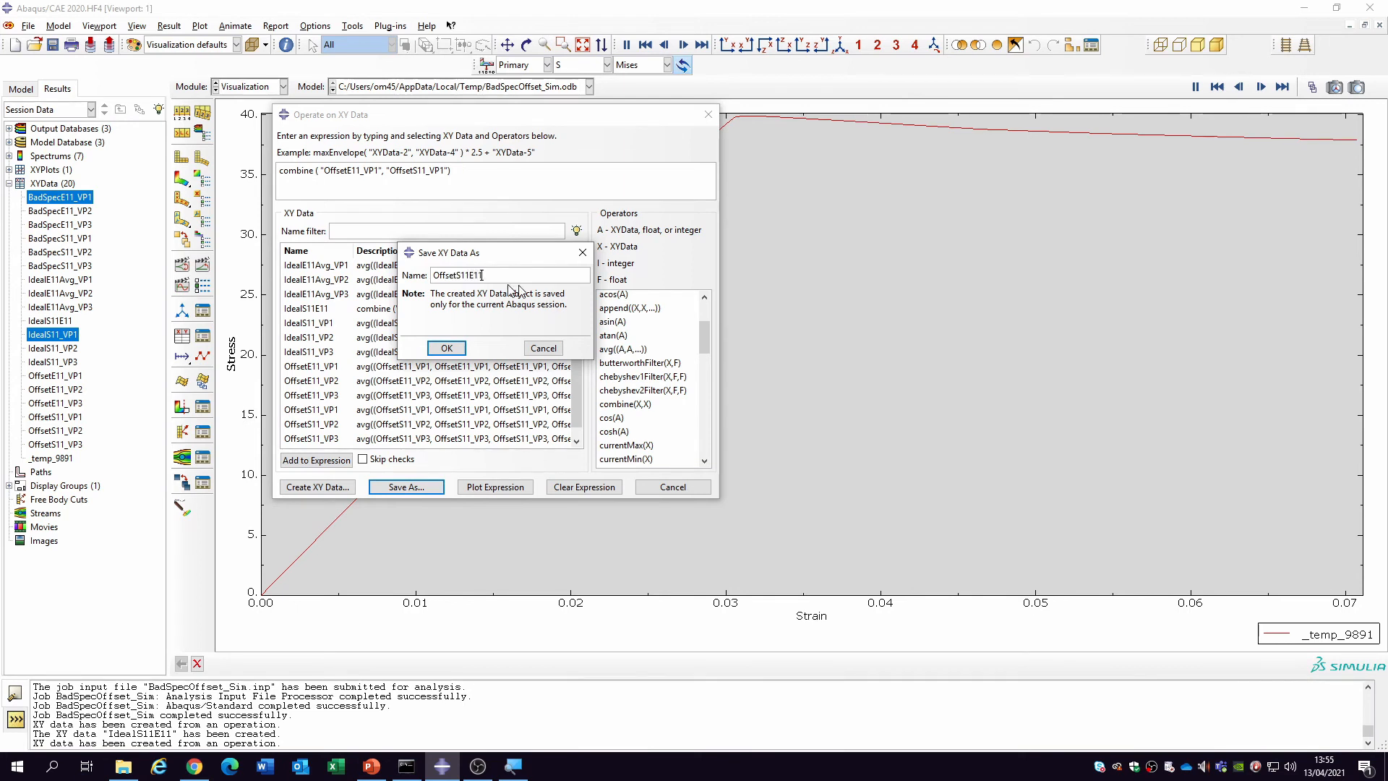
left_click(446, 348)
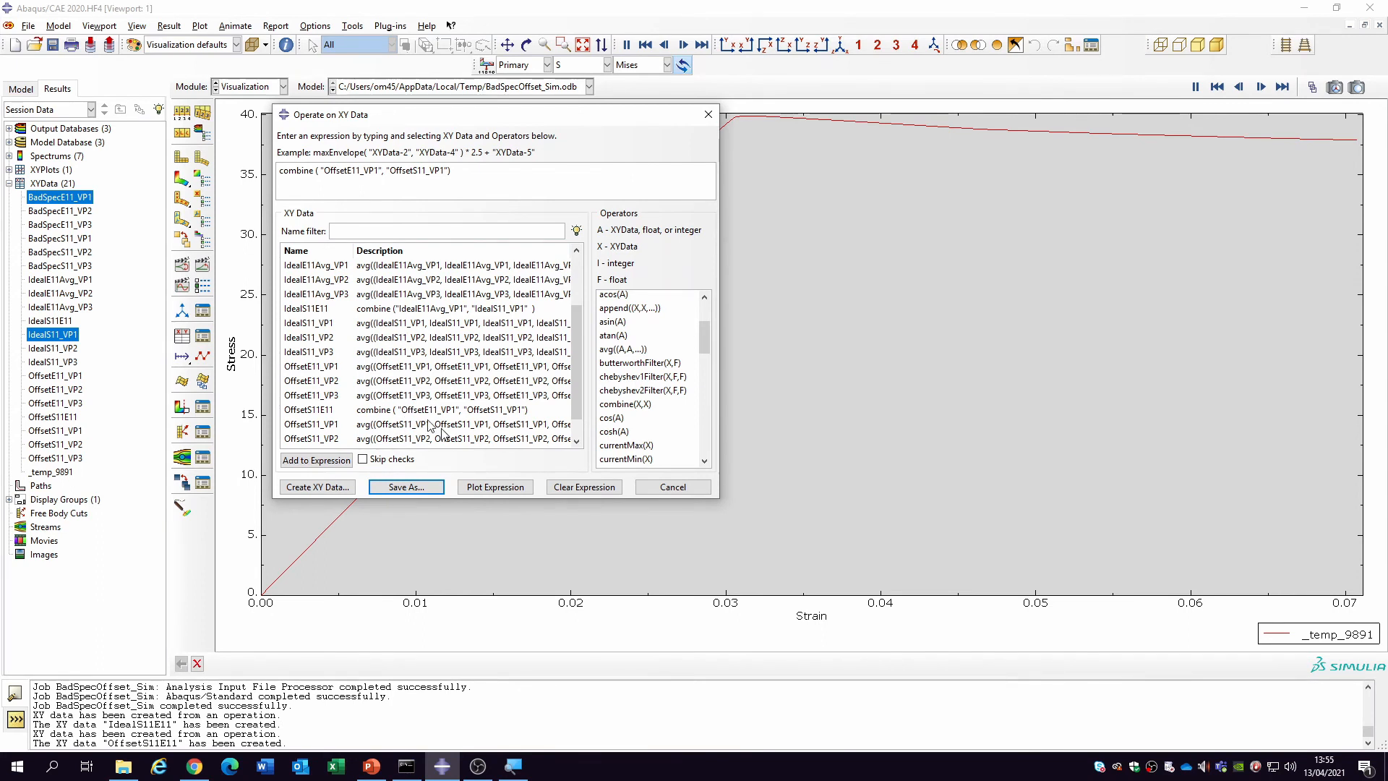
Replace the expression with a combine of BadSpecE11_VP1 and BadSpecS11_VP1, and plot the defective specimen's stress-strain curve.
left_click(579, 492)
left_click(627, 404)
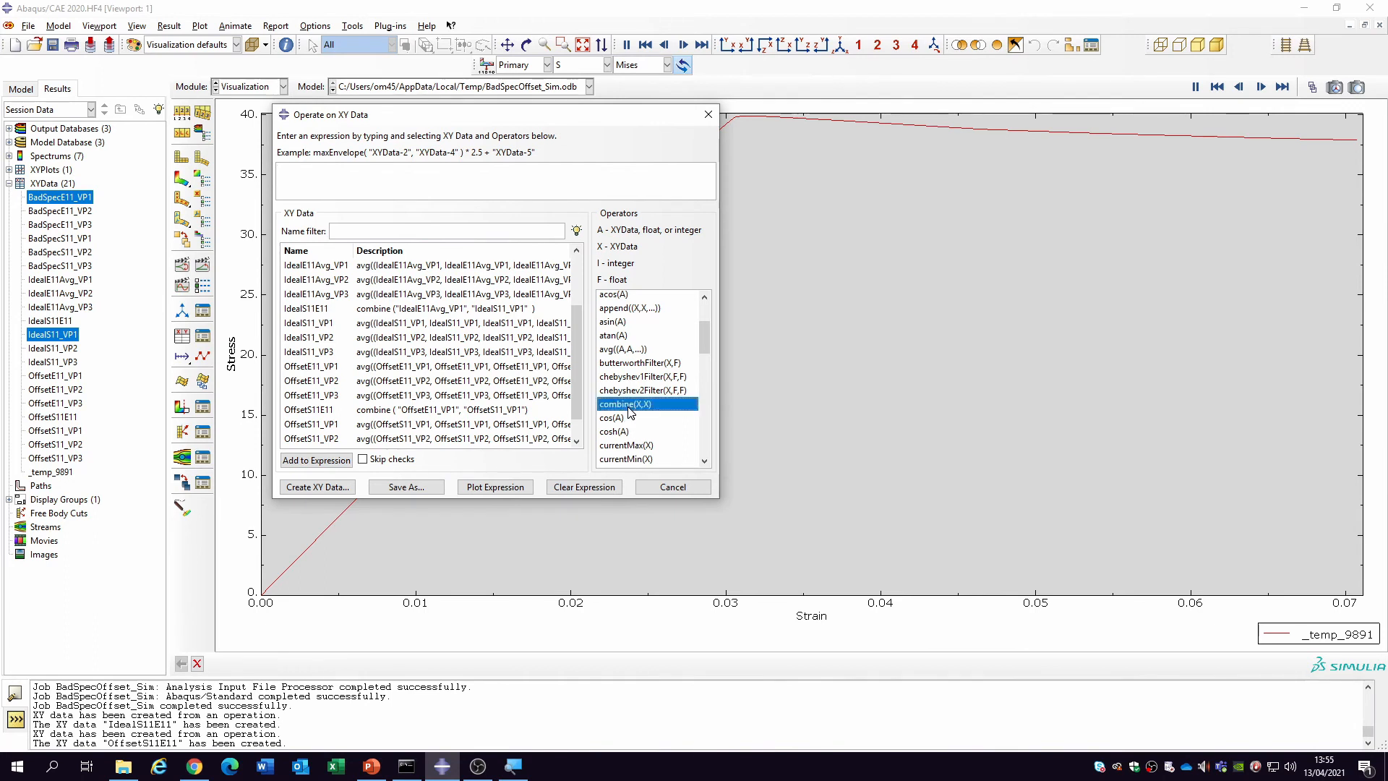
scroll(341, 424, "down", 2)
scroll(336, 391, "up", 4)
left_click(333, 267)
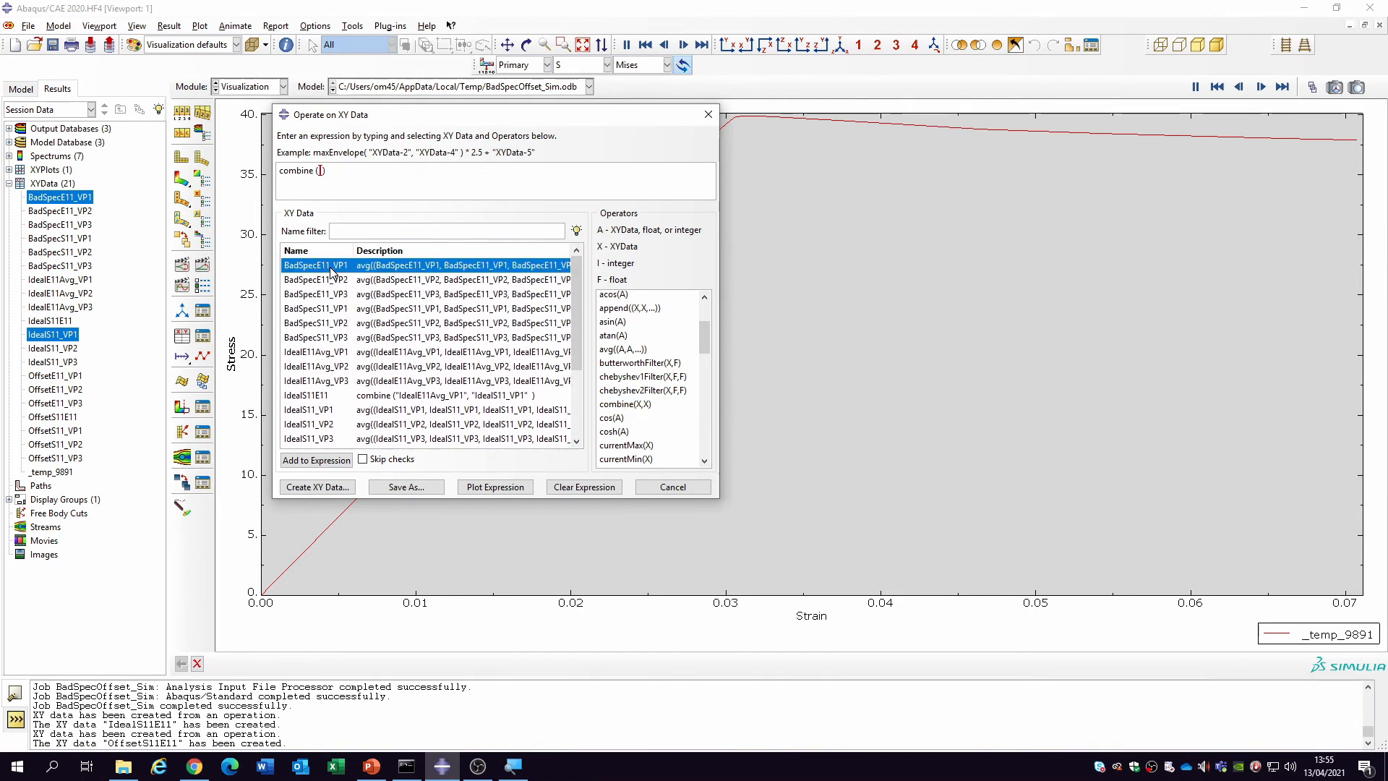
double_click(331, 269)
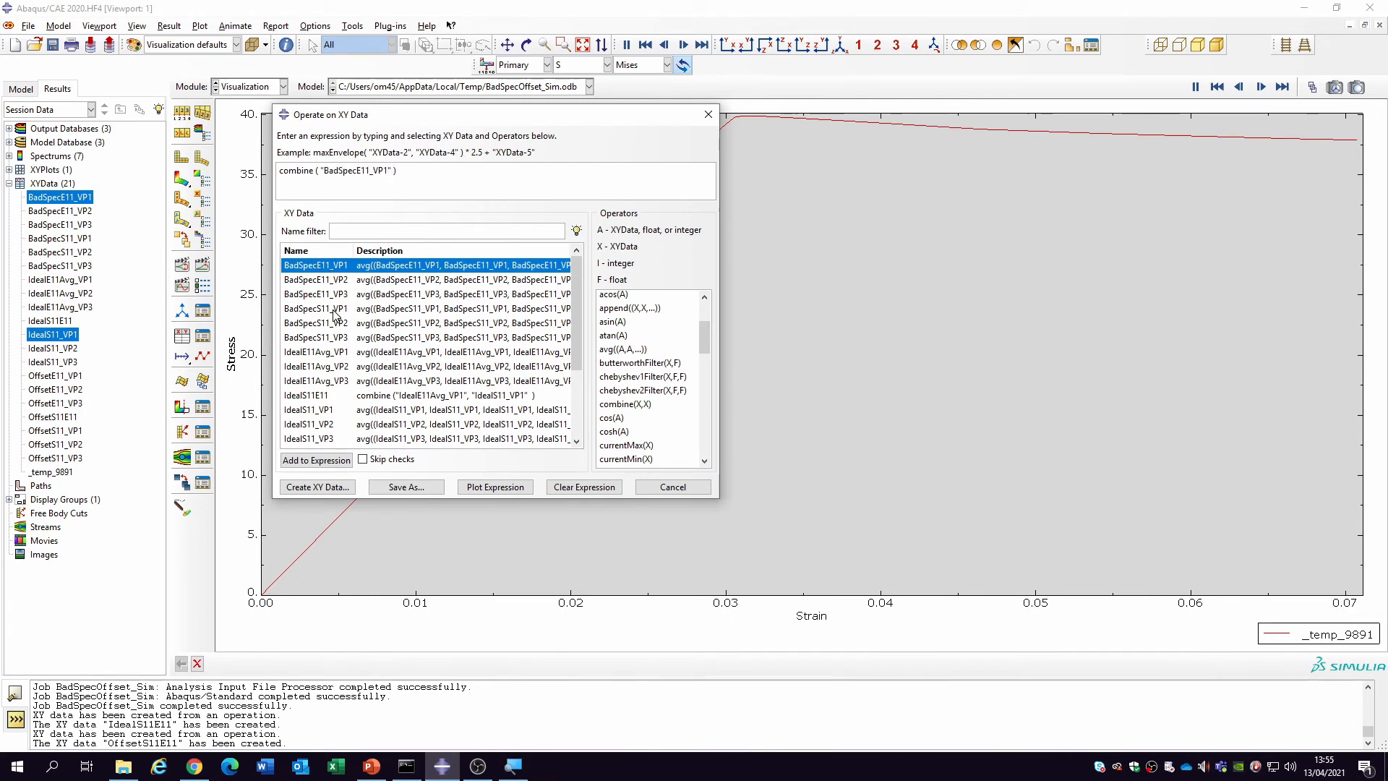
double_click(336, 310)
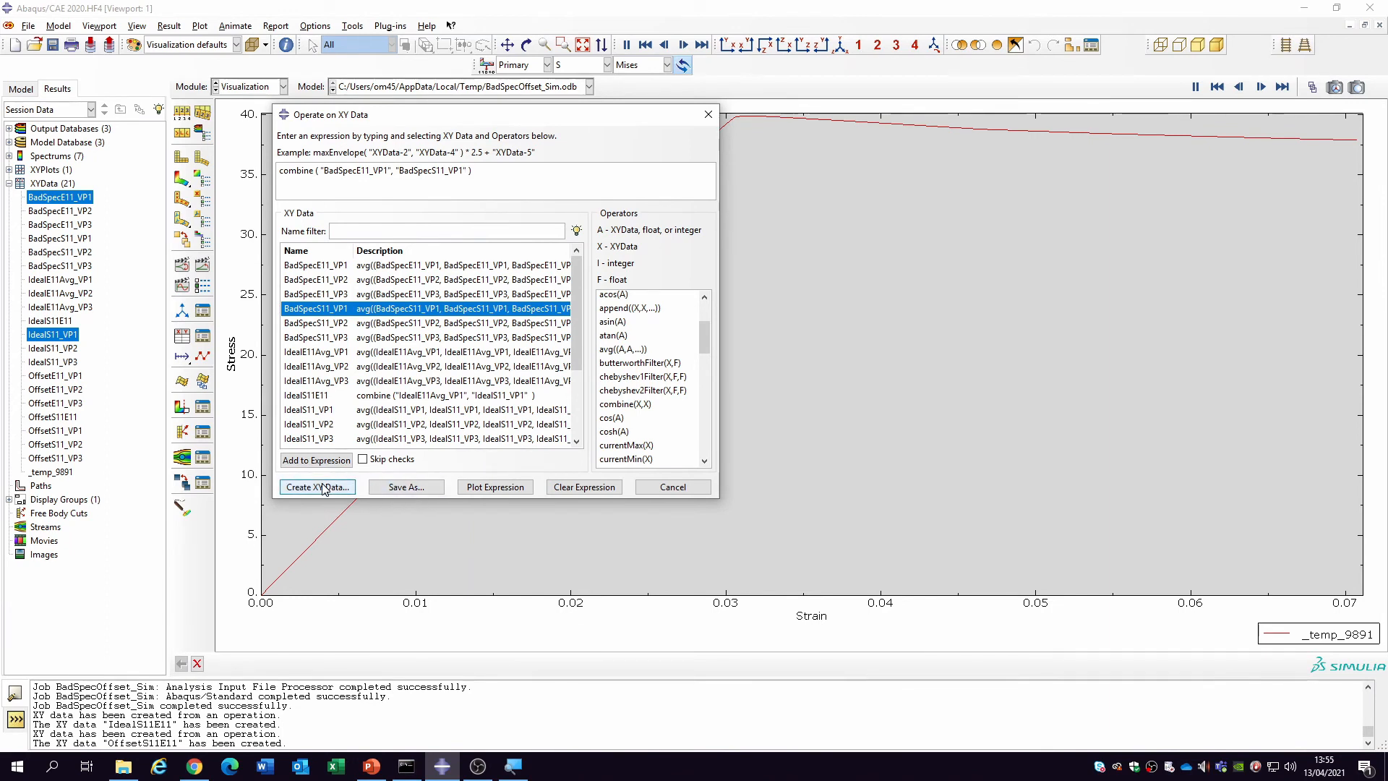
left_click(495, 489)
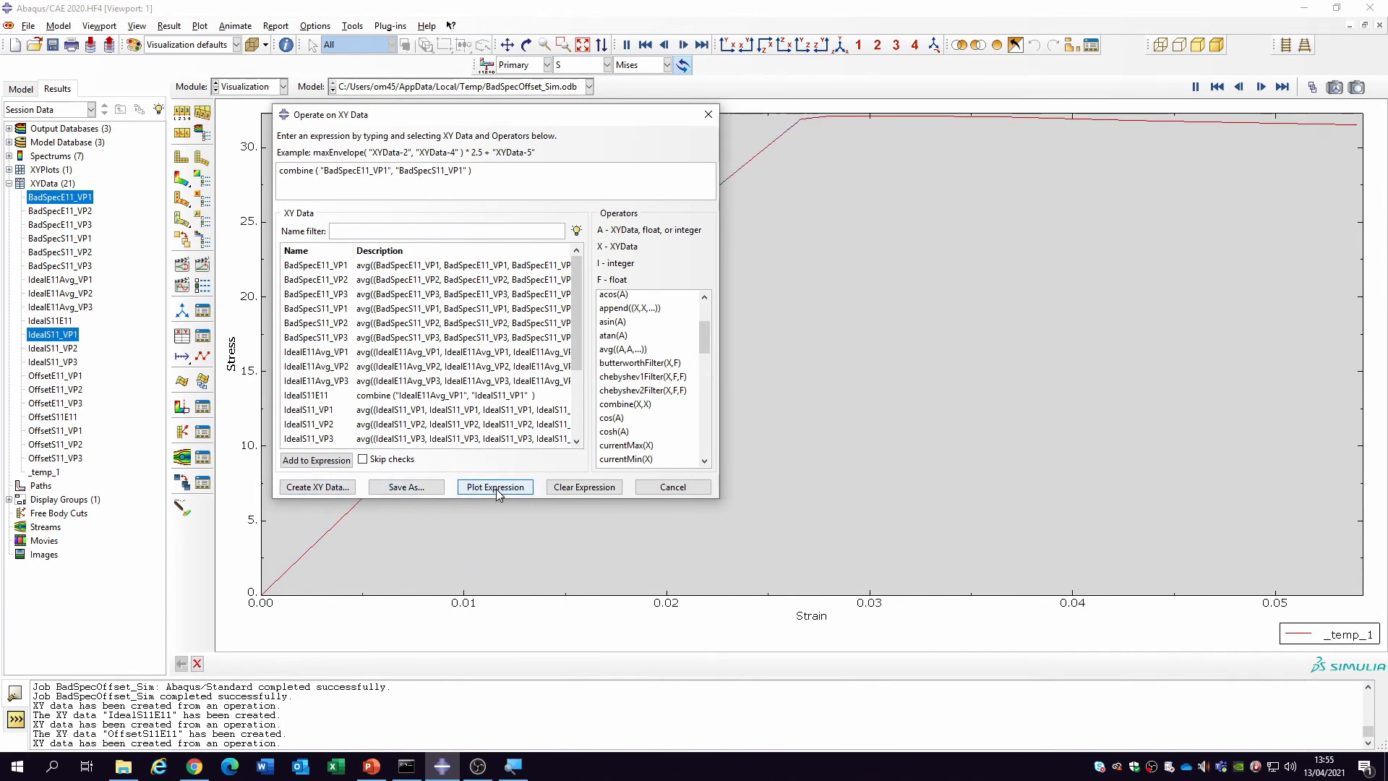
Save the combined defective specimen curve as XY data named BadSpecS11E11 and finish operating on XY data.
left_click(409, 489)
type("BadSpecS11E11")
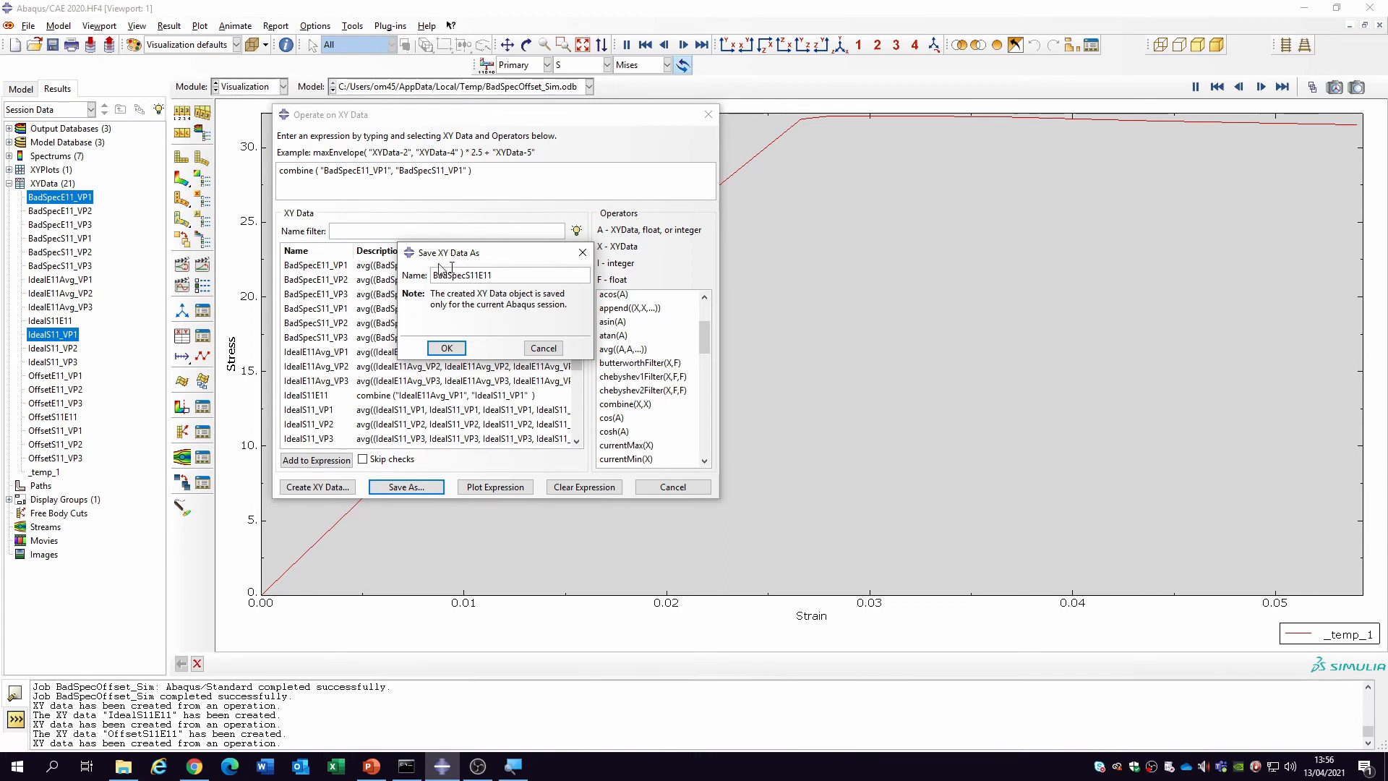
left_click(447, 348)
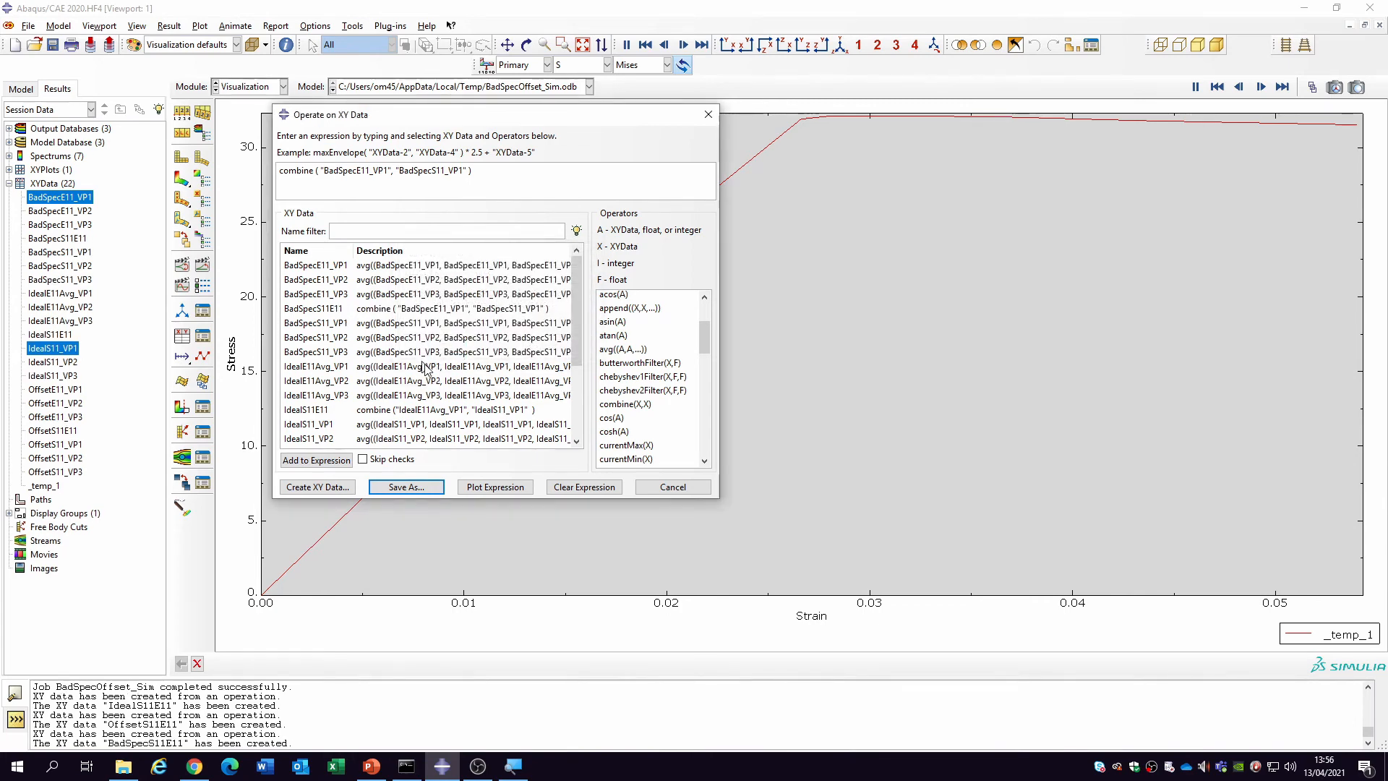
left_click(593, 488)
left_click(670, 488)
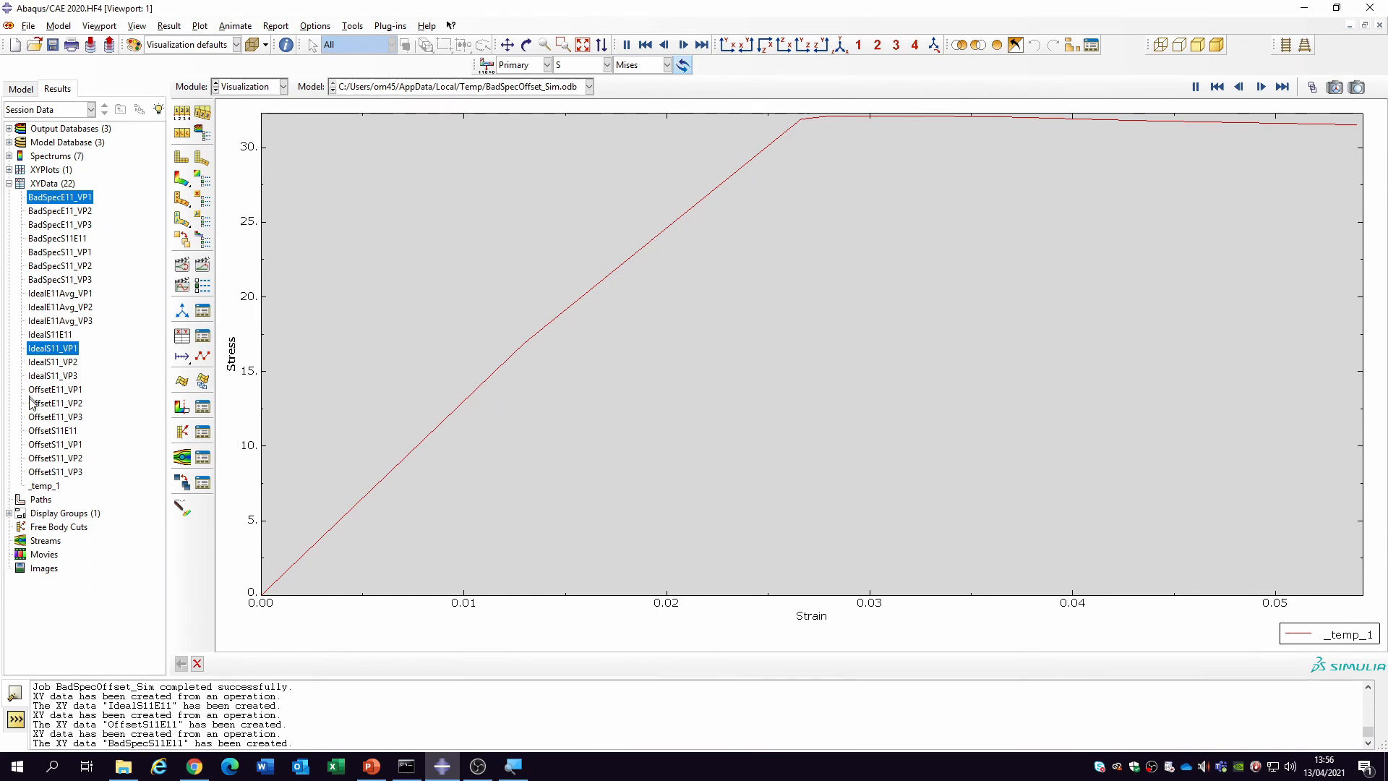
double_click(20, 171)
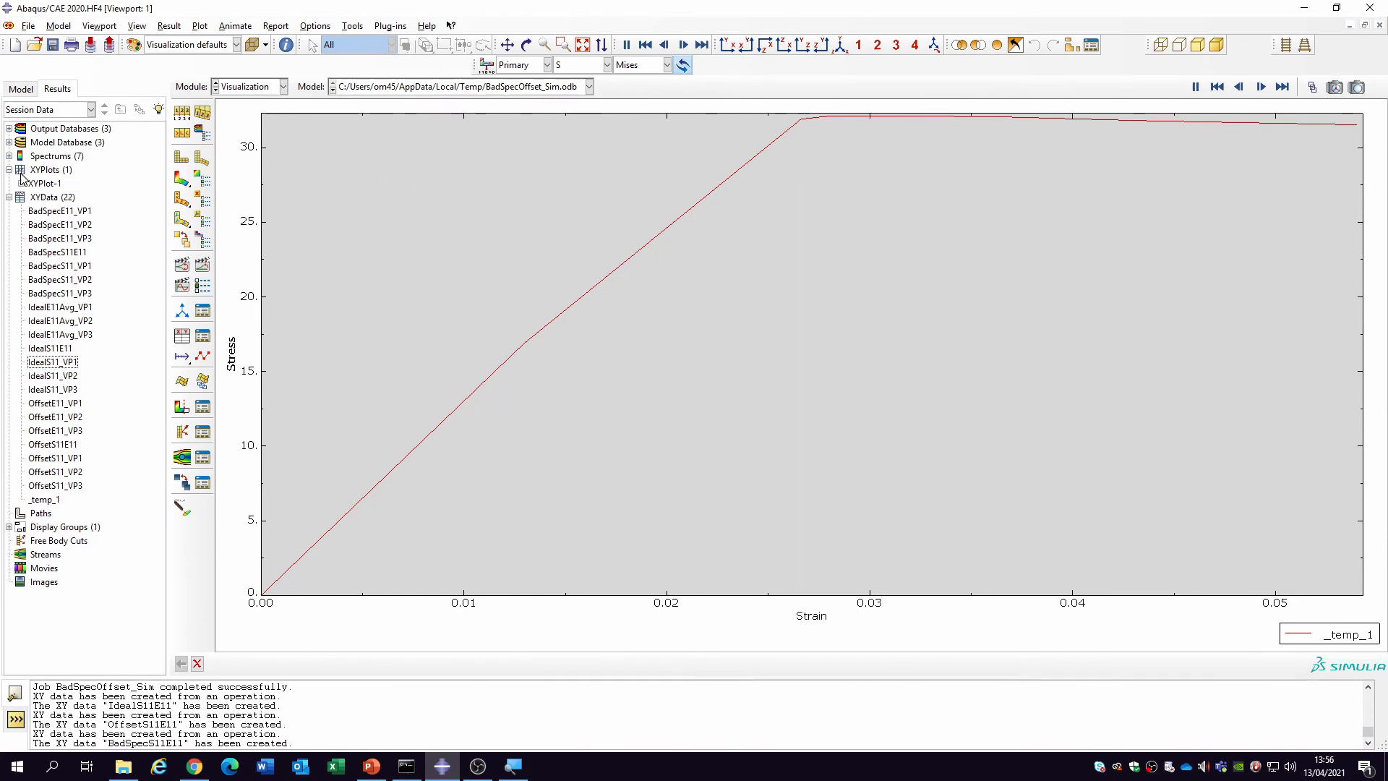
left_click(36, 184)
double_click(34, 185)
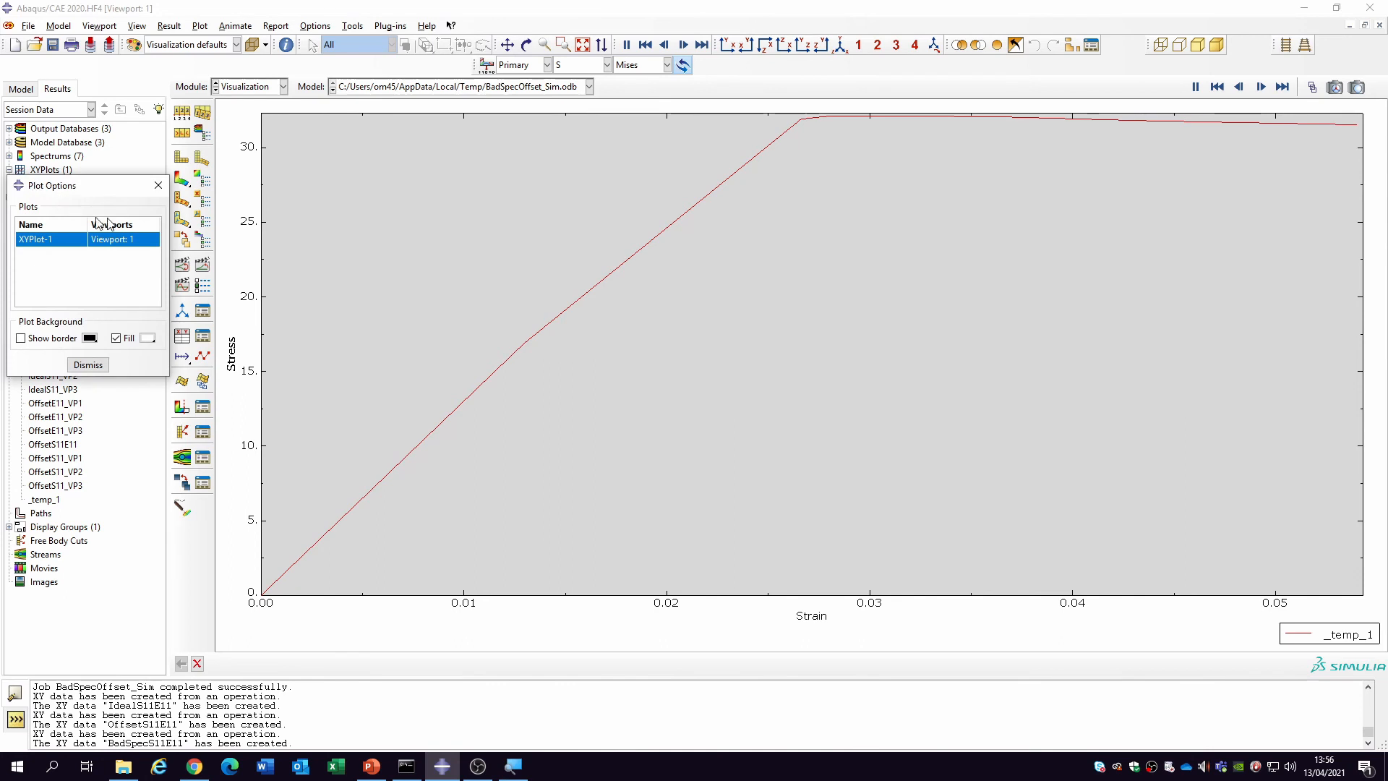
left_click(160, 187)
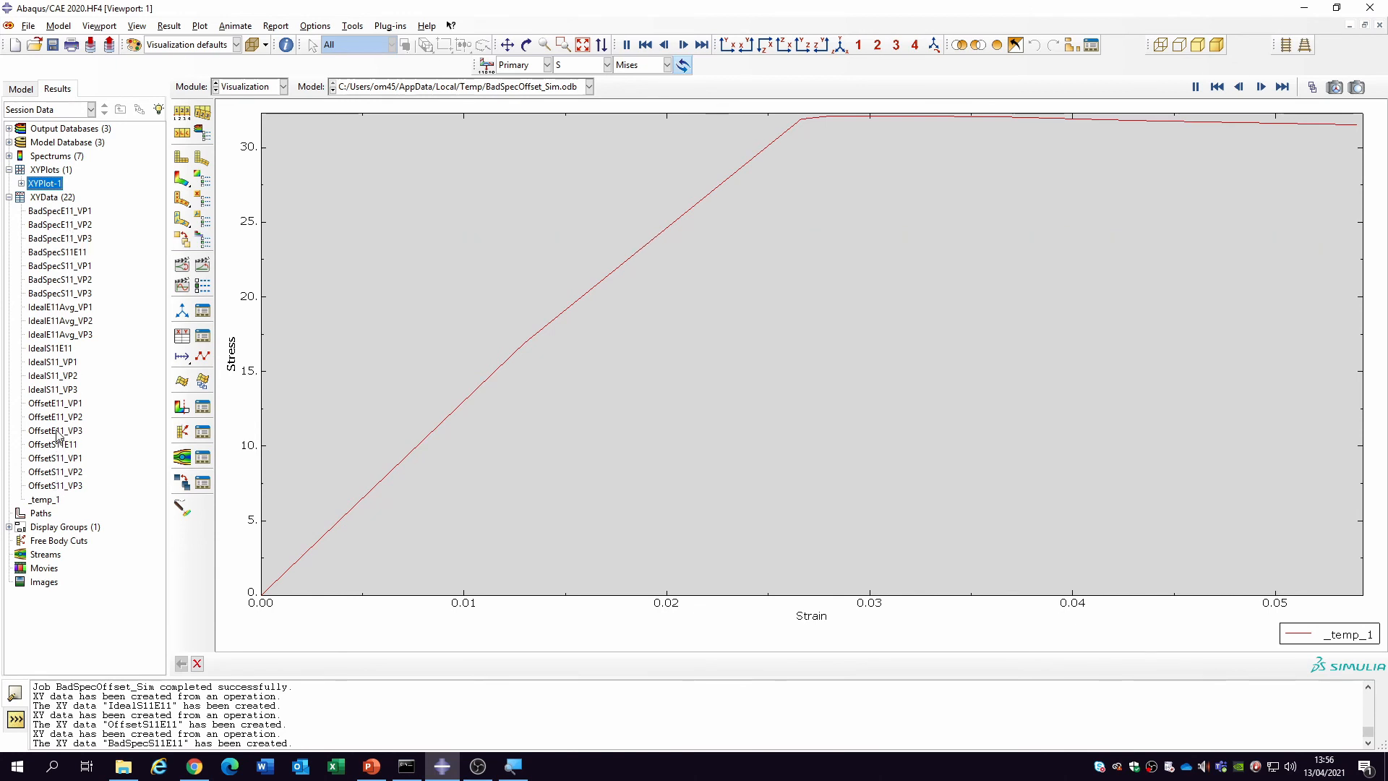
Add the saved curves IdealS11E11, OffsetS11E11 and BadSpecS11E11 together to the current stress-strain plot.
left_click(50, 308)
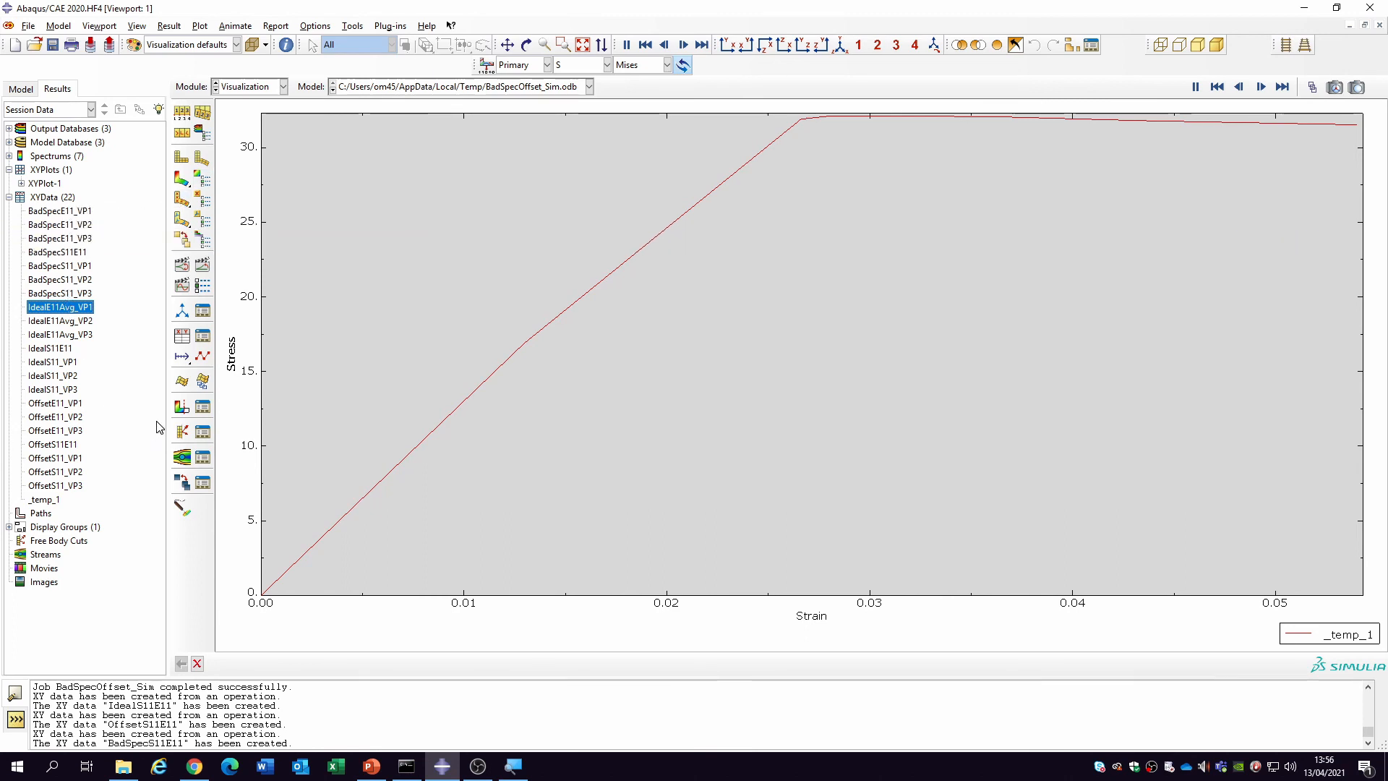
left_click(56, 445)
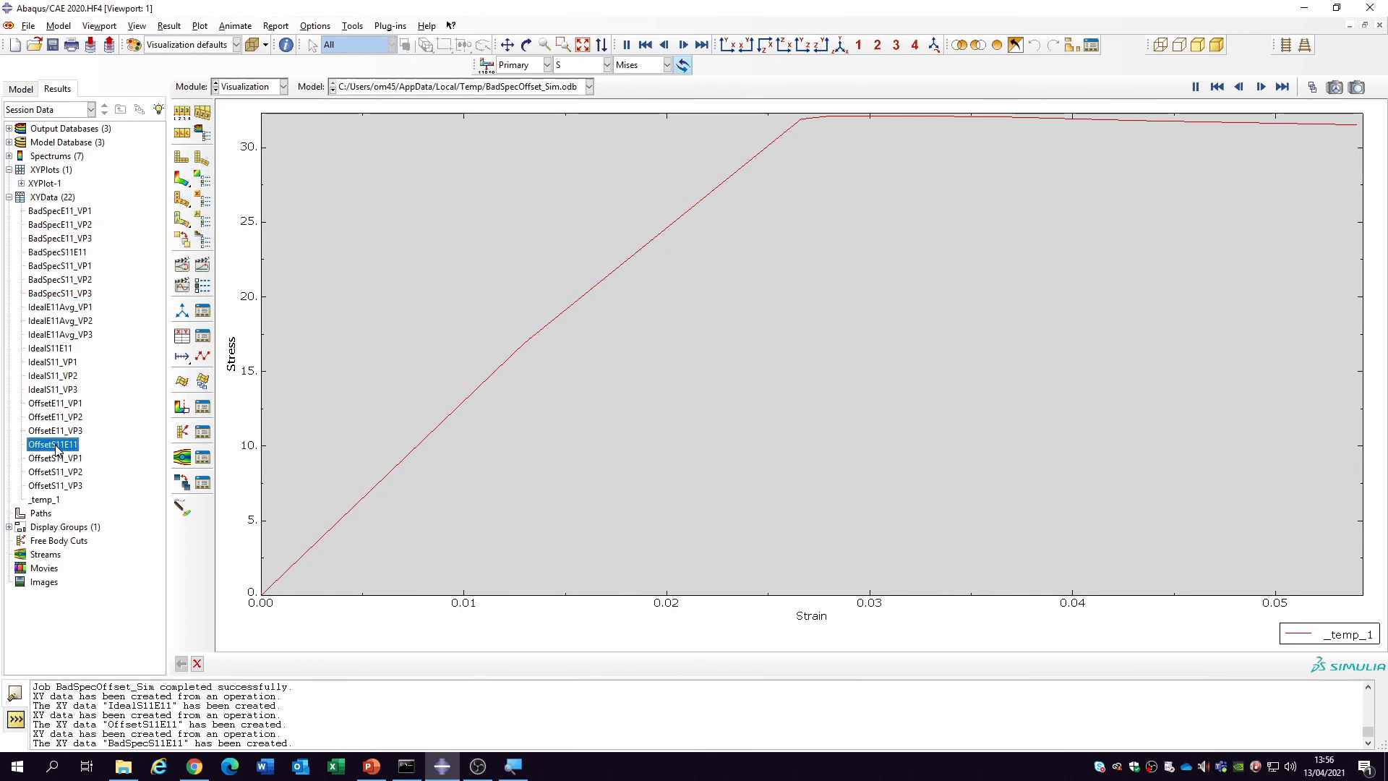
left_click(54, 349, "ctrl")
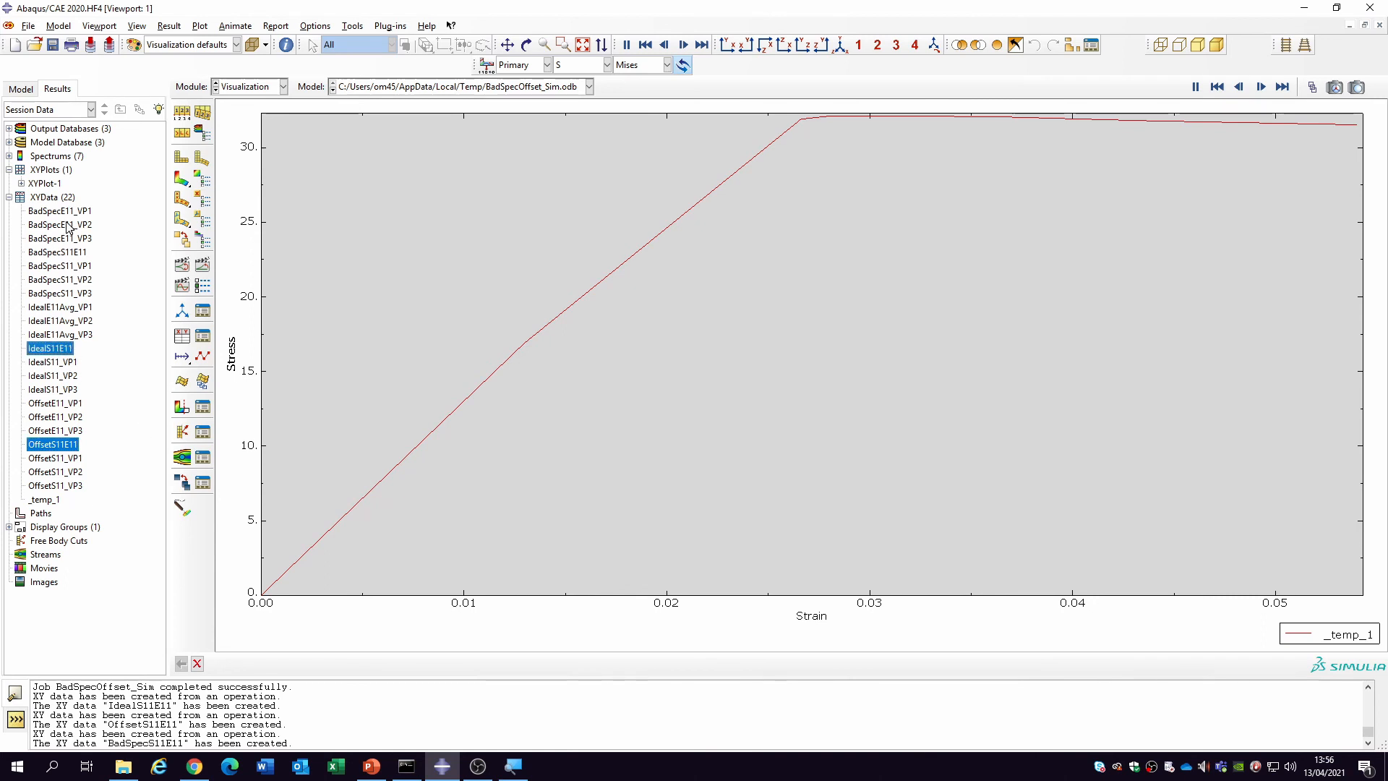
left_click(70, 253, "ctrl")
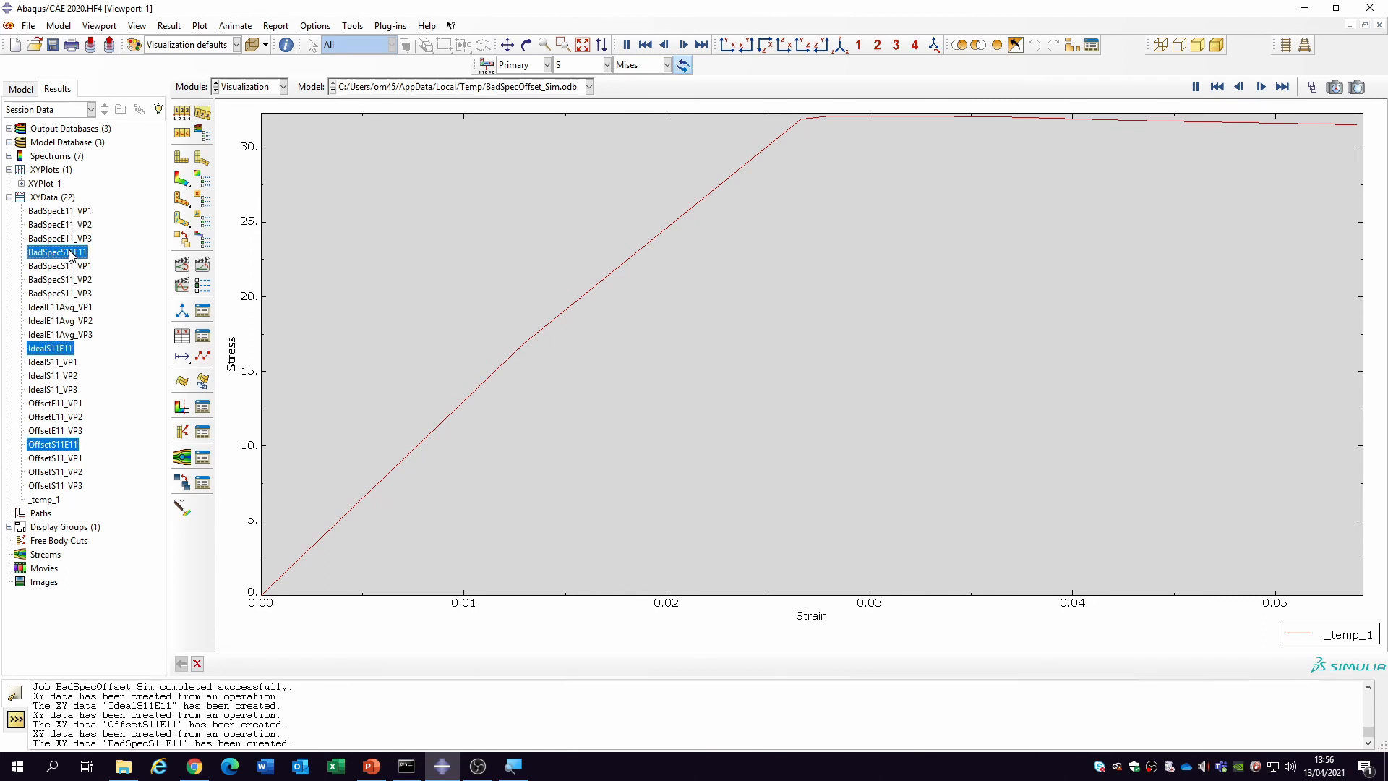
right_click(71, 255)
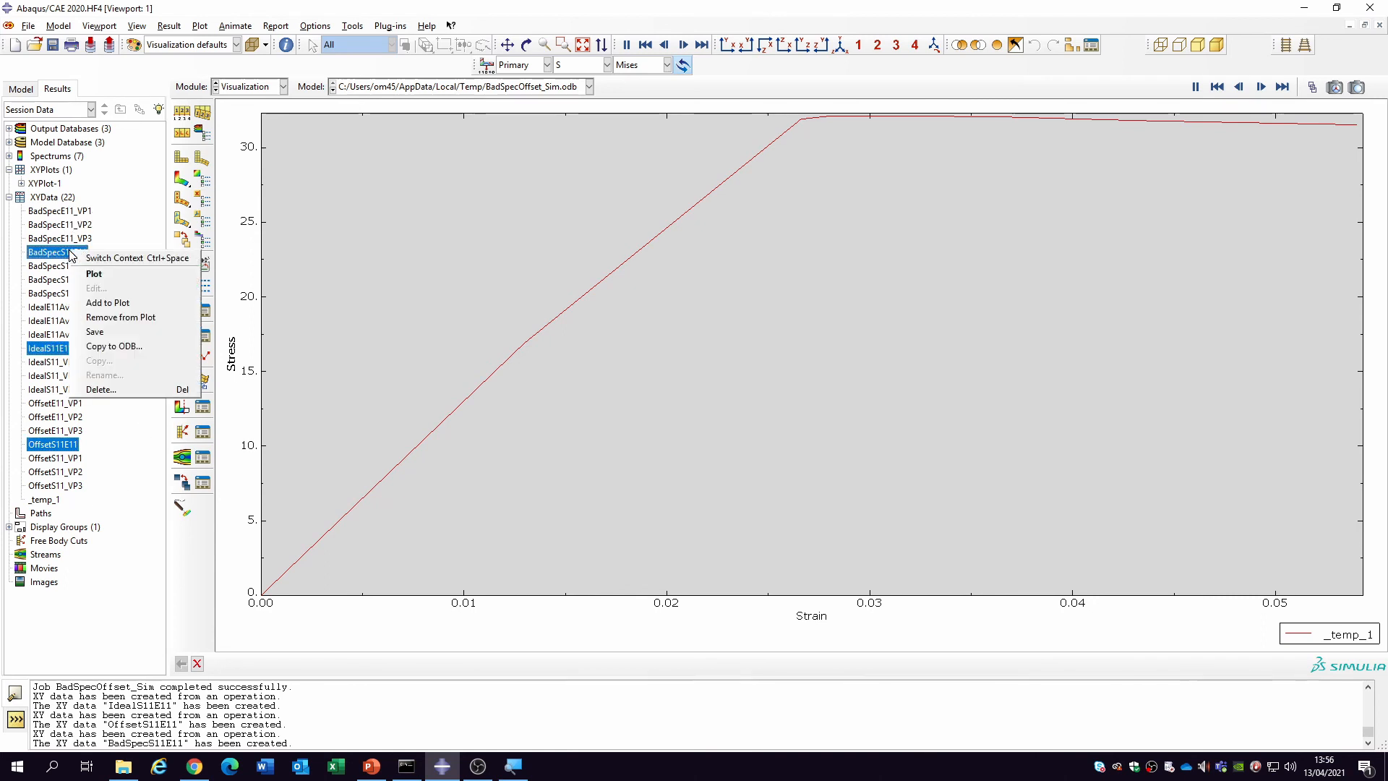
left_click(119, 304)
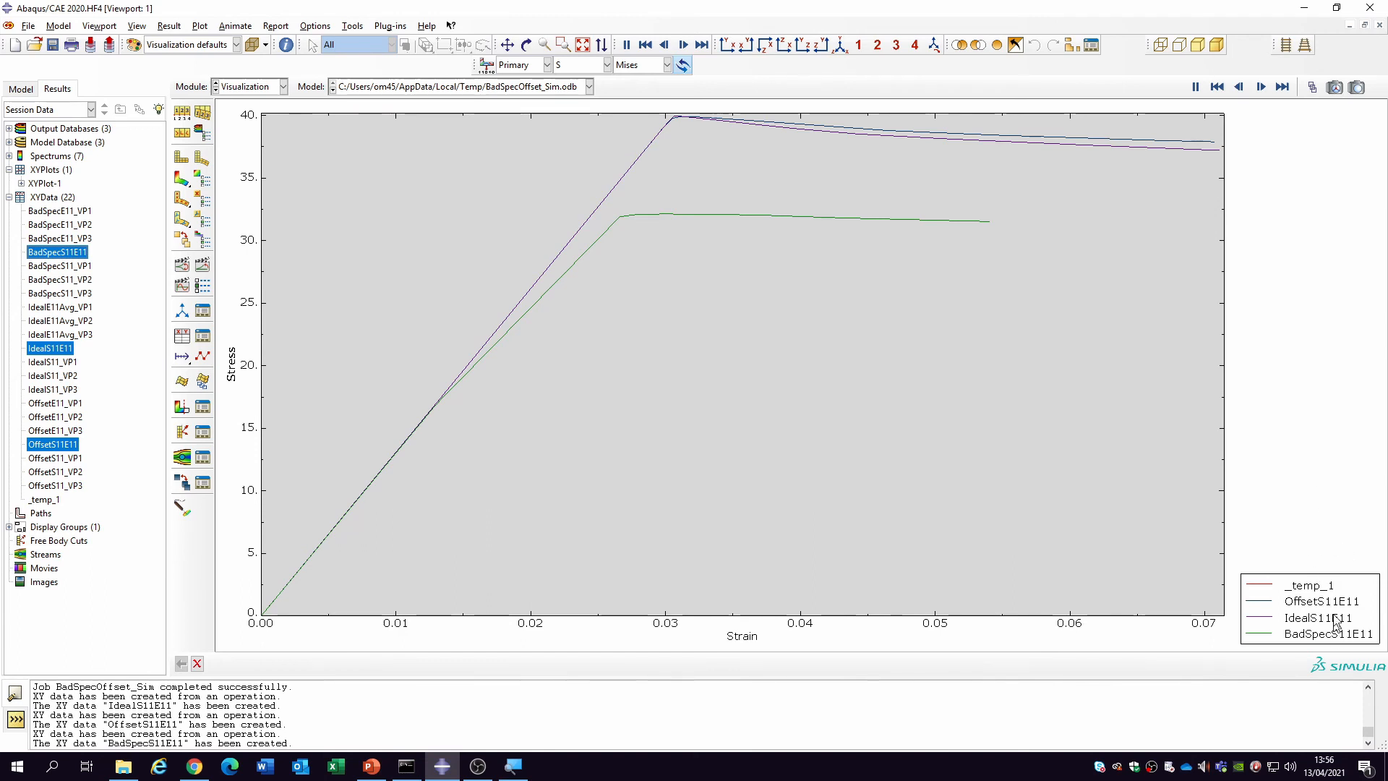
Display the Mises stress contours on the deformed defective specimen, and return to the plot of the combined curves.
right_click(610, 292)
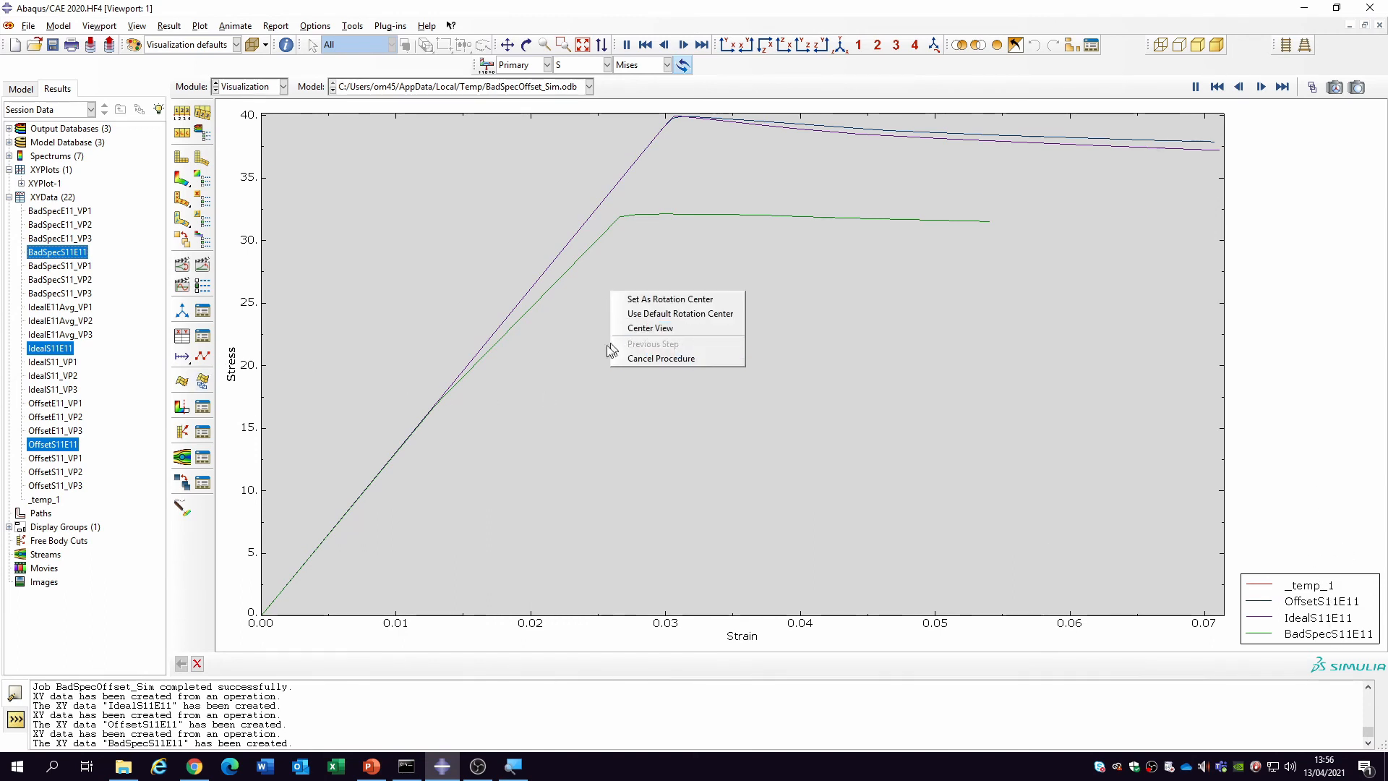
left_click(183, 179)
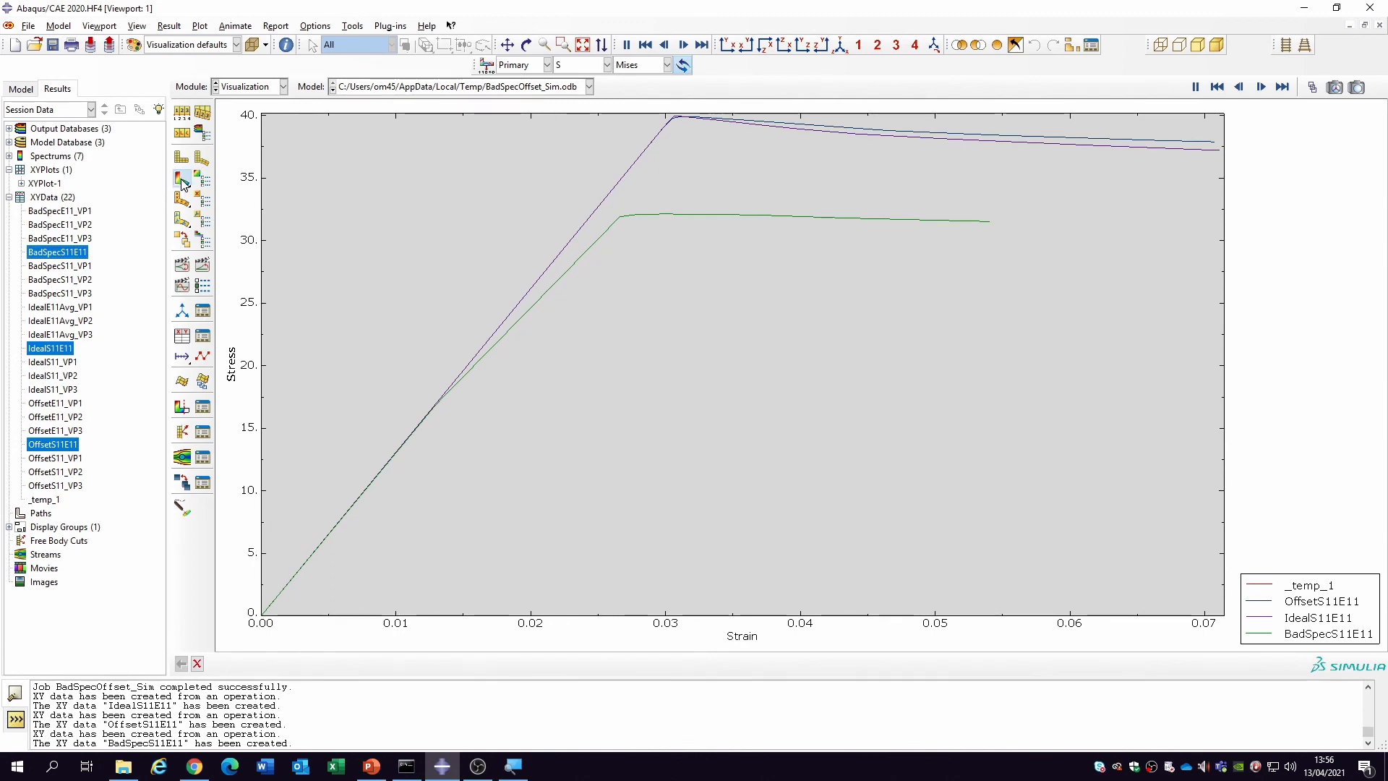
left_click(182, 181)
right_click(81, 255)
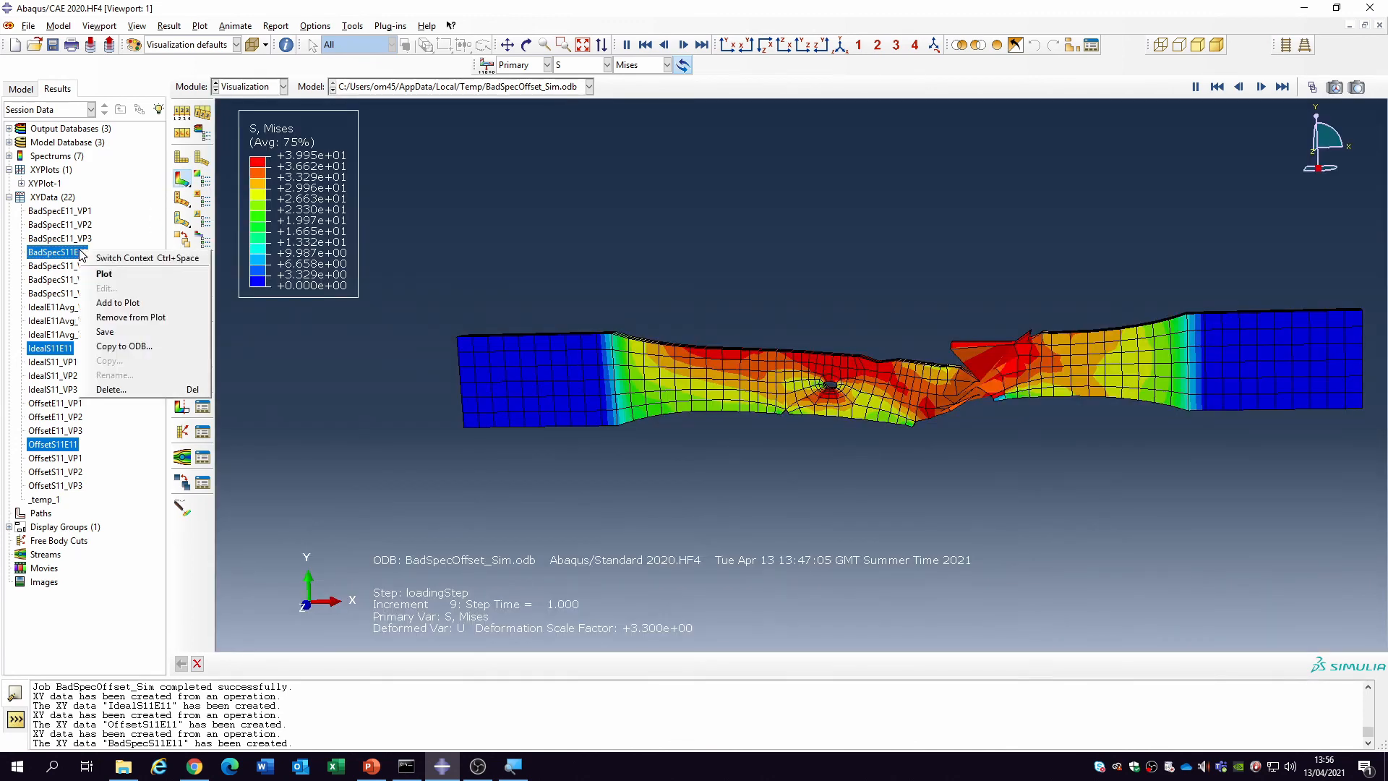
left_click(109, 303)
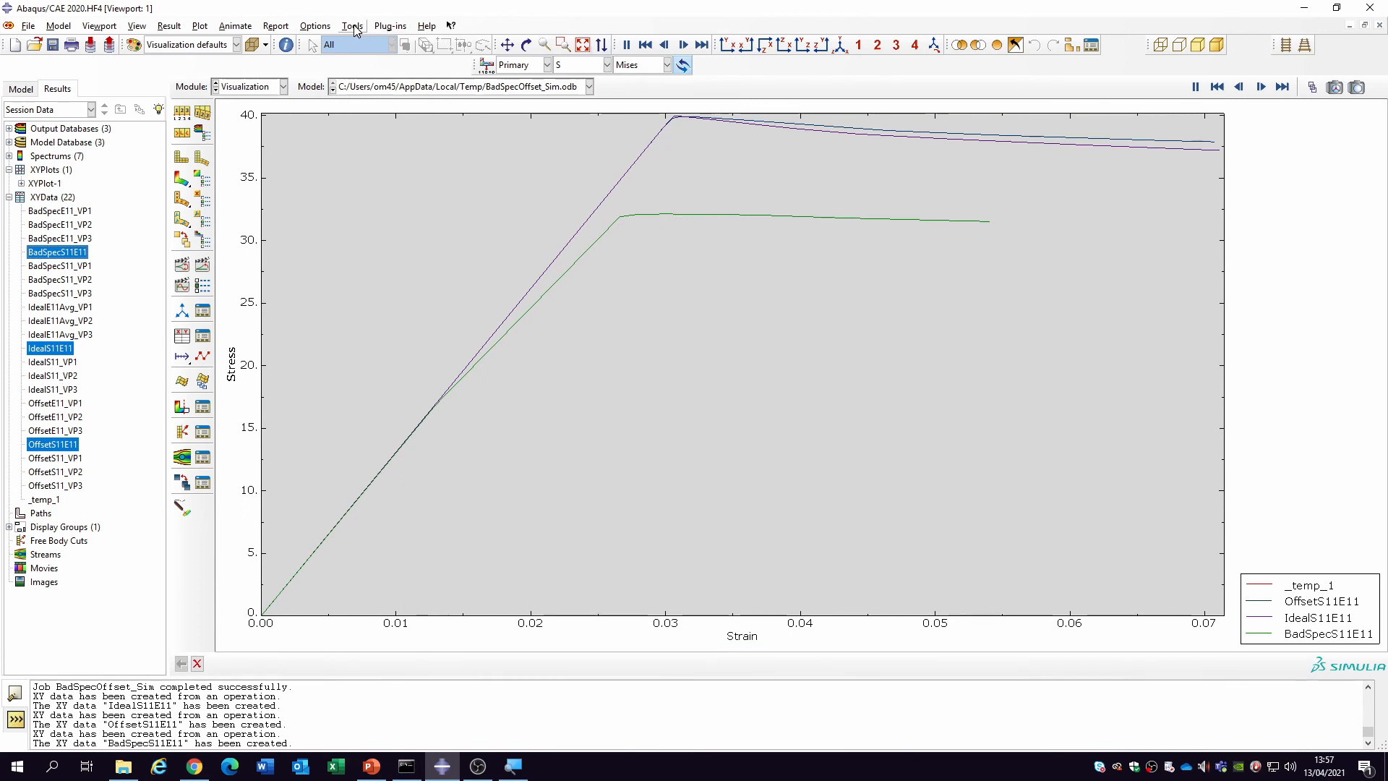
Export the XY data of the current XY plot from Abaqus/CAE to Excel with the Excel Utilities plug-in.
left_click(394, 27)
mouse_move(410, 57)
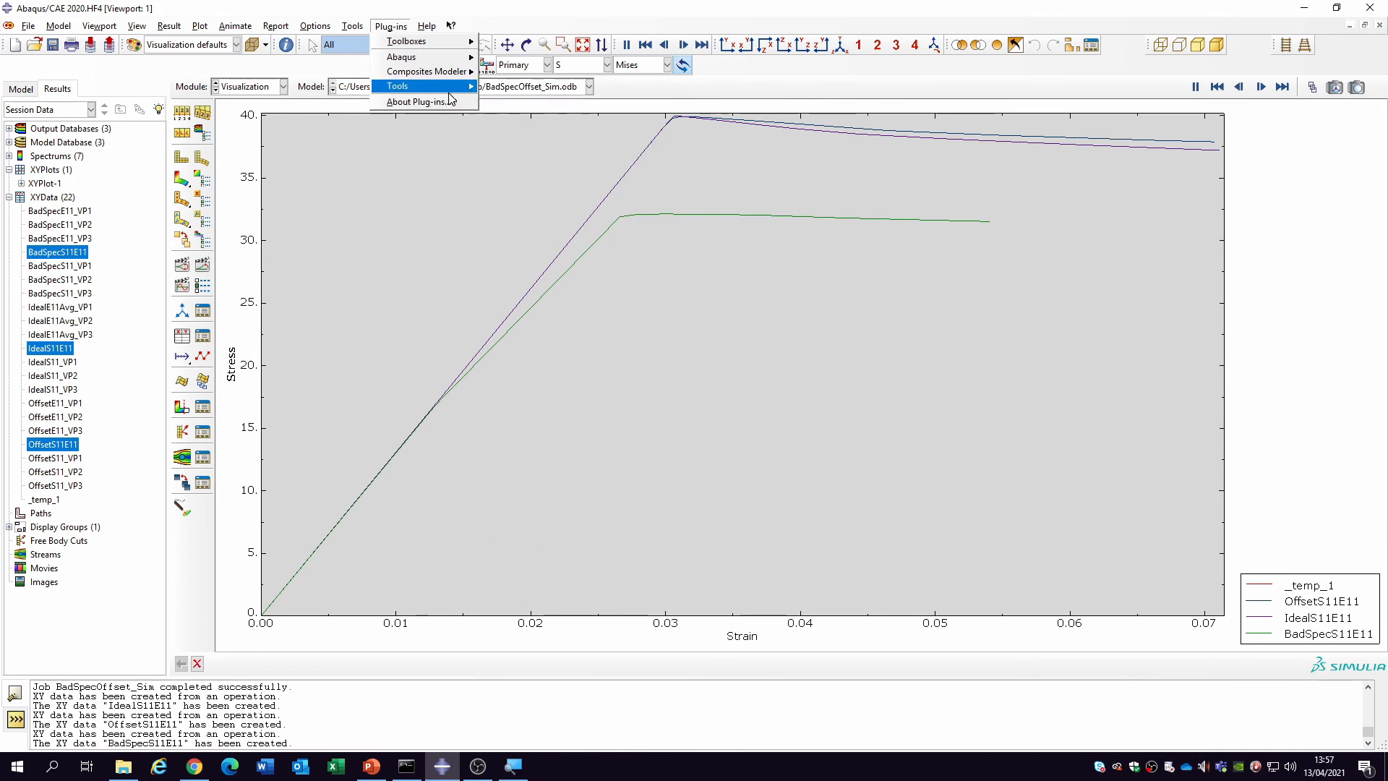
mouse_move(456, 93)
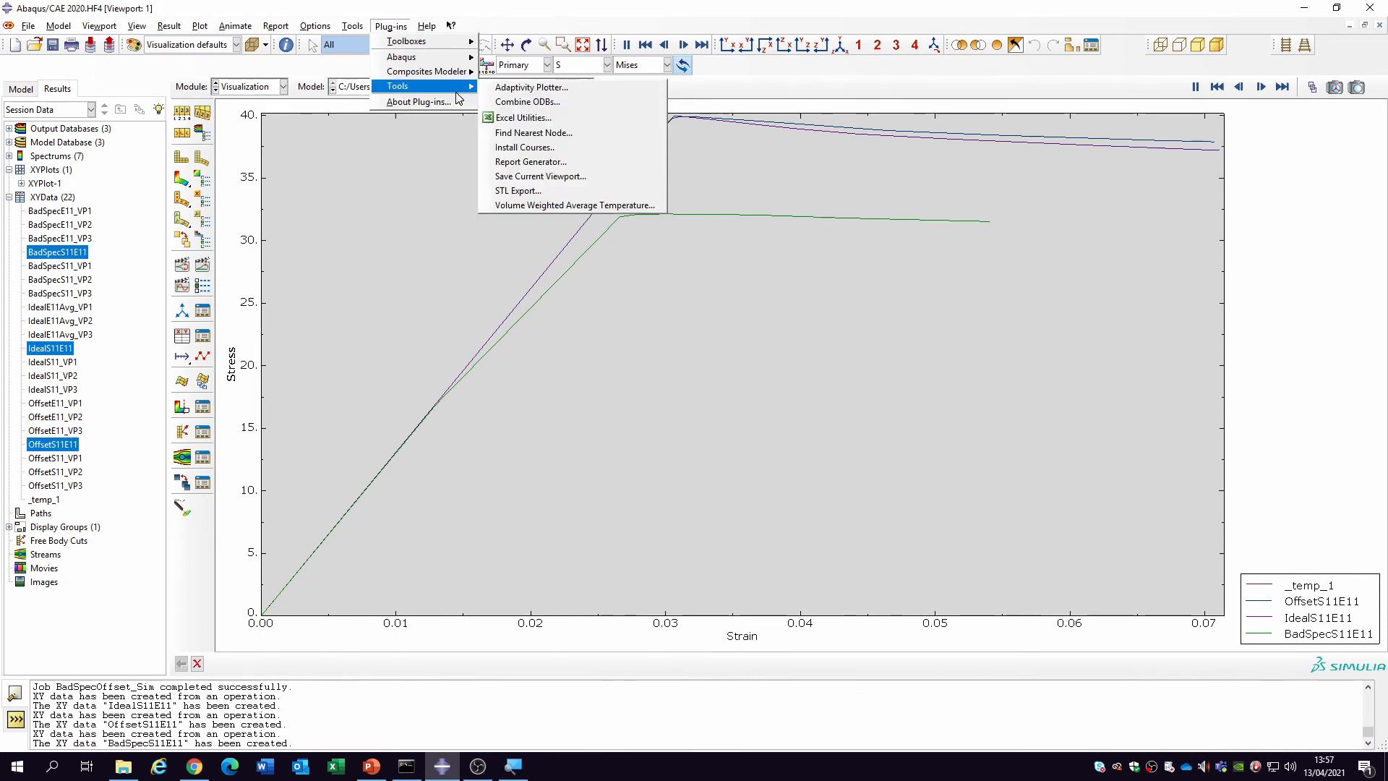
left_click(516, 117)
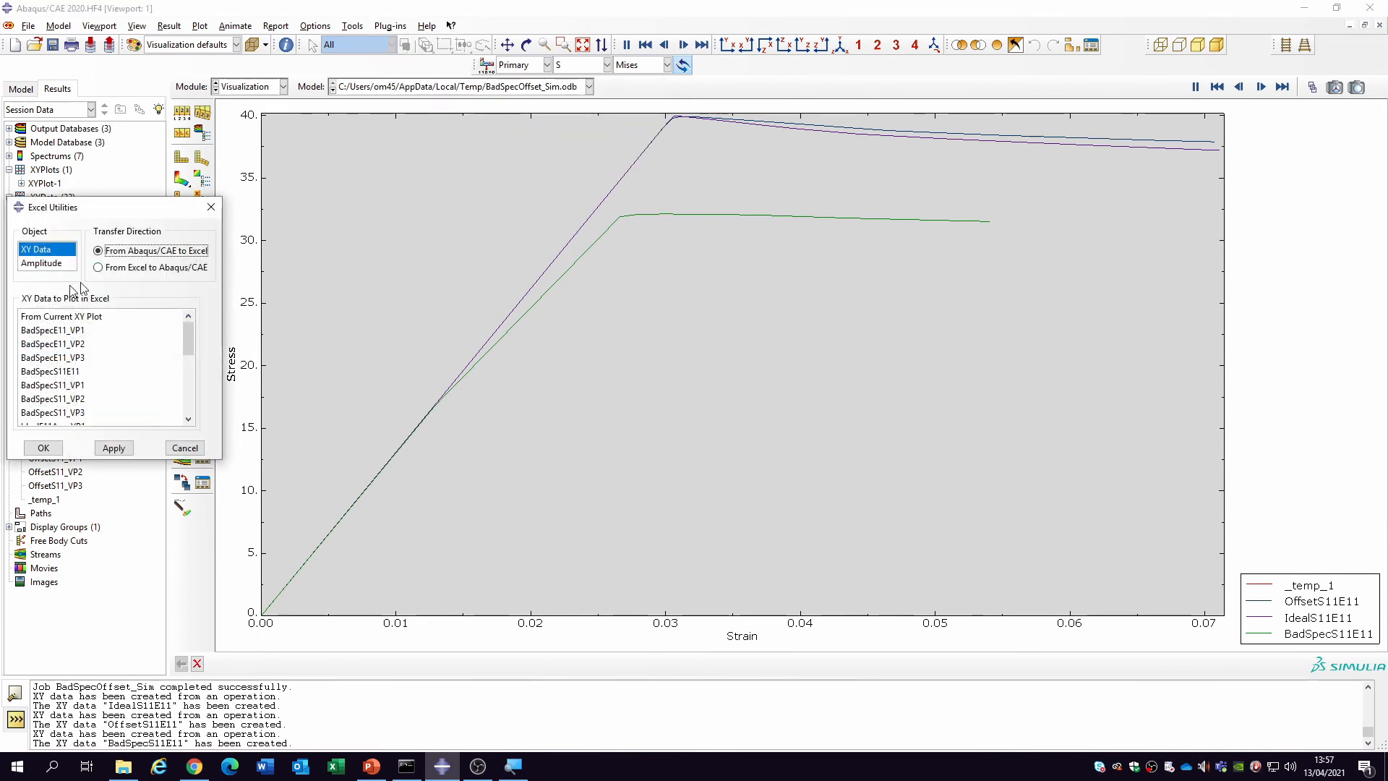
left_click(95, 318)
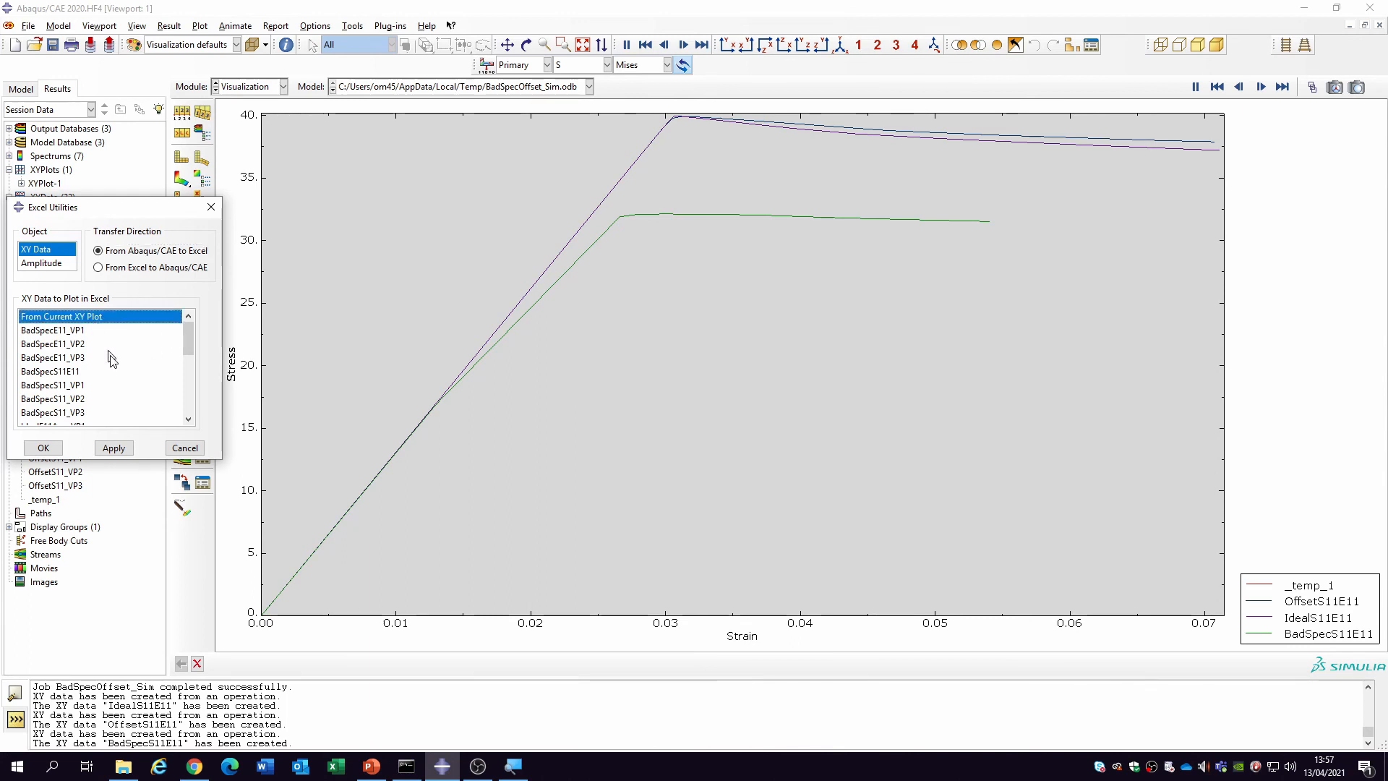
left_click_drag(188, 340, 190, 423)
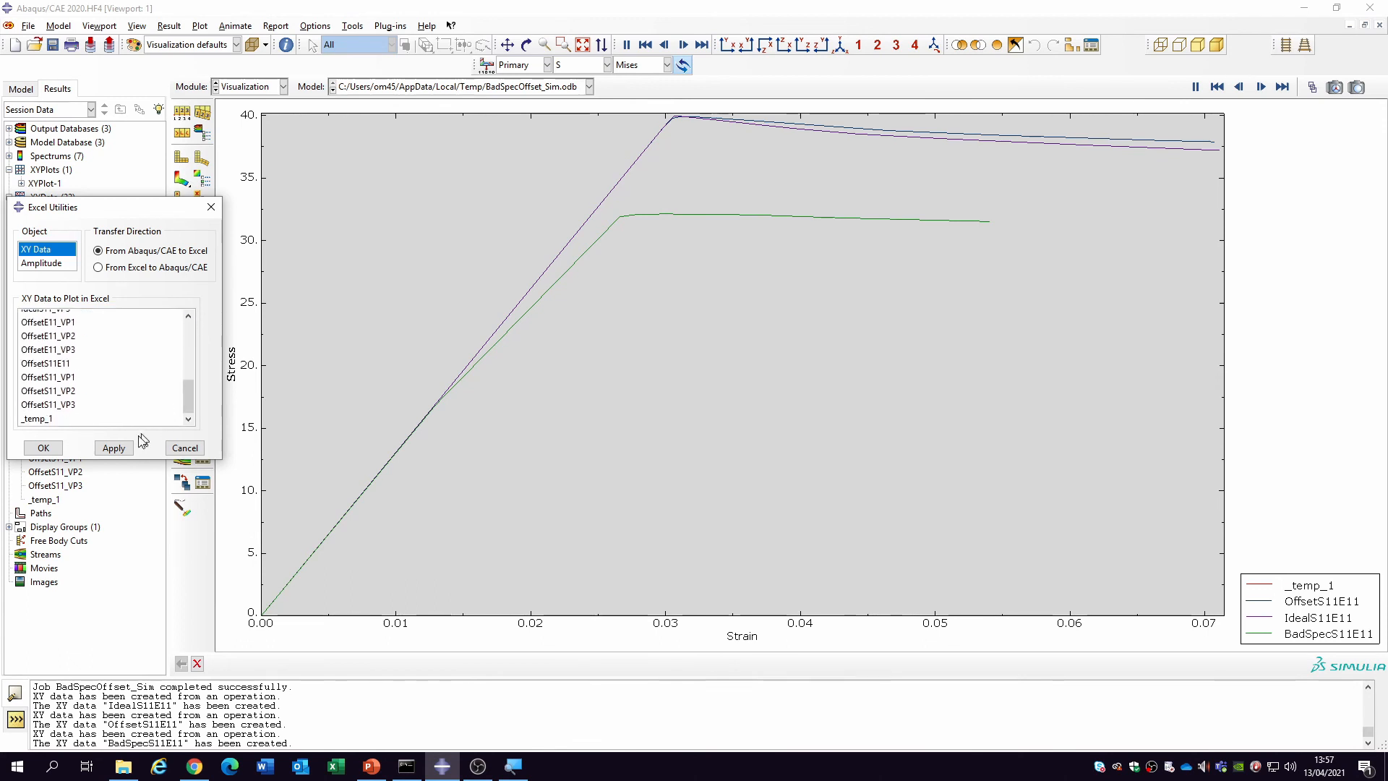
left_click(52, 449)
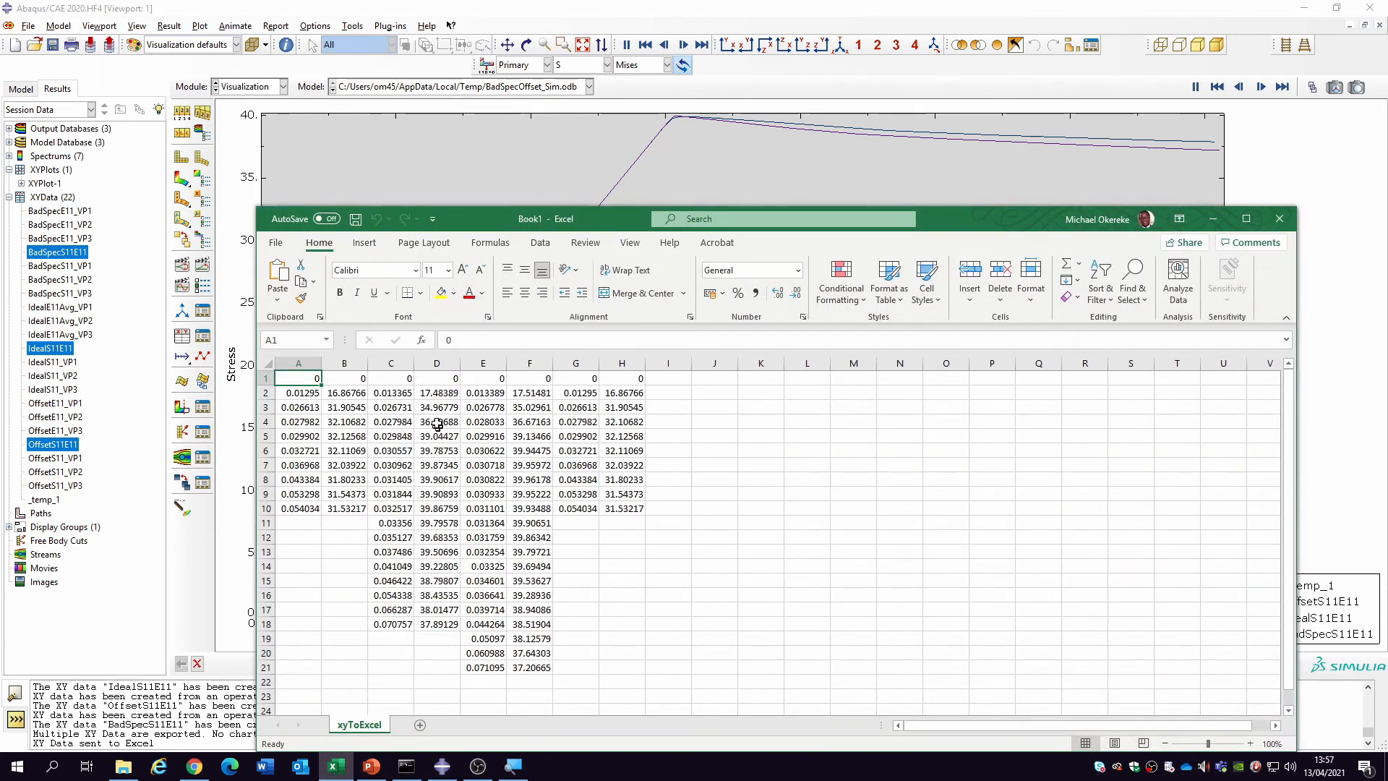
Delete columns A and B, which hold the temporary curve's data, from the xyToExcel sheet.
left_click_drag(299, 363, 623, 363)
left_click(753, 474)
left_click(351, 368)
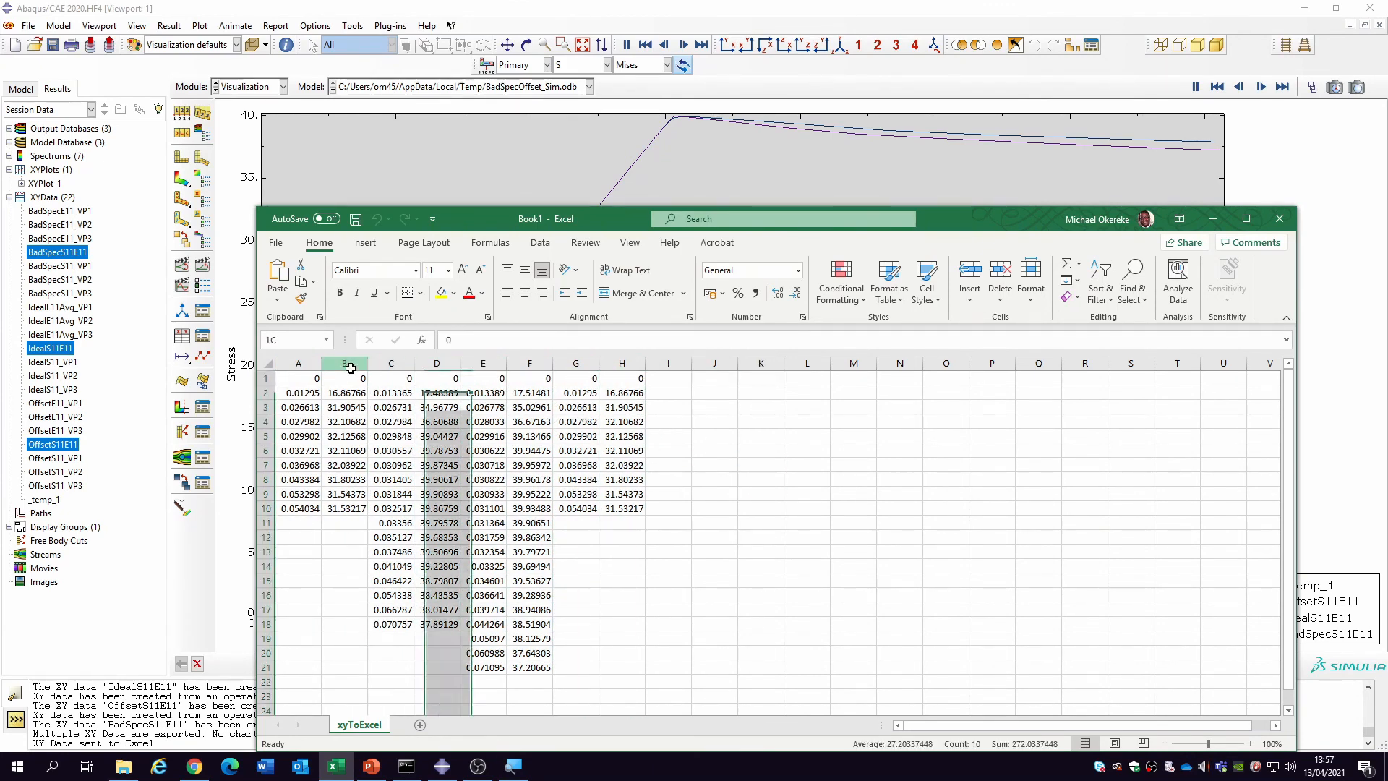
left_click_drag(350, 368, 299, 365)
right_click(302, 368)
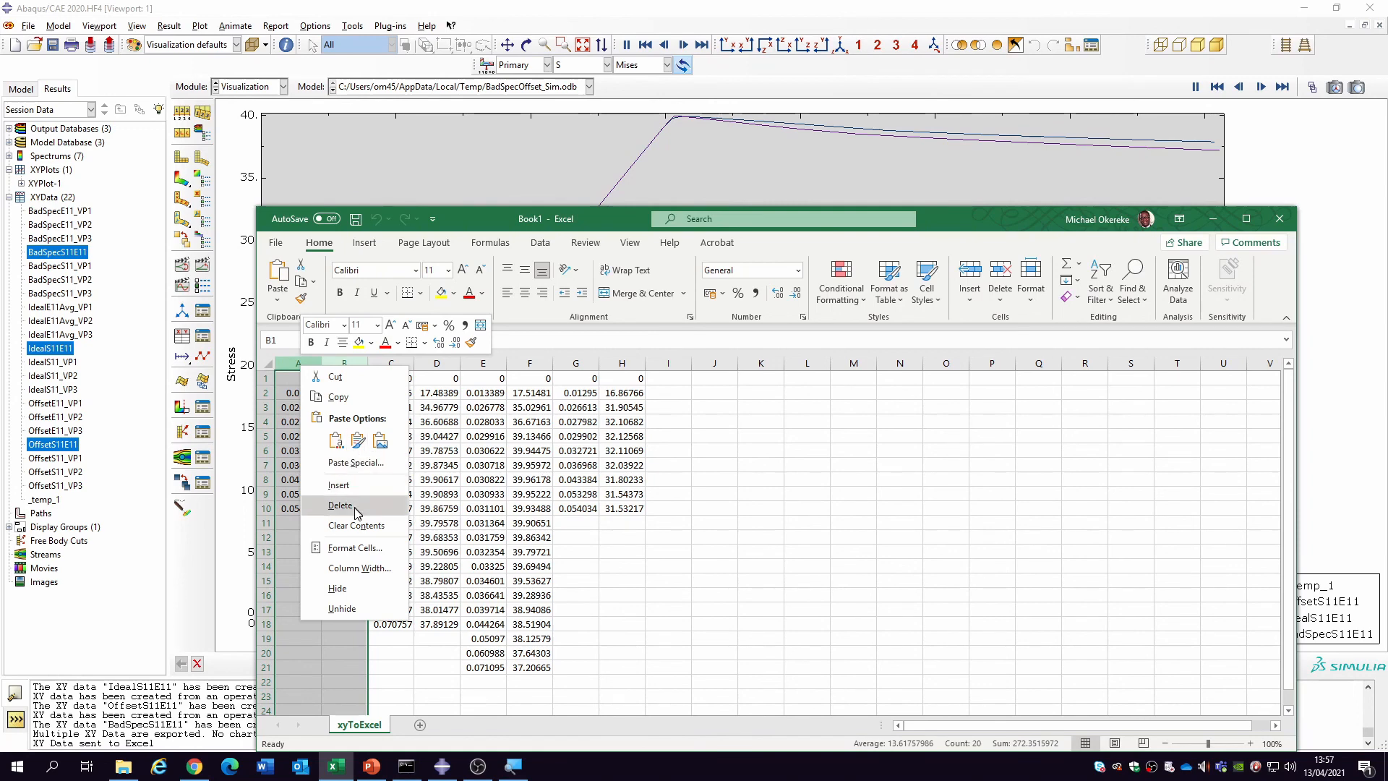
left_click(353, 509)
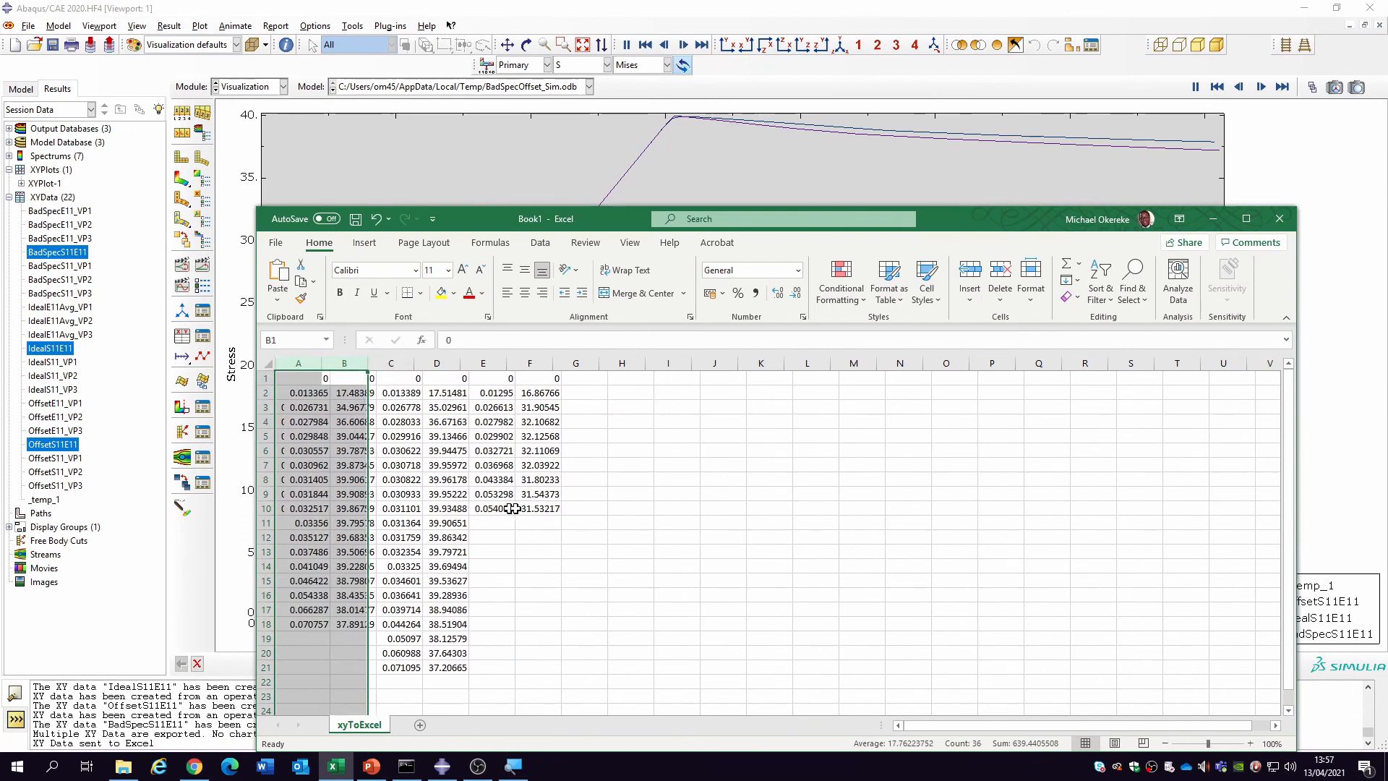
Insert an empty row above the first row of exported stress-strain data.
left_click(264, 379)
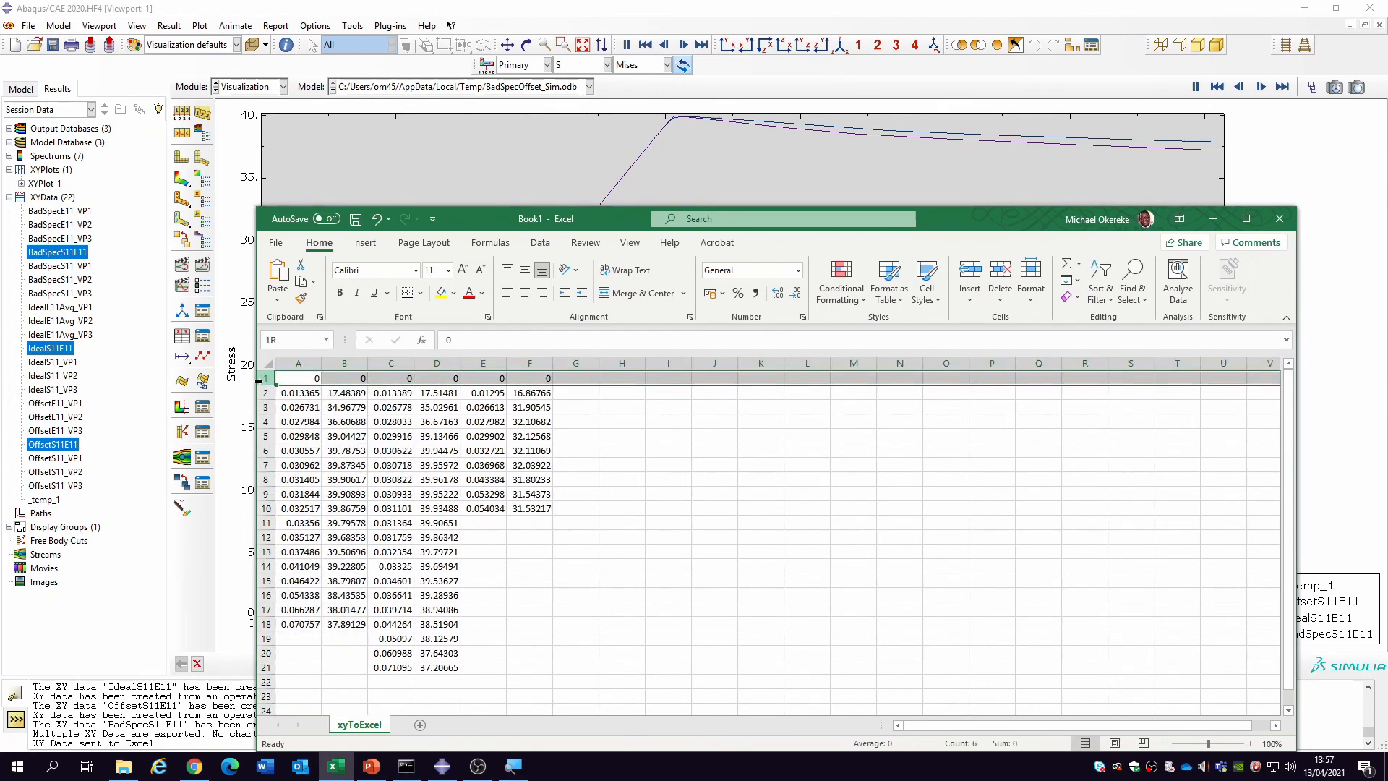
right_click(263, 381)
left_click(307, 501)
left_click_drag(297, 377, 359, 639)
left_click(303, 397)
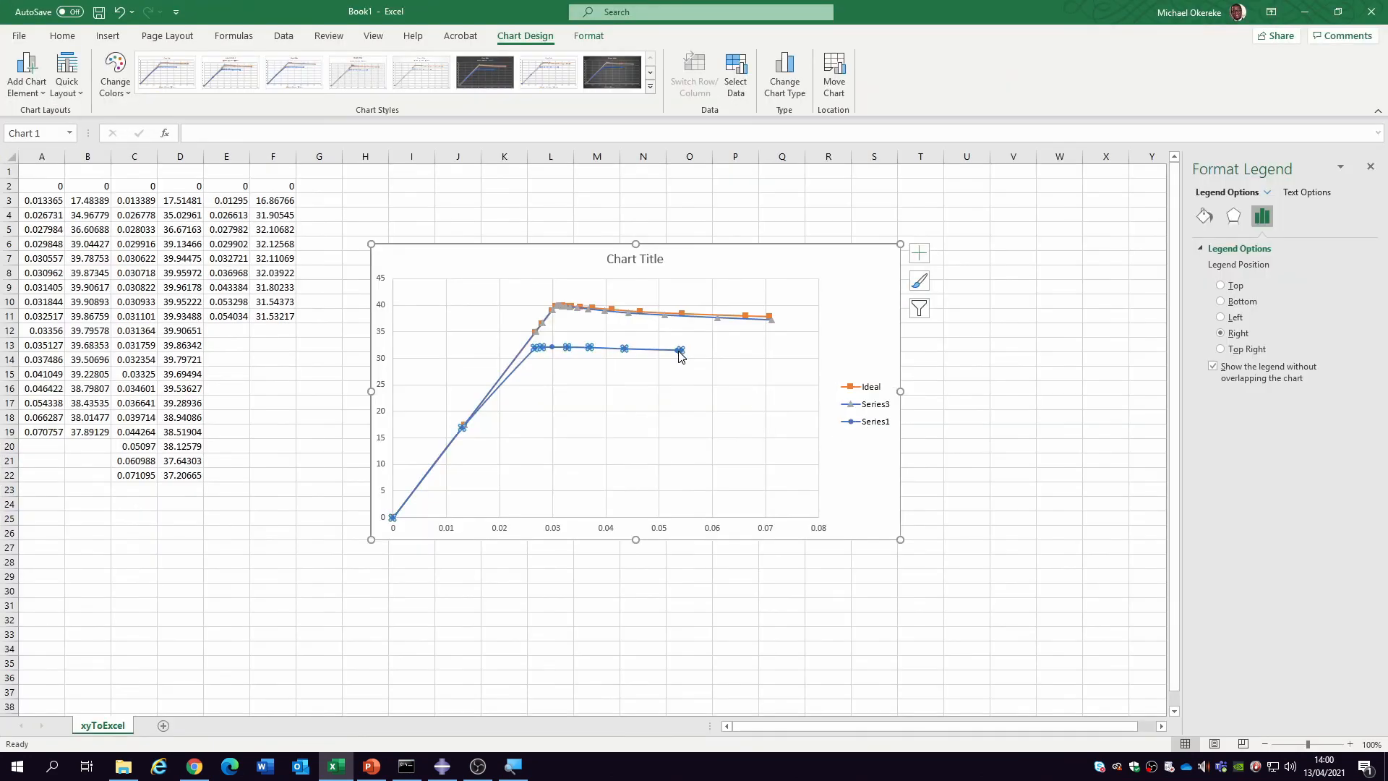
Enlarge the stress-strain chart so that it extends to about column W and row 36.
left_click(680, 352)
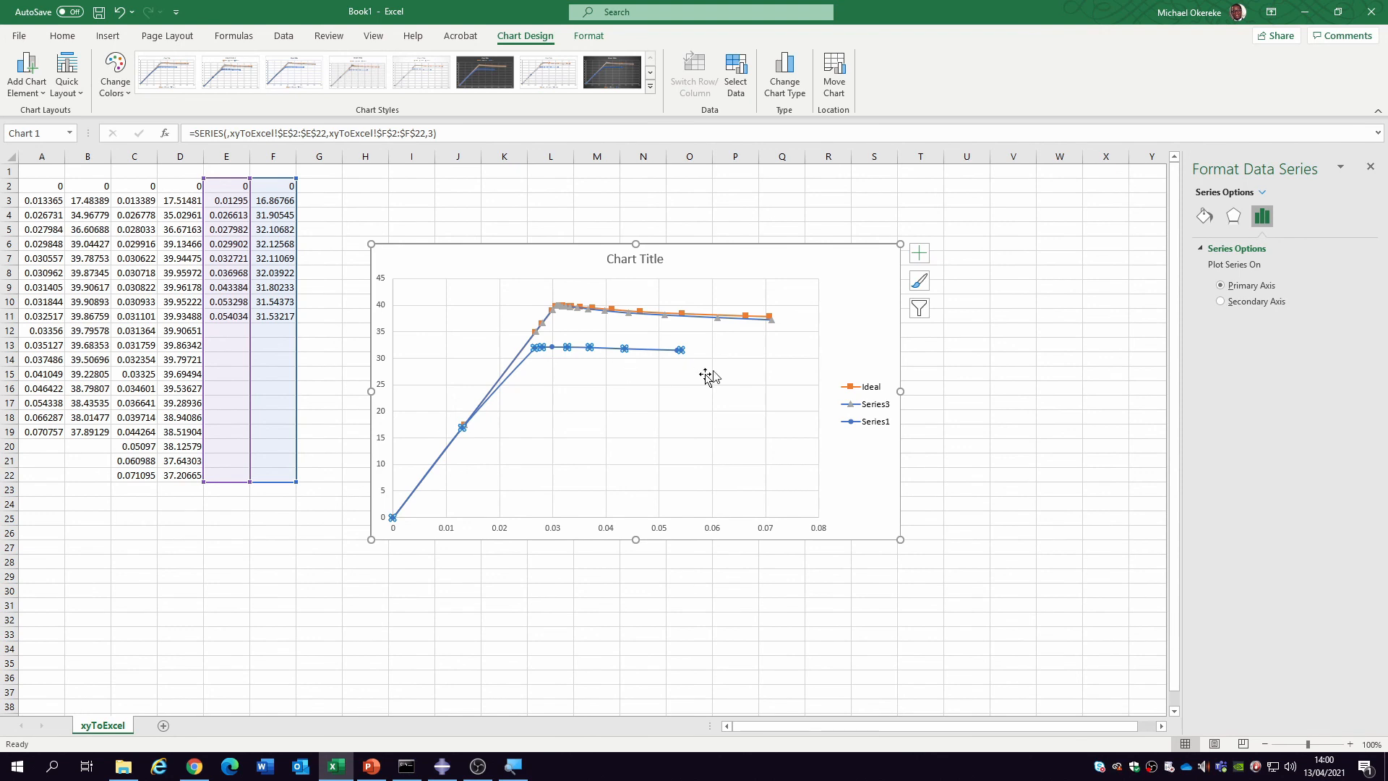
left_click(817, 381)
left_click_drag(900, 540, 1086, 684)
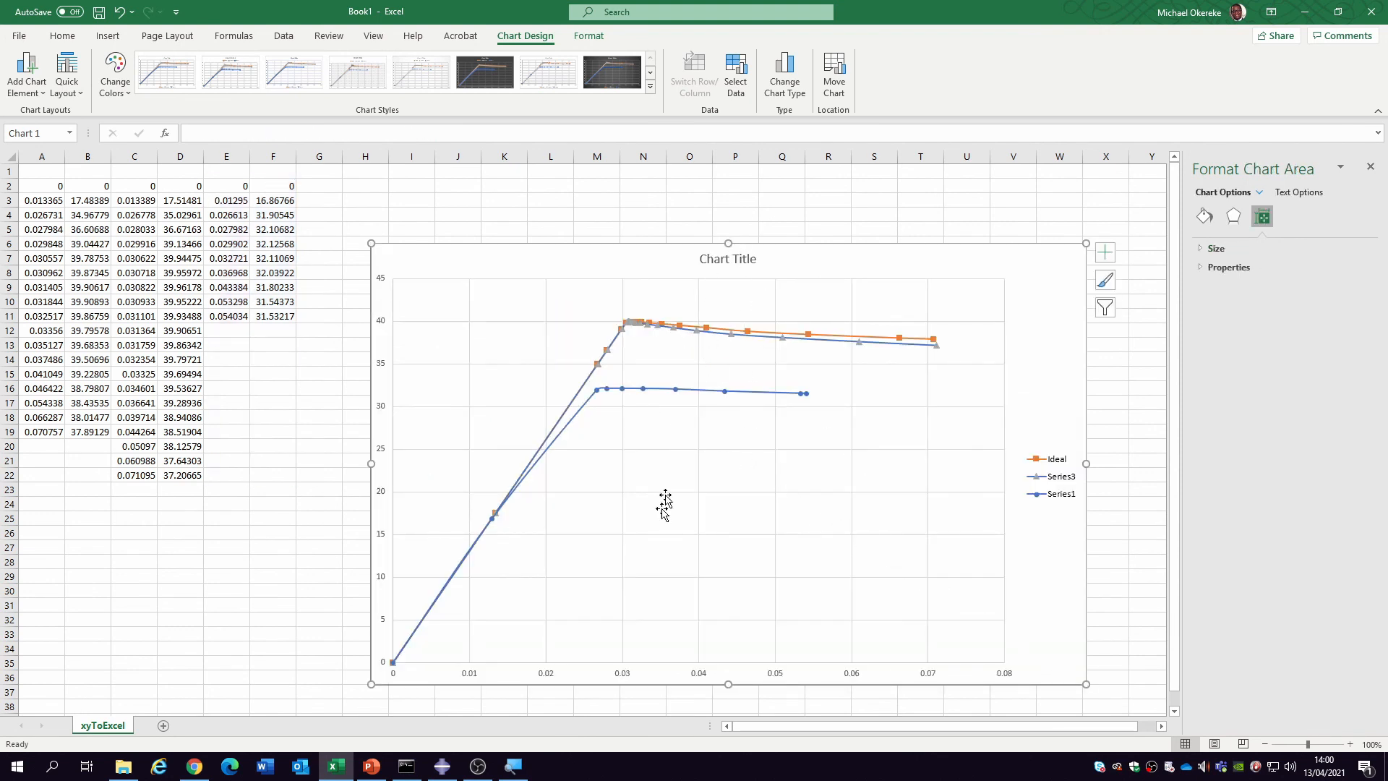
Examine the defective specimen's curve and its yield point against the ideal and offset specimen curves in the chart.
left_click(696, 391)
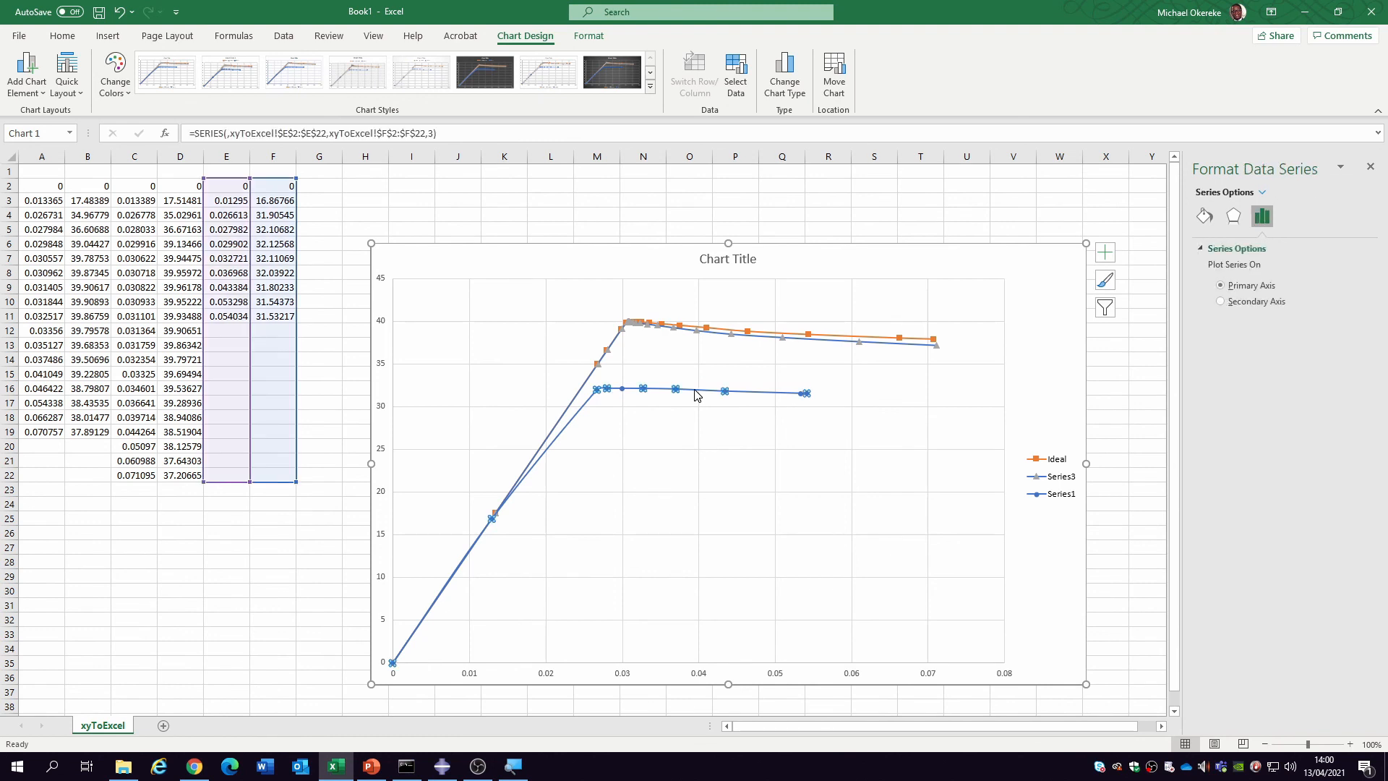
left_click(797, 340)
left_click(931, 389)
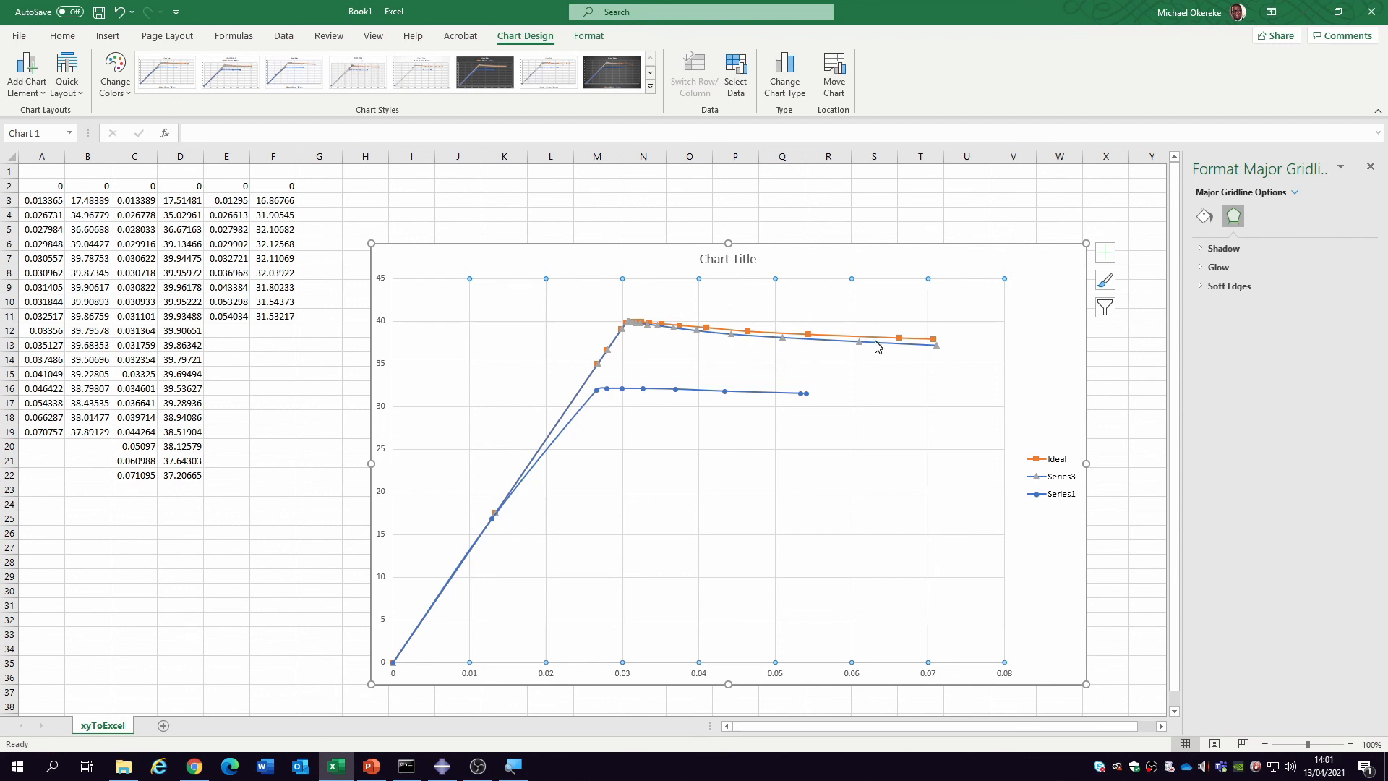
mouse_move(880, 349)
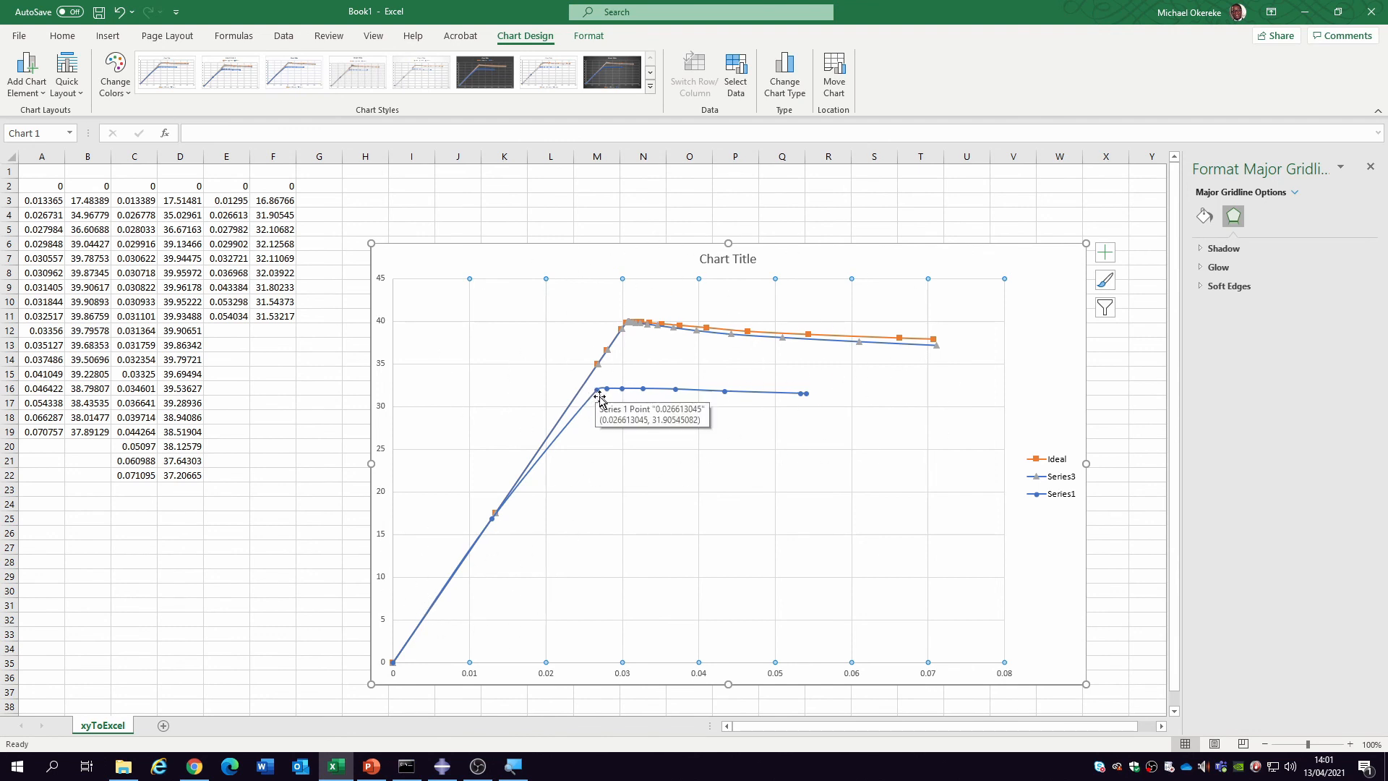
Switch back to Abaqus/CAE and display the Mises stress contours on the deformed defective specimen.
mouse_move(454, 775)
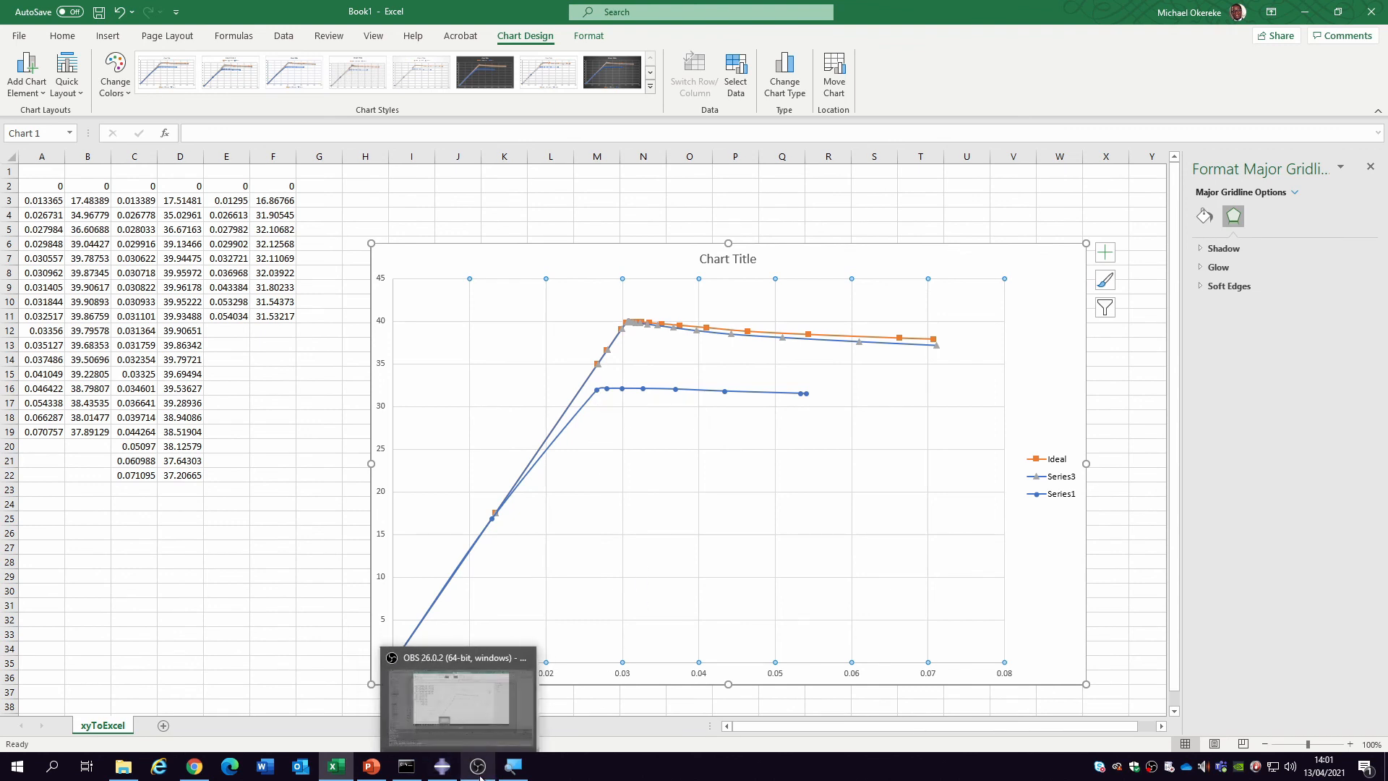
left_click(442, 768)
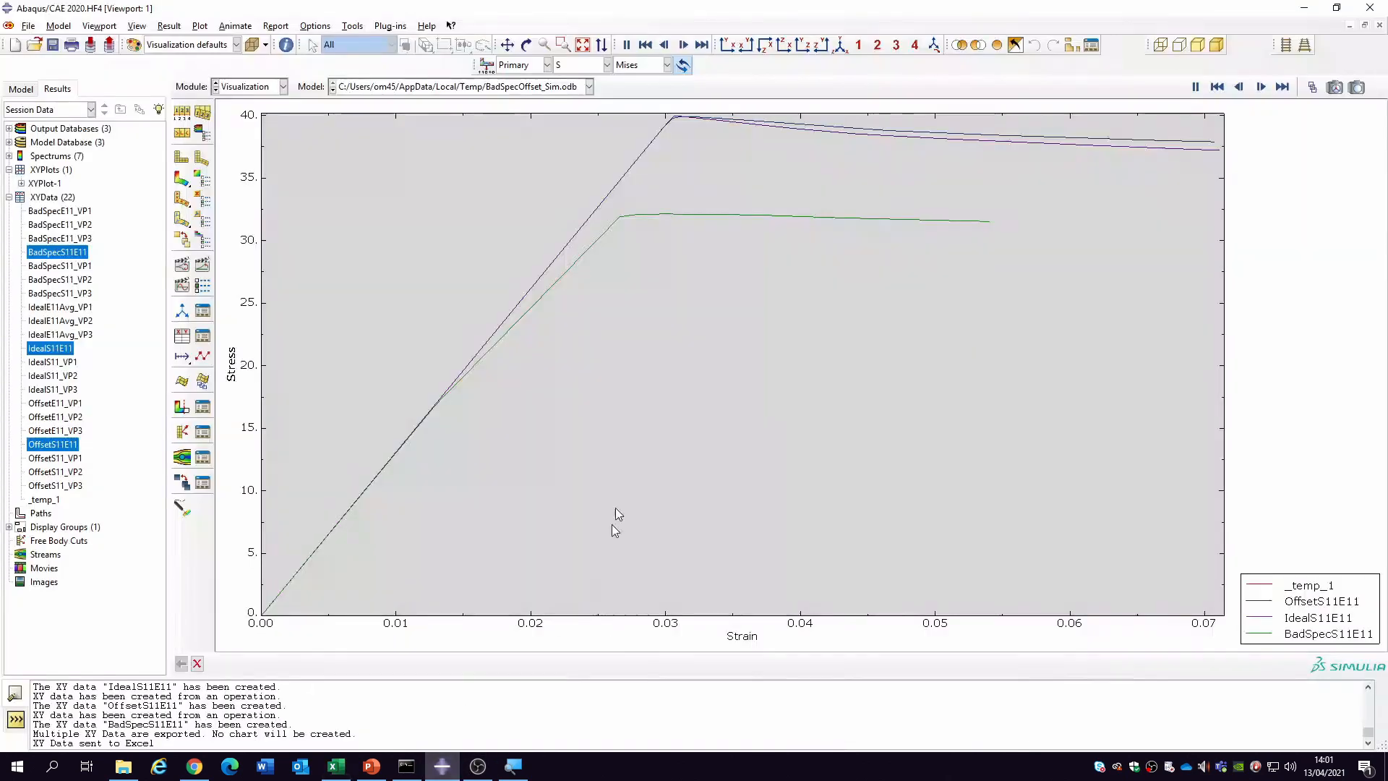
left_click(181, 178)
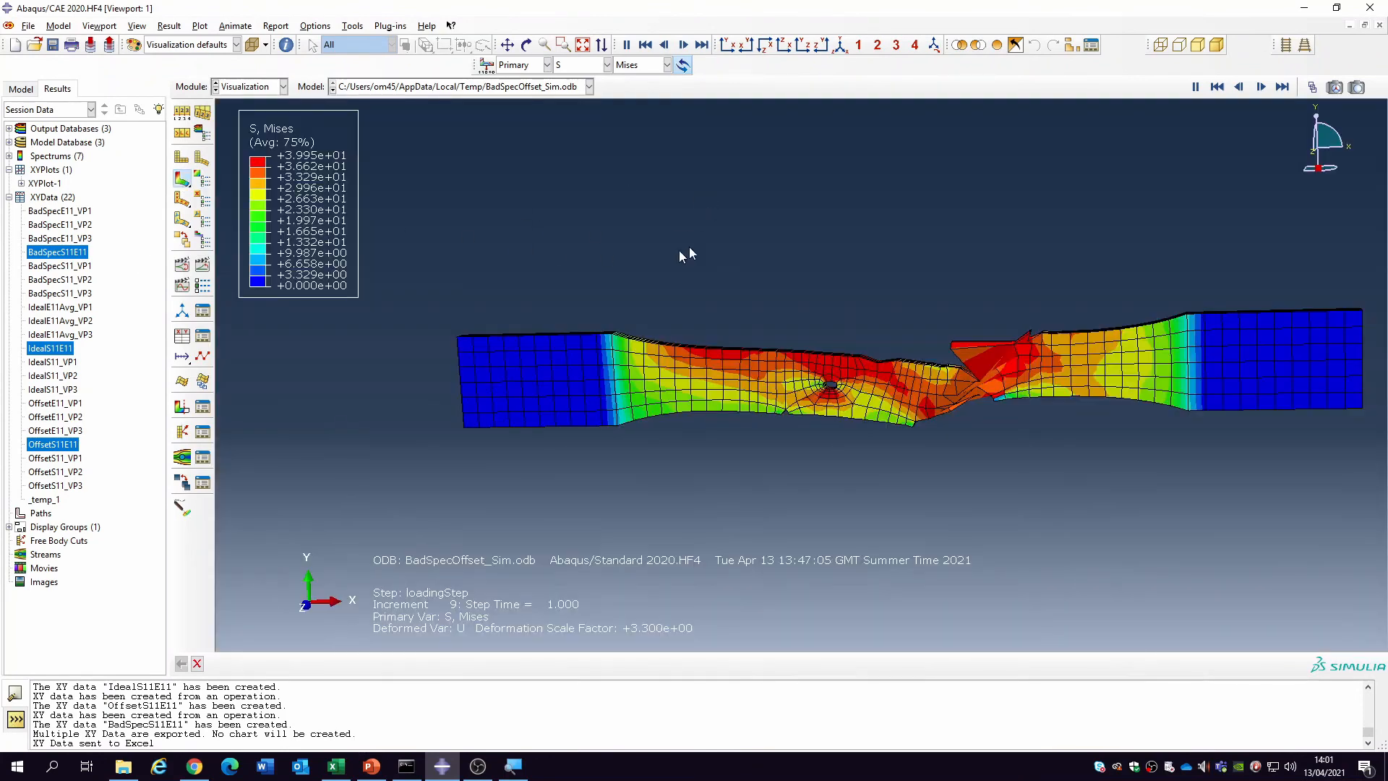
Tile the three viewports vertically and run the scale factor animation of the Mises stress contours in all of them.
left_click(92, 26)
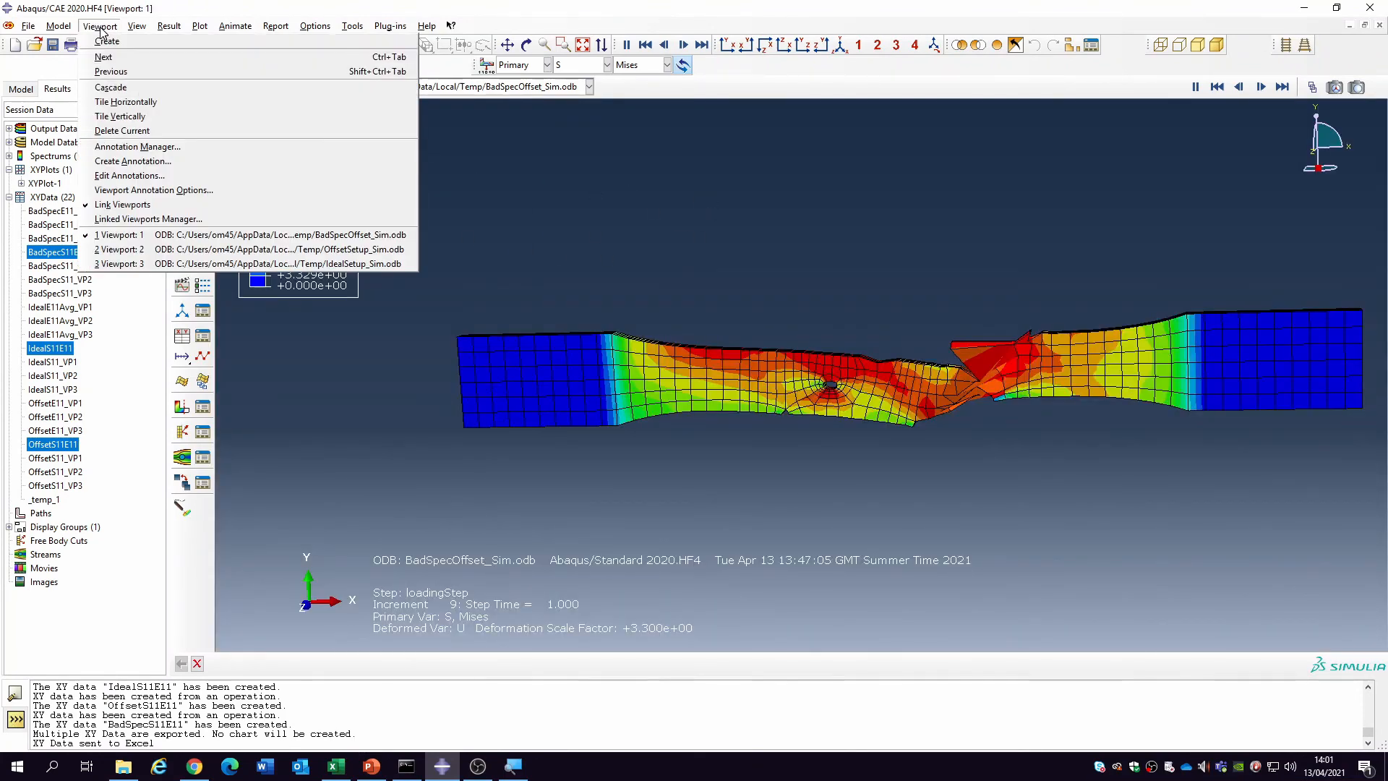
left_click(160, 118)
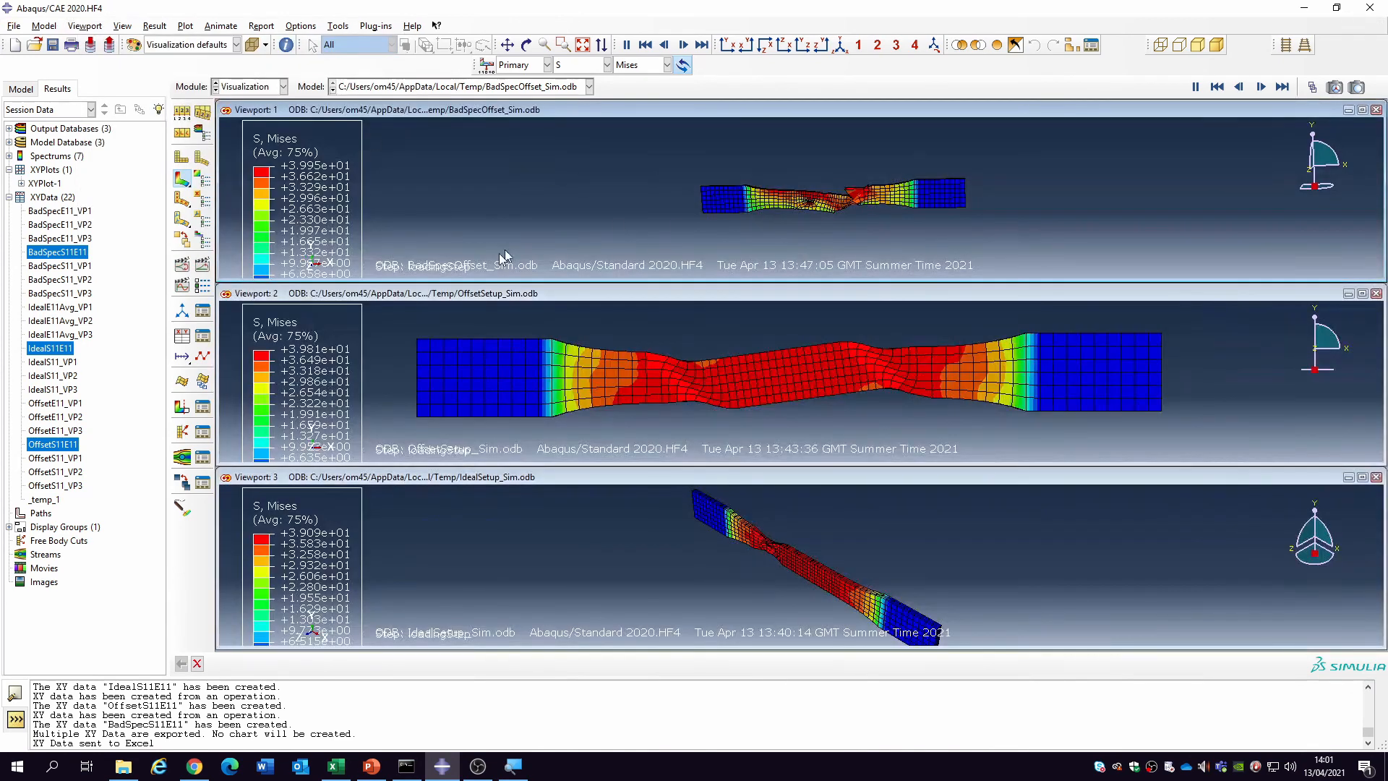
left_click(182, 265)
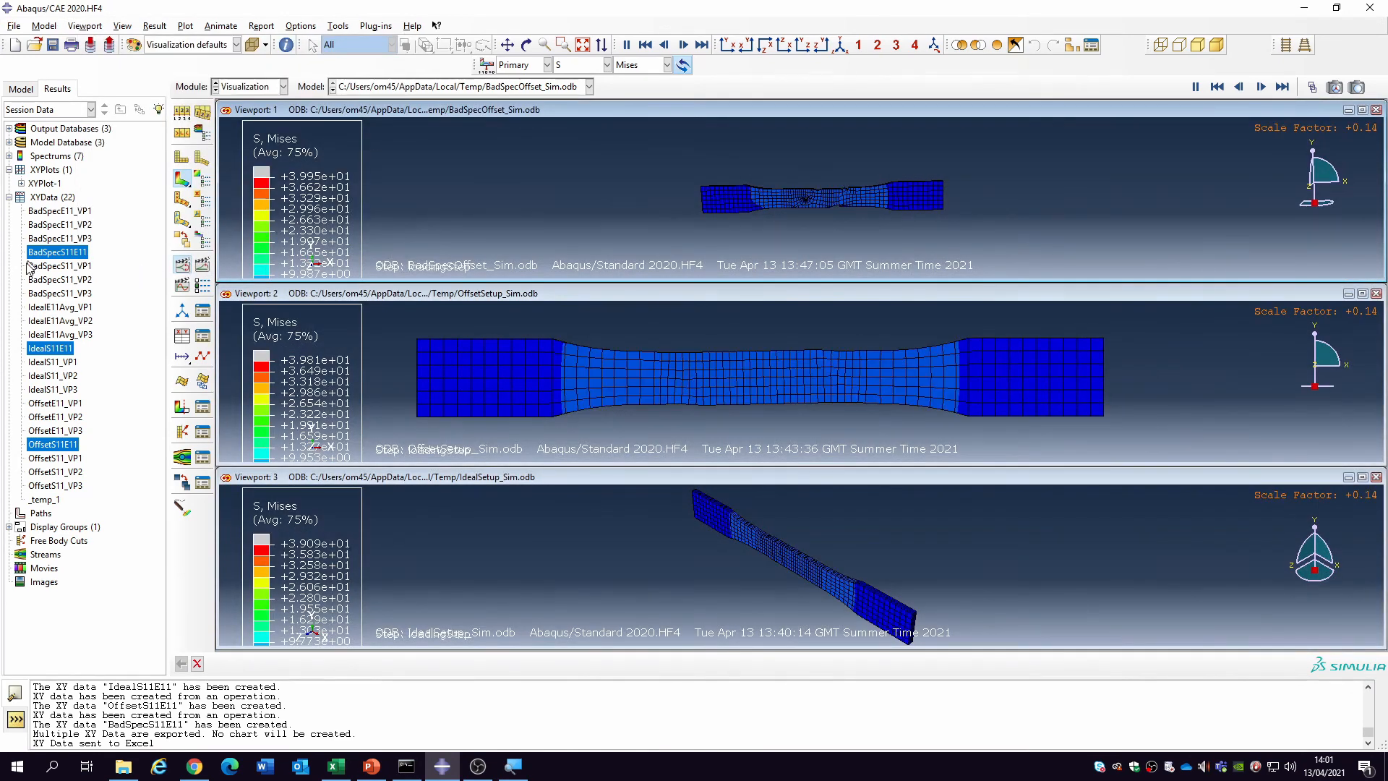
Apply the front XY view to the linked viewports so all three specimens share the same orientation and fit.
left_click(85, 26)
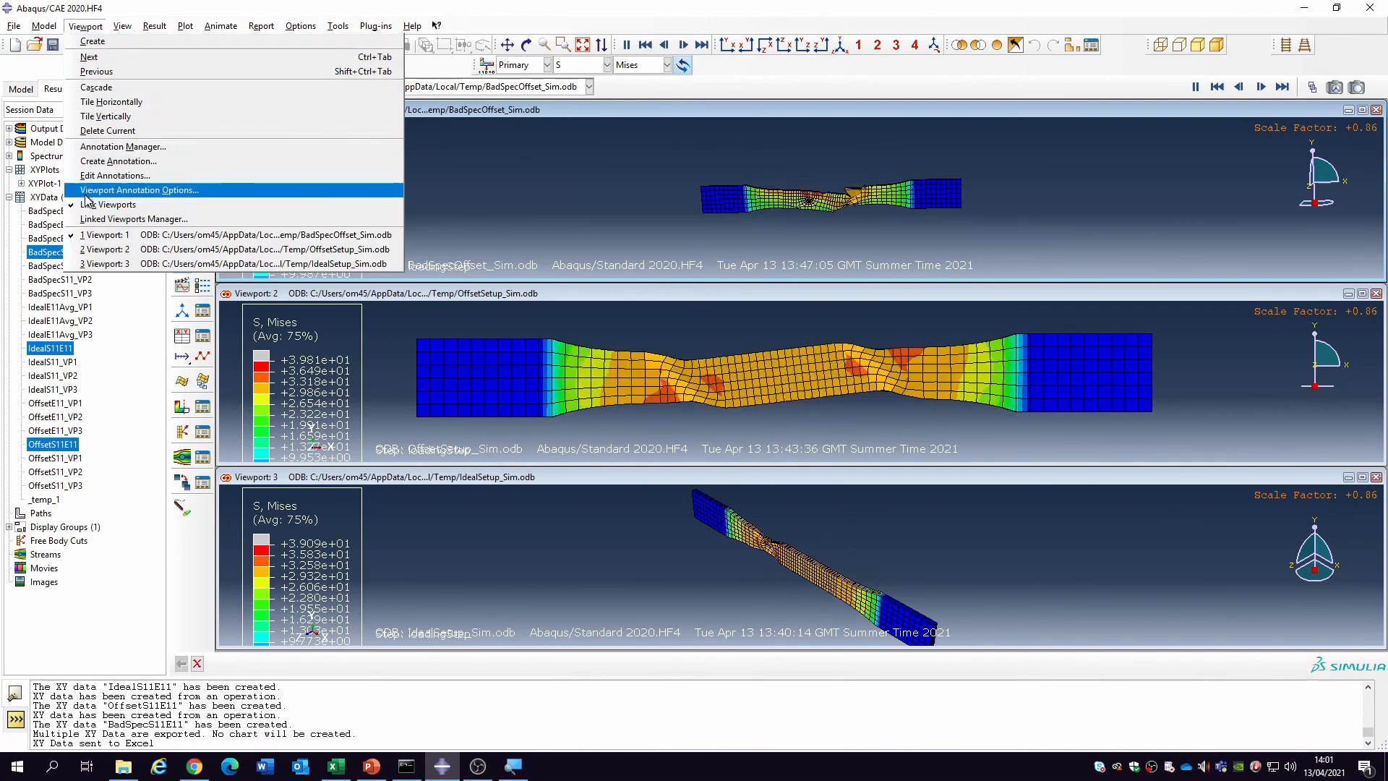
left_click(631, 246)
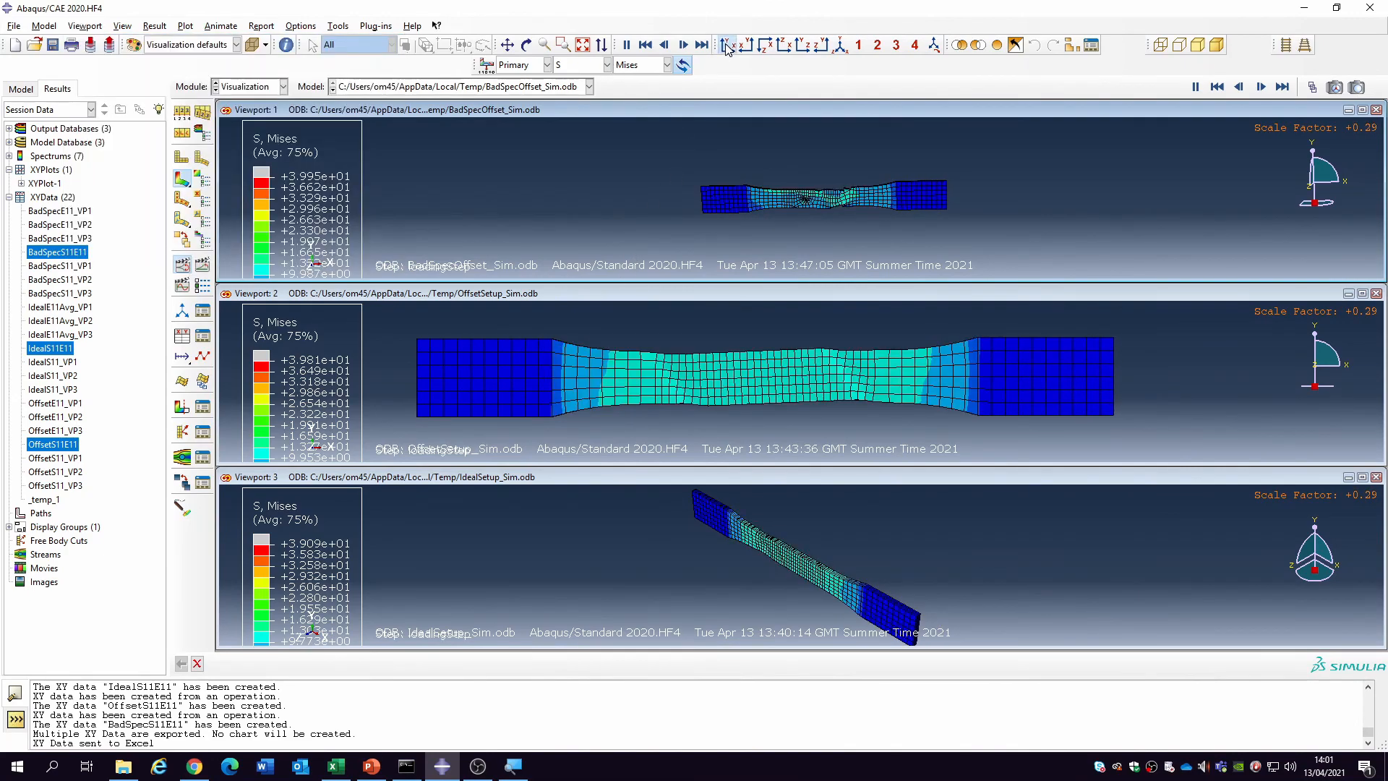
left_click(727, 45)
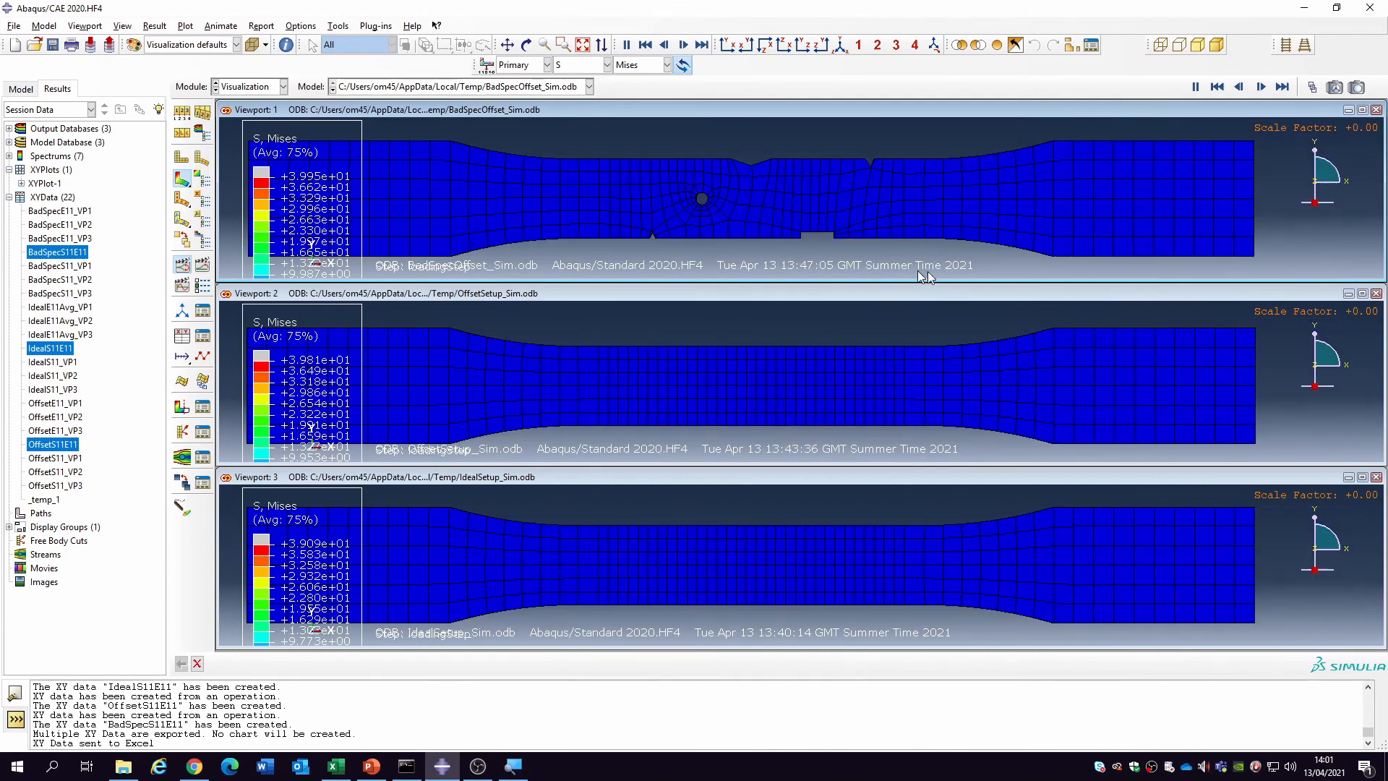
Show the fully deformed last frame of all three specimens, then restart their scale factor animation.
left_click(1281, 87)
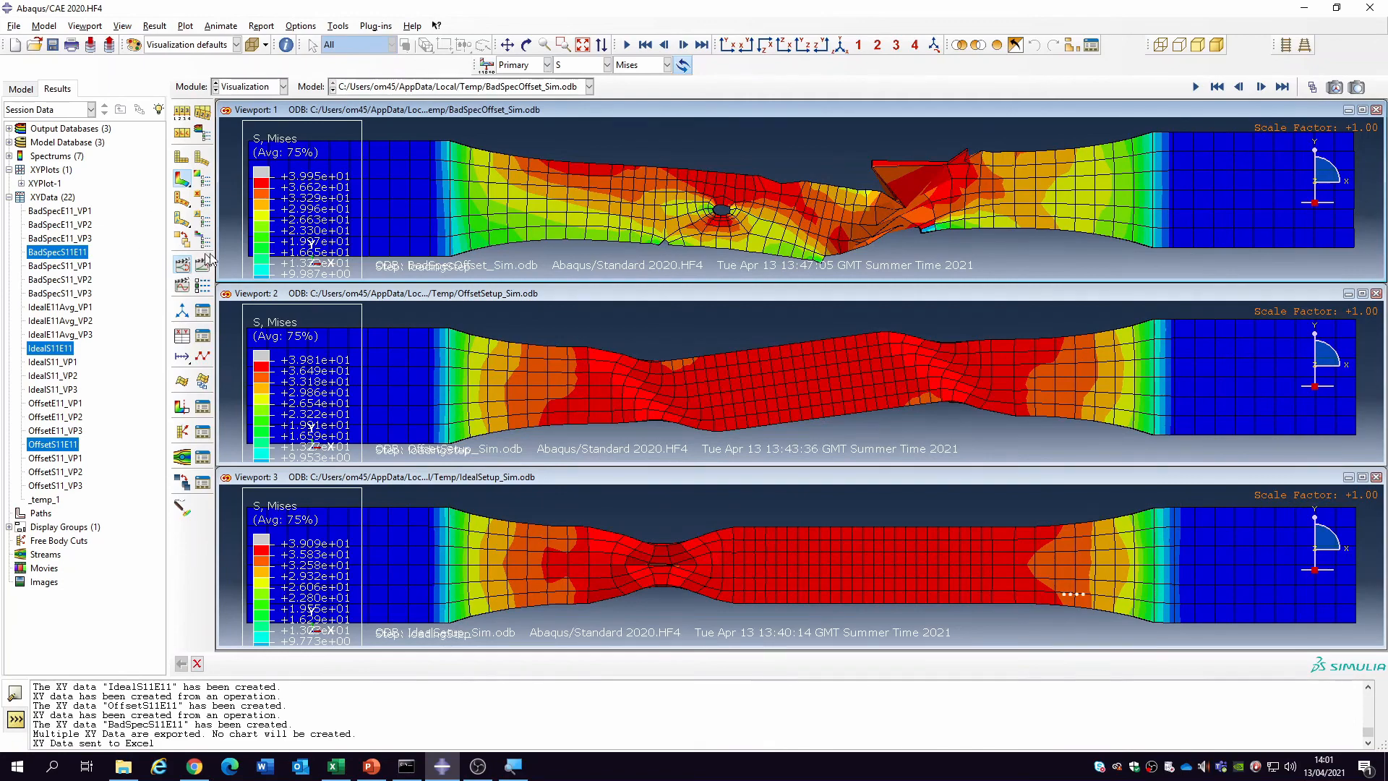
left_click(178, 267)
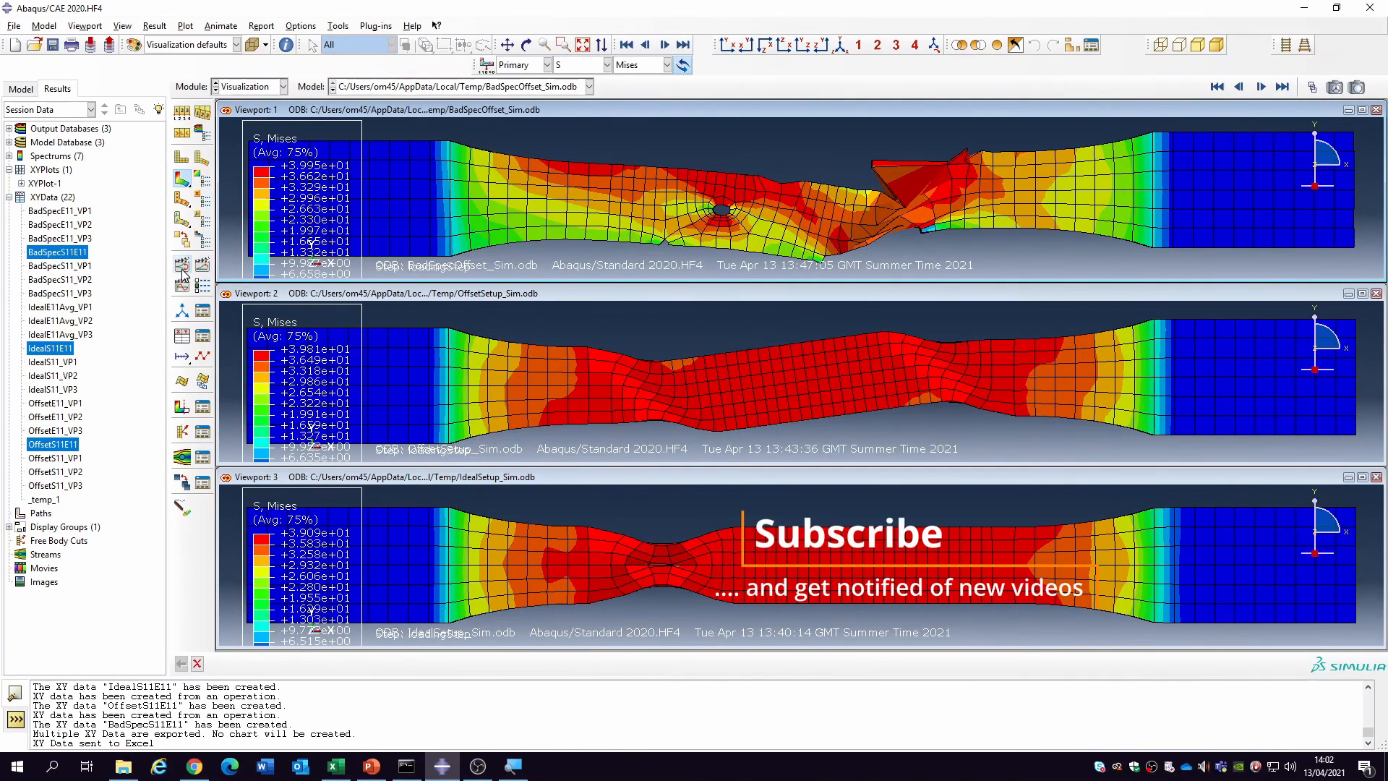
left_click(182, 268)
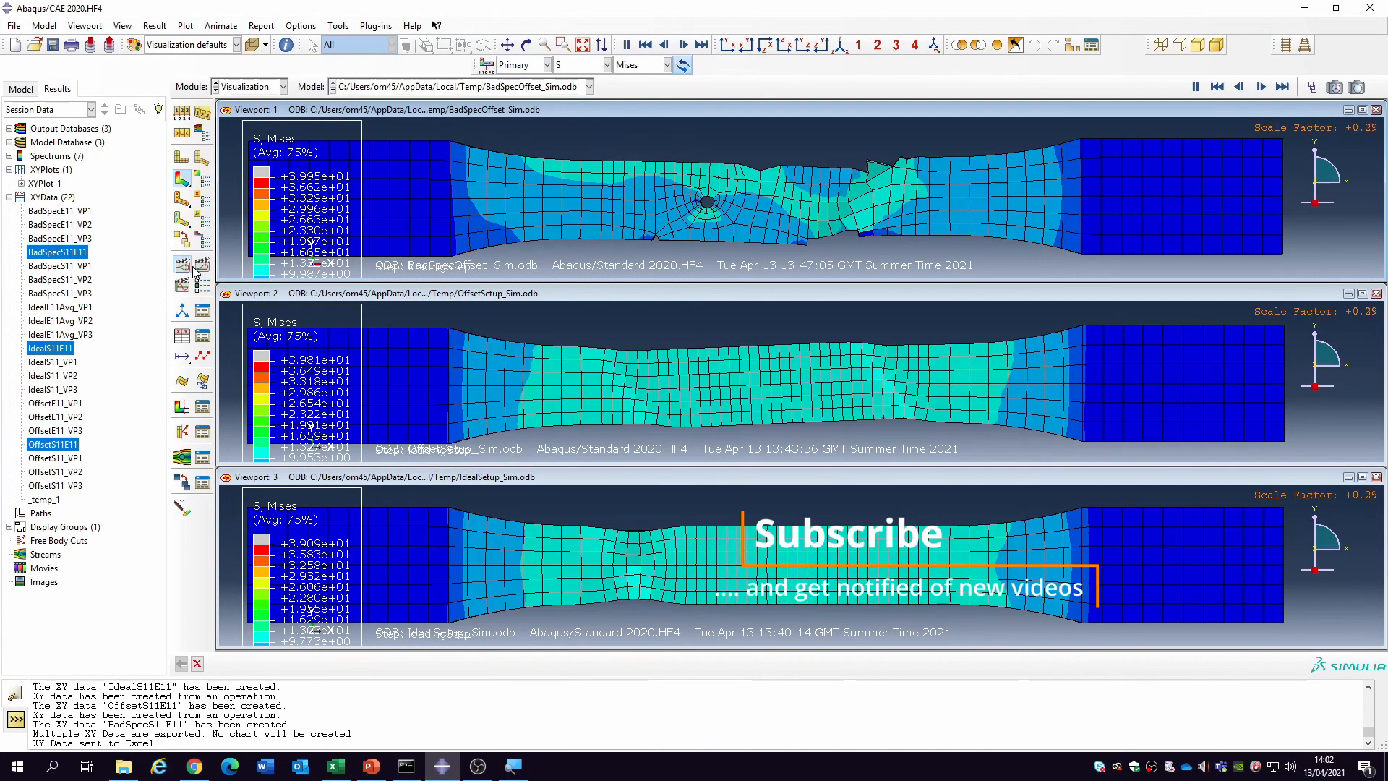